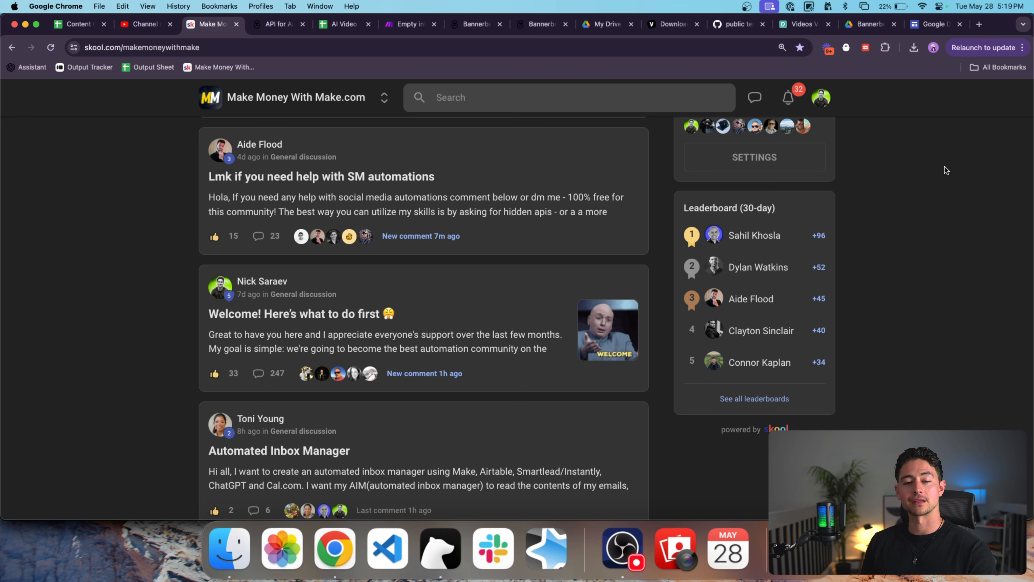
pyautogui.hotkey('ctrl', 'shift', 'Tab')
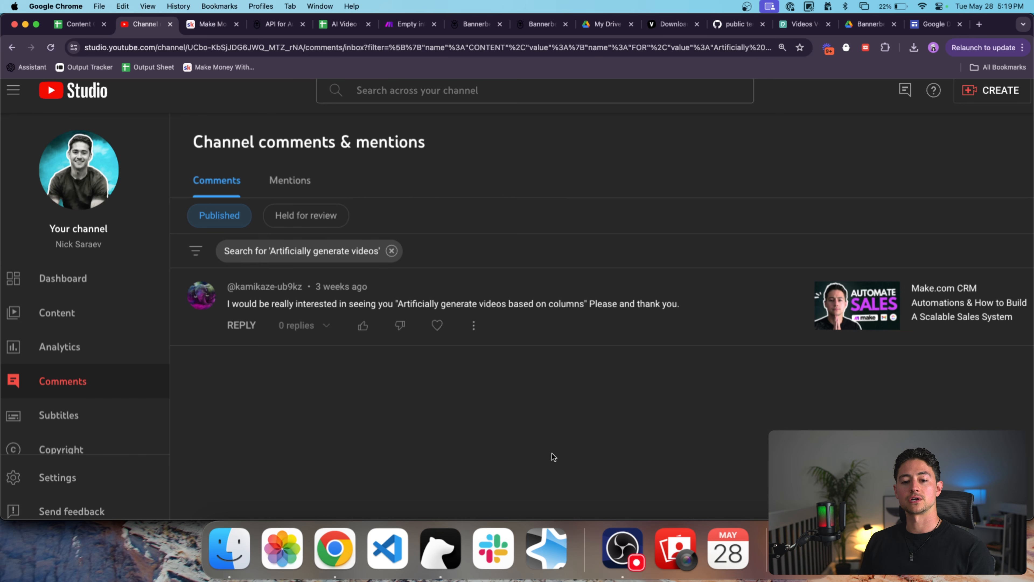
pyautogui.press('super+equal')
pyautogui.press('super+equal')
pyautogui.press('super+equal')
pyautogui.press('super+equal')
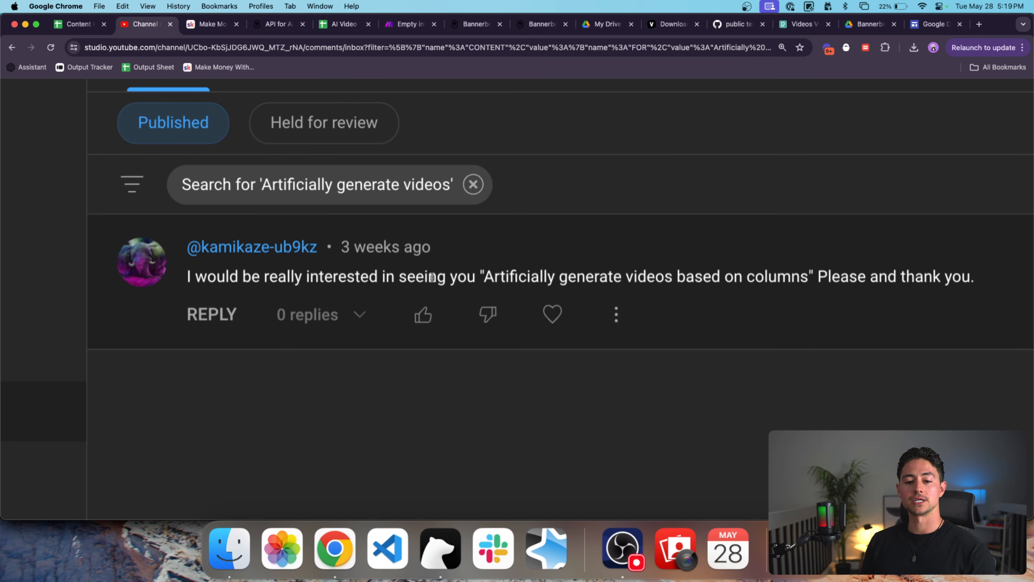
pyautogui.hscroll(2, 433, 278)
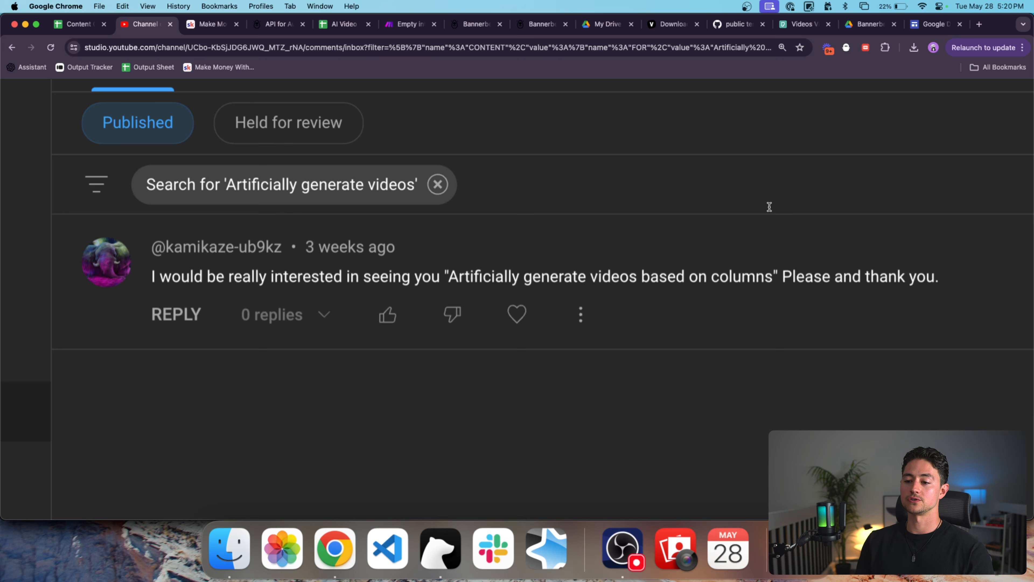
pyautogui.press('super+minus')
pyautogui.press('super+minus')
pyautogui.press('super+minus')
pyautogui.press('super+minus')
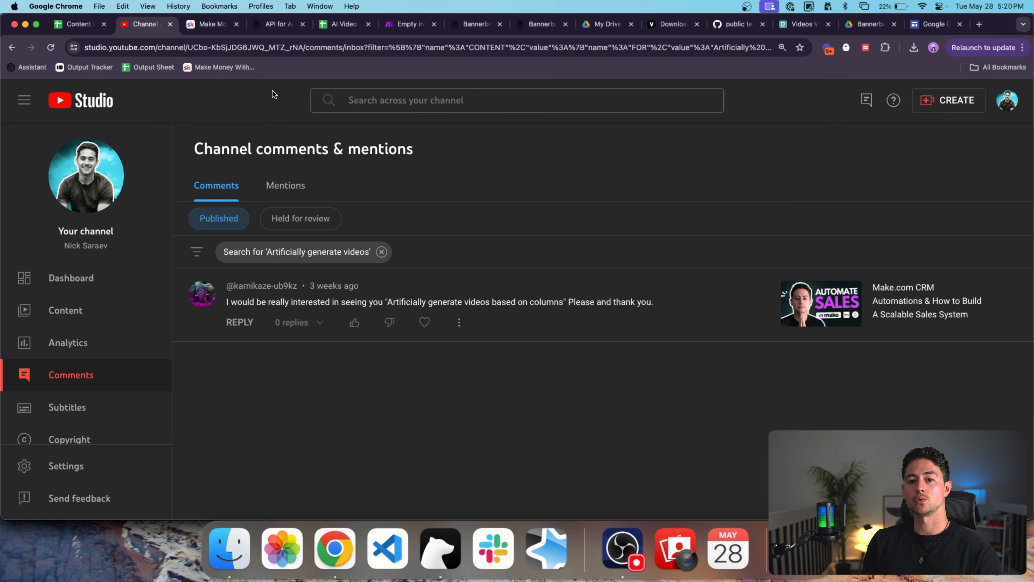
pyautogui.click(278, 32)
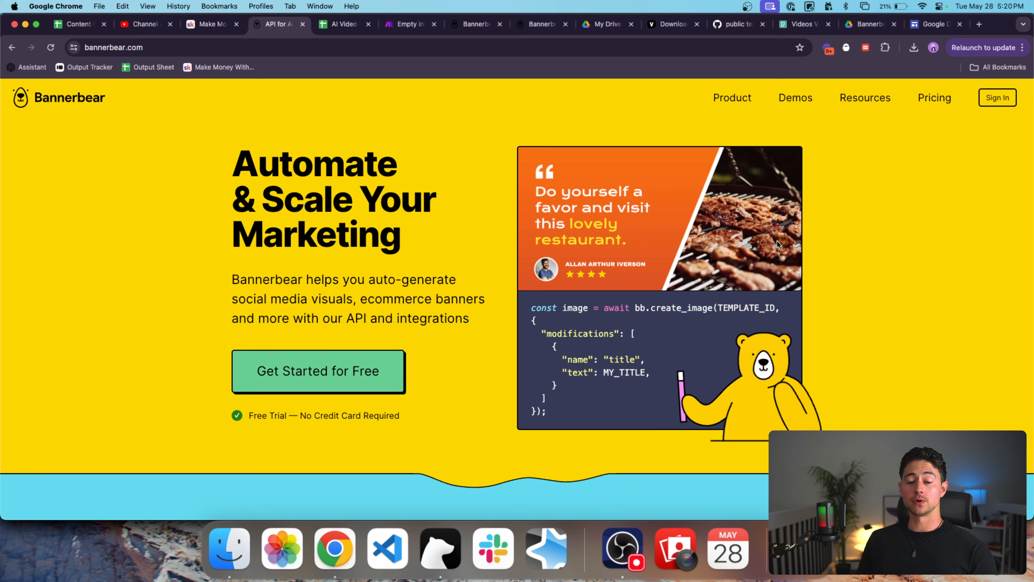
pyautogui.hotkey('ctrl', 'shift', 'Tab')
pyautogui.hotkey('ctrl', 'shift', 'Tab')
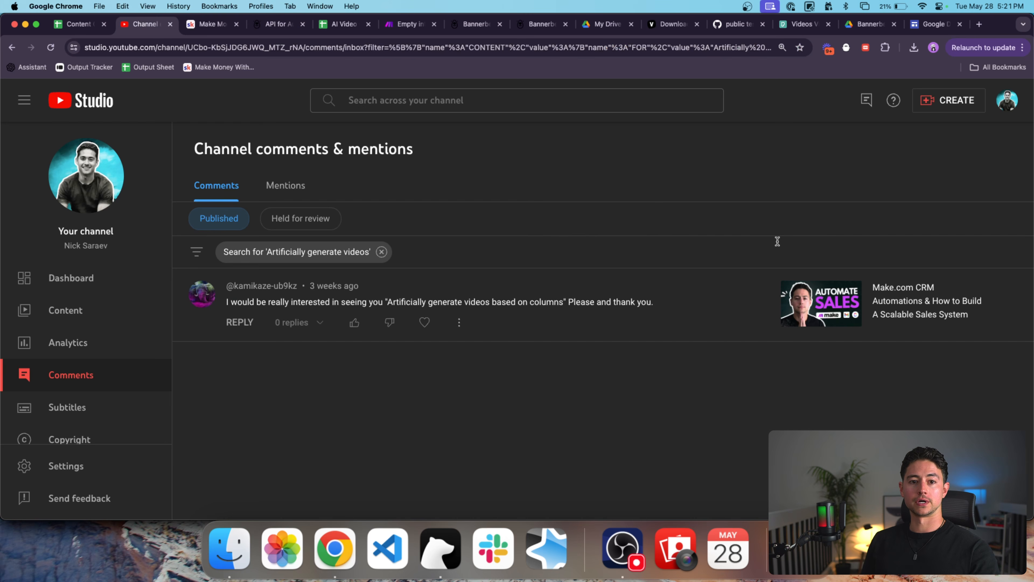
pyautogui.scroll(5, 473, 314)
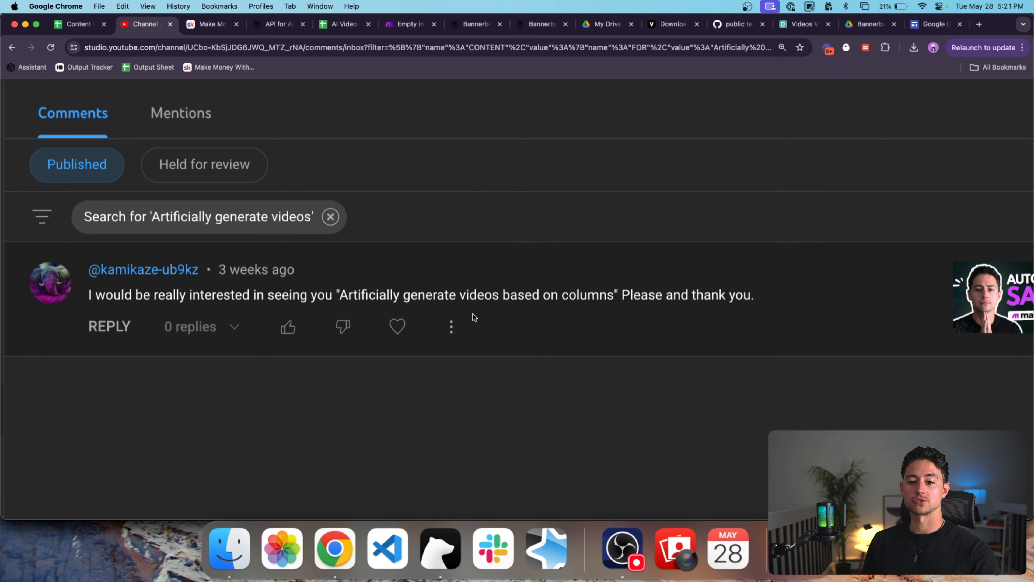
pyautogui.doubleClick(572, 287)
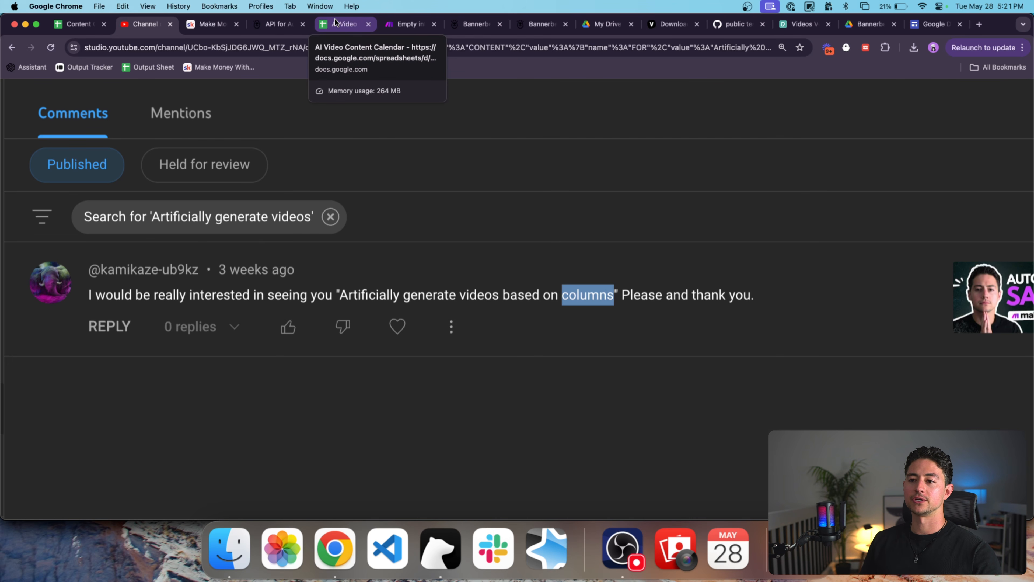
# Bring up the 'AI Video Content Calendar' sheet, with only a Date header in A1.
pyautogui.click(340, 25)
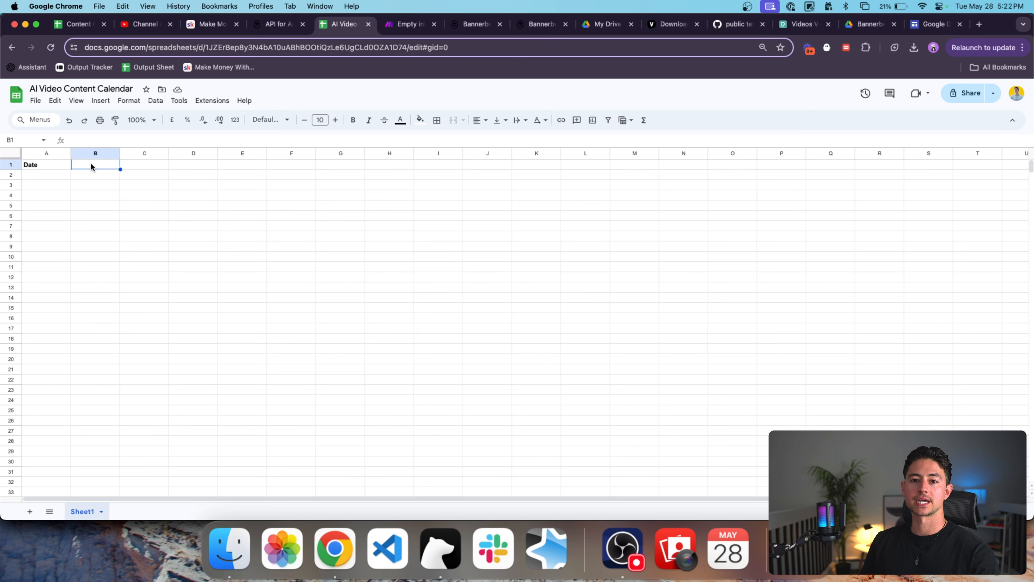
# Reorder the Bannerbear tabs, close the marketing page, and sign in to the Bannerbear dashboard.
pyautogui.hotkey('ctrl', 'shift', 'Tab')
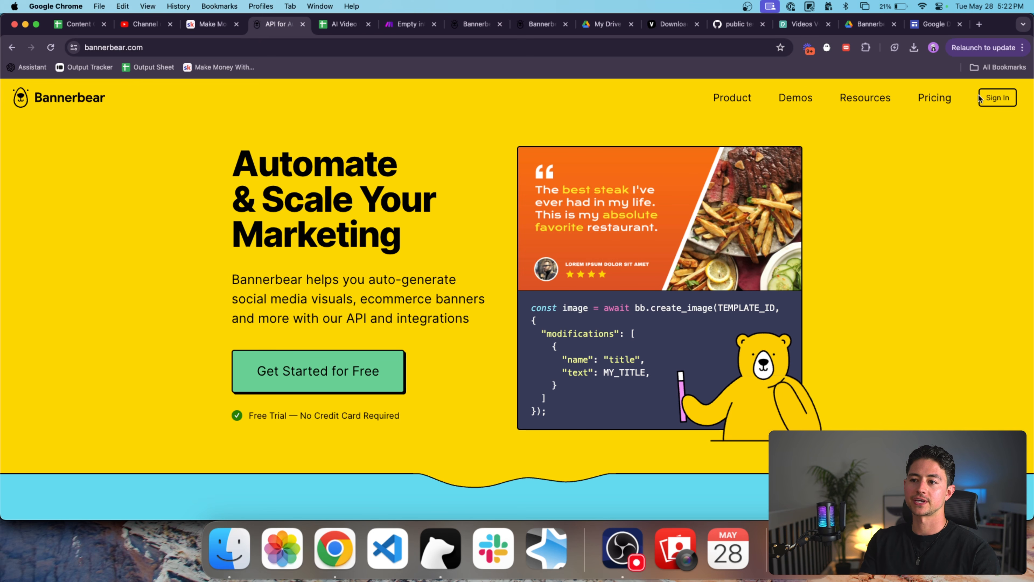
pyautogui.moveTo(472, 24); pyautogui.dragTo(281, 24)
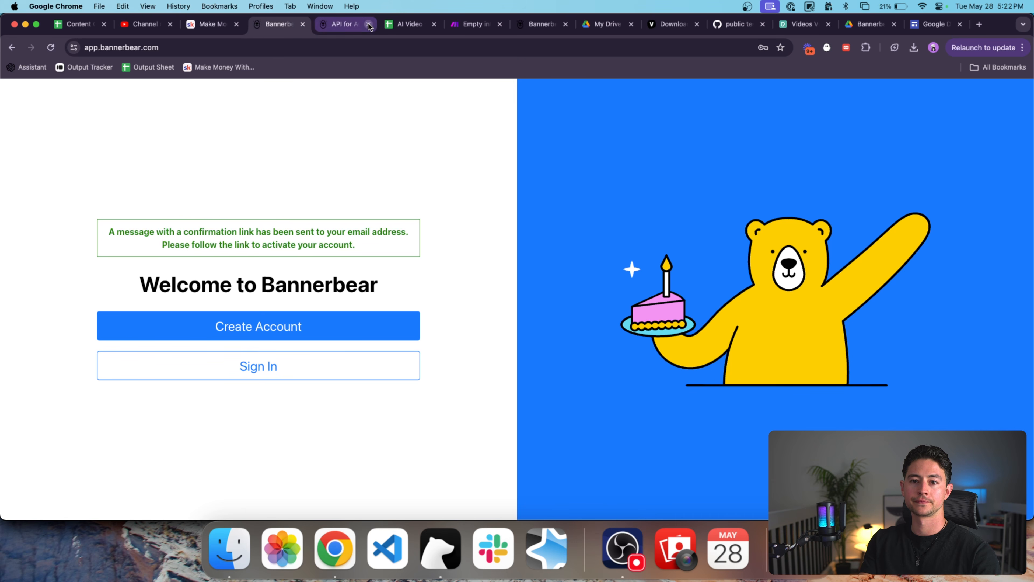
pyautogui.click(367, 25)
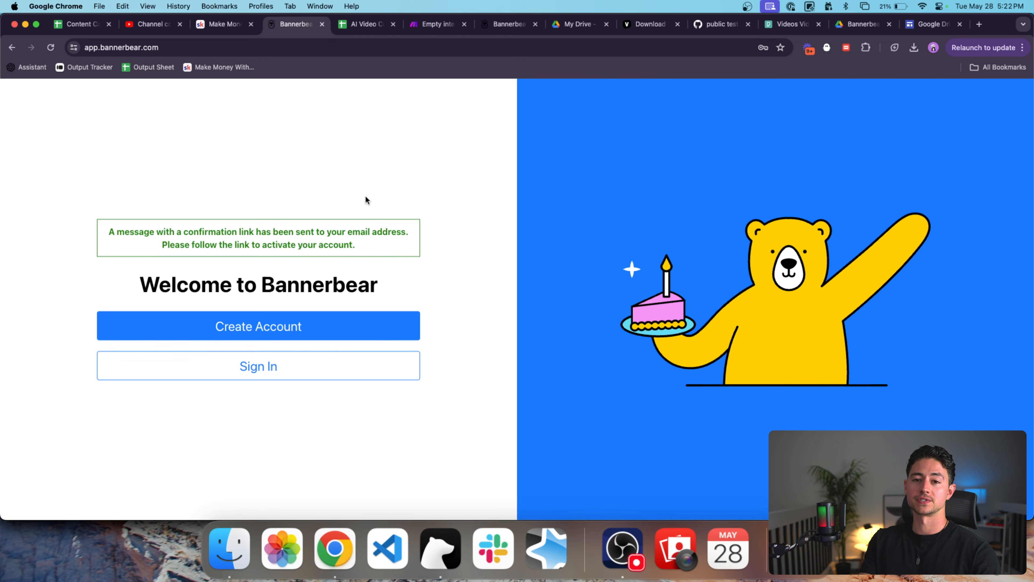
pyautogui.click(351, 365)
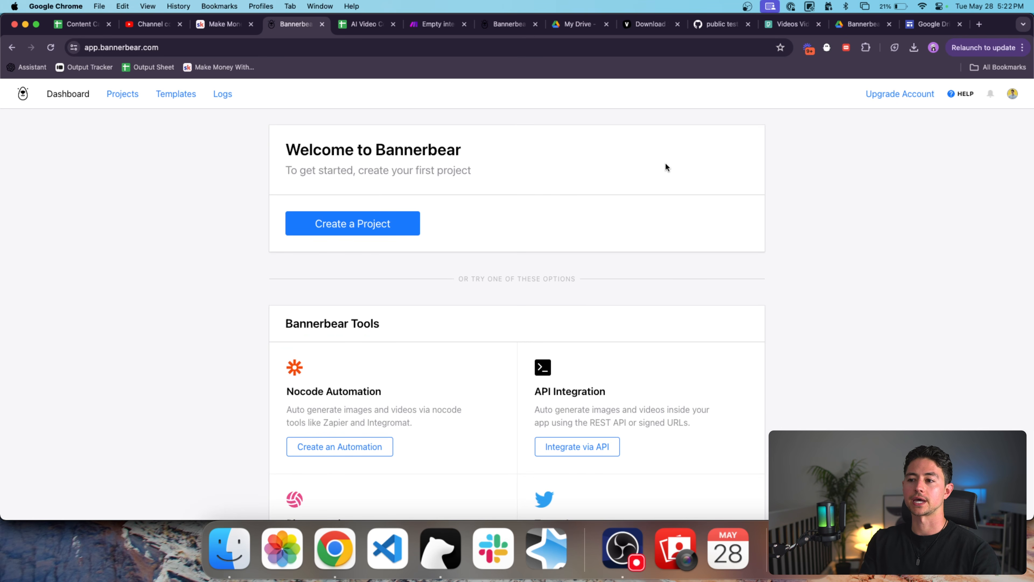
pyautogui.click(1012, 95)
pyautogui.click(1013, 96)
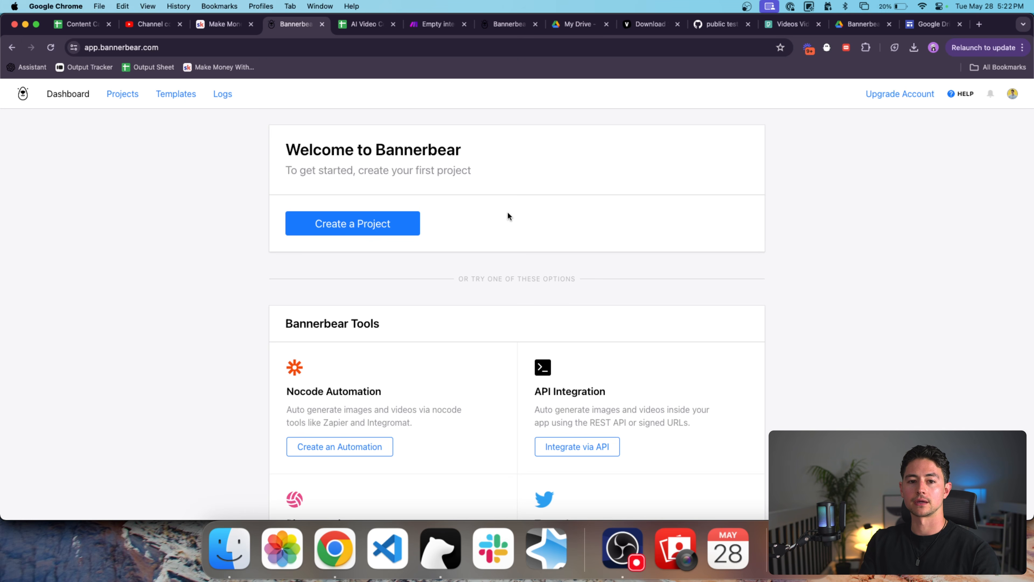
pyautogui.click(886, 100)
pyautogui.scroll(5, 461, 227)
pyautogui.scroll(-5, 461, 227)
pyautogui.doubleClick(460, 225)
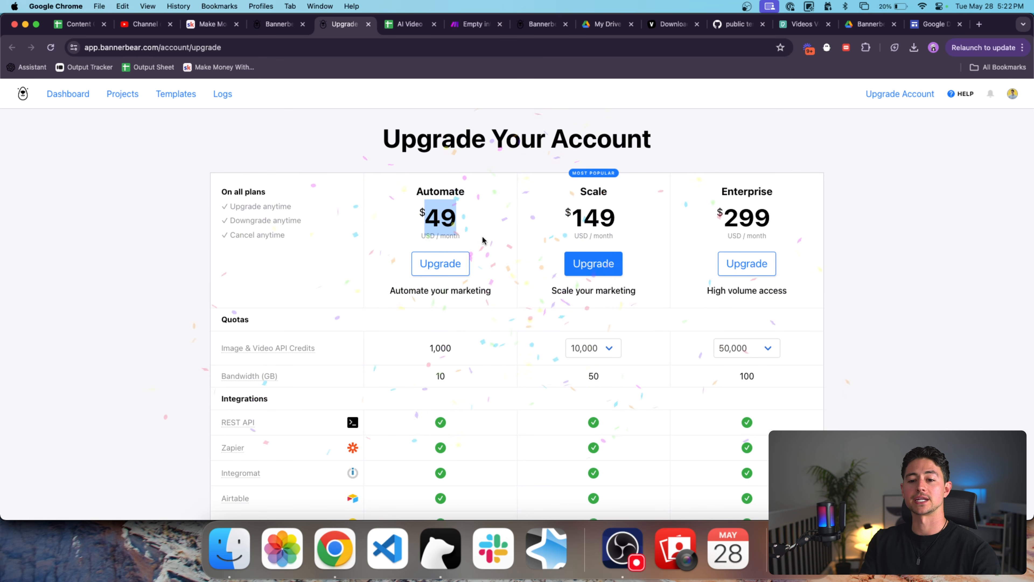
pyautogui.scroll(-7, 560, 260)
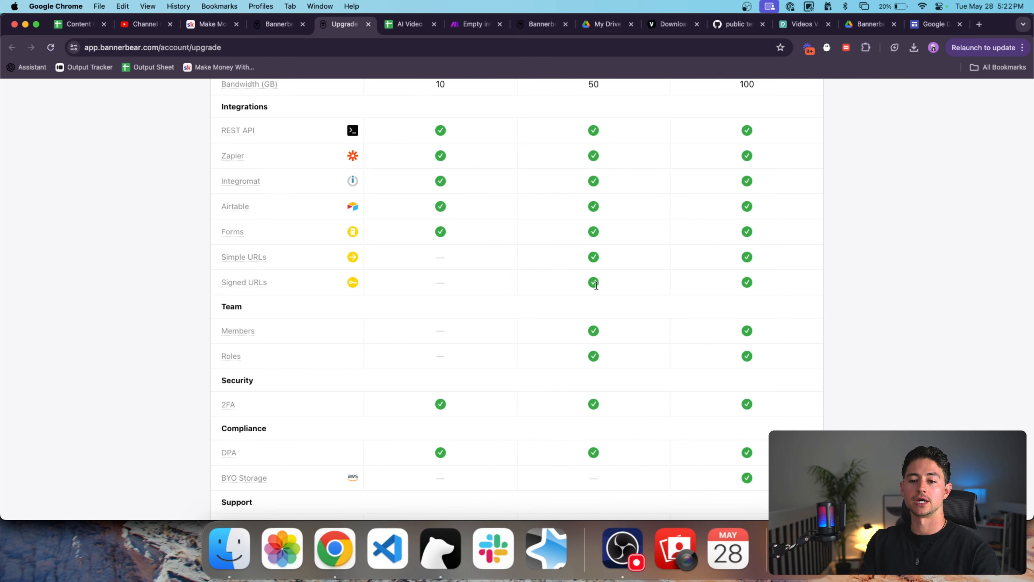
pyautogui.scroll(4, 596, 286)
pyautogui.moveTo(453, 224); pyautogui.dragTo(428, 224)
pyautogui.click(493, 252)
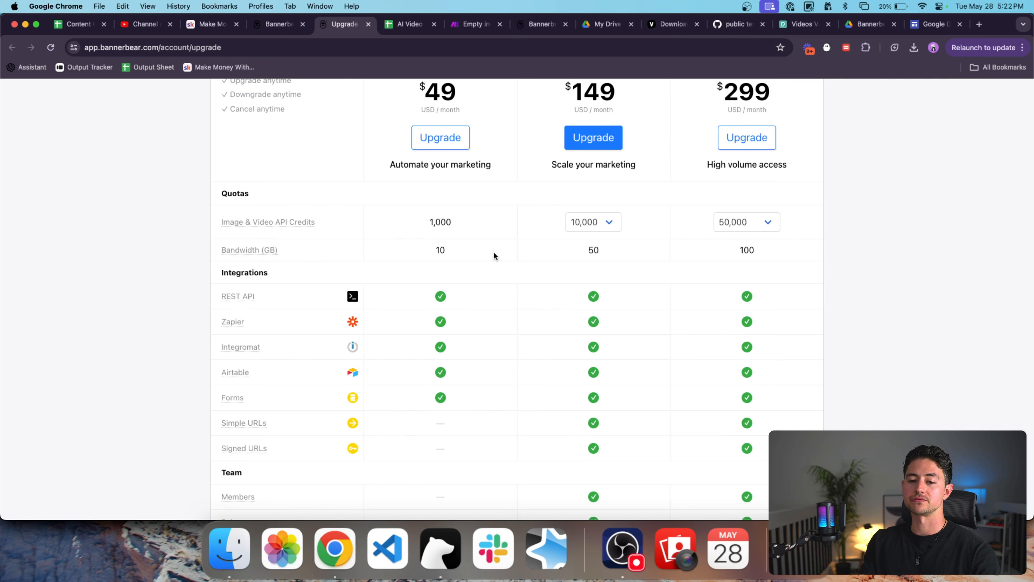
pyautogui.scroll(-1, 541, 266)
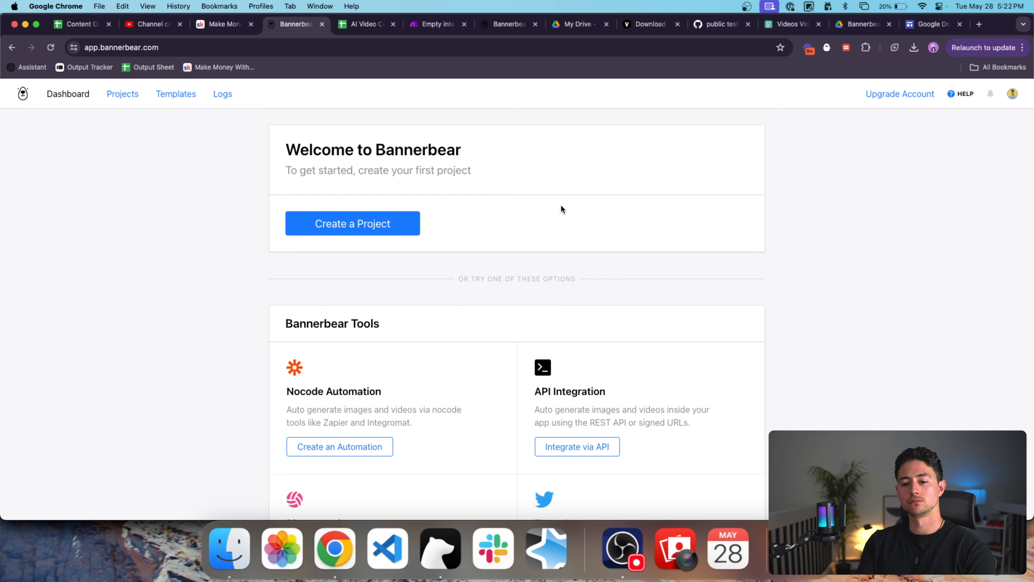
pyautogui.scroll(-3, 495, 204)
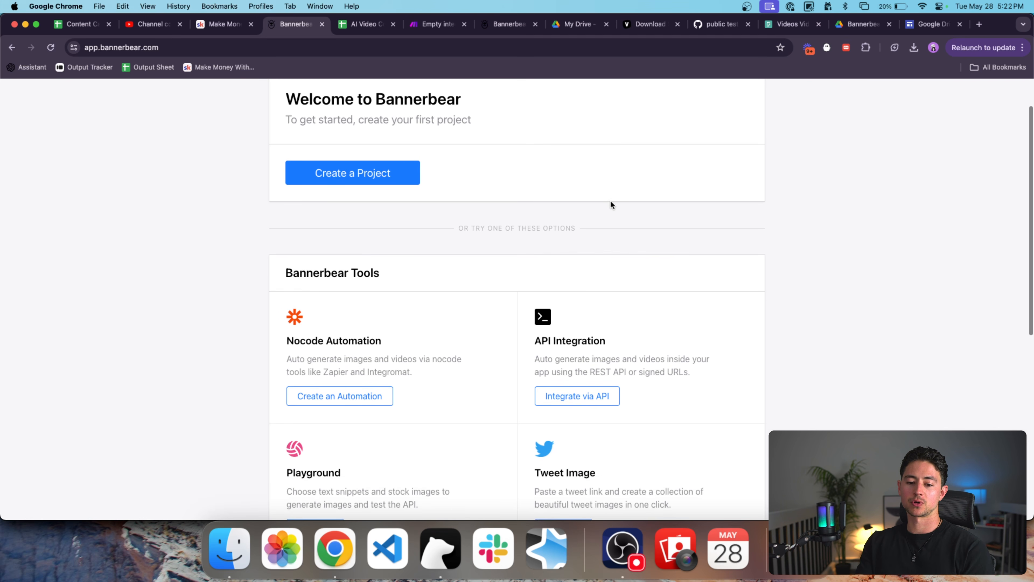
pyautogui.scroll(3, 611, 203)
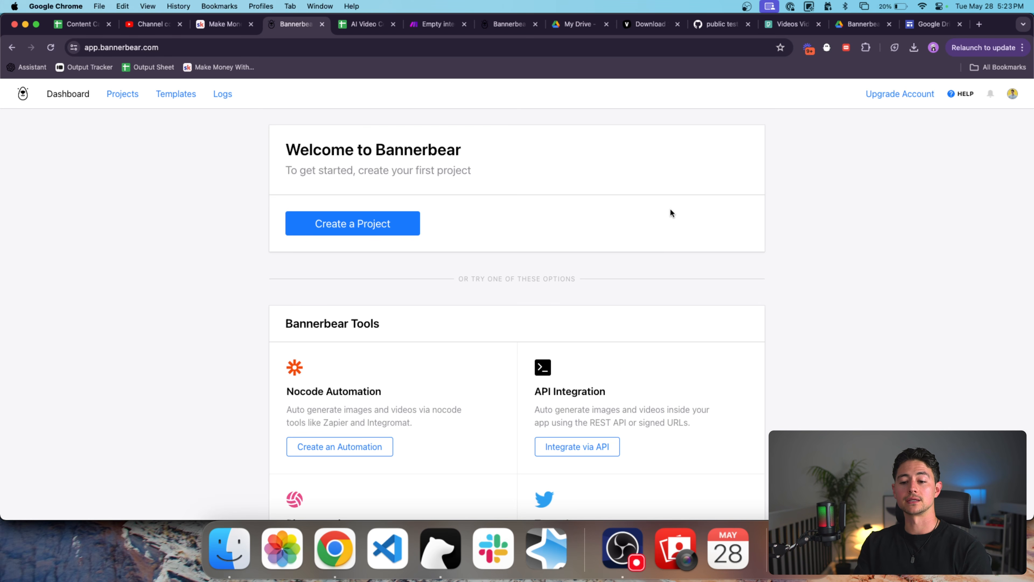
pyautogui.scroll(-10, 670, 208)
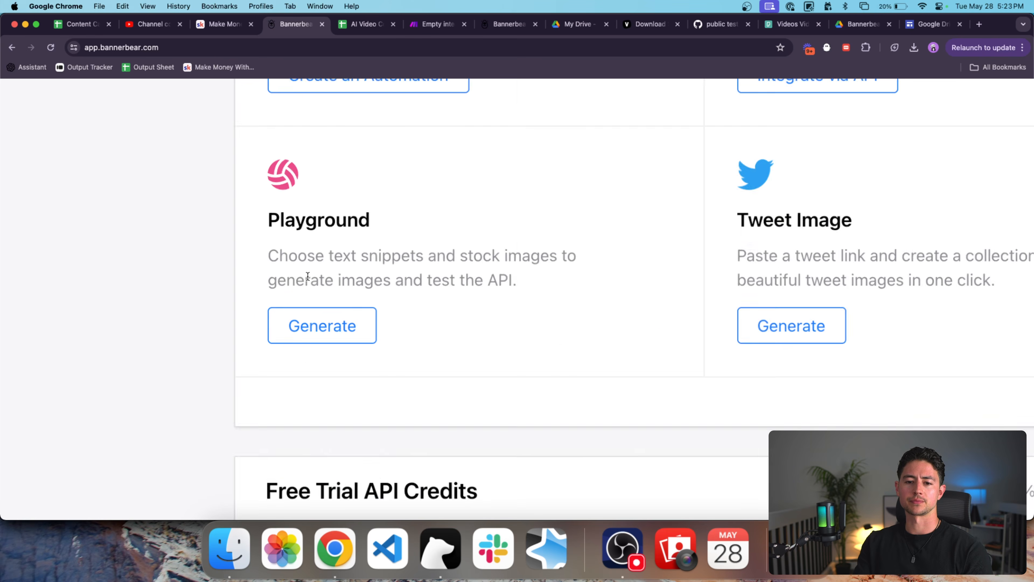
pyautogui.scroll(5, 542, 307)
pyautogui.scroll(5, 542, 307)
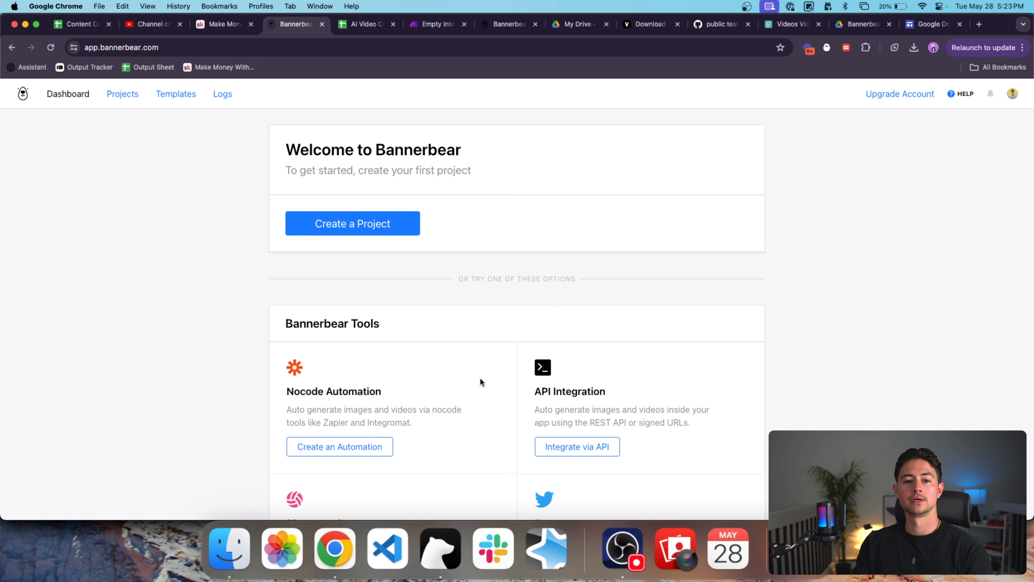
# Create the first Bannerbear project, which adds the Welcome Template.
pyautogui.click(389, 230)
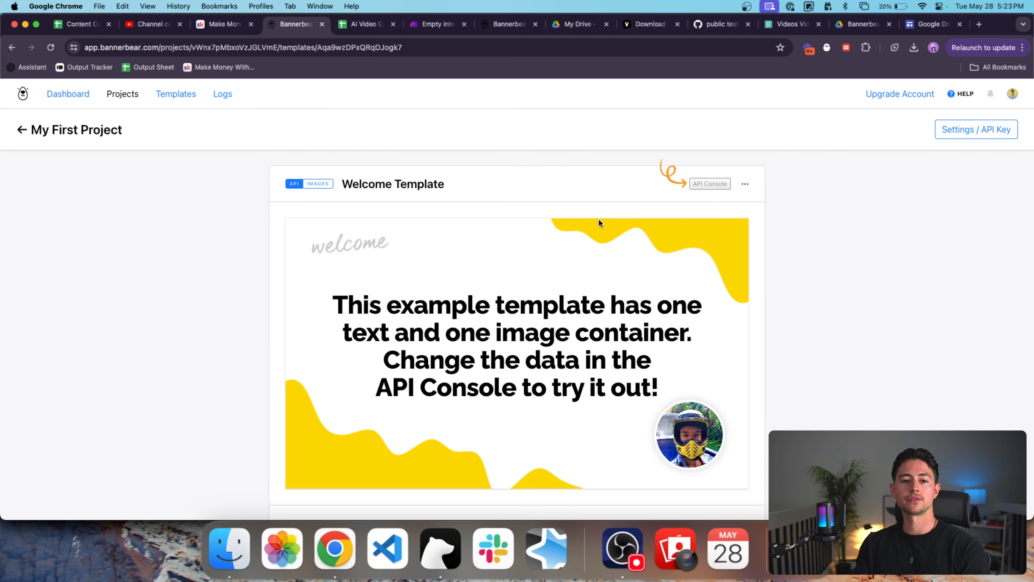
pyautogui.moveTo(349, 189); pyautogui.dragTo(448, 185)
pyautogui.click(529, 185)
pyautogui.scroll(-3, 688, 212)
pyautogui.scroll(1, 687, 212)
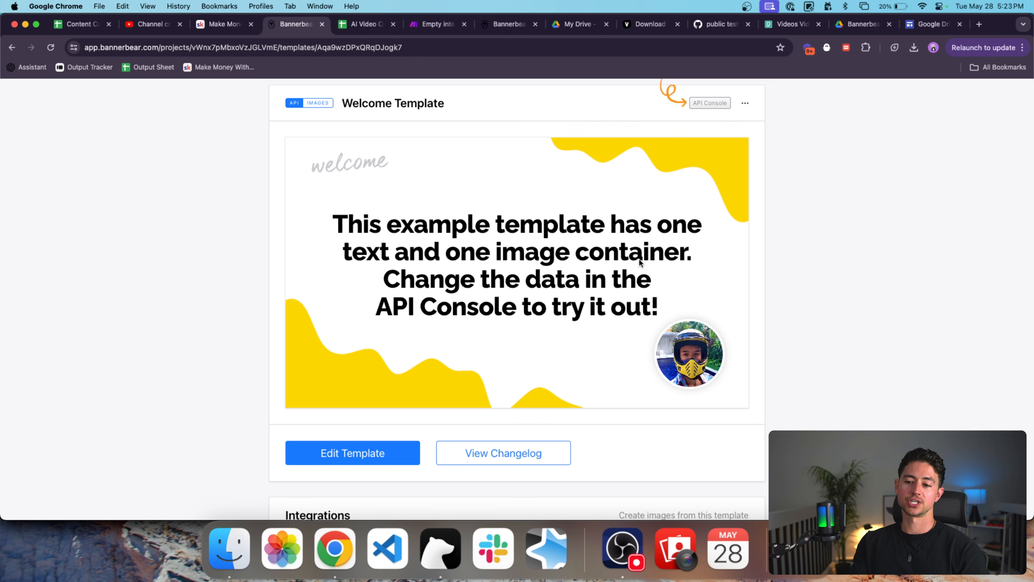
# Scroll to the API Console and select the 'You can change this text' value in the JSON.
pyautogui.scroll(-6, 740, 252)
pyautogui.scroll(-9, 740, 251)
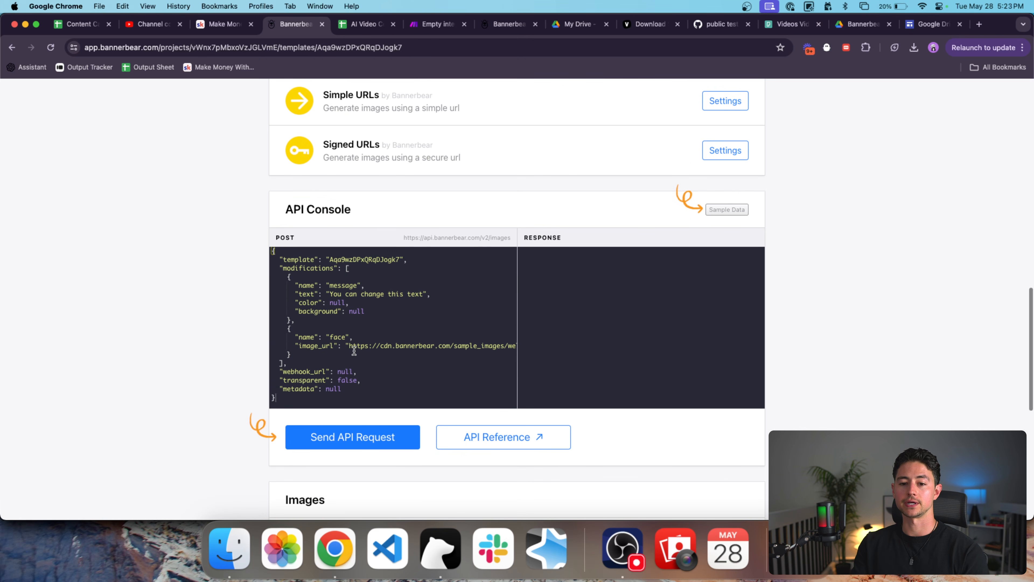
pyautogui.scroll(1, 362, 407)
pyautogui.moveTo(359, 415); pyautogui.dragTo(221, 262)
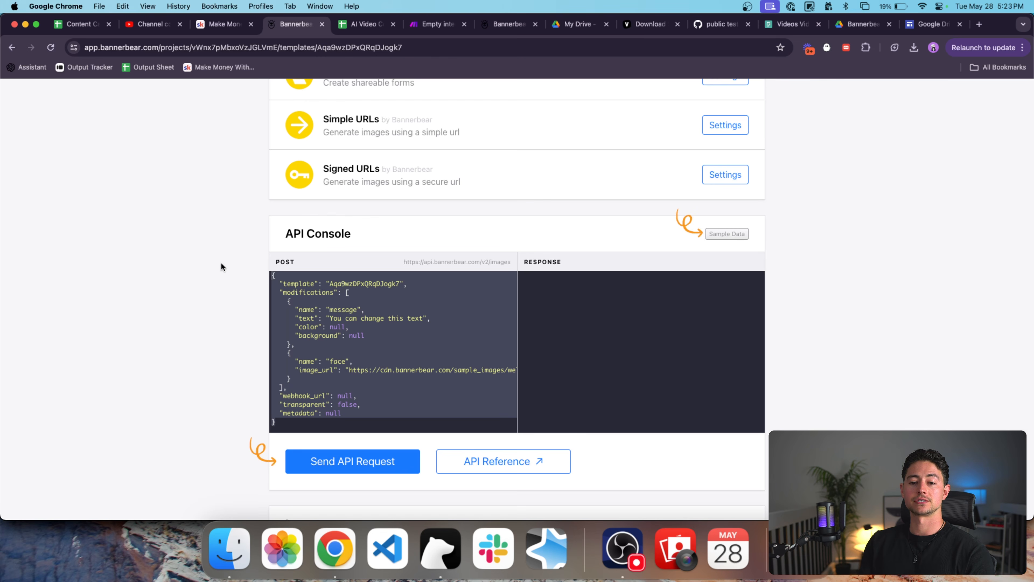
pyautogui.click(428, 317)
pyautogui.moveTo(428, 317); pyautogui.dragTo(321, 317)
pyautogui.scroll(10, 342, 287)
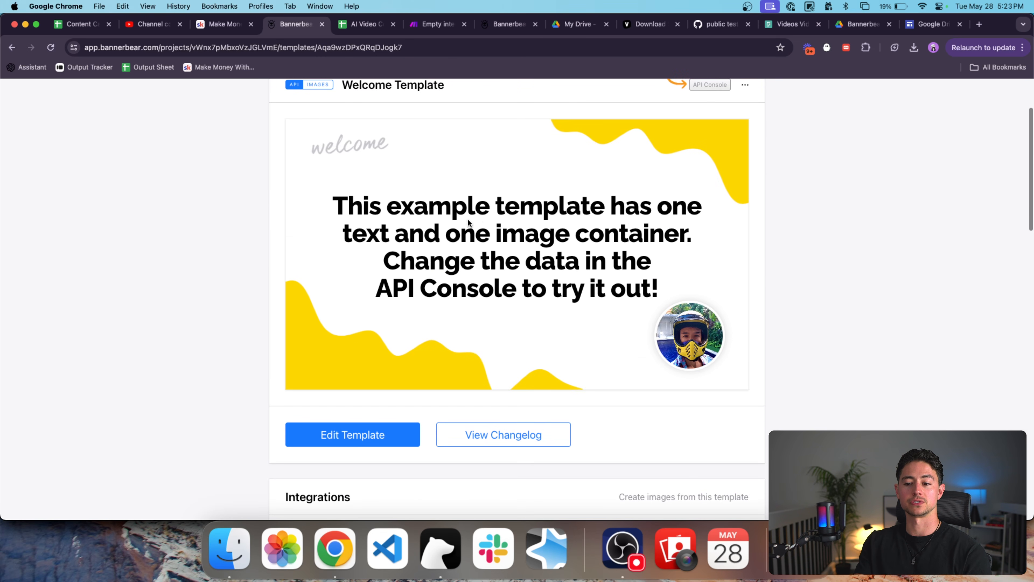
pyautogui.scroll(-2, 456, 283)
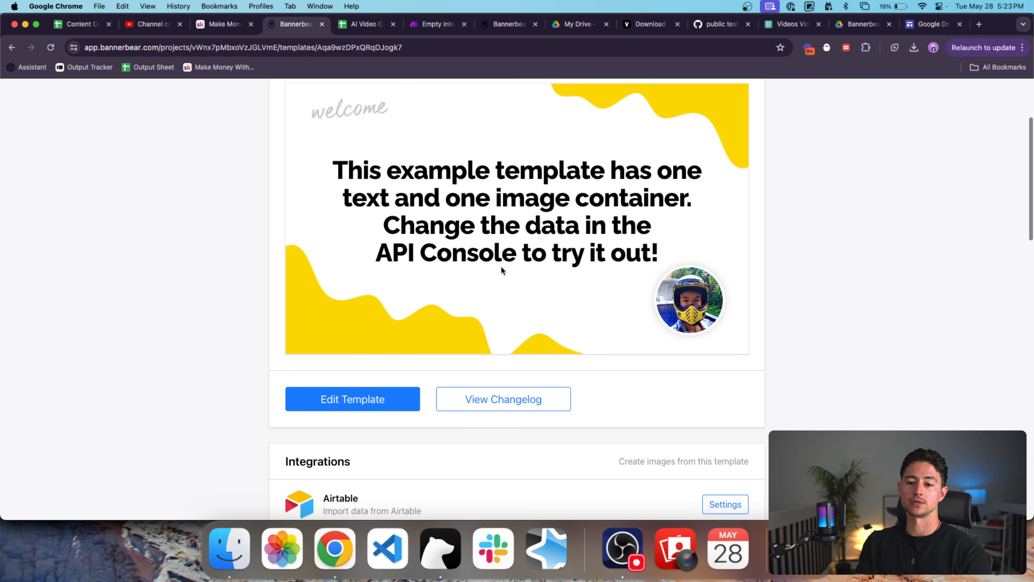
pyautogui.scroll(-15, 501, 267)
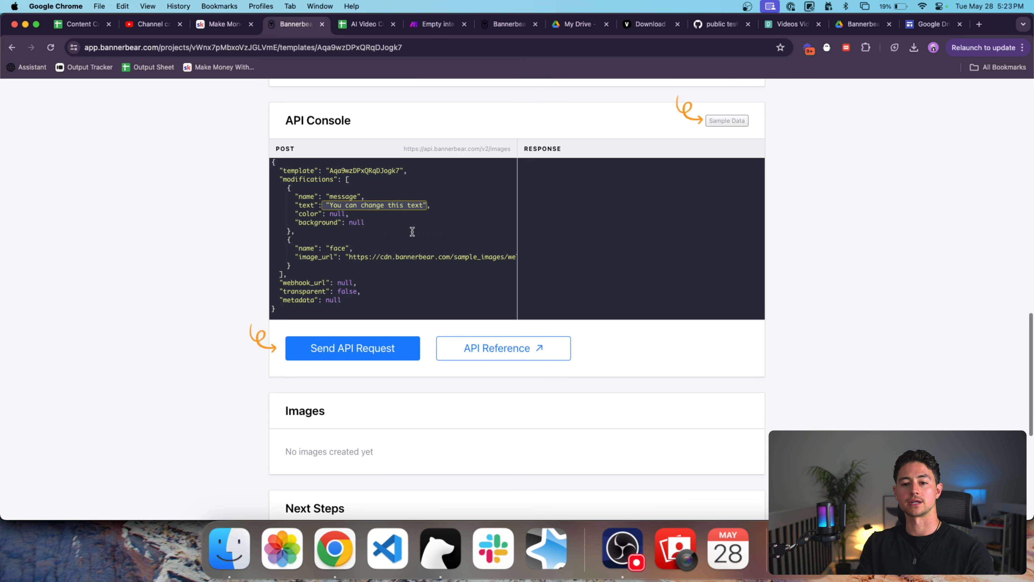
# Rewrite the API Console's sample message text for the Make.com automation community.
pyautogui.click(327, 205)
pyautogui.moveTo(284, 186); pyautogui.dragTo(407, 205)
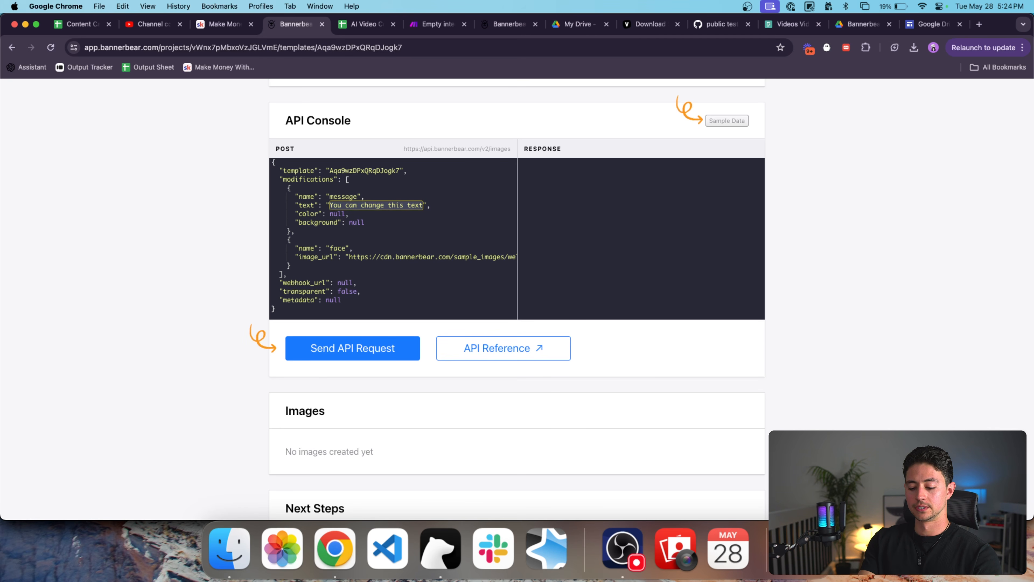
pyautogui.write('Welcom')
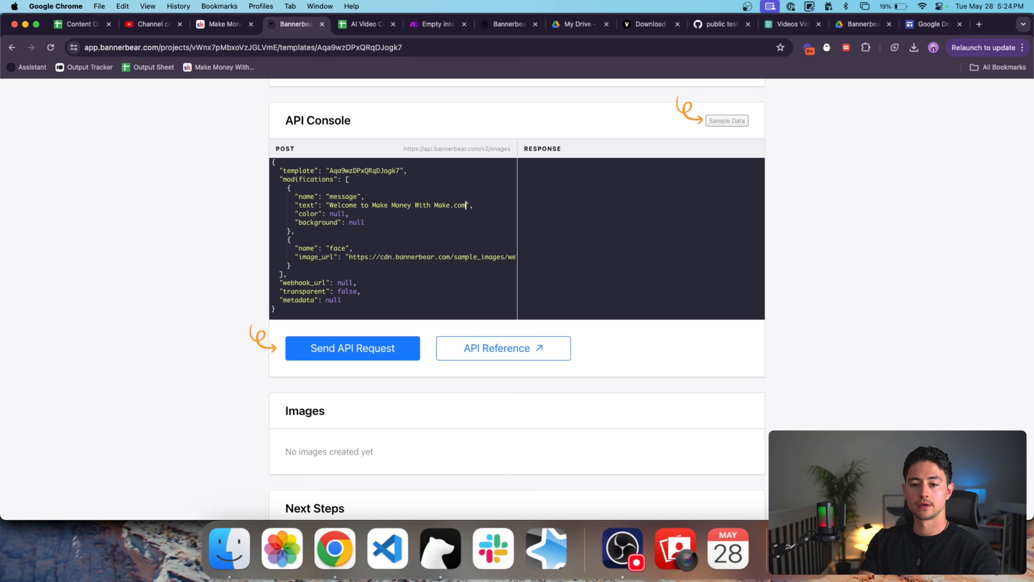
pyautogui.write('ing Automation Community')
pyautogui.hscroll(-3, 458, 277)
# Leave the sample face image URL as is and open LinkedIn in a new tab.
pyautogui.click(350, 259)
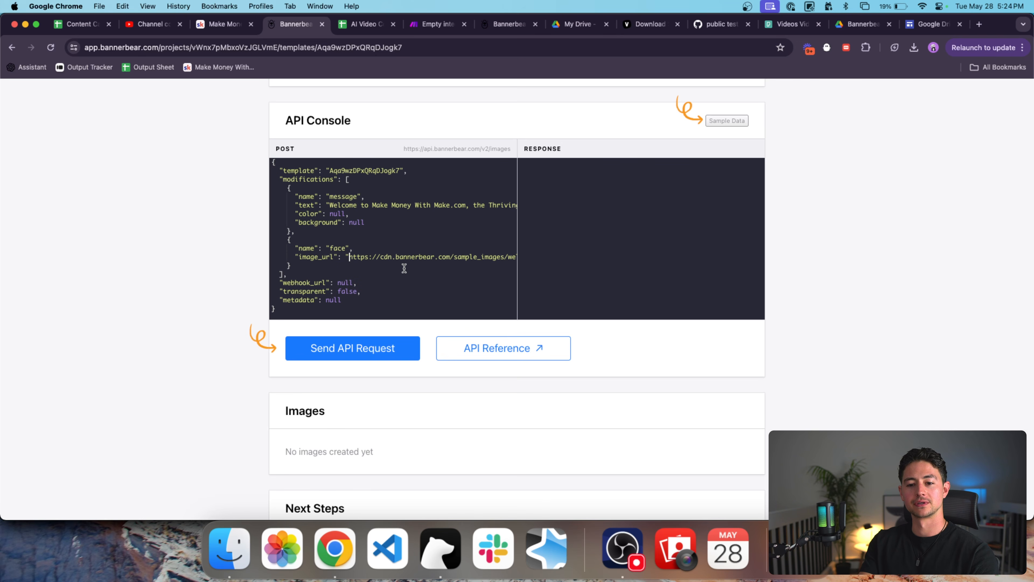
pyautogui.hscroll(2, 445, 269)
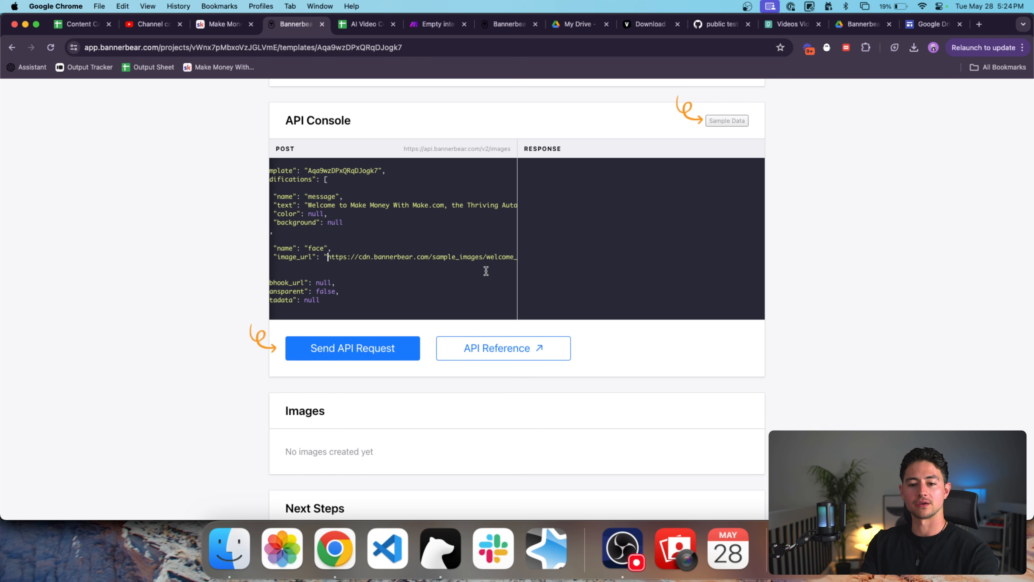
pyautogui.scroll(15, 747, 175)
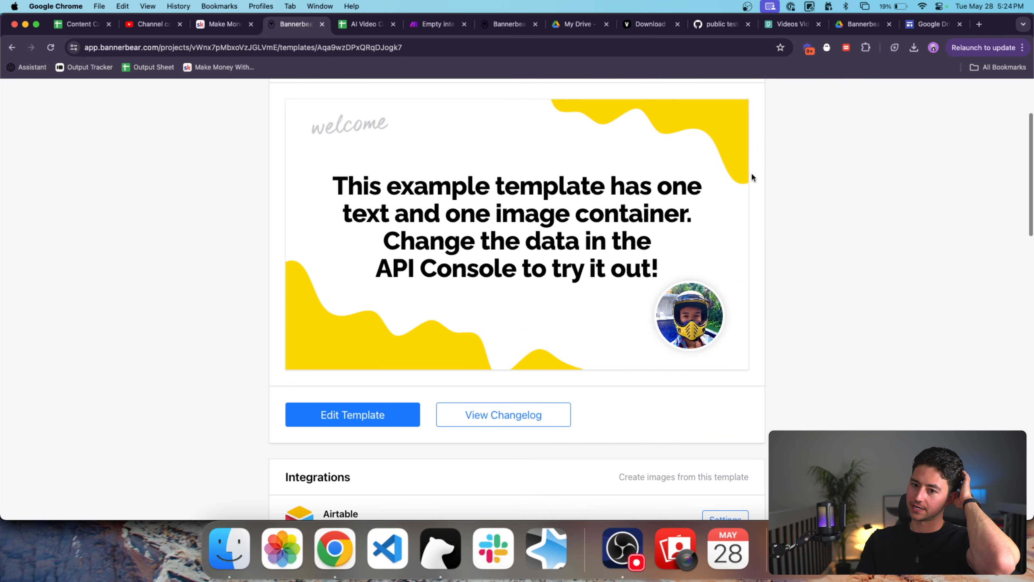
pyautogui.scroll(-10, 752, 177)
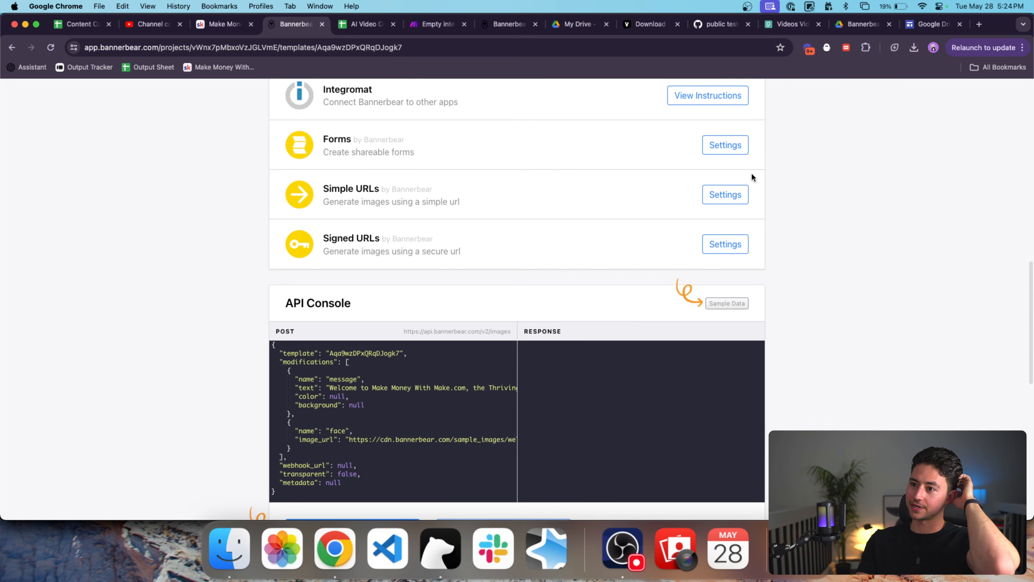
pyautogui.press('super+t')
pyautogui.write('linkedin')
pyautogui.press('Return')
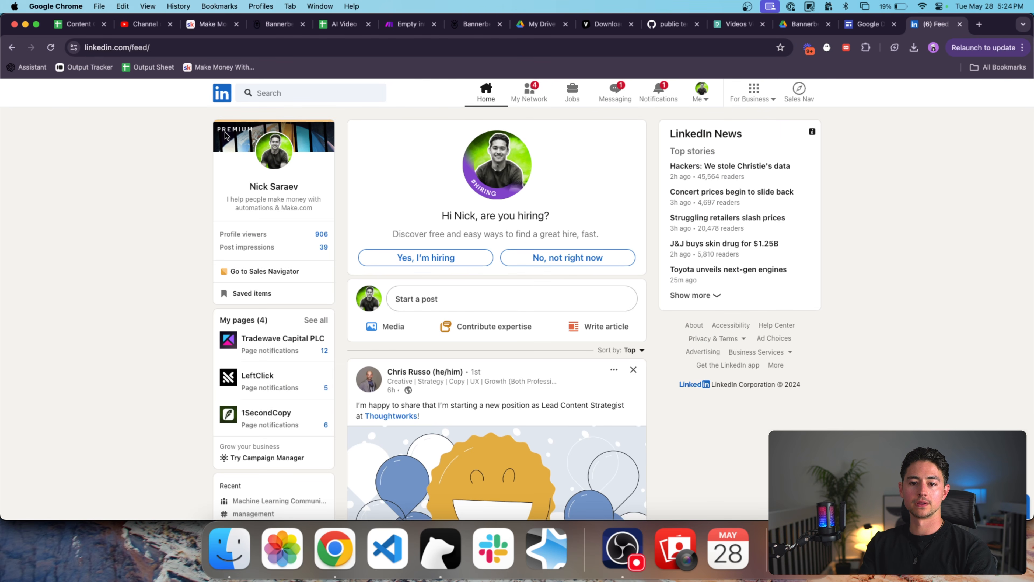
# Open the LinkedIn profile photo in its own tab, copy its URL, and return to Bannerbear.
pyautogui.click(274, 186)
pyautogui.rightClick(277, 196)
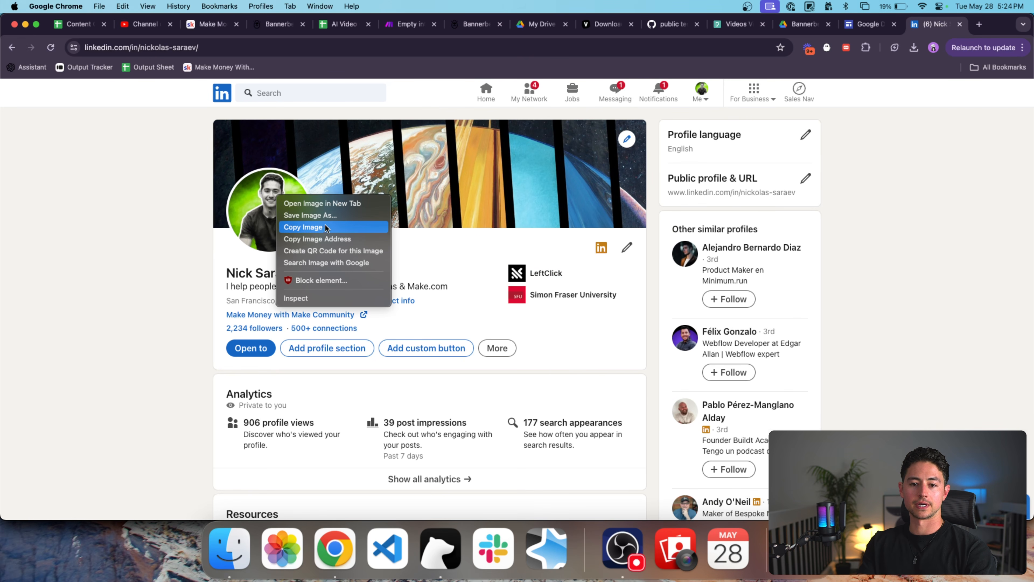
pyautogui.click(321, 203)
pyautogui.hotkey('ctrl', 'Tab')
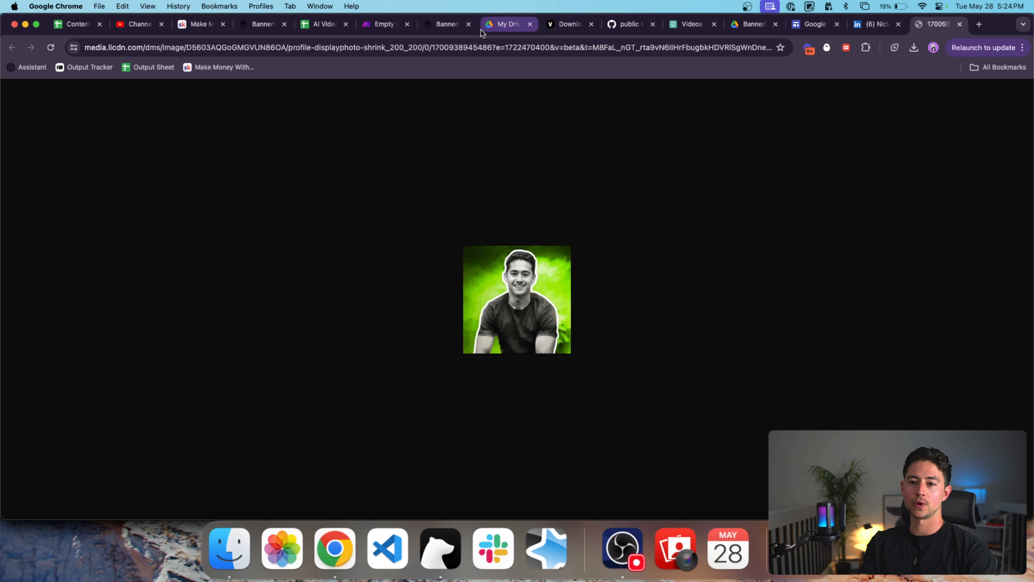
pyautogui.click(482, 48)
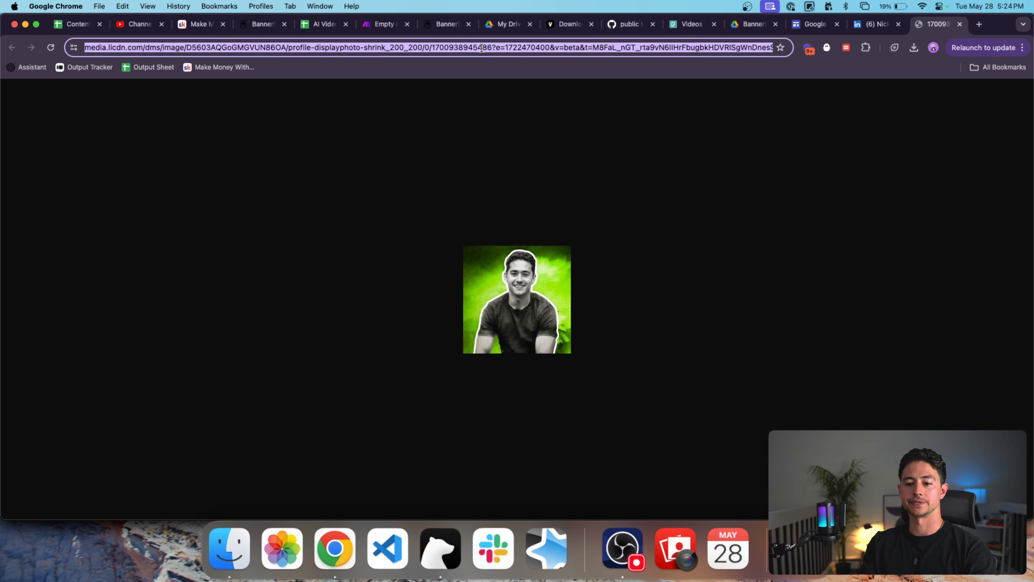
pyautogui.press('super+w')
pyautogui.click(539, 25)
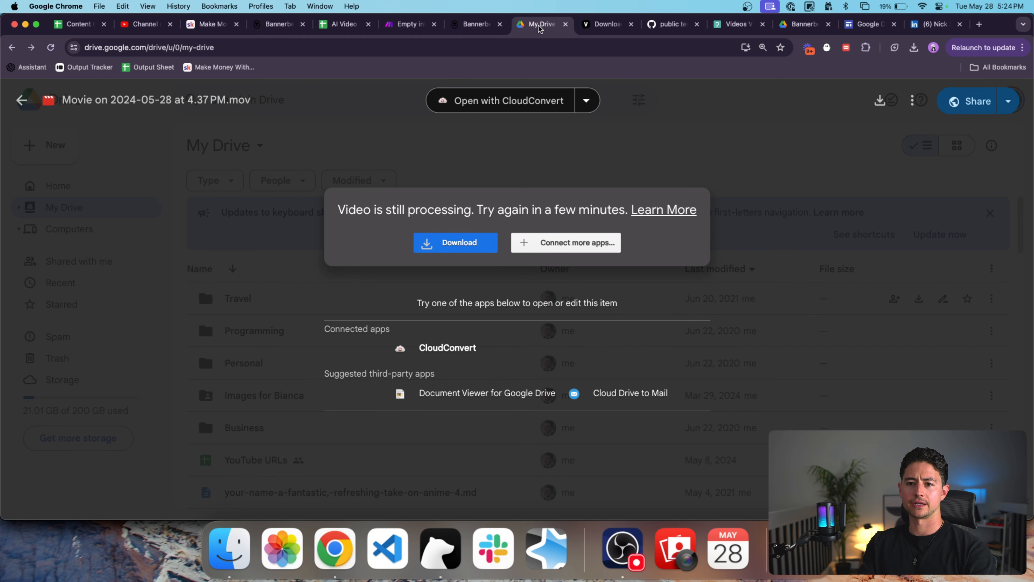
pyautogui.click(476, 25)
pyautogui.click(278, 26)
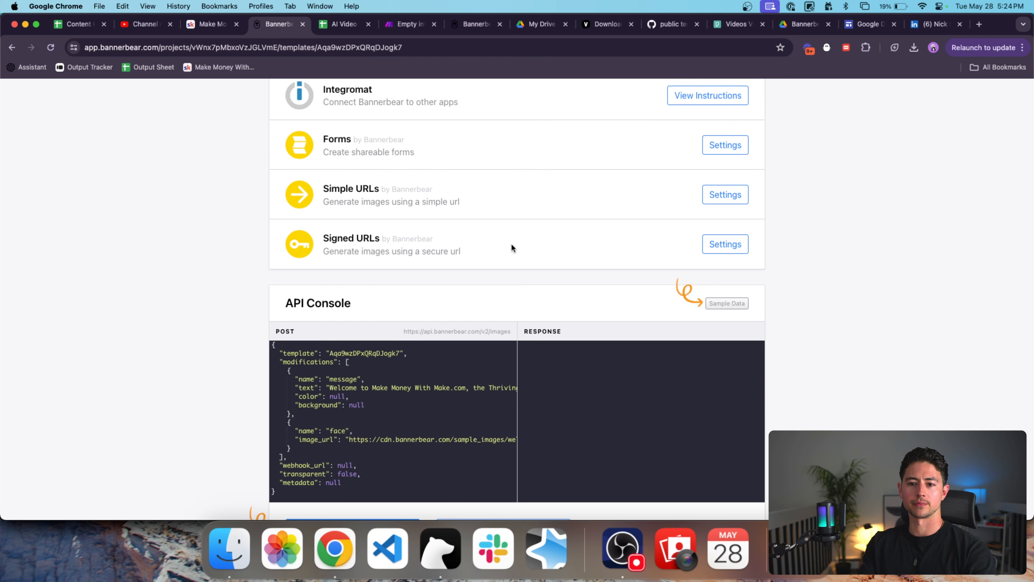
# Replace the sample image_url with the LinkedIn photo URL and send the API request.
pyautogui.scroll(-3, 501, 261)
pyautogui.hscroll(5, 489, 371)
pyautogui.keyDown('shift'); pyautogui.click(499, 374); pyautogui.keyUp('shift')
pyautogui.press('super+v')
pyautogui.hscroll(-12, 461, 395)
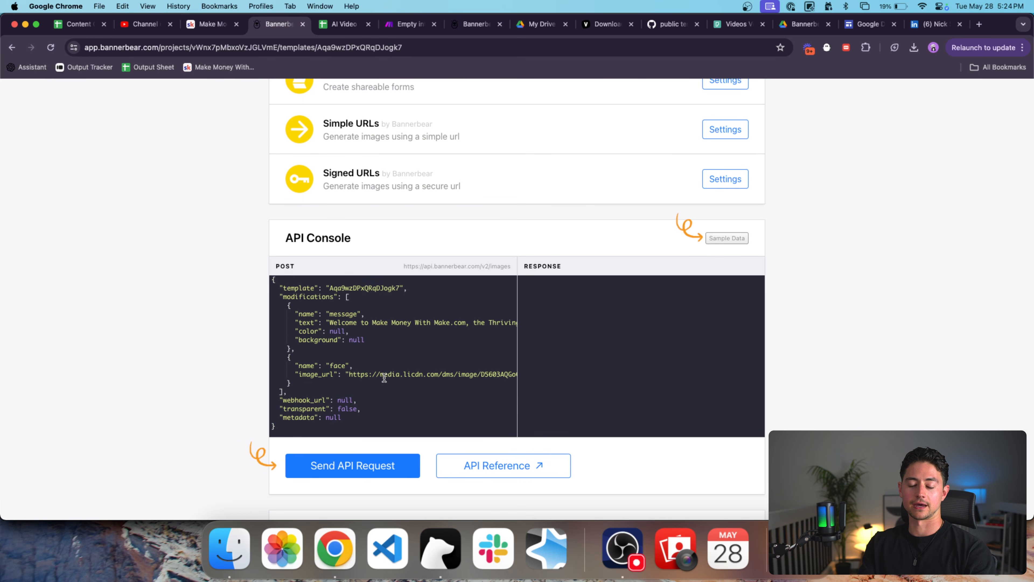
pyautogui.scroll(-1, 384, 378)
pyautogui.click(358, 453)
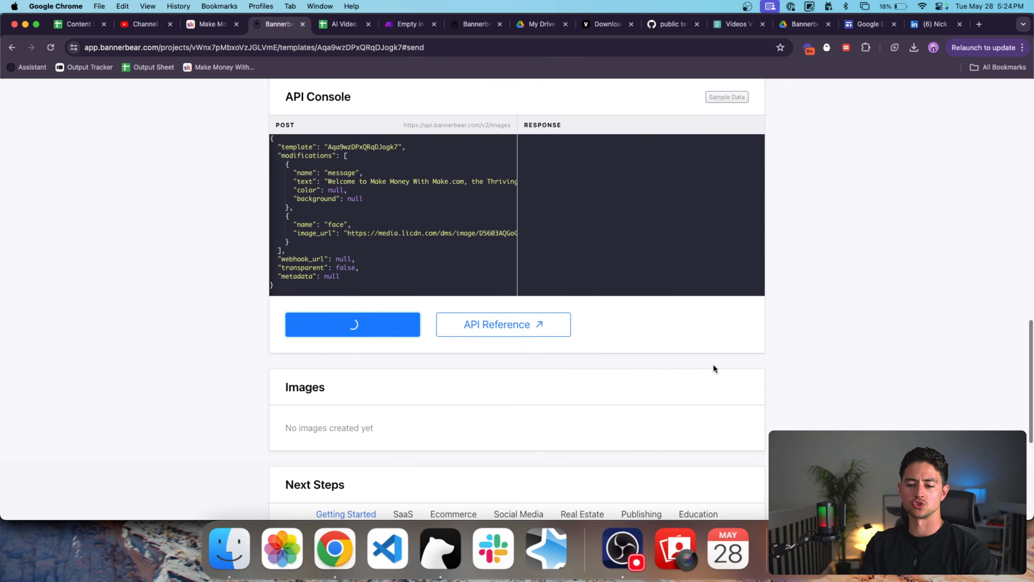
# Review the completed welcome image rendered with the LinkedIn profile photo.
pyautogui.scroll(-2, 713, 364)
pyautogui.scroll(-2, 804, 342)
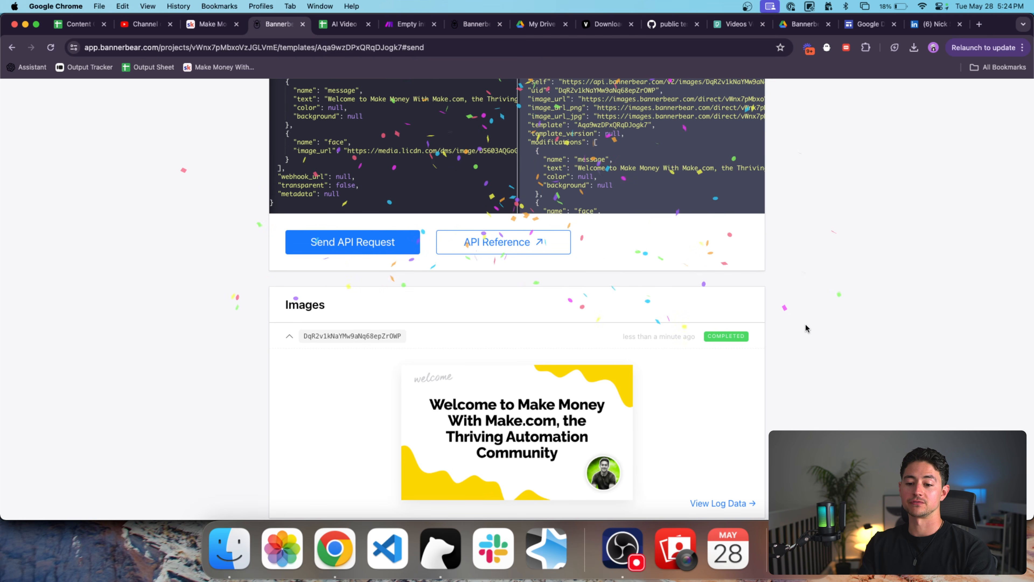
pyautogui.scroll(-3, 805, 326)
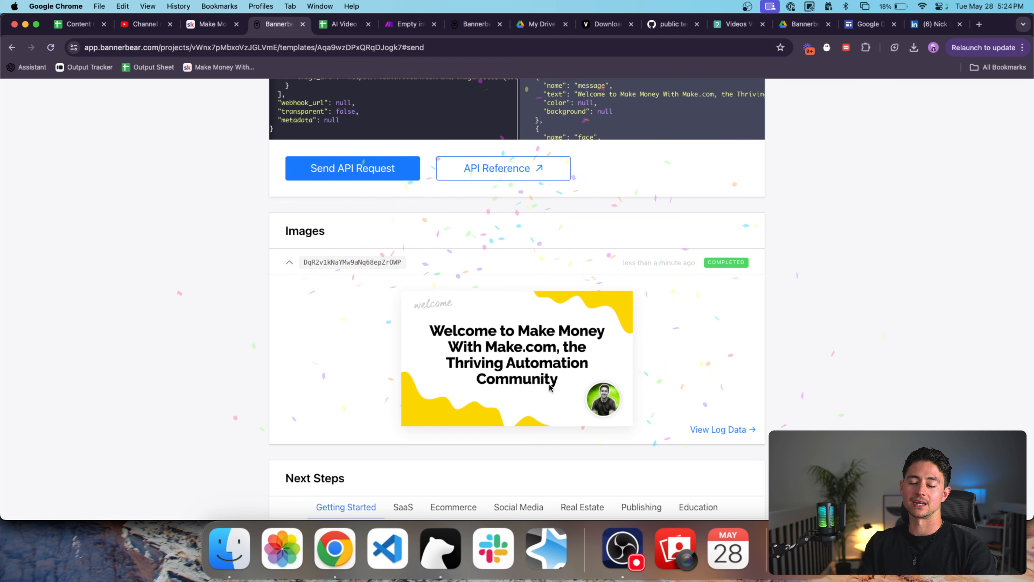
pyautogui.scroll(5, 536, 375)
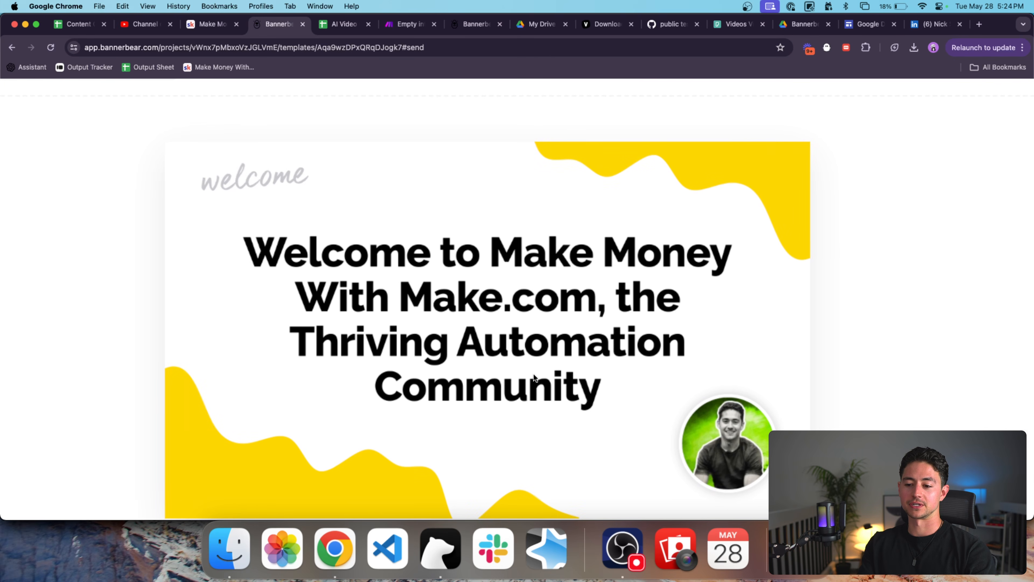
pyautogui.scroll(-1, 534, 374)
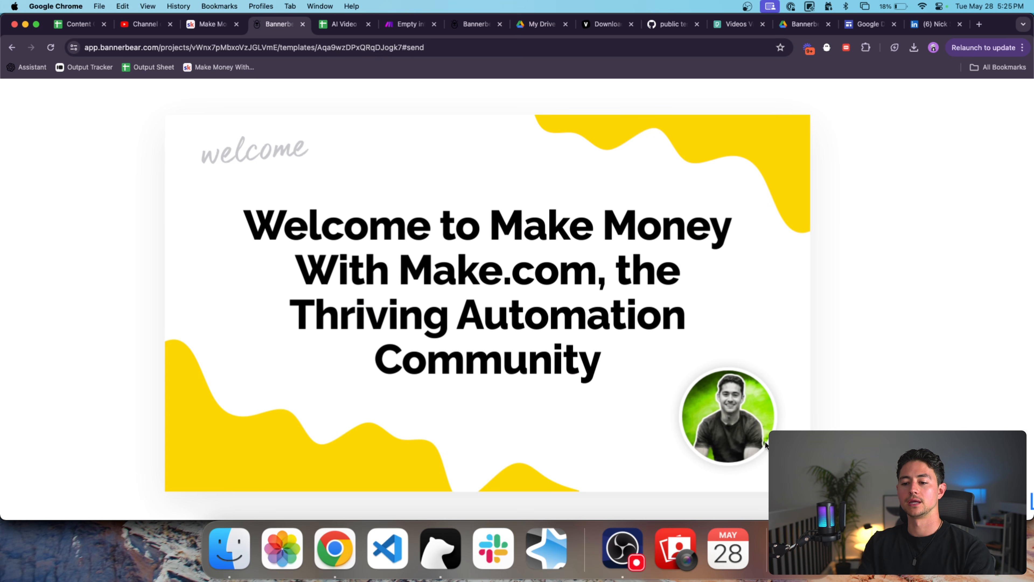
pyautogui.scroll(-5, 712, 363)
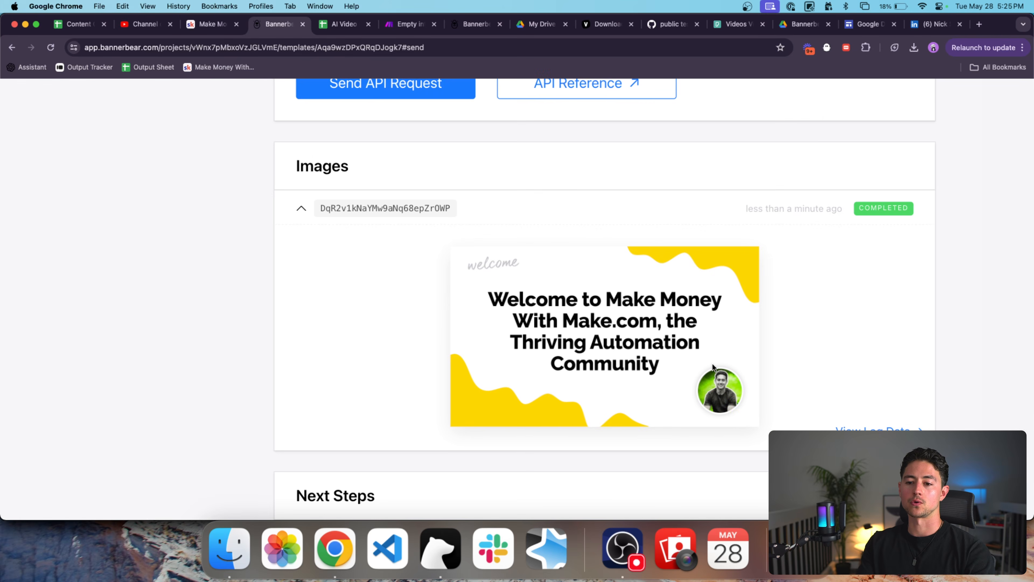
pyautogui.scroll(1, 781, 350)
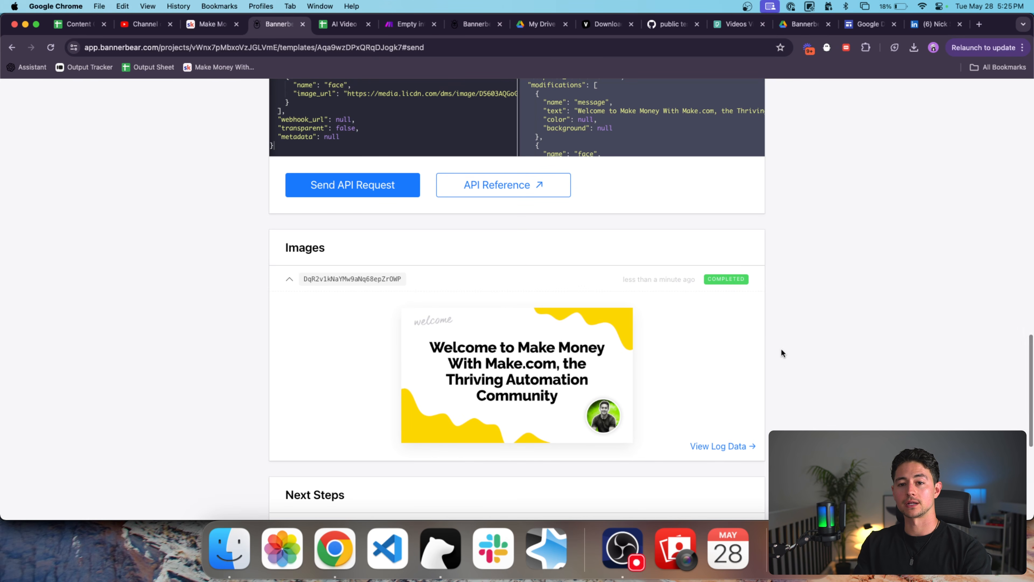
pyautogui.scroll(5, 781, 349)
pyautogui.scroll(-5, 782, 349)
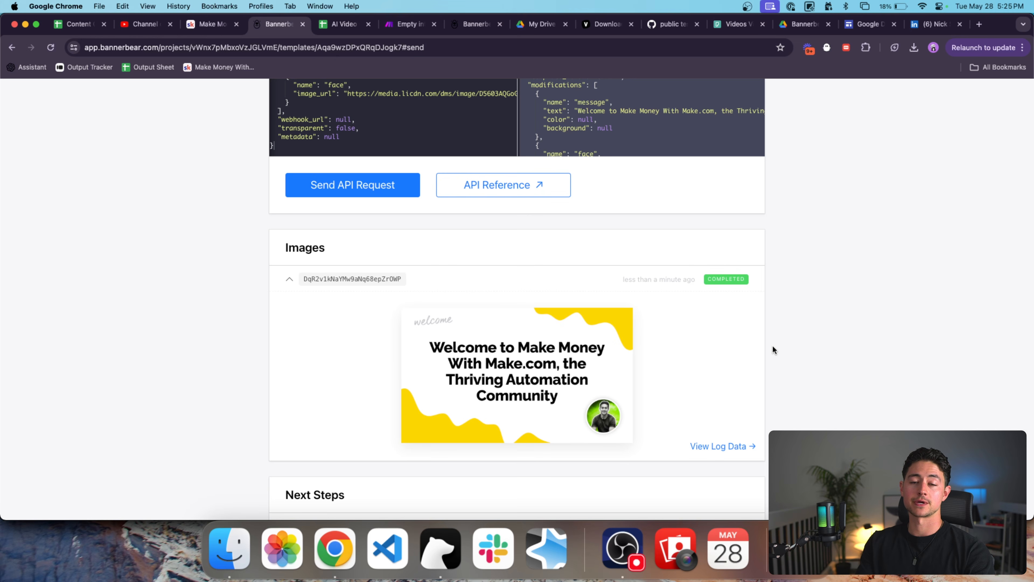
pyautogui.scroll(20, 797, 345)
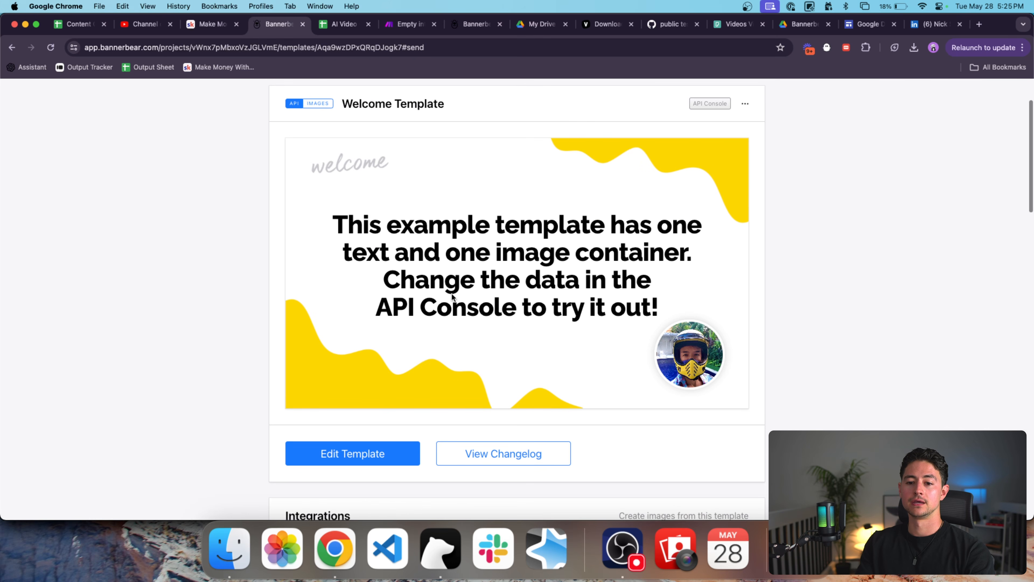
pyautogui.scroll(-15, 456, 286)
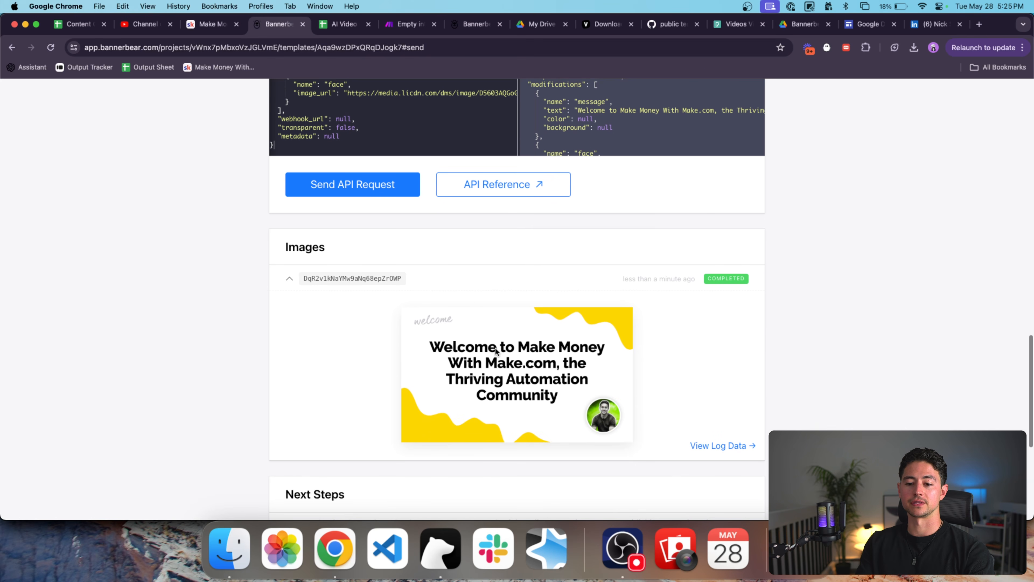
pyautogui.scroll(-5, 775, 359)
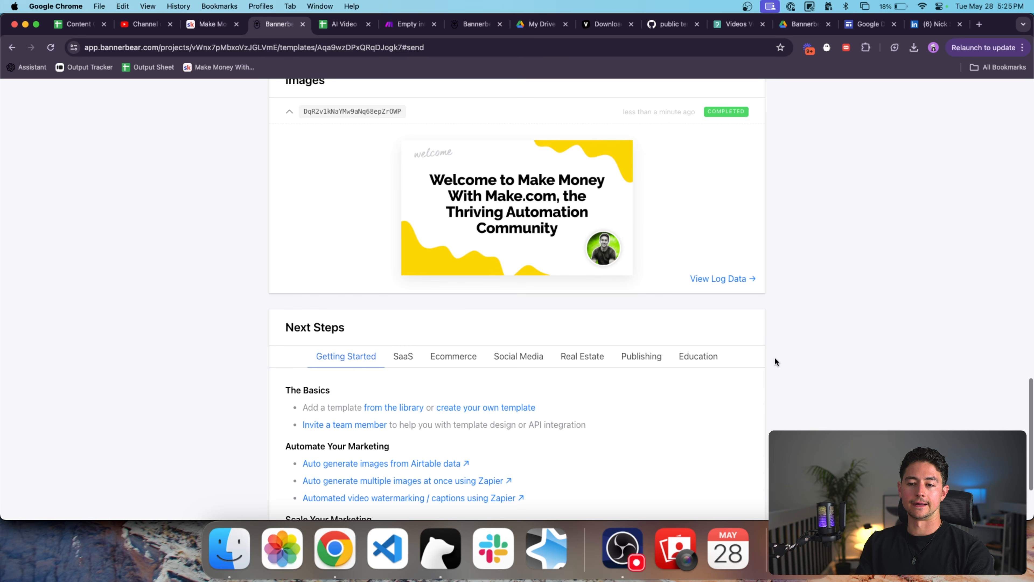
pyautogui.scroll(10, 775, 358)
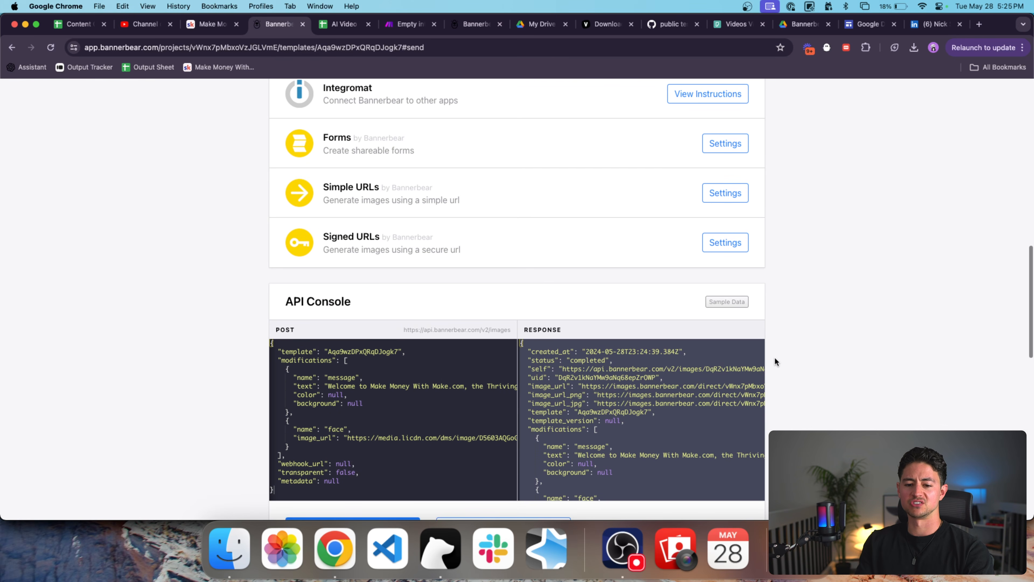
pyautogui.scroll(-10, 778, 355)
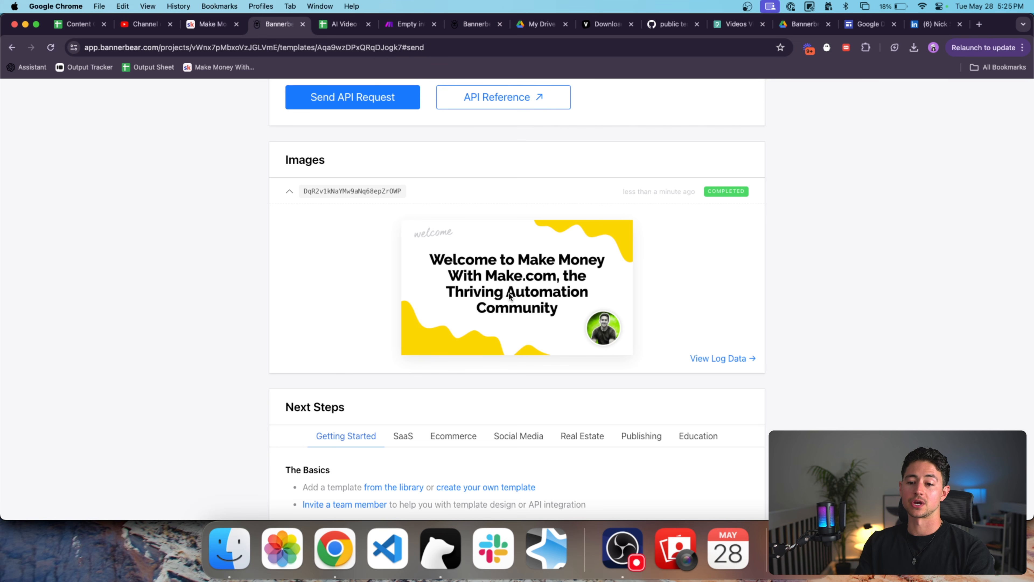
pyautogui.scroll(3, 425, 266)
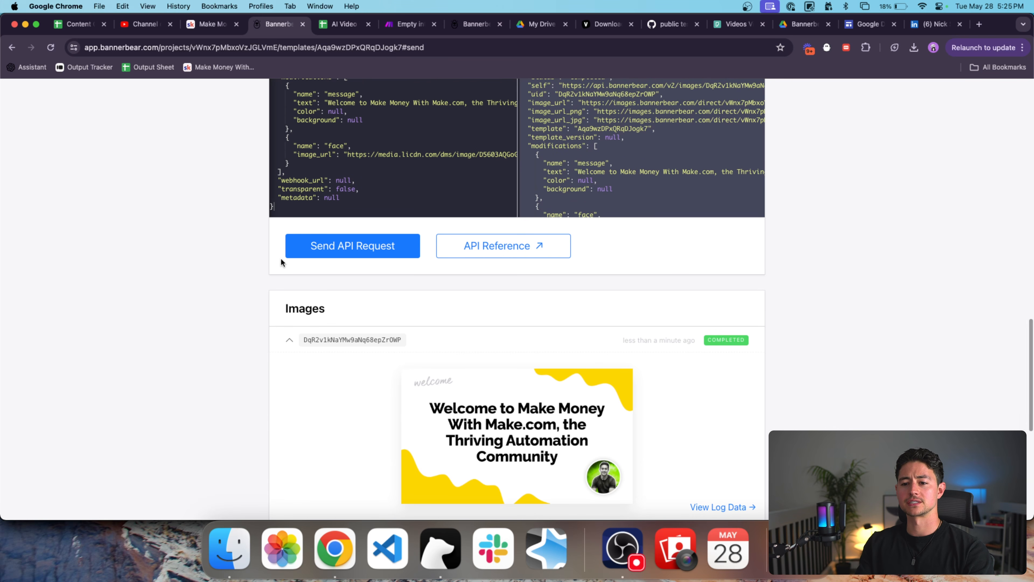
pyautogui.scroll(6, 281, 258)
pyautogui.scroll(15, 264, 267)
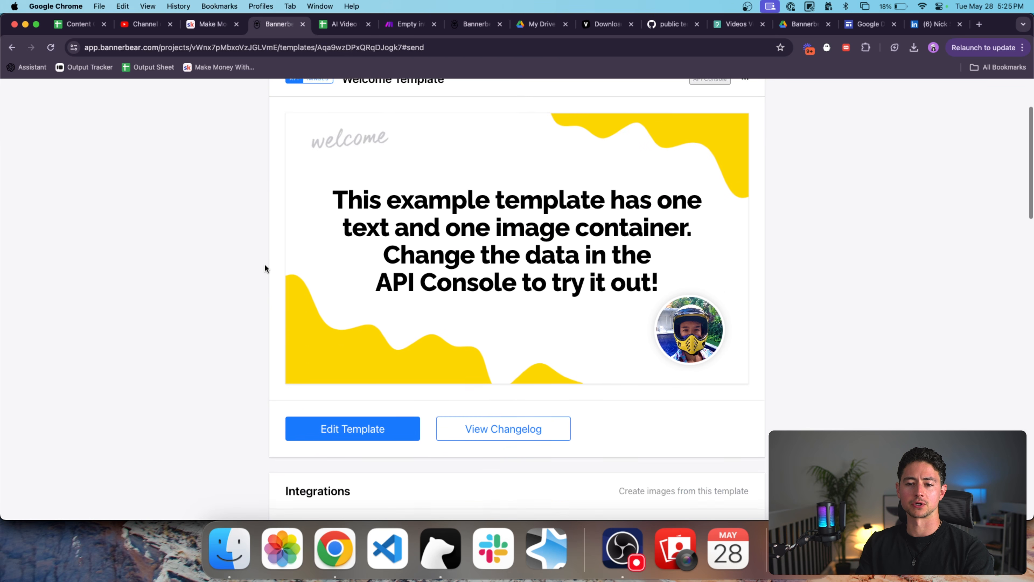
pyautogui.moveTo(444, 187); pyautogui.dragTo(324, 190)
# Delete the Welcome Template from My First Project and confirm the deletion.
pyautogui.click(287, 151)
pyautogui.click(22, 131)
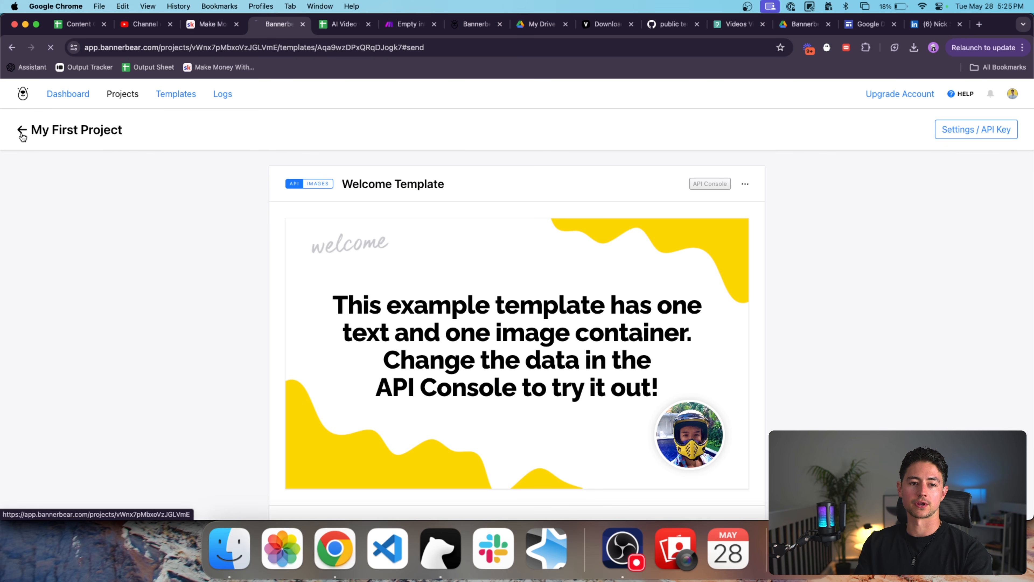
pyautogui.click(745, 216)
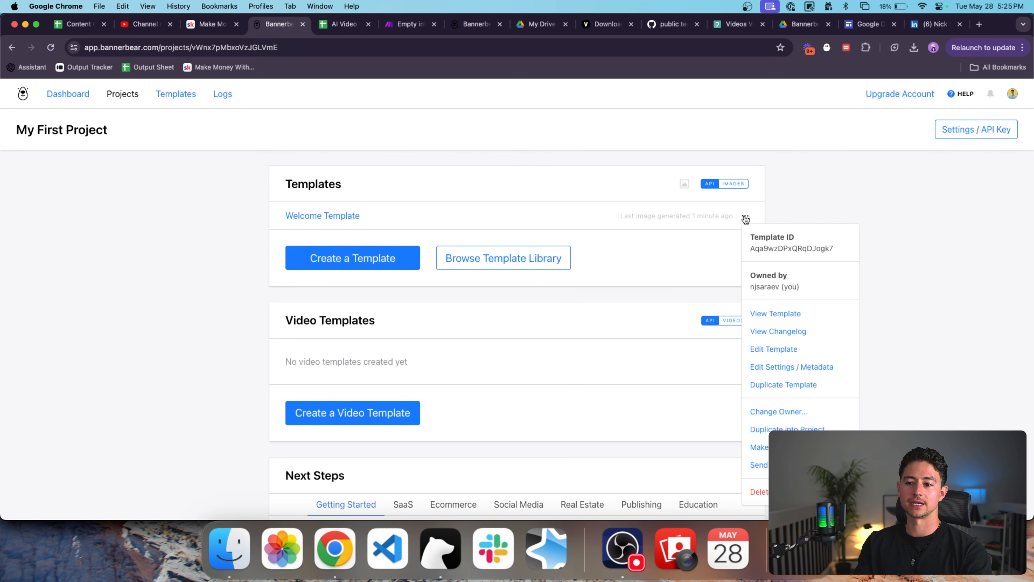
pyautogui.click(759, 491)
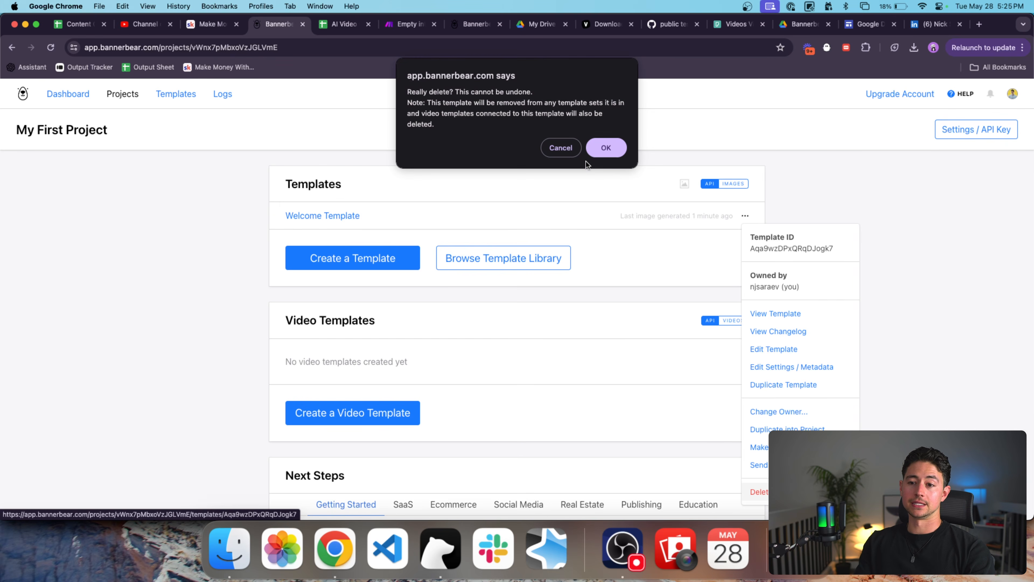
pyautogui.click(594, 146)
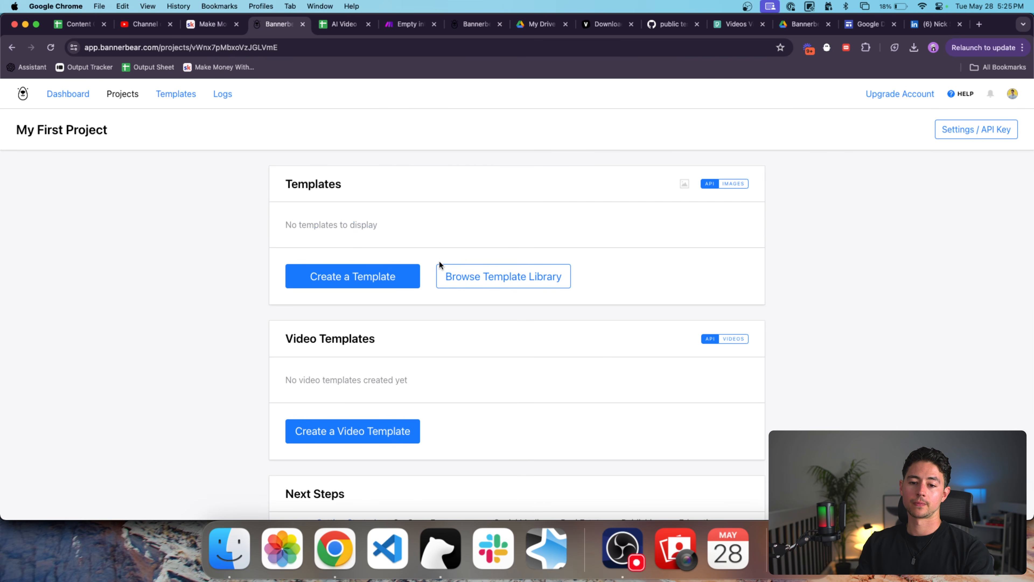
pyautogui.click(381, 278)
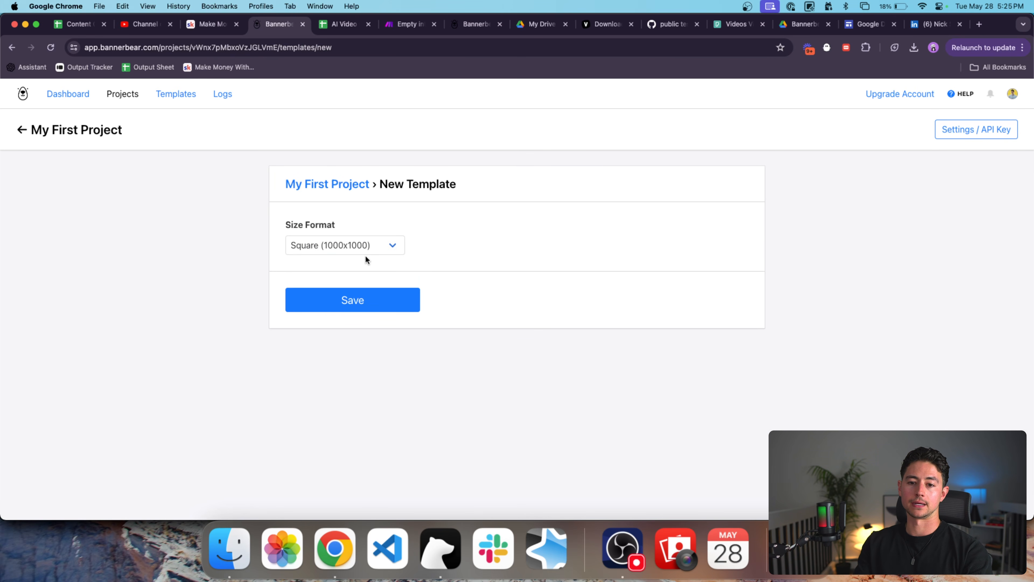
pyautogui.click(16, 130)
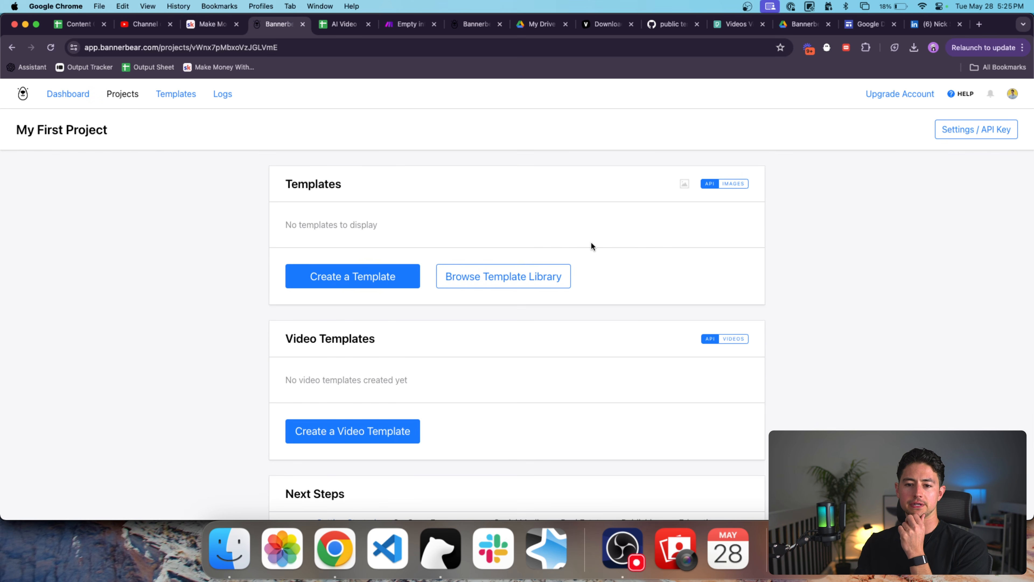
pyautogui.scroll(-1, 519, 265)
pyautogui.click(521, 265)
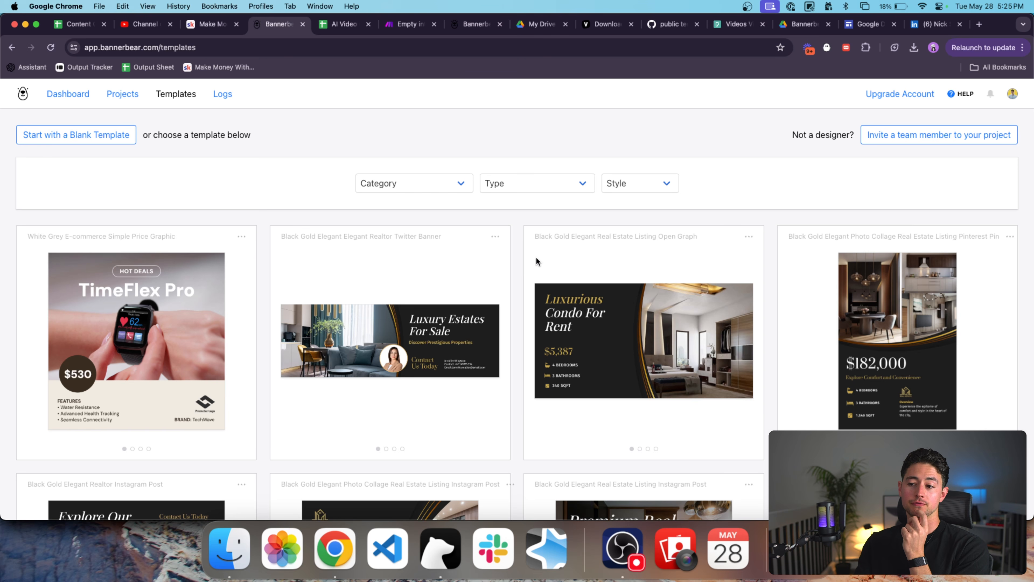
pyautogui.scroll(-2, 578, 256)
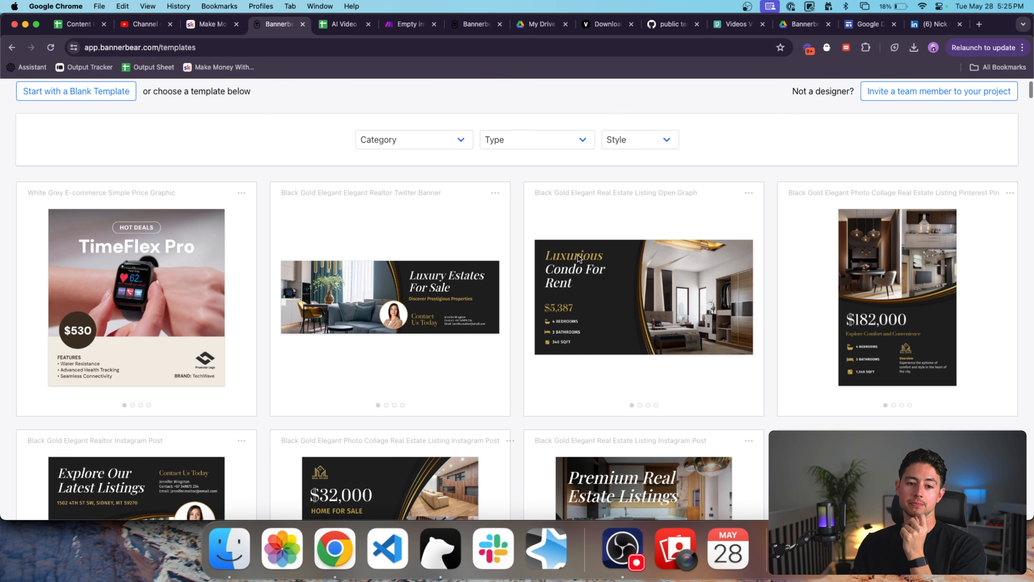
pyautogui.scroll(-1, 577, 255)
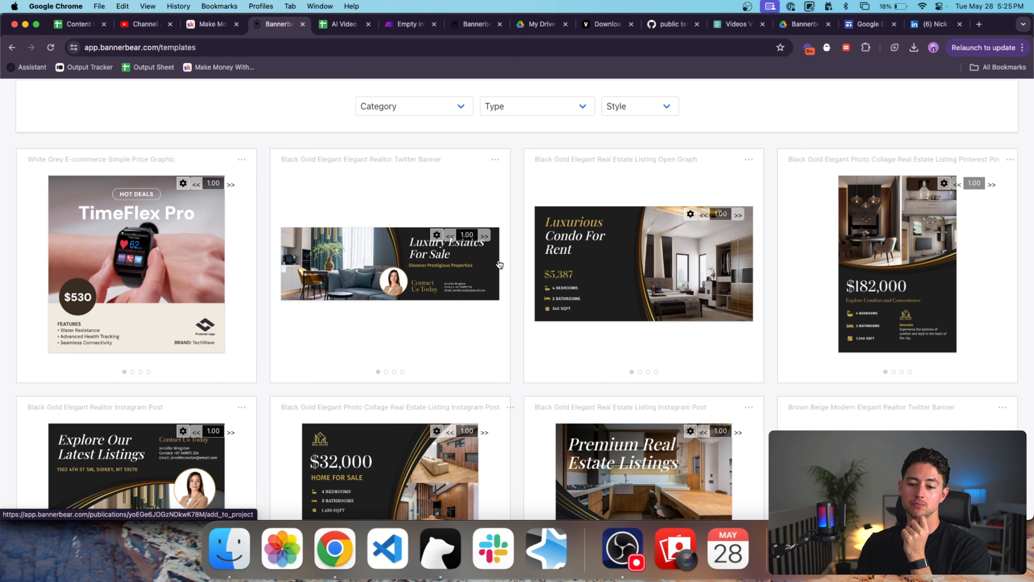
pyautogui.scroll(-2, 570, 263)
pyautogui.scroll(1, 570, 264)
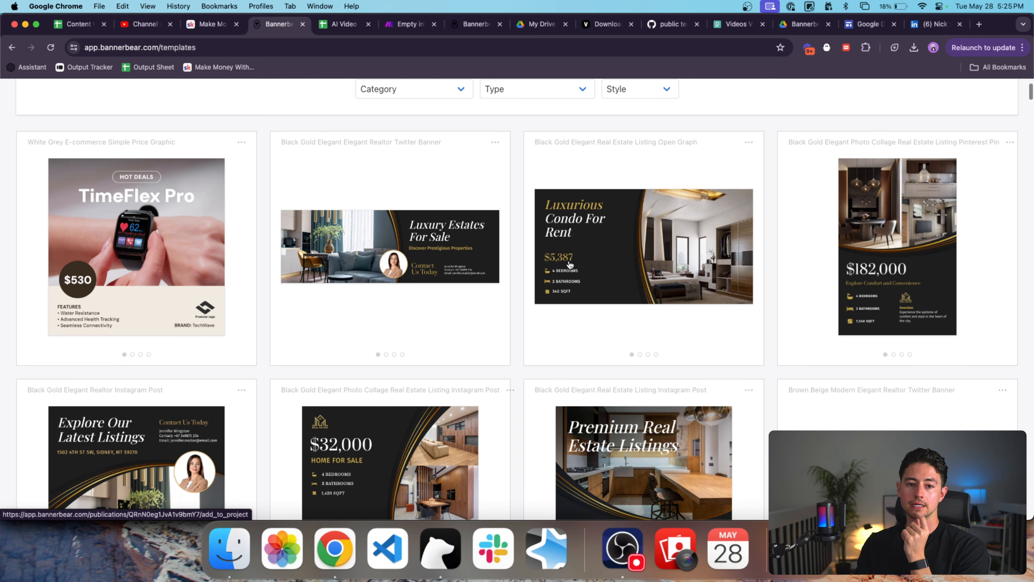
pyautogui.scroll(5, 20, 250)
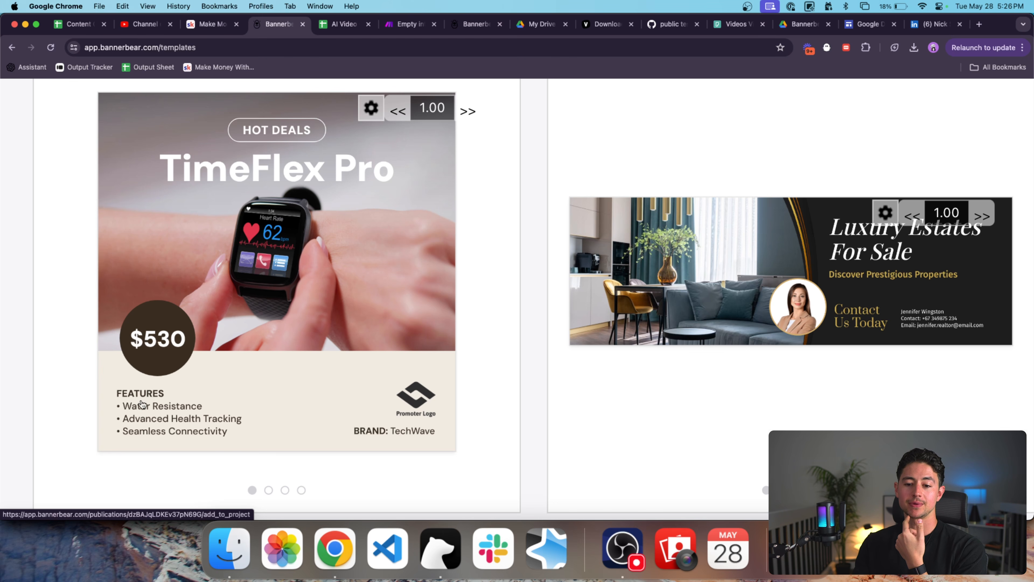
pyautogui.scroll(2, 352, 338)
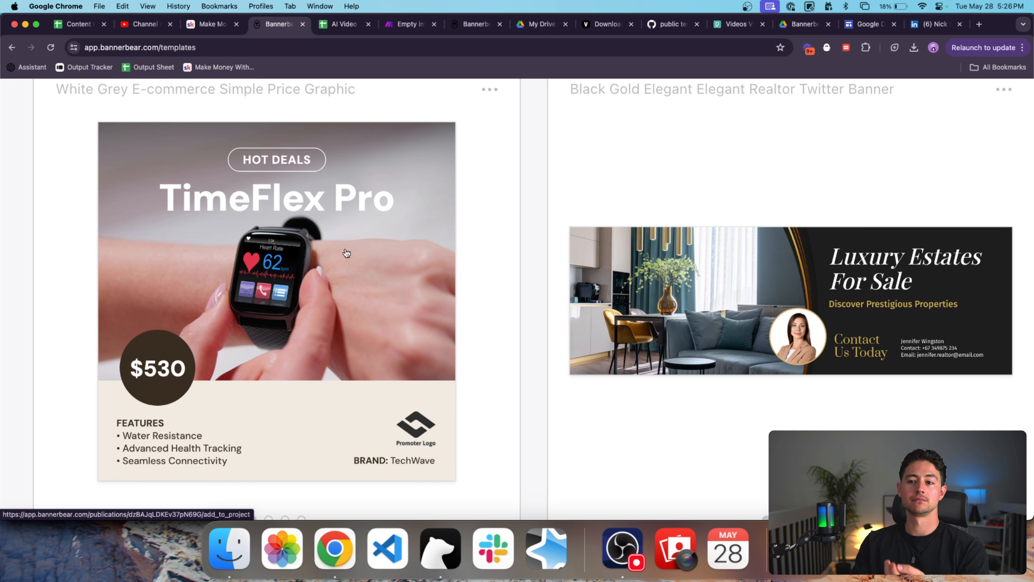
pyautogui.press('super+0')
pyautogui.scroll(-5, 499, 240)
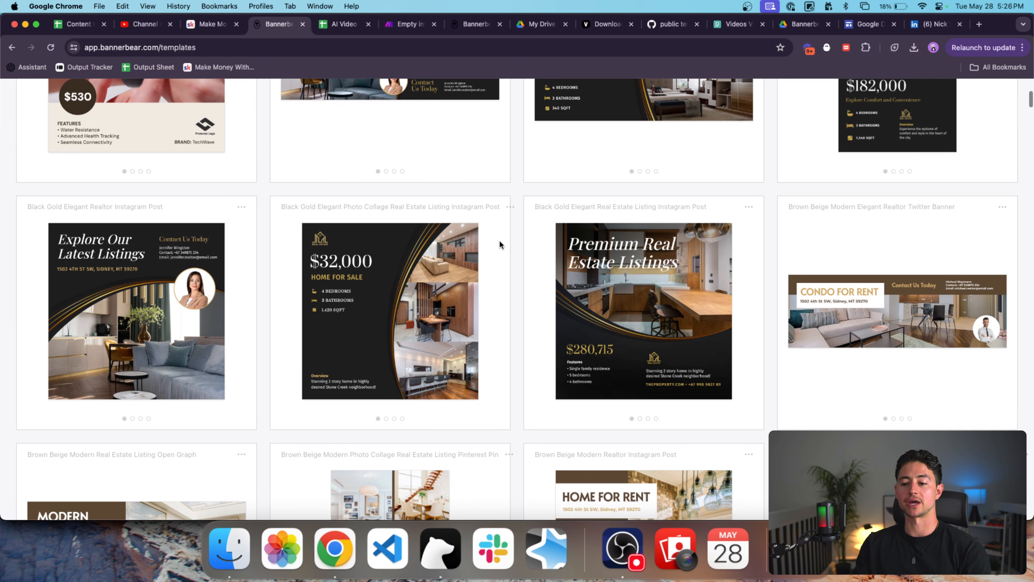
pyautogui.scroll(4, 499, 240)
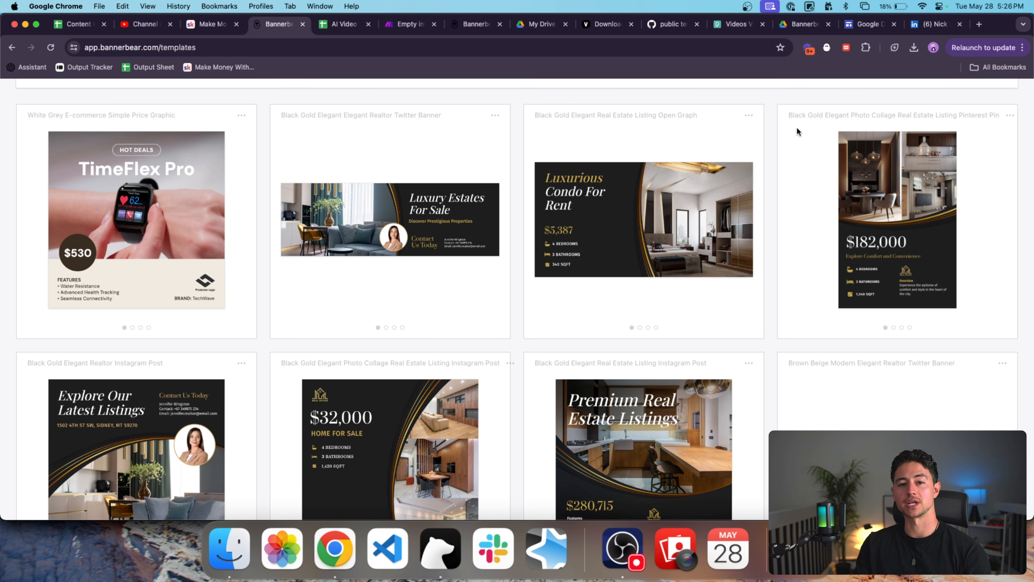
pyautogui.scroll(-15, 797, 130)
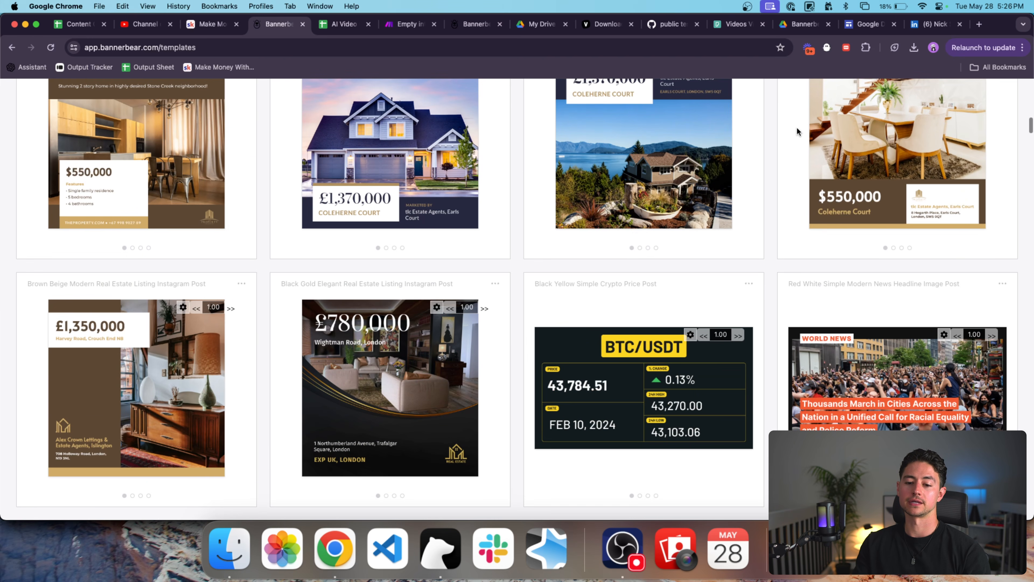
pyautogui.scroll(3, 797, 129)
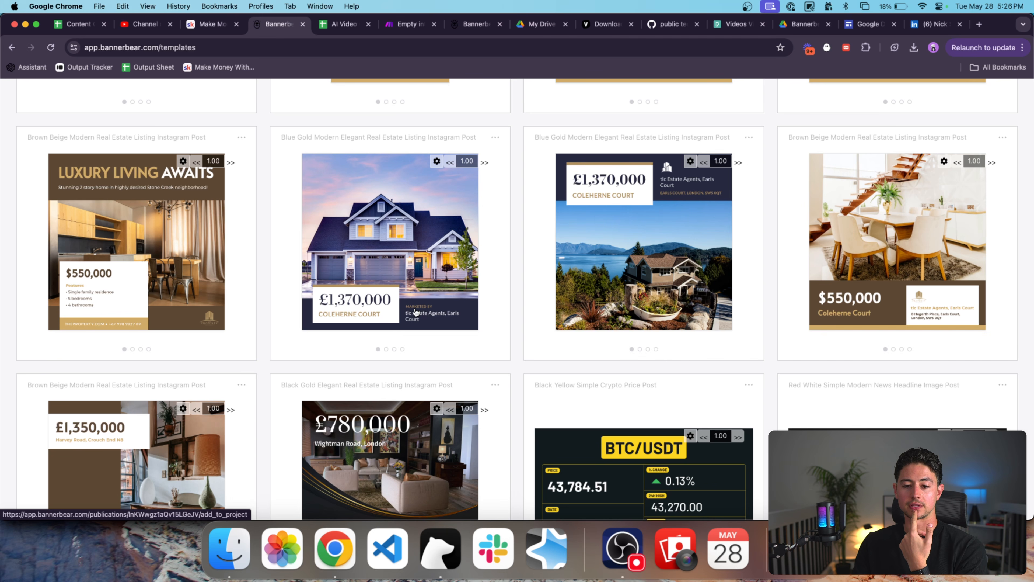
# Add the Blue Gold Modern Elegant Real Estate Listing template to a new project and preview its £1,370,000 image.
pyautogui.click(429, 318)
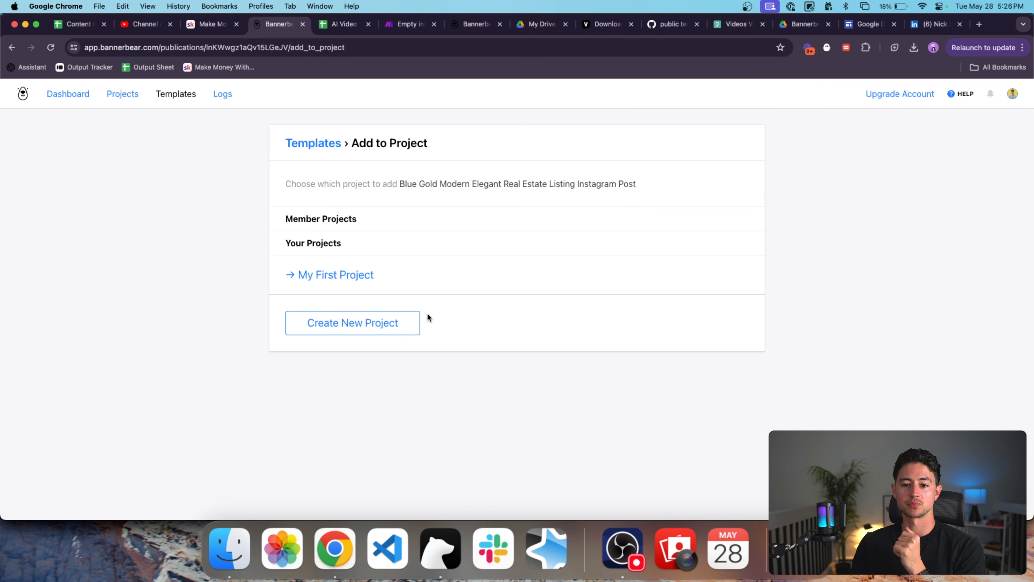
pyautogui.click(375, 322)
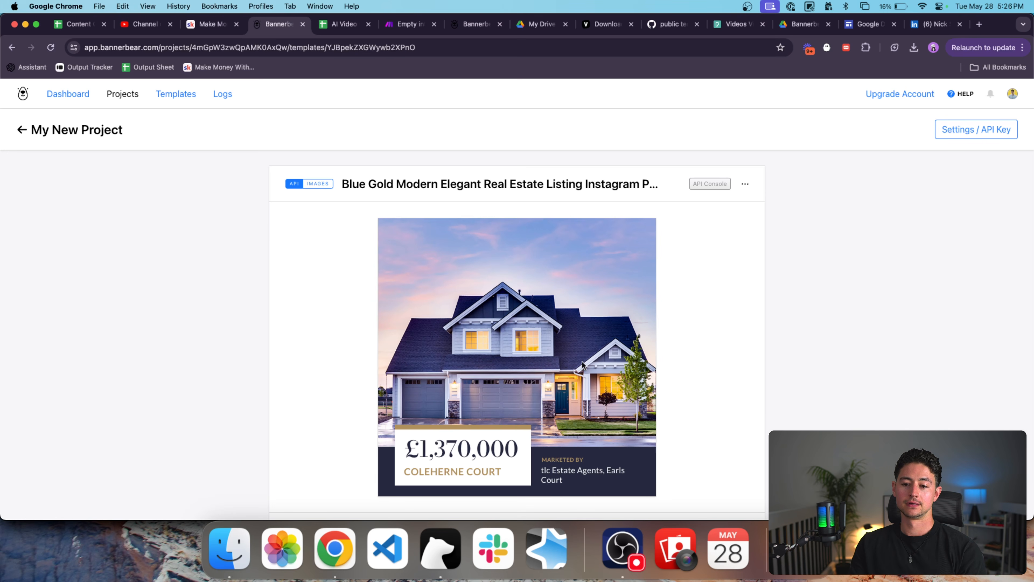
pyautogui.scroll(-2, 598, 284)
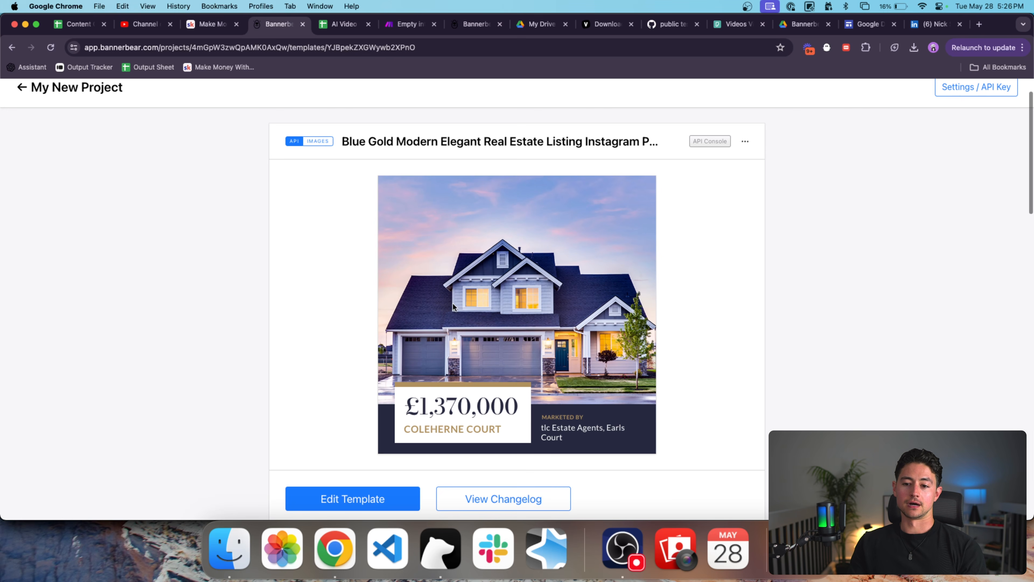
pyautogui.click(483, 325)
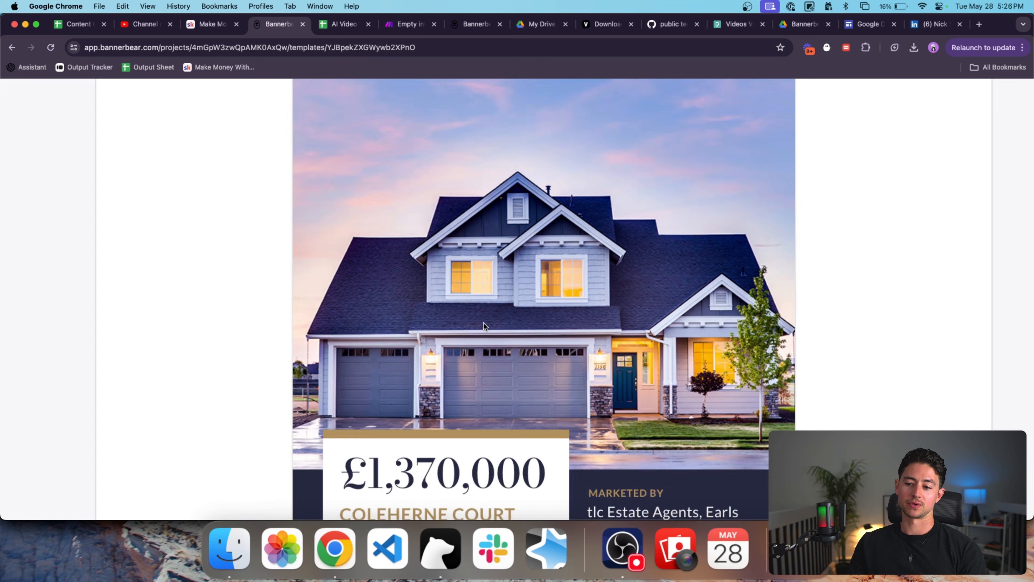
pyautogui.click(484, 325)
pyautogui.scroll(-4, 651, 321)
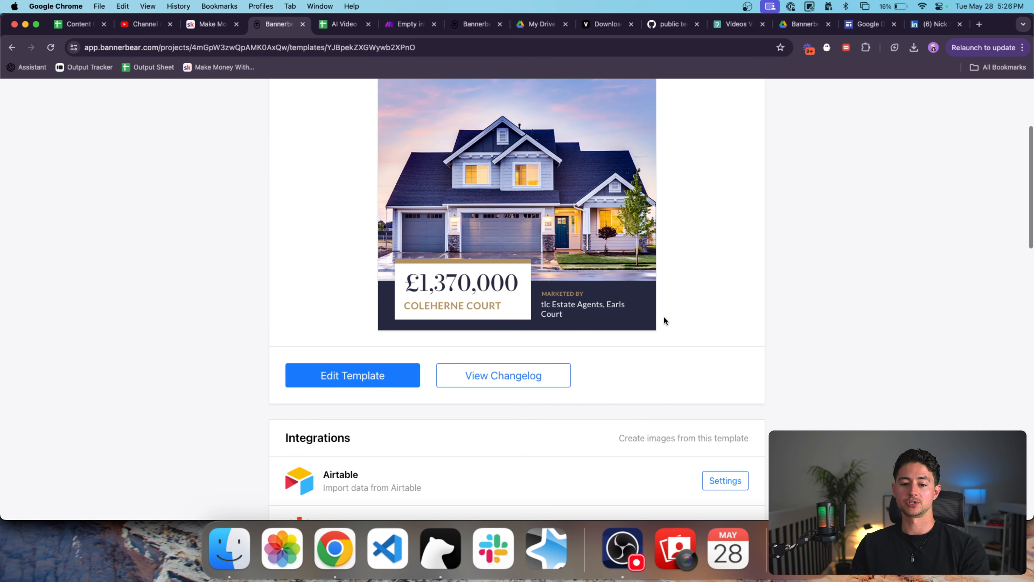
pyautogui.scroll(-5, 664, 320)
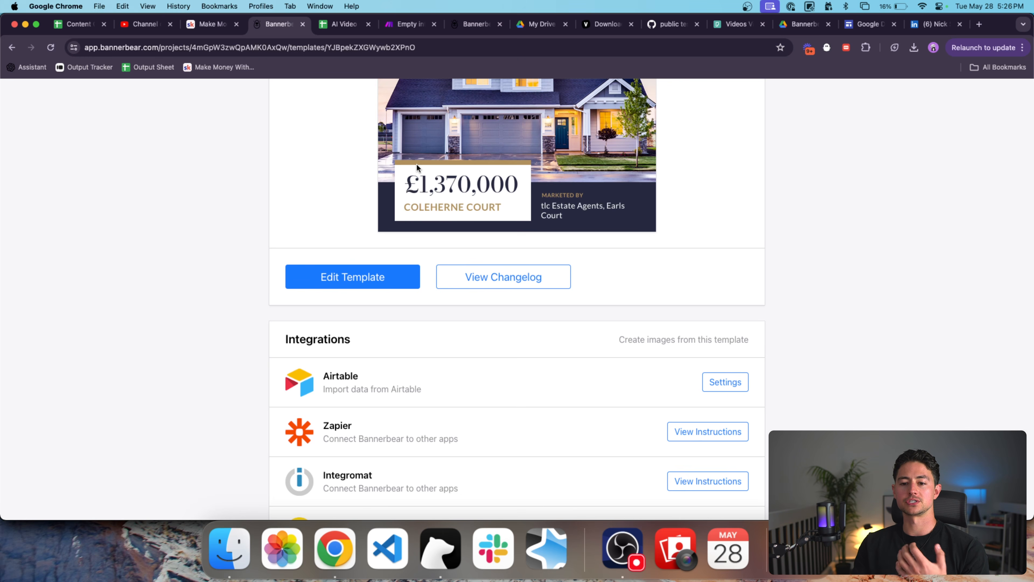
pyautogui.scroll(3, 459, 162)
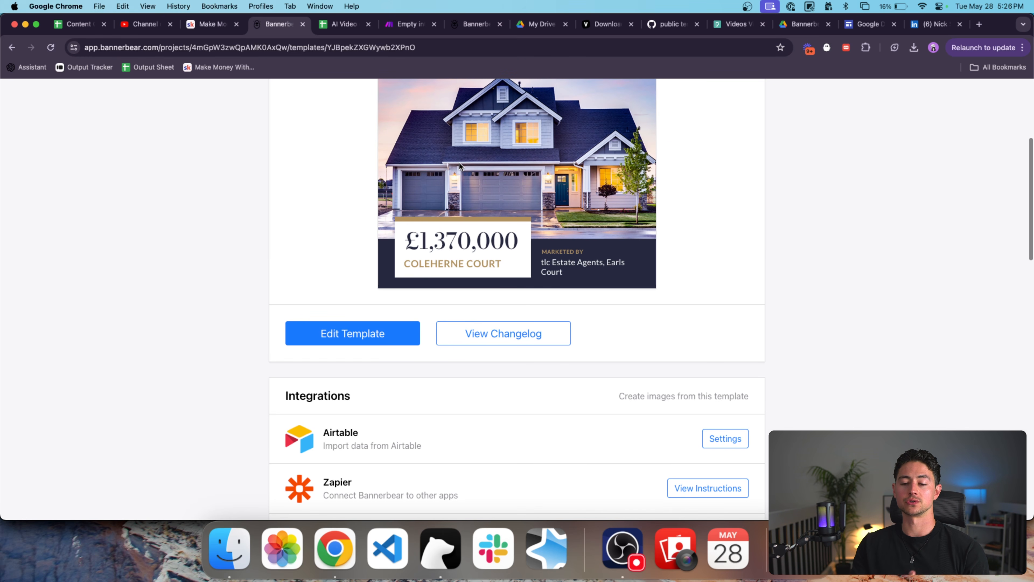
pyautogui.scroll(1, 509, 172)
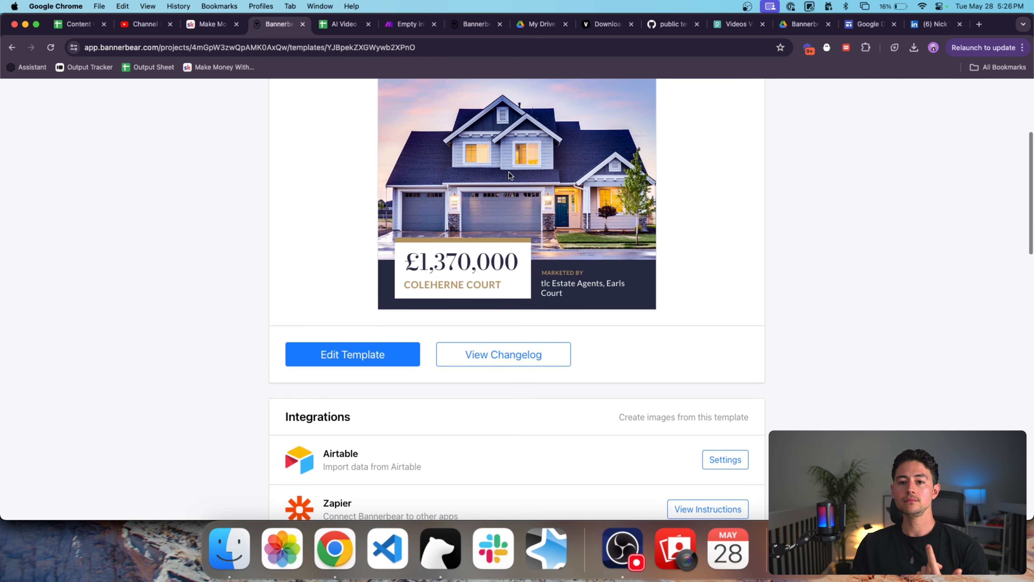
# Rename the spreadsheet's first sheet to 'Listing'.
pyautogui.hotkey('ctrl', 'Tab')
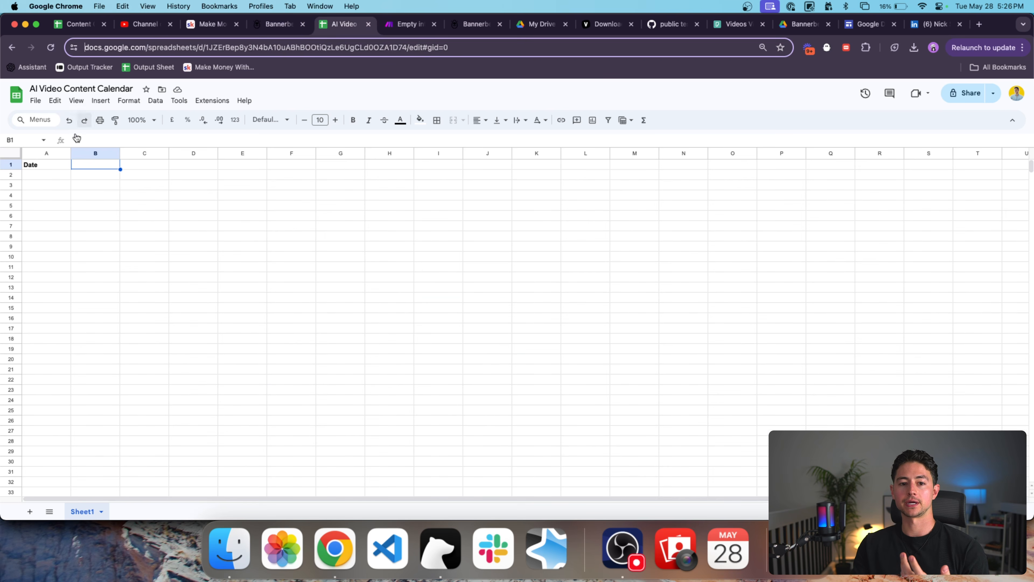
pyautogui.doubleClick(93, 512)
pyautogui.write('Real Estate Listings')
pyautogui.press('super+a')
pyautogui.write('Listing')
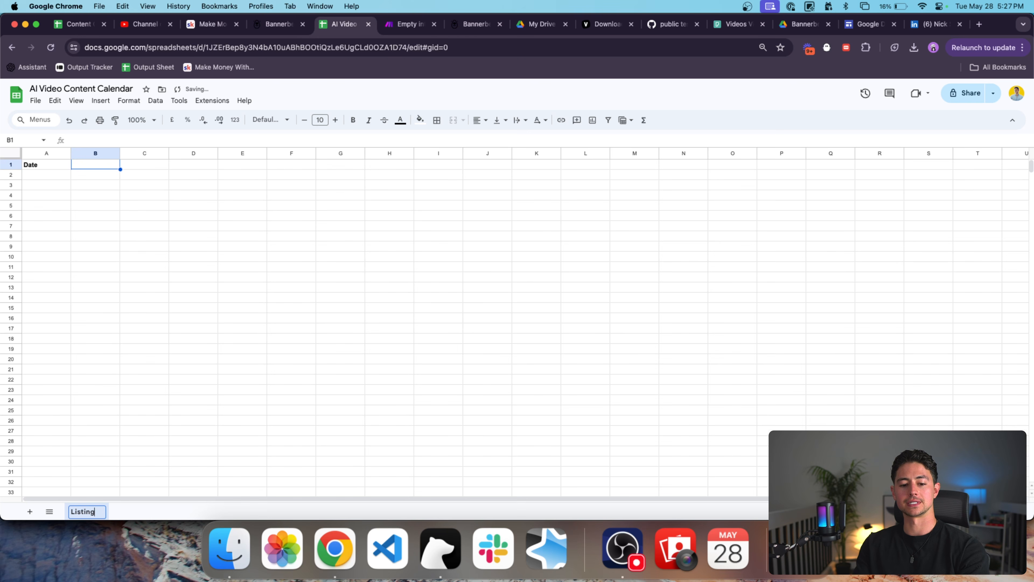
pyautogui.click(49, 165)
# Enter 'Image URL' as the A1 header, matching the Bannerbear template's image.
pyautogui.hotkey('ctrl', 'shift', 'Tab')
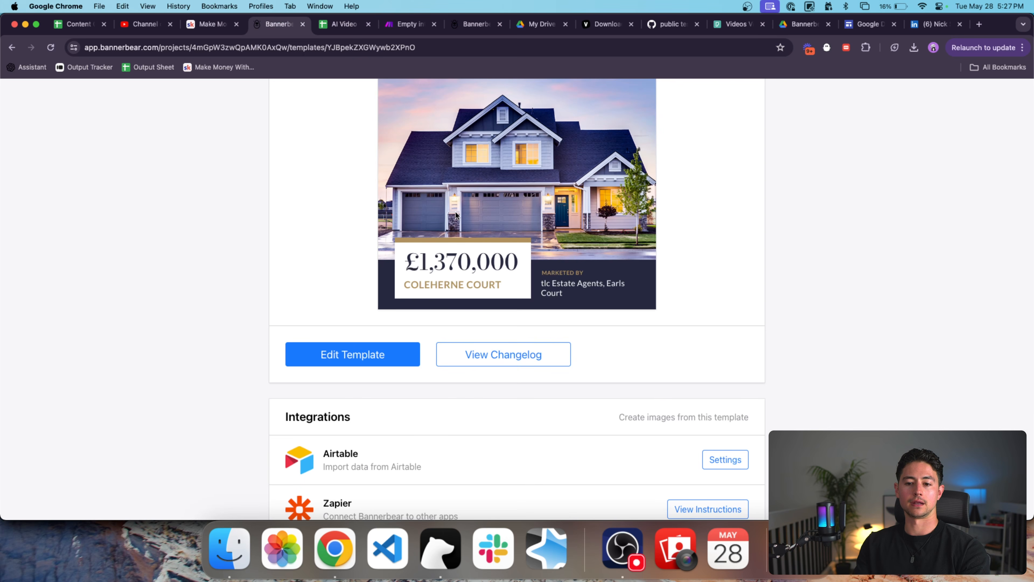
pyautogui.scroll(3, 529, 282)
pyautogui.hotkey('ctrl', 'Tab')
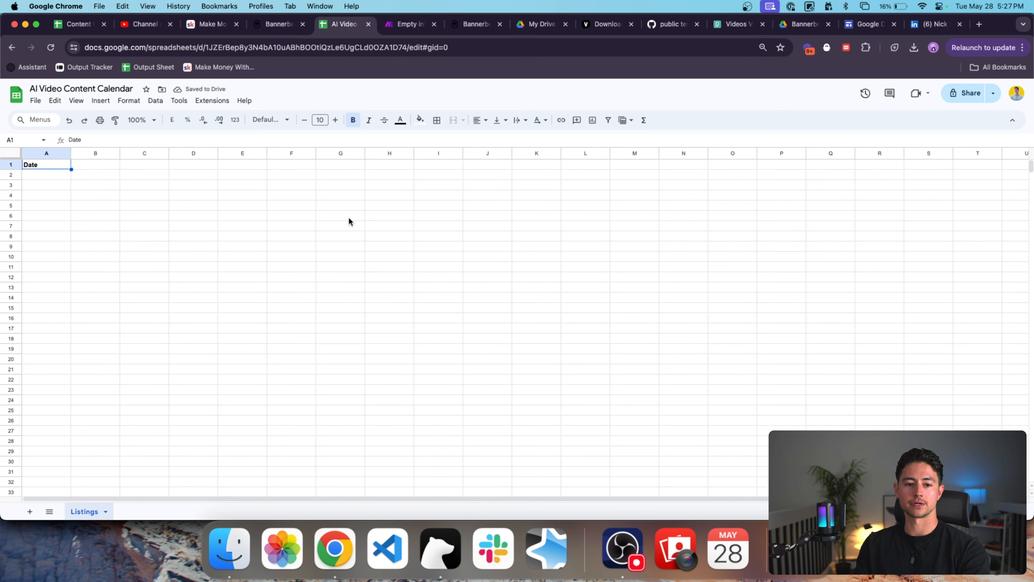
pyautogui.write('Image URL')
pyautogui.press('Tab')
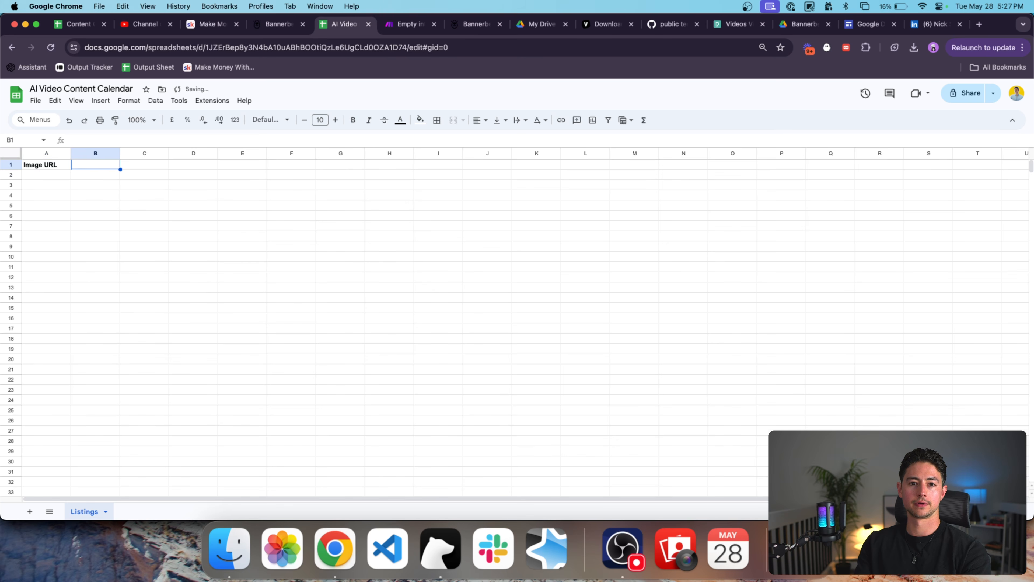
# Add the Price header in B1 with its currency symbol.
pyautogui.hotkey('ctrl', 'shift', 'Tab')
pyautogui.hotkey('ctrl', 'Tab')
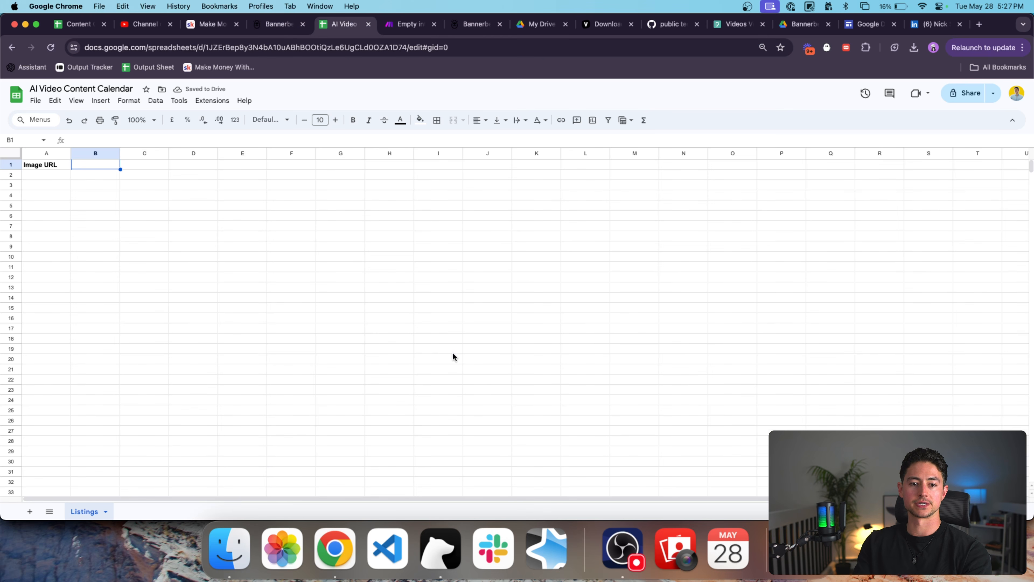
pyautogui.press('Tab')
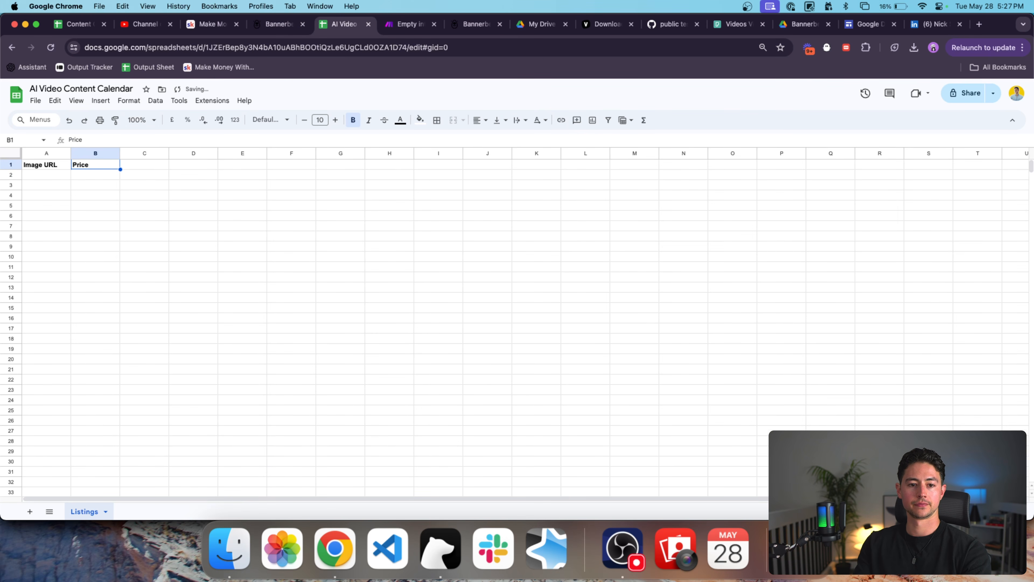
pyautogui.write('£)')
pyautogui.press('Return')
pyautogui.hotkey('ctrl', 'shift', 'Tab')
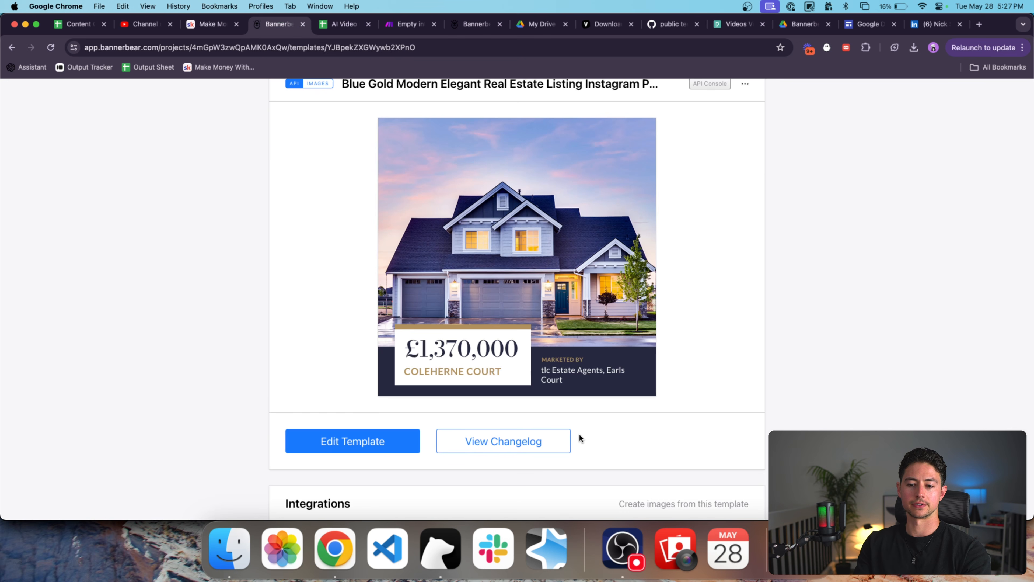
pyautogui.hotkey('ctrl', 'Tab')
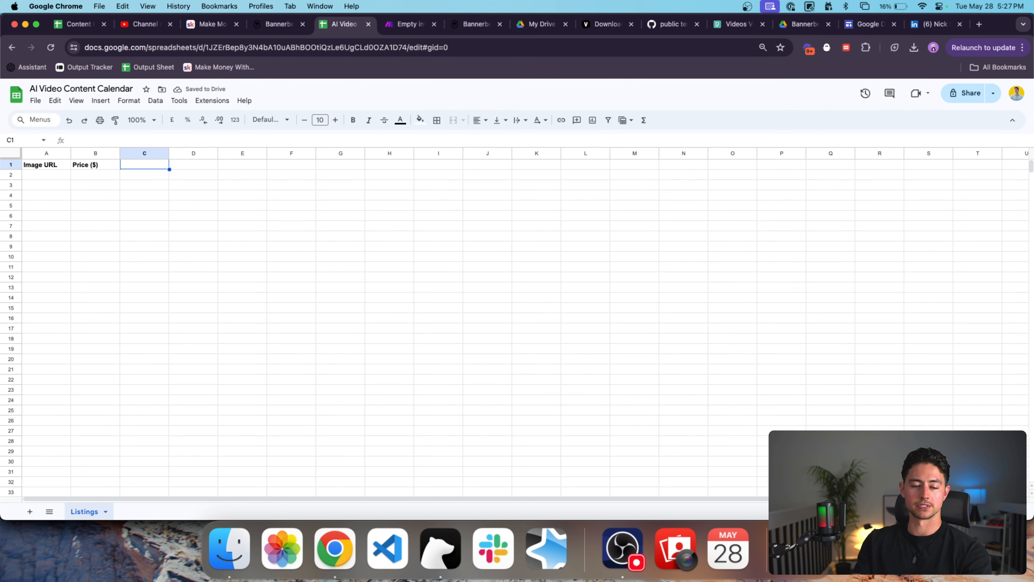
# Add the Title and Brokerage headers in C1 and D1.
pyautogui.write('Title')
pyautogui.press('Tab')
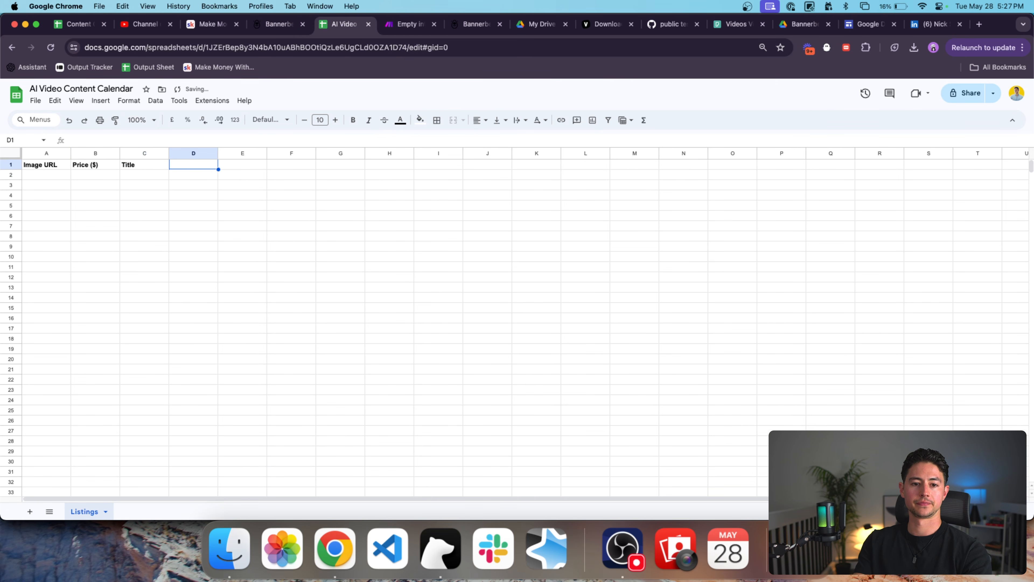
pyautogui.hotkey('ctrl', 'shift', 'Tab')
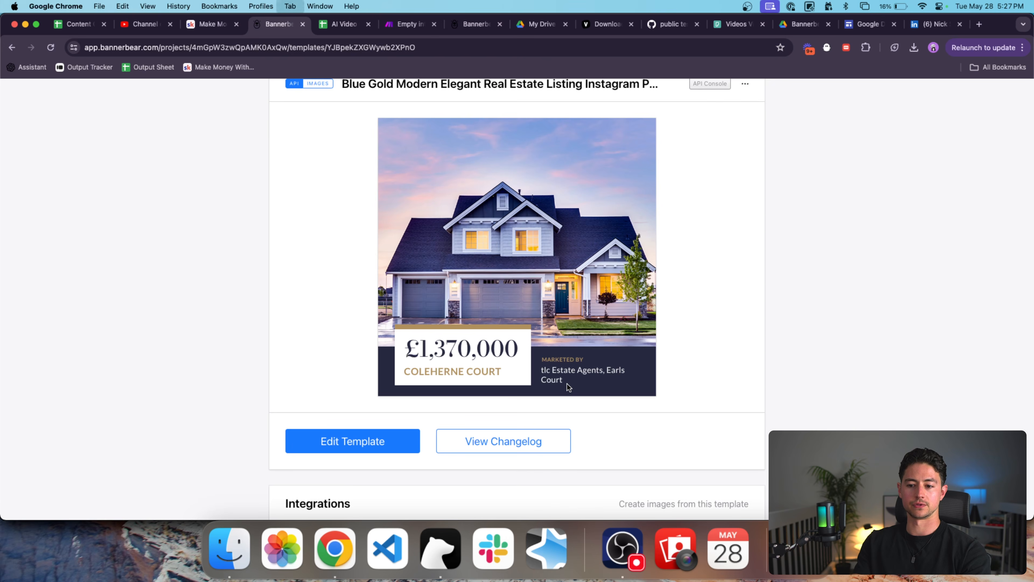
pyautogui.hotkey('ctrl', 'Tab')
pyautogui.write('Realtor')
pyautogui.hotkey('ctrl', 'Return')
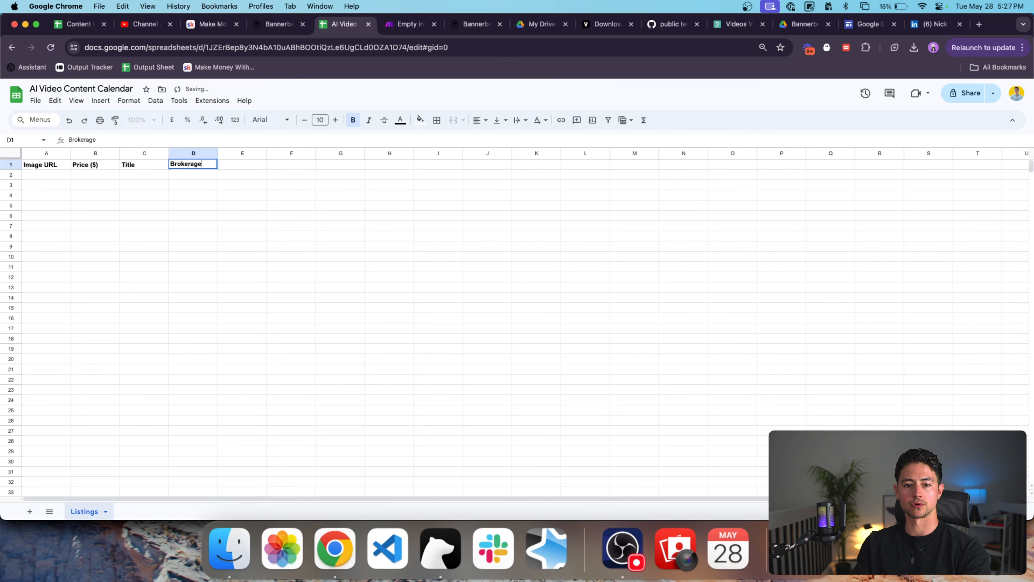
pyautogui.hotkey('ctrl', 'Return')
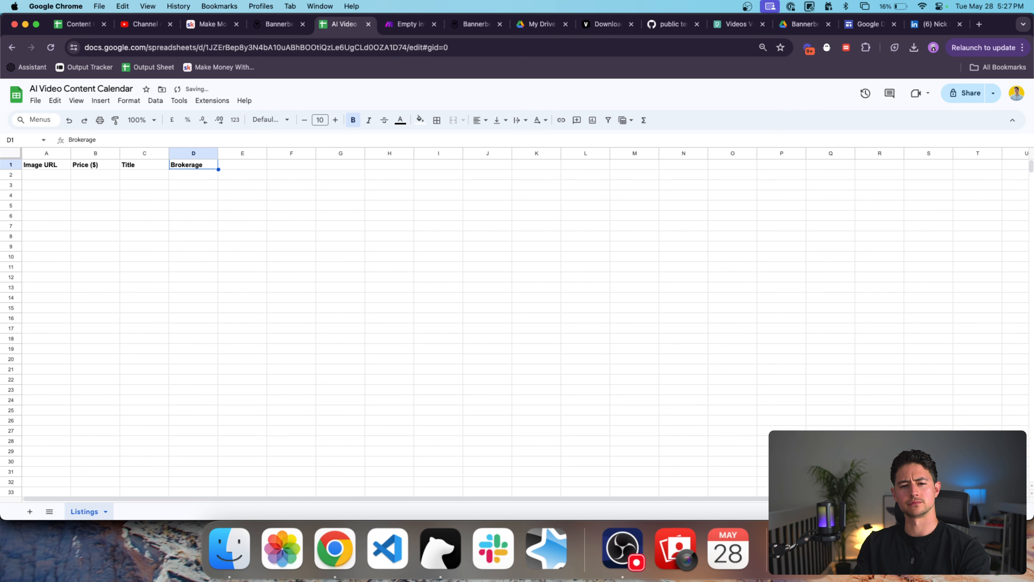
pyautogui.press('super+t')
pyautogui.write('real estate brokerage')
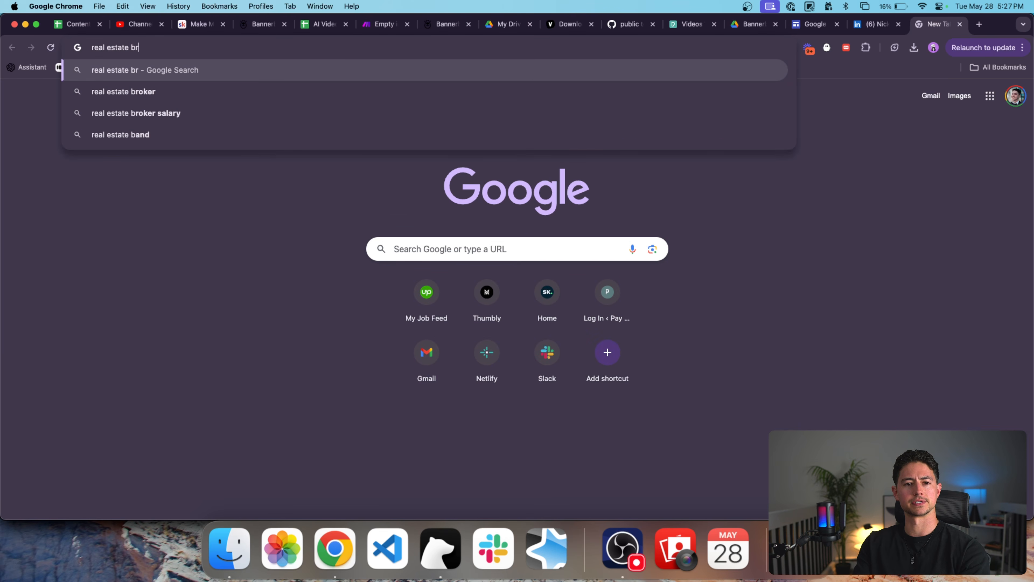
pyautogui.press('super+w')
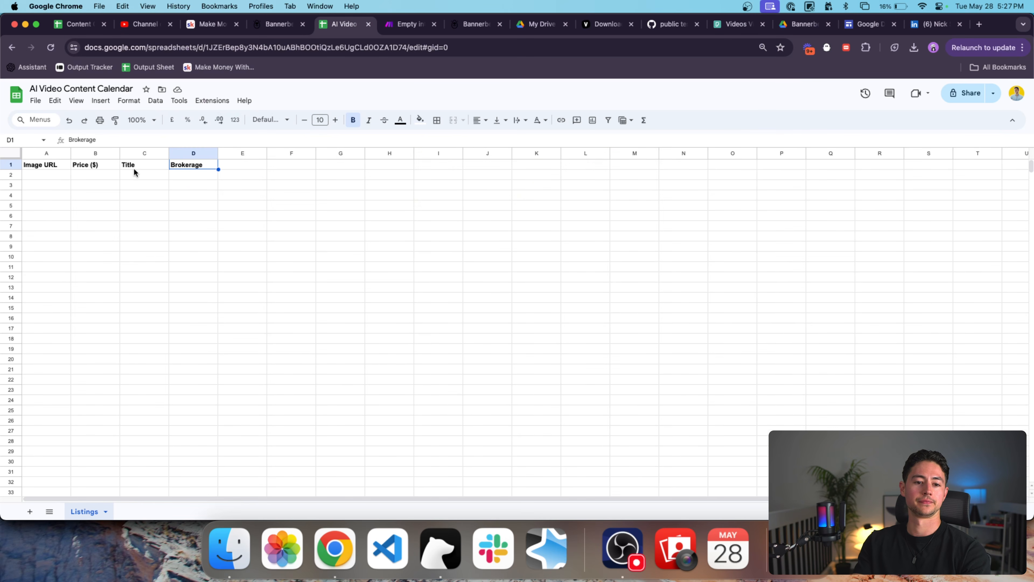
# Select the header row A1:D1, then glance at the Make scenario and return to Bannerbear.
pyautogui.click(52, 169)
pyautogui.press('super+shift+Right')
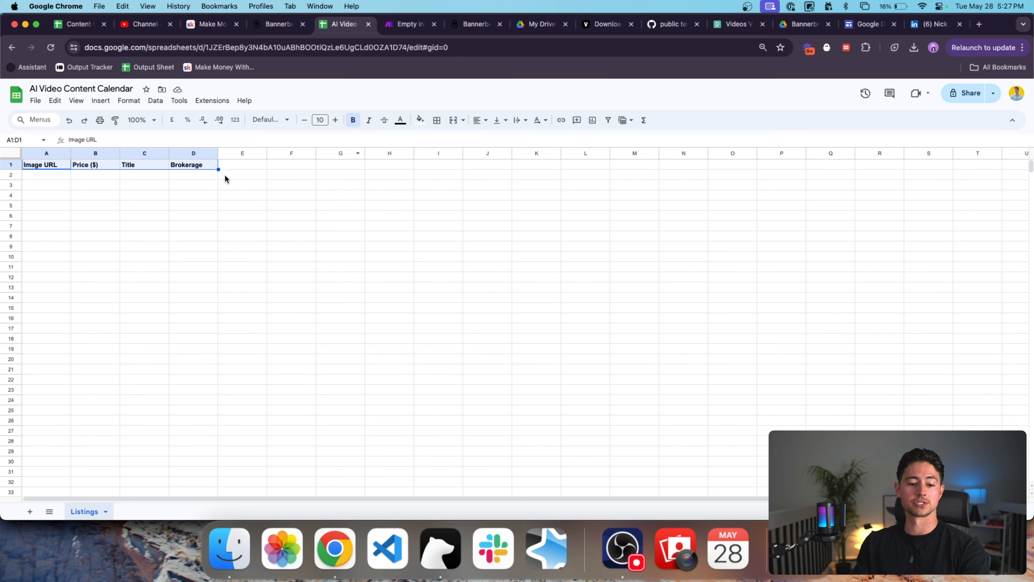
pyautogui.click(210, 178)
pyautogui.hotkey('ctrl', 'Tab')
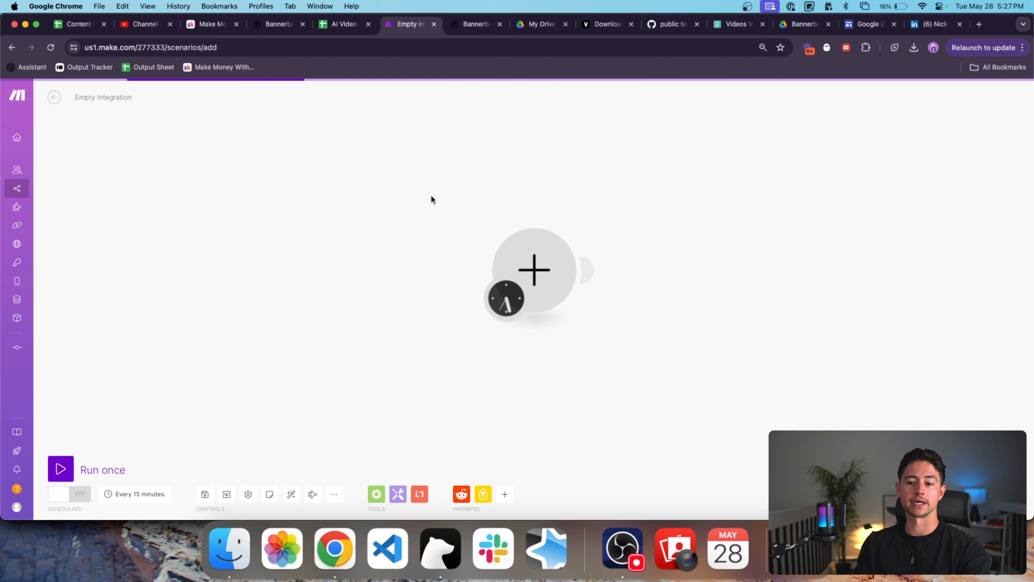
pyautogui.hotkey('ctrl', 'shift', 'Tab')
pyautogui.hotkey('ctrl', 'shift', 'Tab')
# In the API Console sample data, set image_container to the Barcelona photo.
pyautogui.scroll(-15, 578, 328)
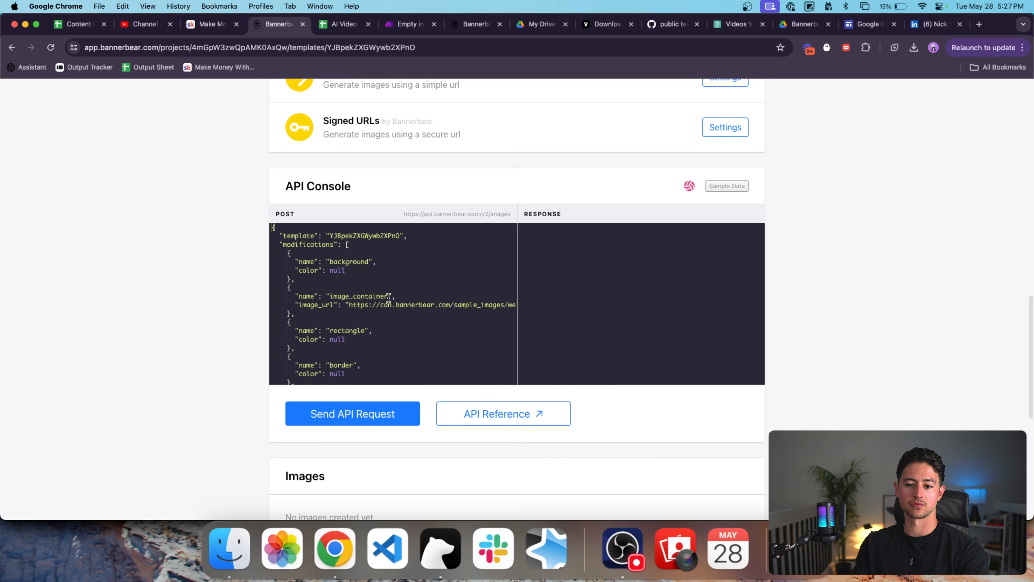
pyautogui.scroll(-3, 388, 296)
pyautogui.hscroll(3, 388, 298)
pyautogui.scroll(1, 389, 297)
pyautogui.hscroll(2, 388, 298)
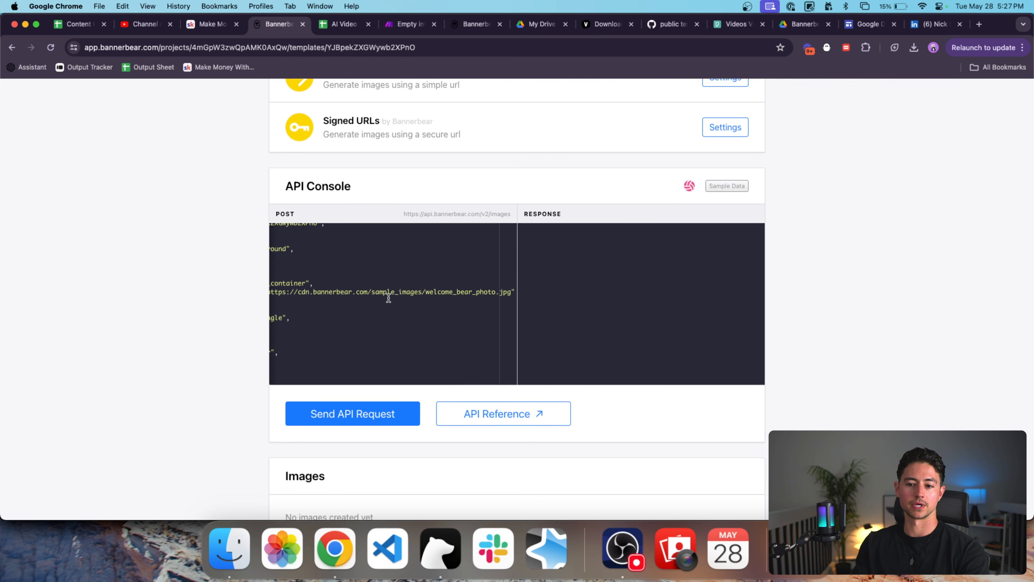
pyautogui.hscroll(-1, 388, 298)
pyautogui.scroll(12, 369, 295)
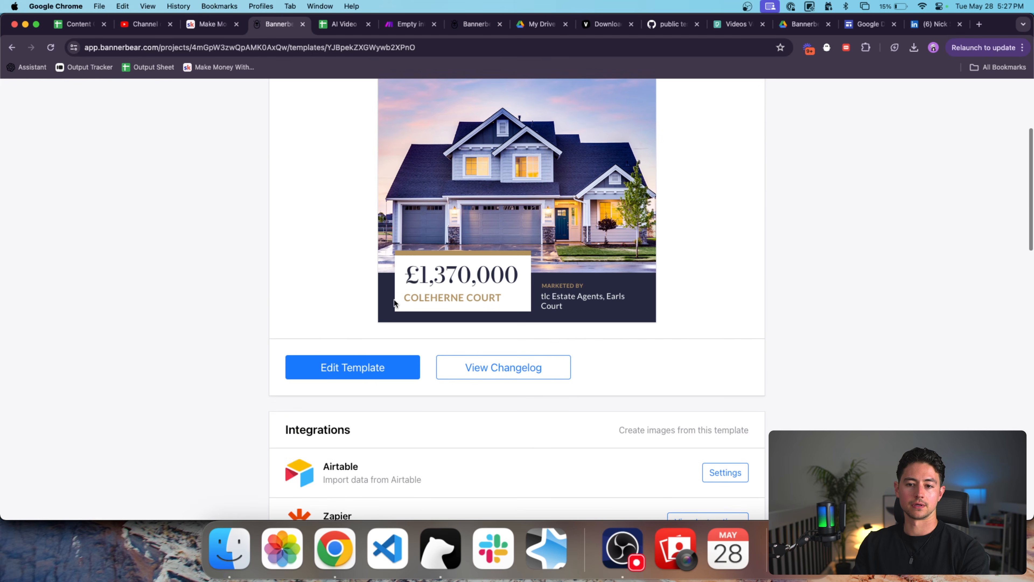
pyautogui.scroll(-12, 393, 298)
pyautogui.scroll(-5, 395, 328)
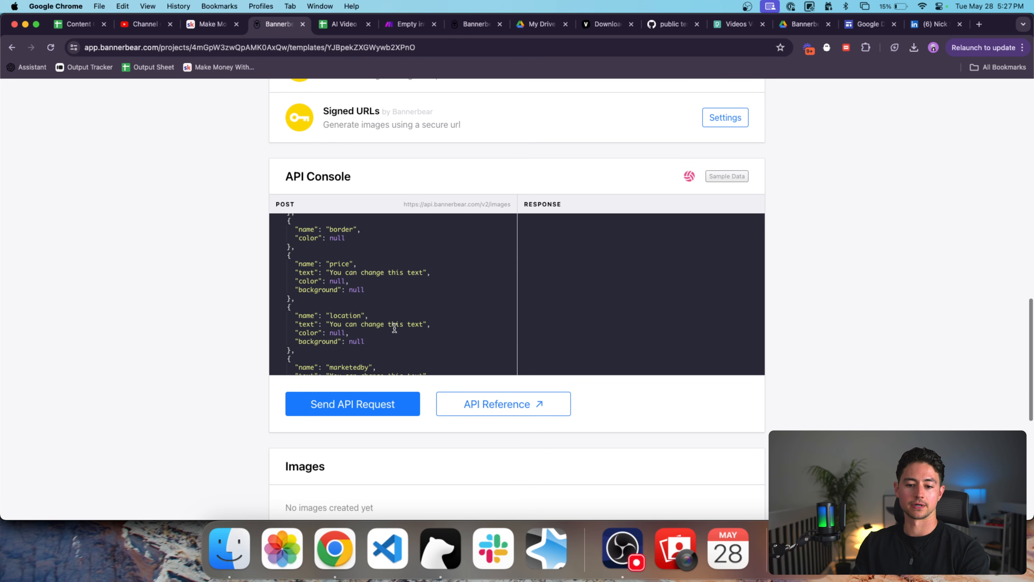
pyautogui.scroll(-2, 394, 328)
pyautogui.scroll(2, 219, 376)
pyautogui.scroll(-4, 357, 352)
pyautogui.scroll(1, 247, 378)
pyautogui.scroll(1, 247, 377)
pyautogui.hscroll(-2, 353, 288)
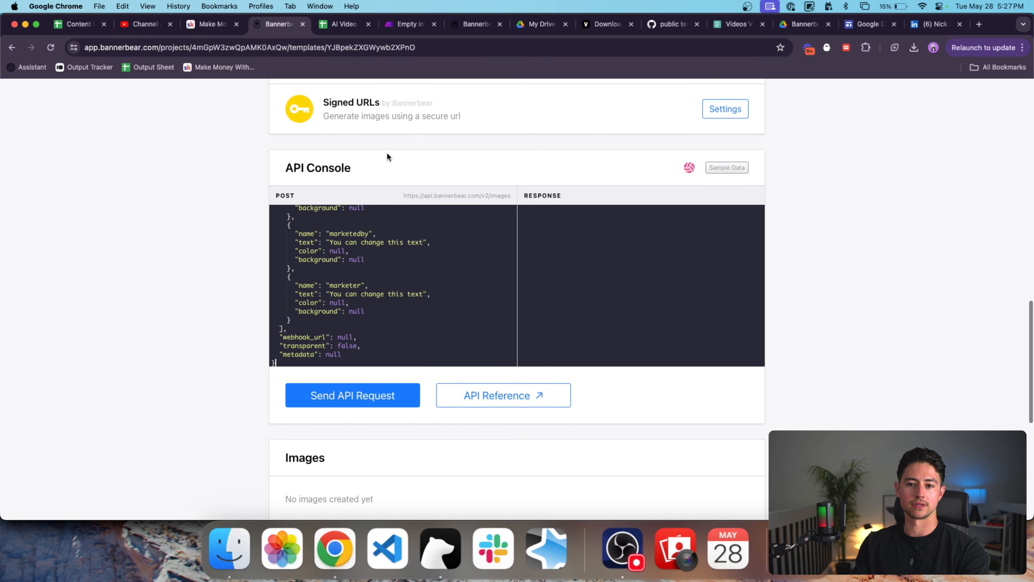
pyautogui.scroll(2, 387, 155)
pyautogui.click(727, 194)
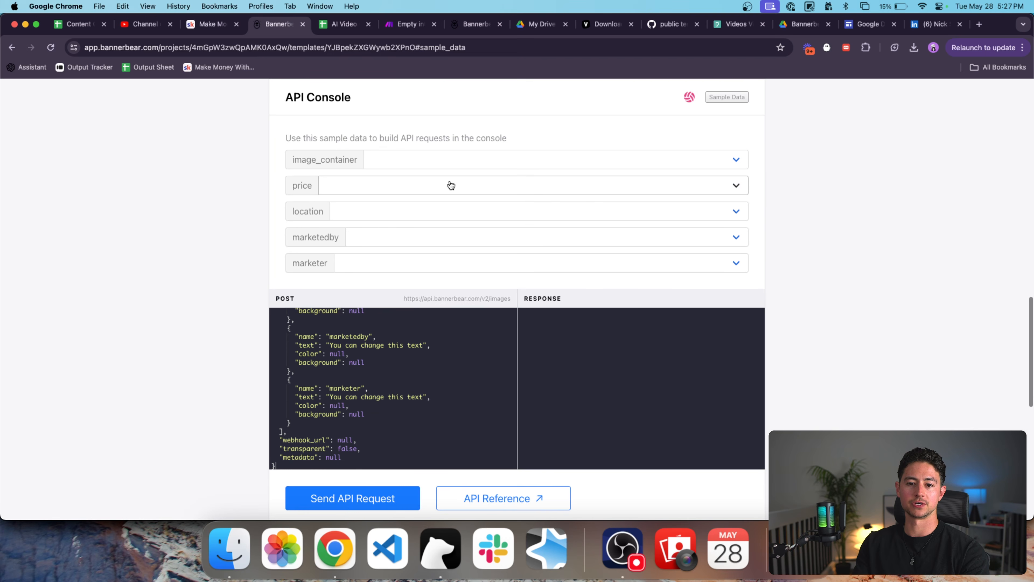
pyautogui.click(456, 165)
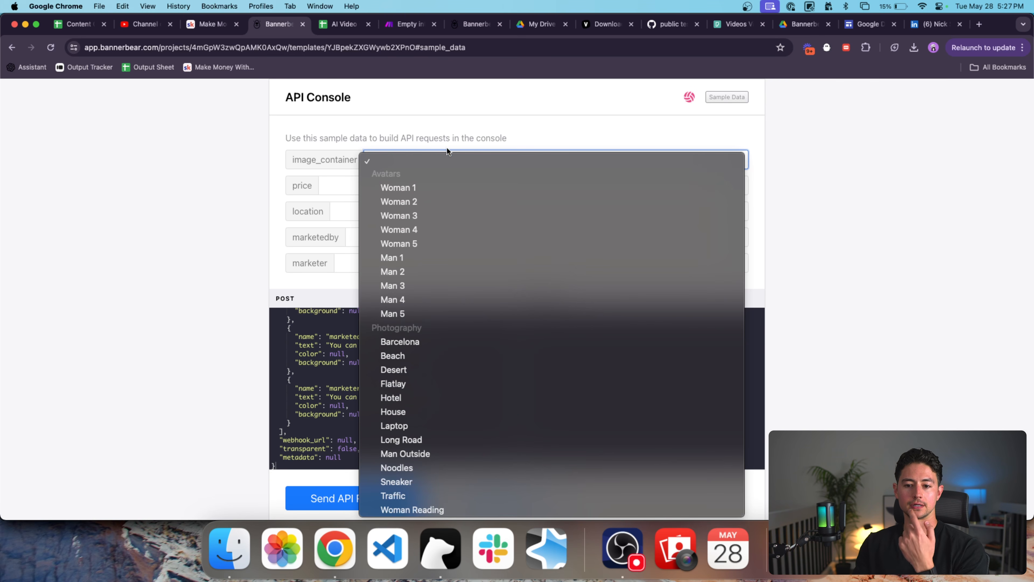
pyautogui.click(472, 339)
# Set price and location to Lorem ipsum, marketedby to Nullam viverra, marketer to Aenean tristique pulvinar commodo, and send the API request.
pyautogui.click(443, 188)
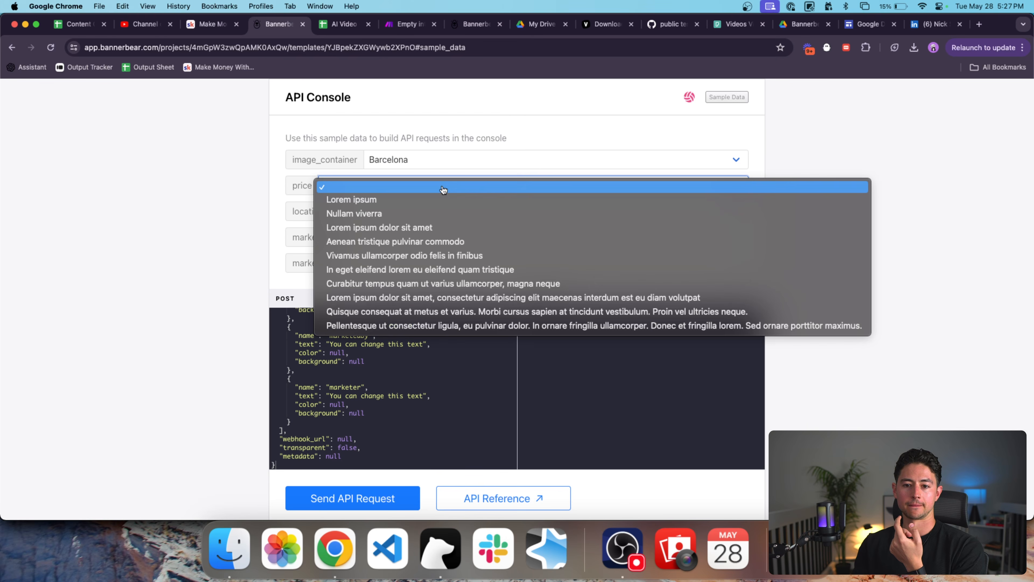
pyautogui.click(708, 185)
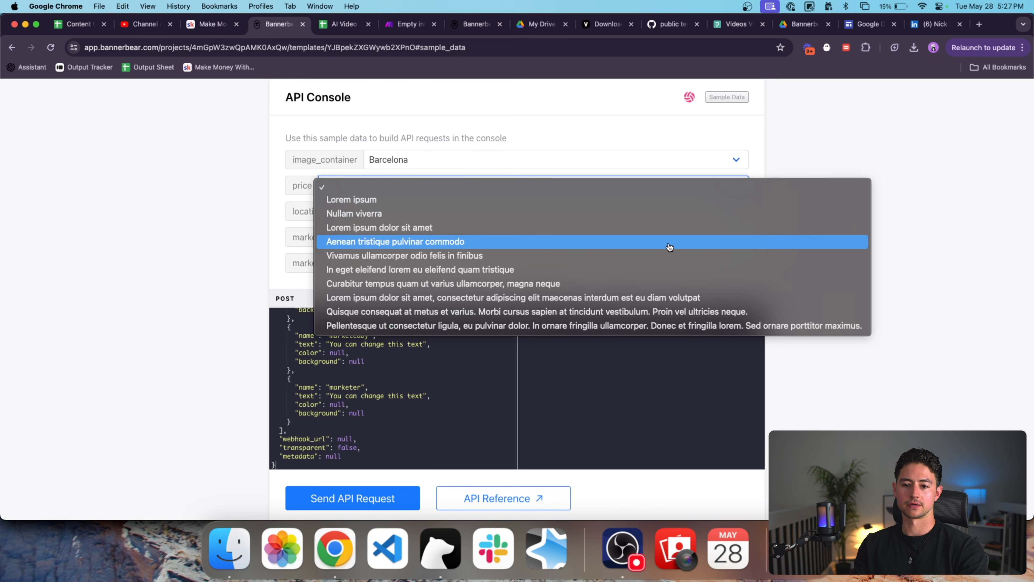
pyautogui.click(432, 200)
pyautogui.click(438, 212)
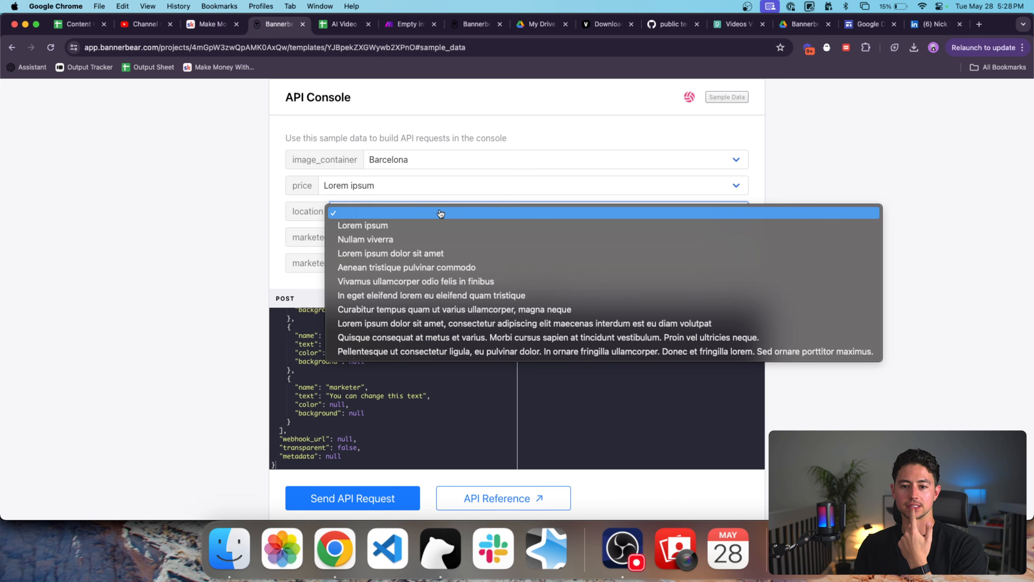
pyautogui.click(443, 224)
pyautogui.click(438, 238)
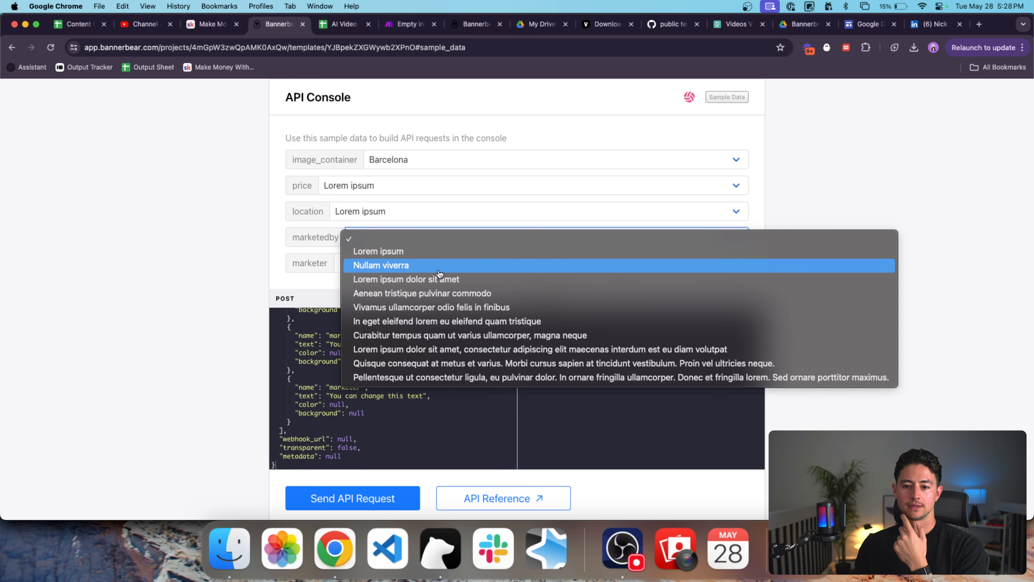
pyautogui.click(442, 266)
pyautogui.click(432, 265)
pyautogui.click(428, 320)
pyautogui.click(361, 498)
# Review the rendered Barcelona test image and its POST and RESPONSE code.
pyautogui.scroll(-2, 773, 244)
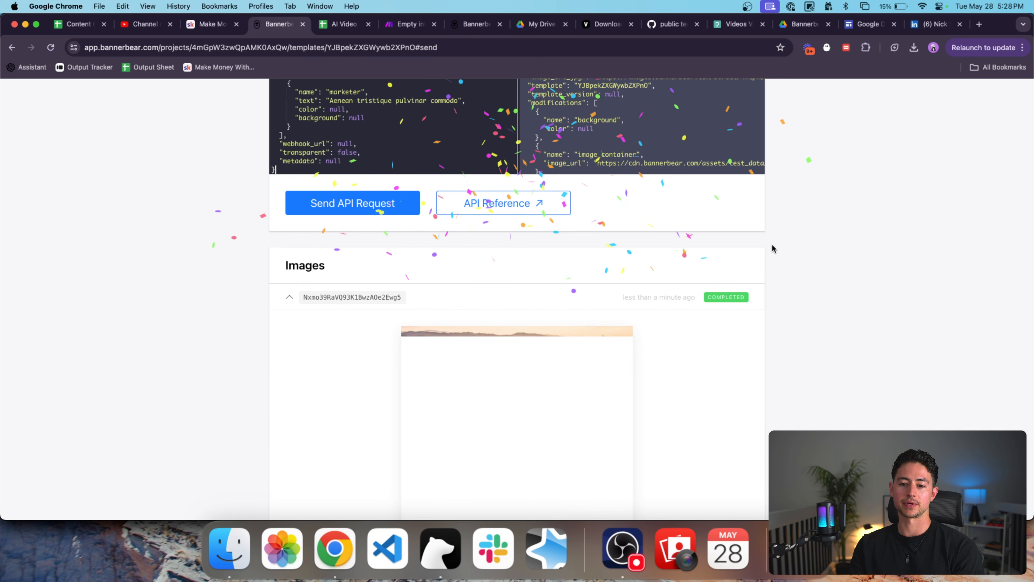
pyautogui.scroll(-2, 757, 261)
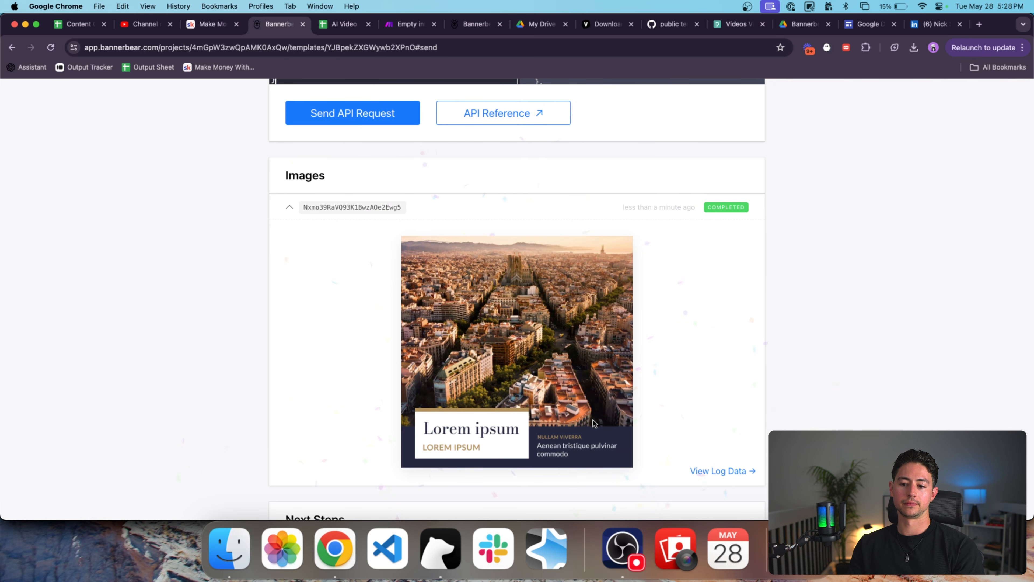
pyautogui.scroll(8, 588, 434)
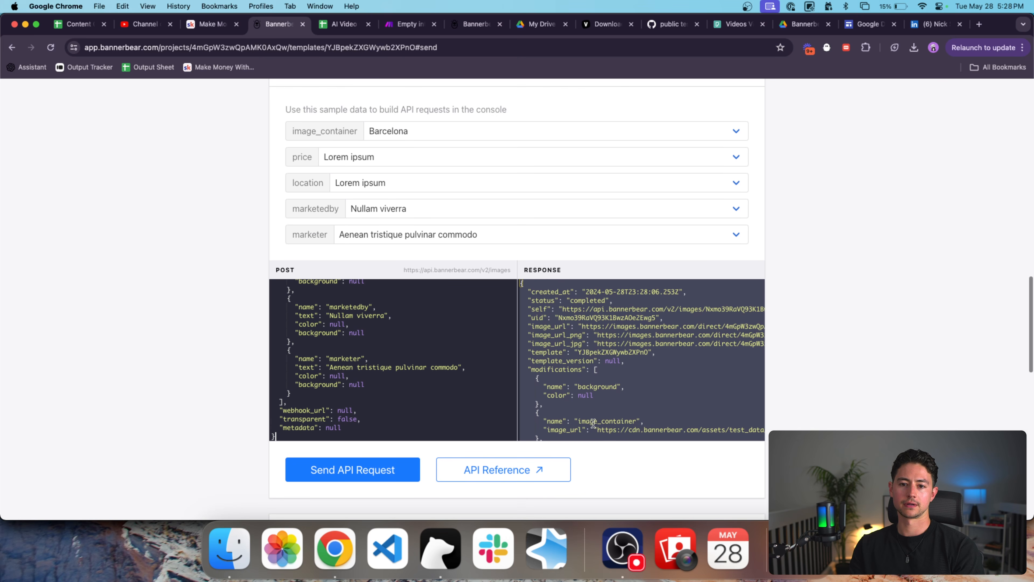
pyautogui.scroll(-10, 231, 285)
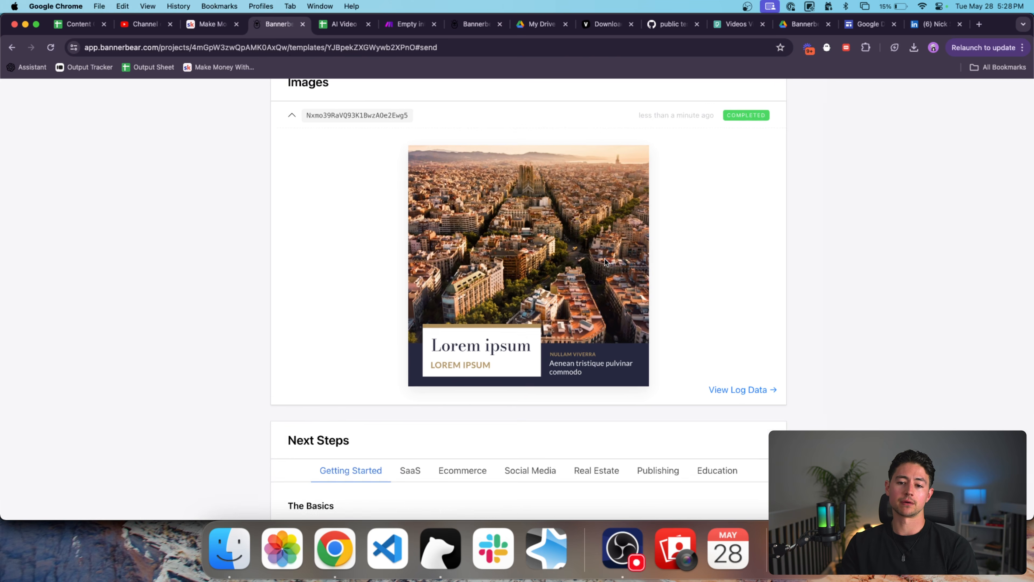
pyautogui.scroll(7, 205, 330)
pyautogui.scroll(5, 341, 256)
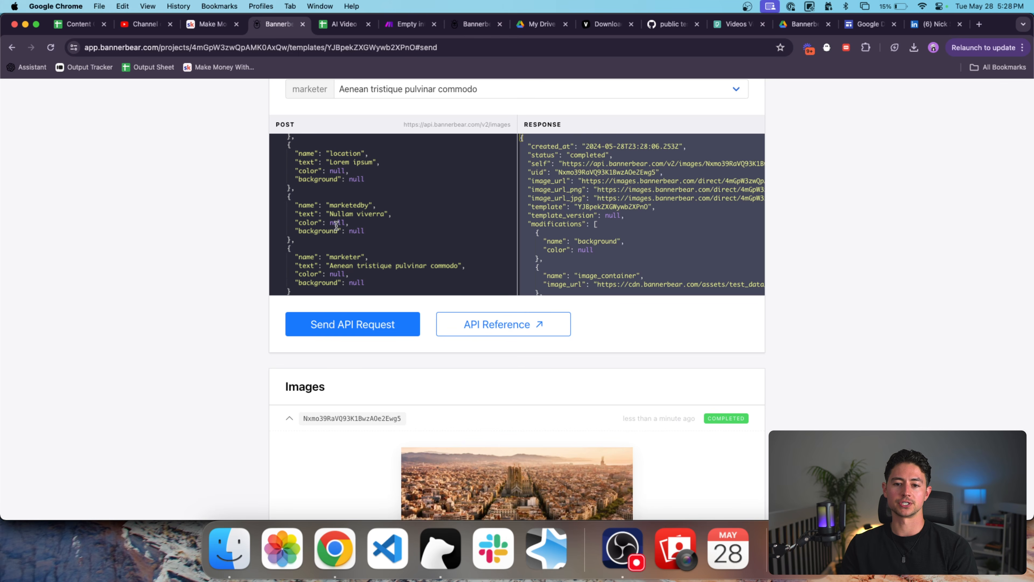
pyautogui.scroll(3, 337, 199)
pyautogui.scroll(-6, 234, 286)
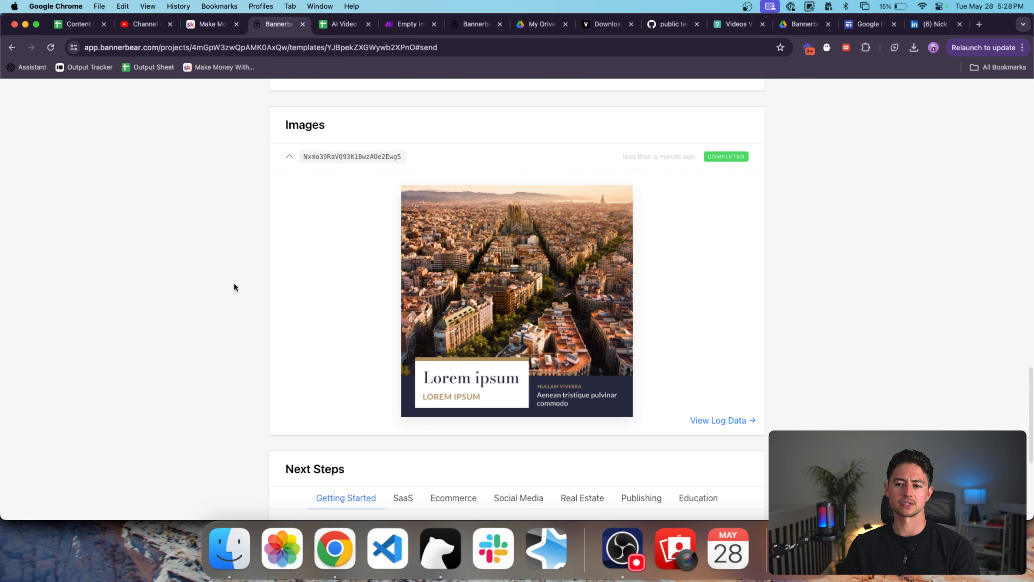
pyautogui.scroll(8, 272, 292)
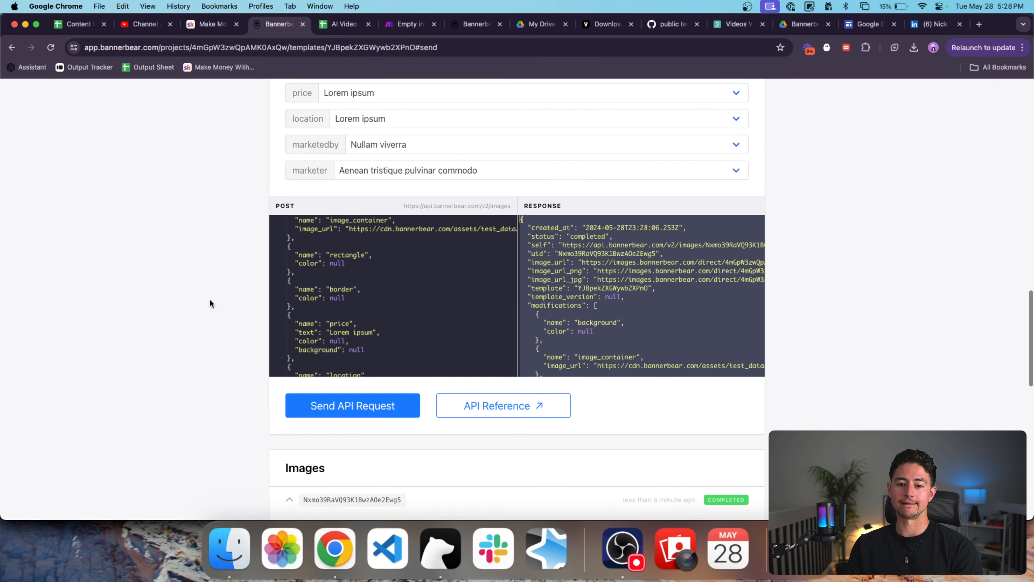
pyautogui.scroll(4, 392, 271)
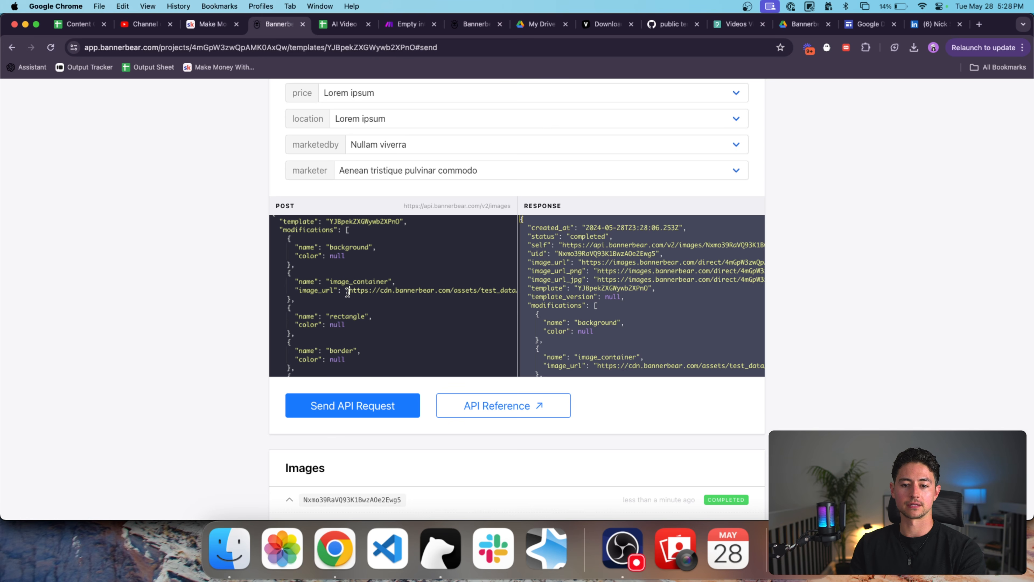
pyautogui.hscroll(10, 374, 290)
pyautogui.hscroll(-10, 443, 295)
pyautogui.scroll(-8, 246, 346)
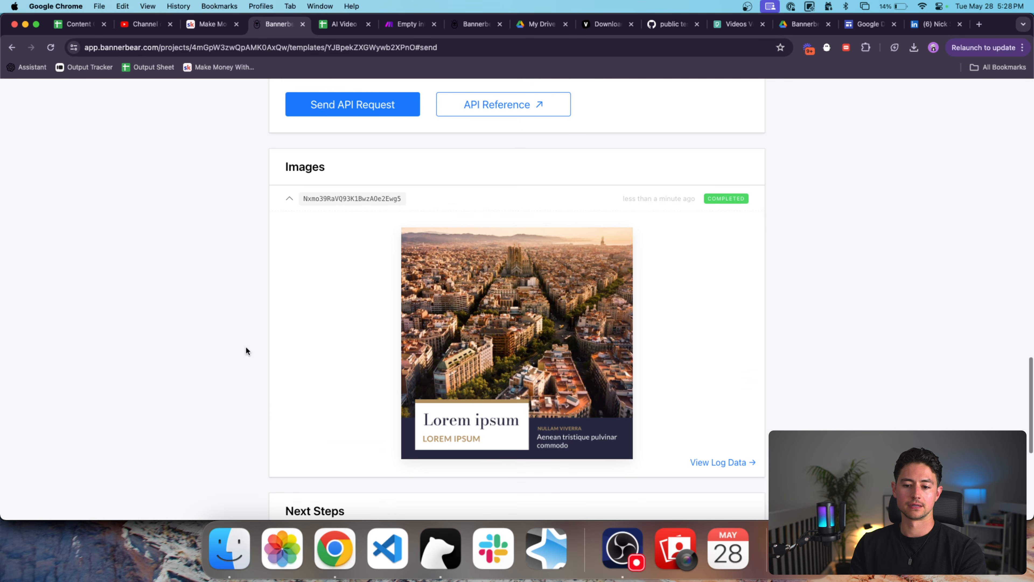
pyautogui.scroll(10, 246, 346)
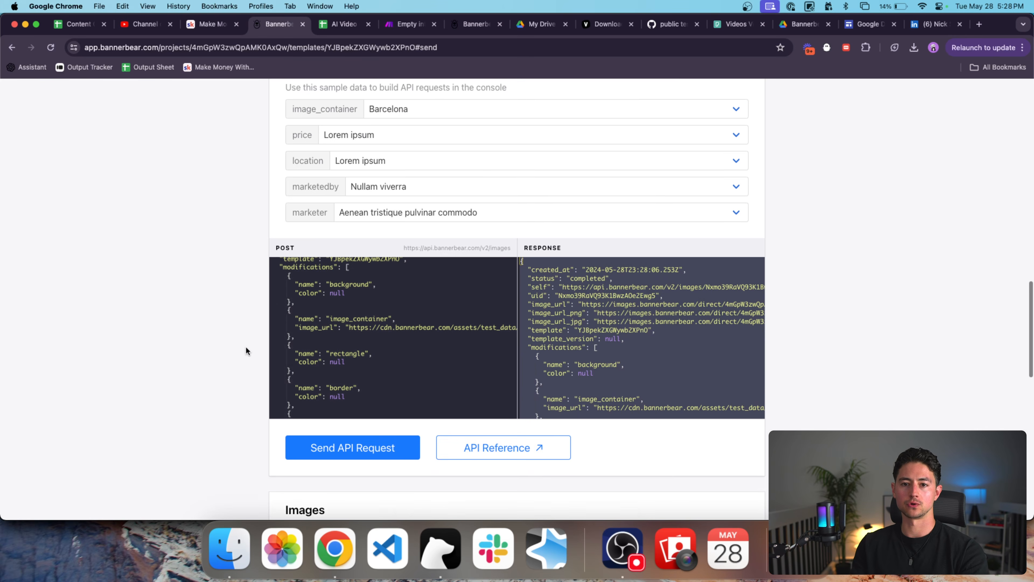
# Open the Unsplash website in a new browser tab.
pyautogui.press('super+t')
pyautogui.write('unsplash')
pyautogui.press('Return')
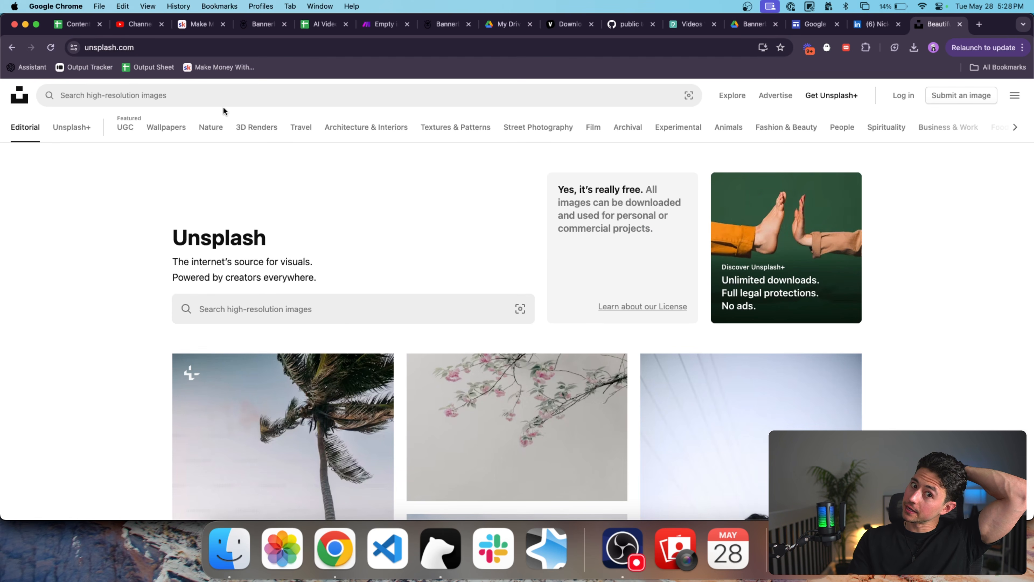
# Search Unsplash for 'house' photos filtered to landscape orientation.
pyautogui.click(215, 96)
pyautogui.write('house')
pyautogui.press('Return')
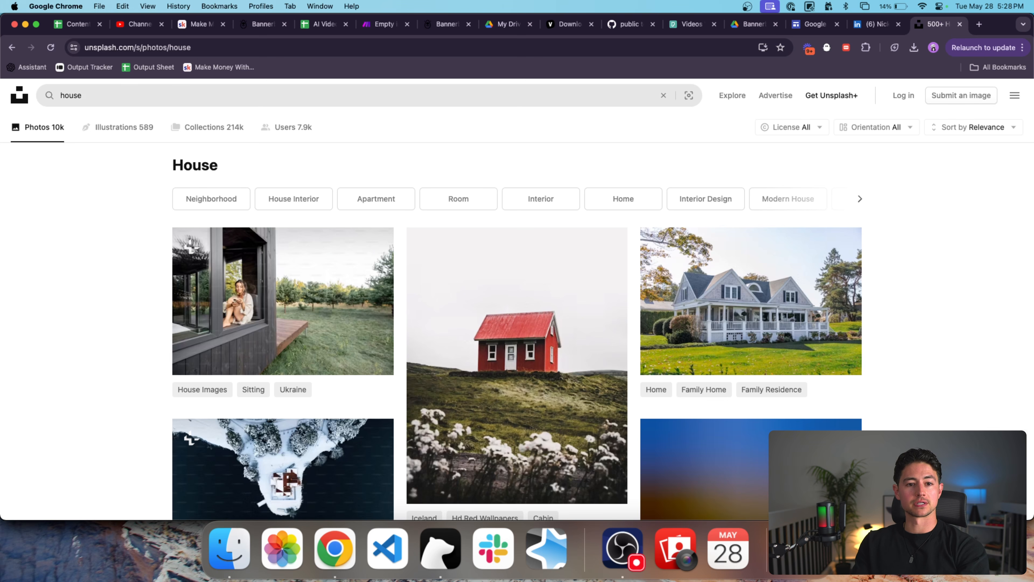
pyautogui.click(873, 128)
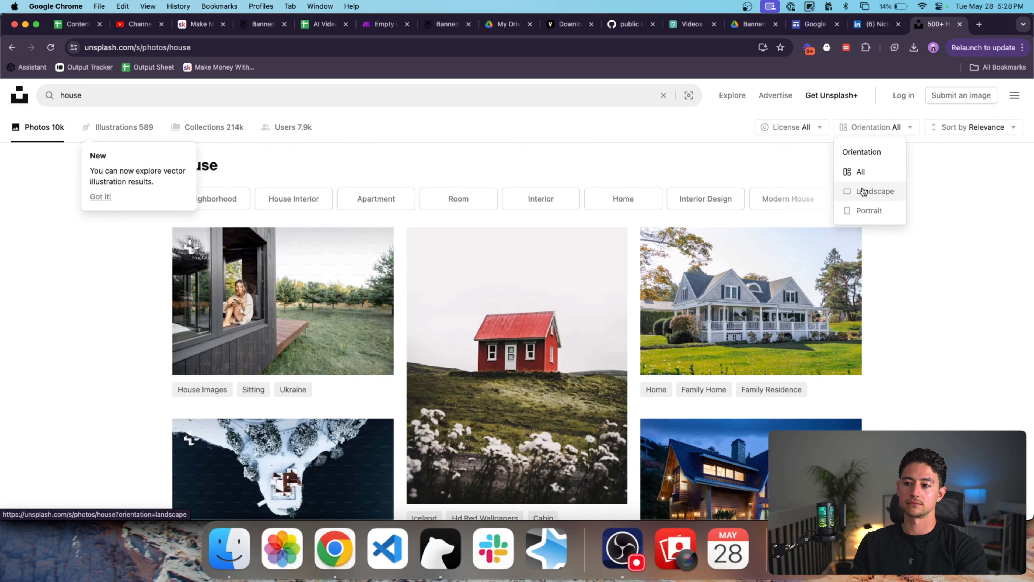
pyautogui.click(871, 211)
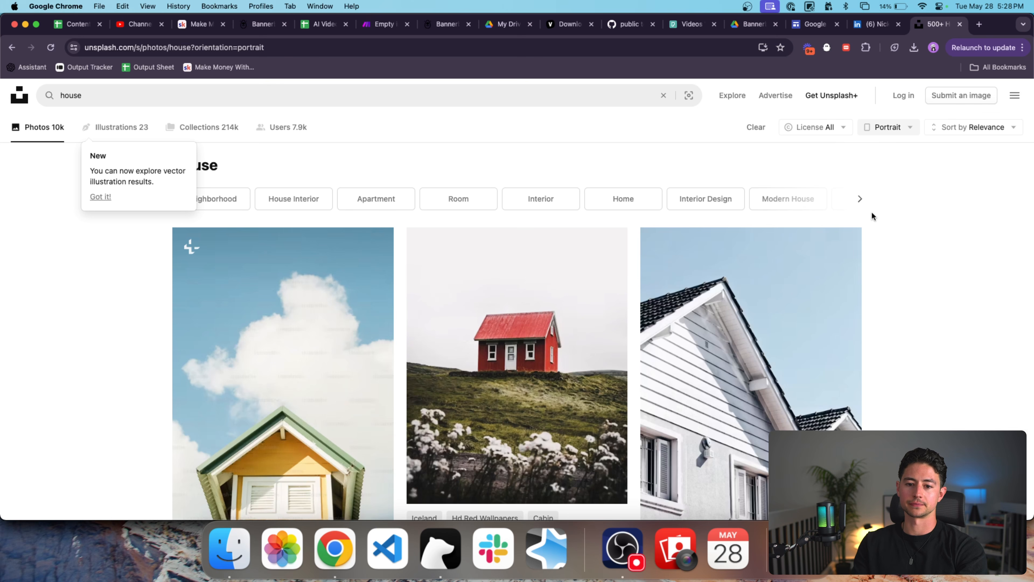
pyautogui.click(878, 127)
pyautogui.click(902, 188)
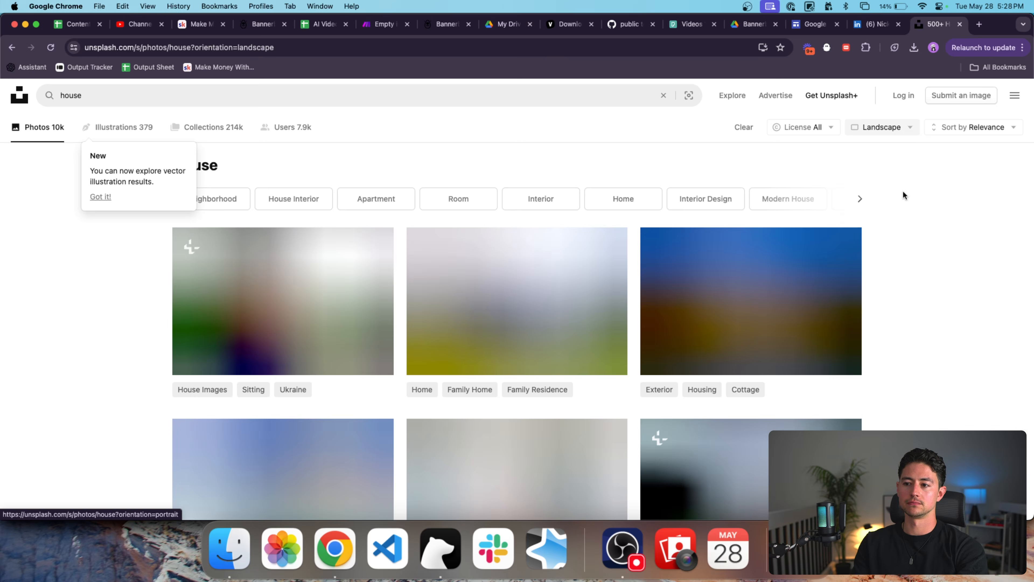
# Open the white porch, lit-up wooden and pool house photos in separate tabs.
pyautogui.keyDown('super'); pyautogui.click(315, 334); pyautogui.keyUp('super')
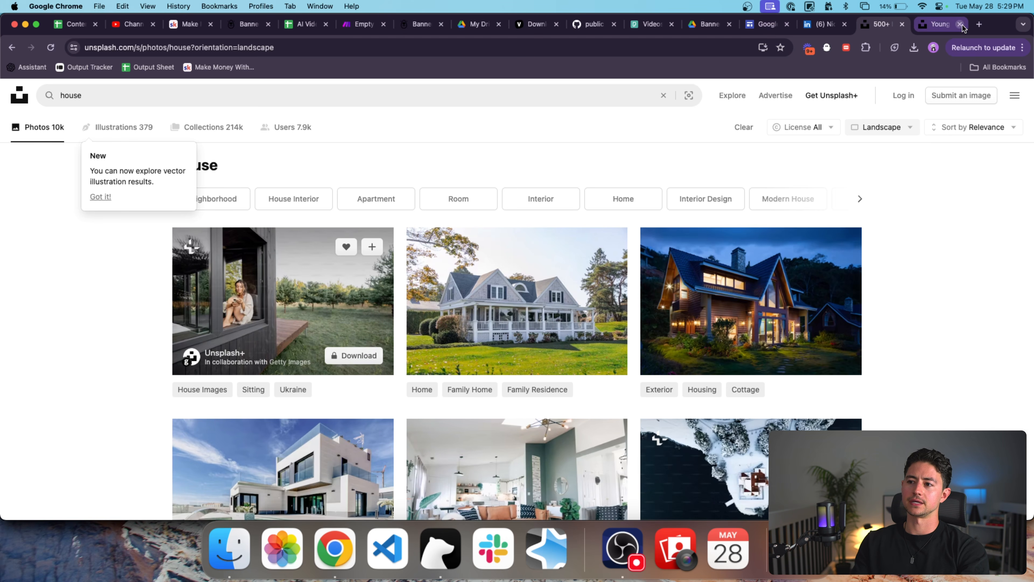
pyautogui.click(960, 24)
pyautogui.keyDown('super'); pyautogui.click(555, 314); pyautogui.keyUp('super')
pyautogui.scroll(-1, 884, 237)
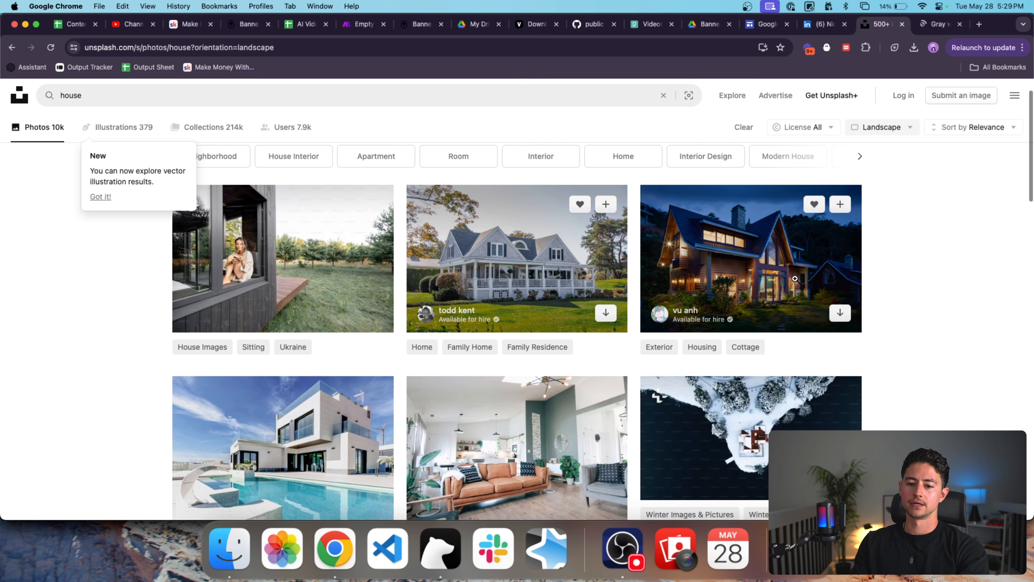
pyautogui.keyDown('super'); pyautogui.click(795, 280); pyautogui.keyUp('super')
pyautogui.scroll(-2, 795, 280)
pyautogui.scroll(-1, 796, 280)
pyautogui.keyDown('super'); pyautogui.click(346, 359); pyautogui.keyUp('super')
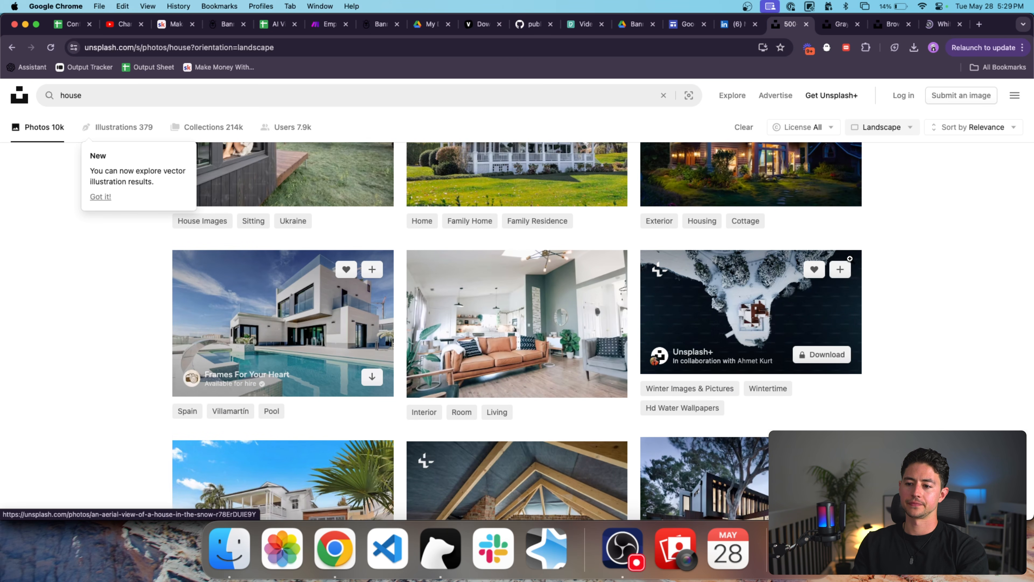
pyautogui.scroll(-1, 849, 259)
pyautogui.scroll(-4, 517, 285)
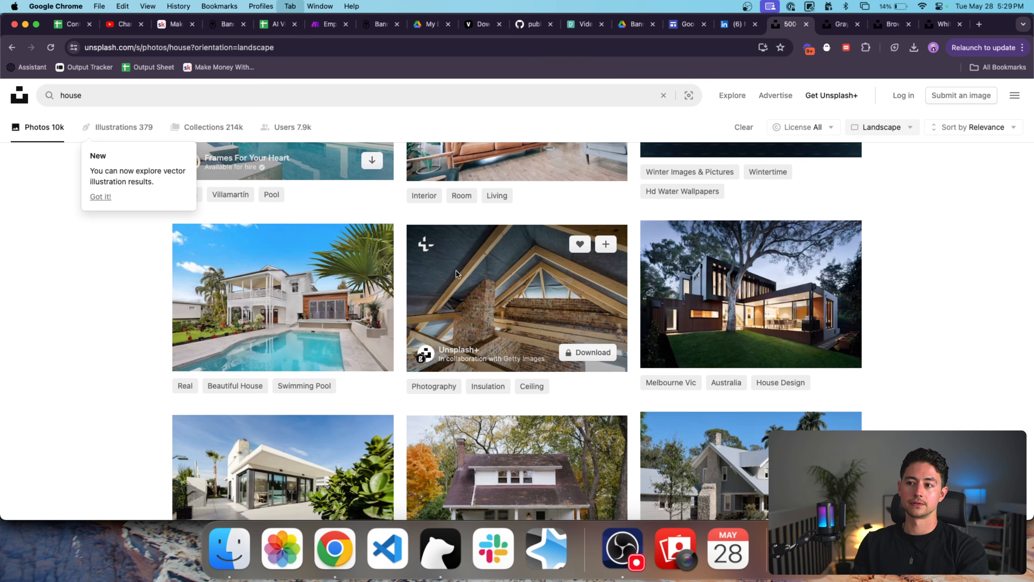
pyautogui.hotkey('ctrl', 'Tab')
pyautogui.hotkey('ctrl', 'Tab')
pyautogui.hotkey('ctrl', 'Tab')
pyautogui.hotkey('ctrl', 'shift', 'Tab')
pyautogui.hotkey('ctrl', 'shift', 'Tab')
pyautogui.hotkey('ctrl', 'shift', 'Tab')
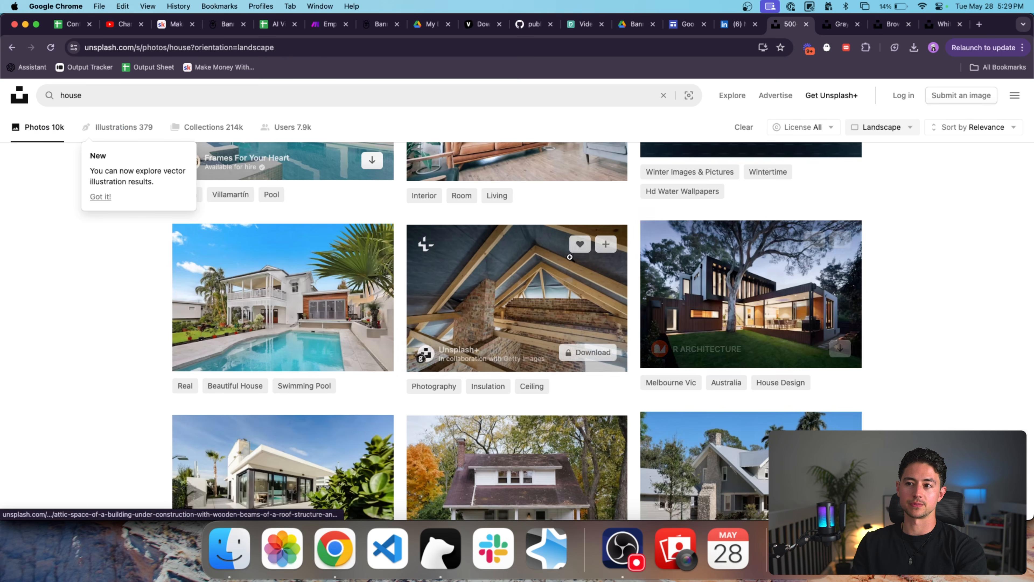
pyautogui.hotkey('ctrl', 'Tab')
# Open the grey, brown and white house photos as full-size images, closing their photo pages.
pyautogui.rightClick(541, 282)
pyautogui.click(559, 286)
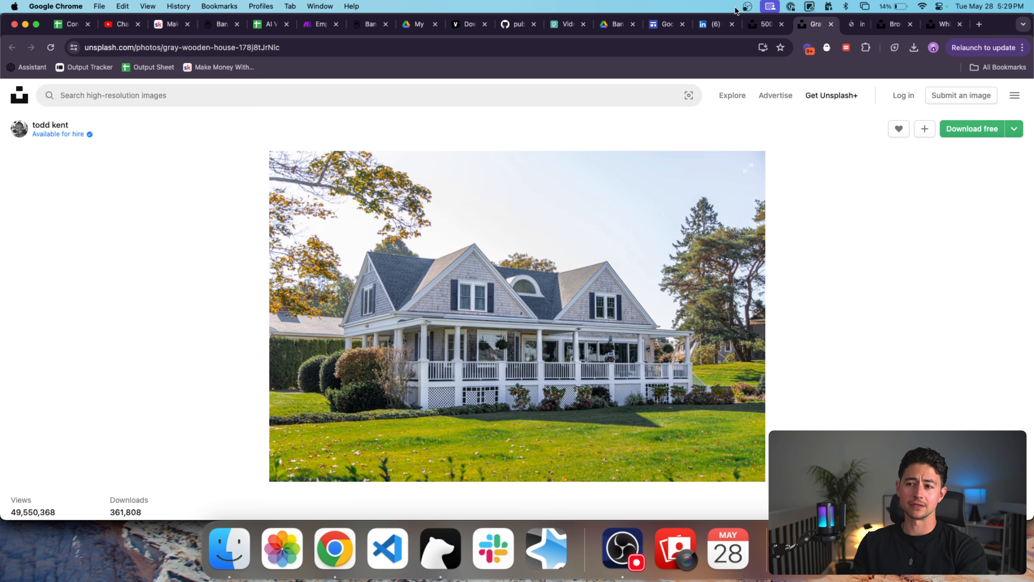
pyautogui.press('super+w')
pyautogui.hotkey('ctrl', 'Tab')
pyautogui.hotkey('ctrl', 'Tab')
pyautogui.rightClick(567, 255)
pyautogui.click(584, 260)
pyautogui.hotkey('ctrl', 'shift', 'Tab')
pyautogui.hotkey('ctrl', 'Tab')
pyautogui.press('super+w')
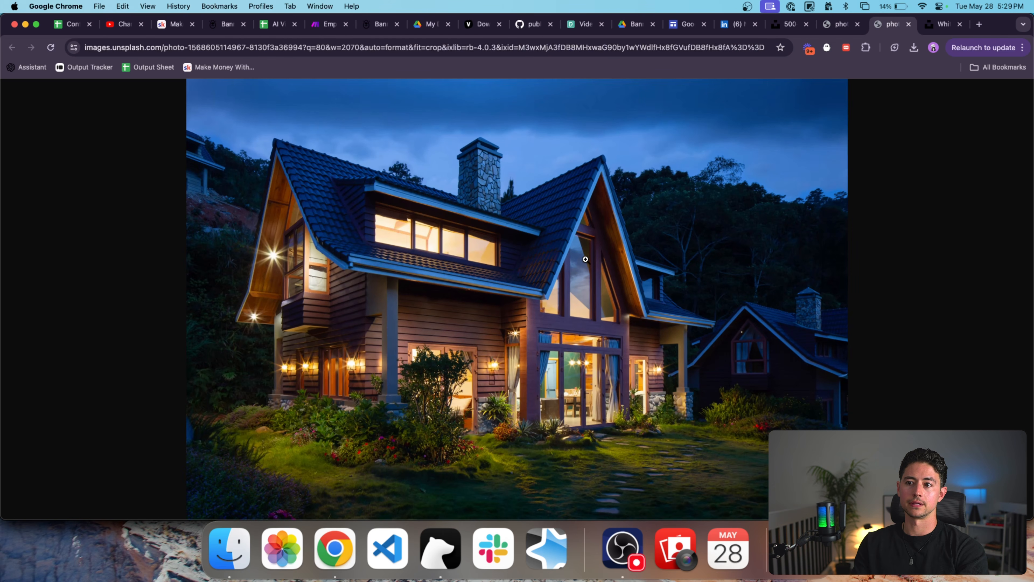
pyautogui.hotkey('ctrl', 'Tab')
pyautogui.rightClick(609, 244)
pyautogui.click(643, 256)
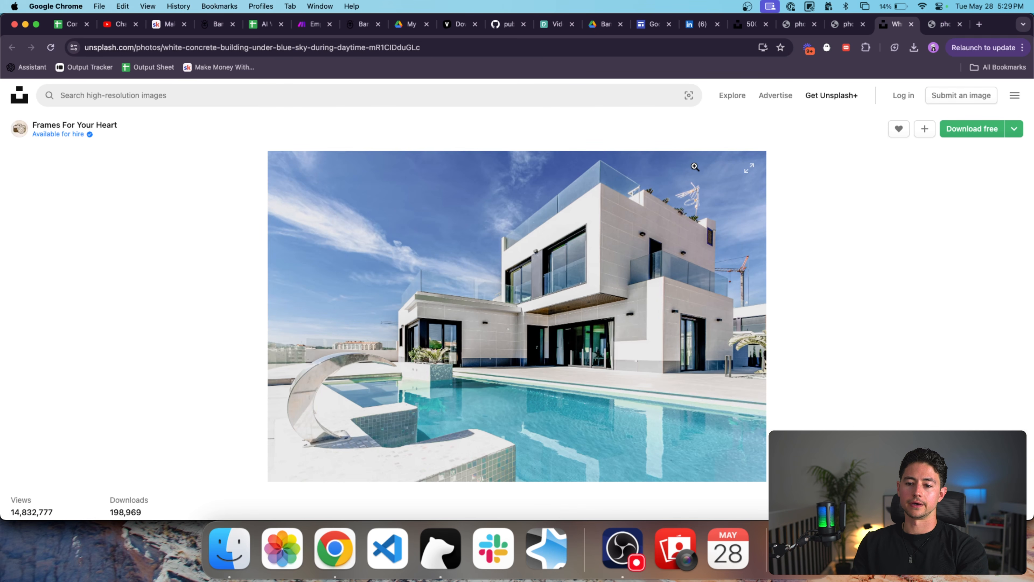
pyautogui.press('super+w')
# Take the grey house image's web address and return to the Listings sheet.
pyautogui.click(842, 25)
pyautogui.click(708, 52)
pyautogui.press('super+c')
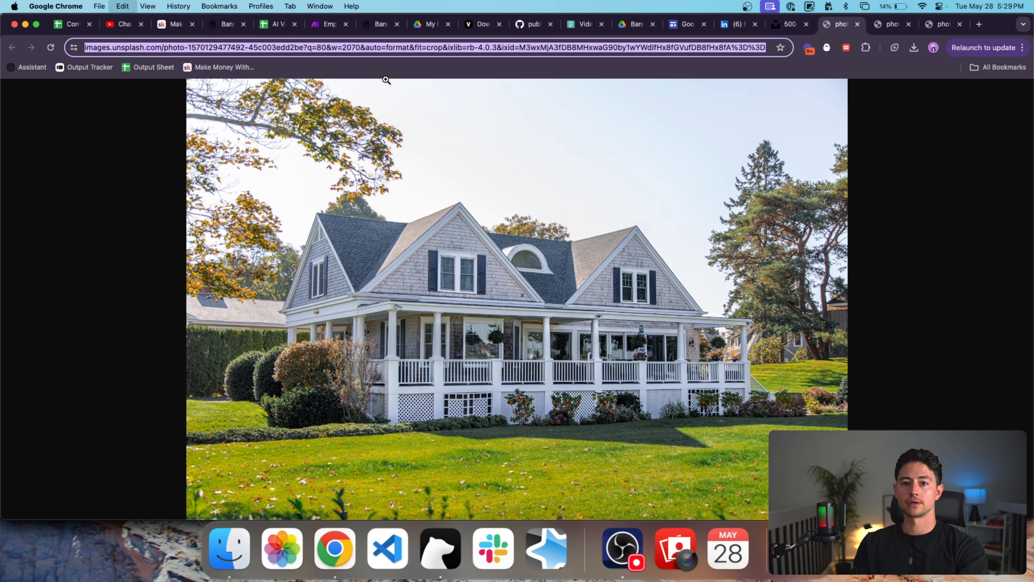
pyautogui.click(279, 29)
# Paste the grey, brown and white house image URLs into A2:A4.
pyautogui.press('Left')
pyautogui.press('Left')
pyautogui.press('Left')
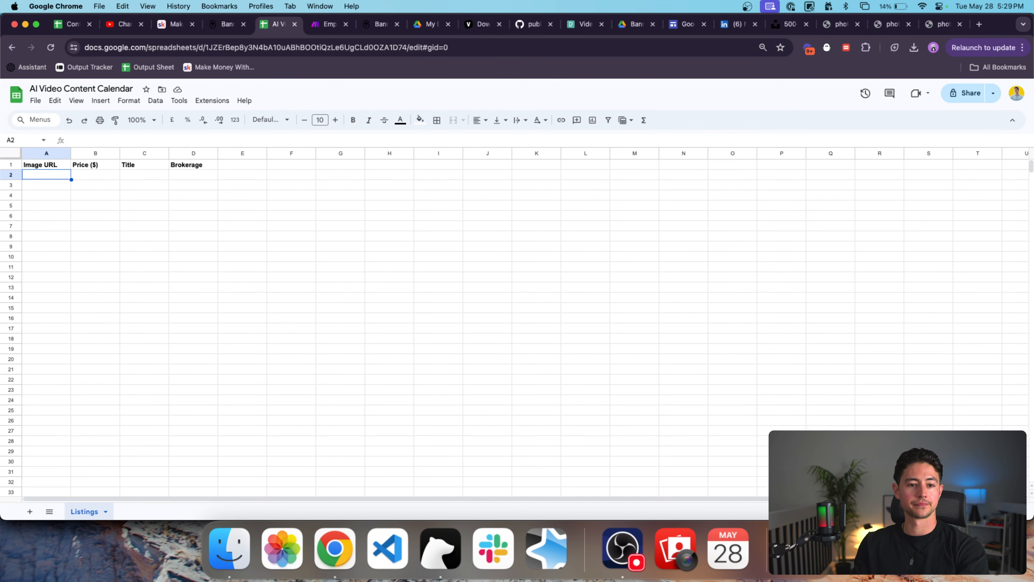
pyautogui.press('super+v')
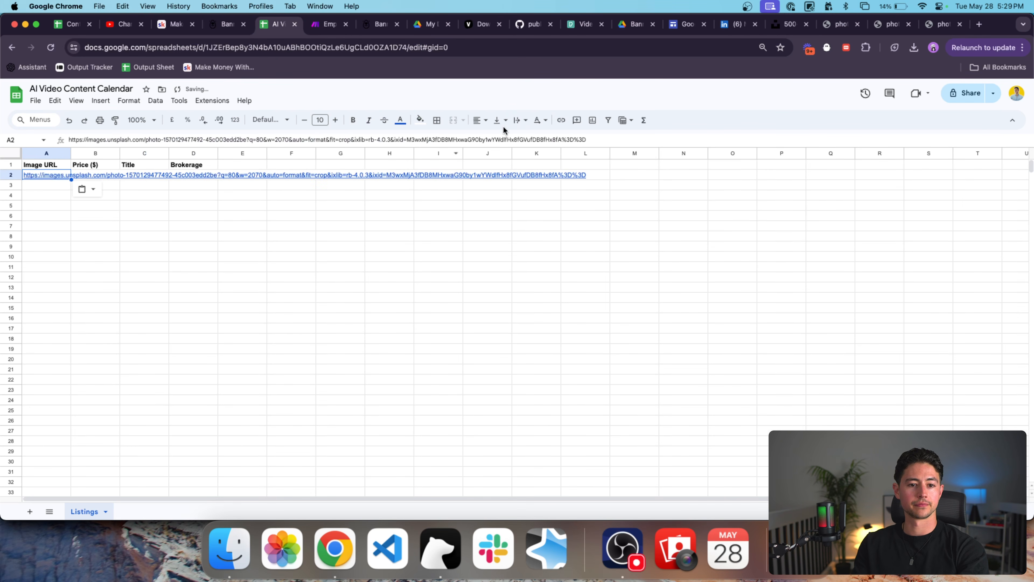
pyautogui.click(890, 25)
pyautogui.click(649, 53)
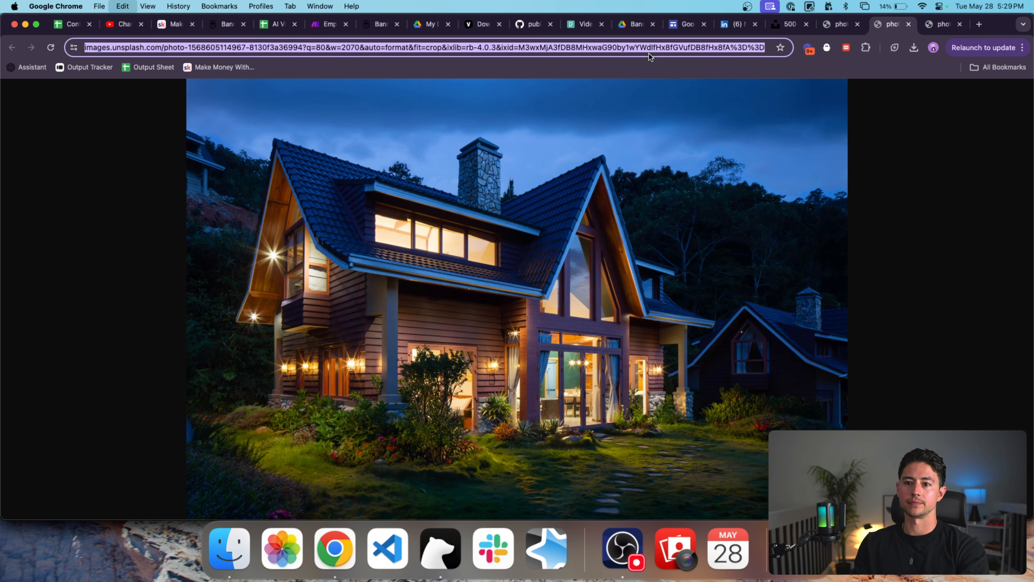
pyautogui.press('super+5')
pyautogui.press('super+v')
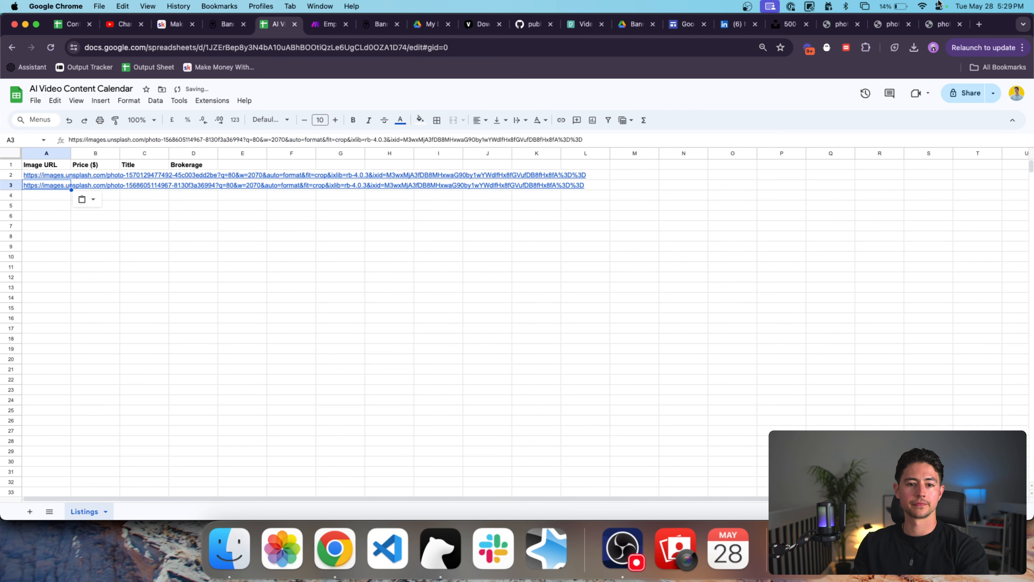
pyautogui.click(938, 27)
pyautogui.click(499, 53)
pyautogui.press('super+c')
pyautogui.press('super+5')
pyautogui.press('Down')
pyautogui.press('super+v')
pyautogui.click(65, 154)
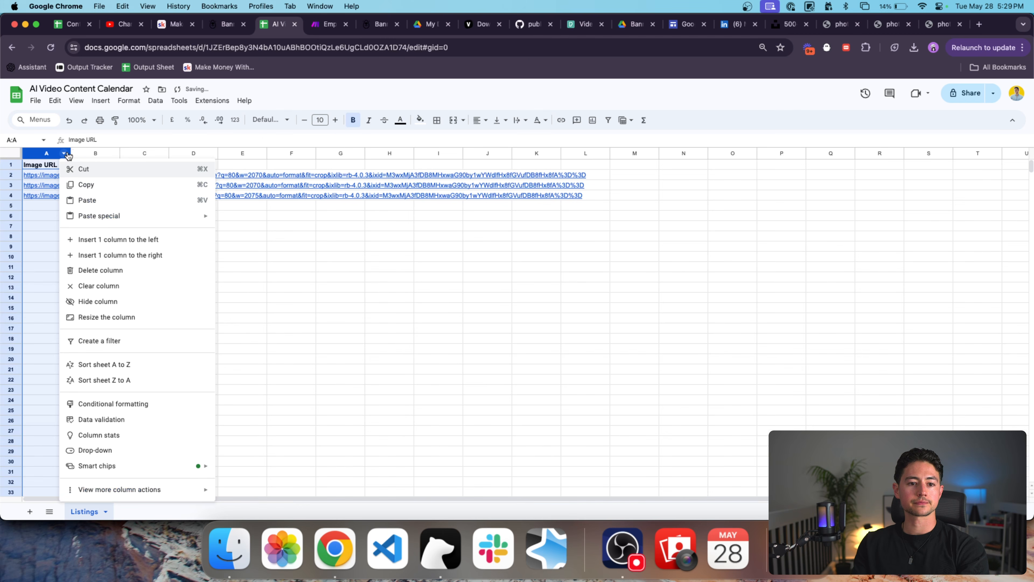
pyautogui.click(254, 235)
# Enter prices 1,000,000, 2,000,000 and 3,000,000 in B2:B4.
pyautogui.click(98, 176)
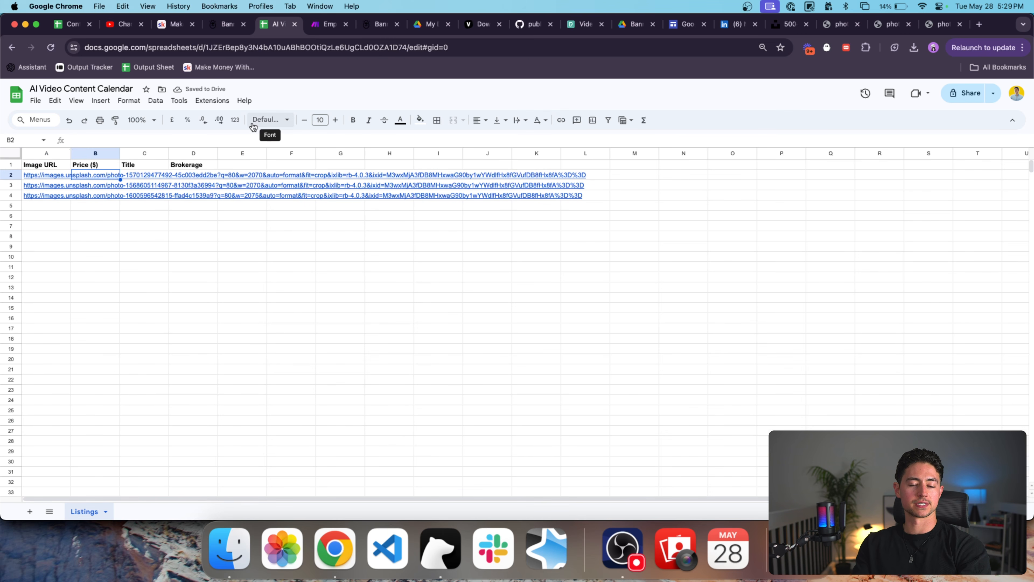
pyautogui.press('Return')
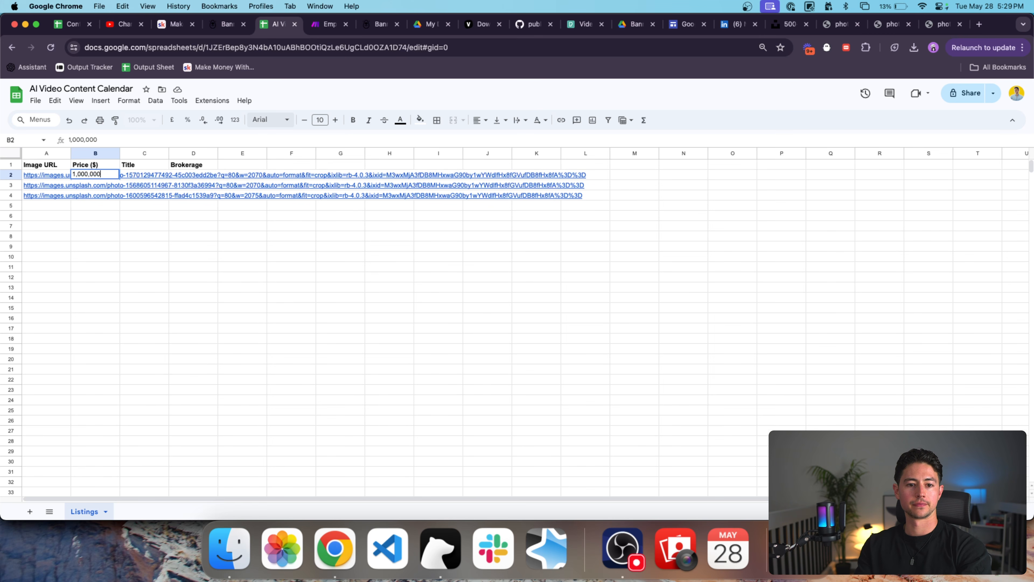
pyautogui.press('Return')
pyautogui.write('2,000,000')
pyautogui.press('Return')
pyautogui.write('3,000,00')
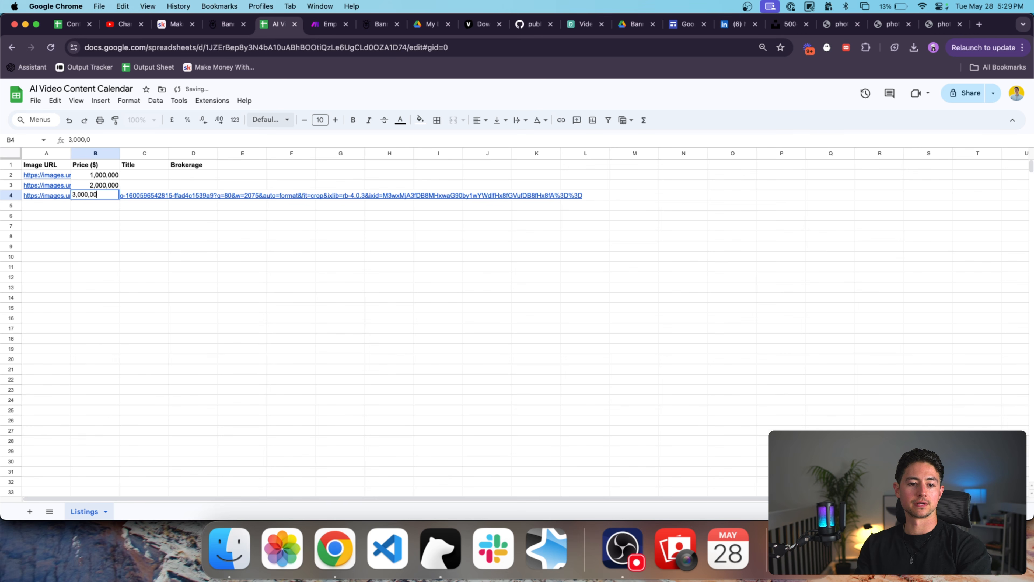
pyautogui.write('0')
pyautogui.press('Return')
# Enter titles Greenwood Estate, Mountain Heights and Sunset Lane in C2:C4 and widen column C.
pyautogui.press('Right')
pyautogui.press('Up')
pyautogui.press('Up')
pyautogui.press('Up')
pyautogui.press('Up')
pyautogui.press('Down')
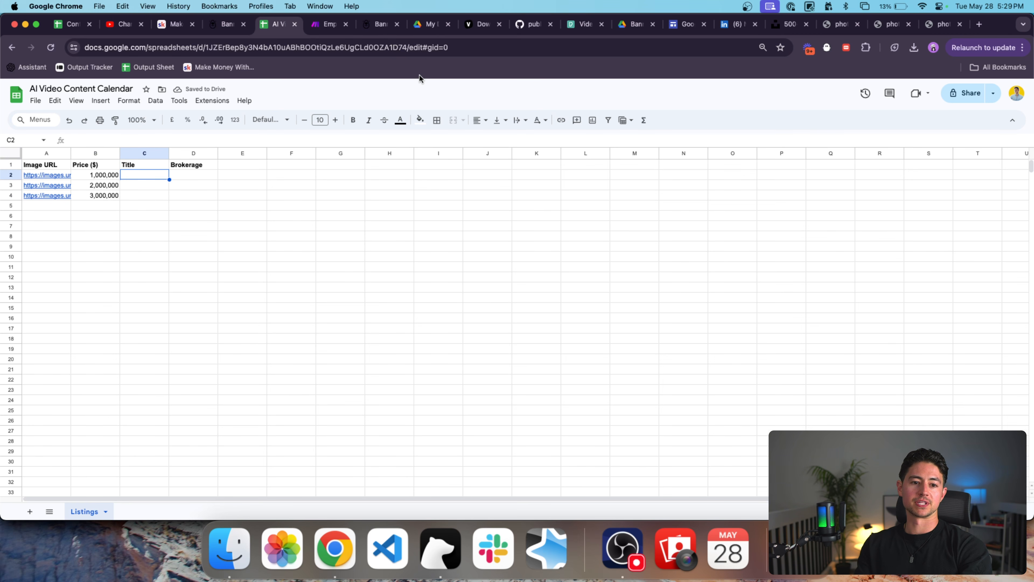
pyautogui.click(838, 24)
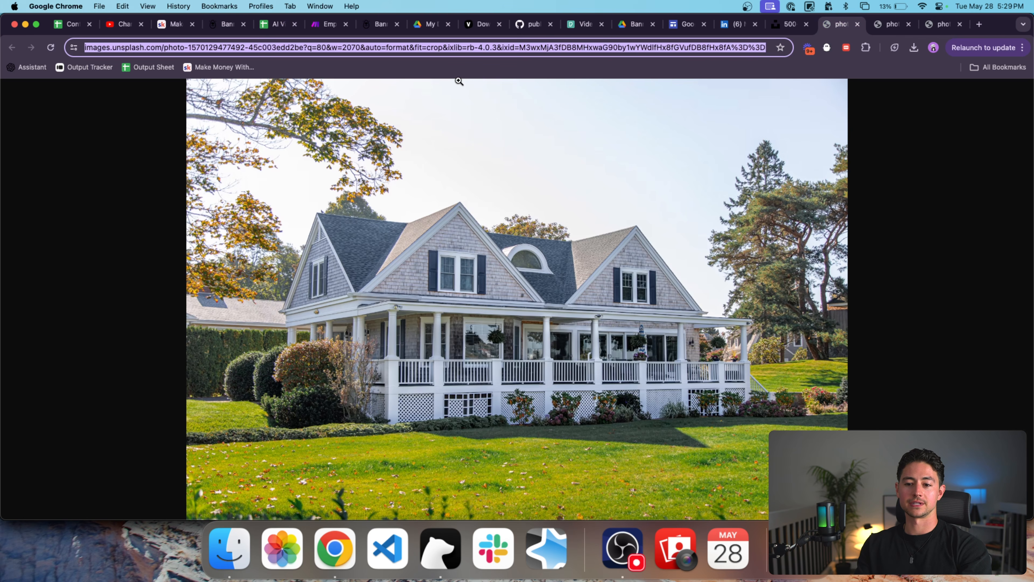
pyautogui.click(281, 30)
pyautogui.write('Greenwood Est')
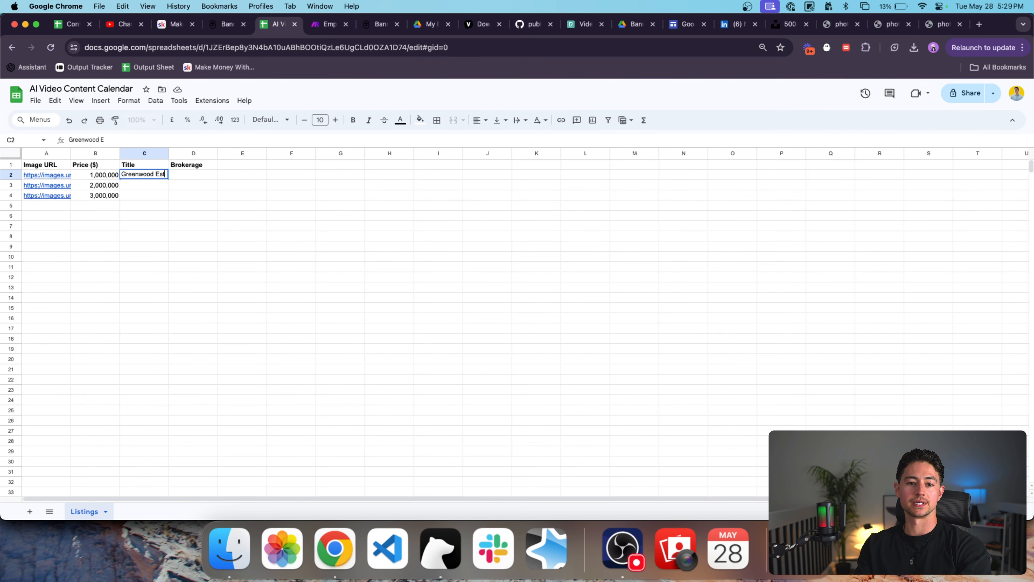
pyautogui.write('ate')
pyautogui.press('Return')
pyautogui.click(892, 24)
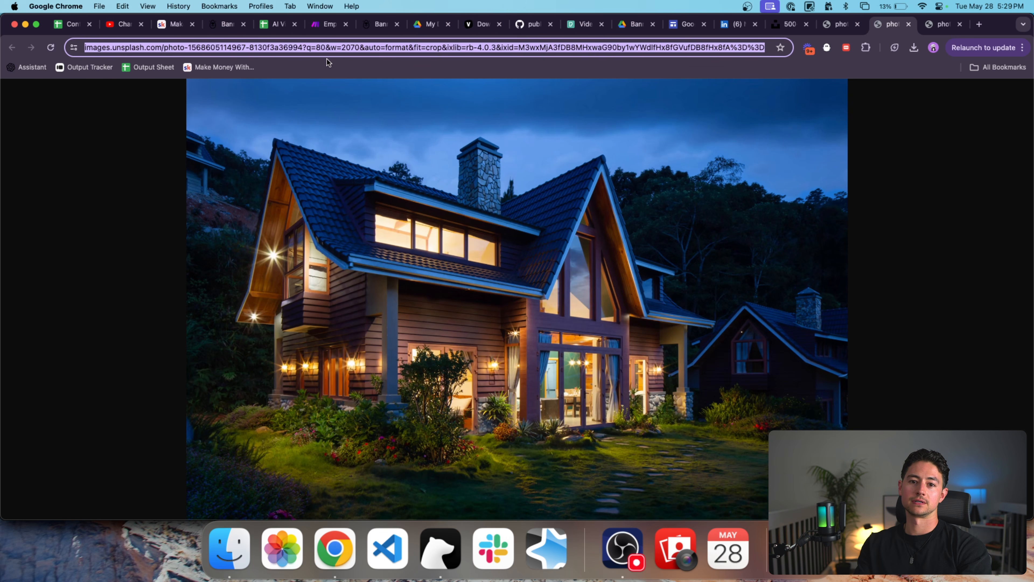
pyautogui.click(280, 28)
pyautogui.write('Mountain Heights')
pyautogui.press('Return')
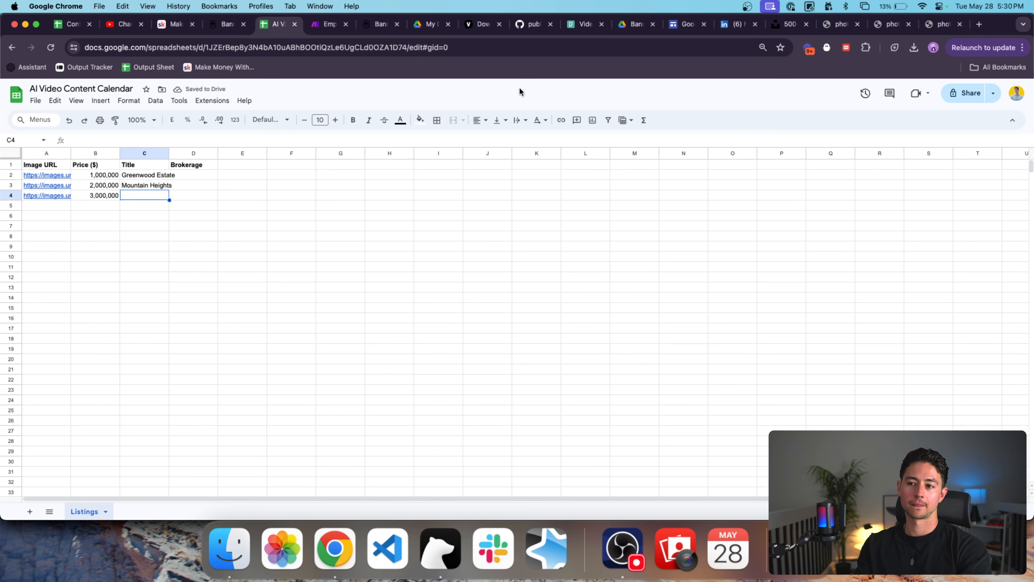
pyautogui.write('Sunset ')
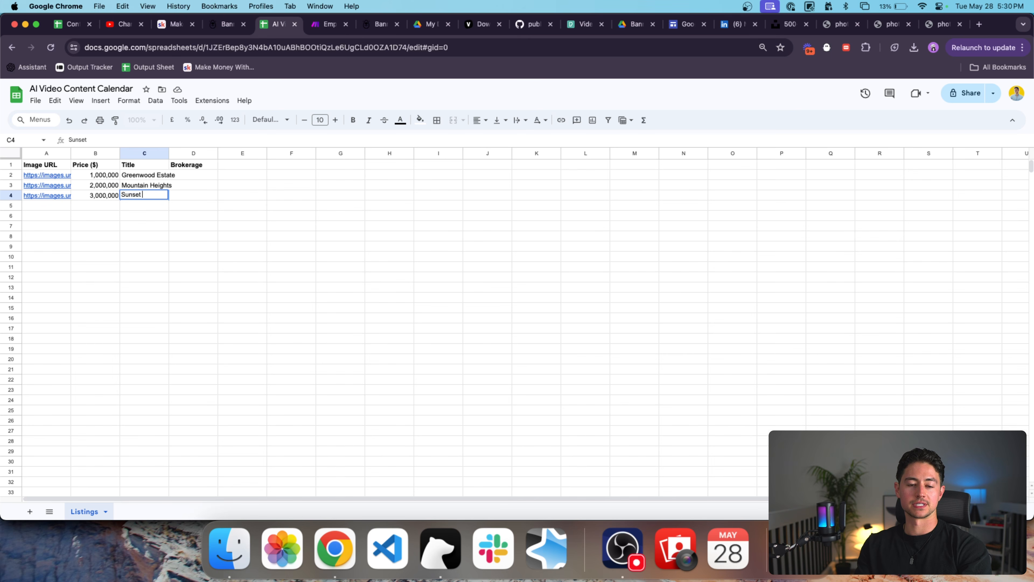
pyautogui.write('Lane')
pyautogui.press('Return')
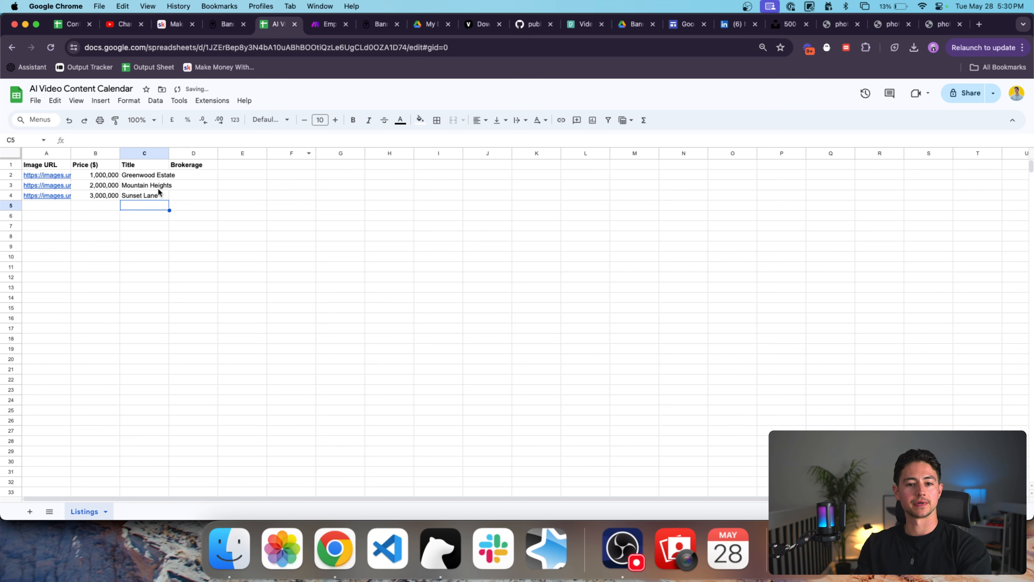
pyautogui.moveTo(168, 150); pyautogui.dragTo(200, 150)
# Fill D2:D4 with the brokerage name 'LeftClick Brokerage'.
pyautogui.click(230, 174)
pyautogui.write('Nick')
pyautogui.press('super+a')
pyautogui.write('LeftClick Brokerage')
pyautogui.press('Return')
pyautogui.press('super+Down')
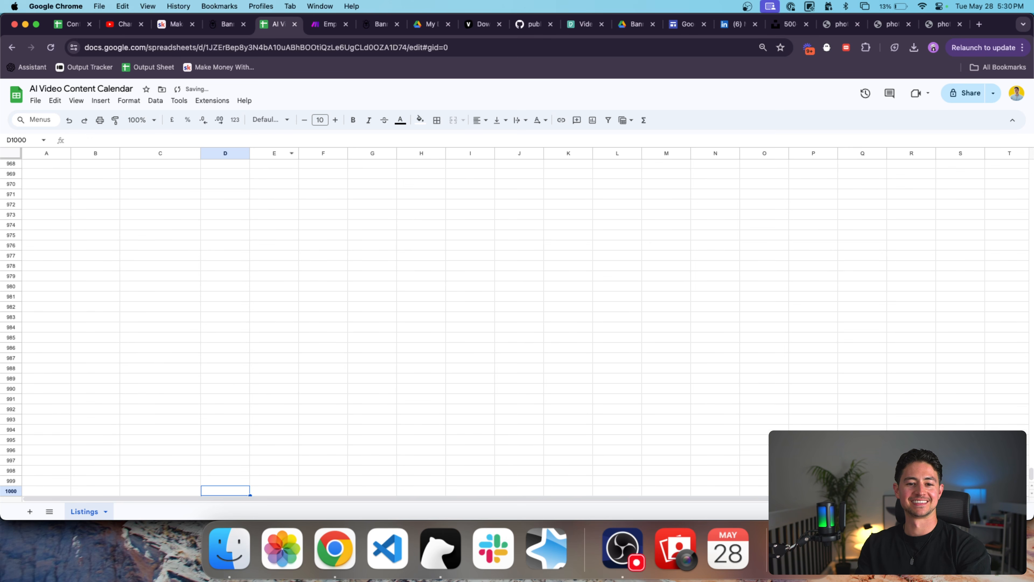
pyautogui.press('super+Up')
pyautogui.press('Down')
pyautogui.press('super+v')
# Select the whole sheet and auto-fit every column's width to its contents.
pyautogui.click(143, 208)
pyautogui.scroll(2, 143, 208)
pyautogui.click(241, 184)
pyautogui.press('super+a')
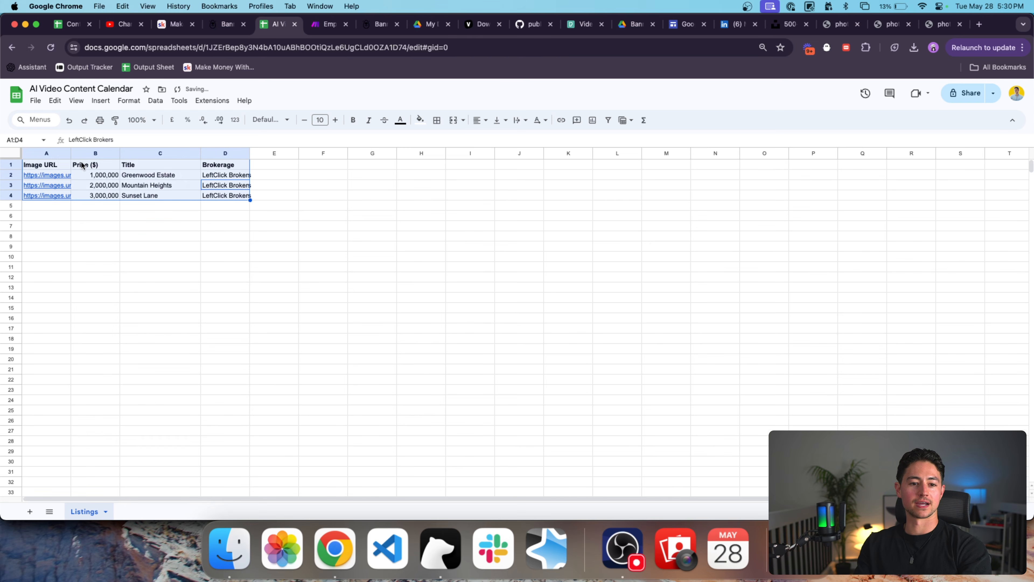
pyautogui.press('super+a')
pyautogui.doubleClick(71, 154)
pyautogui.click(291, 216)
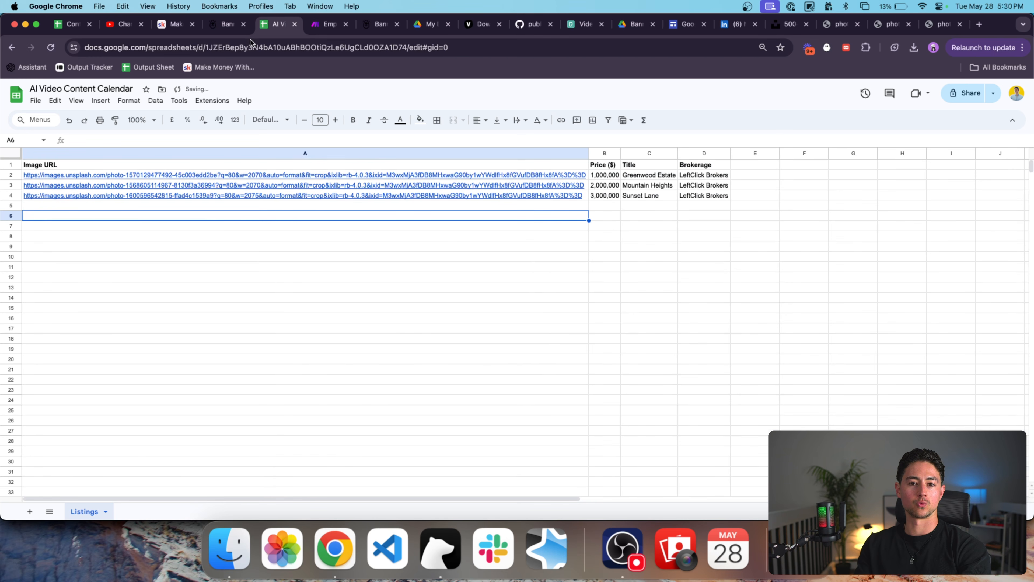
# Scroll through the Bannerbear template page.
pyautogui.click(228, 24)
pyautogui.scroll(-3, 568, 203)
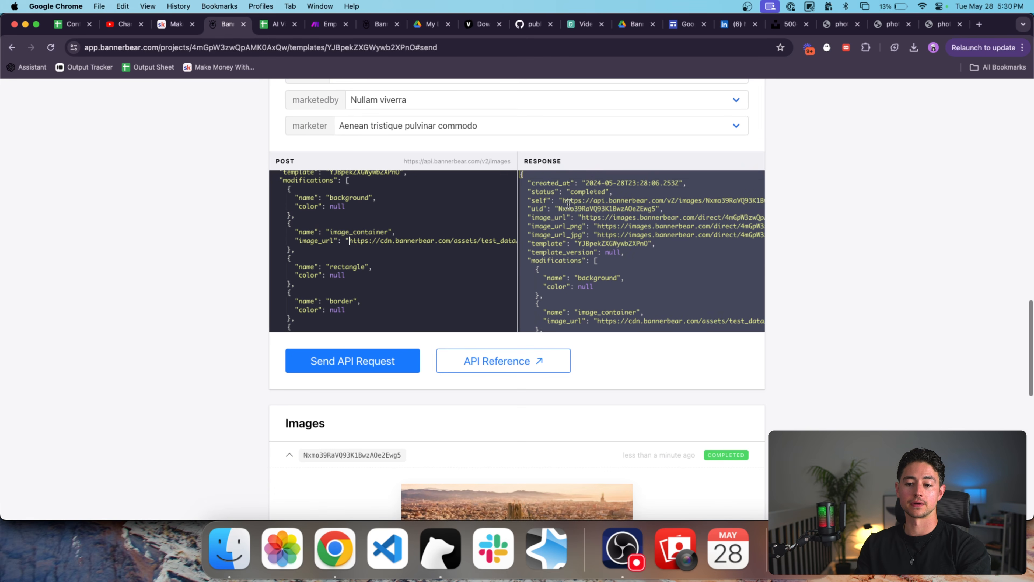
pyautogui.scroll(-8, 834, 334)
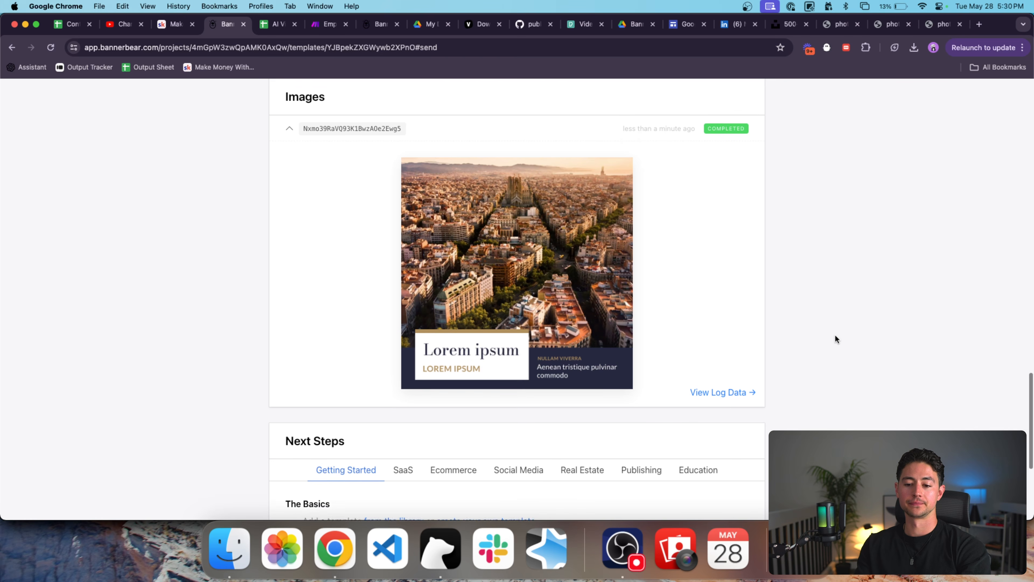
pyautogui.scroll(8, 559, 341)
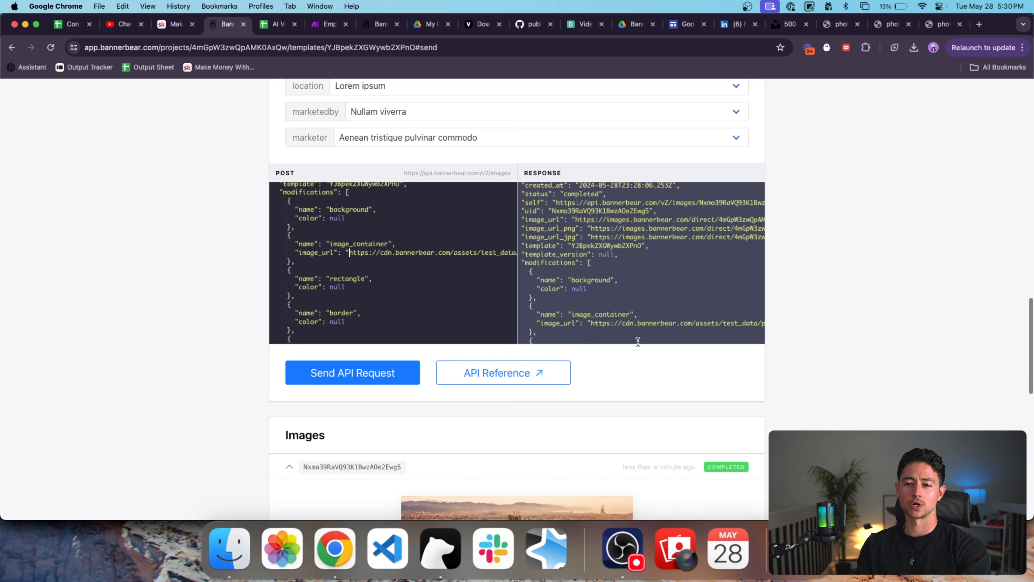
pyautogui.scroll(1, 419, 317)
pyautogui.hscroll(3, 355, 268)
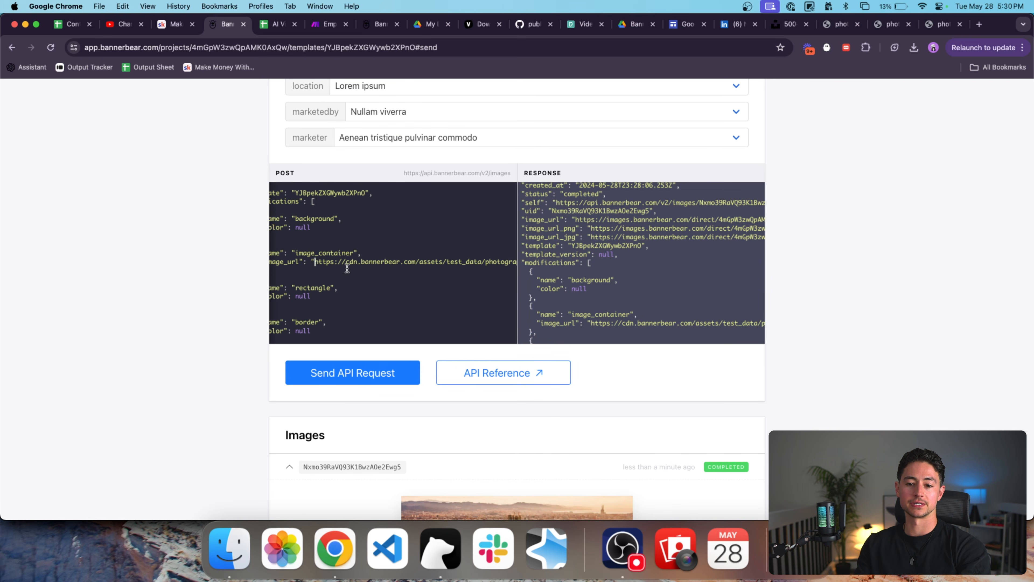
pyautogui.hscroll(8, 353, 263)
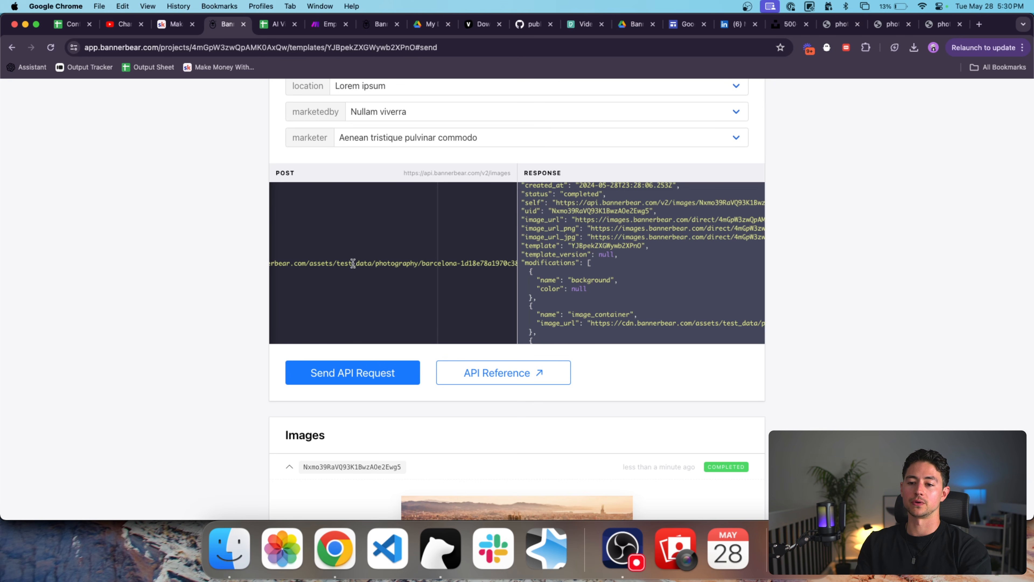
pyautogui.scroll(7, 832, 245)
pyautogui.scroll(15, 832, 244)
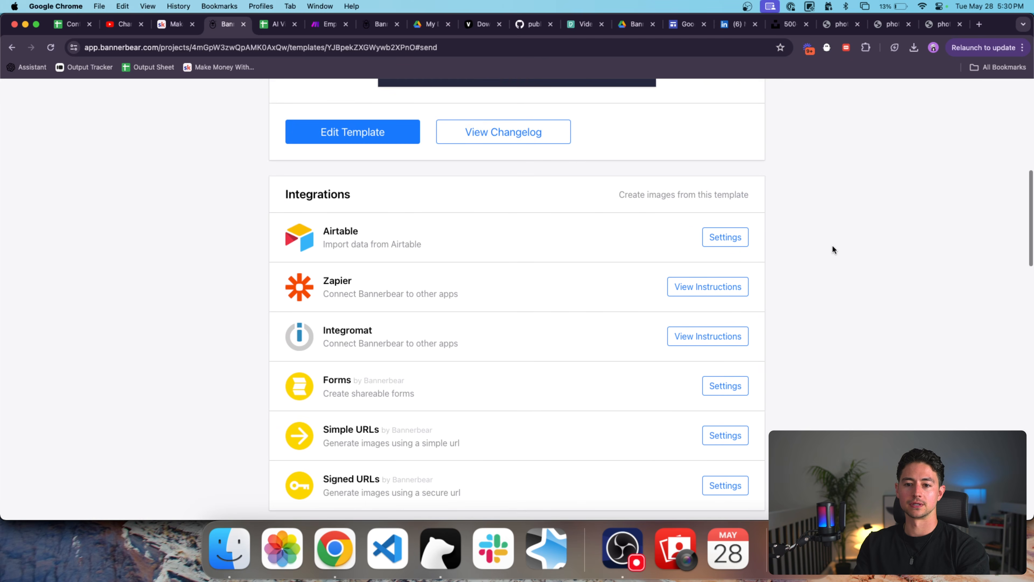
pyautogui.scroll(-20, 765, 209)
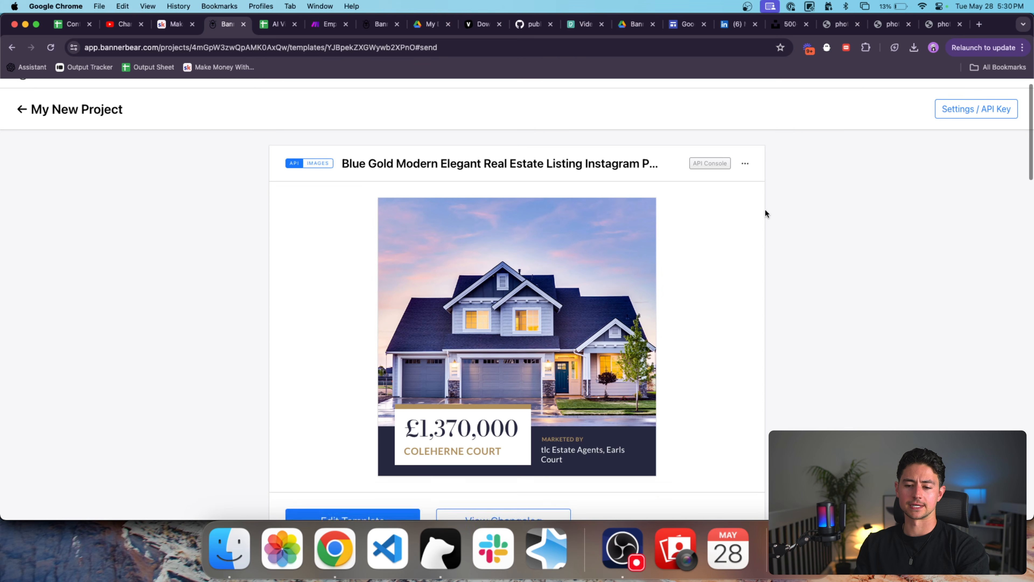
pyautogui.scroll(-3, 765, 209)
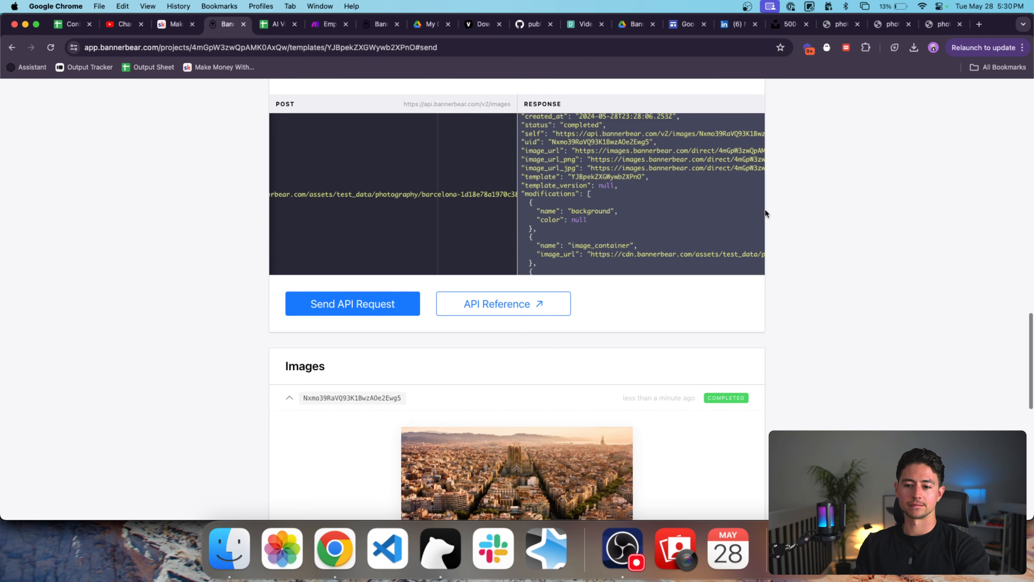
# Open the Bannerbear API reference and highlight the Authorization header example under Authentication.
pyautogui.click(503, 302)
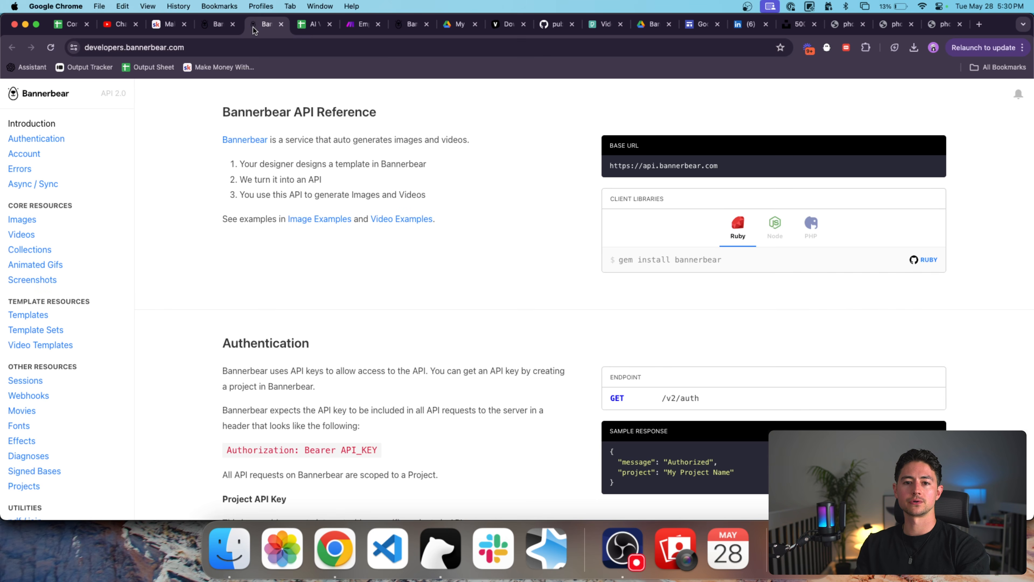
pyautogui.moveTo(253, 28); pyautogui.dragTo(301, 28)
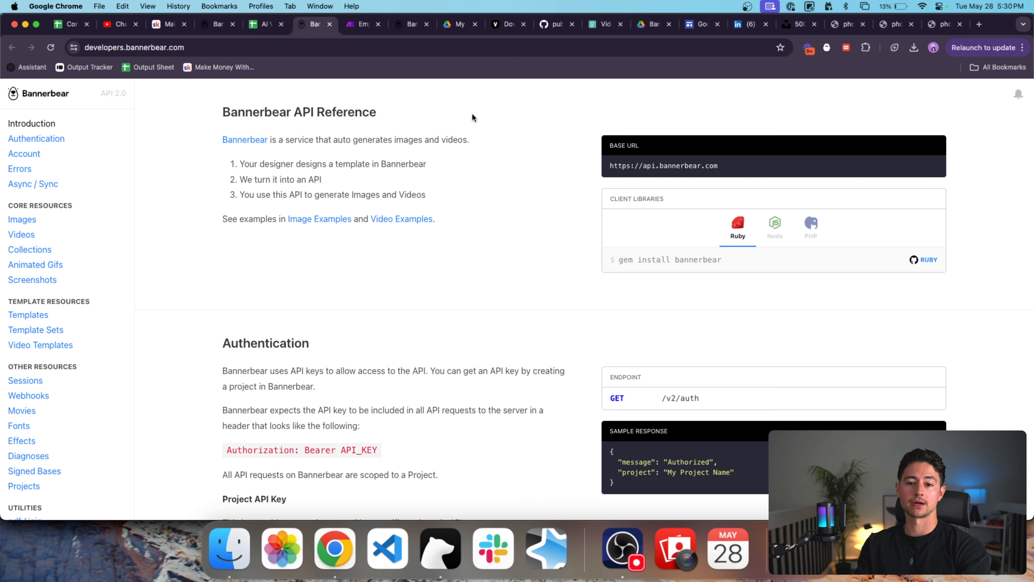
pyautogui.scroll(-5, 372, 133)
pyautogui.moveTo(397, 236); pyautogui.dragTo(230, 232)
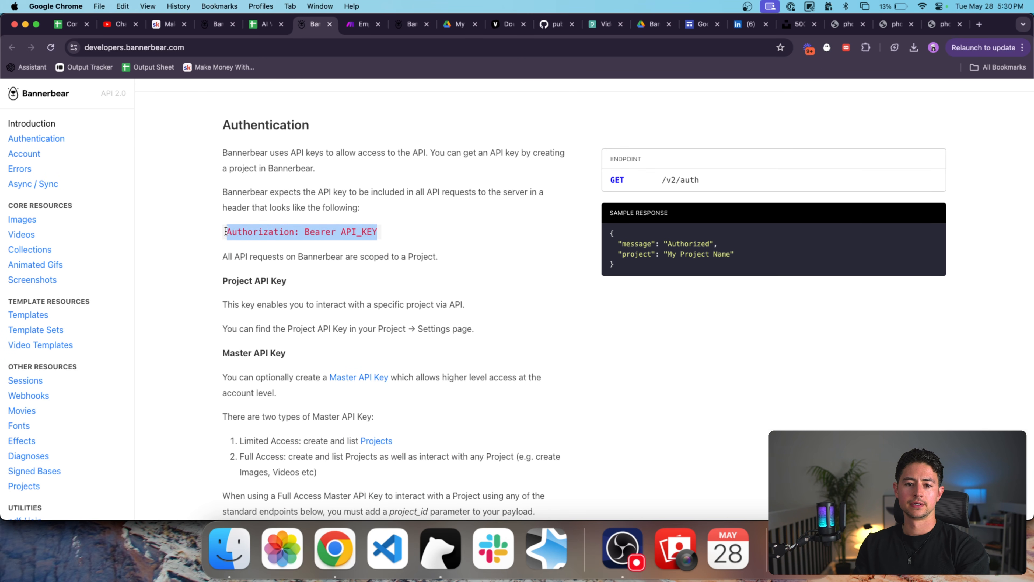
pyautogui.click(427, 216)
pyautogui.click(358, 26)
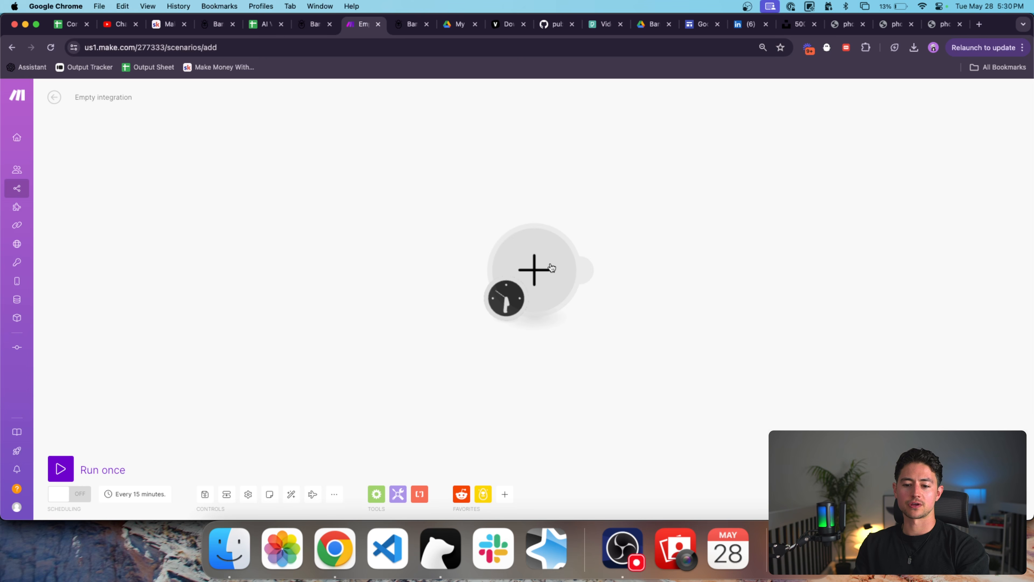
# Add a Bannerbear Create an Image module as the scenario's first module.
pyautogui.click(540, 248)
pyautogui.click(627, 234)
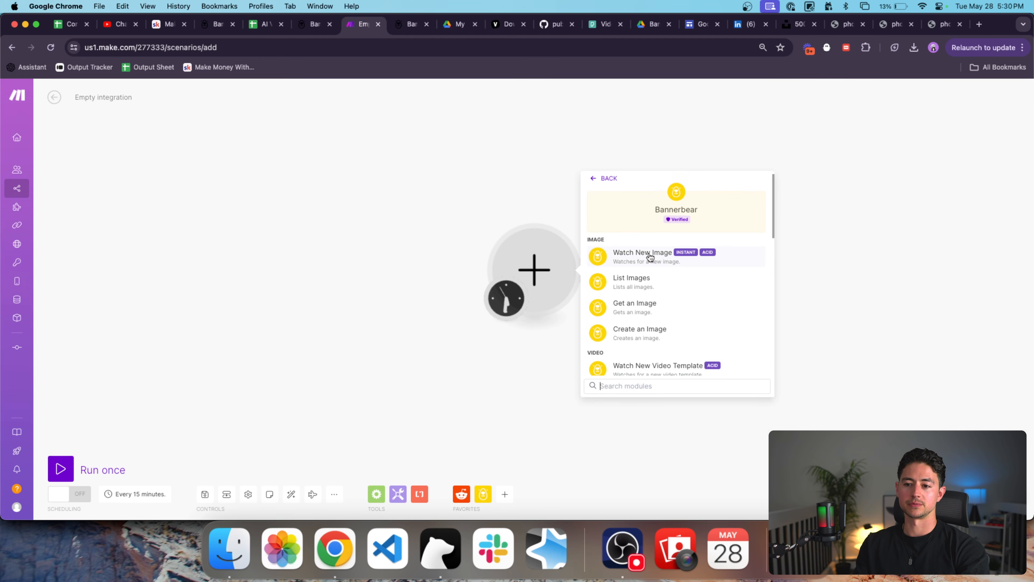
pyautogui.scroll(-3, 645, 279)
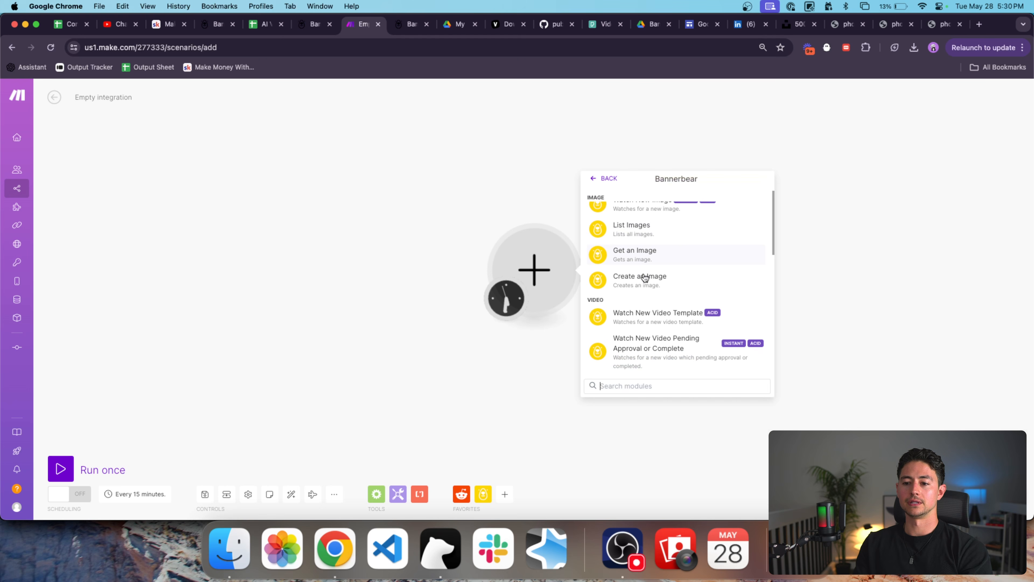
pyautogui.scroll(-6, 645, 278)
pyautogui.scroll(-12, 645, 278)
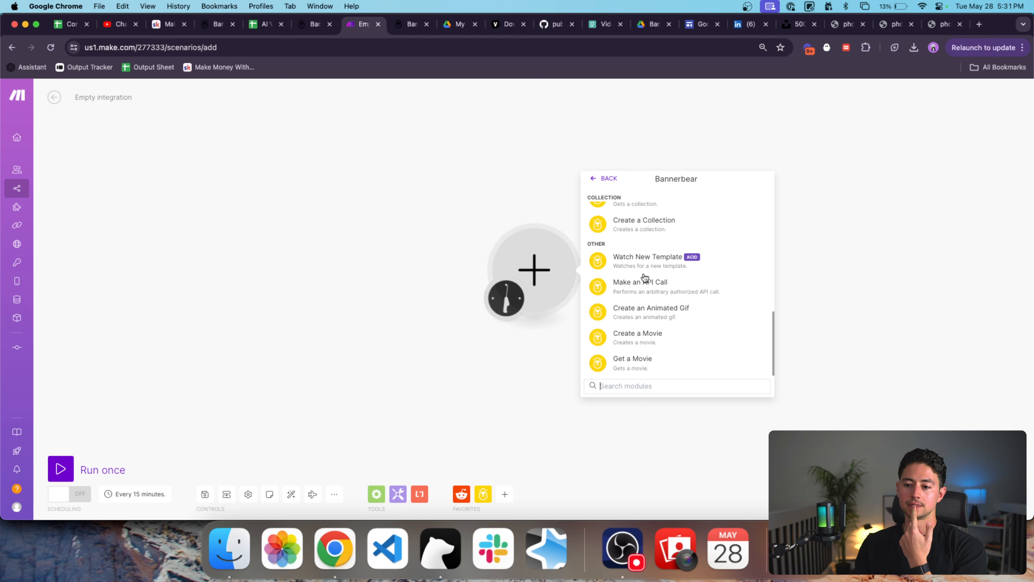
pyautogui.scroll(15, 704, 291)
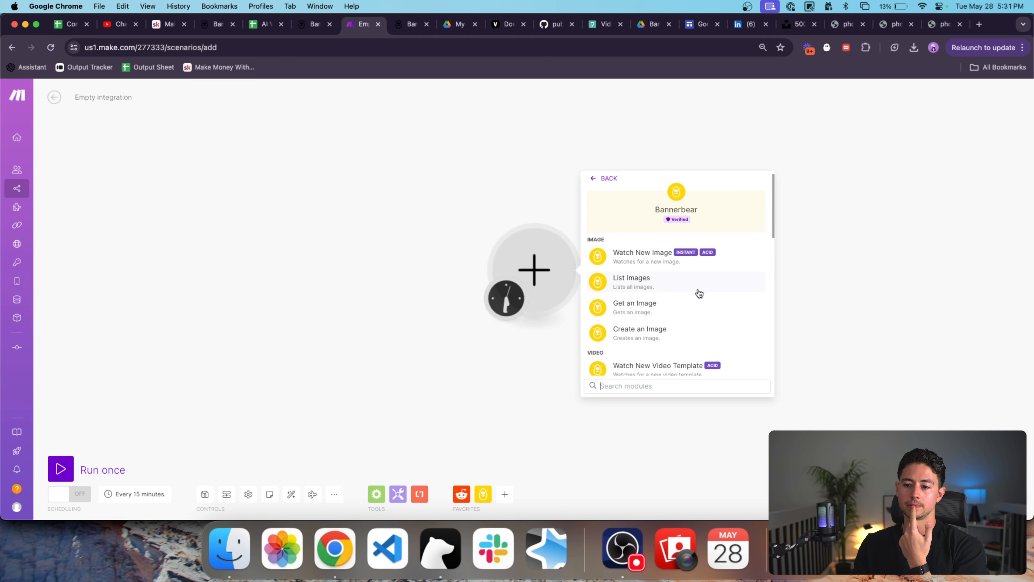
pyautogui.scroll(-2, 699, 292)
pyautogui.click(676, 313)
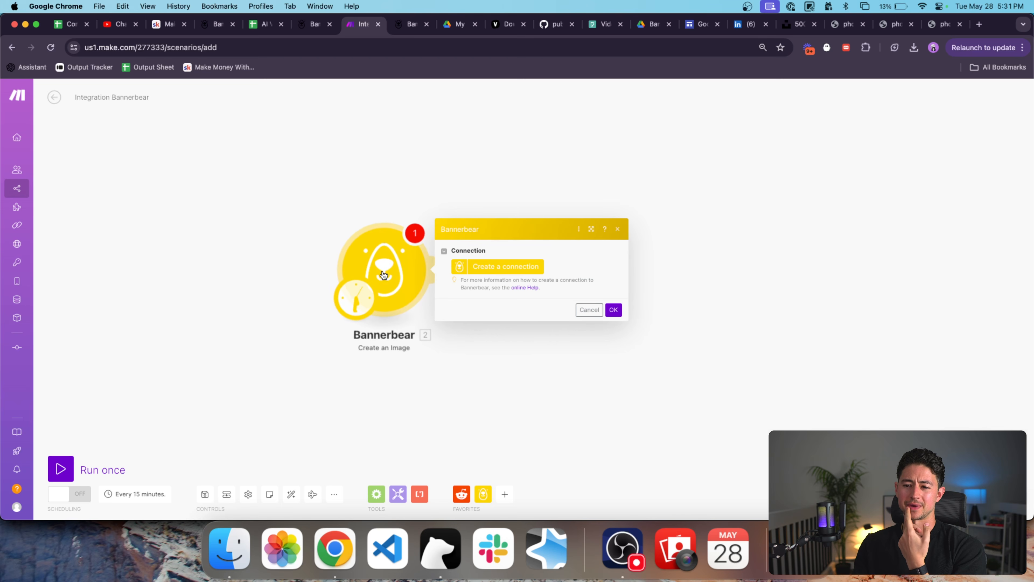
# Create a connection named 'Bannerbear Test Build May 28 2024', leaving the API Key field focused.
pyautogui.click(495, 267)
pyautogui.click(703, 251)
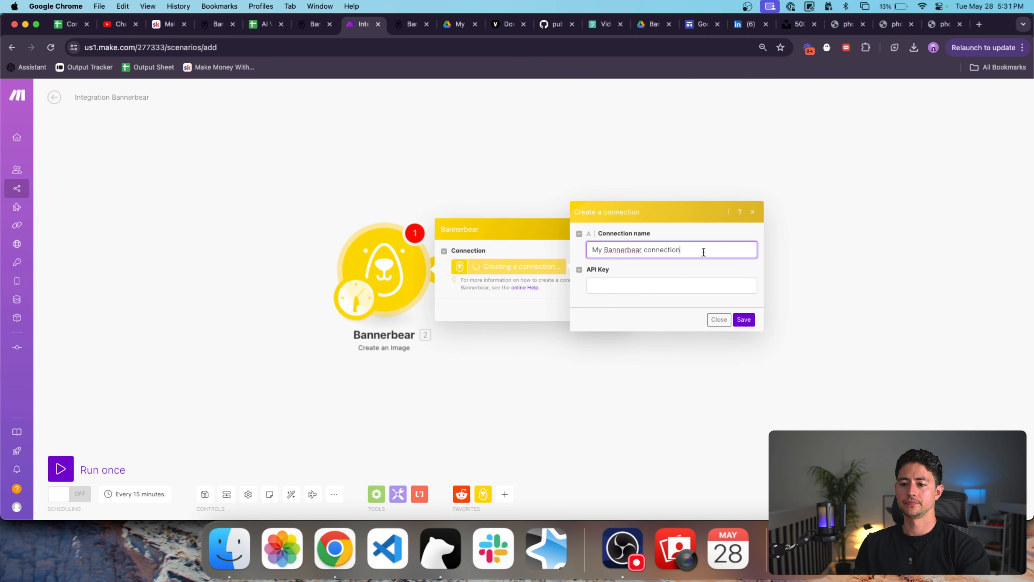
pyautogui.press('super+a')
pyautogui.write('Bann')
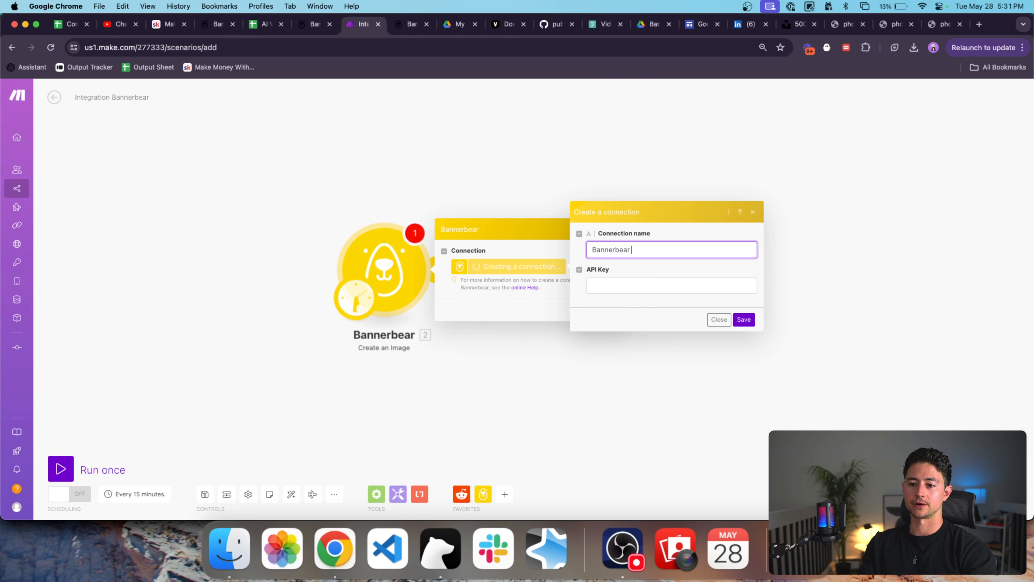
pyautogui.write('erbear Test Build May 28 2024')
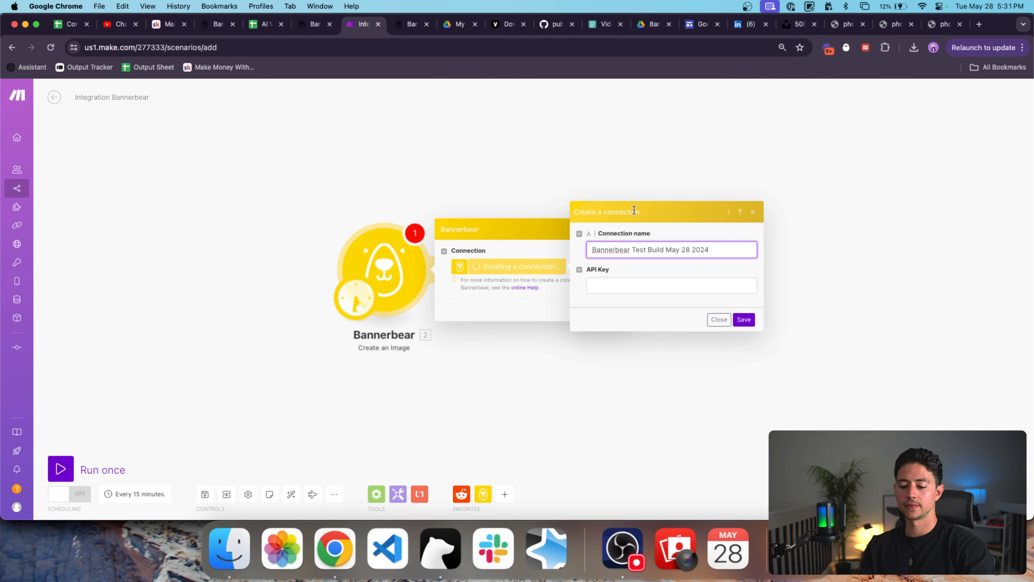
pyautogui.click(710, 283)
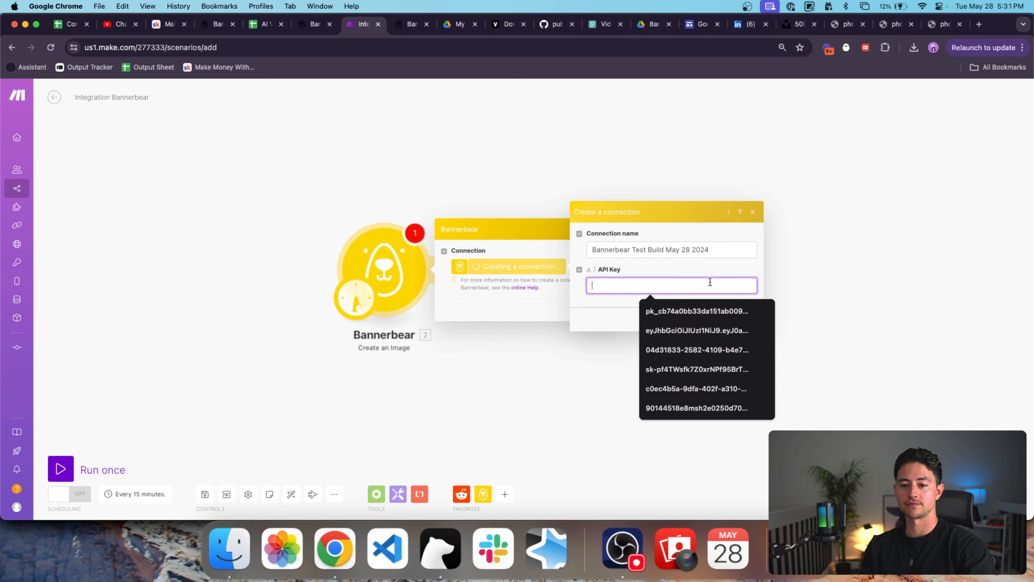
pyautogui.press('super+Tab')
pyautogui.press('super+Tab')
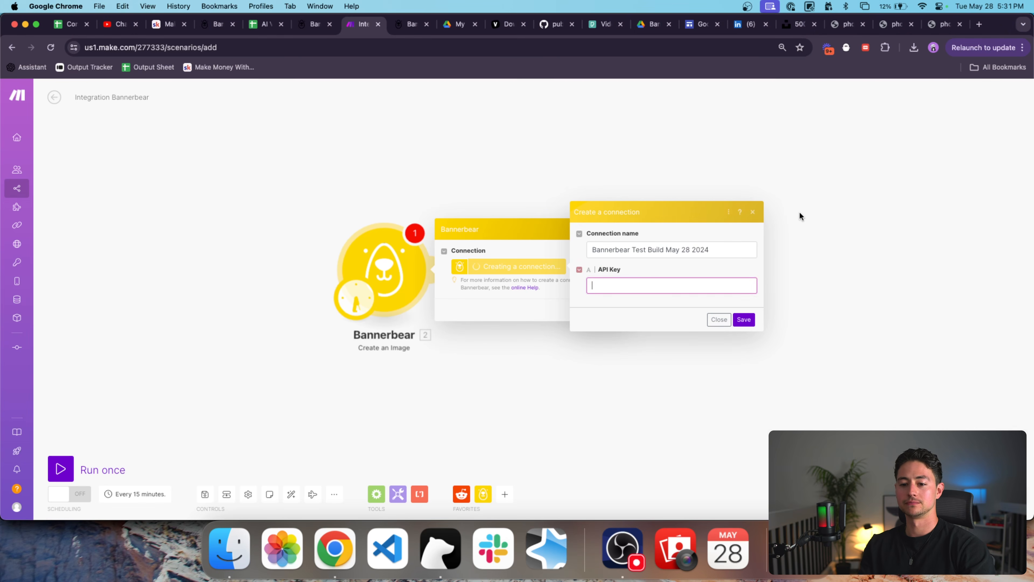
pyautogui.click(665, 286)
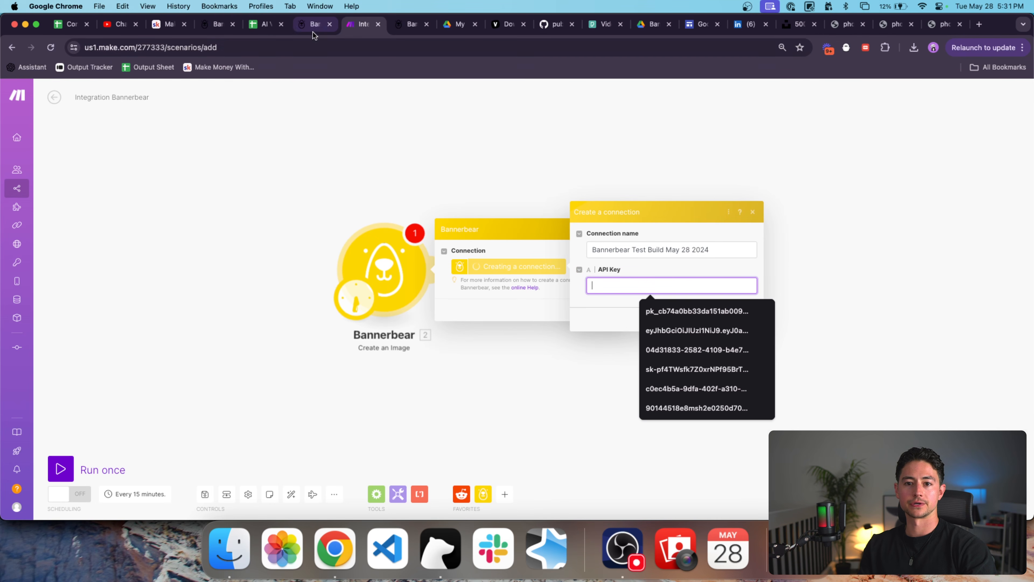
pyautogui.click(611, 335)
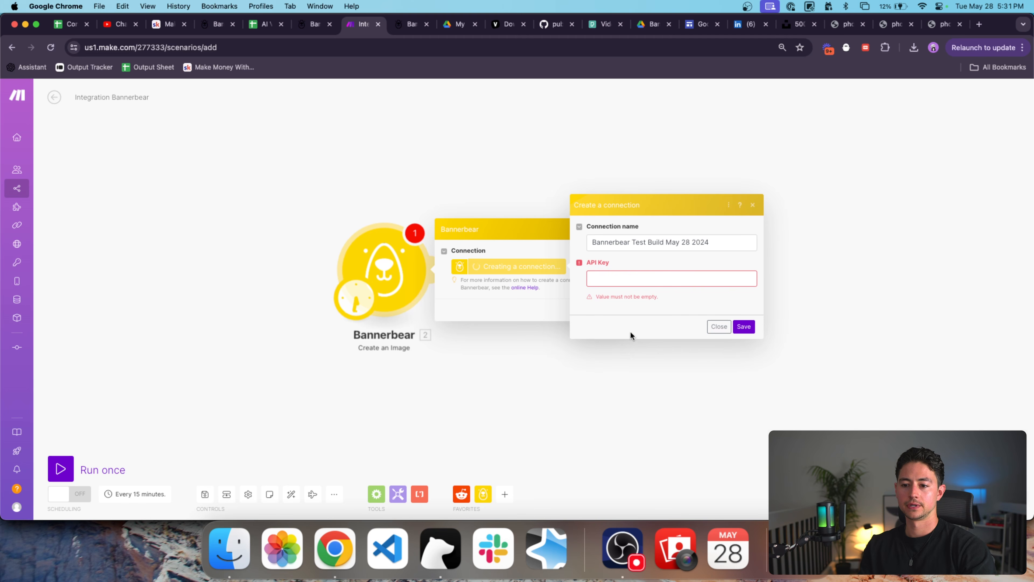
# Close the Bannerbear API docs and search the template page for 'api'.
pyautogui.click(309, 29)
pyautogui.scroll(1, 468, 167)
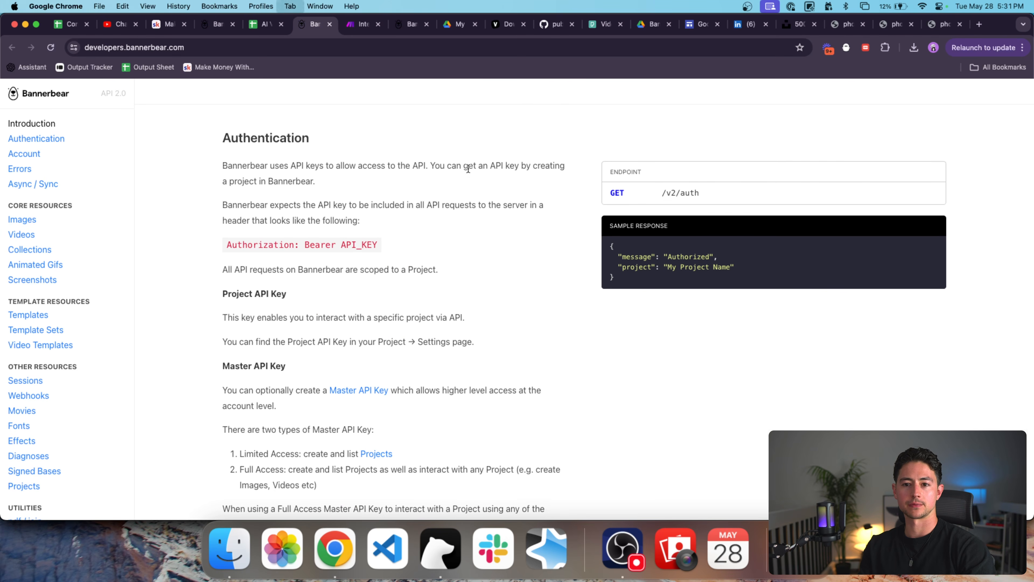
pyautogui.hotkey('ctrl', 'Tab')
pyautogui.hotkey('ctrl', 'shift', 'Tab')
pyautogui.scroll(5, 421, 195)
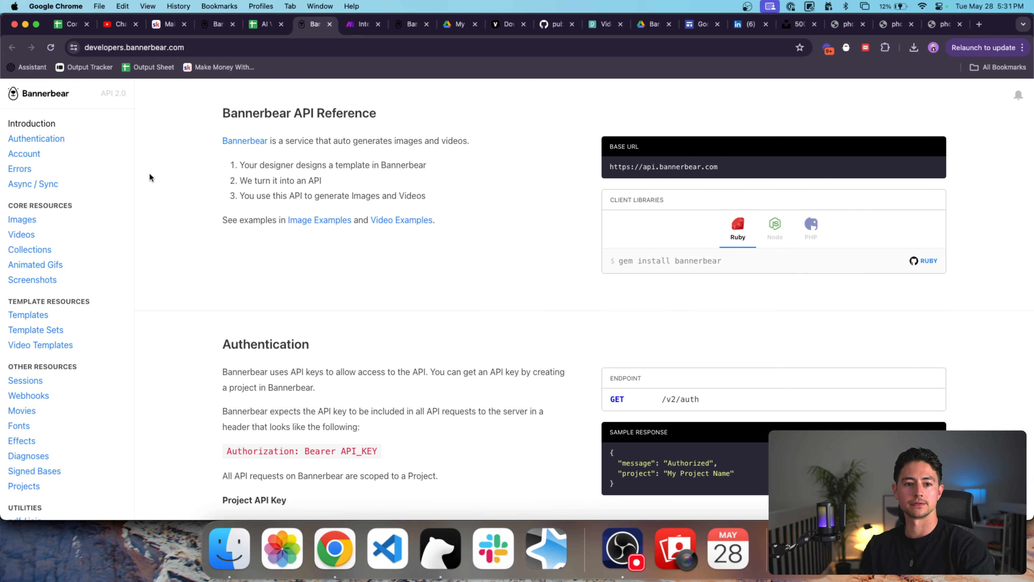
pyautogui.press('super+w')
pyautogui.click(219, 29)
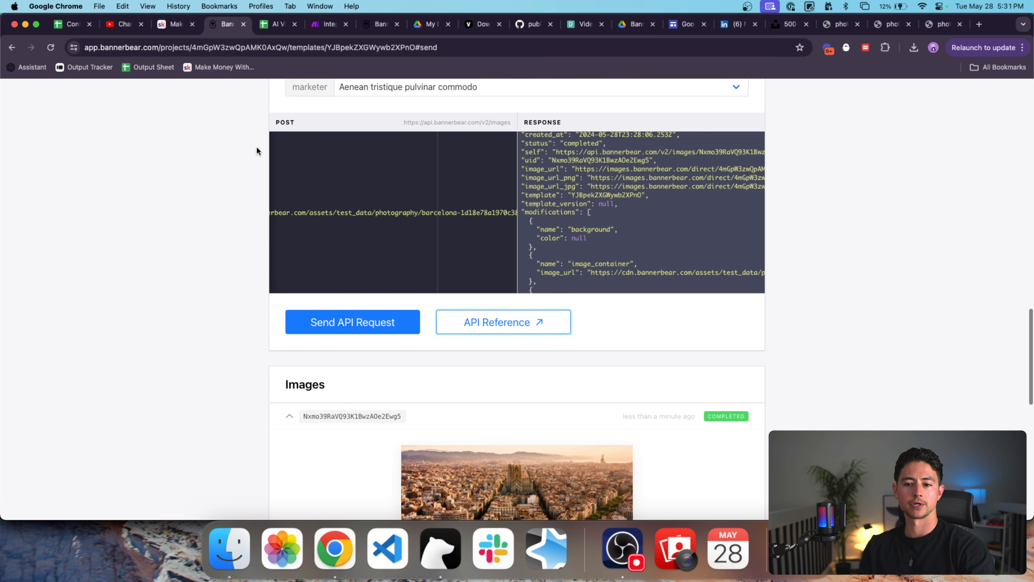
pyautogui.scroll(-10, 256, 146)
pyautogui.scroll(-2, 256, 146)
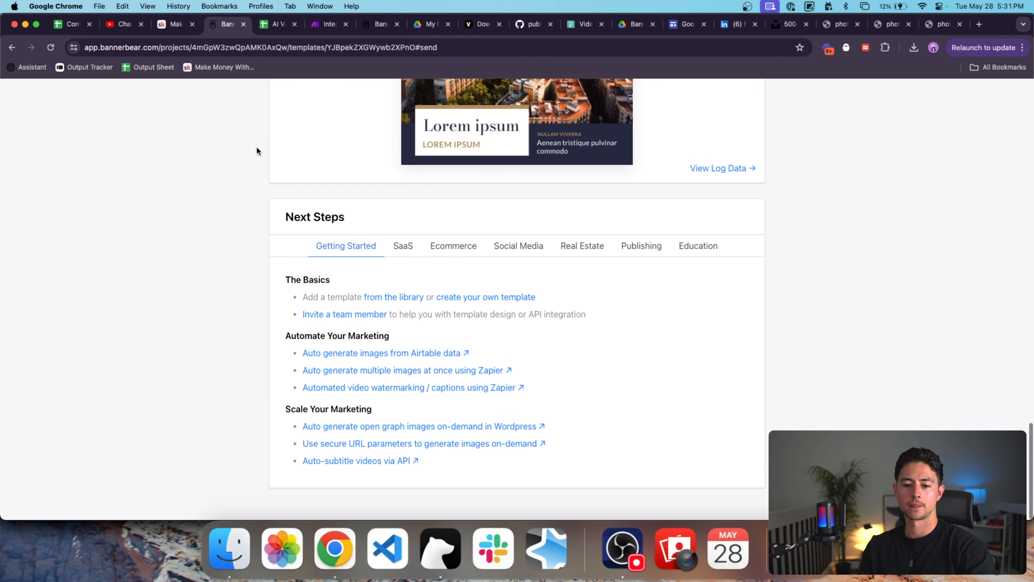
pyautogui.press('super+f')
pyautogui.write('api')
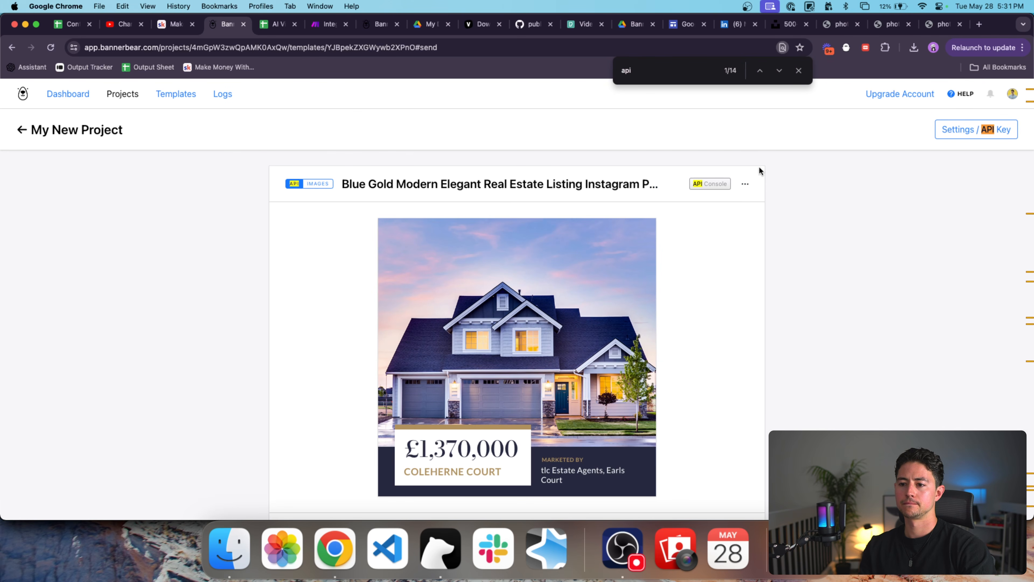
# Open the project settings in a new tab and copy the Project API Key.
pyautogui.click(746, 184)
pyautogui.keyDown('super'); pyautogui.click(957, 133); pyautogui.keyUp('super')
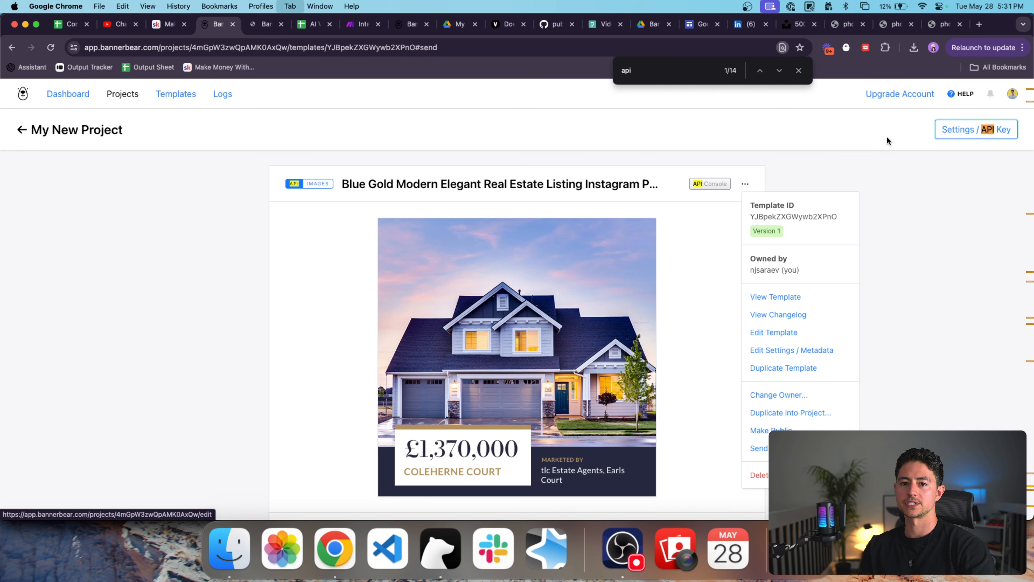
pyautogui.hotkey('ctrl', 'Tab')
pyautogui.scroll(-1, 465, 284)
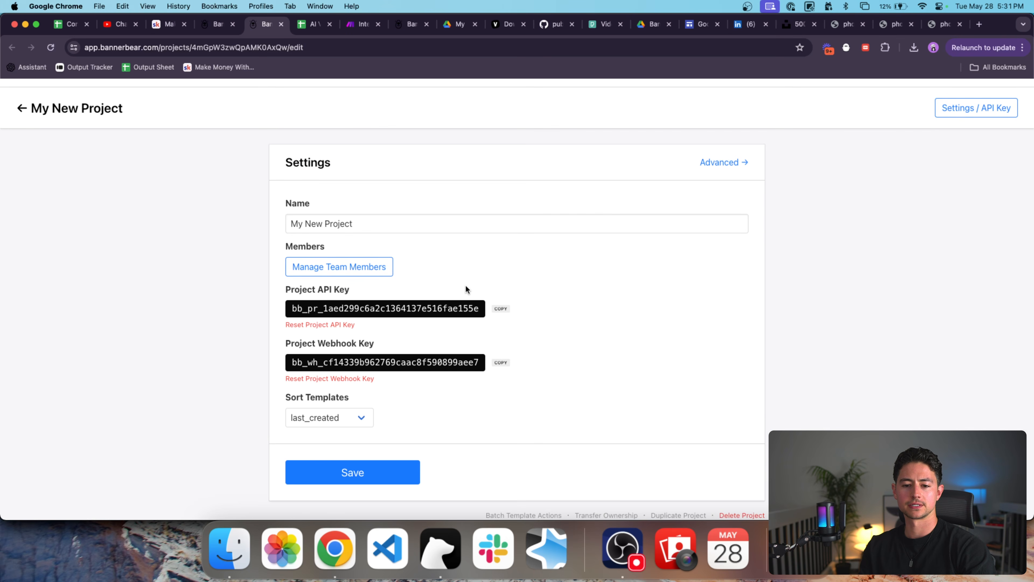
pyautogui.doubleClick(418, 311)
pyautogui.press('super+c')
pyautogui.scroll(-1, 453, 379)
pyautogui.click(392, 473)
# Paste the project API key into Make's API Key field and save the connection.
pyautogui.hotkey('ctrl', 'Tab')
pyautogui.hotkey('ctrl', 'Tab')
pyautogui.click(704, 283)
pyautogui.press('super+v')
pyautogui.click(749, 319)
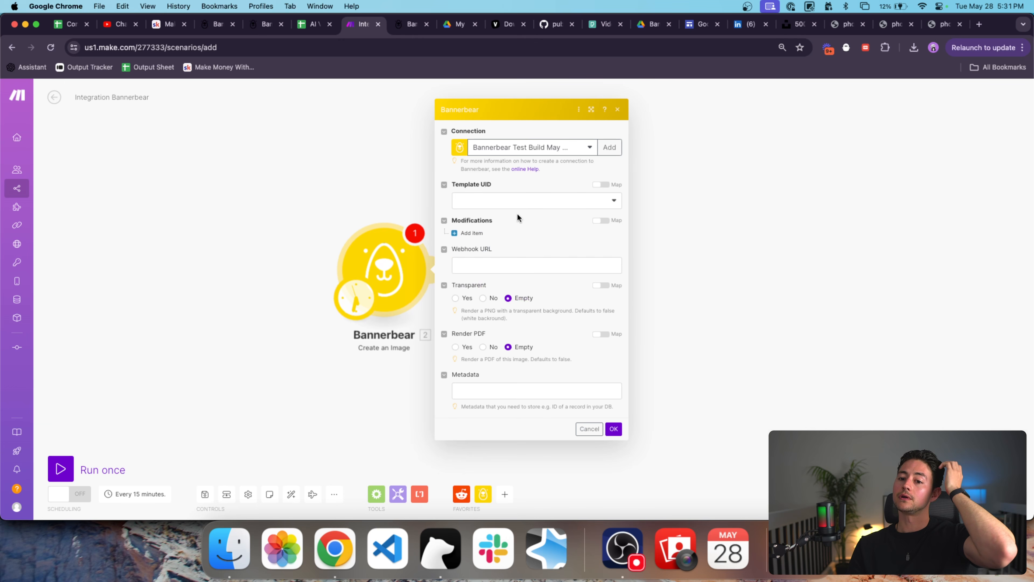
# Choose the Blue Gold Modern Elegant Real Estate Listing Instagram Post template and add a modification item.
pyautogui.click(501, 207)
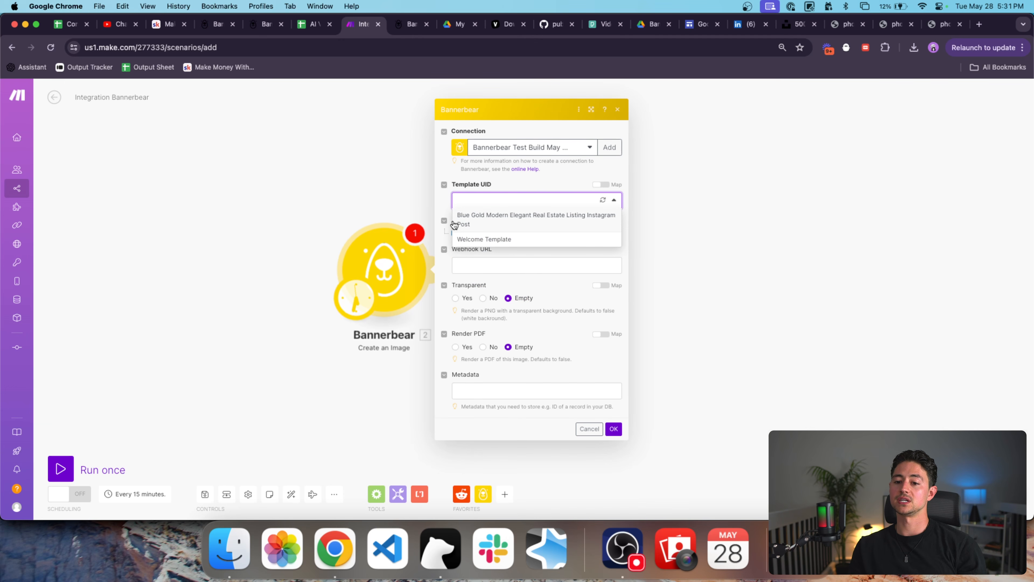
pyautogui.click(488, 221)
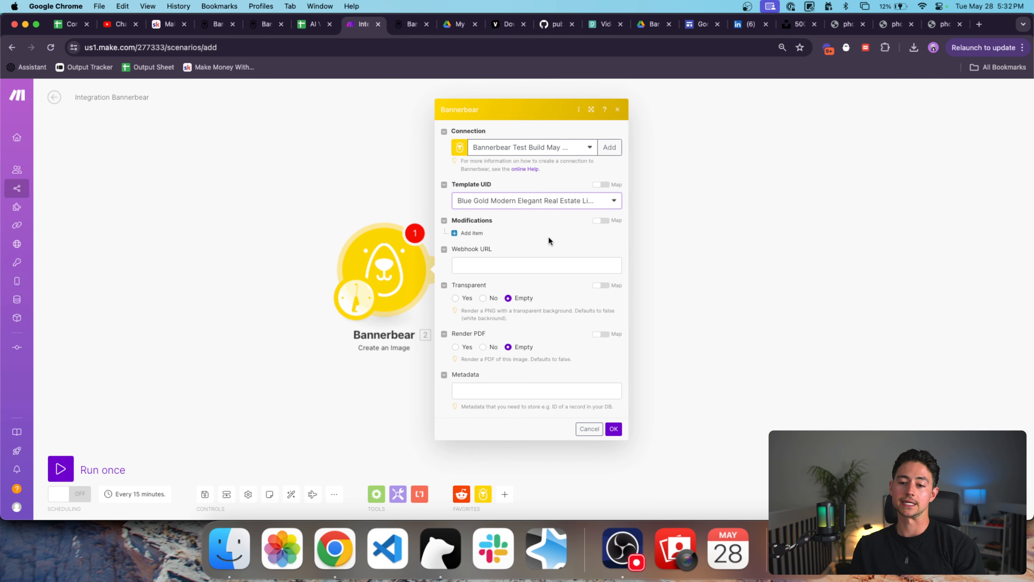
pyautogui.click(472, 233)
# Review the modification item's fields, including text alignment, image effect and anchor options, without changing them.
pyautogui.click(532, 338)
pyautogui.scroll(-3, 532, 338)
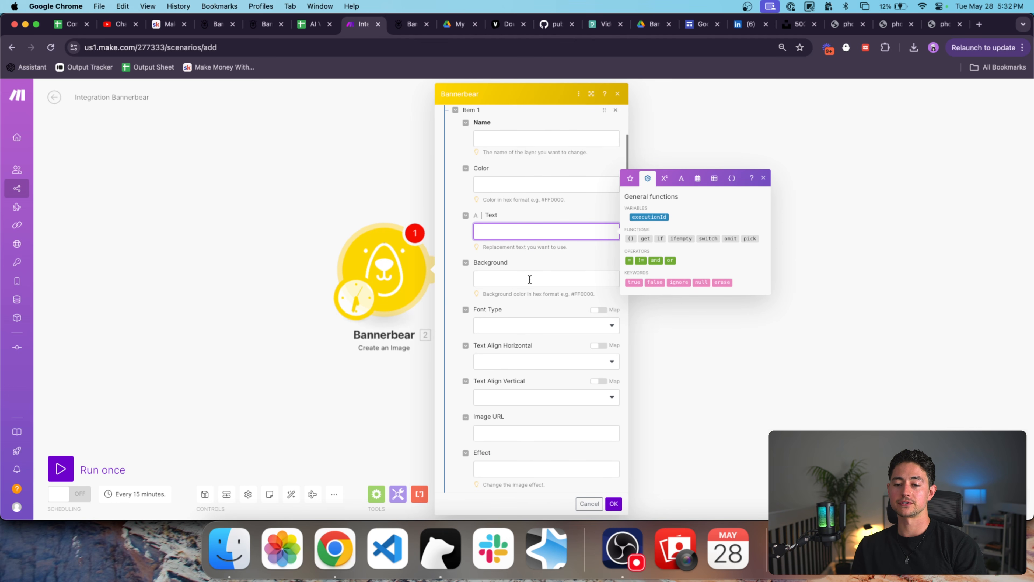
pyautogui.scroll(-5, 529, 279)
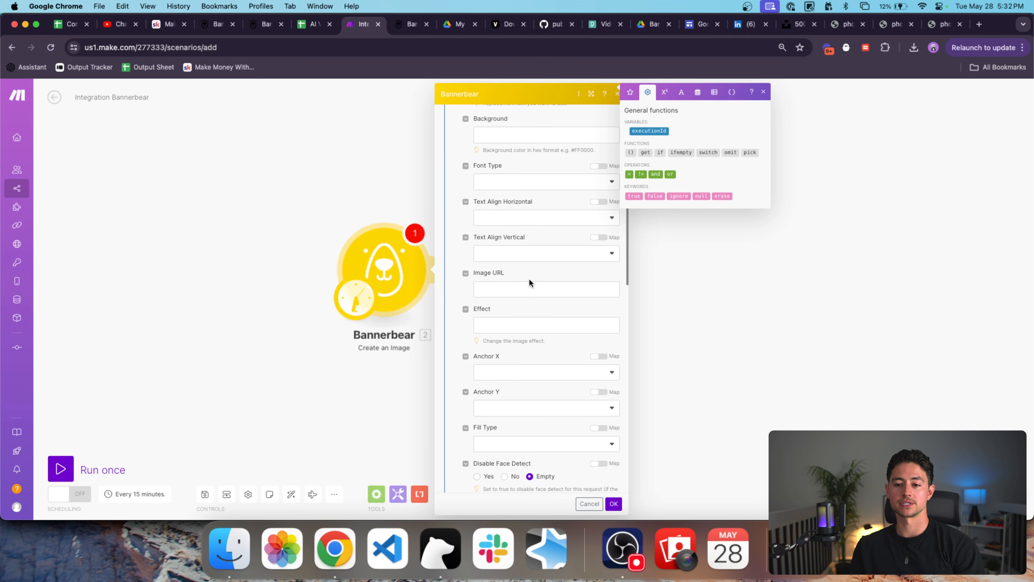
pyautogui.click(523, 218)
pyautogui.click(525, 220)
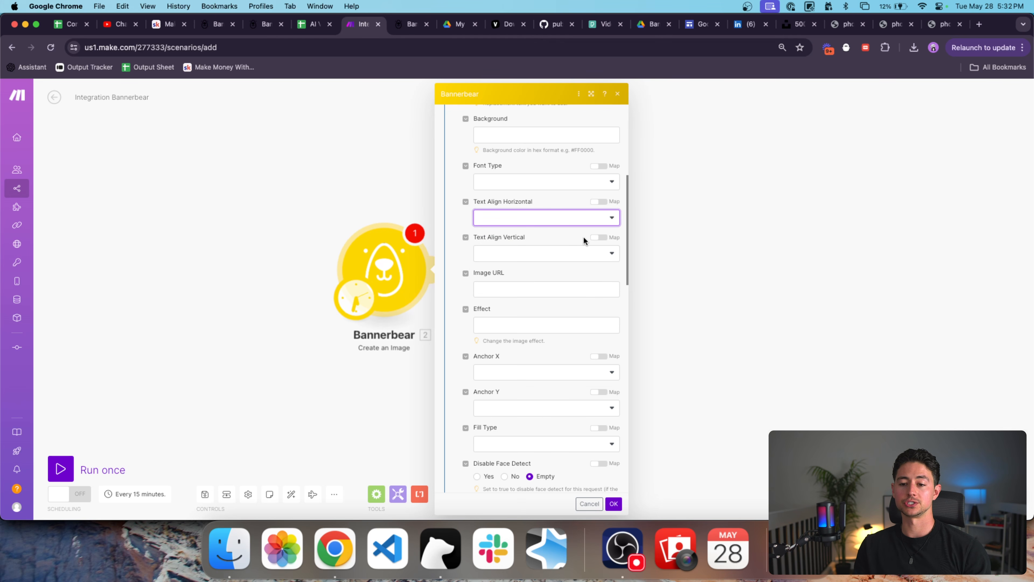
pyautogui.scroll(-2, 622, 295)
pyautogui.click(500, 281)
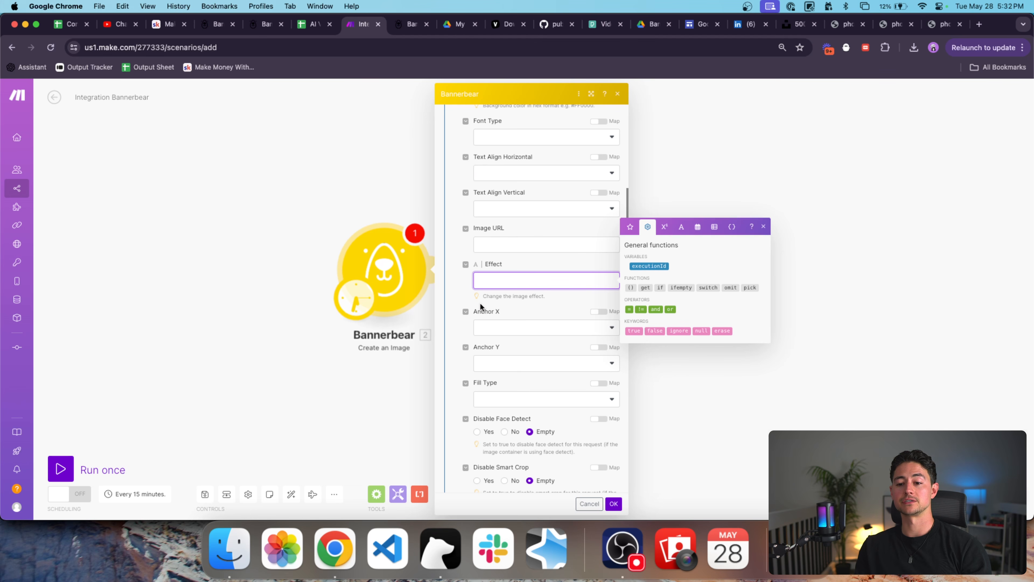
pyautogui.scroll(-4, 512, 312)
pyautogui.click(526, 243)
pyautogui.click(526, 243)
# Delete the empty modification Item 1.
pyautogui.scroll(-3, 542, 279)
pyautogui.scroll(-3, 605, 259)
pyautogui.scroll(-20, 544, 157)
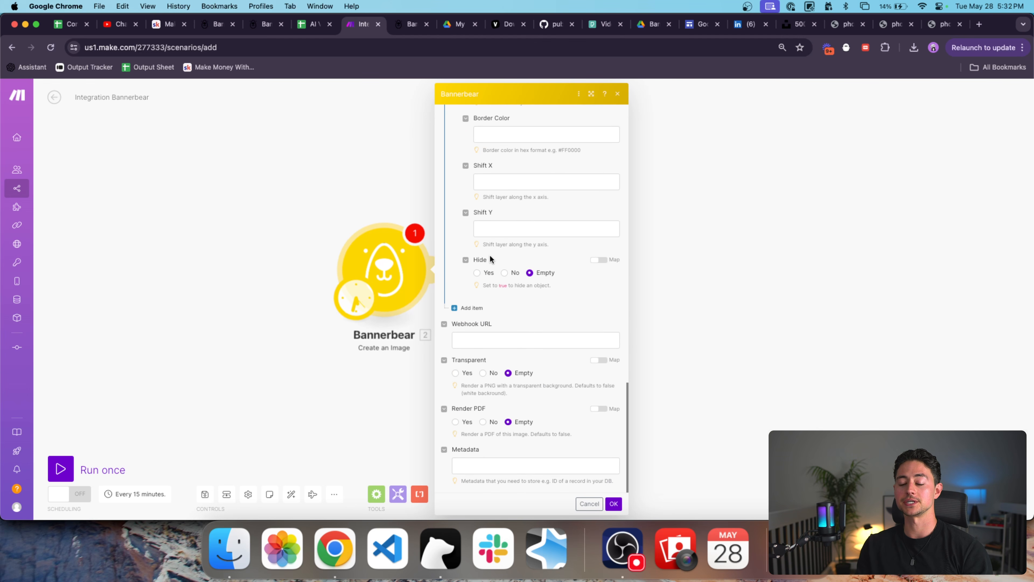
pyautogui.scroll(20, 470, 284)
pyautogui.scroll(10, 530, 283)
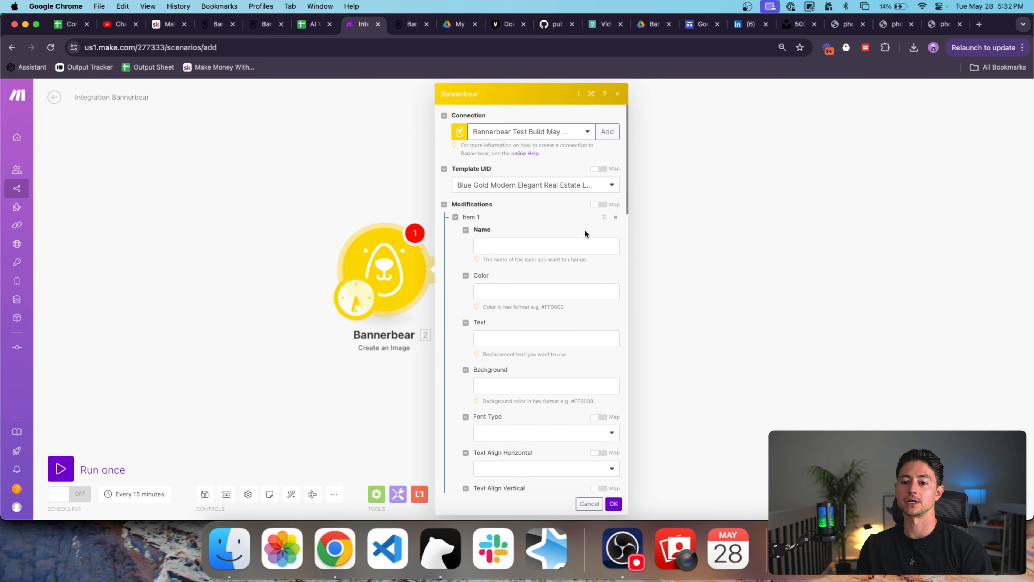
pyautogui.click(616, 220)
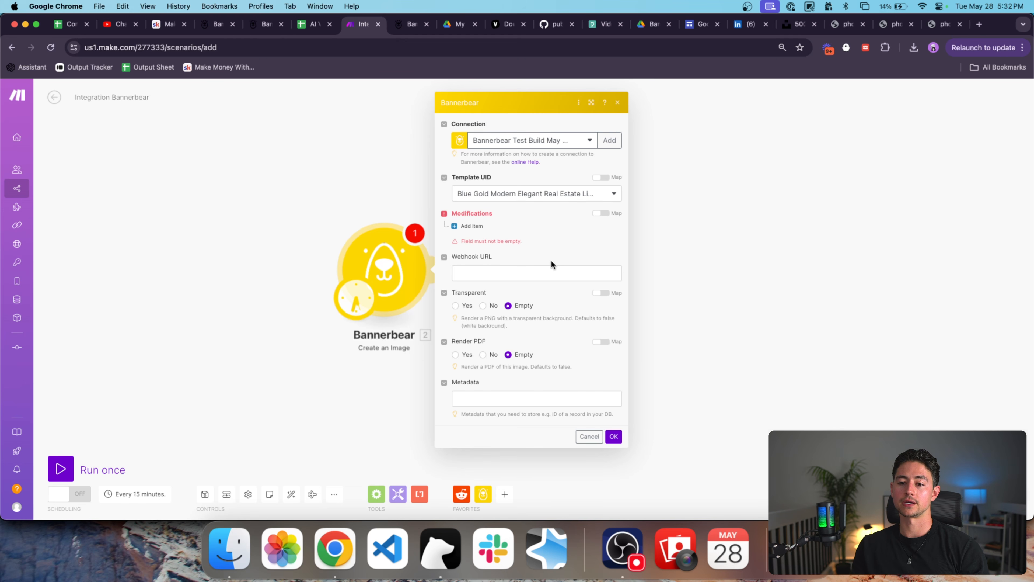
# Discard the unfinished settings, reopen the module and select the blue and gold real estate template.
pyautogui.click(586, 436)
pyautogui.click(383, 269)
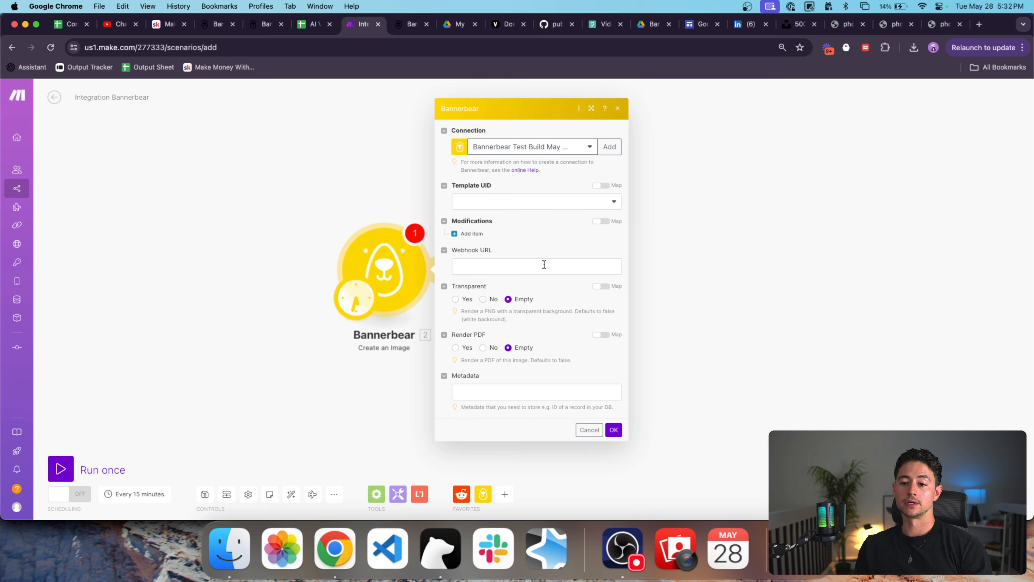
pyautogui.click(474, 203)
pyautogui.click(508, 218)
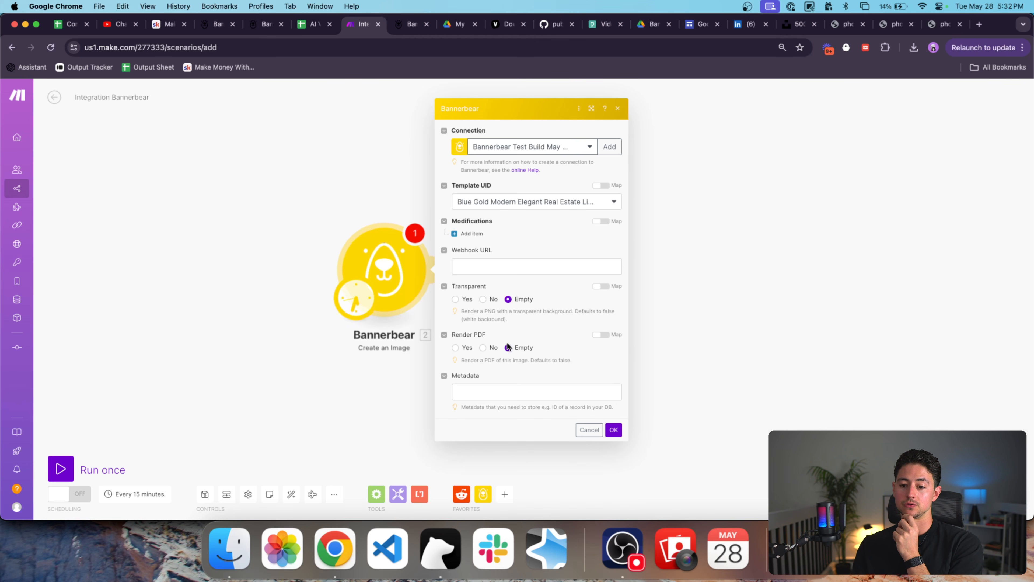
# Add one empty layer modification item and close the module settings.
pyautogui.click(538, 388)
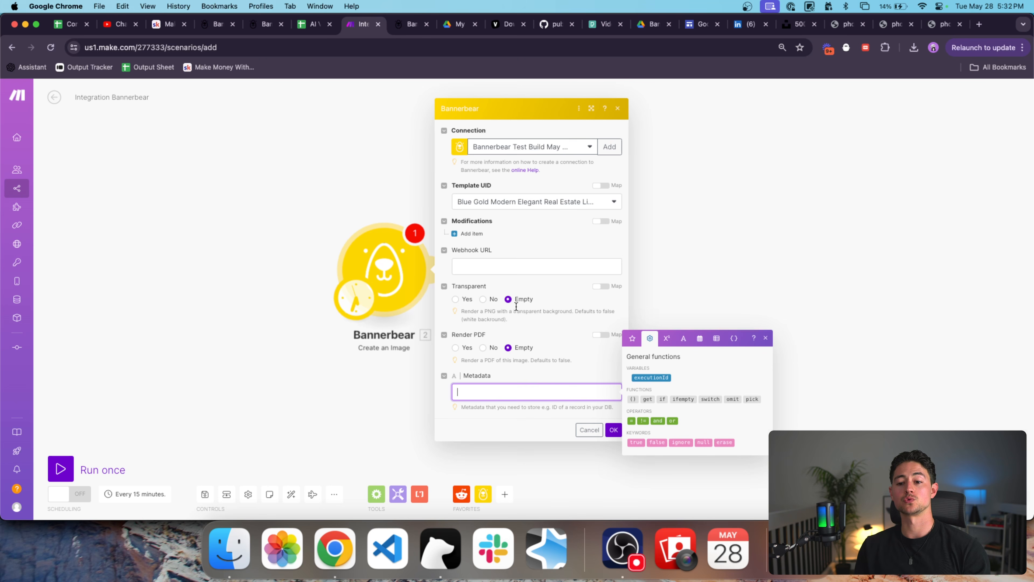
pyautogui.click(497, 263)
pyautogui.click(470, 234)
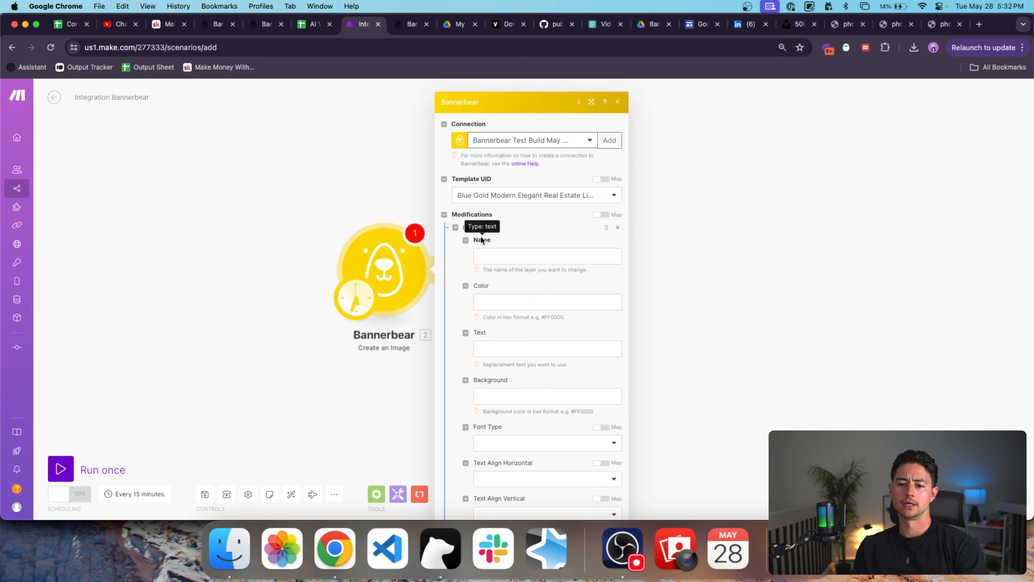
pyautogui.scroll(-5, 526, 247)
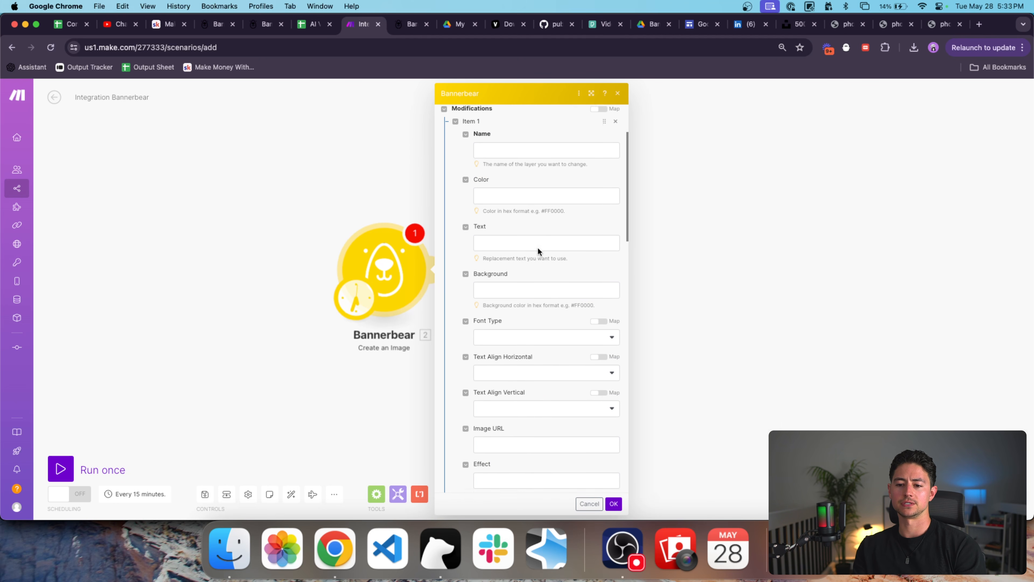
pyautogui.scroll(-3, 526, 245)
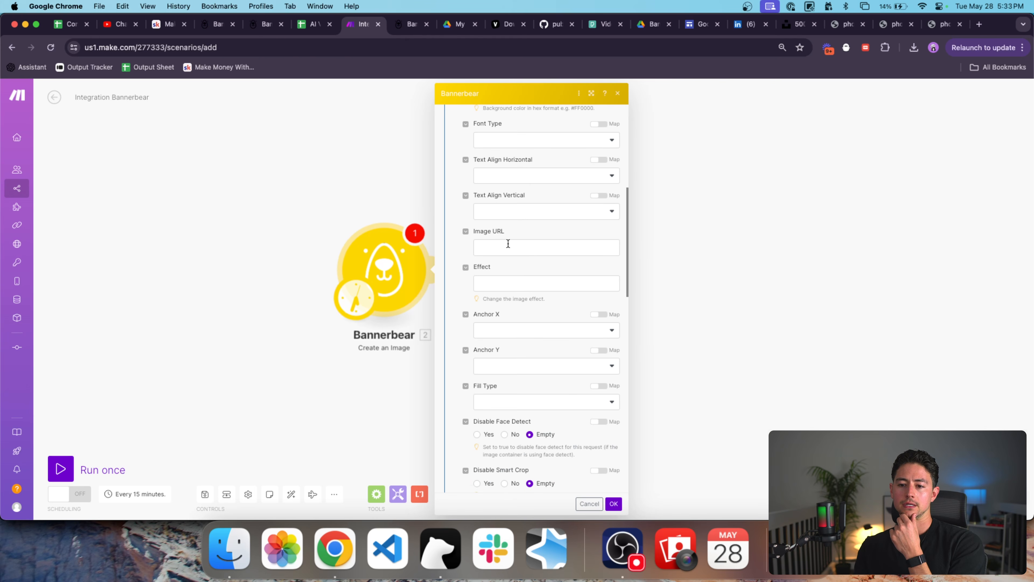
pyautogui.click(519, 245)
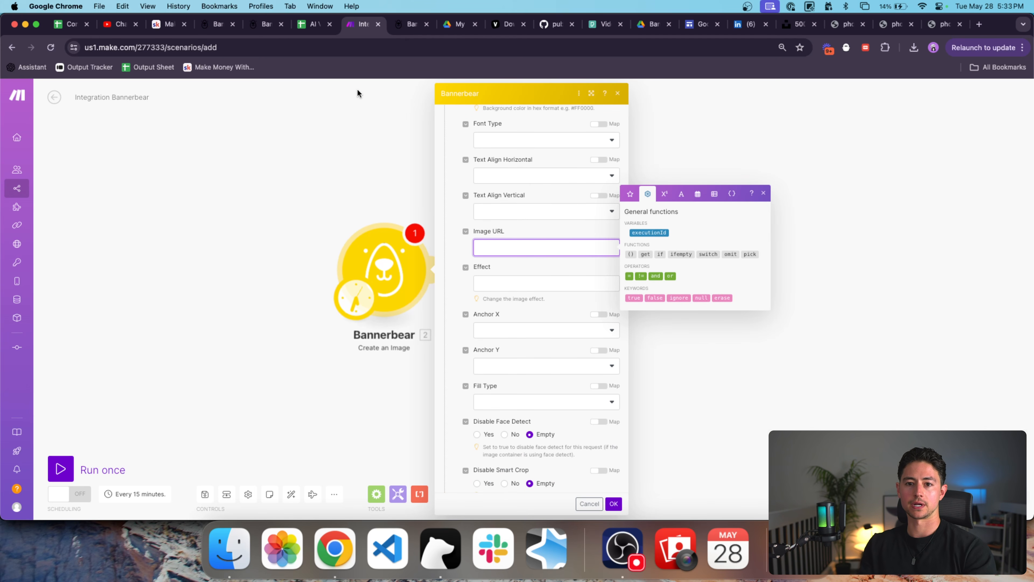
pyautogui.click(360, 119)
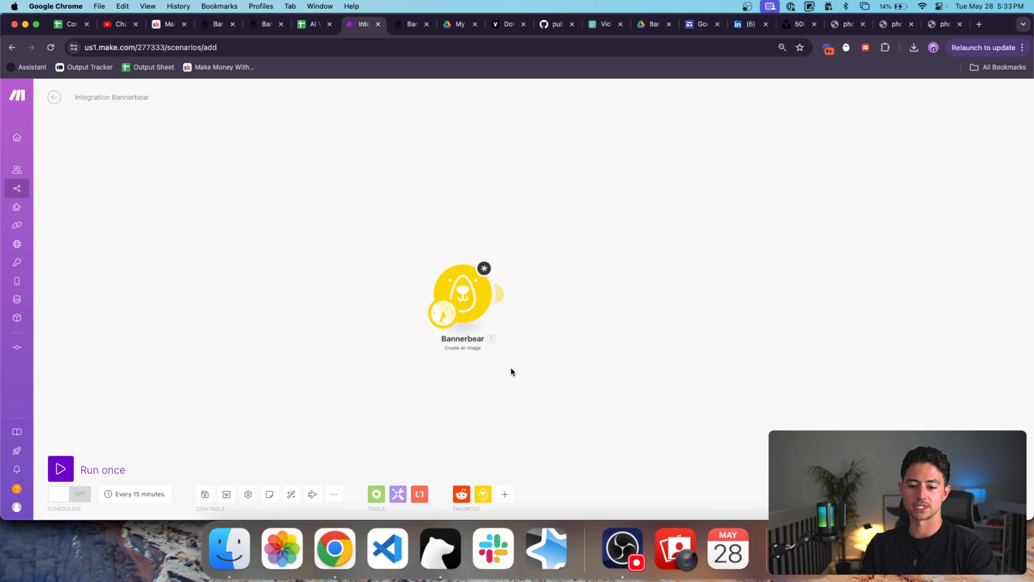
# Add a Google Sheets Search Rows module left of Bannerbear and make it the starting trigger.
pyautogui.click(505, 495)
pyautogui.write('sheet')
pyautogui.click(557, 277)
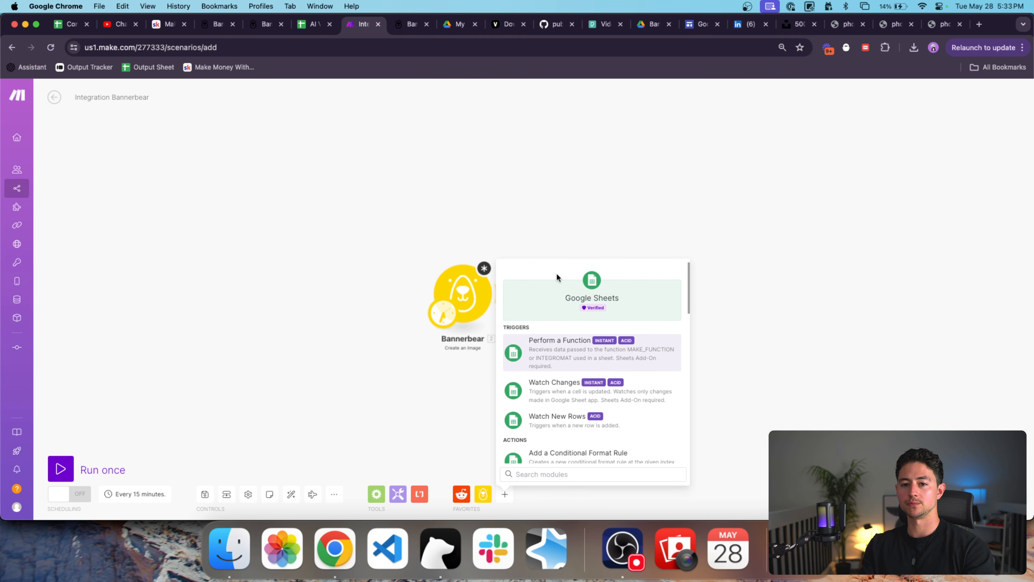
pyautogui.scroll(-1, 586, 384)
pyautogui.scroll(-2, 586, 384)
pyautogui.write('search')
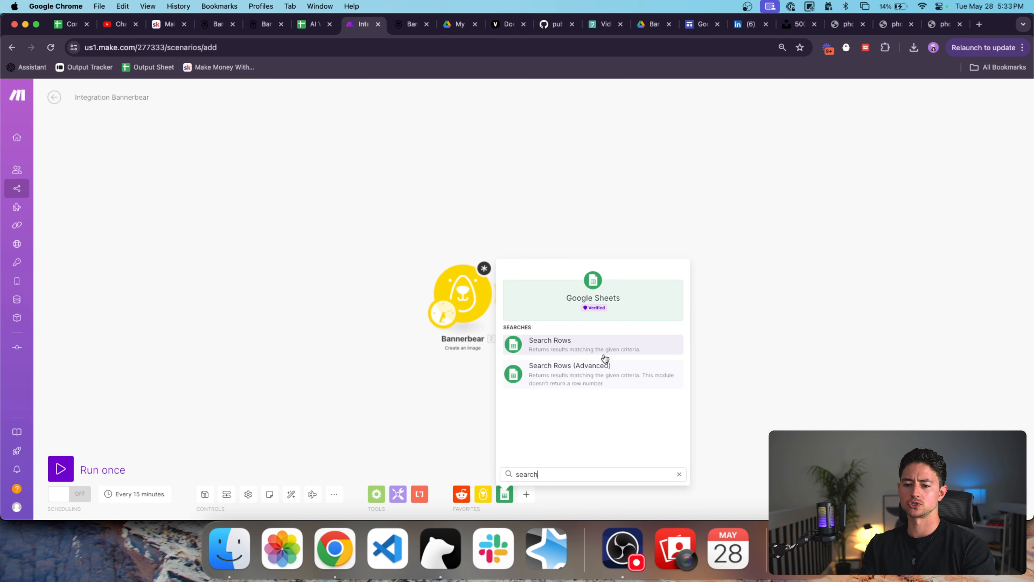
pyautogui.click(603, 350)
pyautogui.moveTo(606, 352); pyautogui.dragTo(355, 298)
pyautogui.moveTo(441, 314); pyautogui.dragTo(326, 300)
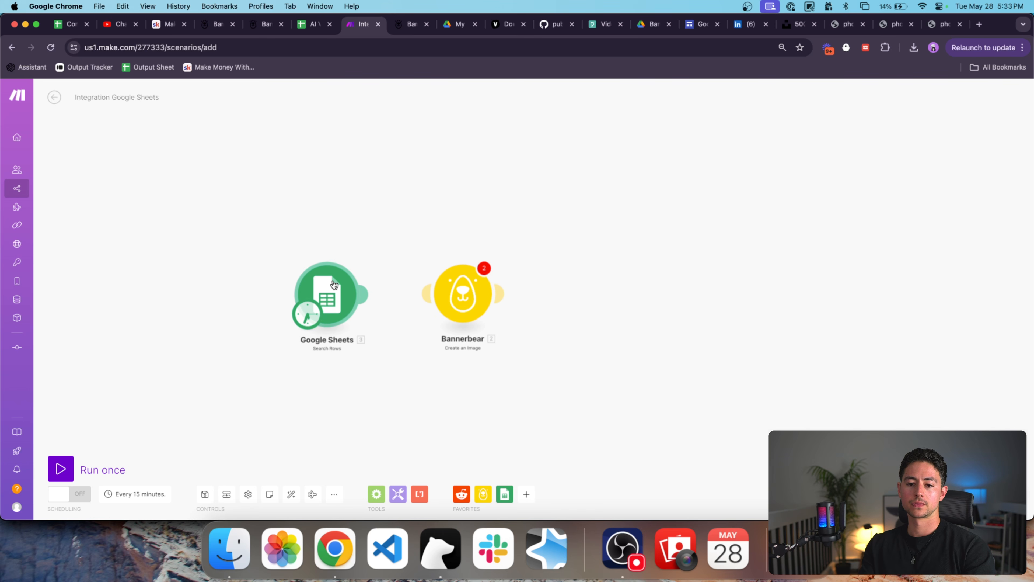
# Check the AI Video Content Calendar spreadsheet at cell A5, then return to Make.
pyautogui.click(315, 35)
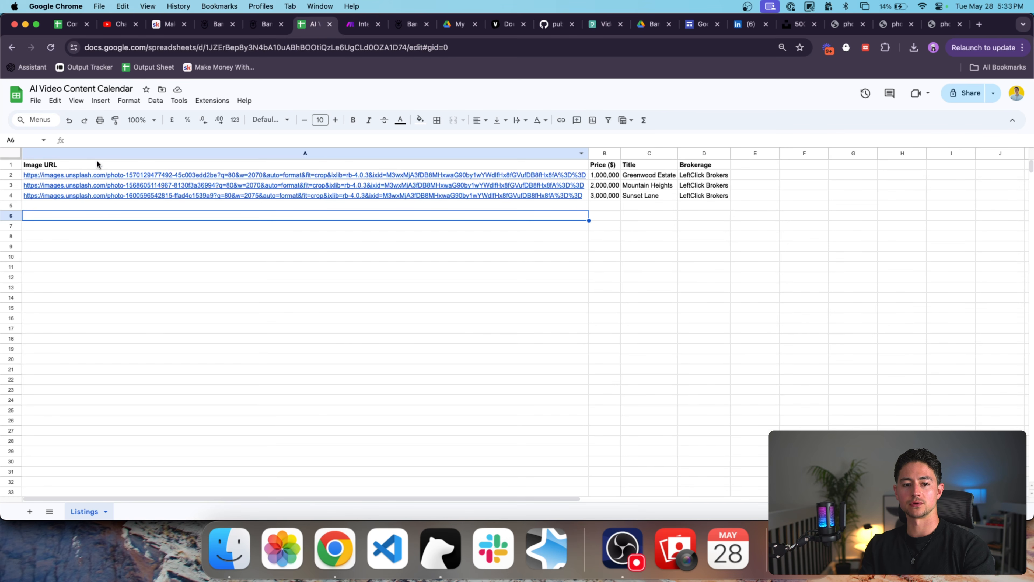
pyautogui.click(124, 206)
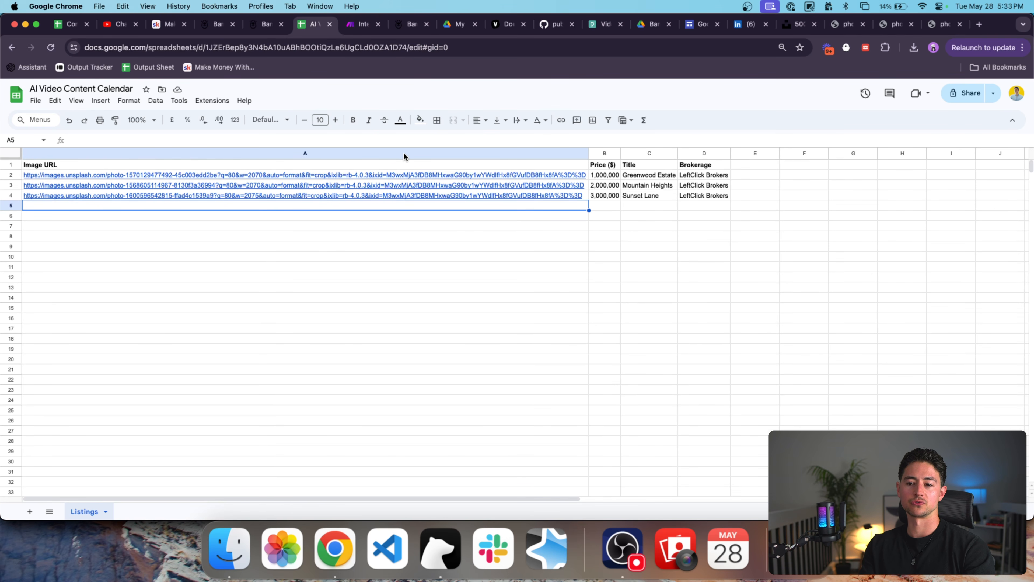
pyautogui.hotkey('ctrl', 'Tab')
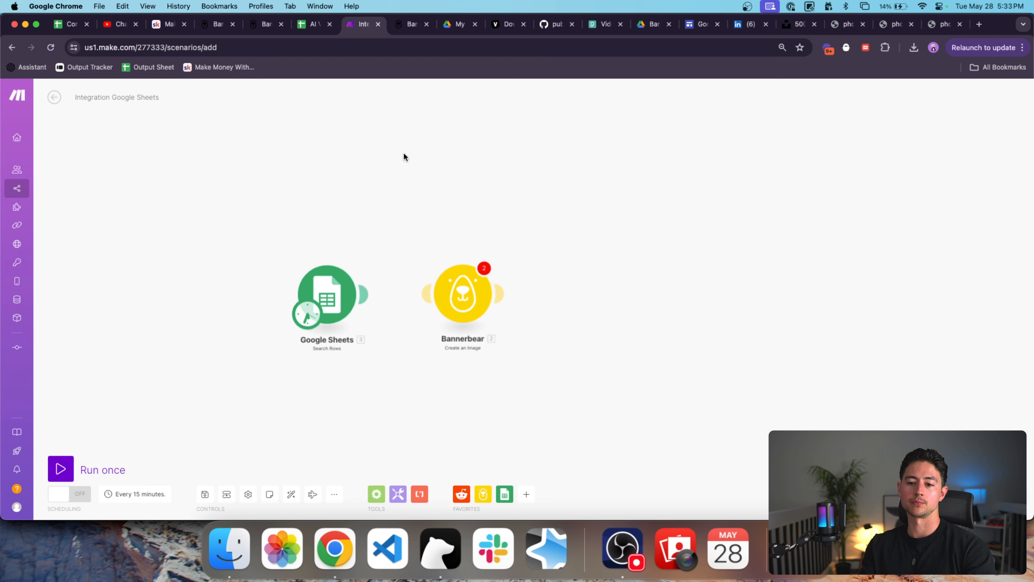
# Link Google Sheets to Bannerbear and target the AI Video Content Calendar spreadsheet's Listings sheet.
pyautogui.moveTo(363, 294); pyautogui.dragTo(427, 294)
pyautogui.click(346, 295)
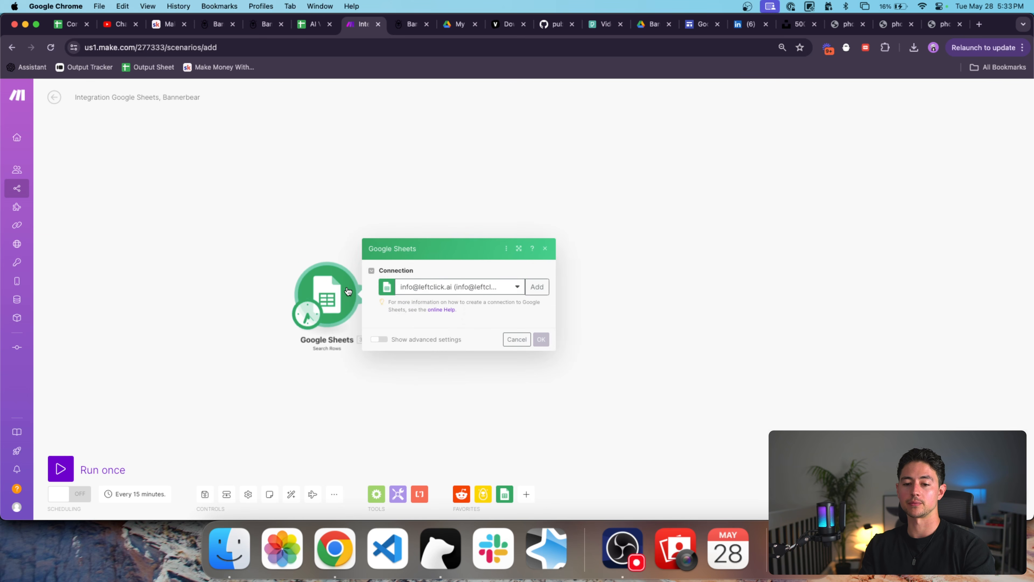
pyautogui.click(510, 245)
pyautogui.click(488, 292)
pyautogui.click(481, 328)
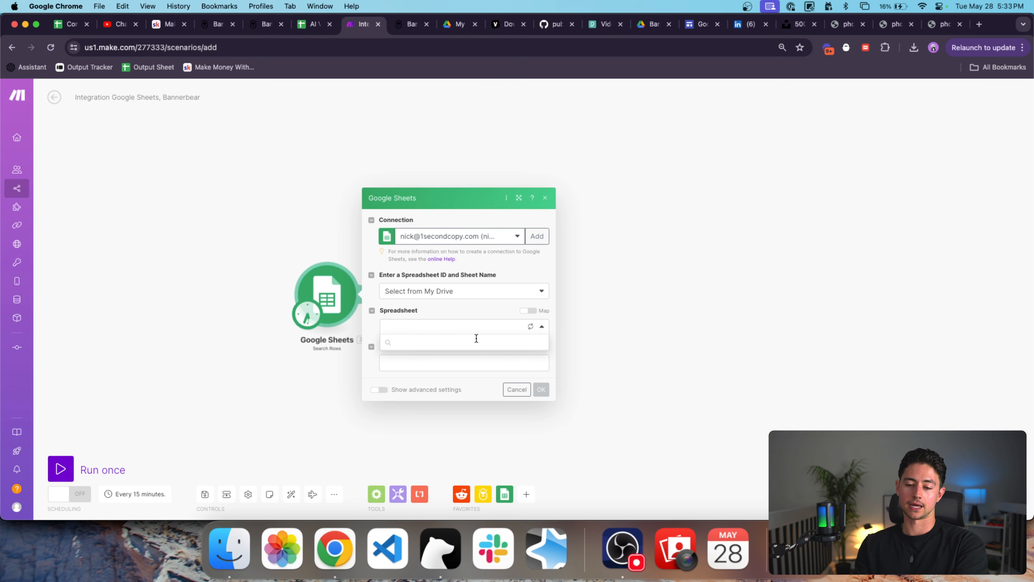
pyautogui.write('ai')
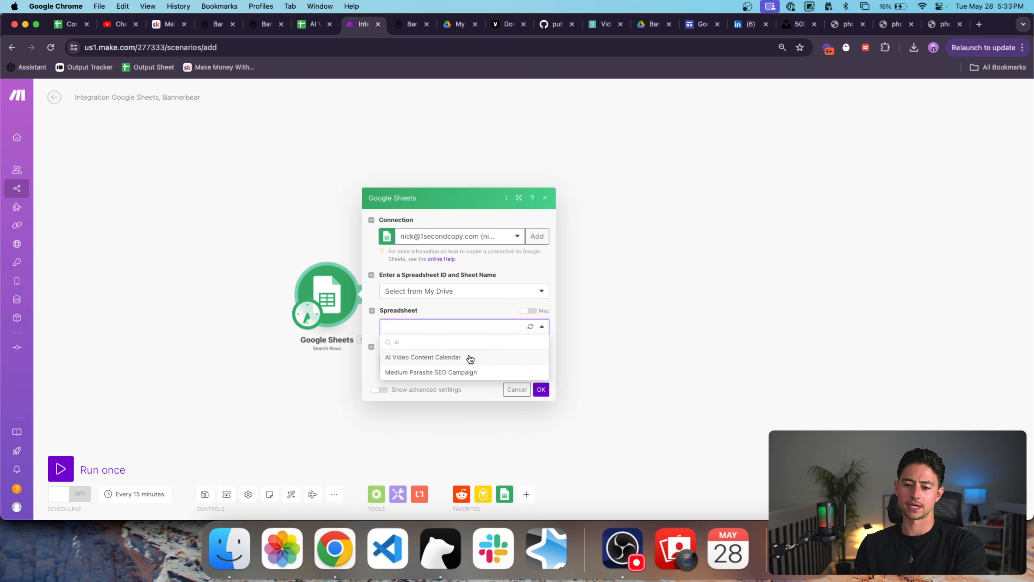
pyautogui.click(469, 355)
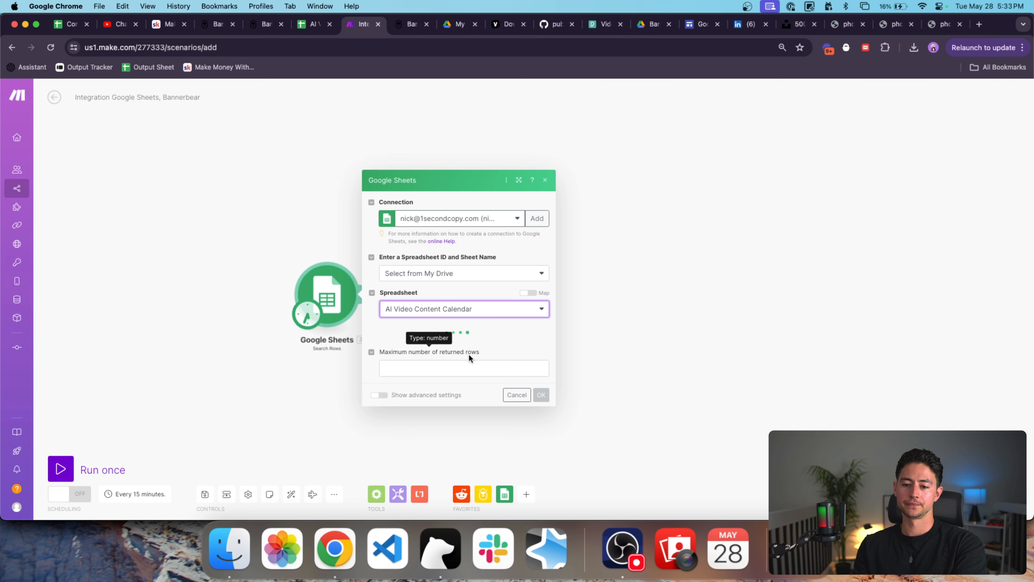
pyautogui.click(466, 351)
pyautogui.click(450, 359)
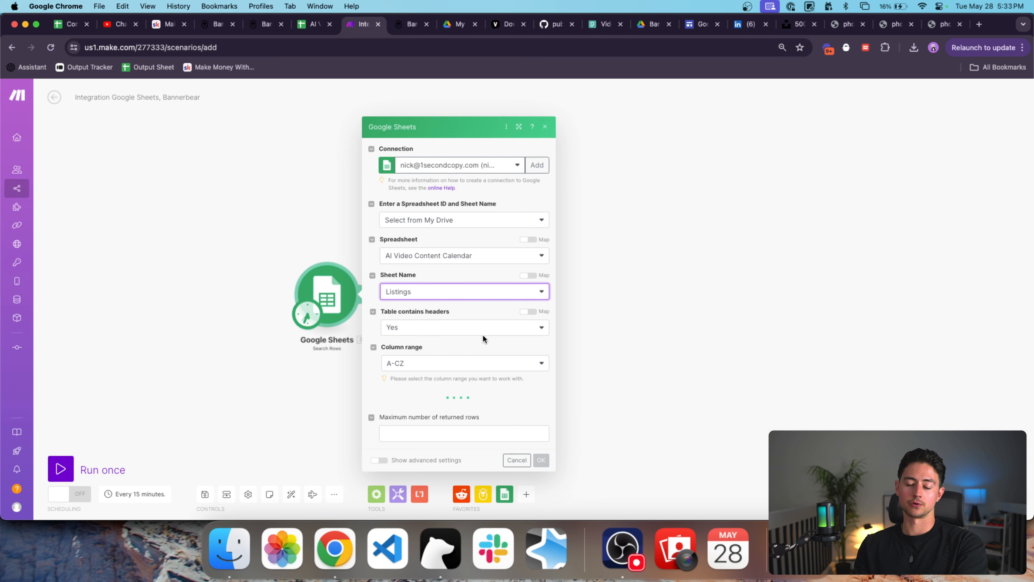
# Limit Search Rows to 1 returned row, confirm, and save the scenario.
pyautogui.scroll(-3, 488, 337)
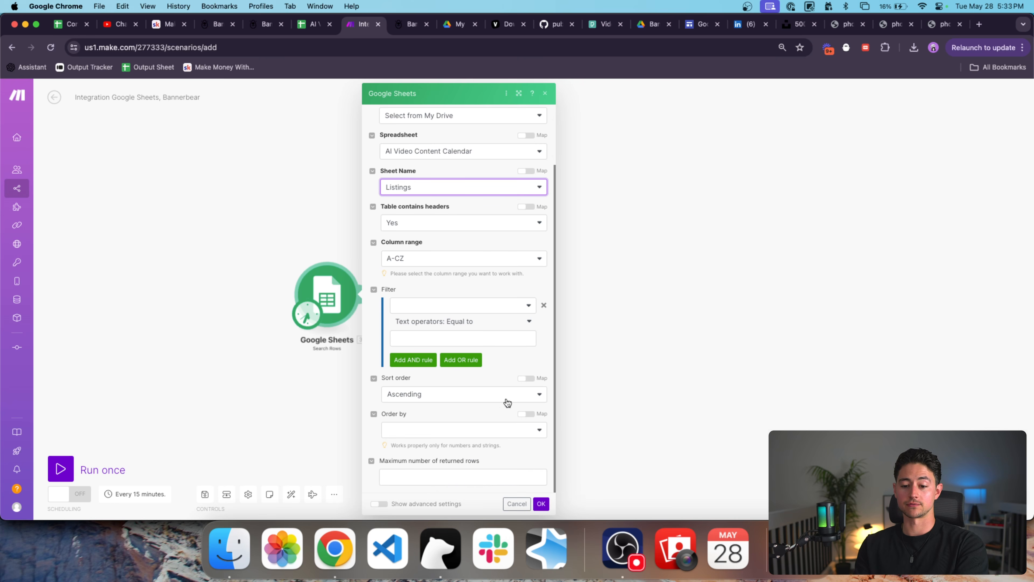
pyautogui.click(491, 474)
pyautogui.click(541, 504)
pyautogui.rightClick(319, 269)
pyautogui.click(365, 291)
pyautogui.click(606, 172)
pyautogui.click(317, 311)
pyautogui.click(313, 287)
# Remove the empty filter rule from the Search Rows module.
pyautogui.click(326, 290)
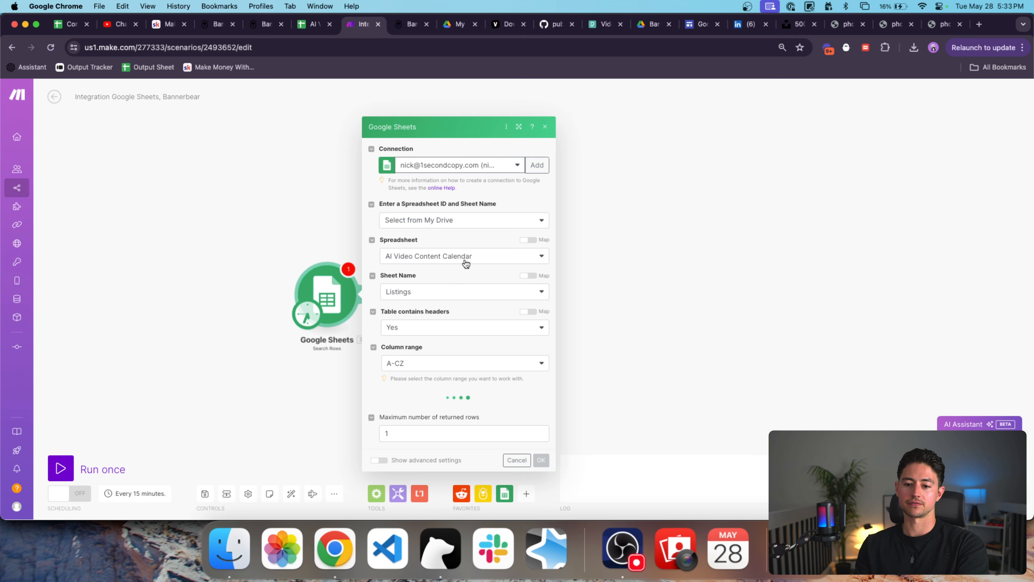
pyautogui.scroll(-3, 485, 277)
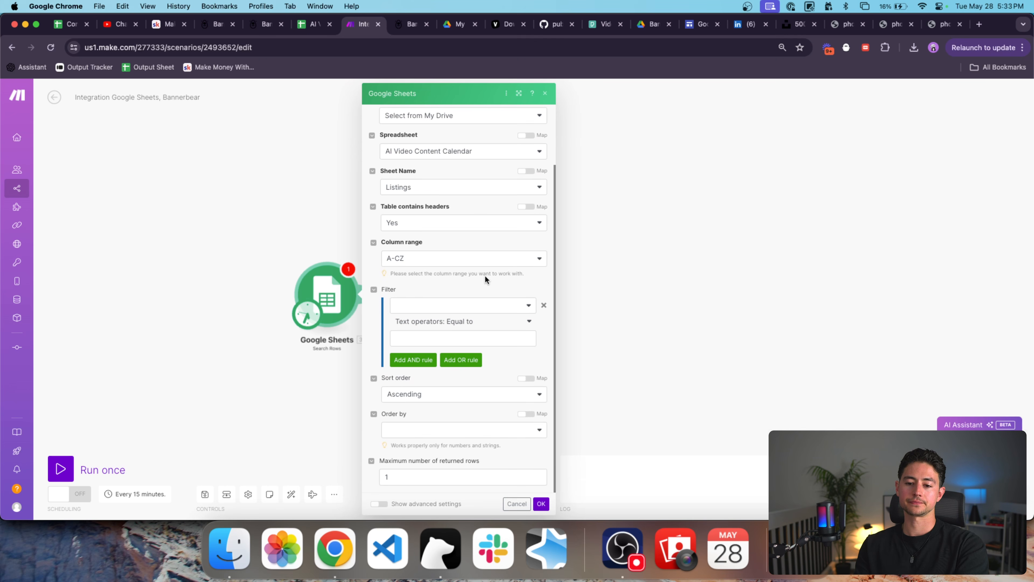
pyautogui.click(543, 305)
pyautogui.scroll(2, 482, 337)
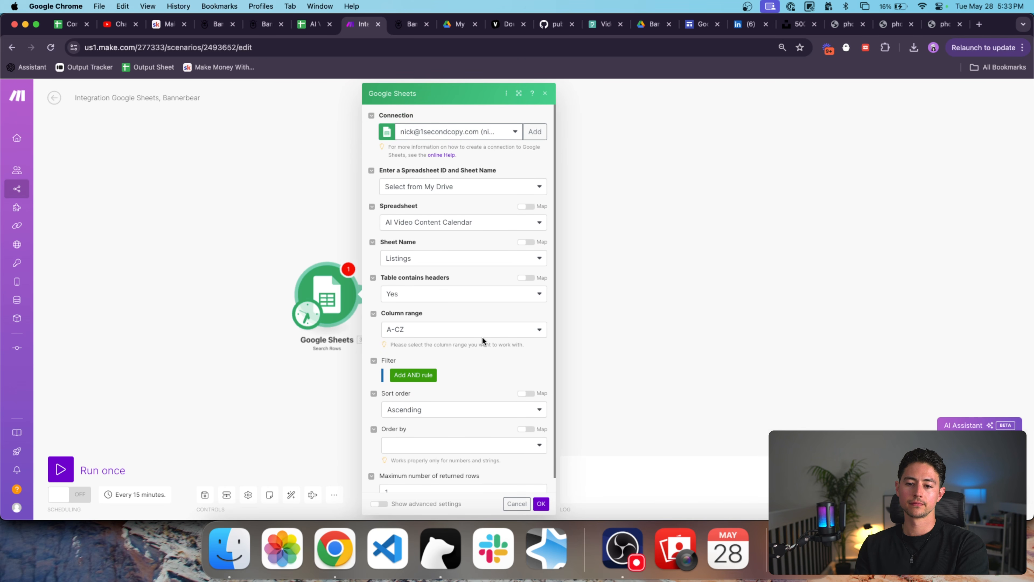
# Confirm the Google Sheets settings and run the scenario once.
pyautogui.click(541, 504)
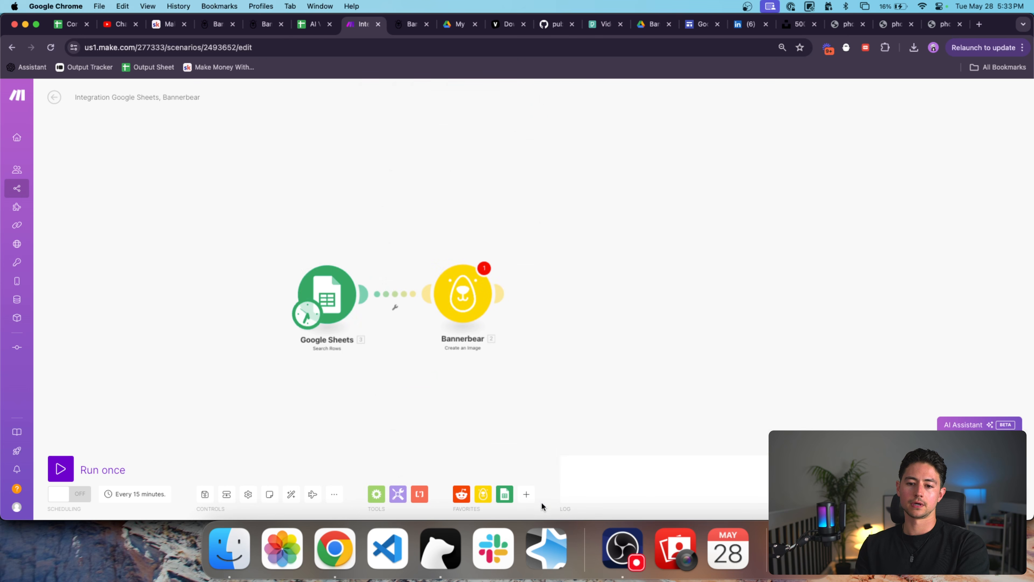
pyautogui.rightClick(322, 287)
pyautogui.click(350, 308)
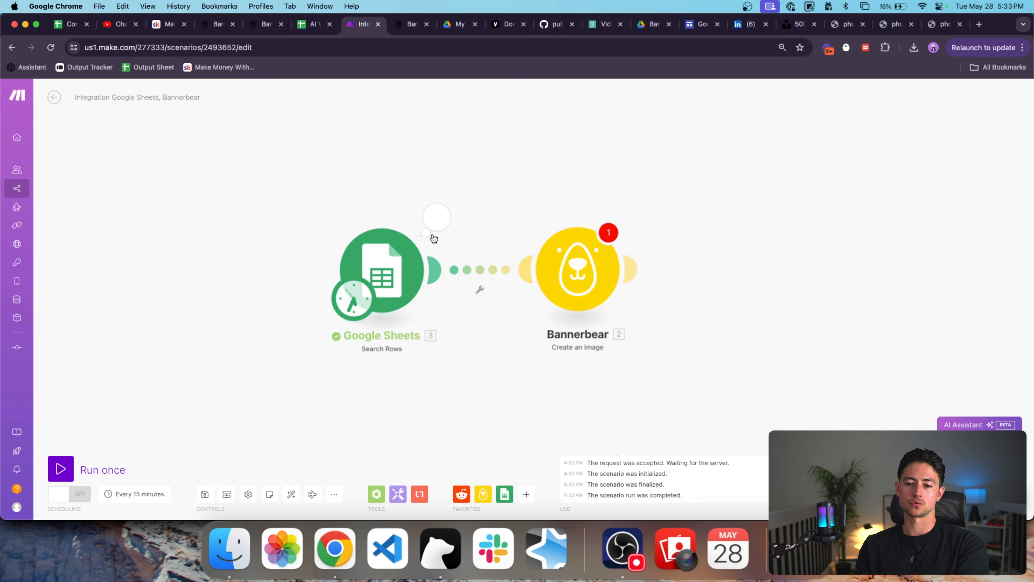
# Inspect the returned bundle and compare it with the Greenwood Estate row in the sheet.
pyautogui.click(436, 216)
pyautogui.moveTo(571, 305); pyautogui.dragTo(542, 265)
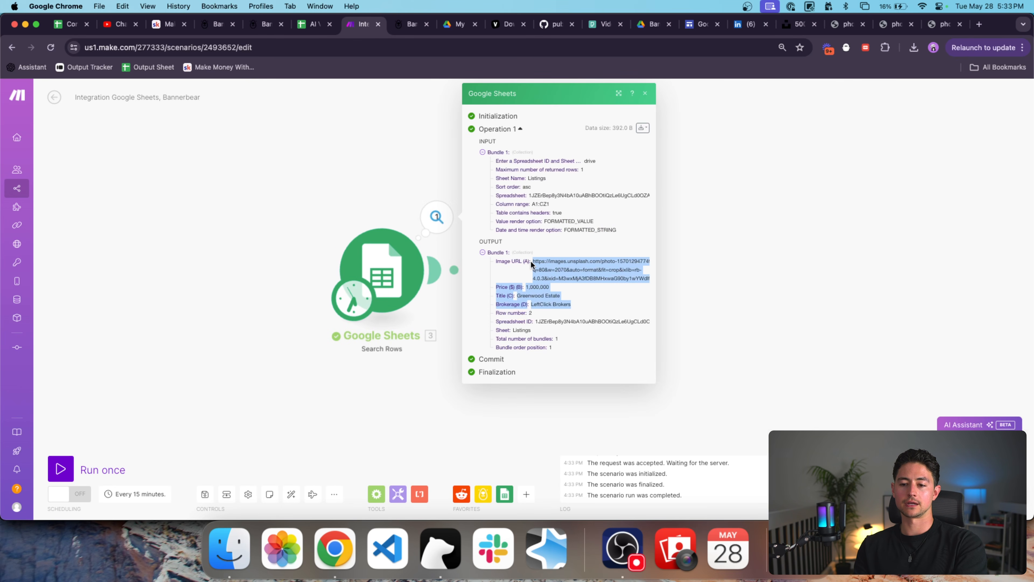
pyautogui.click(552, 269)
pyautogui.hotkey('ctrl', 'shift', 'Tab')
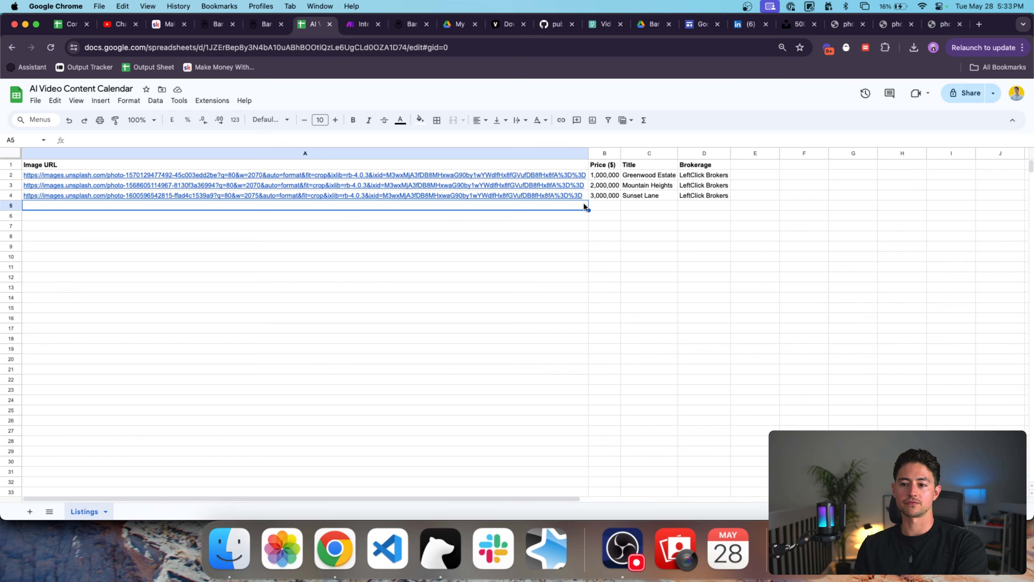
pyautogui.click(635, 176)
pyautogui.hotkey('ctrl', 'Tab')
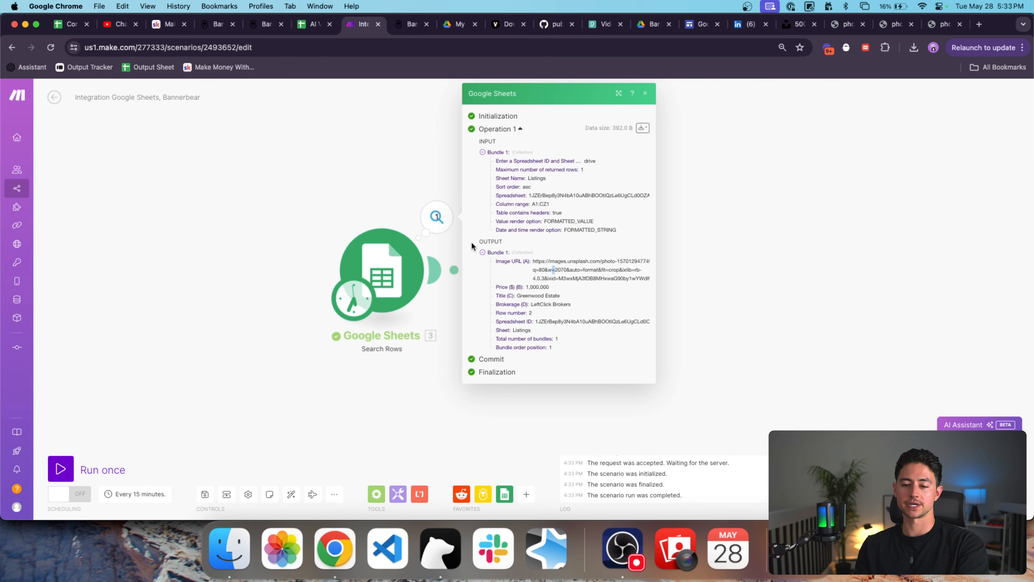
pyautogui.click(399, 197)
# Move Bannerbear closer to Google Sheets and open its settings to review the modification fields.
pyautogui.hscroll(2, 399, 196)
pyautogui.moveTo(490, 251); pyautogui.dragTo(473, 249)
pyautogui.rightClick(374, 274)
pyautogui.click(464, 272)
pyautogui.click(464, 272)
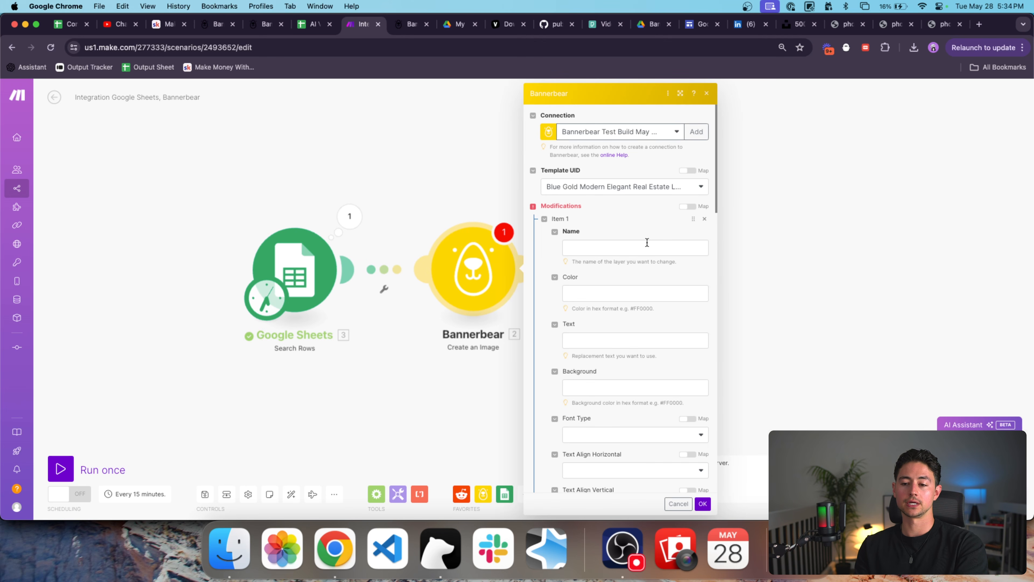
pyautogui.click(632, 249)
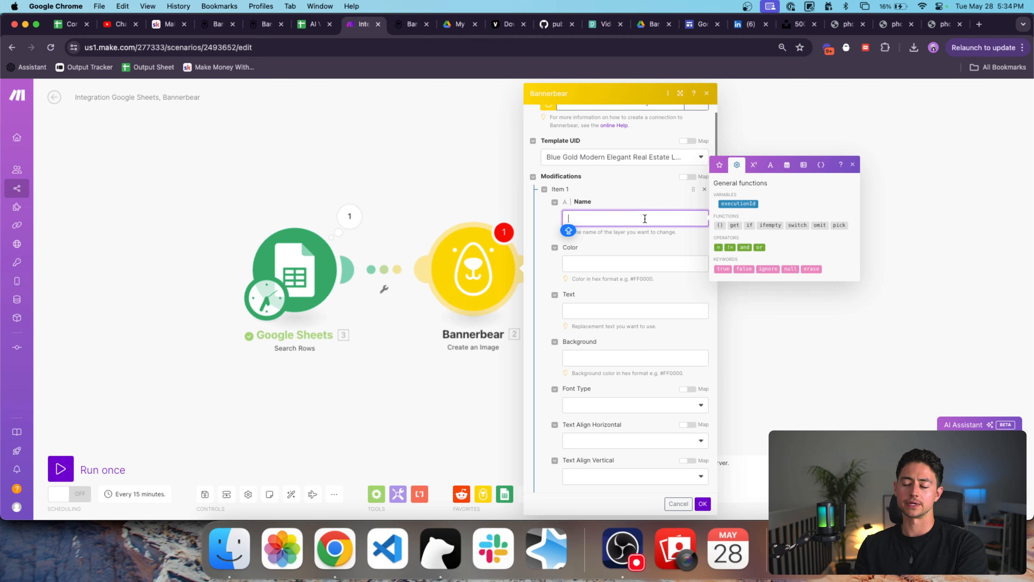
pyautogui.scroll(-10, 626, 245)
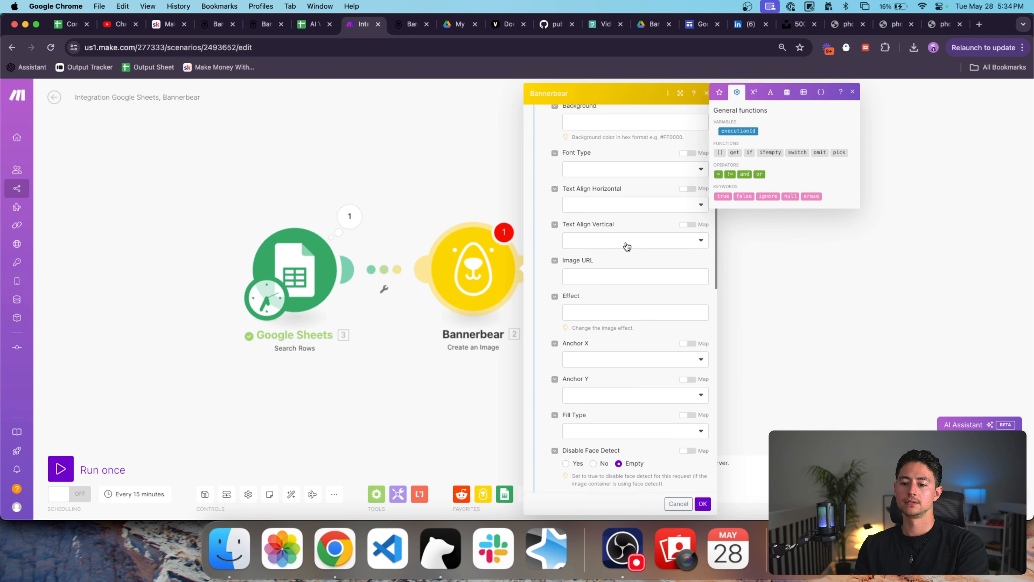
pyautogui.scroll(-10, 626, 245)
pyautogui.scroll(12, 626, 245)
pyautogui.scroll(10, 626, 245)
pyautogui.click(210, 25)
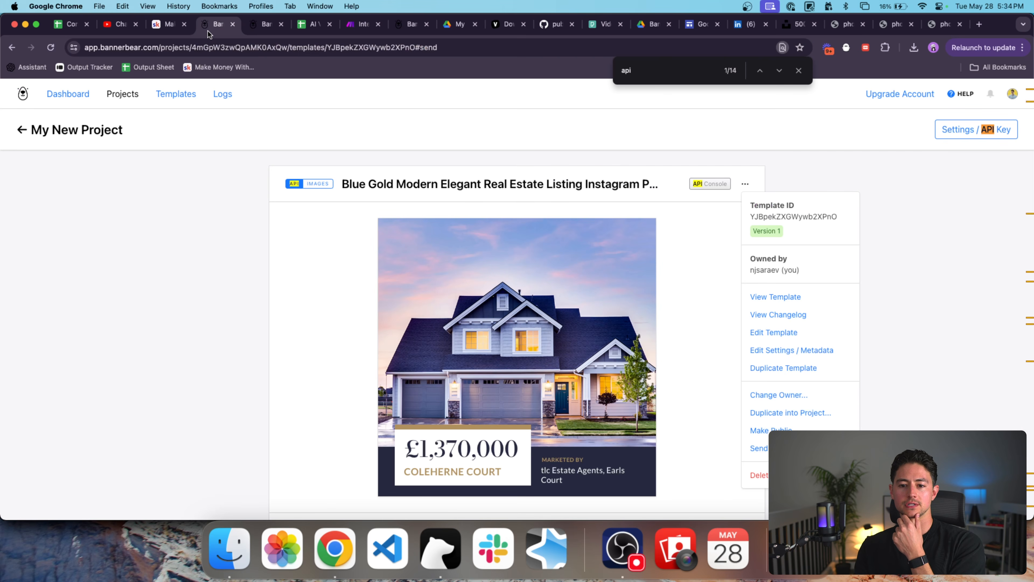
pyautogui.scroll(-15, 345, 189)
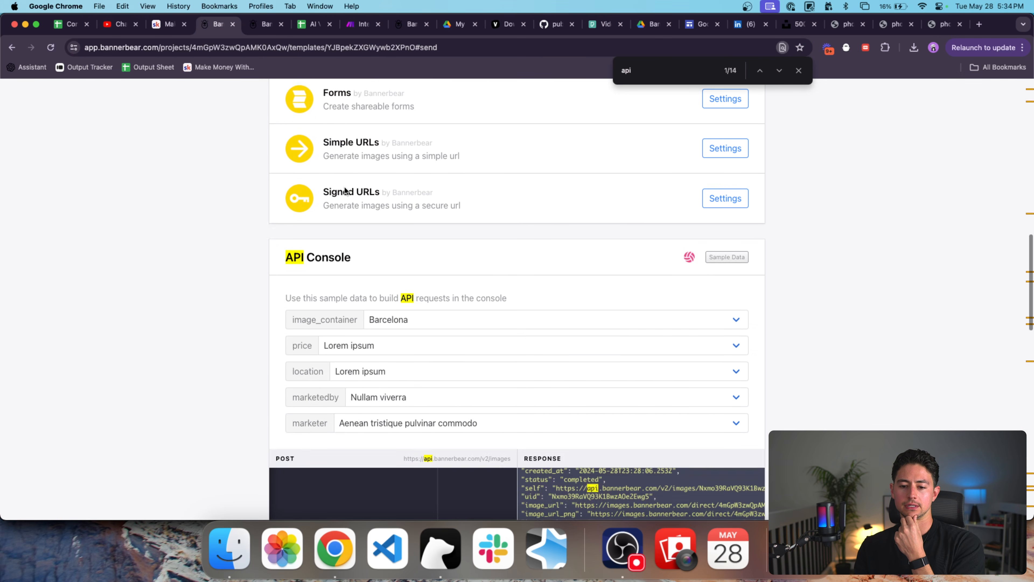
pyautogui.scroll(-1, 345, 190)
pyautogui.hscroll(-4, 344, 272)
pyautogui.scroll(1, 343, 309)
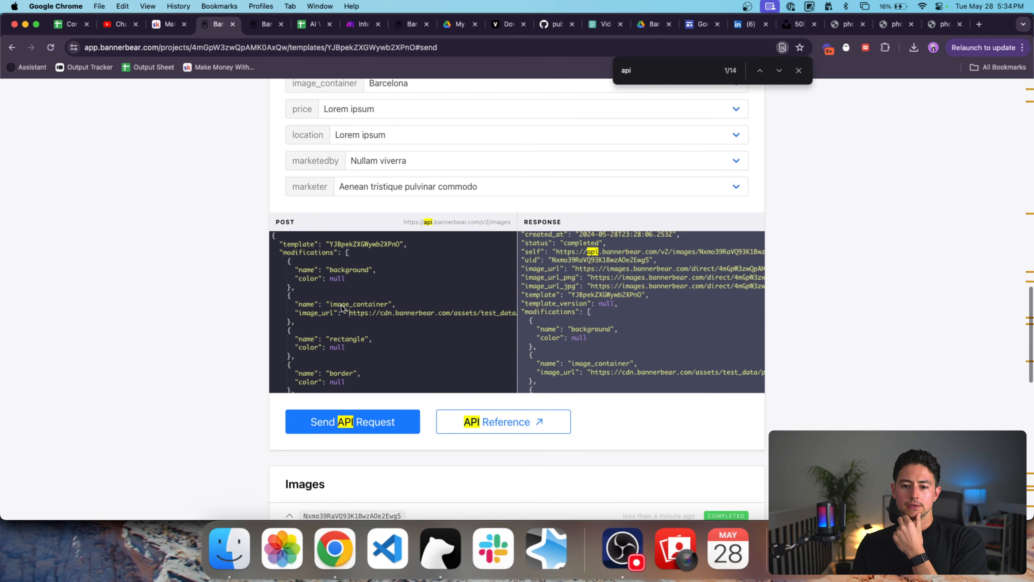
pyautogui.scroll(-1, 252, 316)
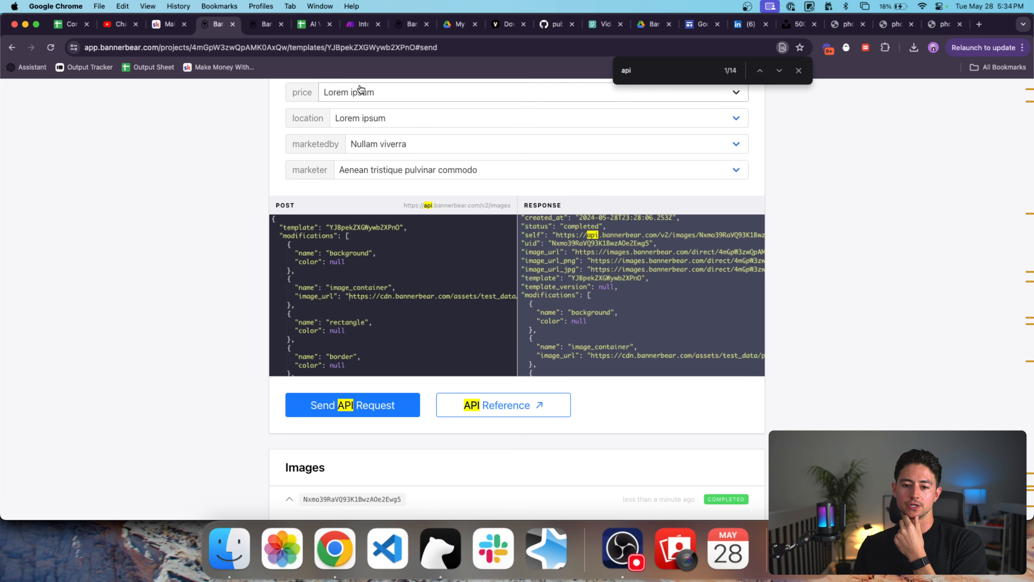
pyautogui.click(362, 26)
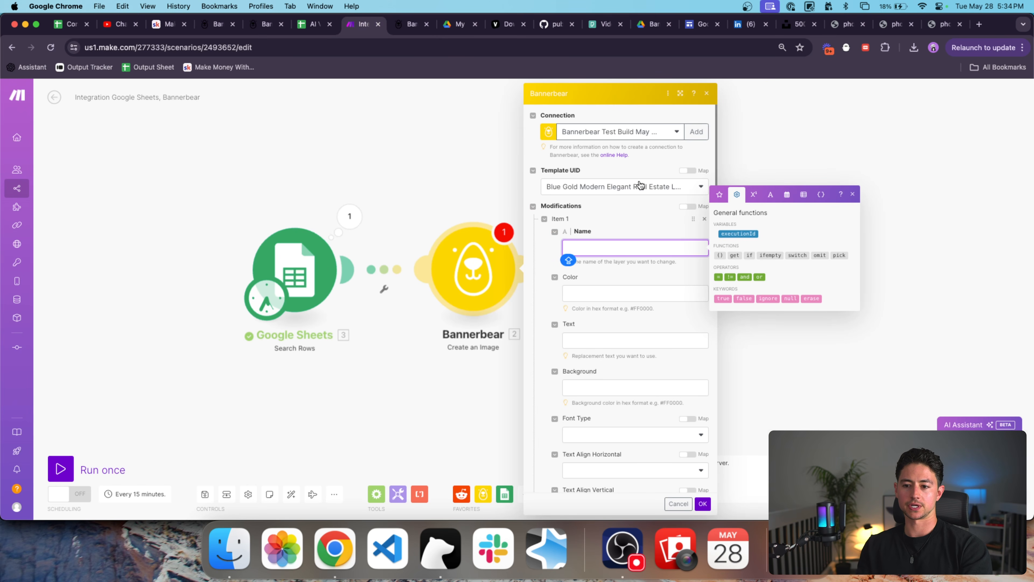
# Abandon the first attempt at editing the layer modification and close the module settings without saving.
pyautogui.press('super+a')
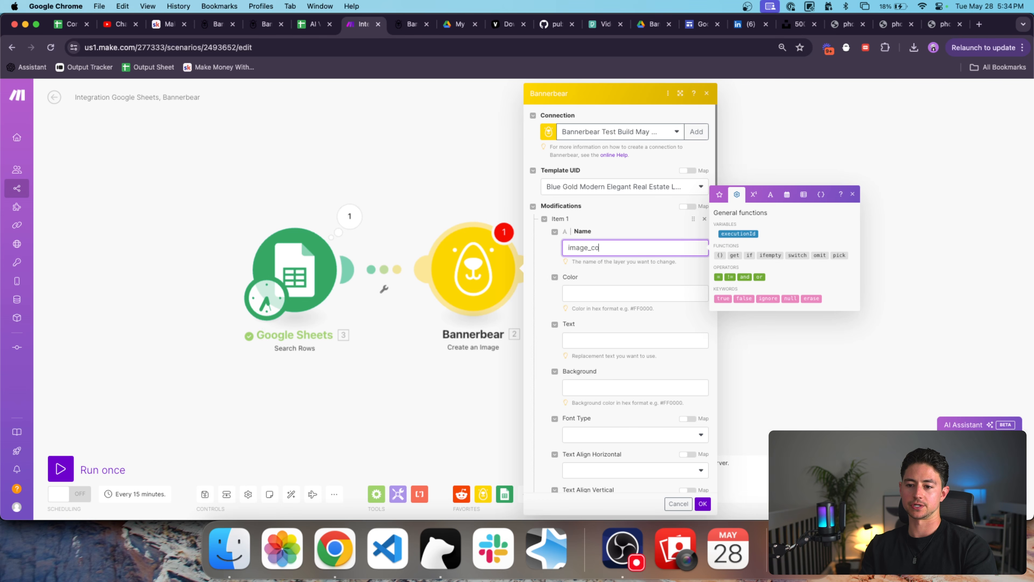
pyautogui.scroll(-5, 627, 342)
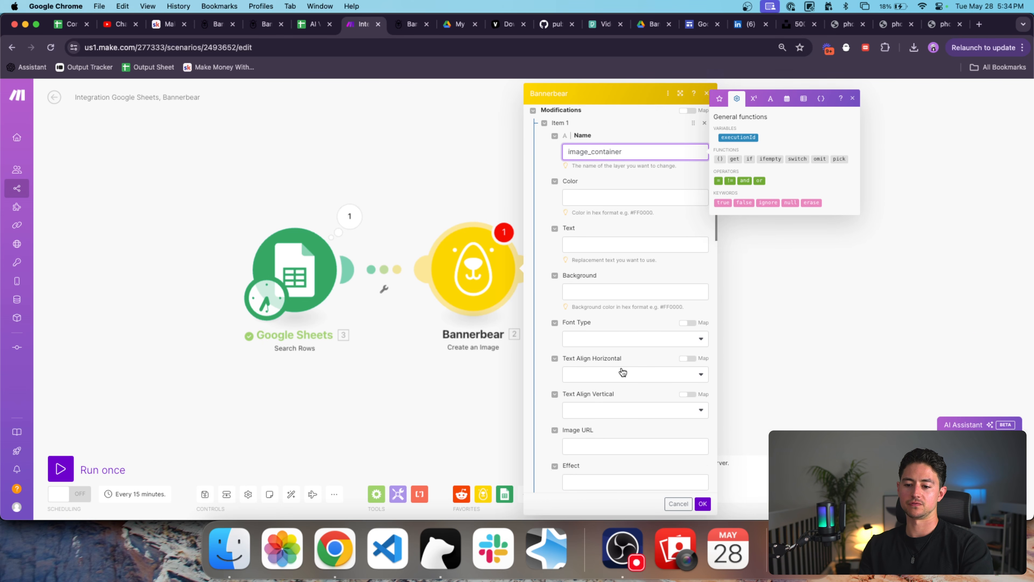
pyautogui.scroll(-2, 609, 390)
pyautogui.click(584, 356)
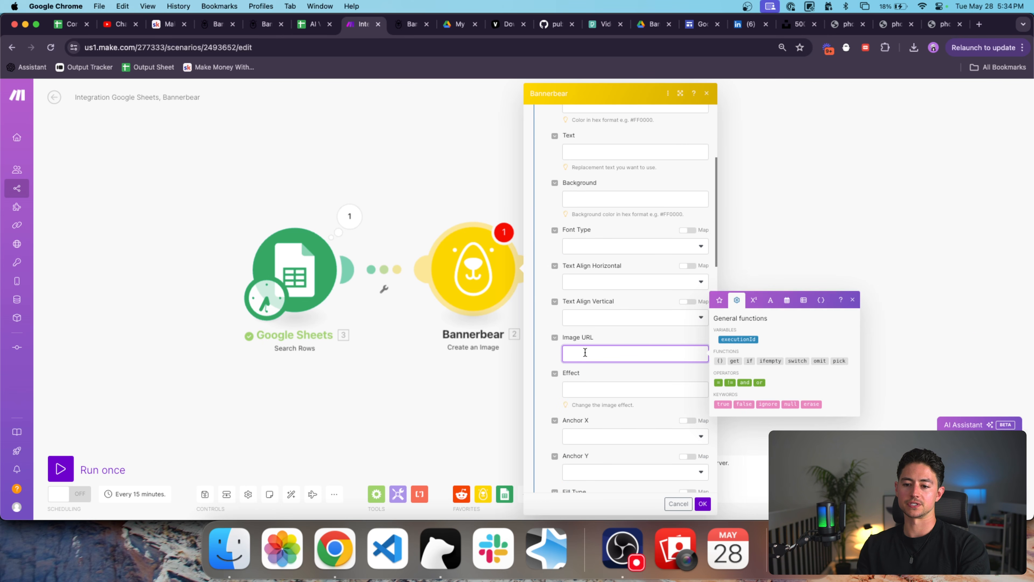
pyautogui.click(718, 302)
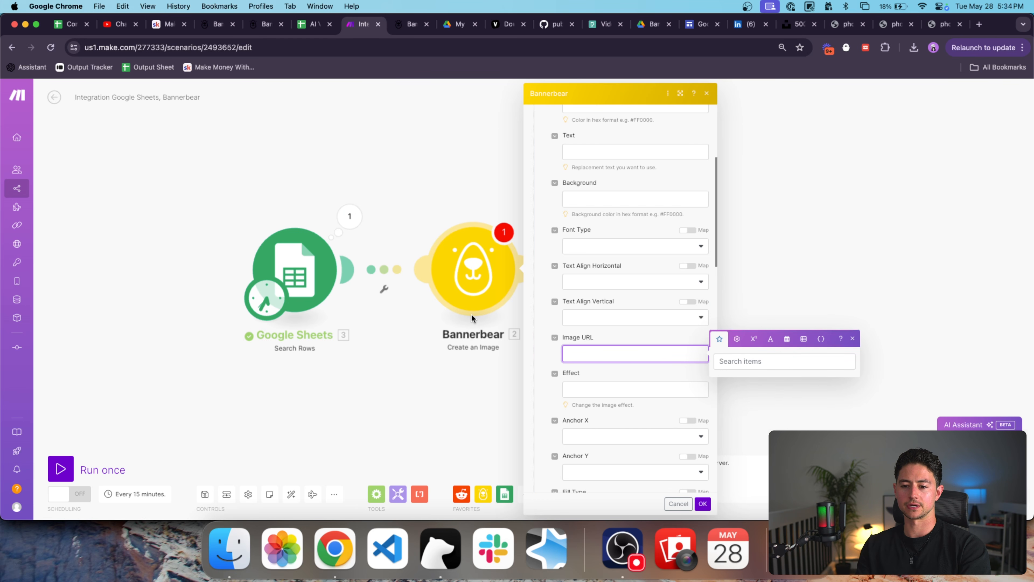
pyautogui.click(681, 504)
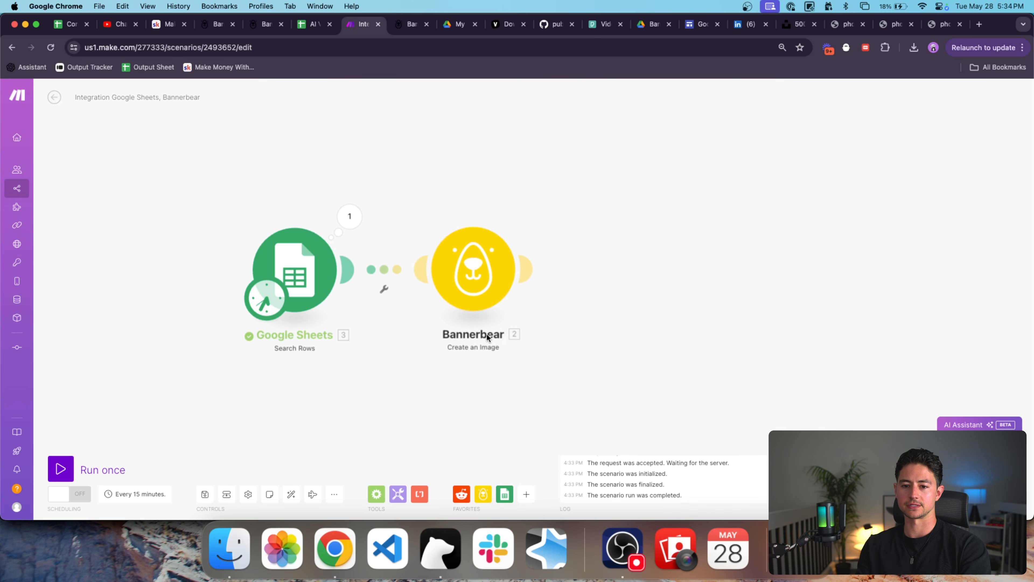
# Relink Bannerbear to Google Sheets, reopen it, and choose the Blue Gold real estate template.
pyautogui.rightClick(360, 265)
pyautogui.click(395, 286)
pyautogui.moveTo(416, 272); pyautogui.dragTo(354, 272)
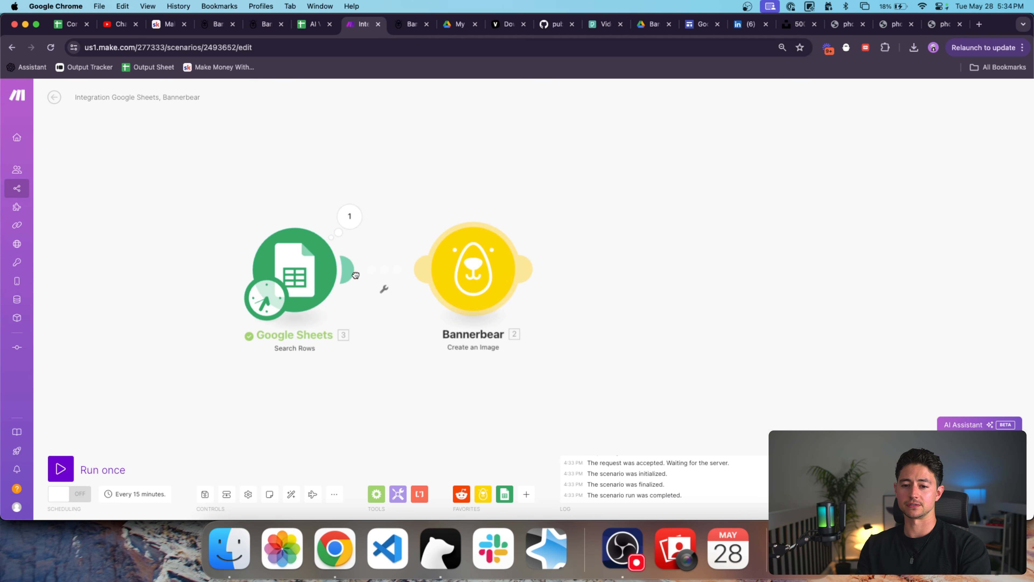
pyautogui.click(469, 270)
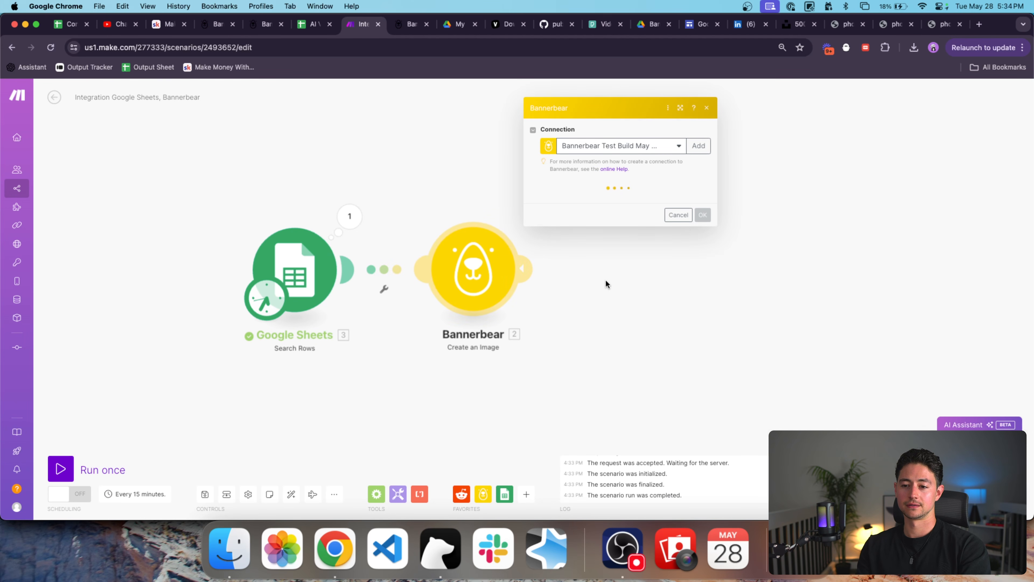
pyautogui.click(629, 265)
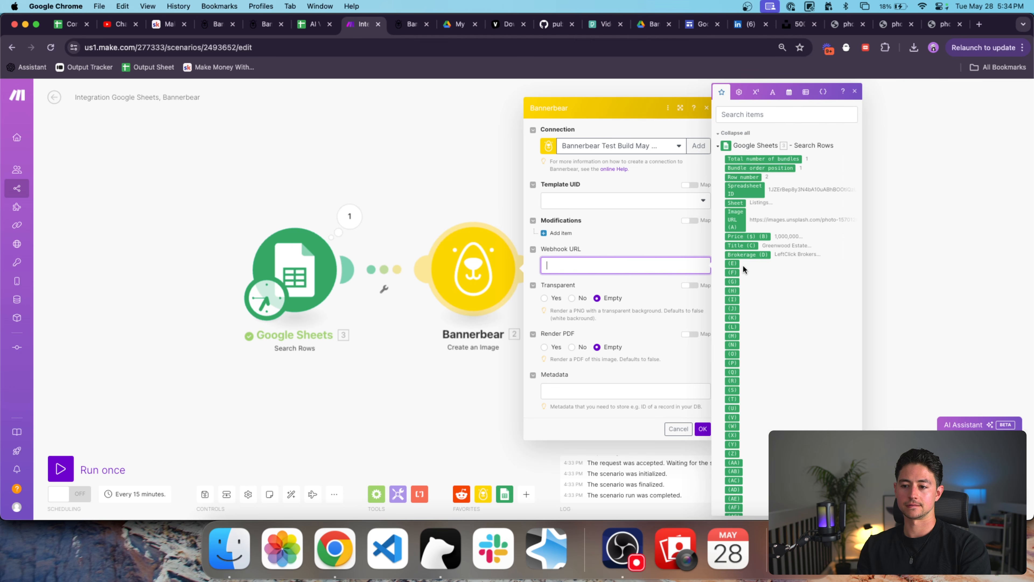
pyautogui.click(619, 200)
pyautogui.click(598, 216)
# Add modification Item 1 named image_container with Image URL mapped from the sheet's Image URL (A).
pyautogui.click(562, 233)
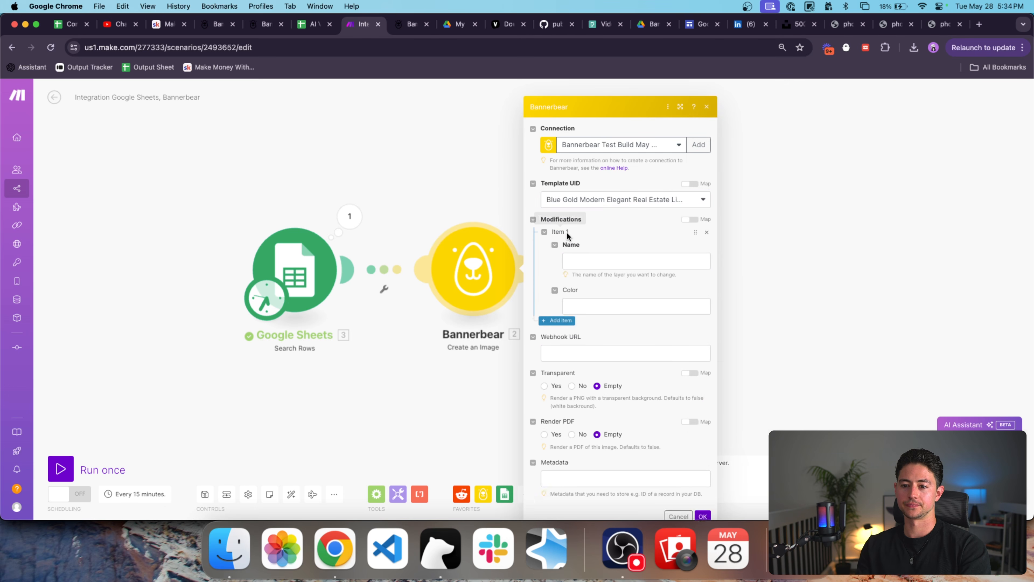
pyautogui.click(616, 246)
pyautogui.write('image_container')
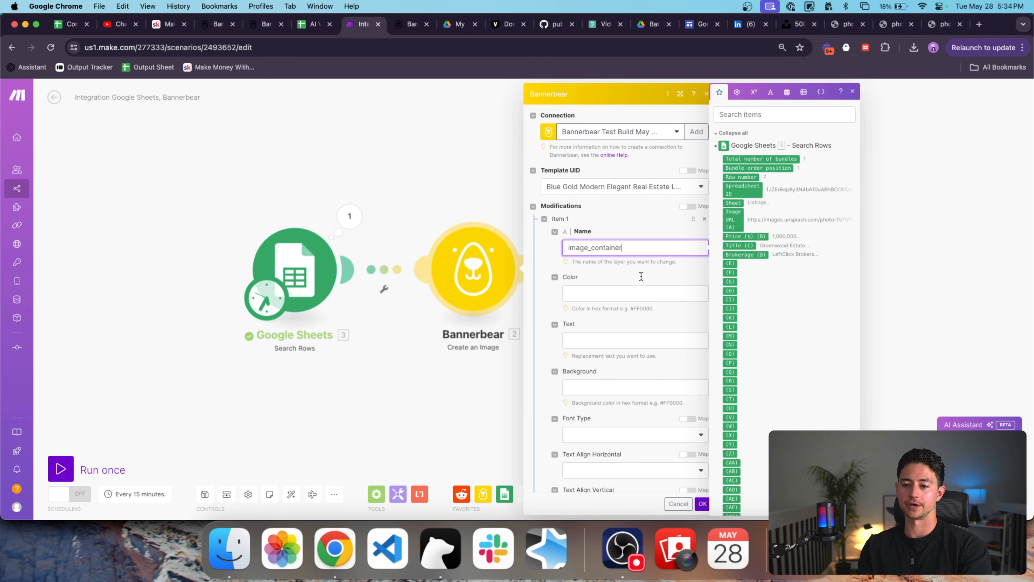
pyautogui.scroll(-8, 686, 346)
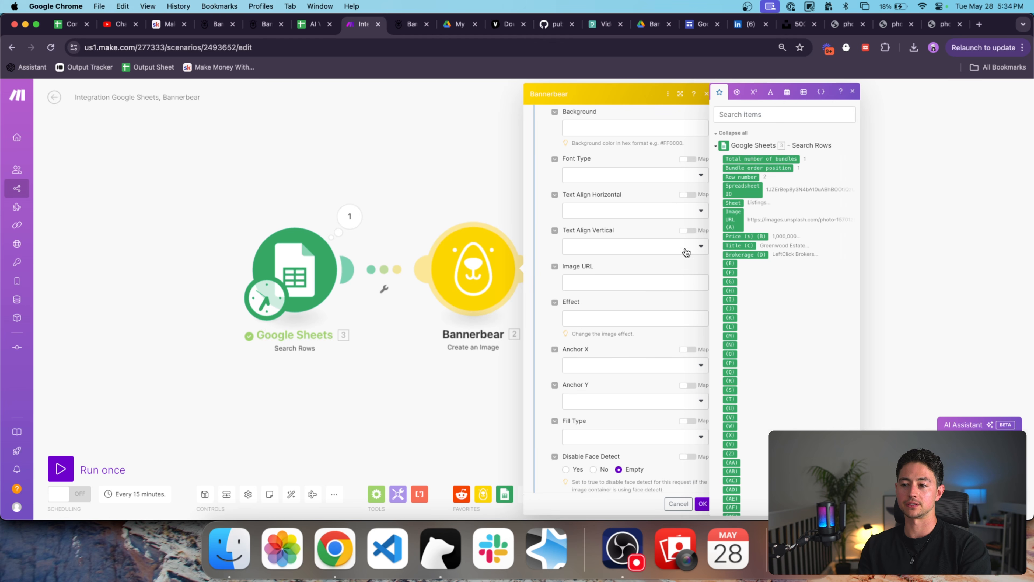
pyautogui.click(612, 283)
pyautogui.click(733, 219)
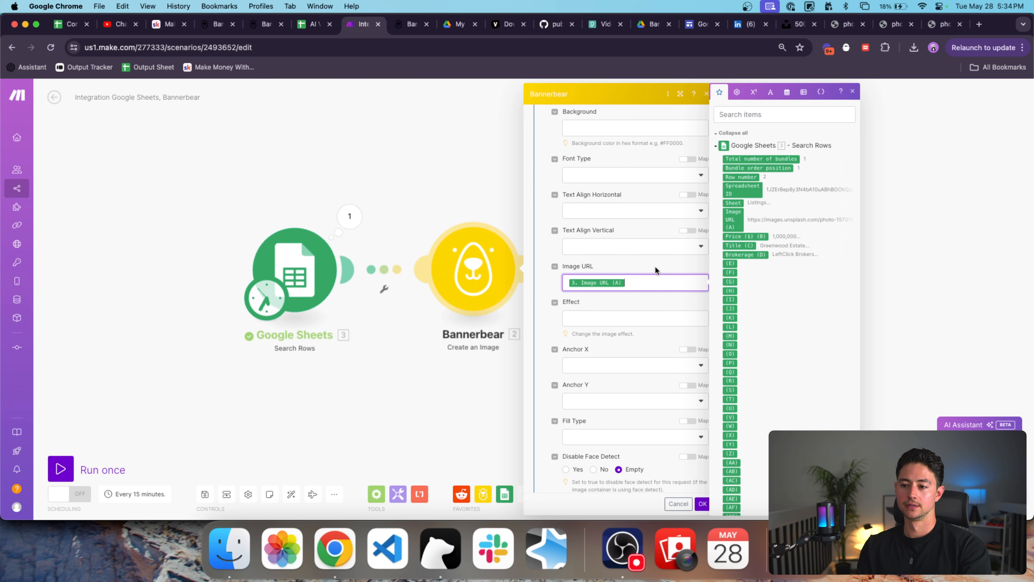
pyautogui.scroll(-2, 661, 252)
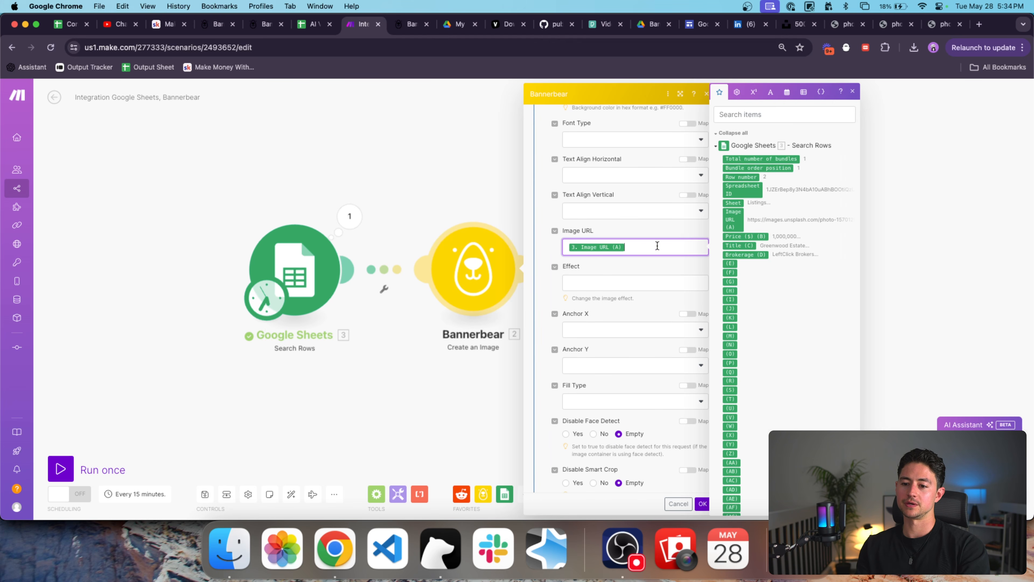
pyautogui.scroll(-15, 652, 249)
pyautogui.scroll(-4, 651, 249)
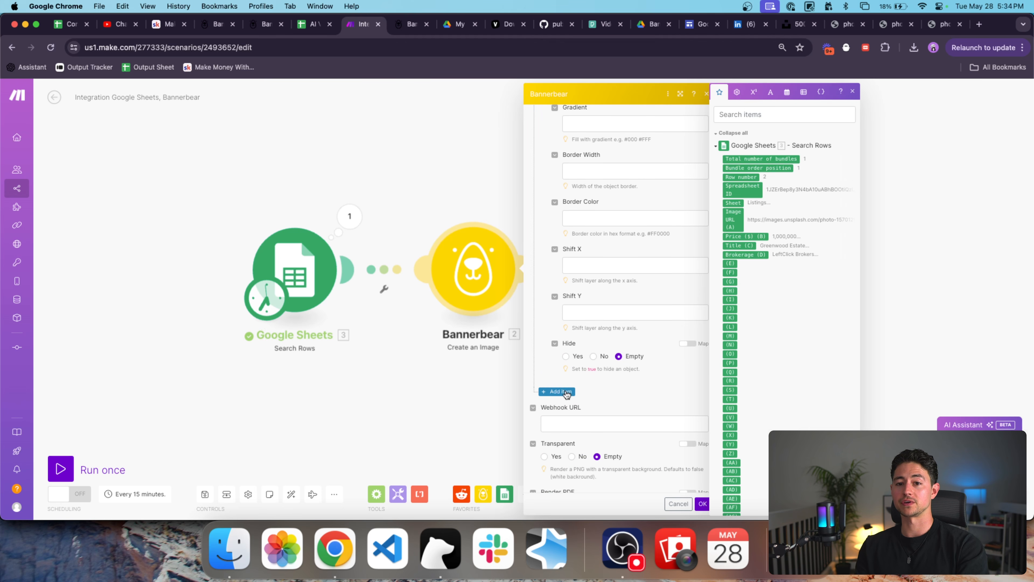
# Switch to the template's API Console page in Bannerbear and close the duplicate tab.
pyautogui.click(265, 30)
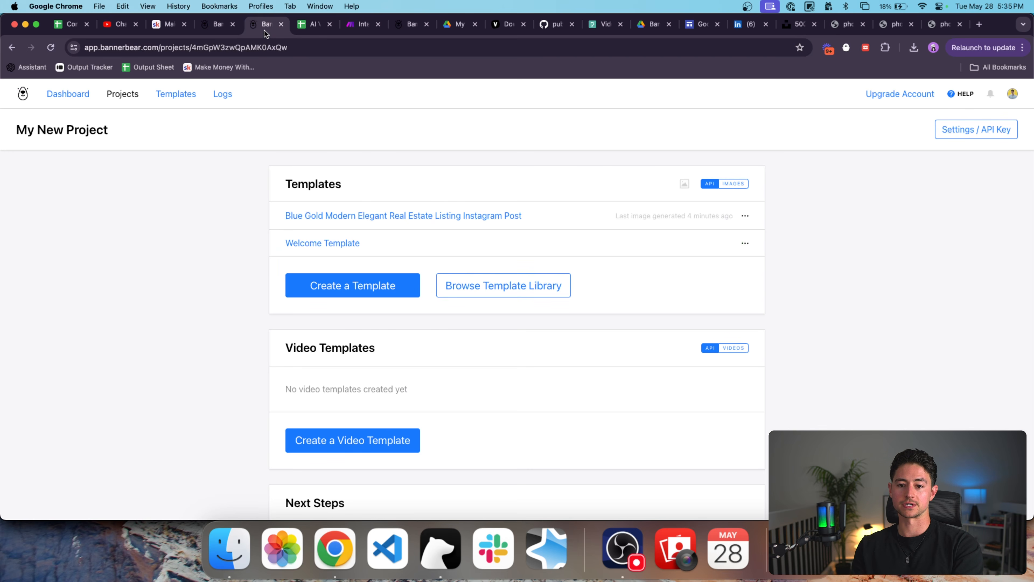
pyautogui.scroll(-7, 381, 159)
pyautogui.click(405, 26)
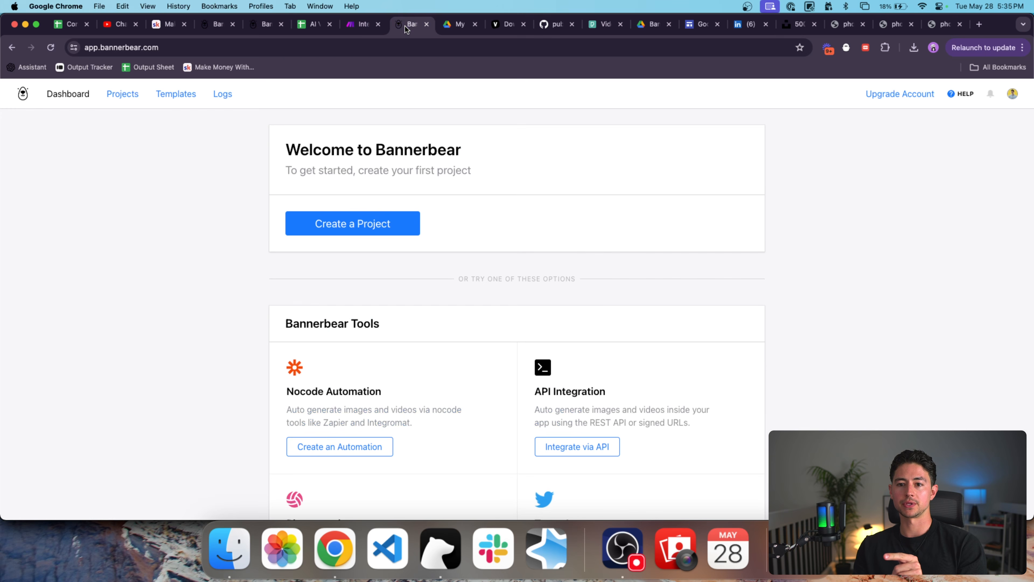
pyautogui.click(216, 29)
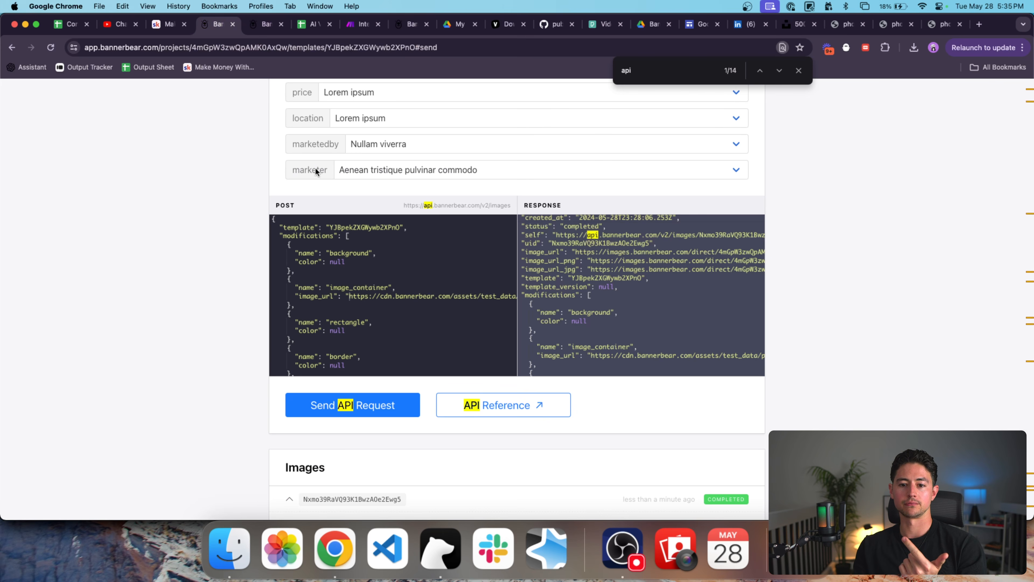
pyautogui.click(281, 24)
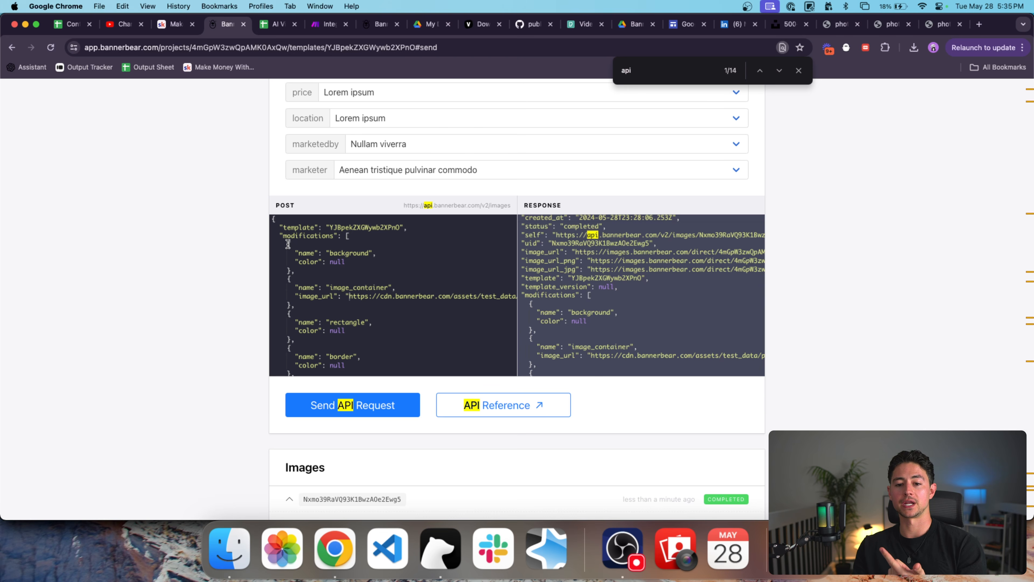
# Highlight the POST JSON's background block, image_container name, image_url value and price sample text.
pyautogui.moveTo(289, 244); pyautogui.dragTo(305, 269)
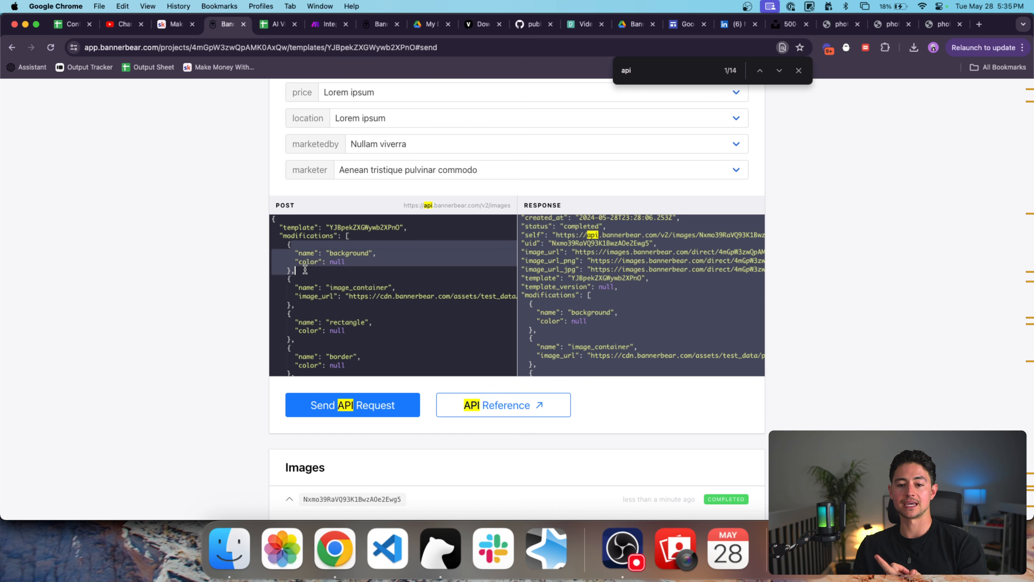
pyautogui.tripleClick(338, 262)
pyautogui.click(342, 261)
pyautogui.scroll(-2, 347, 253)
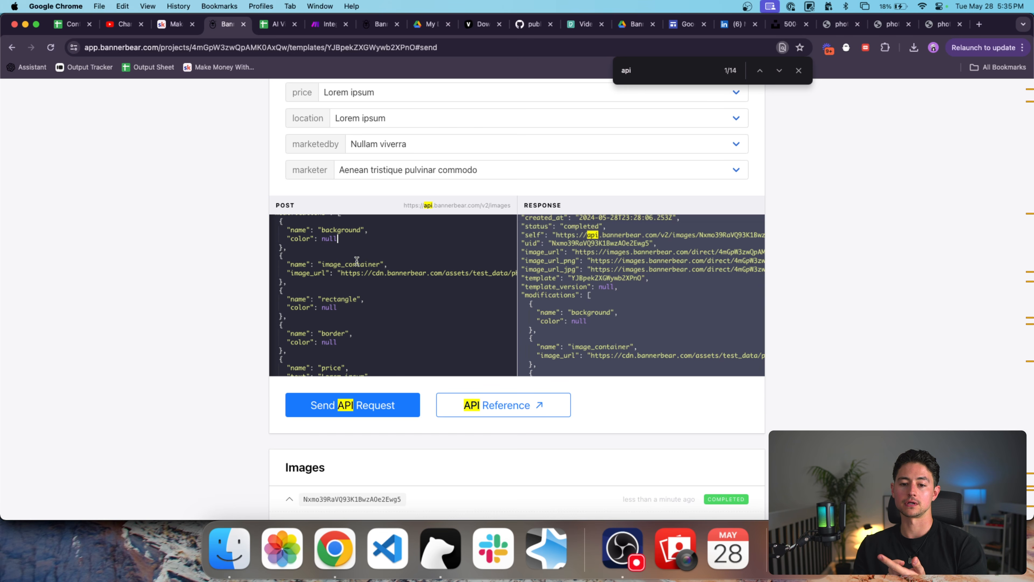
pyautogui.doubleClick(348, 246)
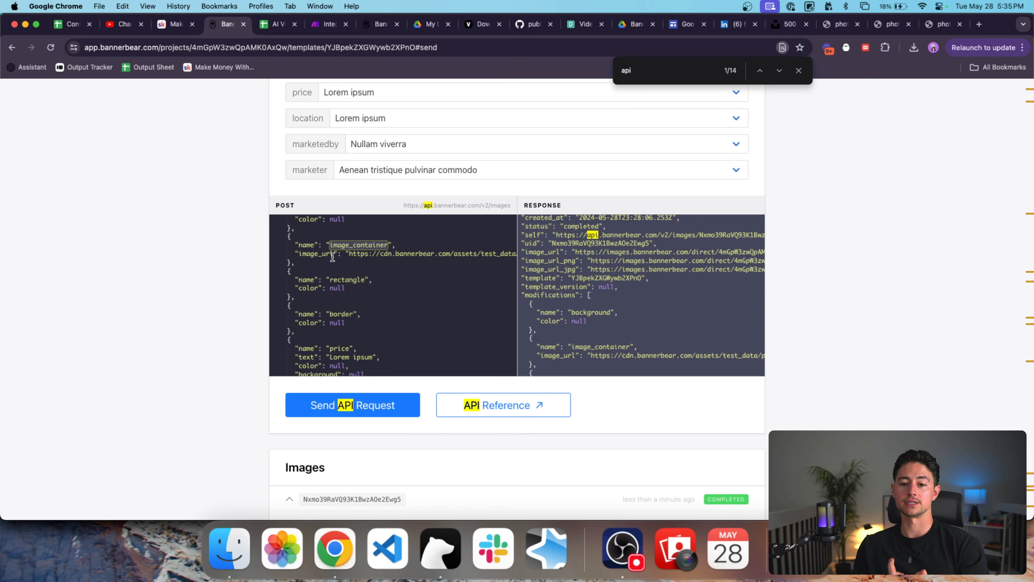
pyautogui.doubleClick(399, 252)
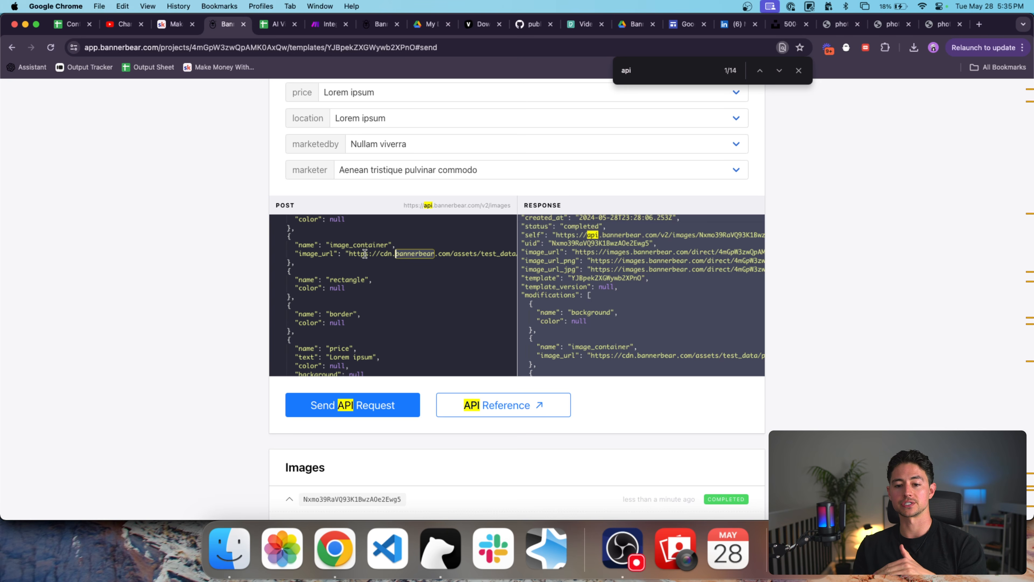
pyautogui.click(349, 254)
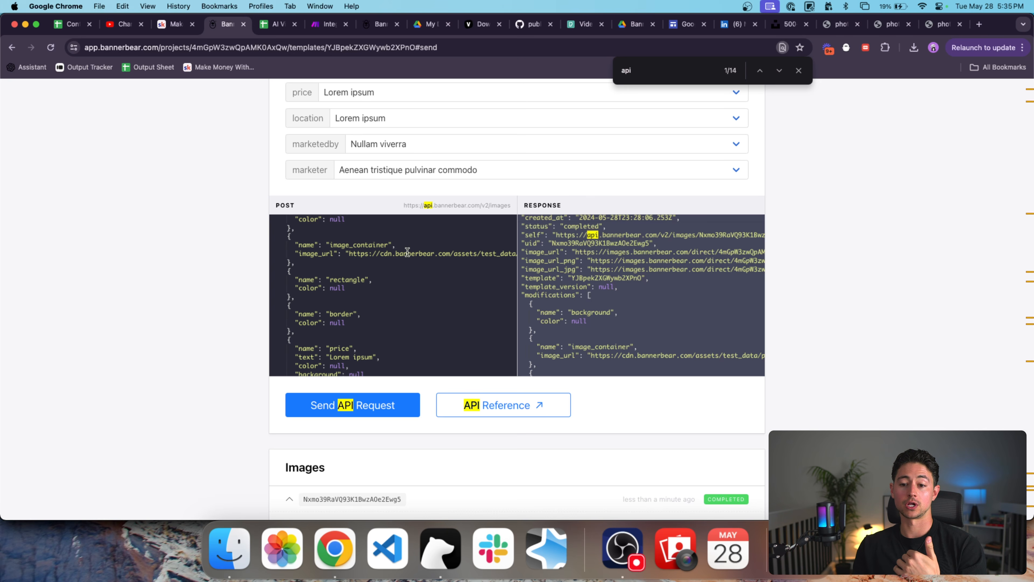
pyautogui.hscroll(2, 379, 259)
pyautogui.hscroll(-2, 404, 266)
pyautogui.scroll(1, 404, 267)
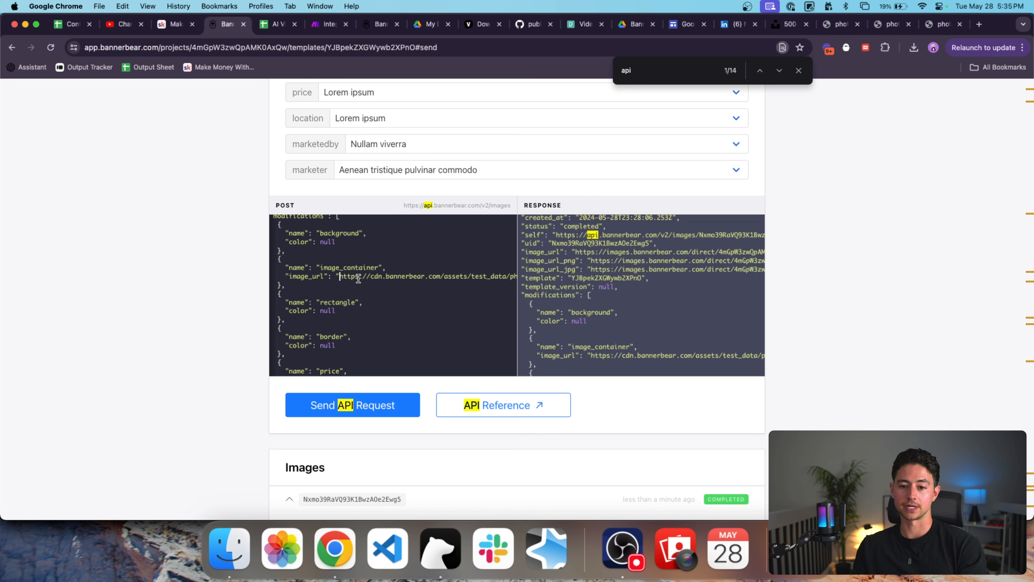
pyautogui.scroll(-5, 417, 276)
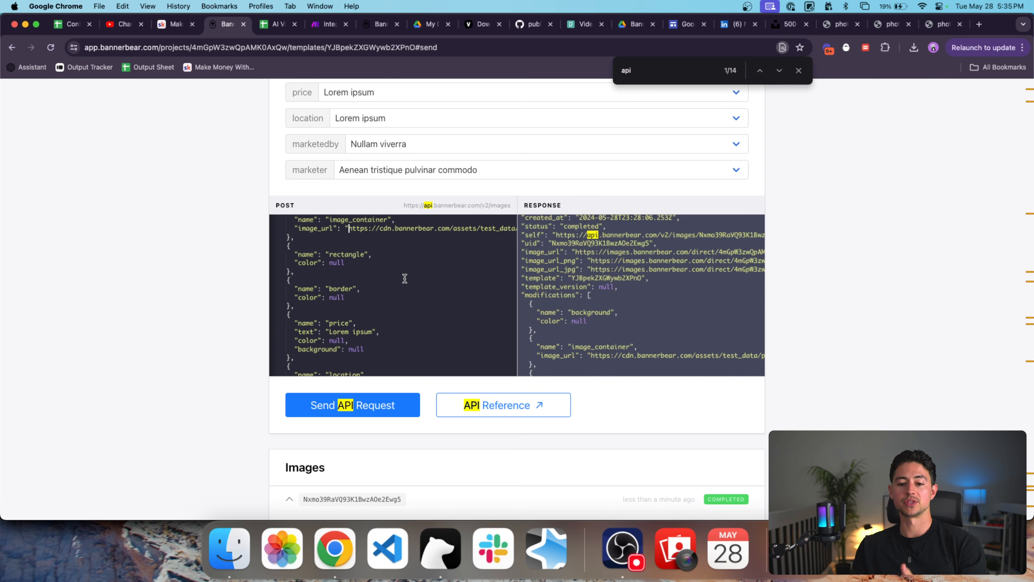
pyautogui.click(330, 279)
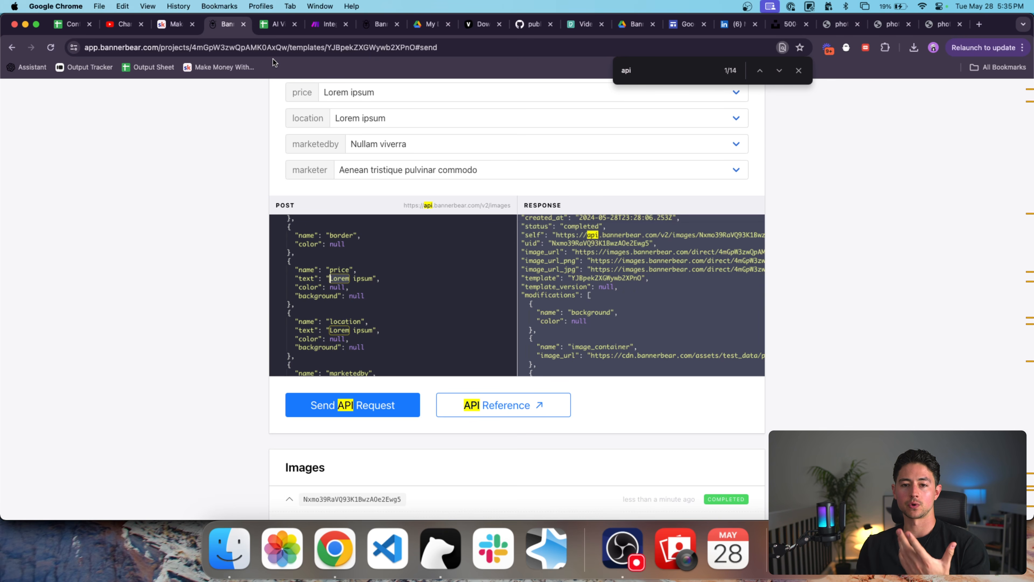
# Place the Bannerbear tab beside Make and return to the Make scenario.
pyautogui.moveTo(229, 25); pyautogui.dragTo(275, 25)
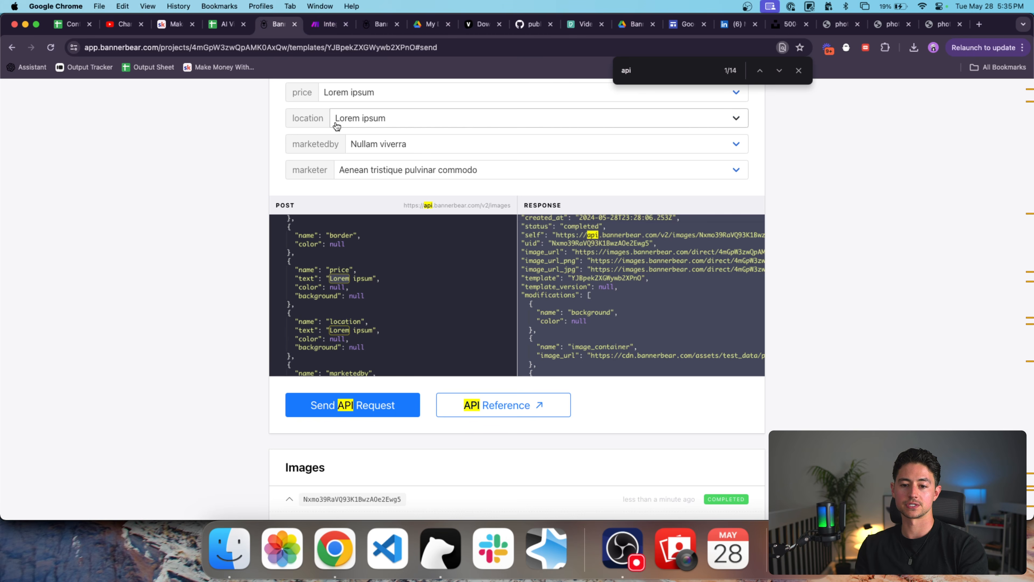
pyautogui.hotkey('ctrl', 'Tab')
pyautogui.scroll(15, 606, 211)
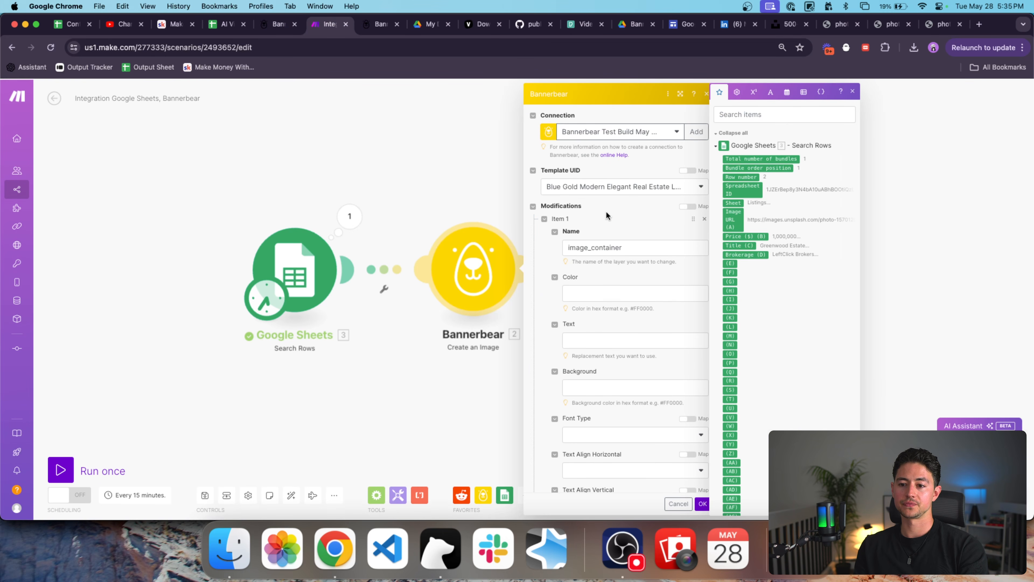
# Add Item 2 named price with text '$' followed by the mapped Price ($) (B).
pyautogui.scroll(-15, 606, 212)
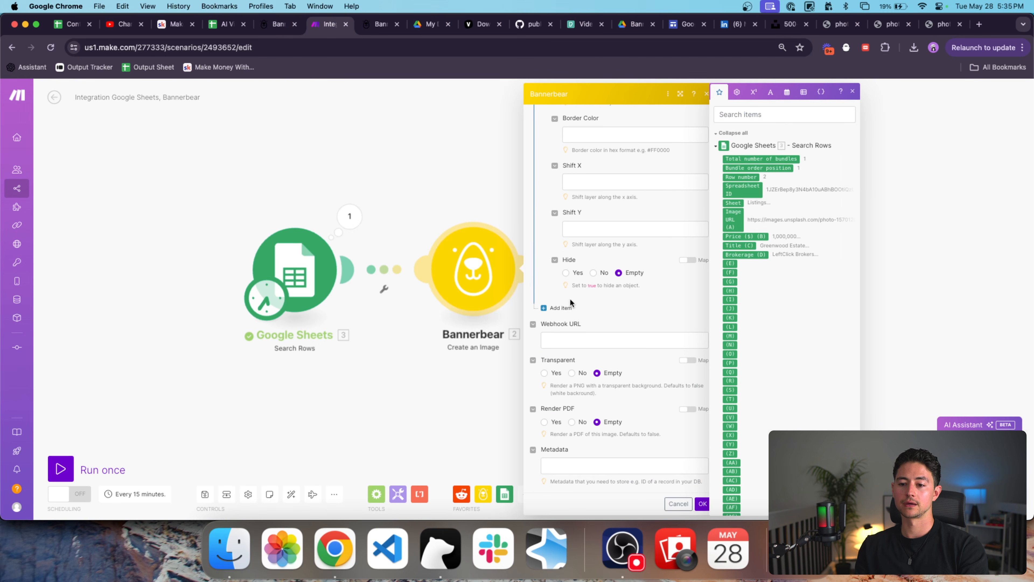
pyautogui.click(613, 332)
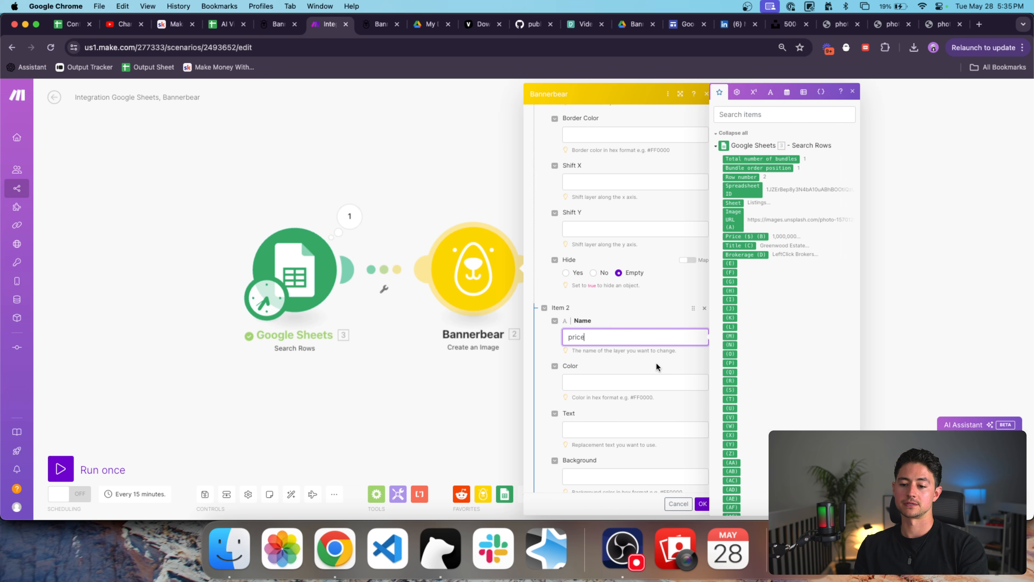
pyautogui.write('price')
pyautogui.scroll(-3, 656, 367)
pyautogui.click(616, 305)
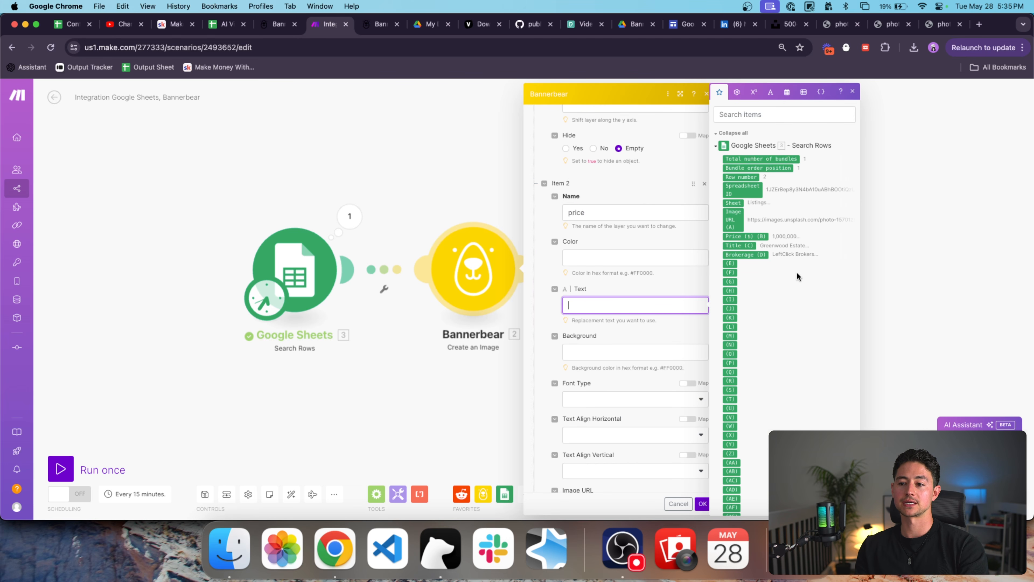
pyautogui.click(745, 236)
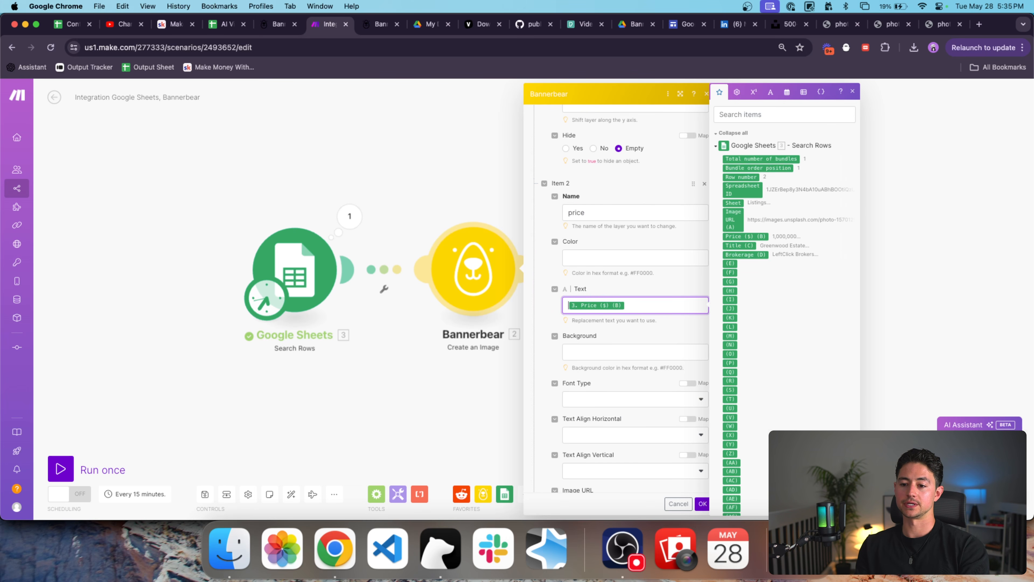
pyautogui.press('Left')
pyautogui.write('$')
pyautogui.scroll(-15, 576, 362)
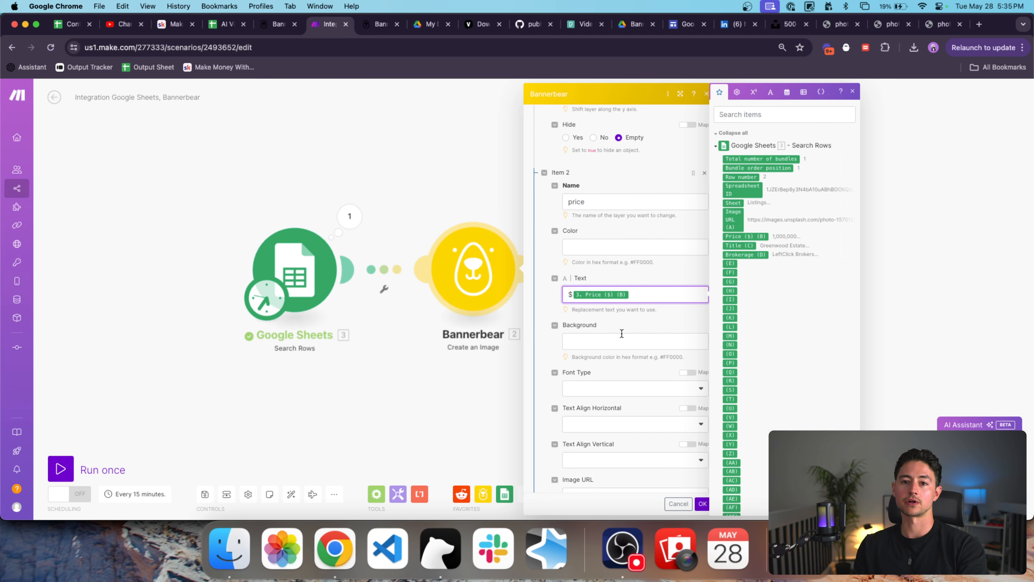
pyautogui.scroll(-10, 576, 362)
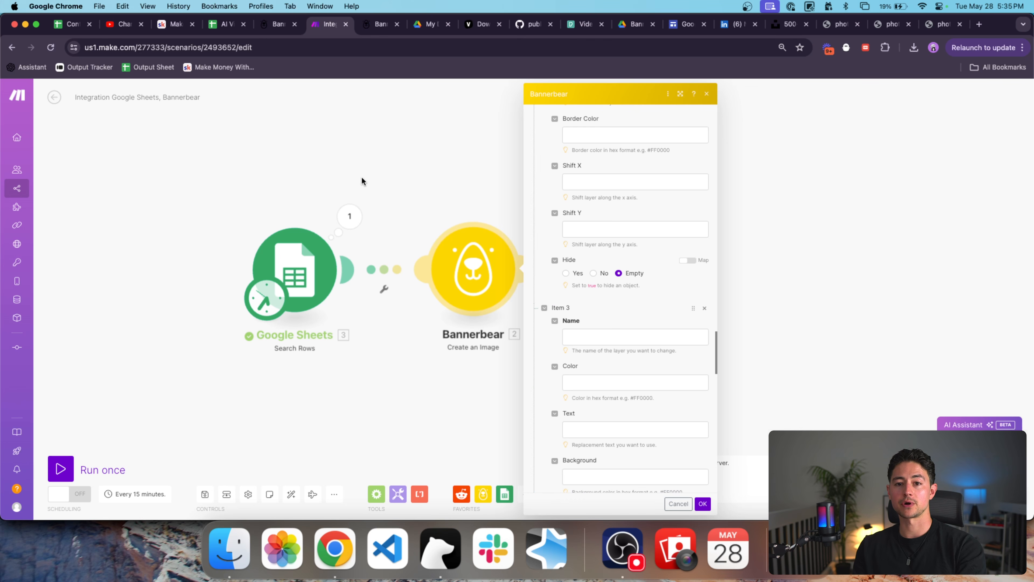
# Check the template's layer names in Bannerbear, then name Item 3's layer location.
pyautogui.click(279, 24)
pyautogui.scroll(-3, 316, 318)
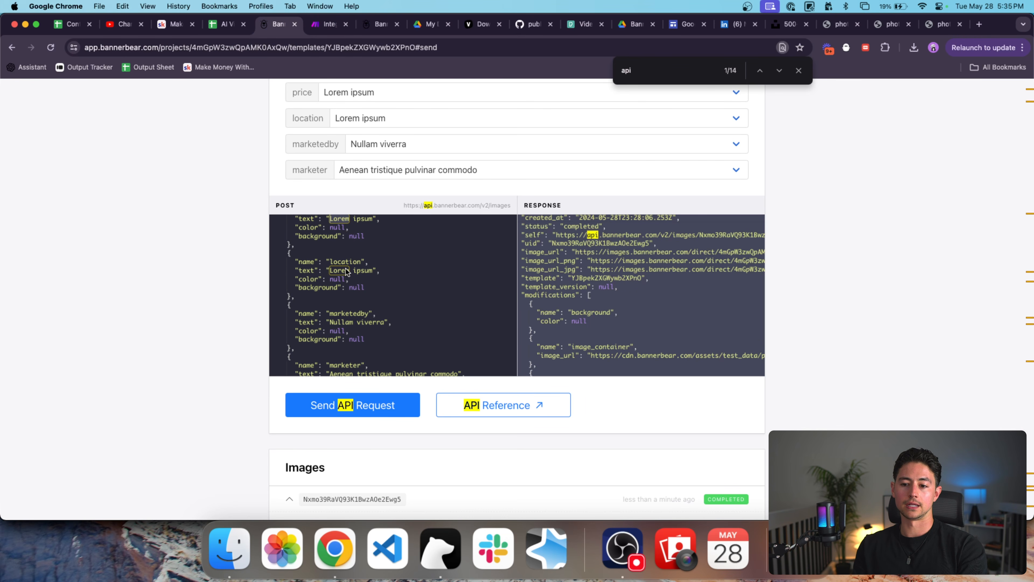
pyautogui.scroll(5, 421, 174)
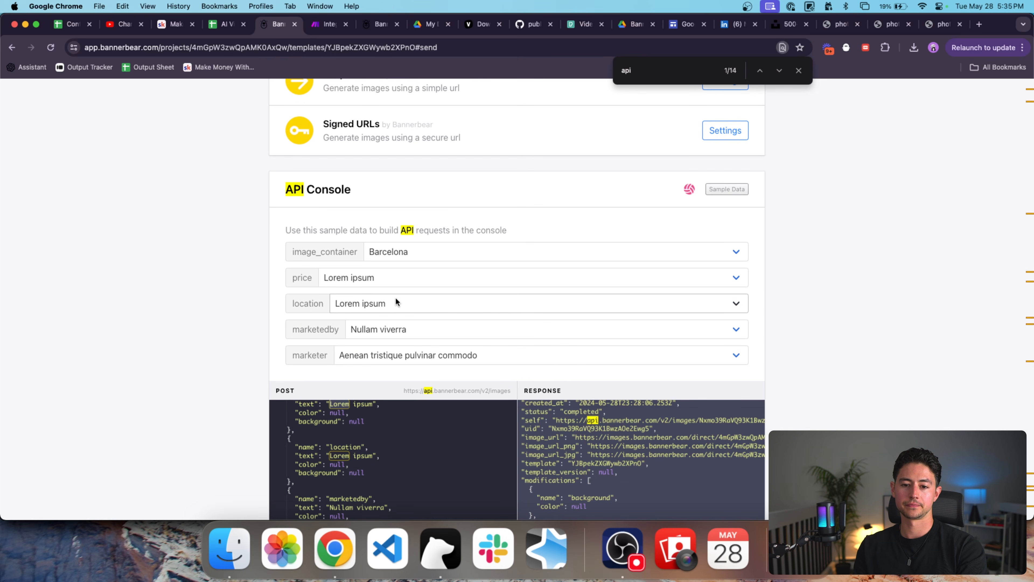
pyautogui.hotkey('ctrl', 'Tab')
pyautogui.click(618, 336)
pyautogui.write('location')
pyautogui.press('Tab')
pyautogui.press('Tab')
# Map the sheet's Title (C) into the location item's text.
pyautogui.scroll(-1, 670, 389)
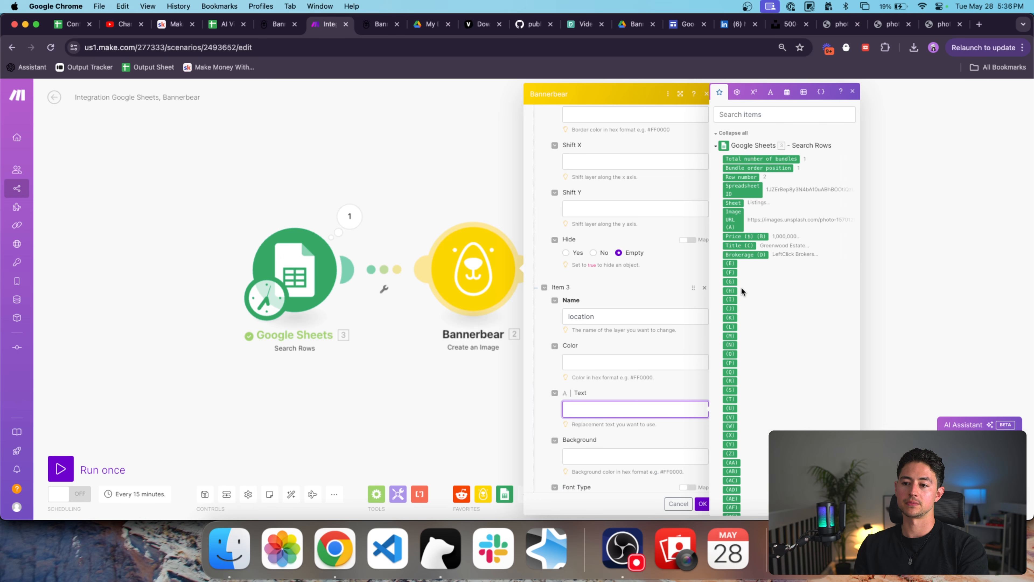
pyautogui.click(745, 246)
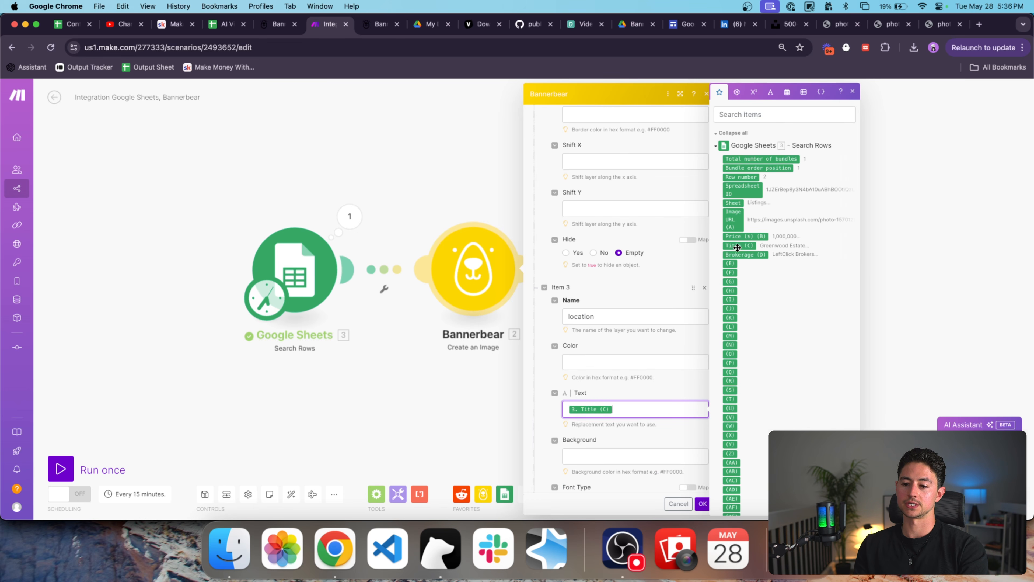
pyautogui.scroll(-5, 630, 322)
pyautogui.scroll(-15, 630, 323)
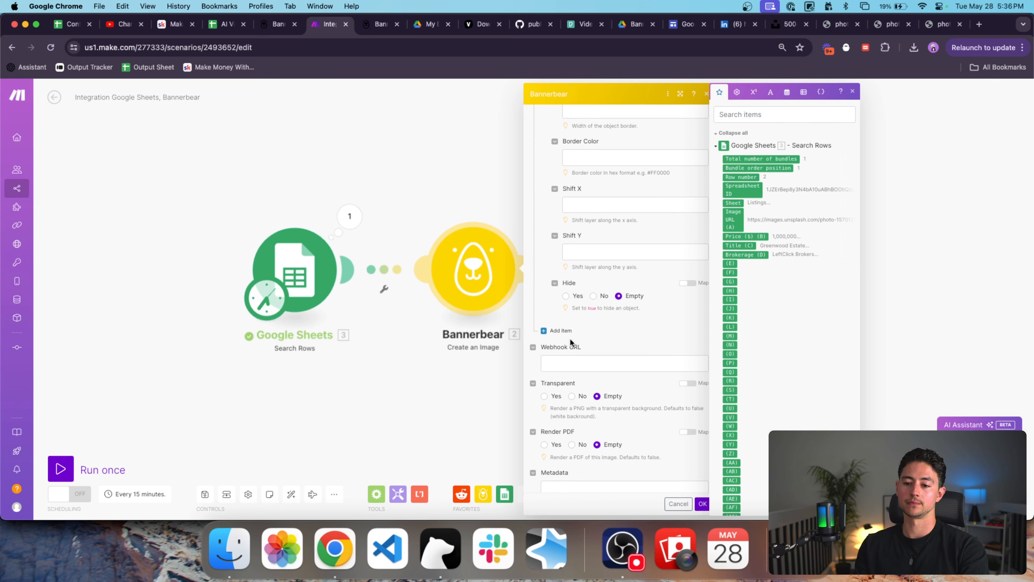
# Add Item 4 with layer name marketedby and text 'Marketed By'.
pyautogui.click(587, 335)
pyautogui.scroll(-2, 588, 336)
pyautogui.click(583, 297)
pyautogui.hotkey('ctrl', 'shift', 'Tab')
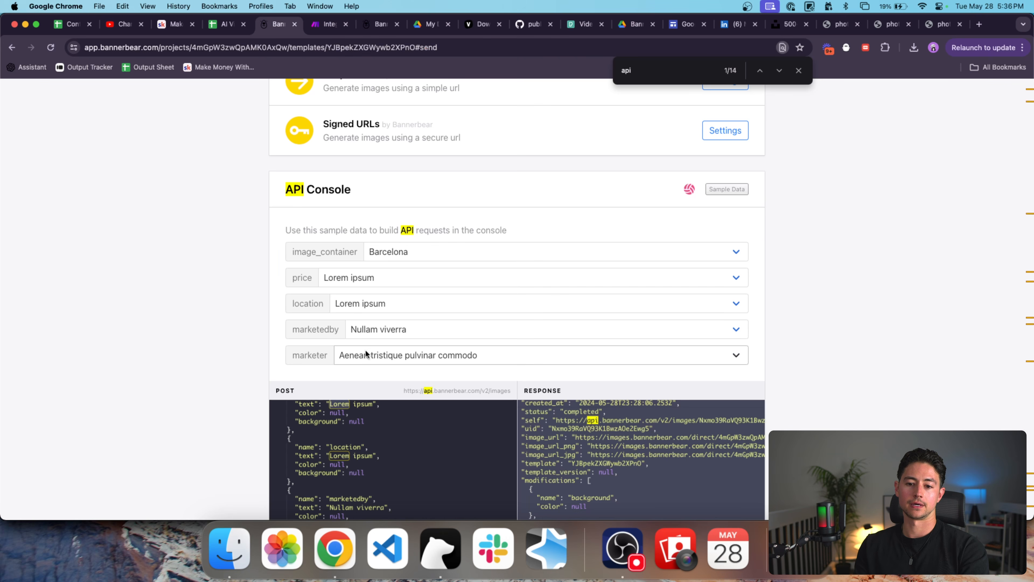
pyautogui.scroll(-4, 258, 372)
pyautogui.scroll(-5, 309, 367)
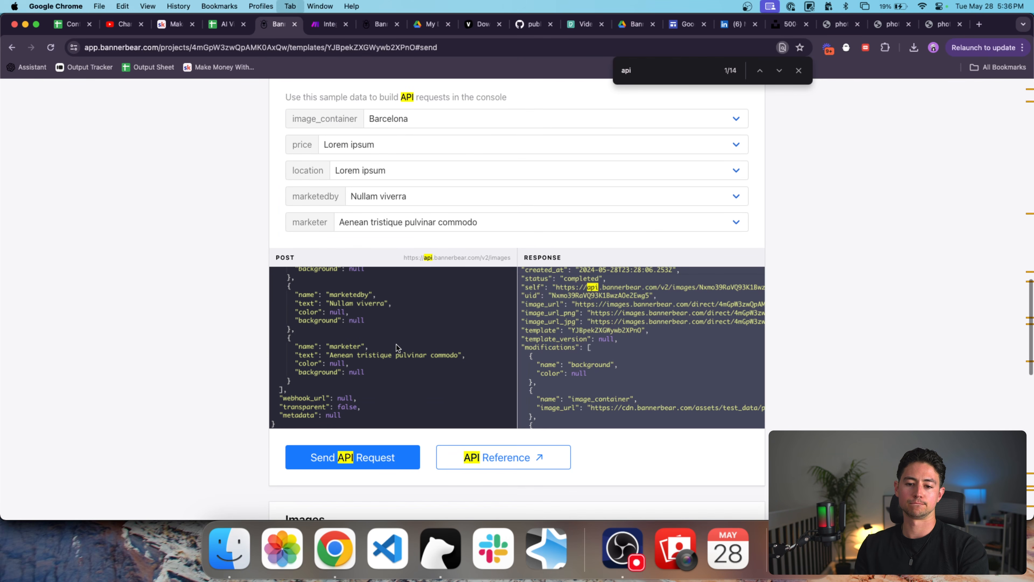
pyautogui.hotkey('ctrl', 'Tab')
pyautogui.write('tedby')
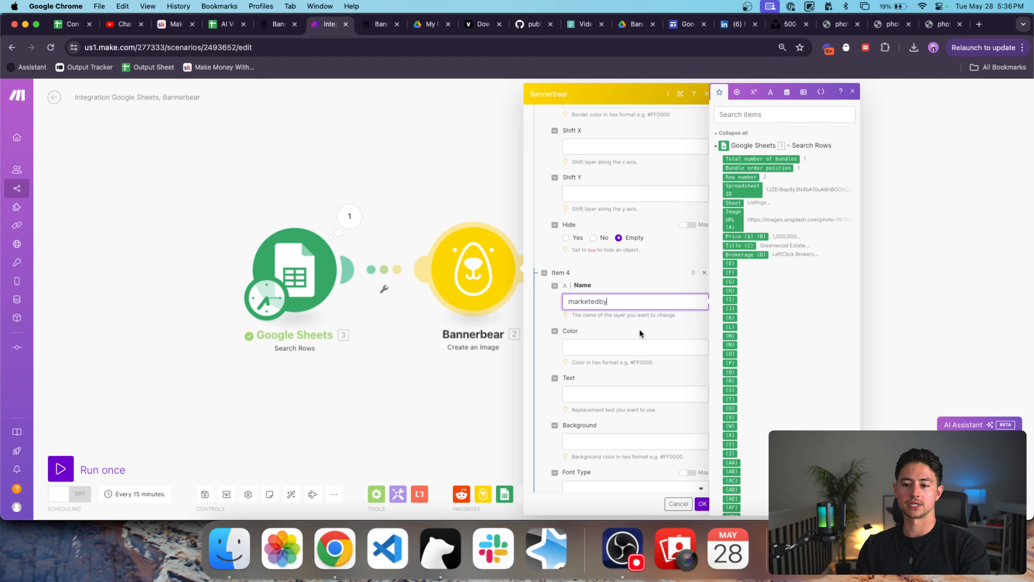
pyautogui.scroll(-3, 639, 329)
pyautogui.click(609, 289)
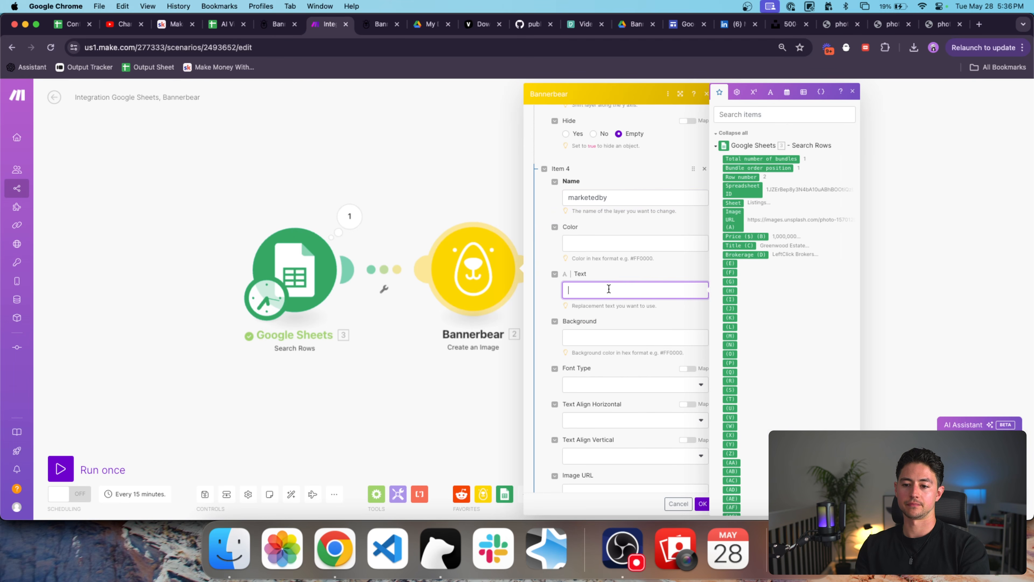
pyautogui.scroll(-10, 618, 348)
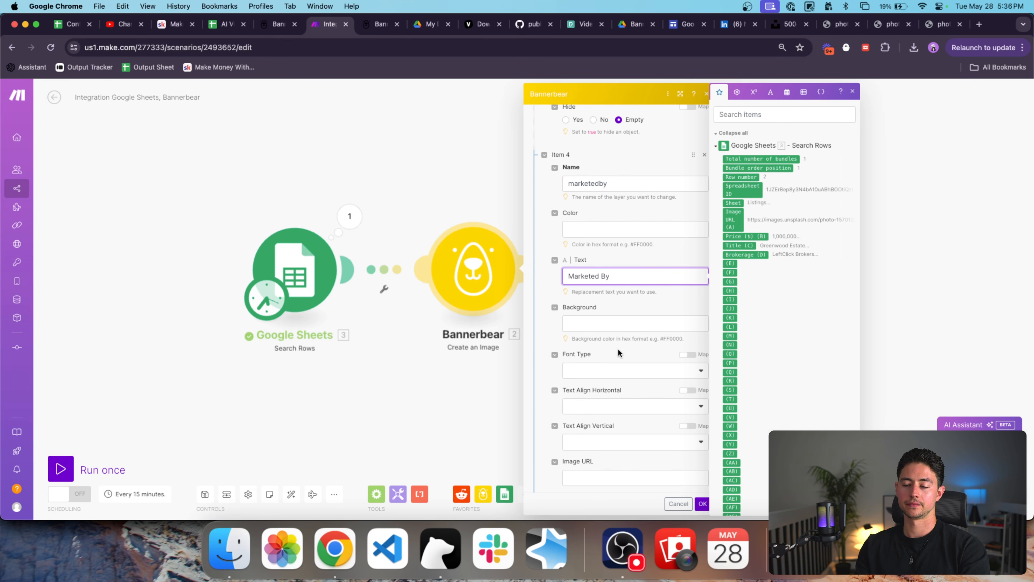
pyautogui.scroll(-15, 614, 410)
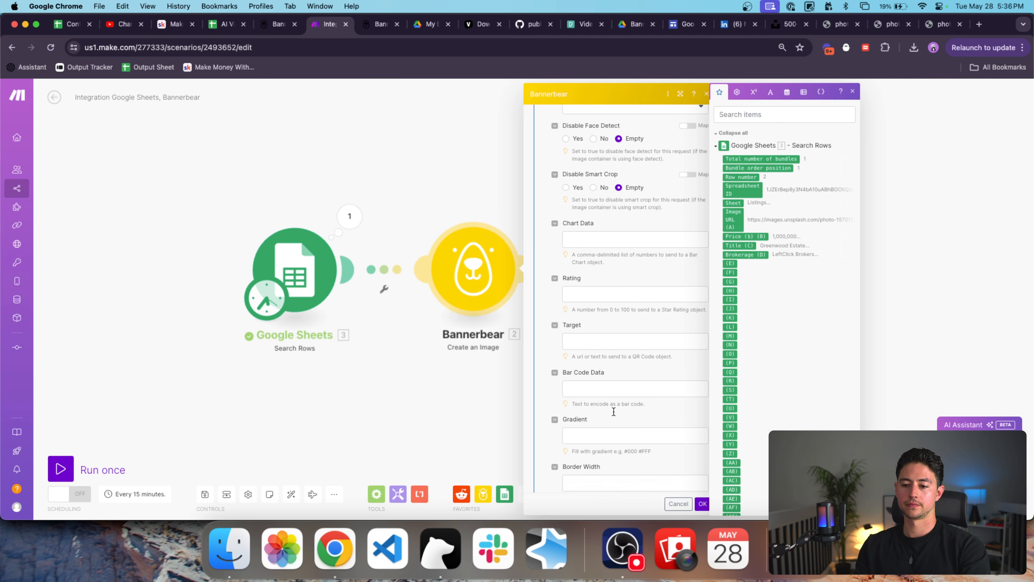
# Add Item 5 named marketer mapped to Brokerage (D), and save the module with OK.
pyautogui.click(548, 307)
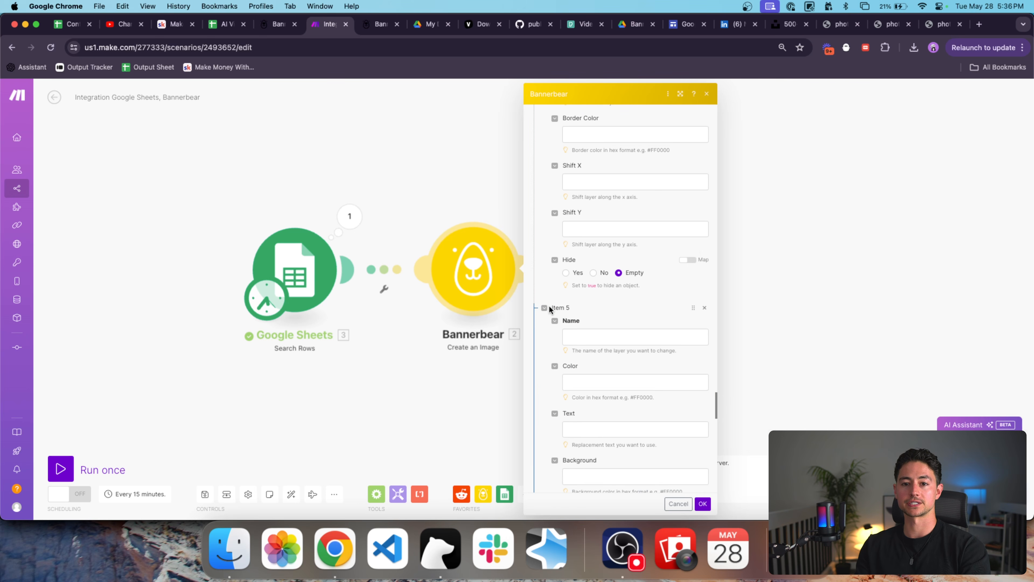
pyautogui.hotkey('ctrl', 'shift', 'Tab')
pyautogui.scroll(-1, 320, 362)
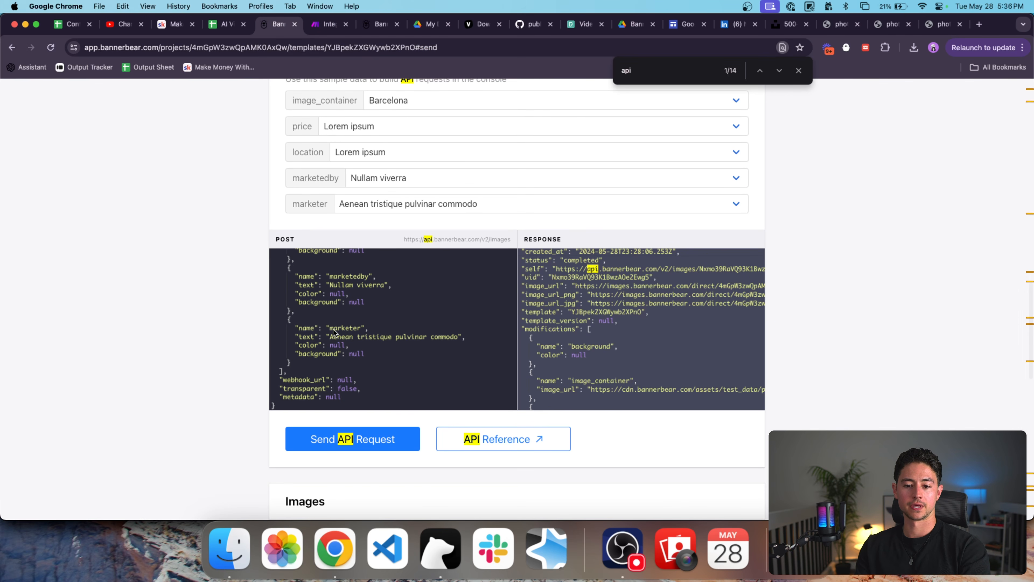
pyautogui.hotkey('ctrl', 'Tab')
pyautogui.click(594, 336)
pyautogui.write('mar')
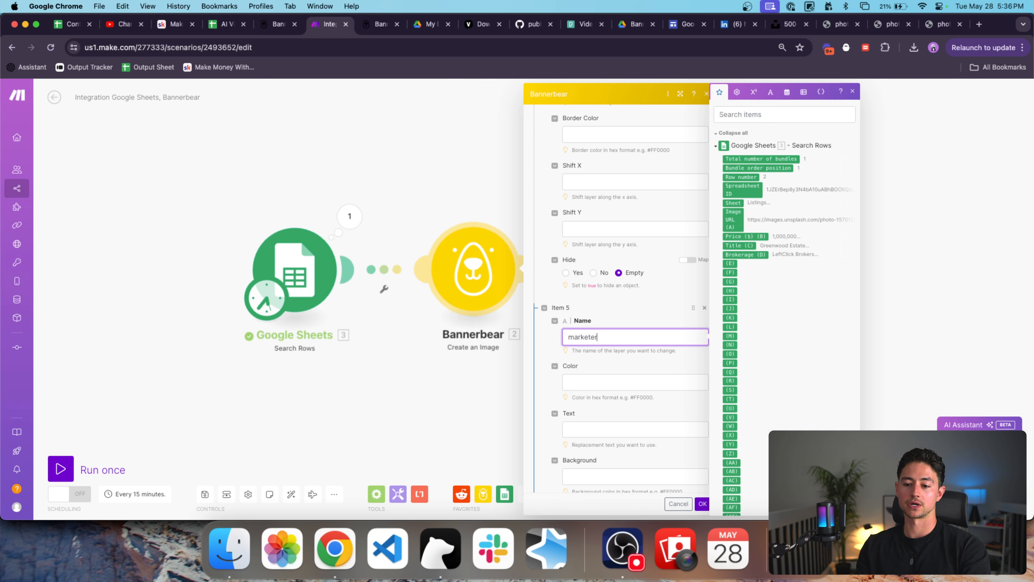
pyautogui.write('keter')
pyautogui.scroll(-3, 604, 338)
pyautogui.click(617, 332)
pyautogui.click(745, 254)
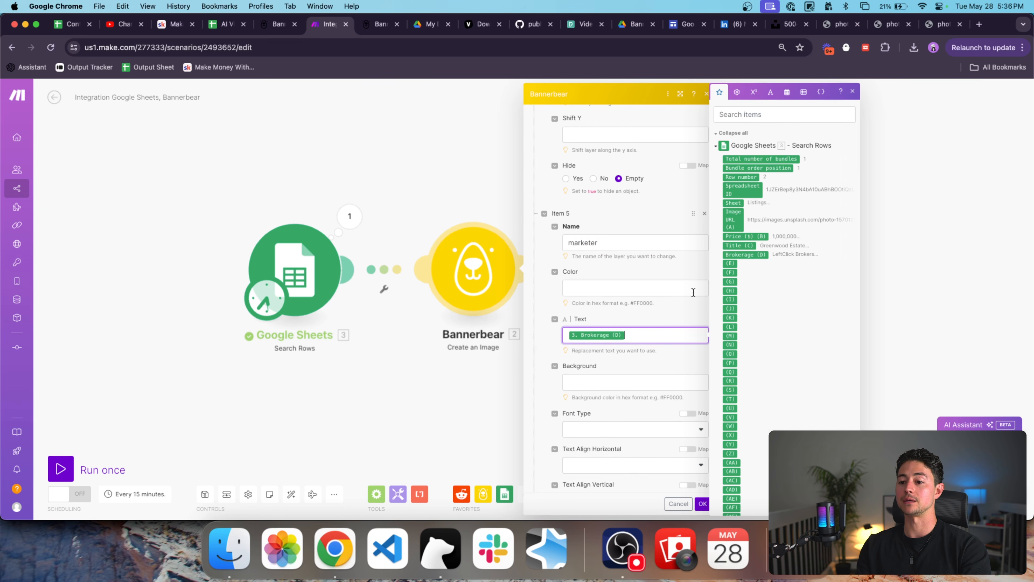
pyautogui.scroll(-3, 684, 308)
pyautogui.click(701, 504)
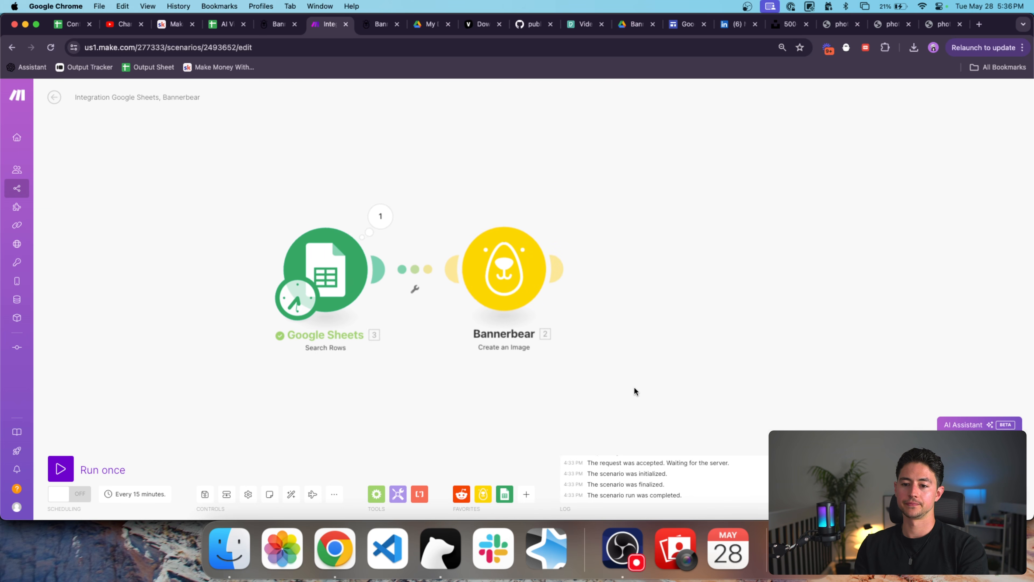
# Run the scenario once and inspect Bannerbear's output, whose status is pending.
pyautogui.click(62, 469)
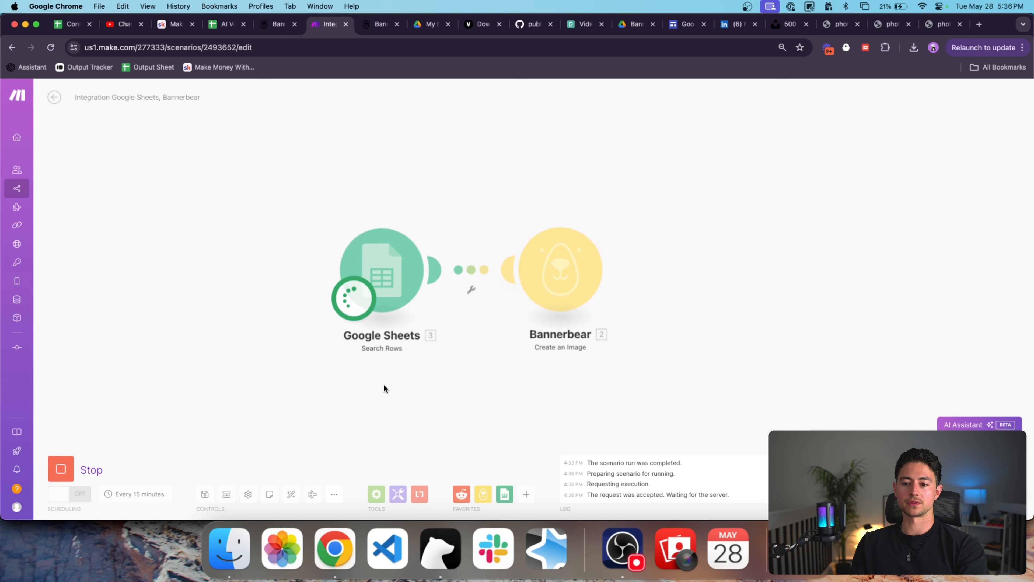
pyautogui.click(566, 224)
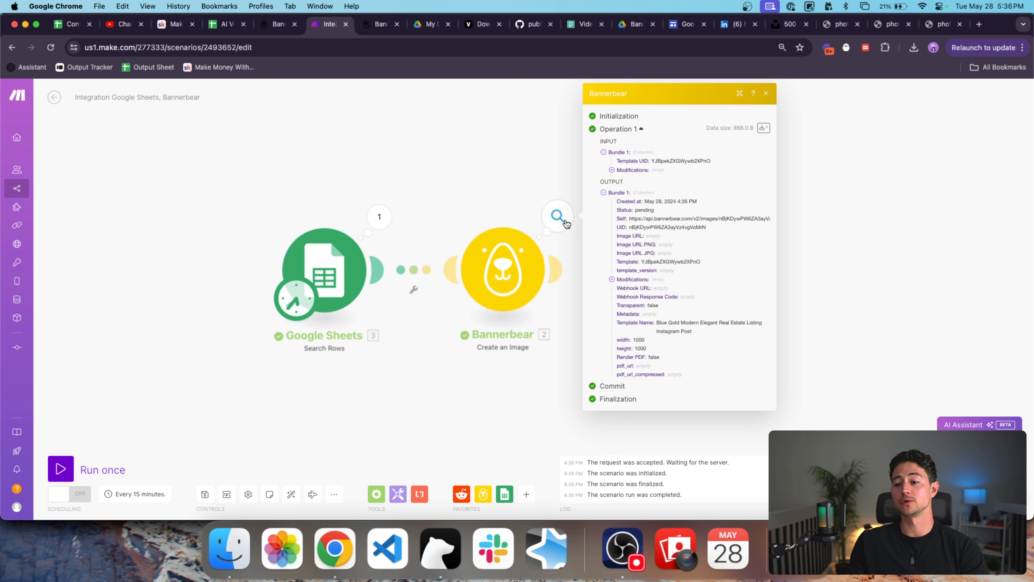
pyautogui.doubleClick(642, 207)
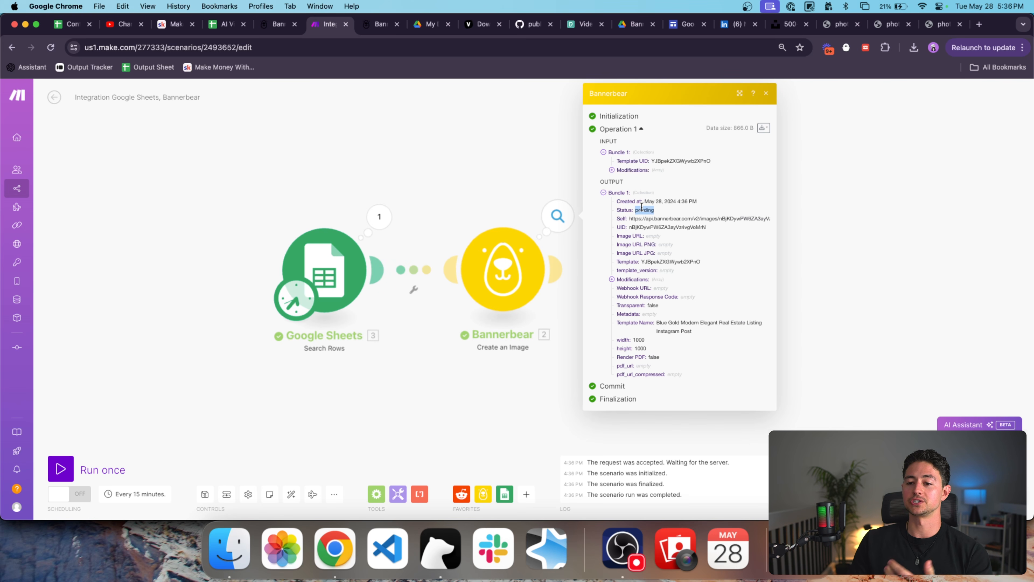
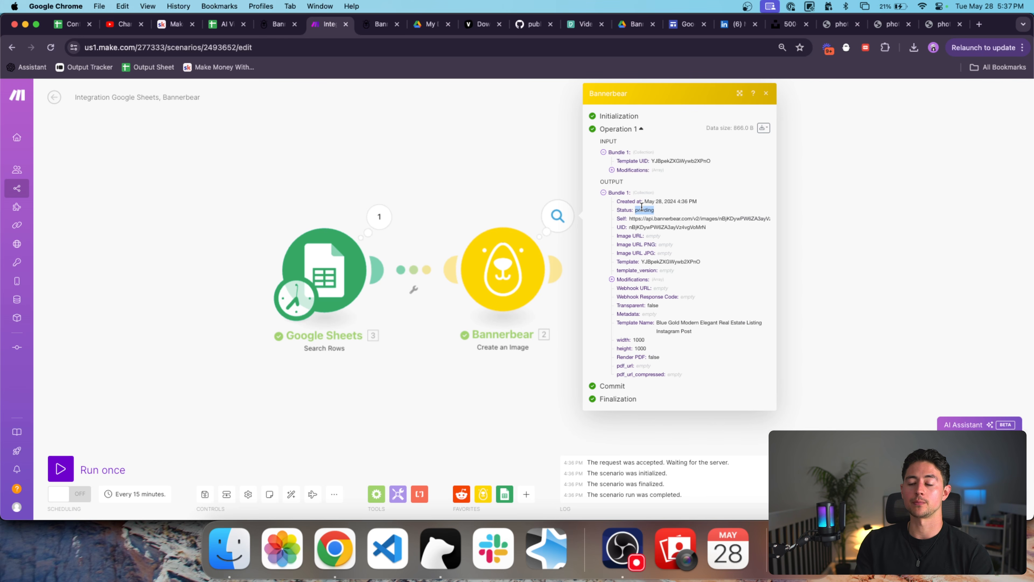
# Review the Bannerbear module's five modifications: image_container, price, location, marketedby and marketer.
pyautogui.click(486, 172)
pyautogui.click(512, 262)
pyautogui.scroll(-4, 650, 268)
pyautogui.scroll(5, 650, 268)
pyautogui.click(574, 166)
pyautogui.click(574, 180)
pyautogui.click(575, 192)
pyautogui.click(573, 205)
pyautogui.click(574, 218)
# Open Make's All scenarios list in a new tab placed beside the integration tab.
pyautogui.click(575, 219)
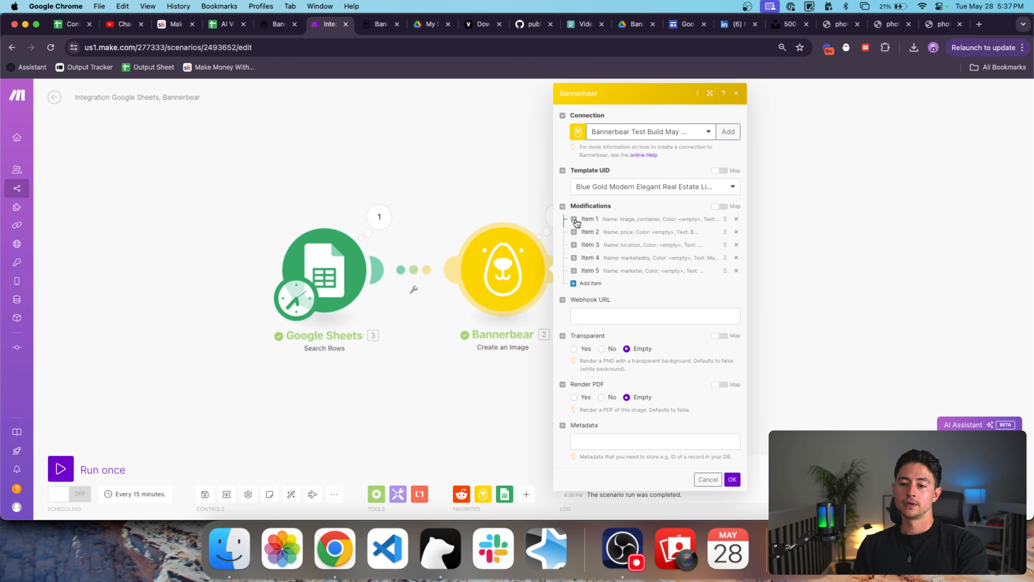
pyautogui.click(633, 315)
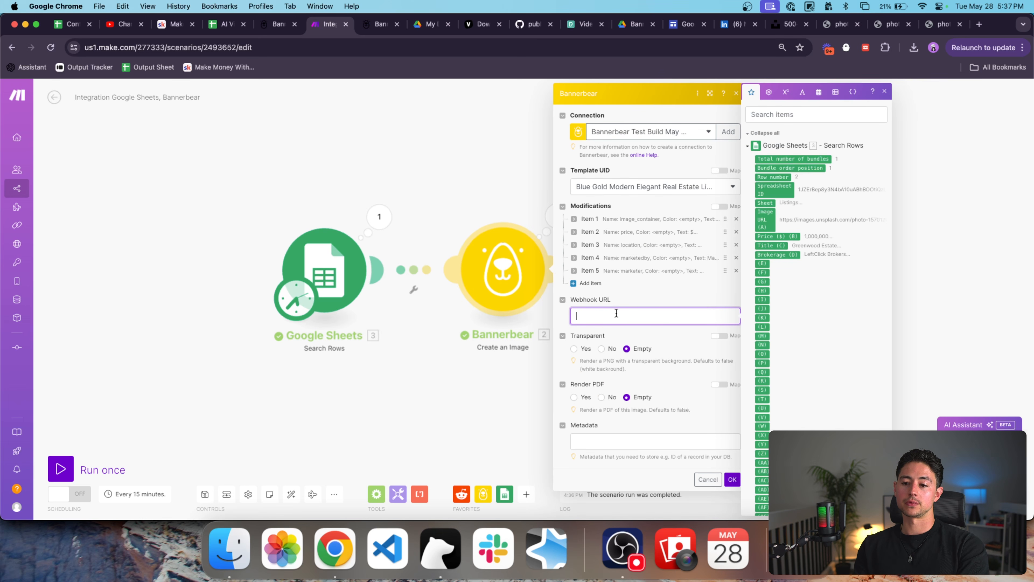
pyautogui.keyDown('super'); pyautogui.click(33, 189); pyautogui.keyUp('super')
pyautogui.moveTo(354, 26); pyautogui.dragTo(299, 30)
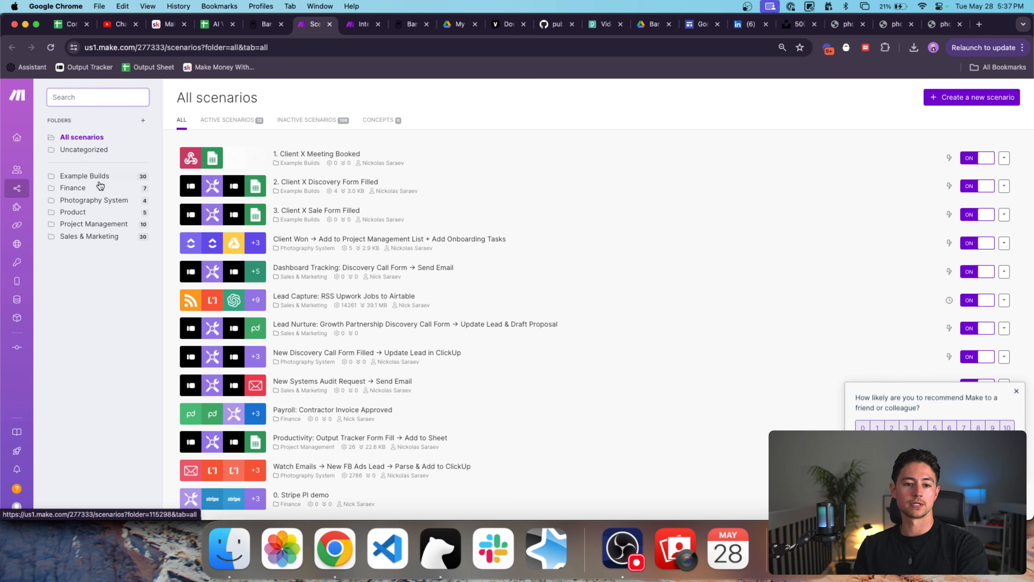
# Create a new scenario in Example Builds named 'Catch Webhook from Bannerbear'.
pyautogui.click(94, 177)
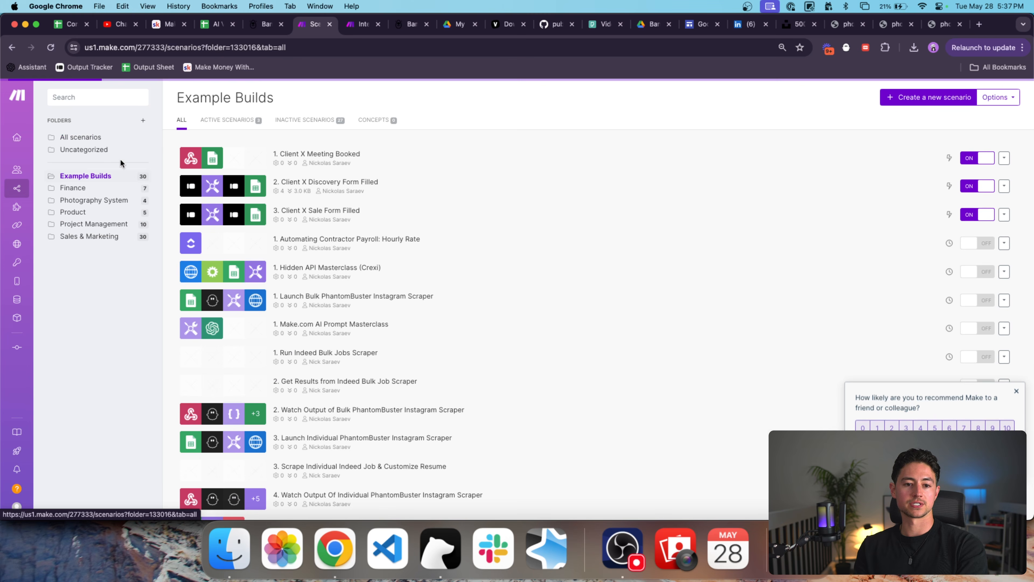
pyautogui.click(908, 96)
pyautogui.click(97, 97)
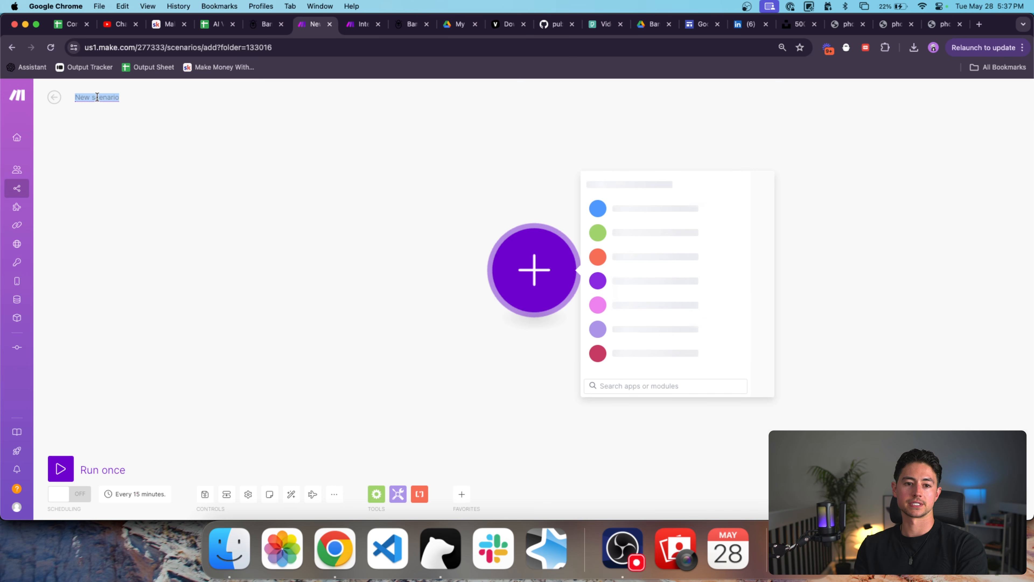
pyautogui.write('Catch Webhook from Bannerbear')
pyautogui.click(310, 188)
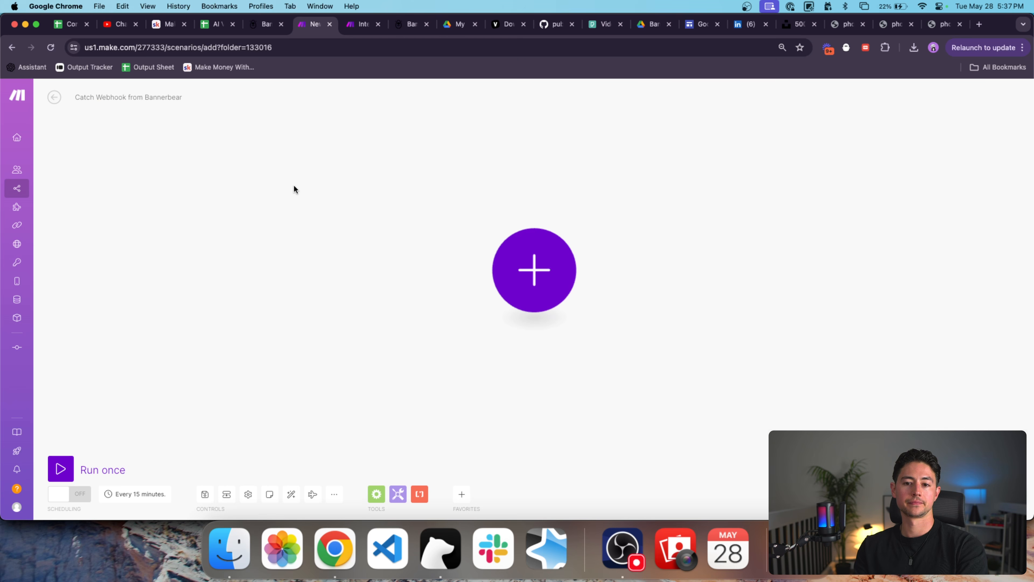
# Add a Custom webhook trigger named 'New Bannerbear' and copy its address.
pyautogui.click(514, 251)
pyautogui.write('webhook')
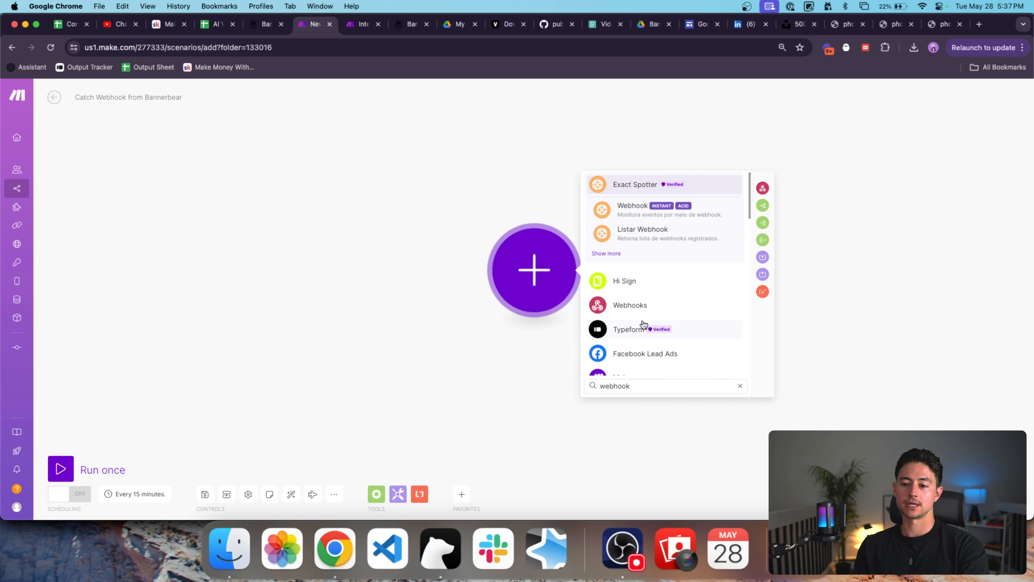
pyautogui.click(629, 306)
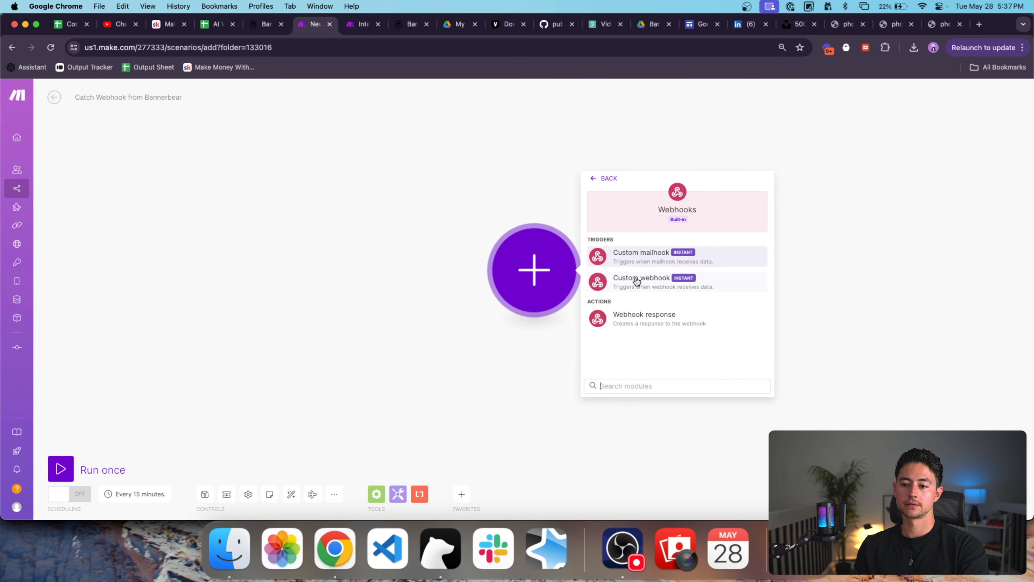
pyautogui.click(637, 284)
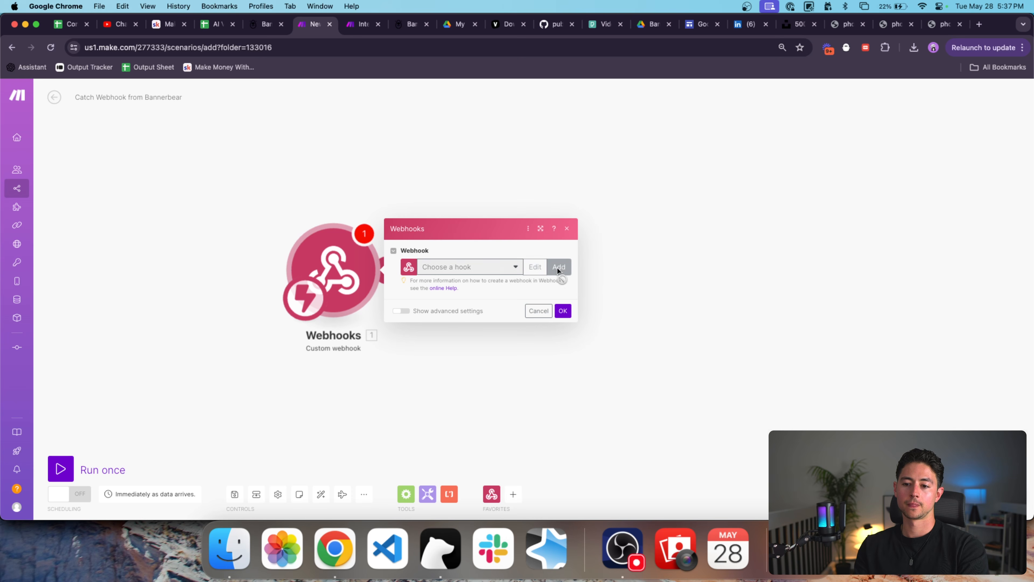
pyautogui.click(559, 267)
pyautogui.tripleClick(654, 231)
pyautogui.write('New Bannerbear Generation')
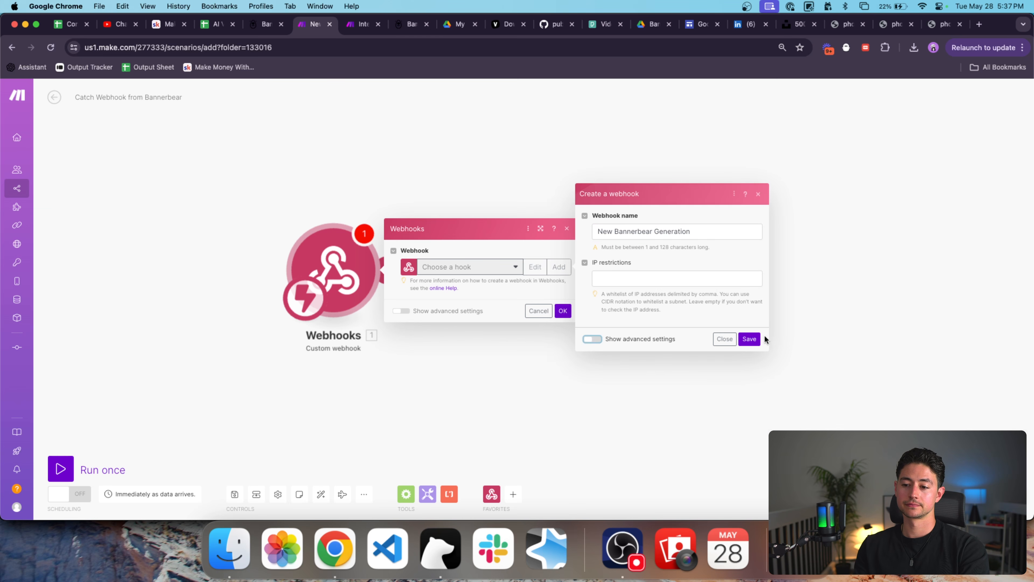
pyautogui.click(757, 338)
pyautogui.click(549, 302)
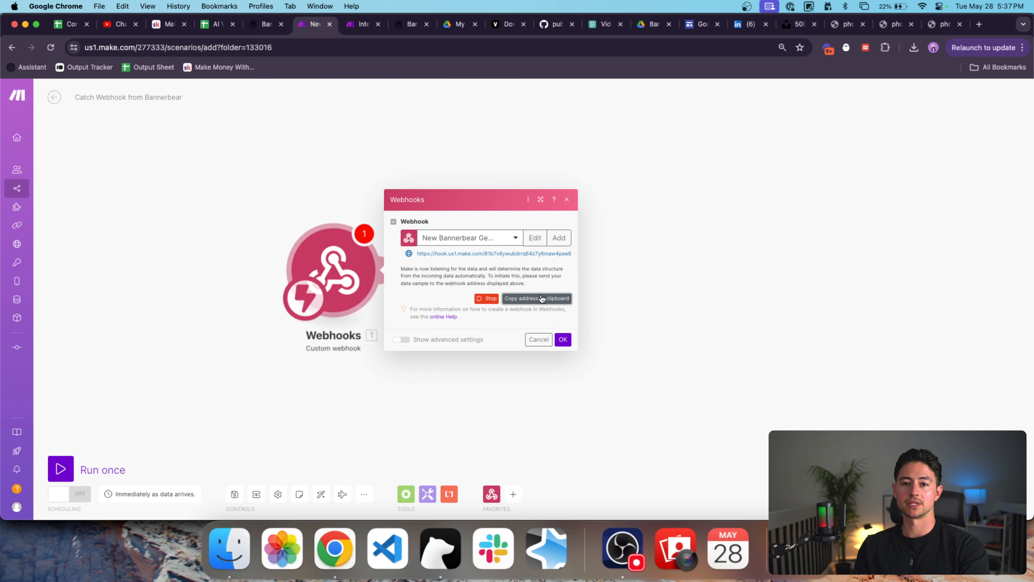
pyautogui.click(351, 26)
# Paste the webhook address into the Bannerbear Webhook URL and save the module.
pyautogui.click(647, 322)
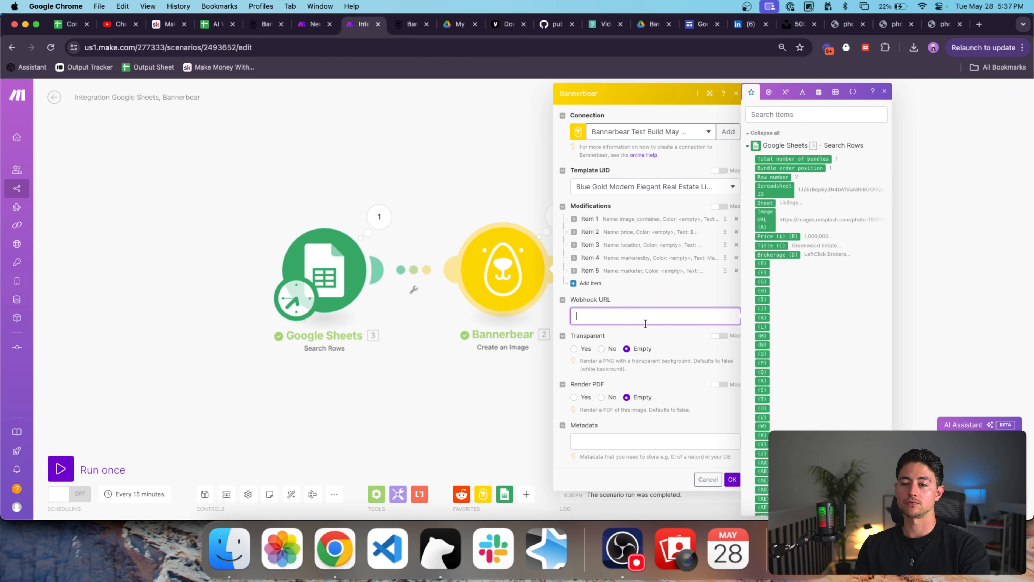
pyautogui.press('super+v')
pyautogui.click(732, 479)
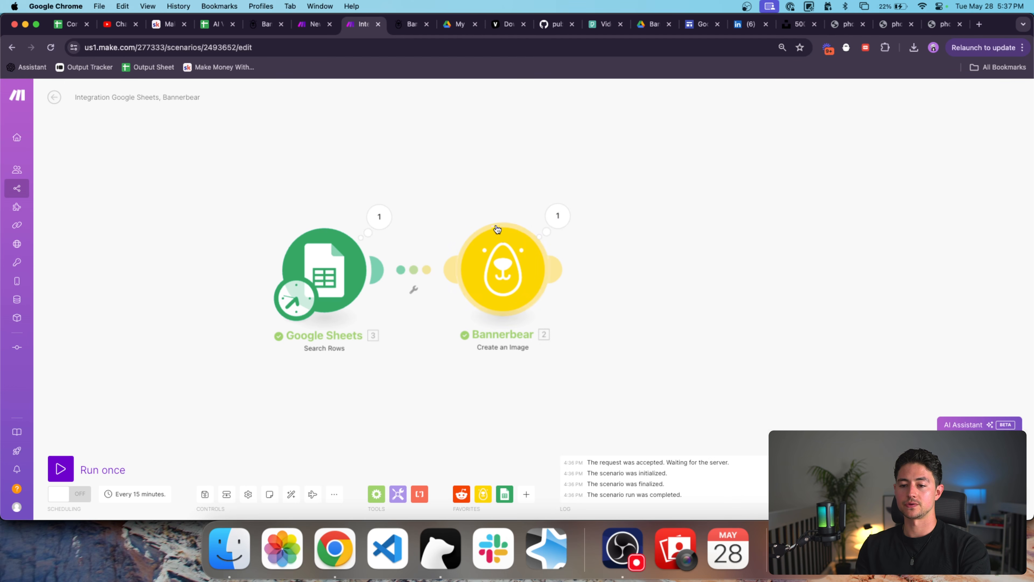
# Start the webhook scenario listening, then run the integration scenario once.
pyautogui.hotkey('ctrl', 'shift', 'Tab')
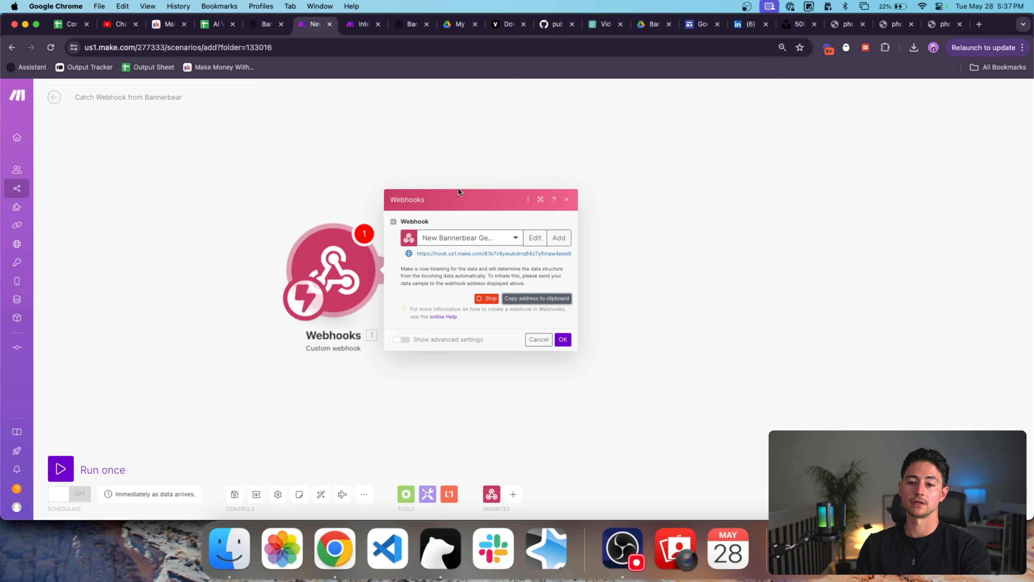
pyautogui.click(562, 339)
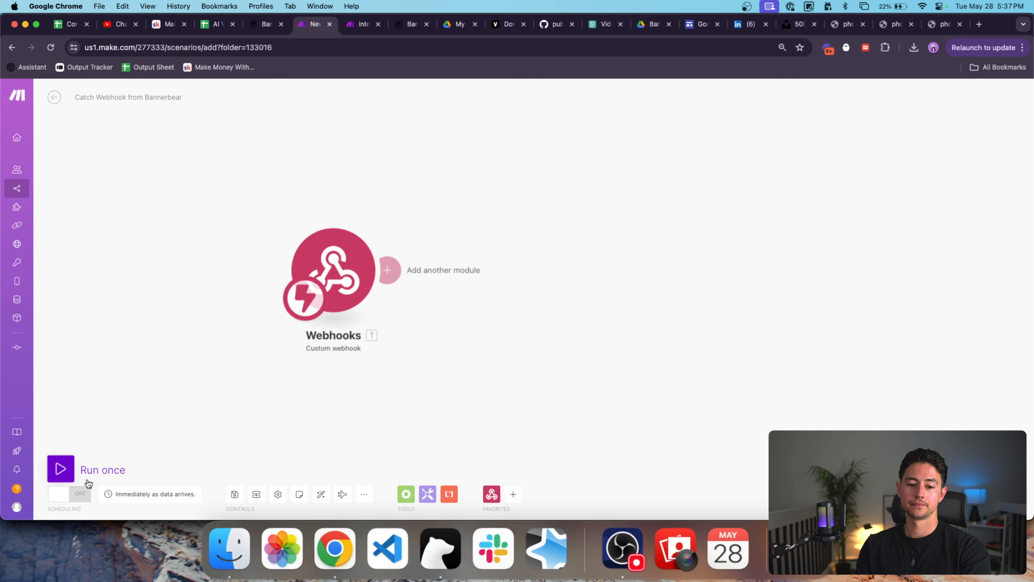
pyautogui.click(63, 469)
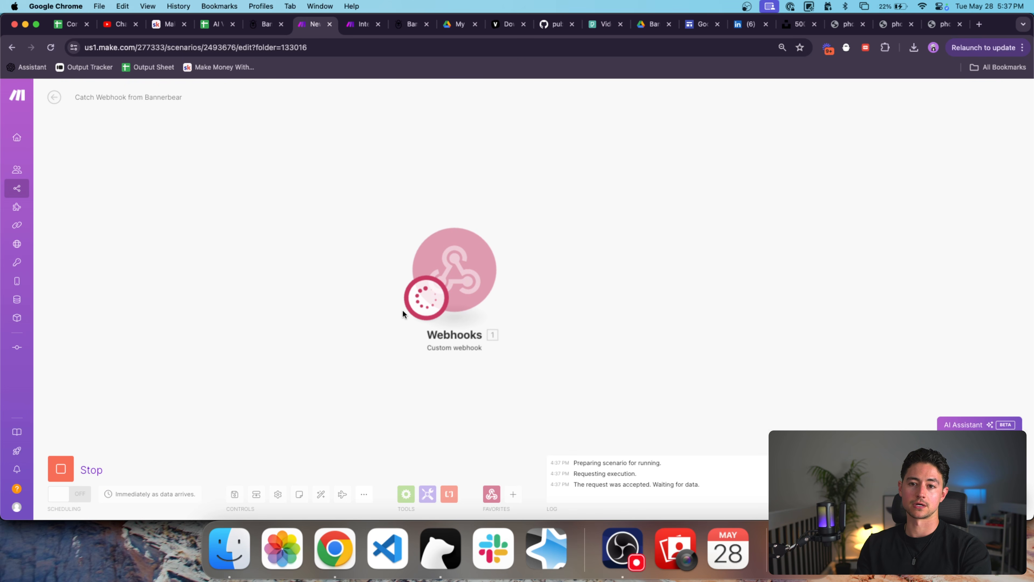
pyautogui.hotkey('ctrl', 'Tab')
pyautogui.click(64, 474)
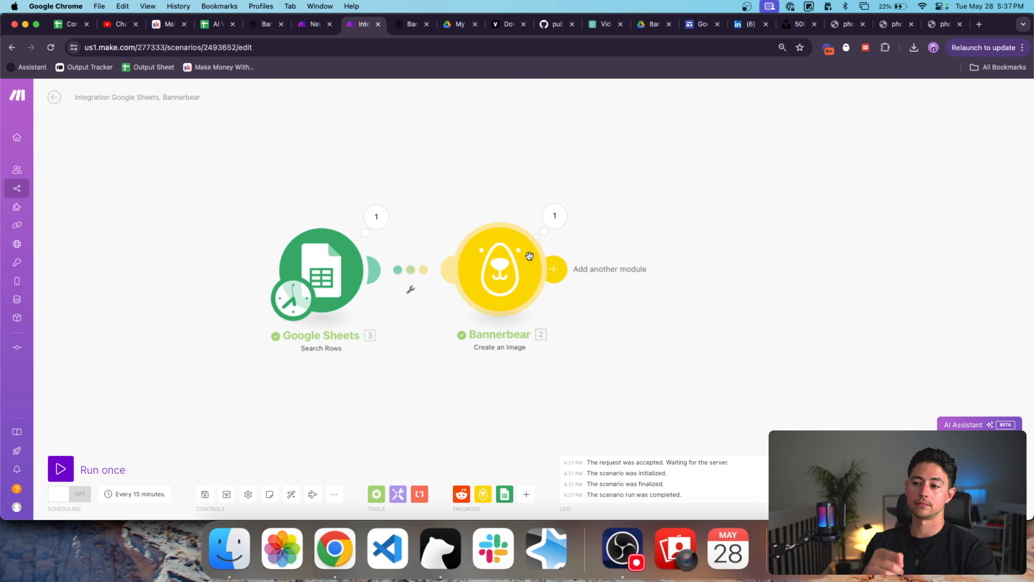
pyautogui.hotkey('ctrl', 'shift', 'Tab')
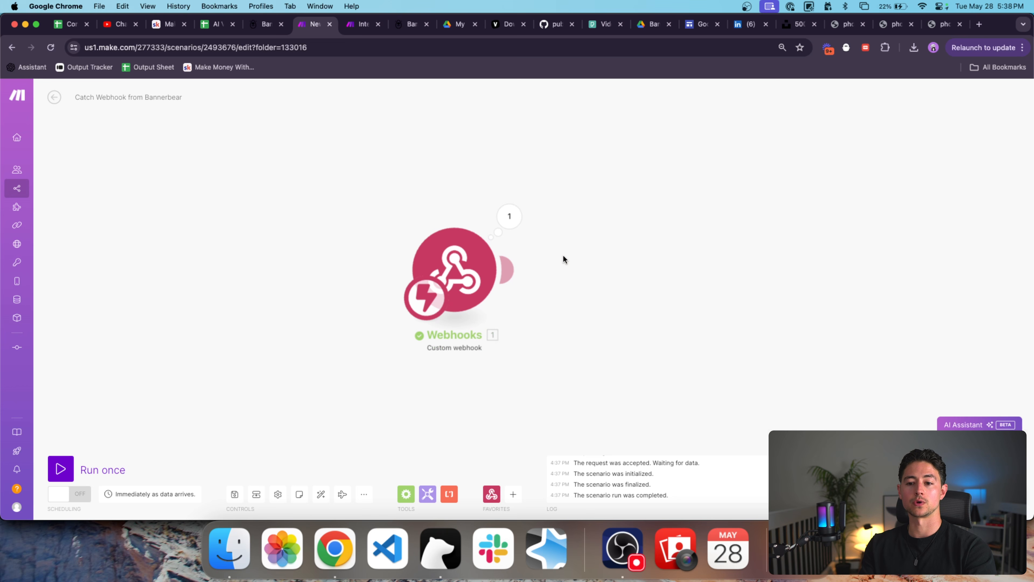
# Inspect the webhook bundle's image_url, image_url_png, image_url_jpg and modifications fields.
pyautogui.click(399, 217)
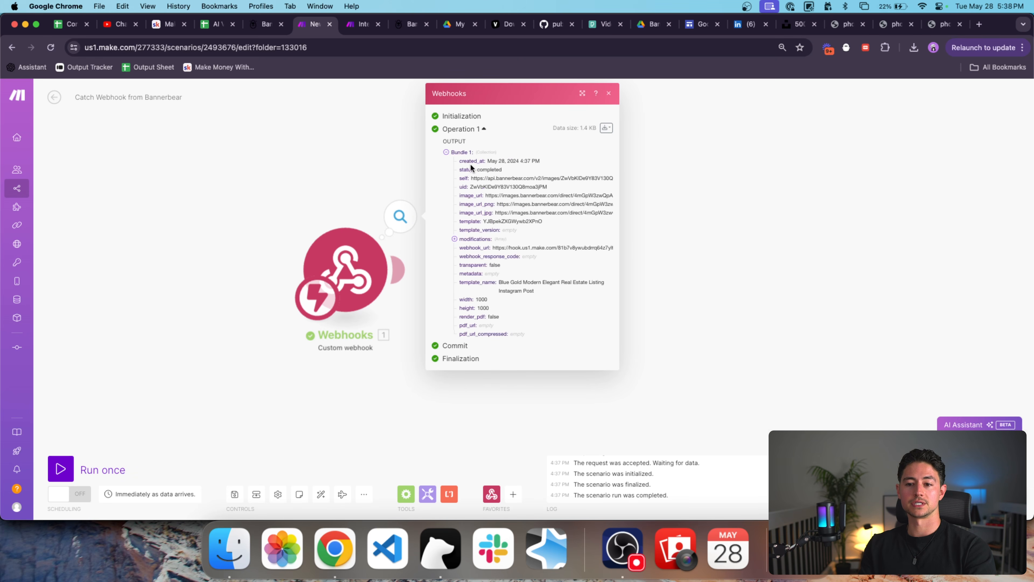
pyautogui.doubleClick(478, 196)
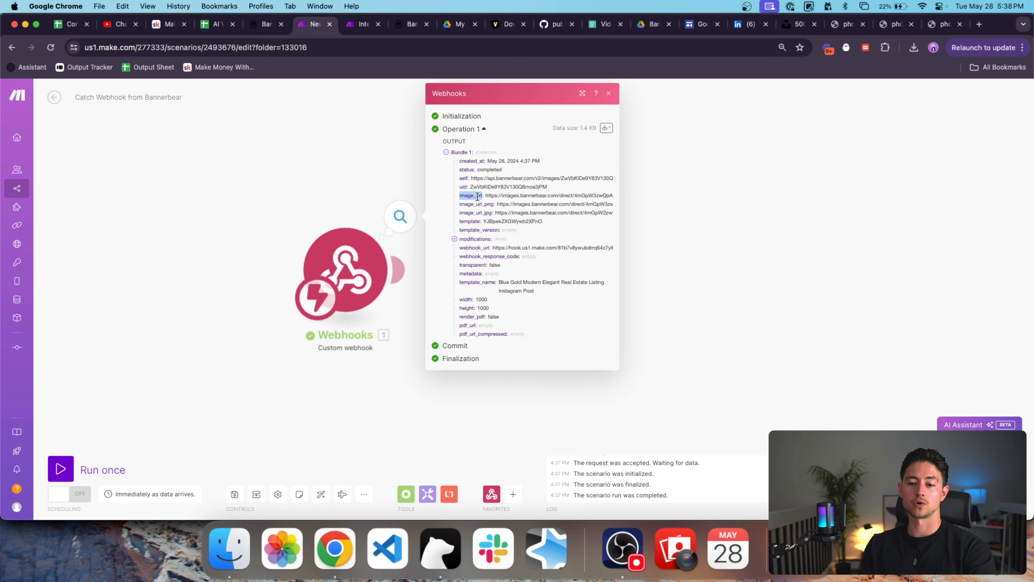
pyautogui.doubleClick(481, 205)
pyautogui.doubleClick(482, 212)
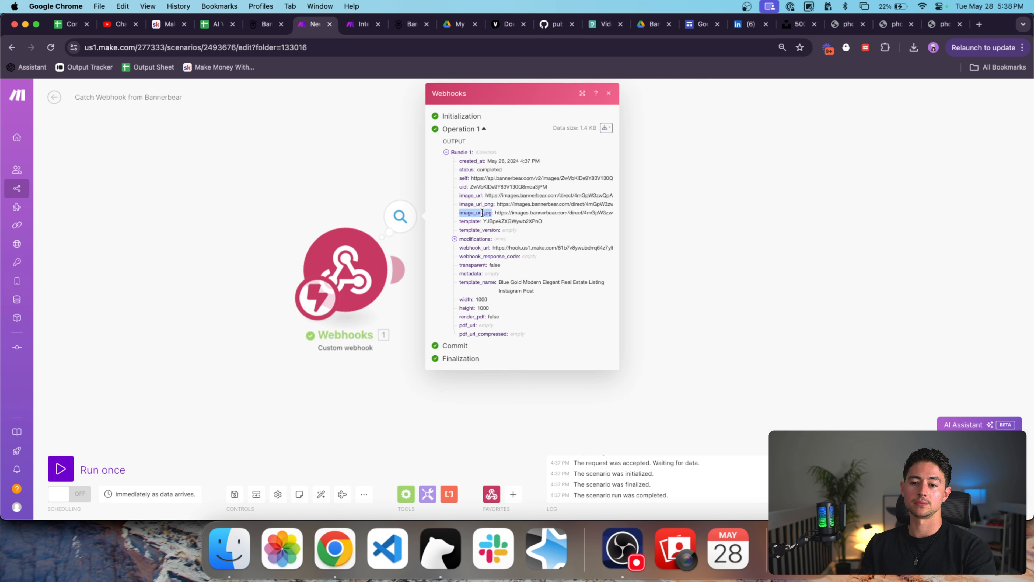
pyautogui.click(476, 239)
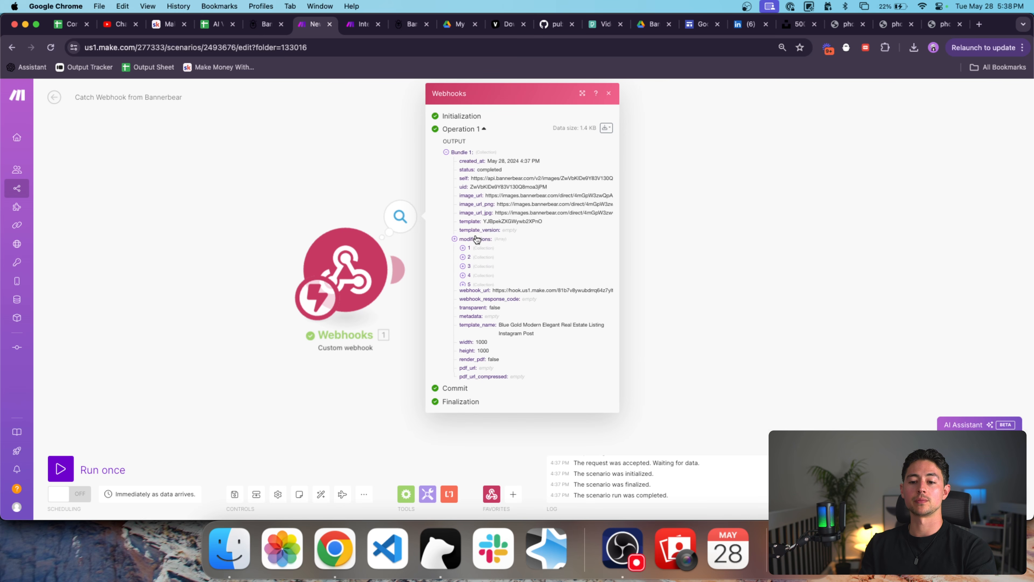
pyautogui.click(476, 239)
# Copy the image_url value and load it in a new browser tab.
pyautogui.doubleClick(512, 197)
pyautogui.tripleClick(512, 197)
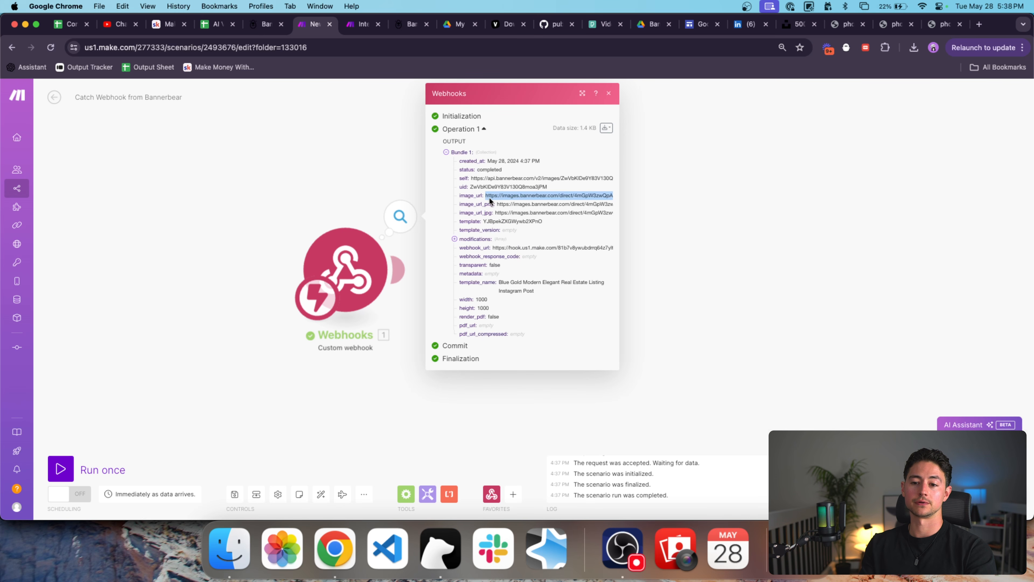
pyautogui.press('super+c')
pyautogui.press('super+t')
pyautogui.press('super+v')
pyautogui.press('Return')
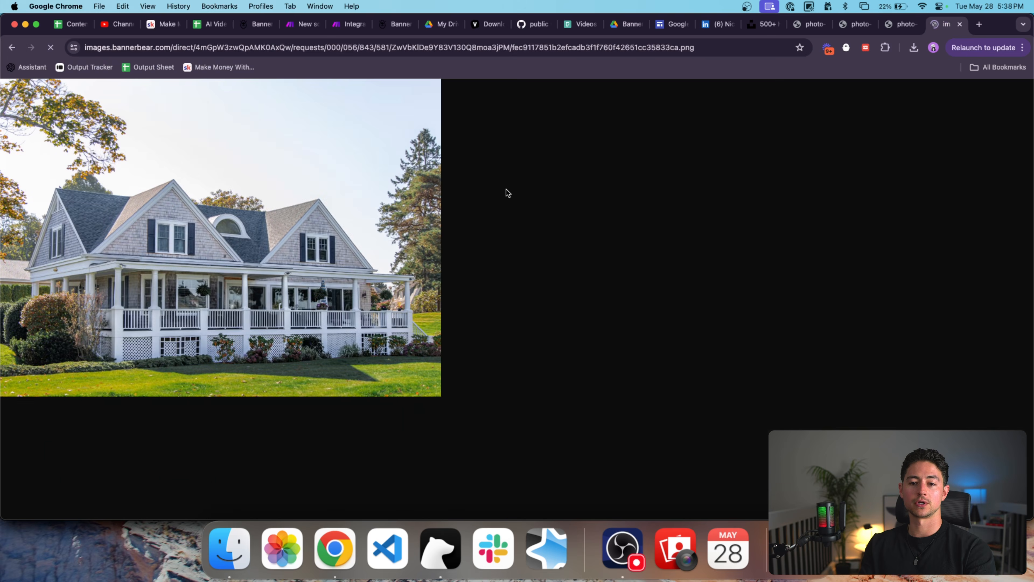
# View the generated Greenwood Estate image, then close its tab and the webhook output.
pyautogui.scroll(-1, 320, 277)
pyautogui.scroll(1, 319, 278)
pyautogui.scroll(-1, 387, 318)
pyautogui.scroll(1, 387, 318)
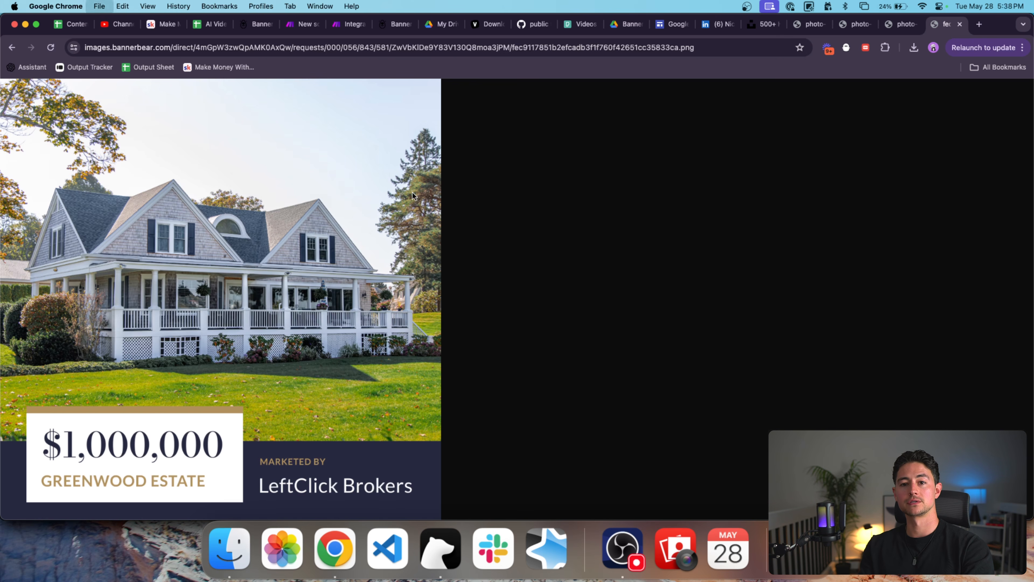
pyautogui.press('super+w')
pyautogui.click(288, 120)
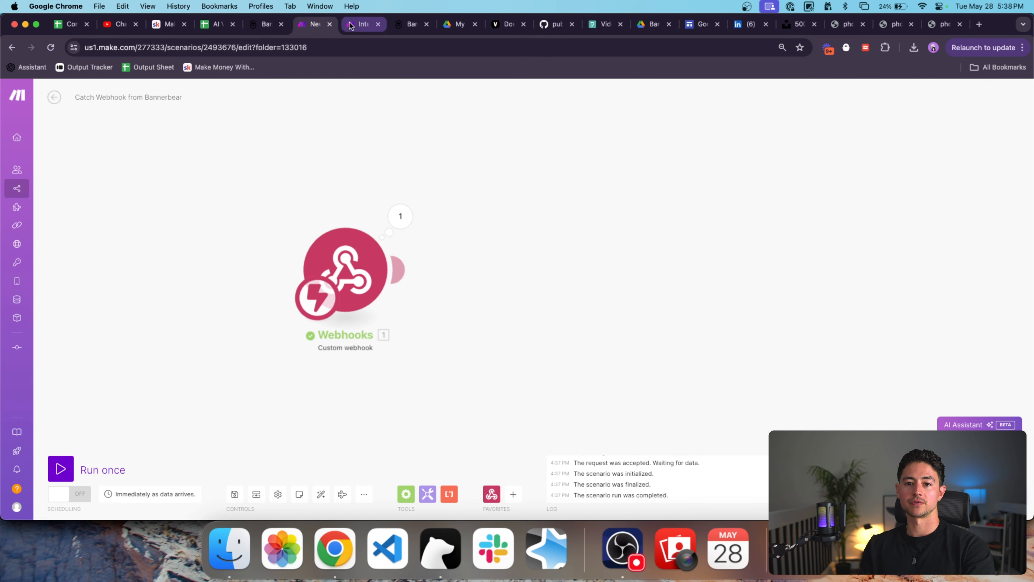
# Start the Bannerbear Metadata JSON with row_number mapped to the sheet's Row number.
pyautogui.moveTo(364, 24); pyautogui.dragTo(325, 33)
pyautogui.click(558, 208)
pyautogui.click(500, 269)
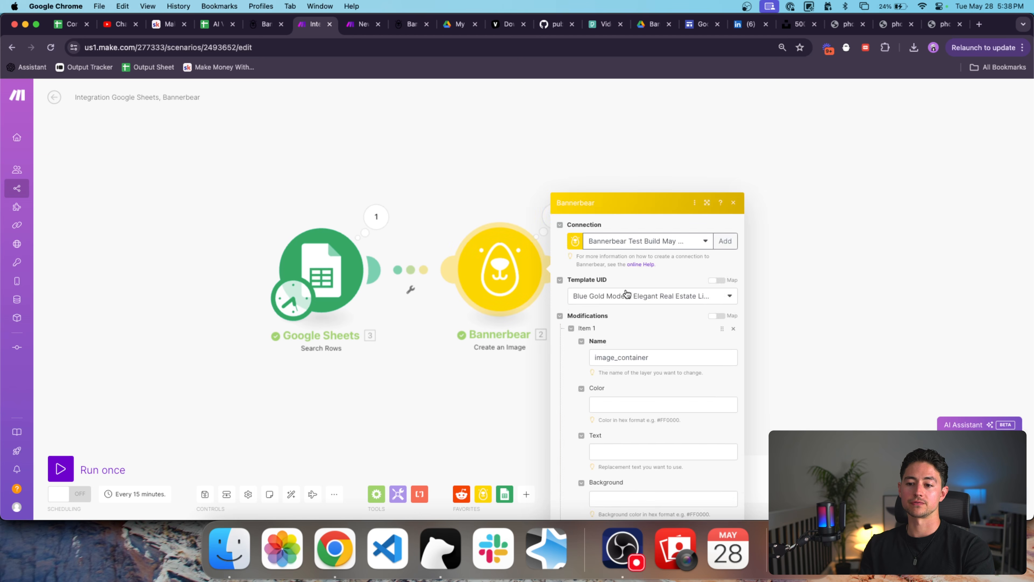
pyautogui.scroll(-15, 635, 294)
pyautogui.scroll(-10, 668, 382)
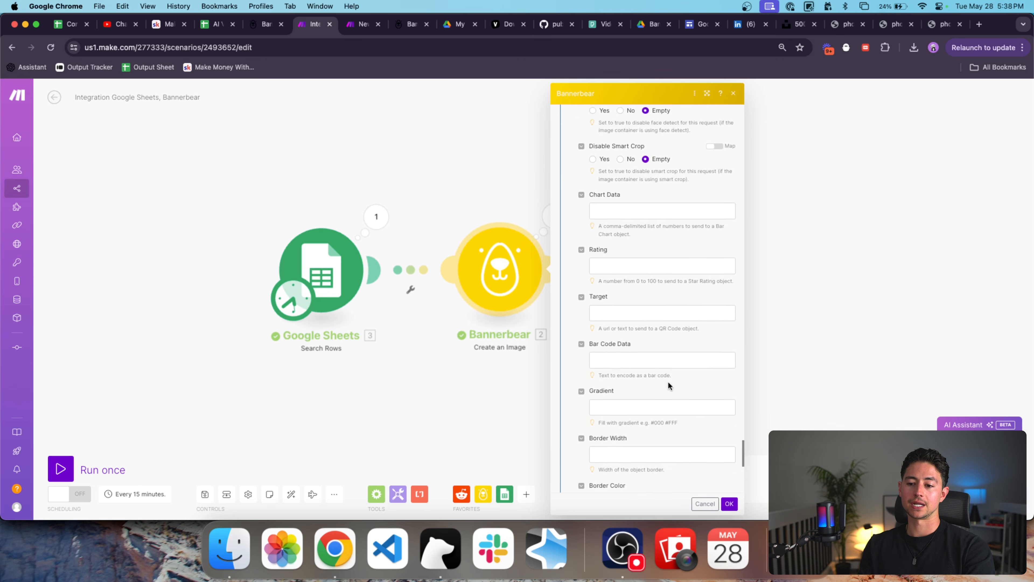
pyautogui.click(656, 464)
pyautogui.write('{"row_')
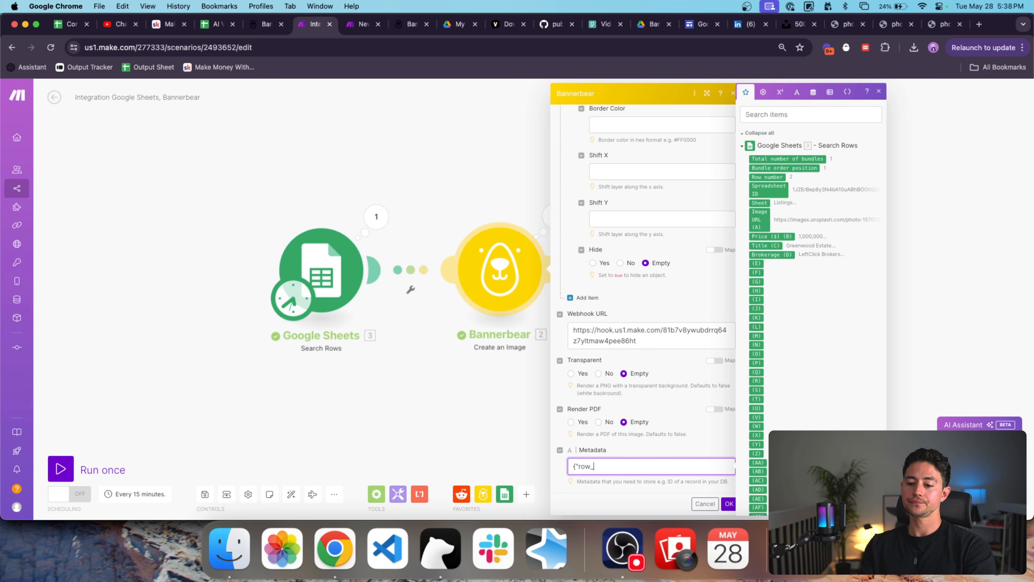
pyautogui.write('number":')
pyautogui.click(767, 177)
pyautogui.write('}')
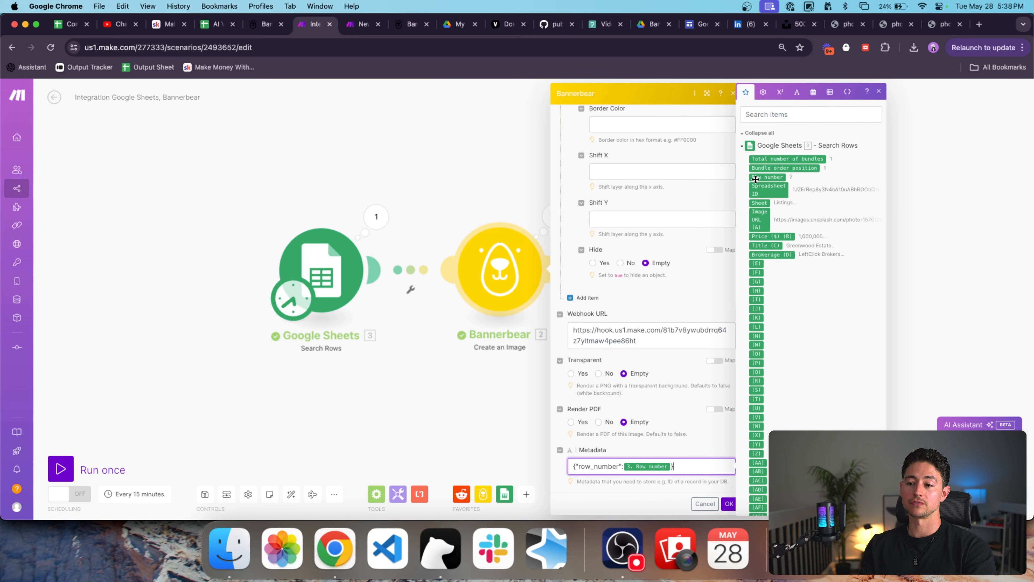
pyautogui.write('"')
pyautogui.press('BackSpace')
pyautogui.write('"')
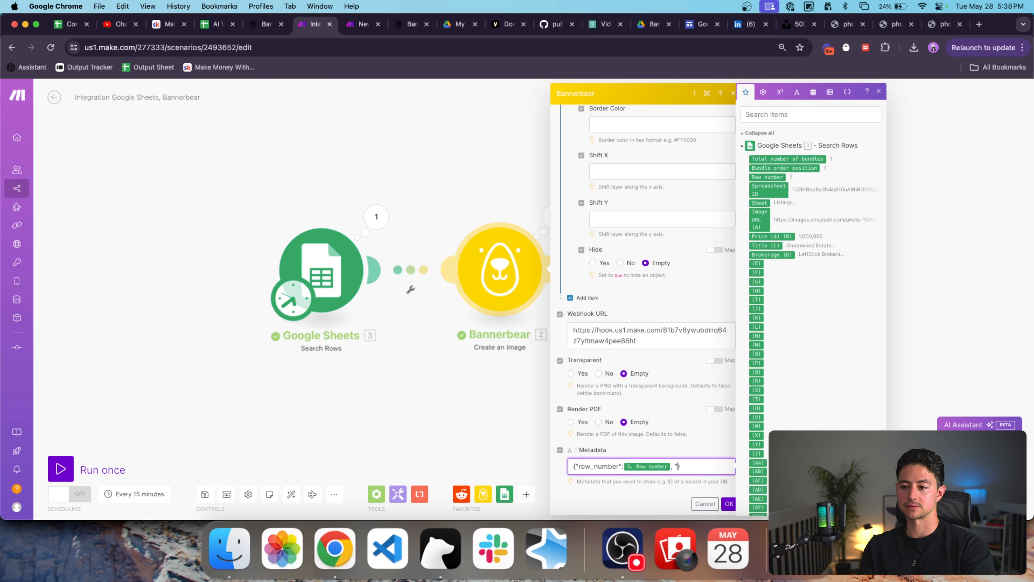
# Add a spreadsheet_id key mapped to the Spreadsheet ID in the metadata.
pyautogui.write('spreadsheet_id":')
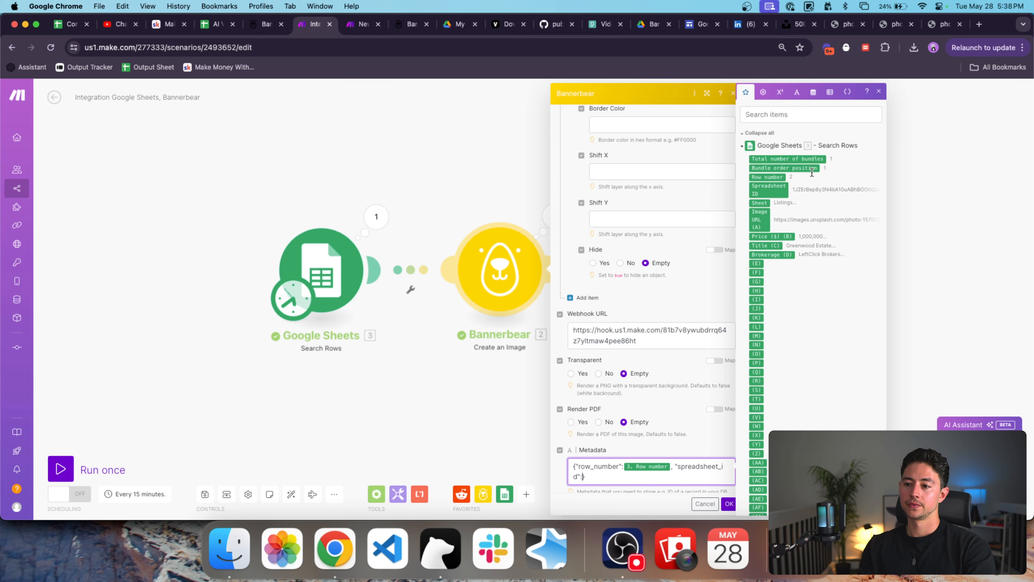
pyautogui.write('"')
pyautogui.click(781, 185)
pyautogui.write('"')
pyautogui.moveTo(678, 465); pyautogui.dragTo(623, 487)
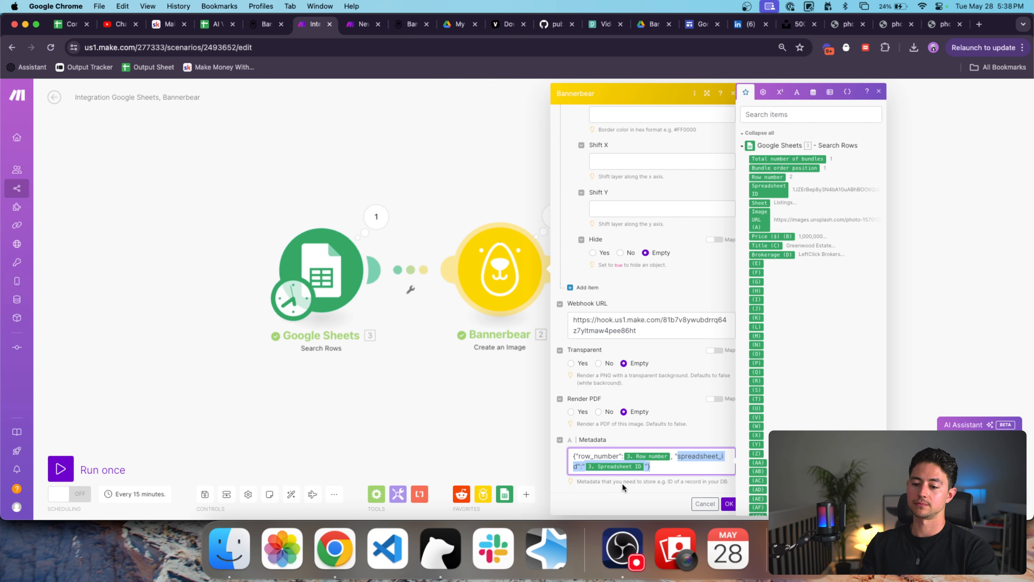
# Fix the underscore in the row_number key and save the Bannerbear module.
pyautogui.click(595, 456)
pyautogui.press('BackSpace')
pyautogui.write('N')
pyautogui.press('BackSpace')
pyautogui.write('_')
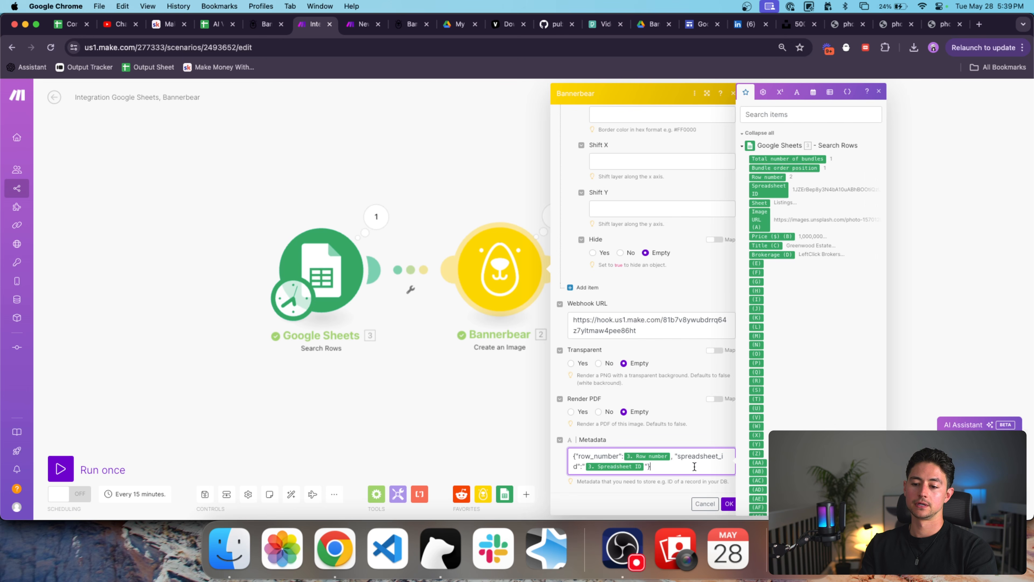
pyautogui.click(729, 503)
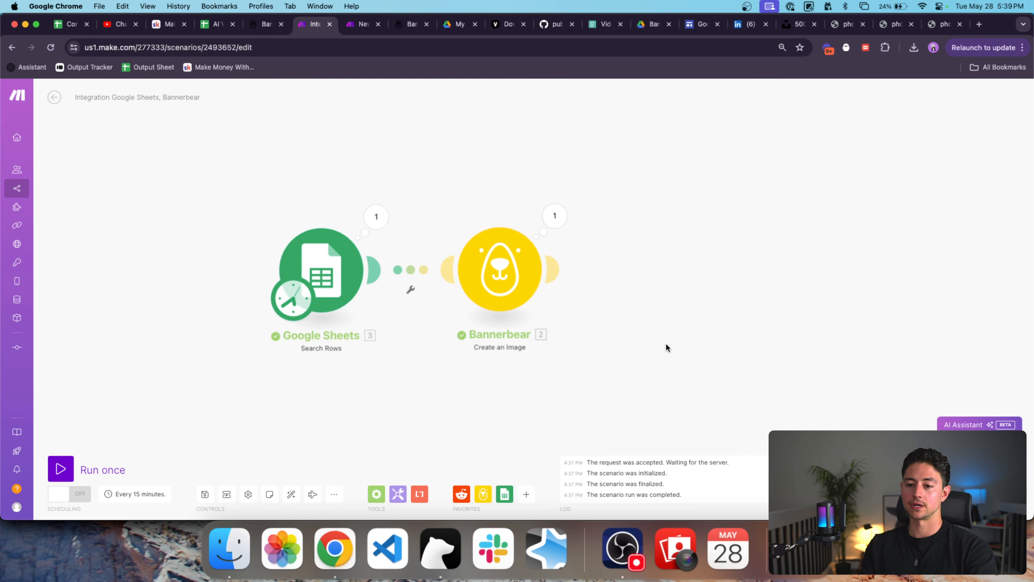
# Check the Google Sheets search's maximum returned rows and close its settings.
pyautogui.click(283, 284)
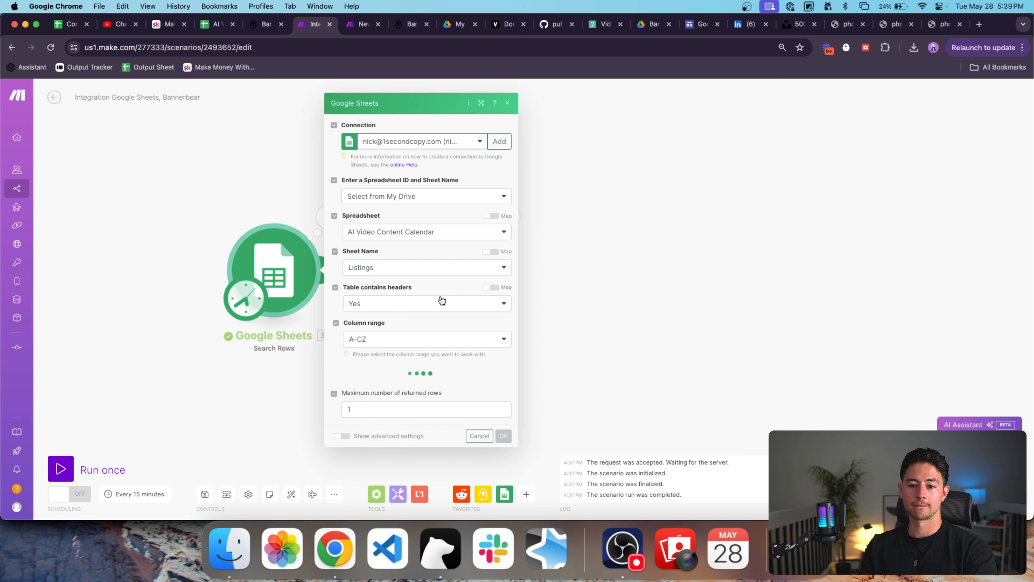
pyautogui.click(432, 409)
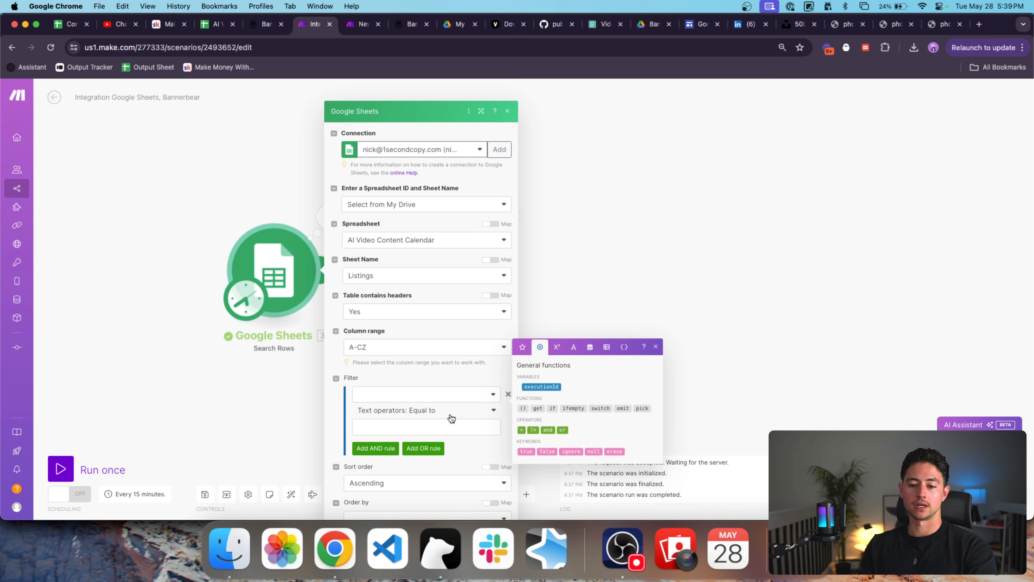
pyautogui.click(503, 503)
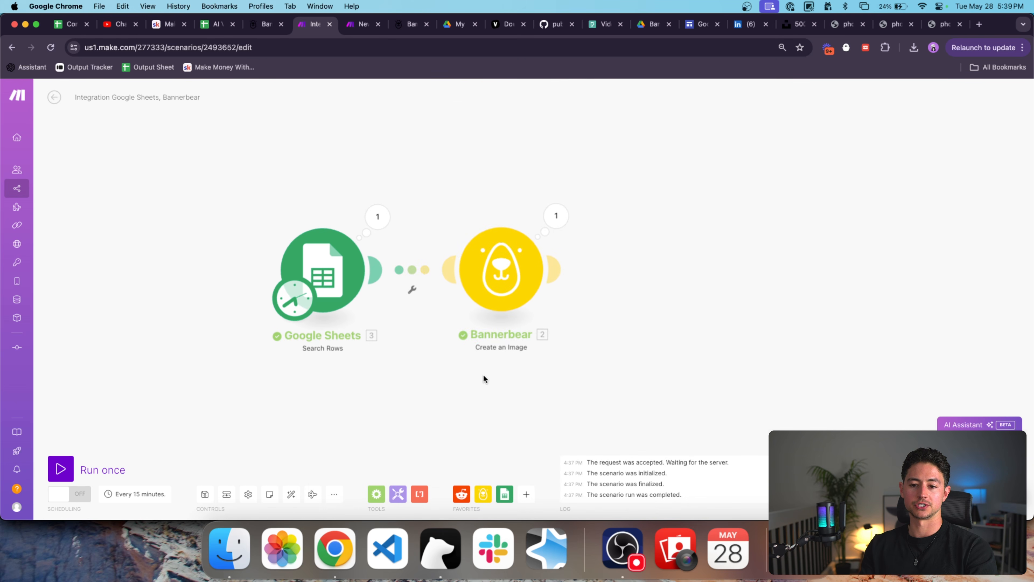
# Run both scenarios and inspect the webhook's received metadata with row_number and spreadsheet_id.
pyautogui.hotkey('ctrl', 'Tab')
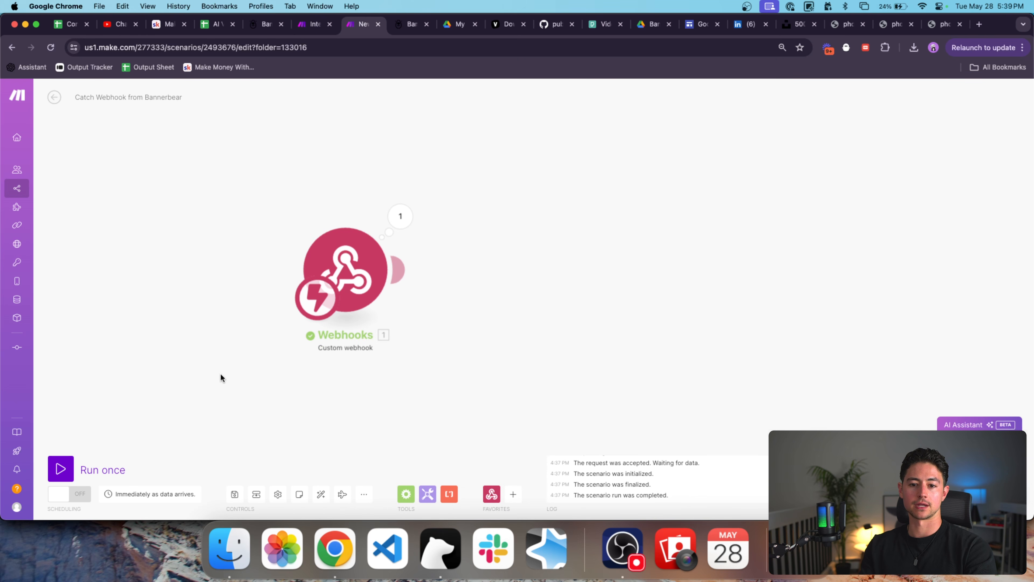
pyautogui.click(61, 468)
pyautogui.hotkey('ctrl', 'shift', 'Tab')
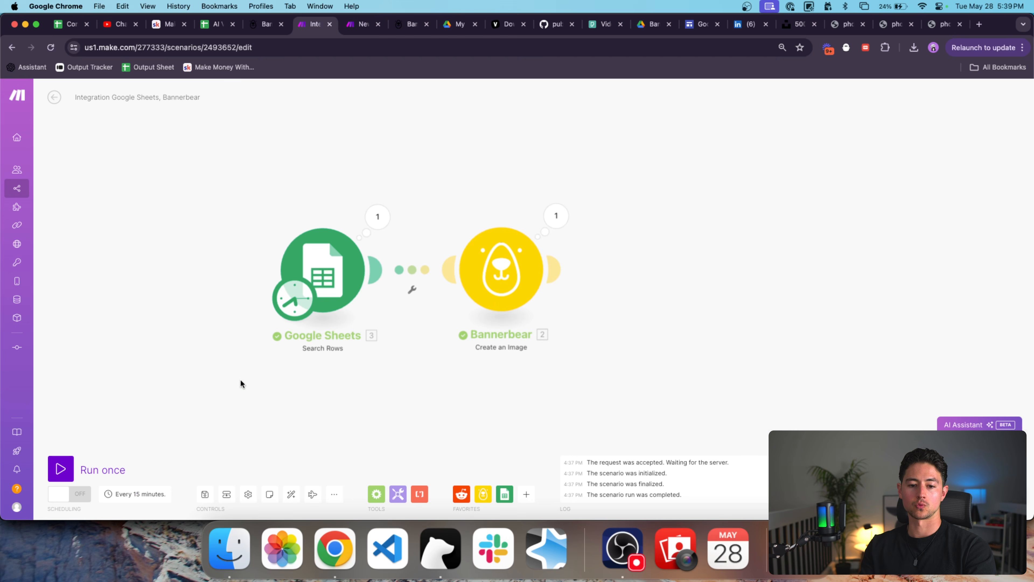
pyautogui.click(103, 467)
pyautogui.hotkey('ctrl', 'Tab')
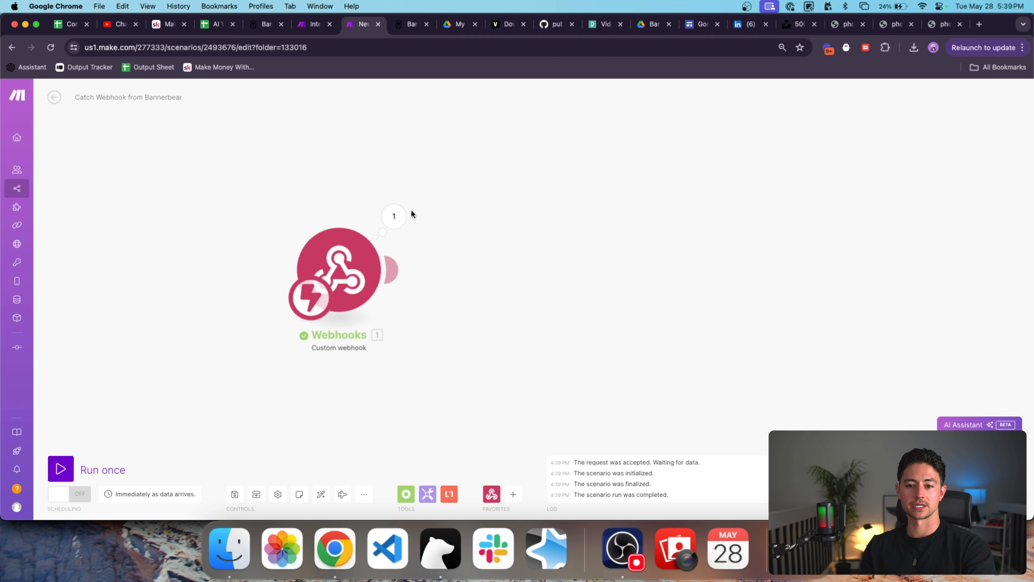
pyautogui.click(393, 217)
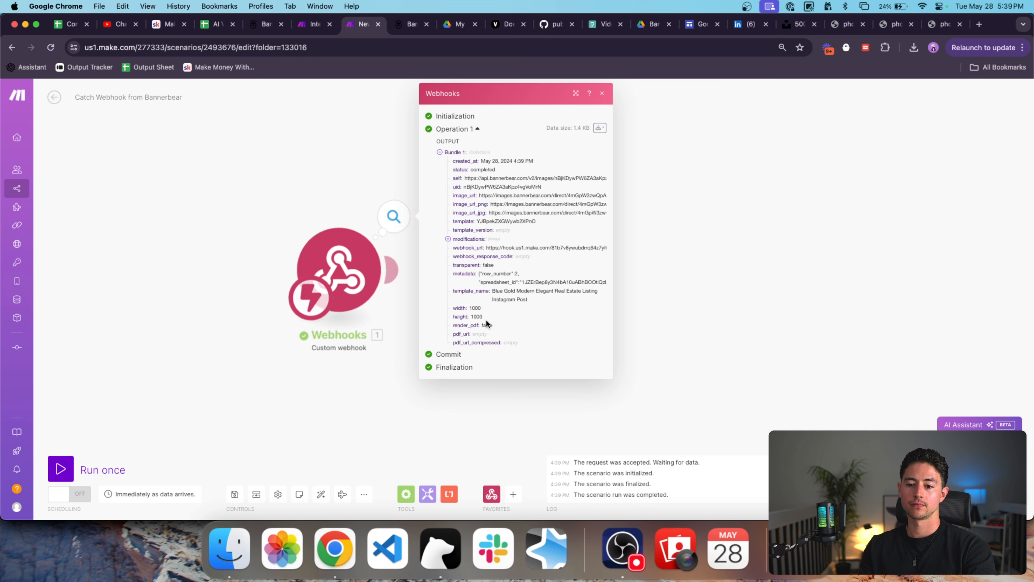
pyautogui.moveTo(479, 272); pyautogui.dragTo(583, 283)
pyautogui.click(491, 275)
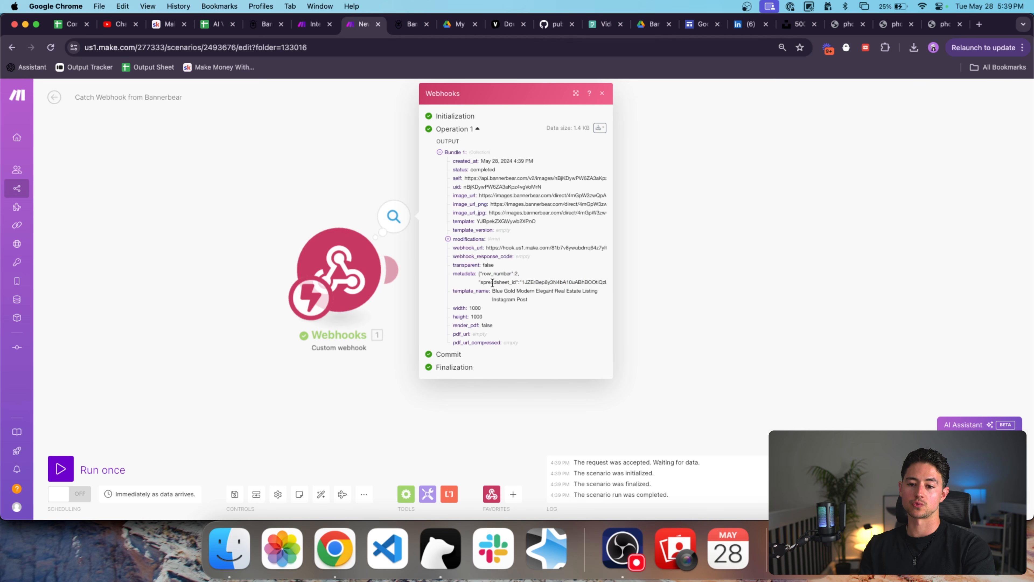
pyautogui.click(445, 399)
# Search 'parse j' for a new module after the webhook and show JSON options.
pyautogui.click(513, 493)
pyautogui.write('parse j')
pyautogui.click(536, 277)
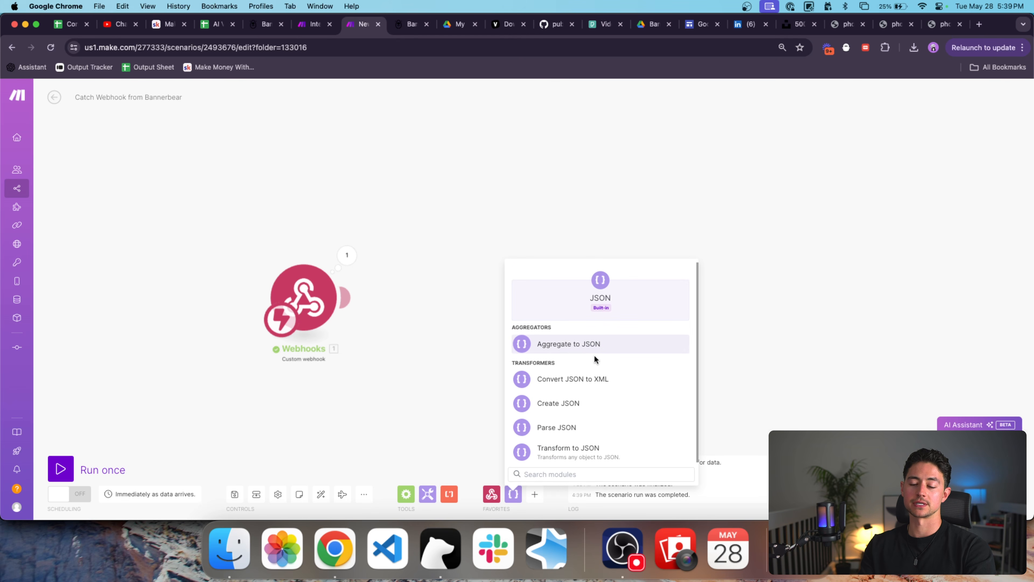
# Add a Parse JSON module with the webhook's metadata mapped into JSON string.
pyautogui.click(570, 425)
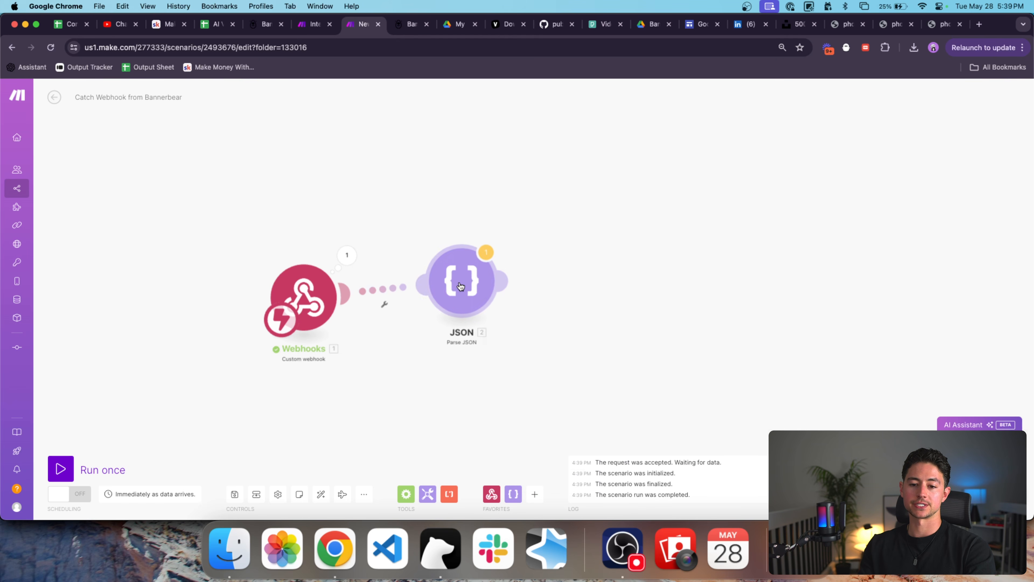
pyautogui.click(572, 332)
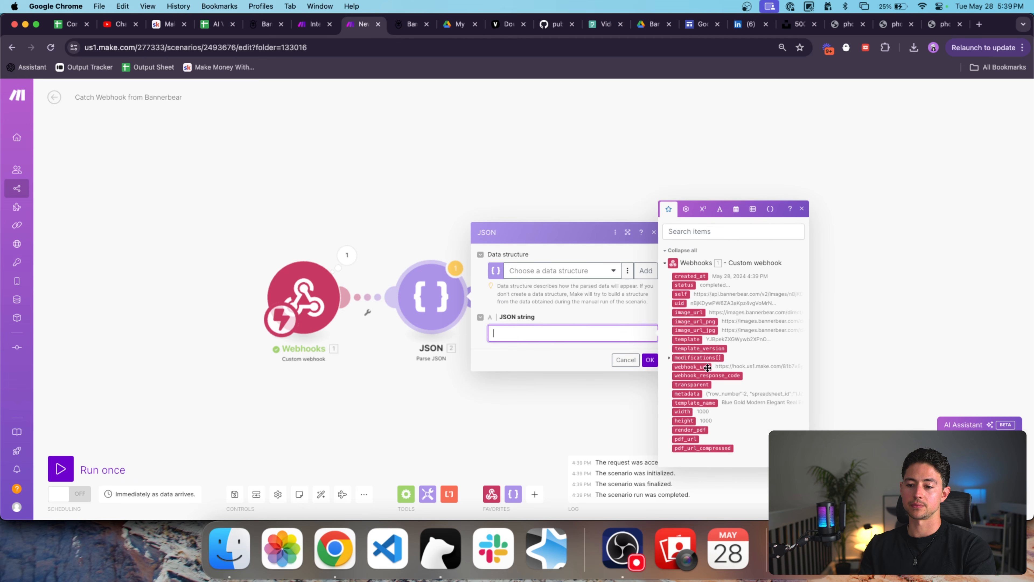
pyautogui.click(688, 393)
pyautogui.click(650, 360)
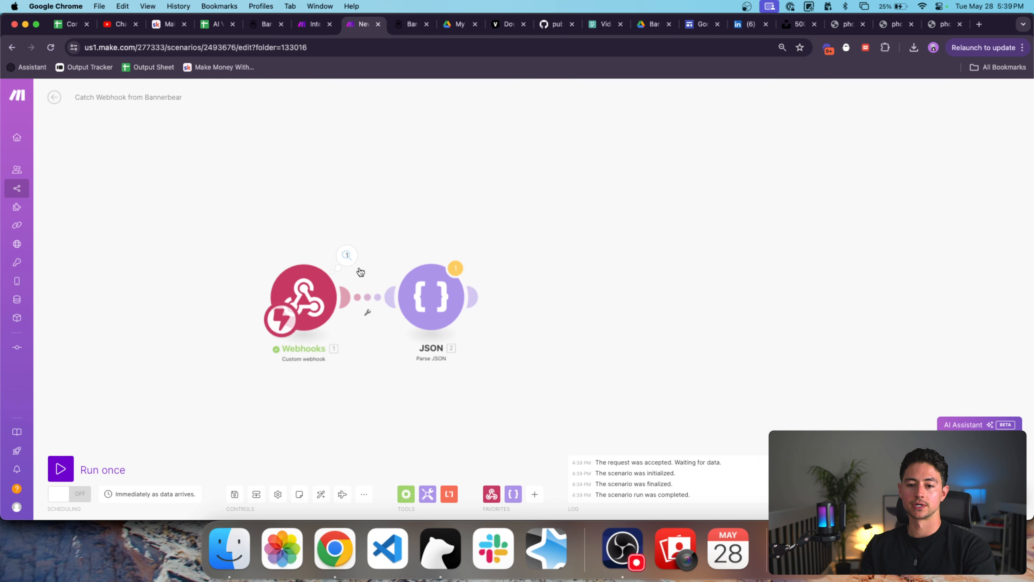
# Copy the raw metadata text from the webhook's downloaded output bundle.
pyautogui.click(347, 255)
pyautogui.moveTo(425, 297); pyautogui.dragTo(553, 308)
pyautogui.click(548, 152)
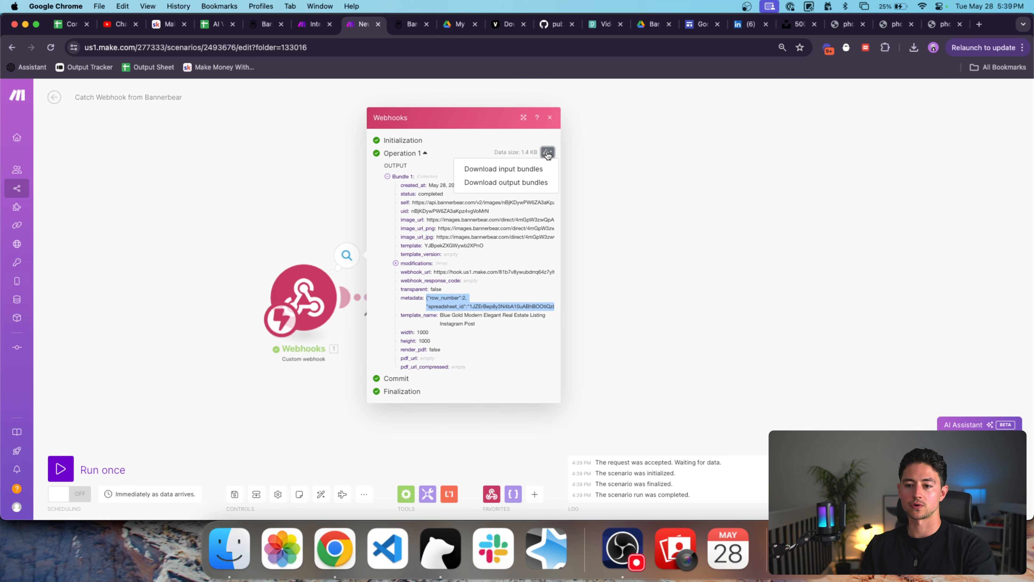
pyautogui.click(535, 183)
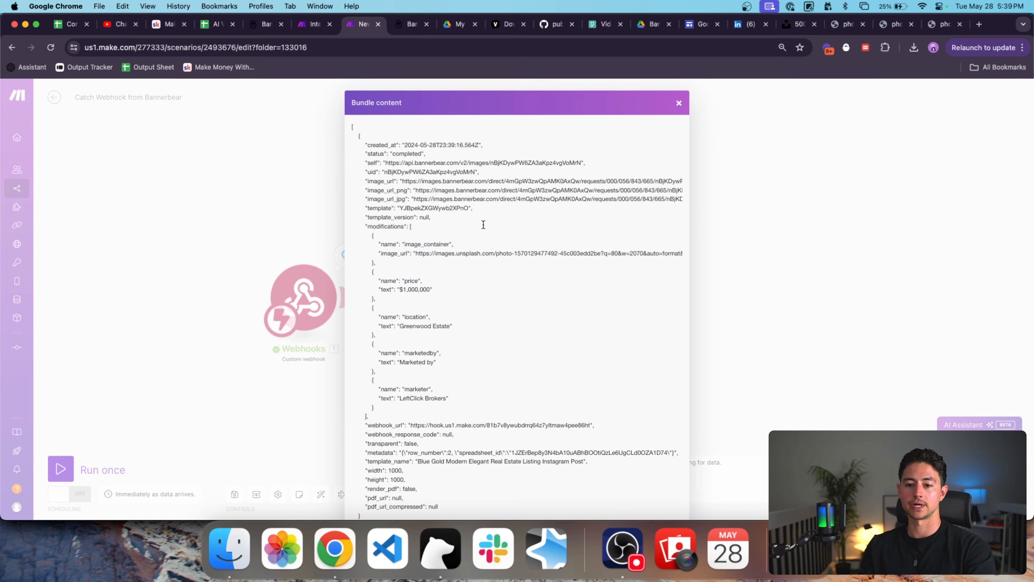
pyautogui.scroll(-1, 483, 224)
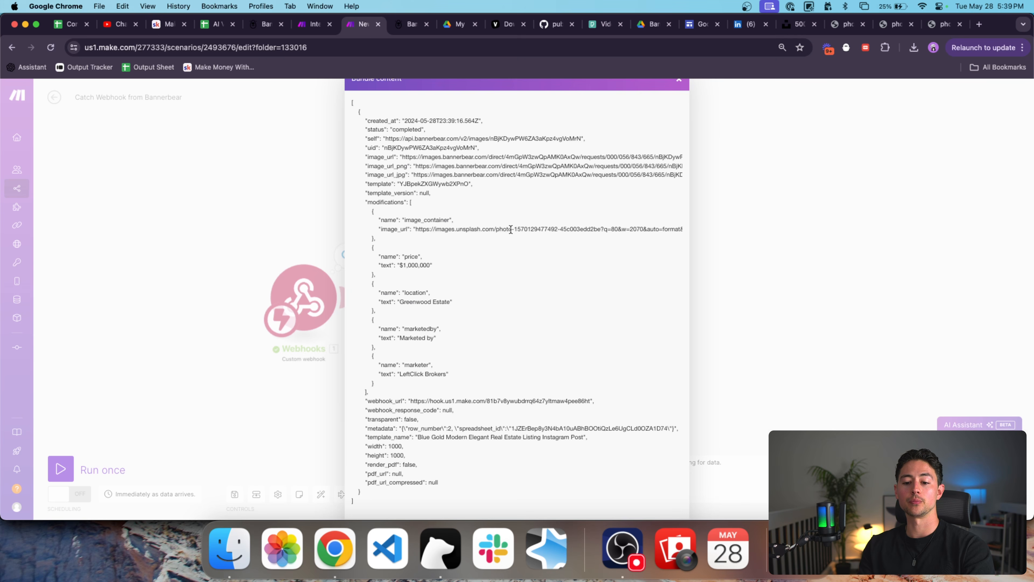
pyautogui.scroll(-2, 510, 230)
pyautogui.moveTo(401, 388); pyautogui.dragTo(622, 390)
pyautogui.press('super+c')
pyautogui.click(773, 339)
pyautogui.click(578, 281)
# Replace the Parse JSON string with the copied metadata text and save.
pyautogui.click(433, 294)
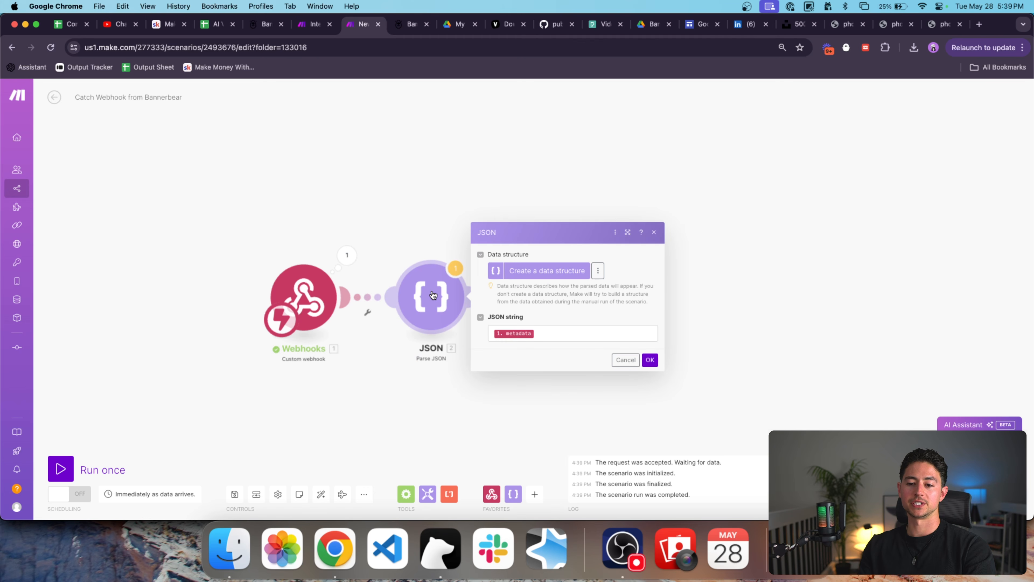
pyautogui.click(627, 334)
pyautogui.press('BackSpace')
pyautogui.press('super+v')
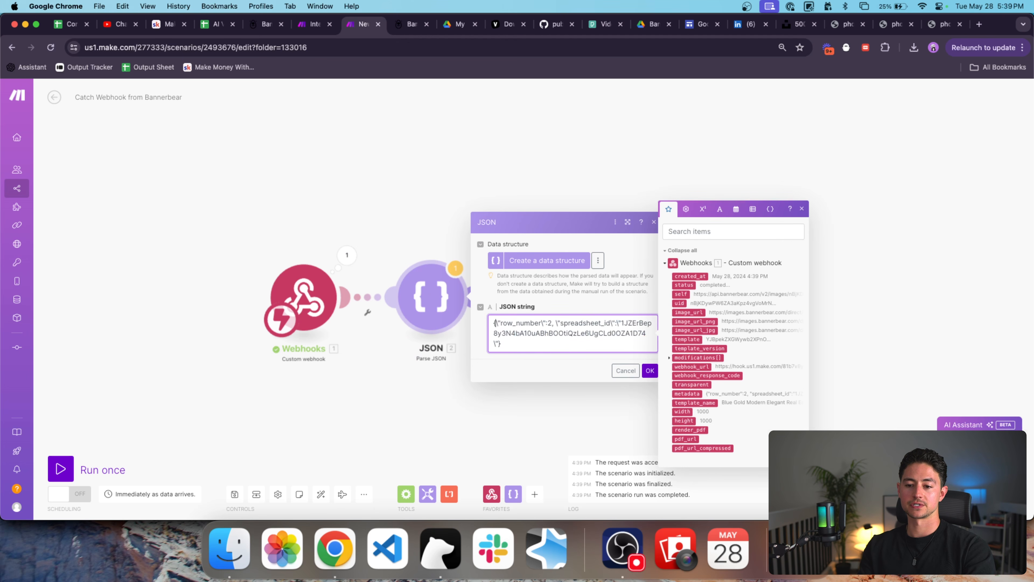
pyautogui.click(651, 370)
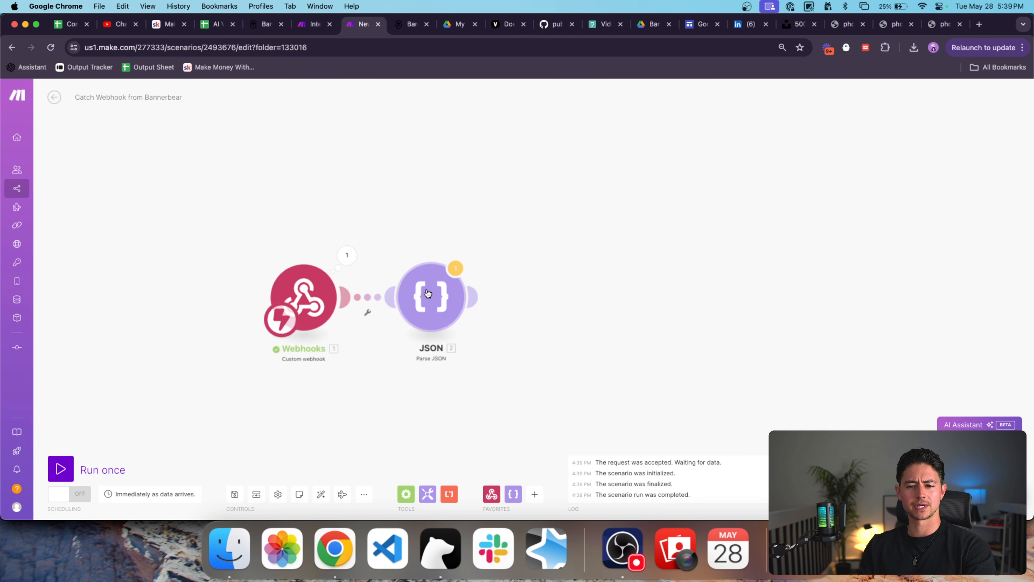
# Run only the Parse JSON module and inspect its failed result.
pyautogui.rightClick(432, 294)
pyautogui.click(449, 311)
pyautogui.click(667, 219)
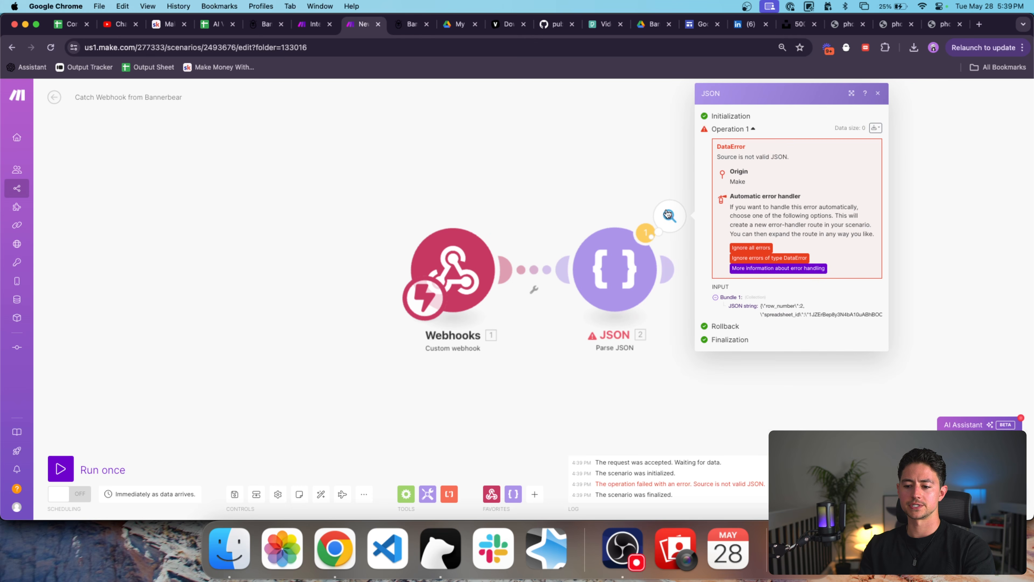
# Remove the escape backslashes from the JSON string and save the settings.
pyautogui.click(614, 291)
pyautogui.click(722, 296)
pyautogui.hotkey('alt', 'Left')
pyautogui.press('Left')
pyautogui.press('BackSpace')
pyautogui.hotkey('alt', 'Right')
pyautogui.press('Left')
pyautogui.press('BackSpace')
pyautogui.press('Right')
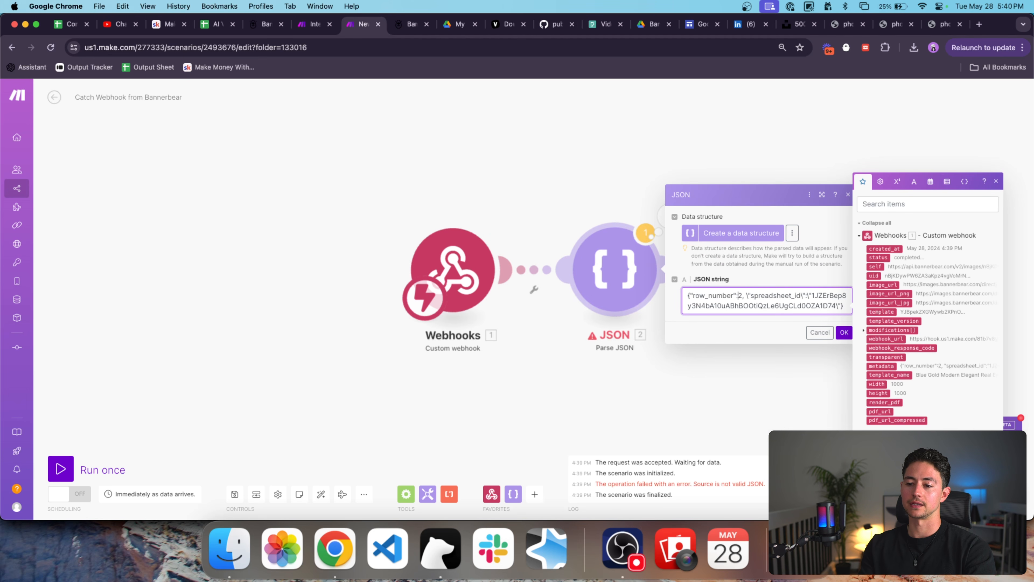
pyautogui.press('Right')
pyautogui.press('BackSpace')
pyautogui.press('Right')
pyautogui.press('BackSpace')
pyautogui.press('BackSpace')
pyautogui.hotkey('alt', 'Right')
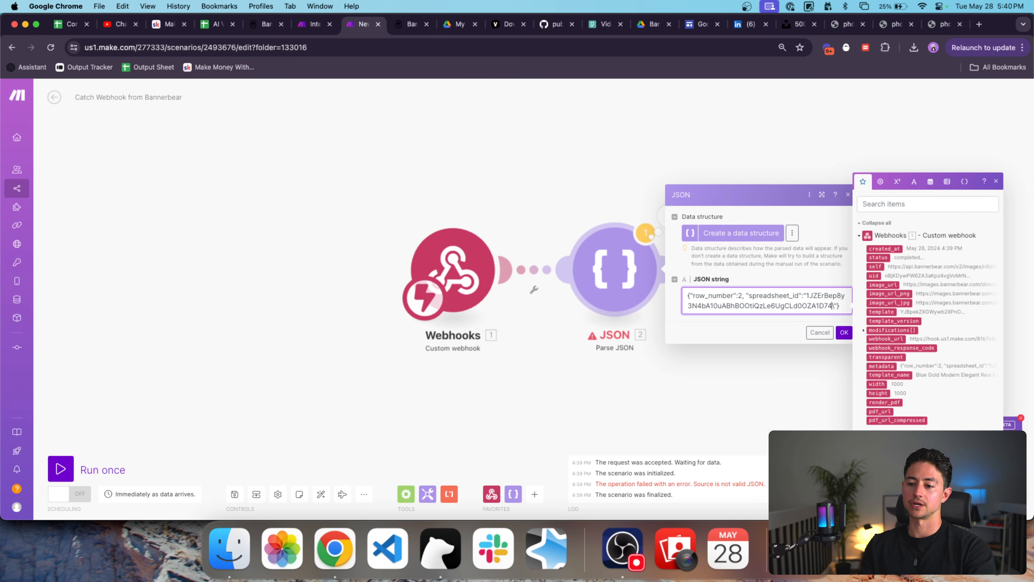
pyautogui.click(844, 333)
# Rerun the scenario and confirm the JSON output shows row_number and spreadsheet_id.
pyautogui.rightClick(540, 266)
pyautogui.click(561, 287)
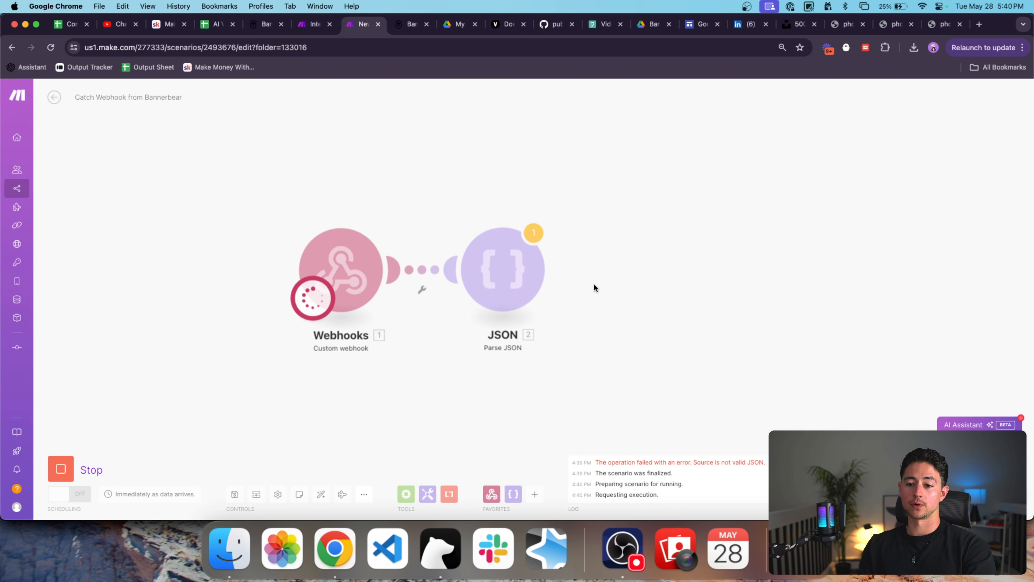
pyautogui.click(544, 233)
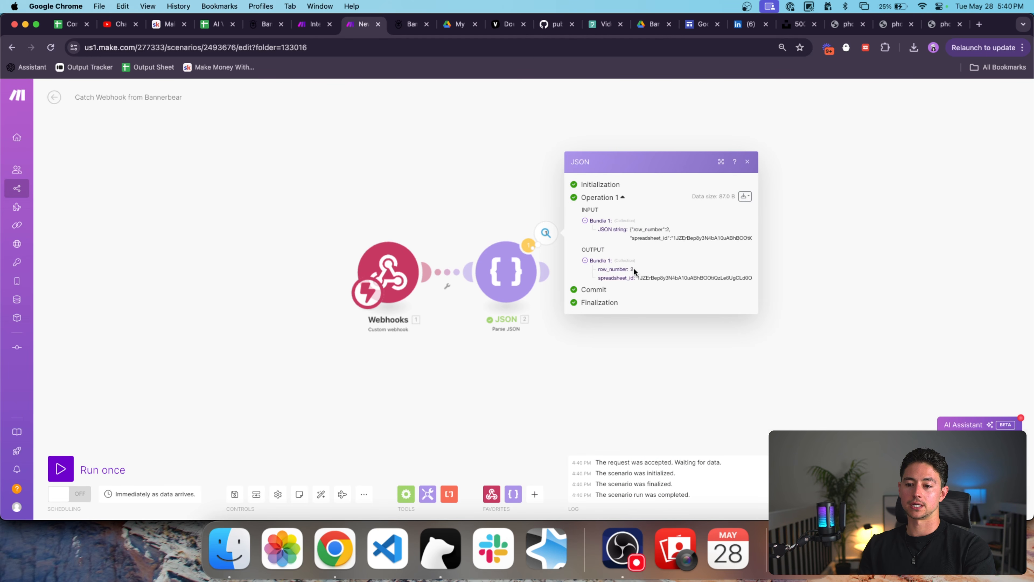
pyautogui.doubleClick(651, 278)
pyautogui.click(653, 348)
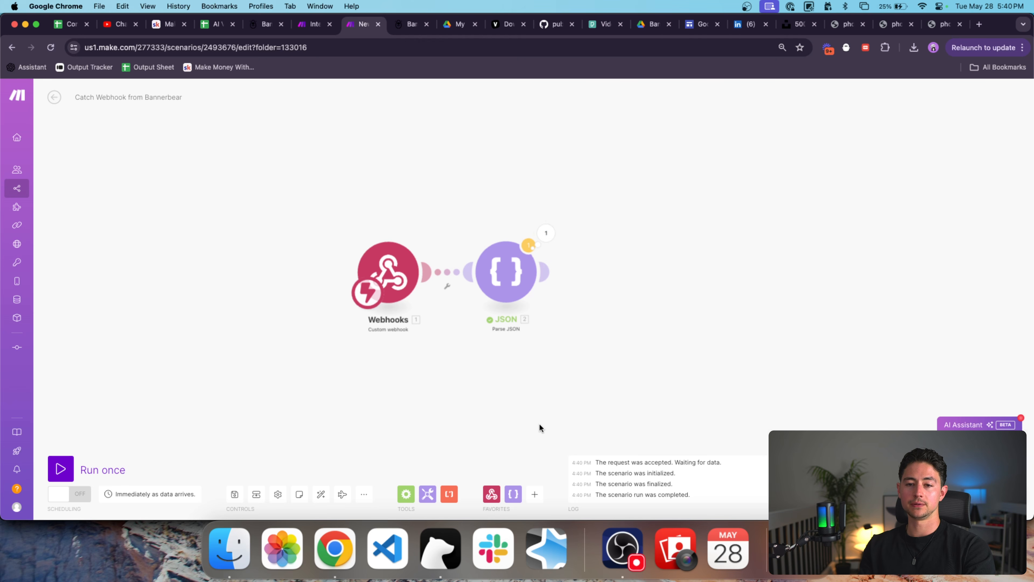
# Add a Google Sheets Update a Cell module and drag it beside the JSON step.
pyautogui.click(535, 494)
pyautogui.write('sheet')
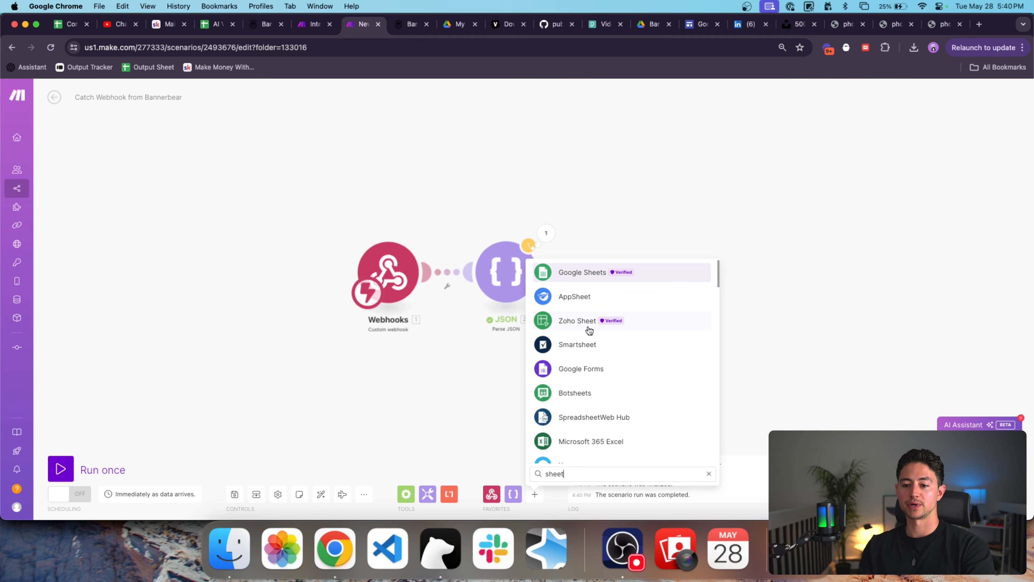
pyautogui.click(570, 270)
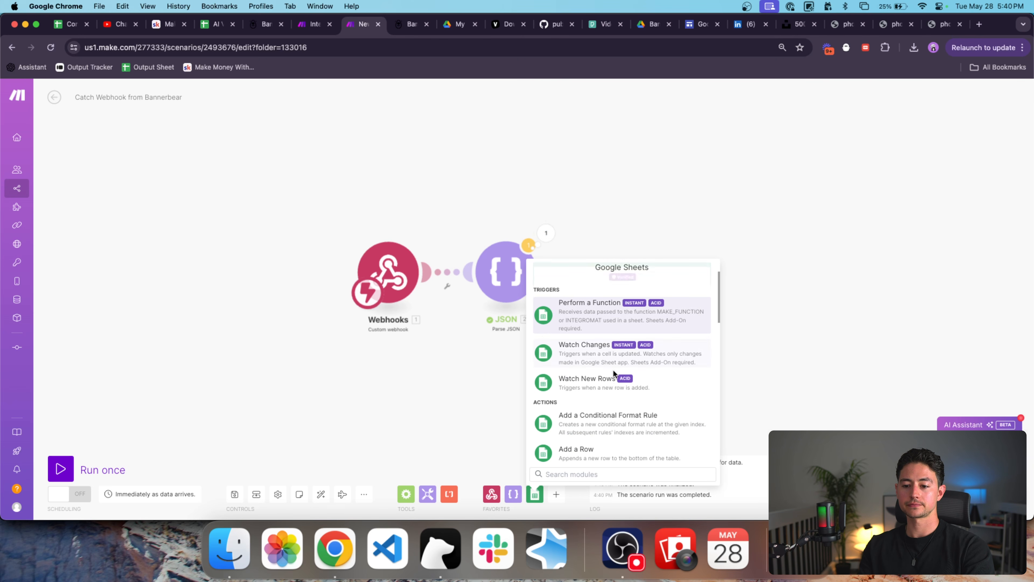
pyautogui.scroll(-5, 612, 387)
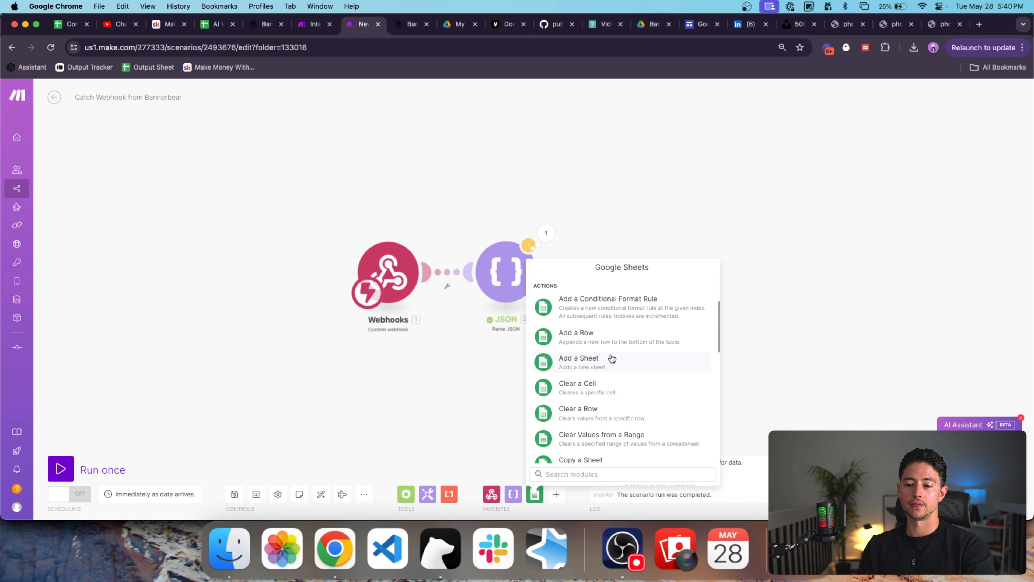
pyautogui.scroll(-2, 613, 359)
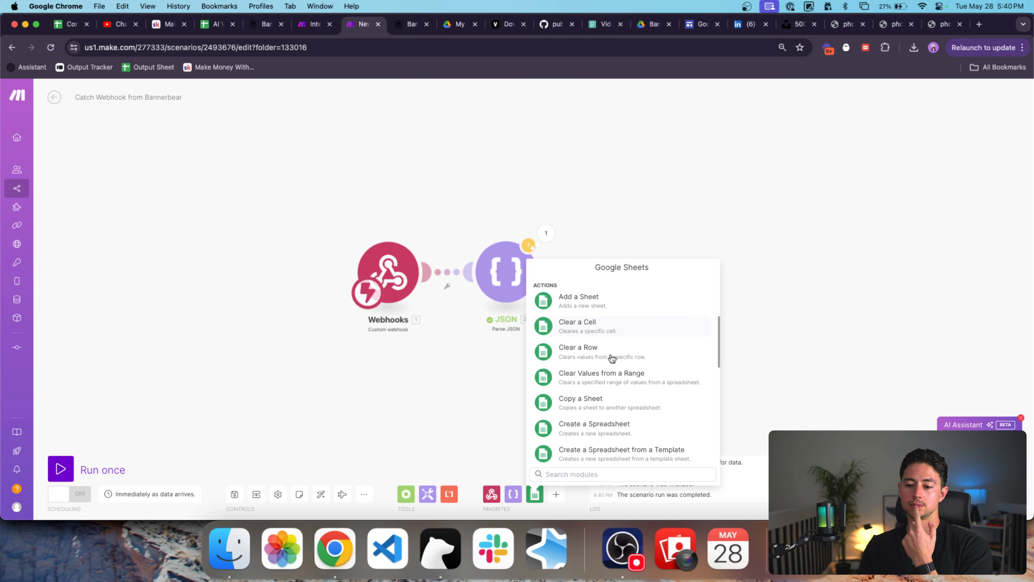
pyautogui.scroll(-5, 612, 358)
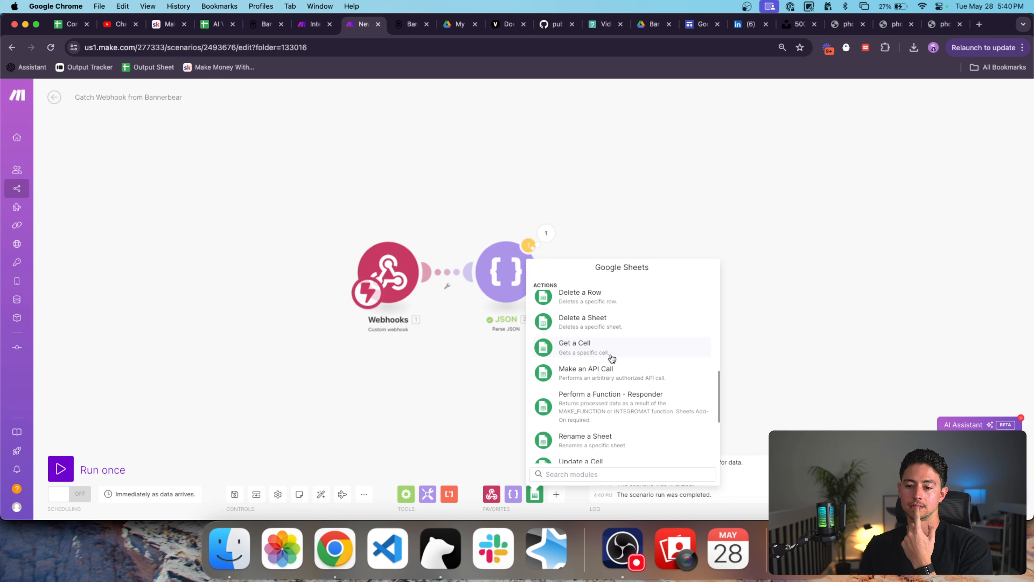
pyautogui.scroll(-3, 612, 359)
pyautogui.click(612, 338)
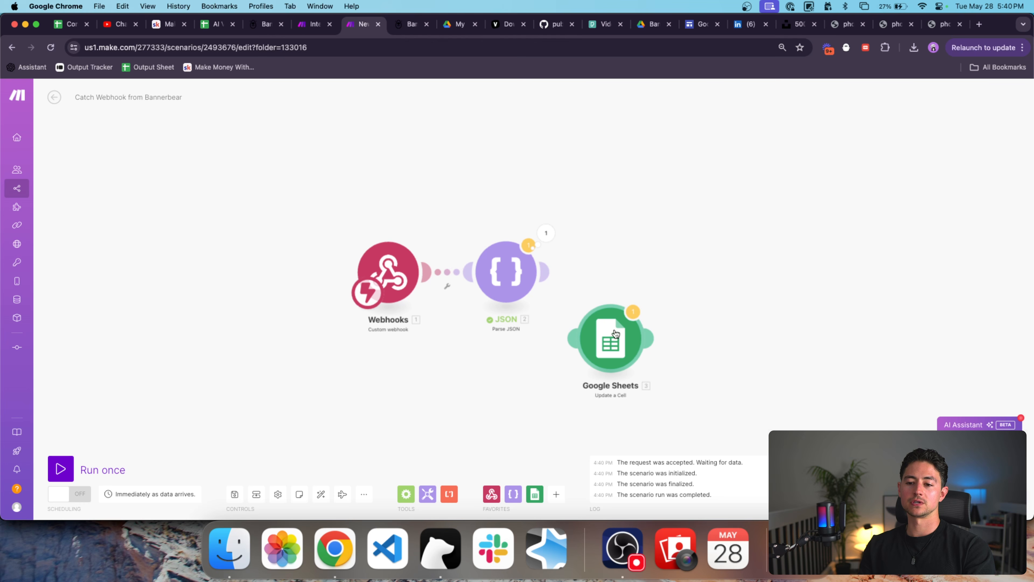
pyautogui.moveTo(614, 343); pyautogui.dragTo(620, 277)
# Open the Update a Cell module and select the Google account connection.
pyautogui.click(620, 277)
pyautogui.click(743, 170)
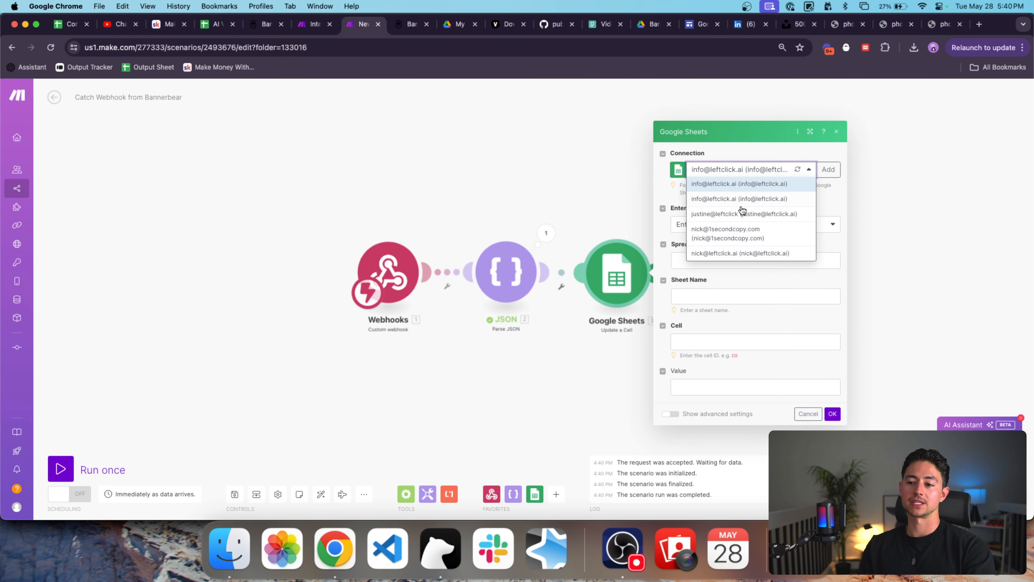
pyautogui.click(745, 241)
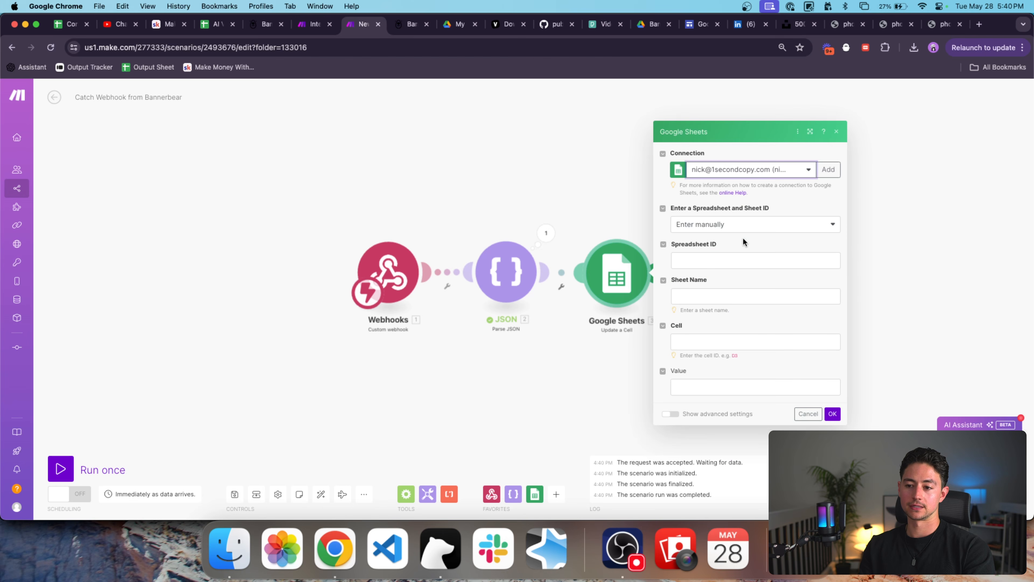
# Map the parsed spreadsheet_id into Spreadsheet ID and set Sheet Name to Listings.
pyautogui.click(748, 261)
pyautogui.click(748, 347)
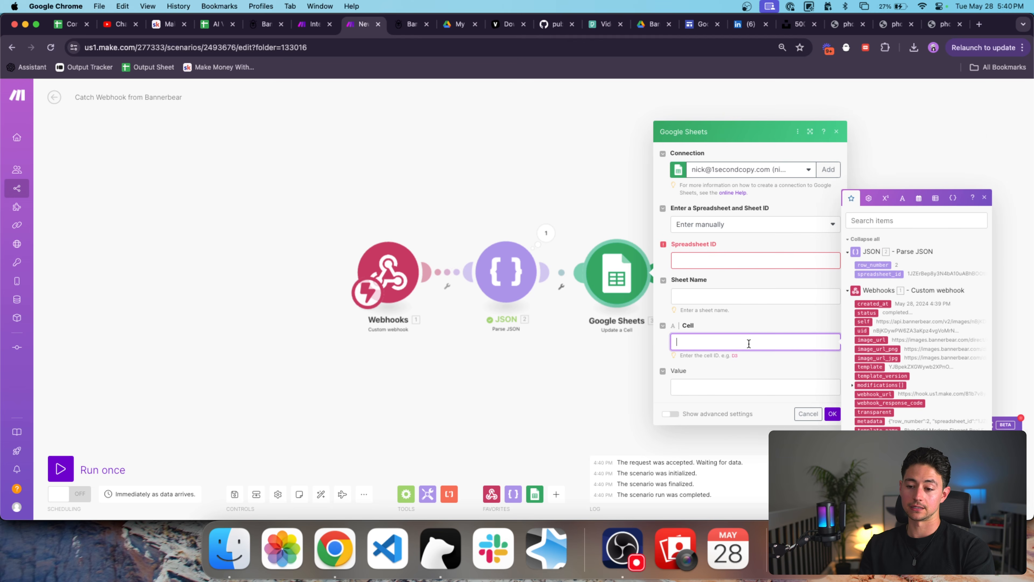
pyautogui.click(738, 400)
pyautogui.click(738, 354)
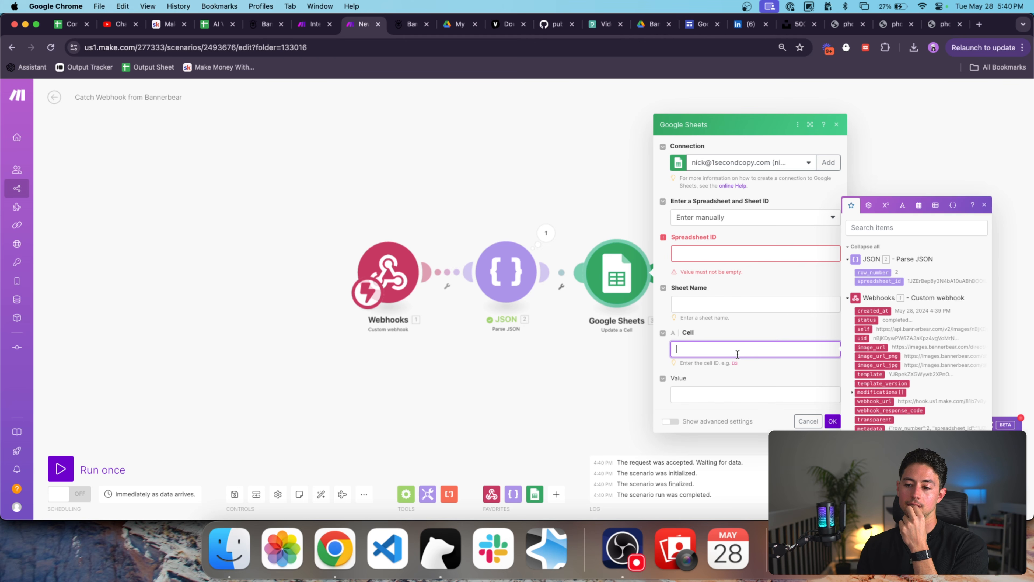
pyautogui.click(794, 253)
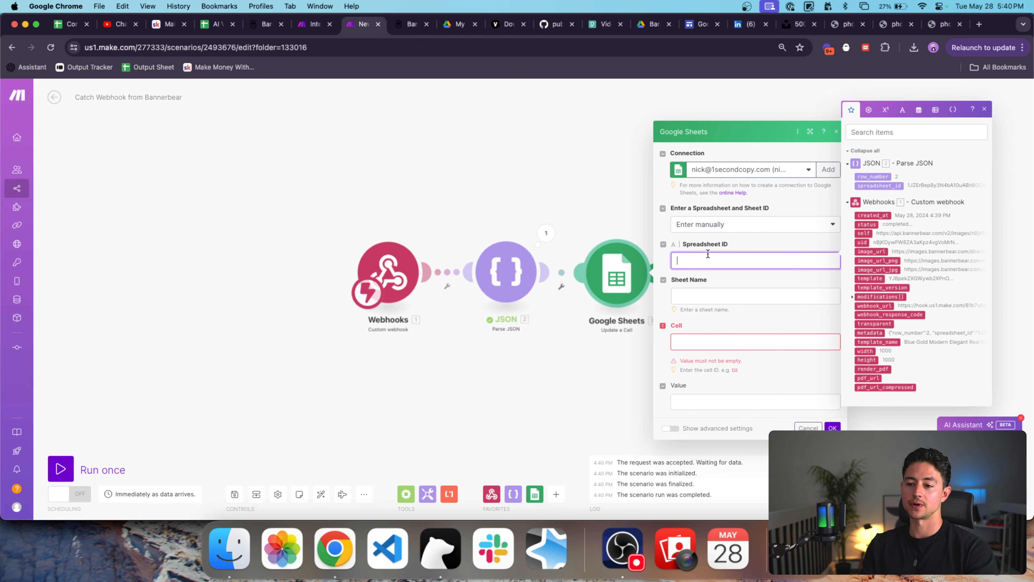
pyautogui.click(879, 185)
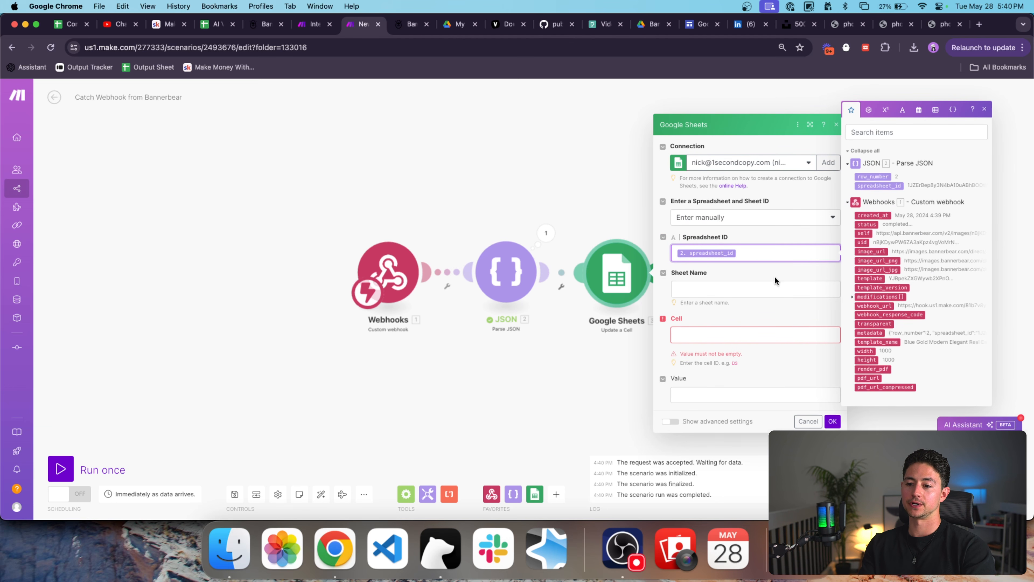
pyautogui.click(773, 287)
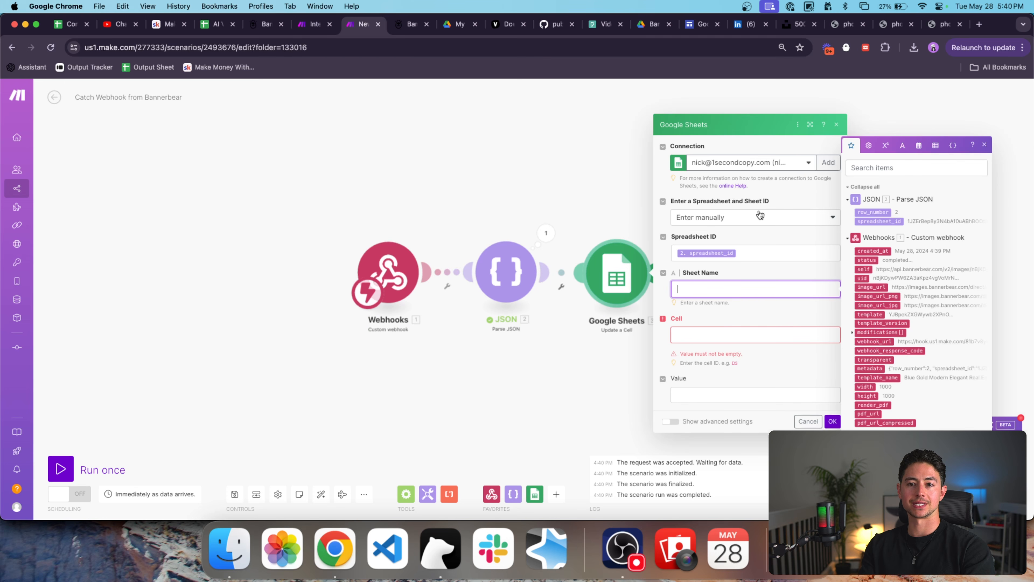
pyautogui.write('Listings')
pyautogui.click(736, 334)
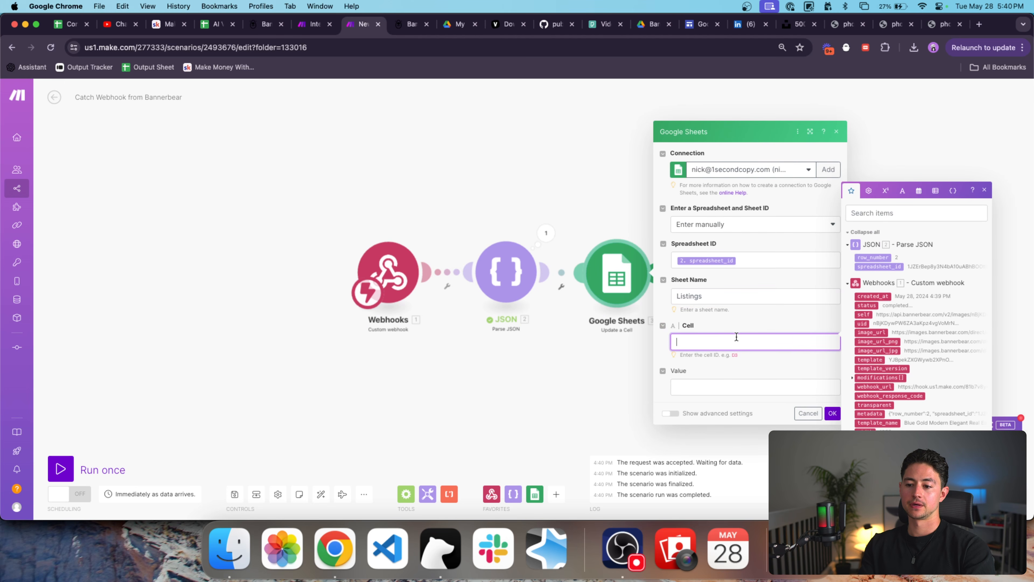
# Map row_number into the Cell field, then copy the Brokerage header D1 into E1.
pyautogui.click(875, 257)
pyautogui.click(216, 24)
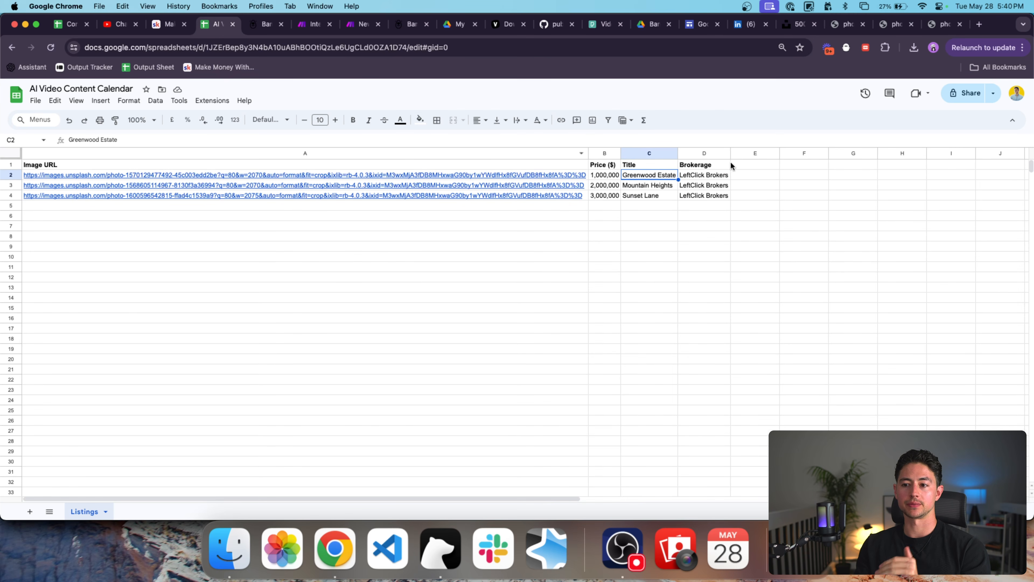
pyautogui.click(716, 166)
pyautogui.hotkey('ctrl', 'c')
pyautogui.press('Right')
pyautogui.hotkey('ctrl', 'v')
# Title cell E1 'Generated Content' and widen column E to fit it.
pyautogui.write('URL')
pyautogui.press('Return')
pyautogui.press('Up')
pyautogui.press('Return')
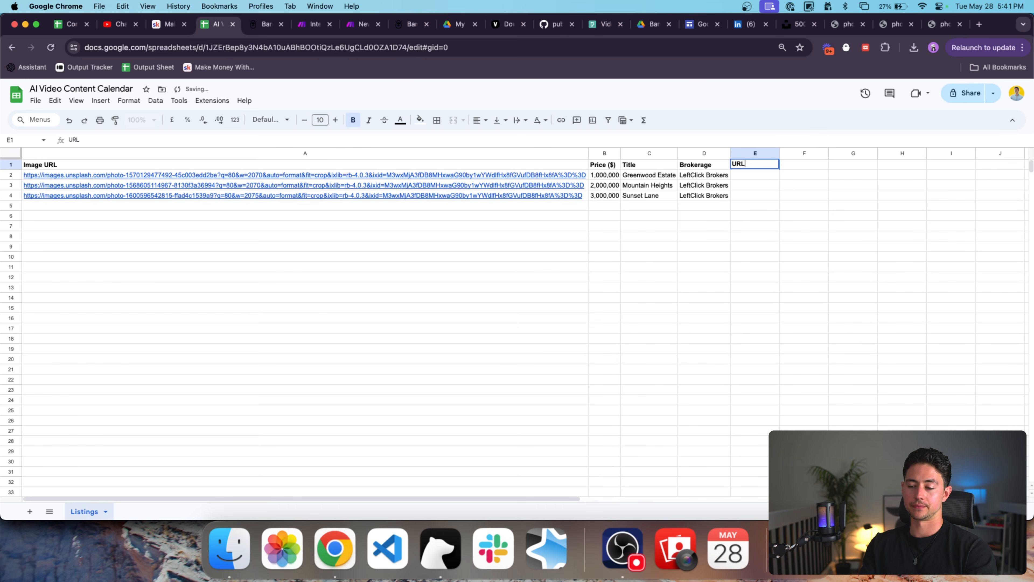
pyautogui.press('super+a')
pyautogui.write('C')
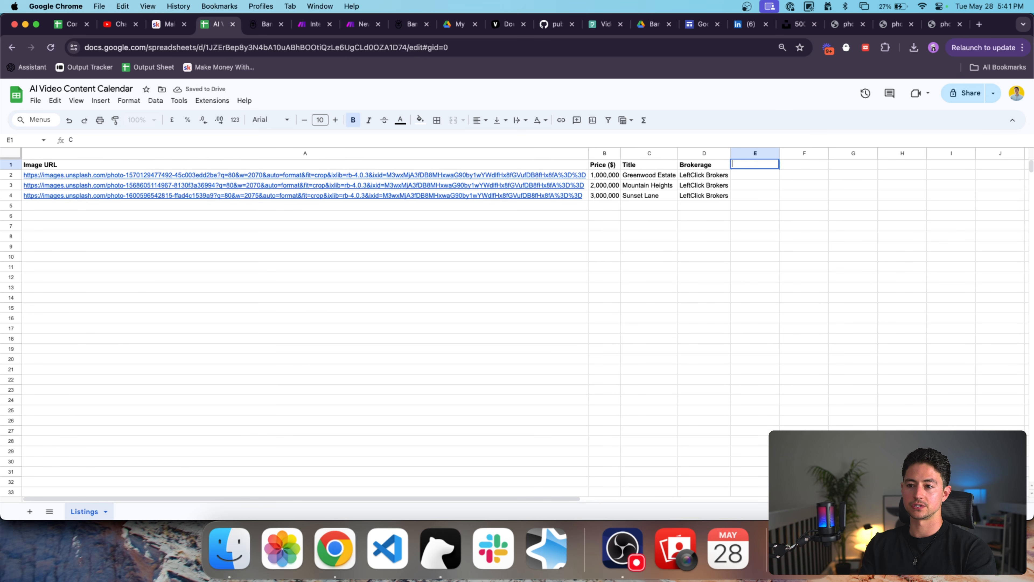
pyautogui.write('tnerated Content')
pyautogui.press('Return')
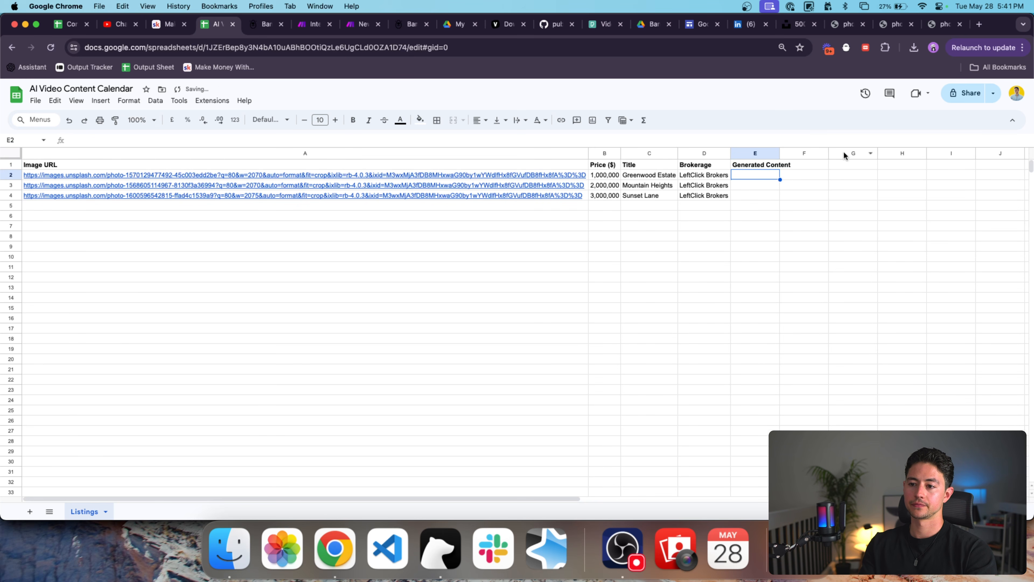
pyautogui.moveTo(782, 154); pyautogui.dragTo(813, 154)
pyautogui.click(777, 164)
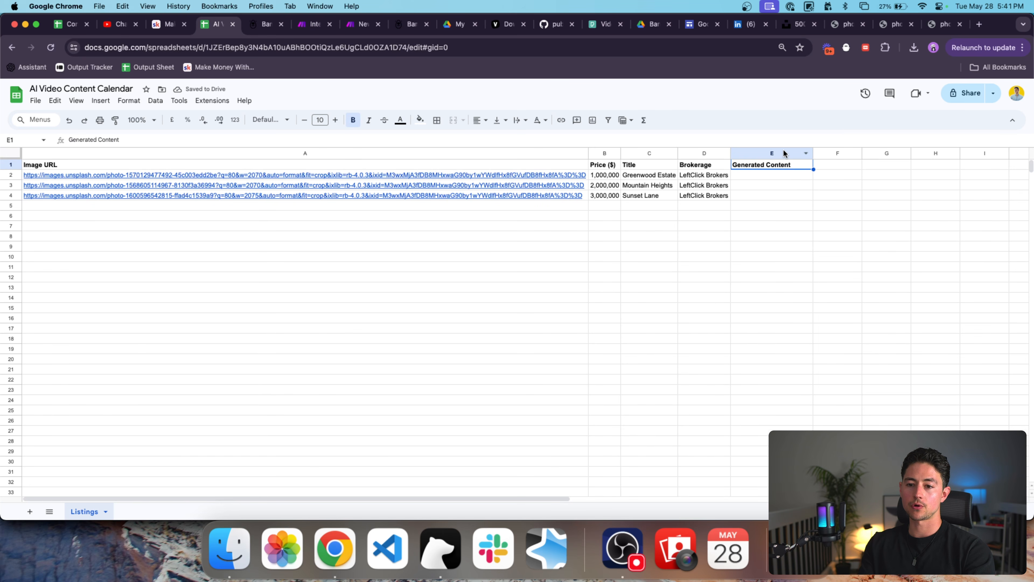
pyautogui.click(769, 178)
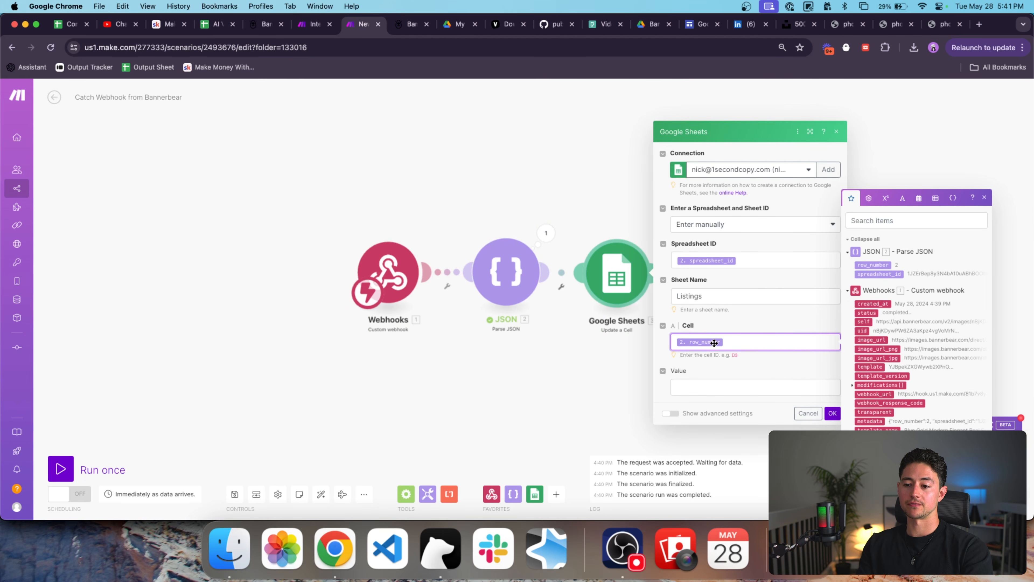
# Set Cell to E plus row_number and Value to image_url, save, and auto-align the modules.
pyautogui.press('super+a')
pyautogui.press('Left')
pyautogui.write('E')
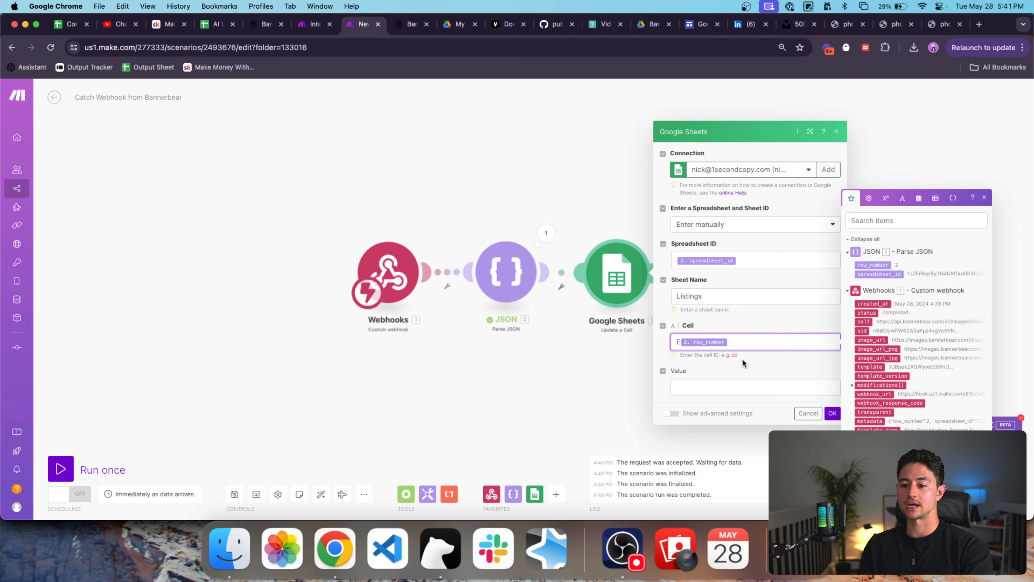
pyautogui.scroll(5, 743, 359)
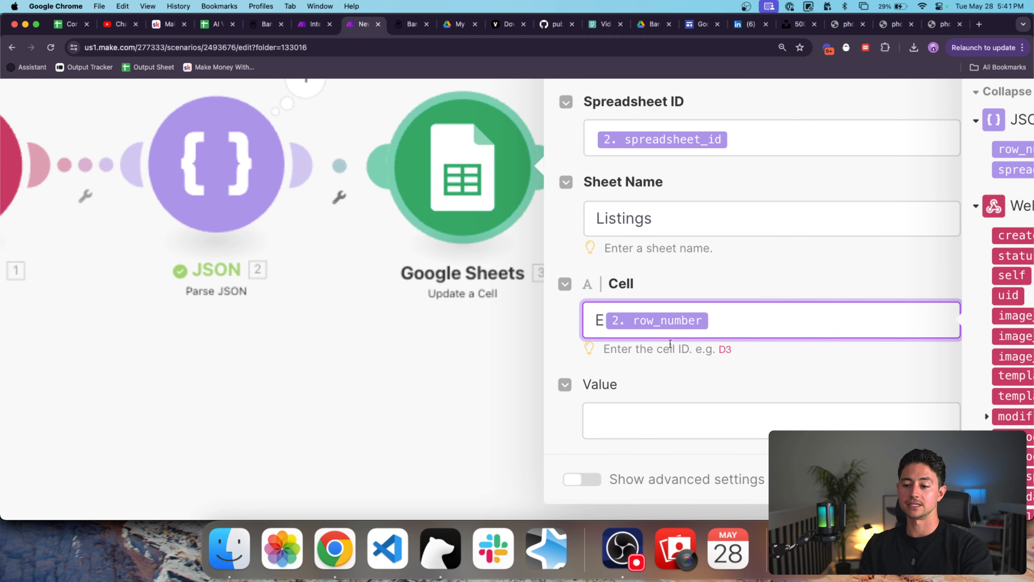
pyautogui.scroll(-5, 604, 327)
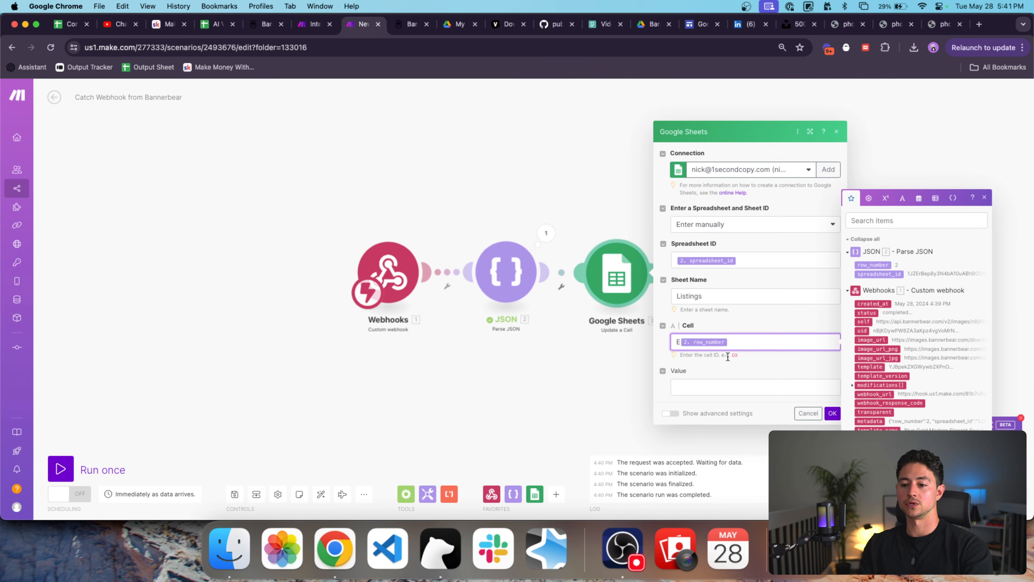
pyautogui.click(736, 388)
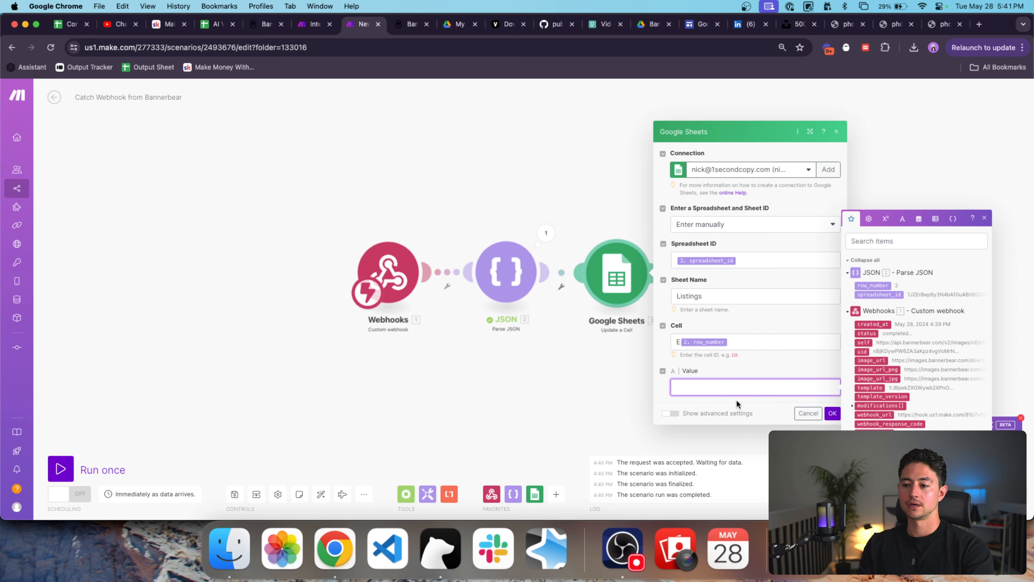
pyautogui.click(872, 361)
pyautogui.click(832, 413)
pyautogui.click(322, 494)
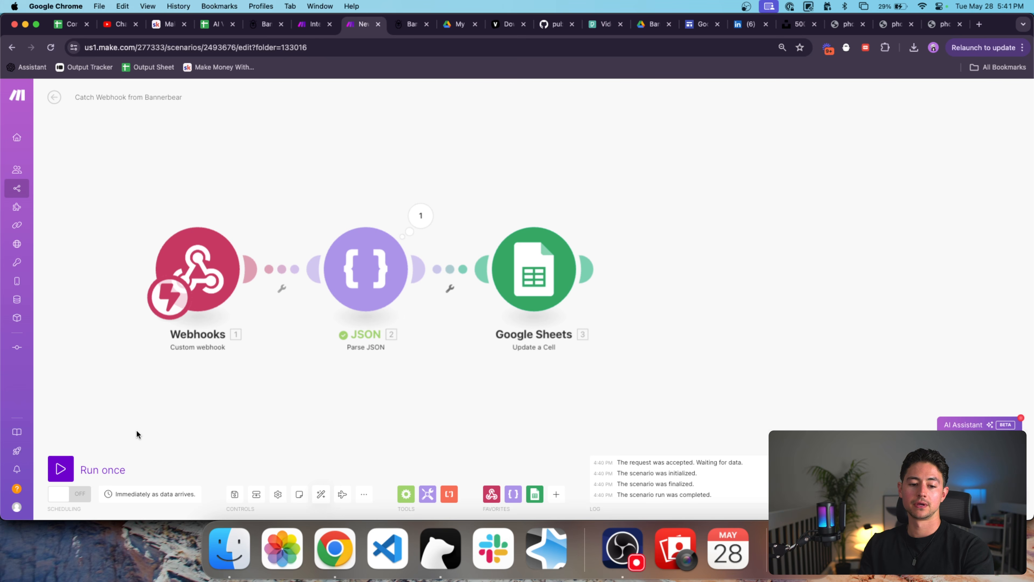
# Turn on the webhook scenario and limit the Search Rows module to 3 returned rows.
pyautogui.click(69, 493)
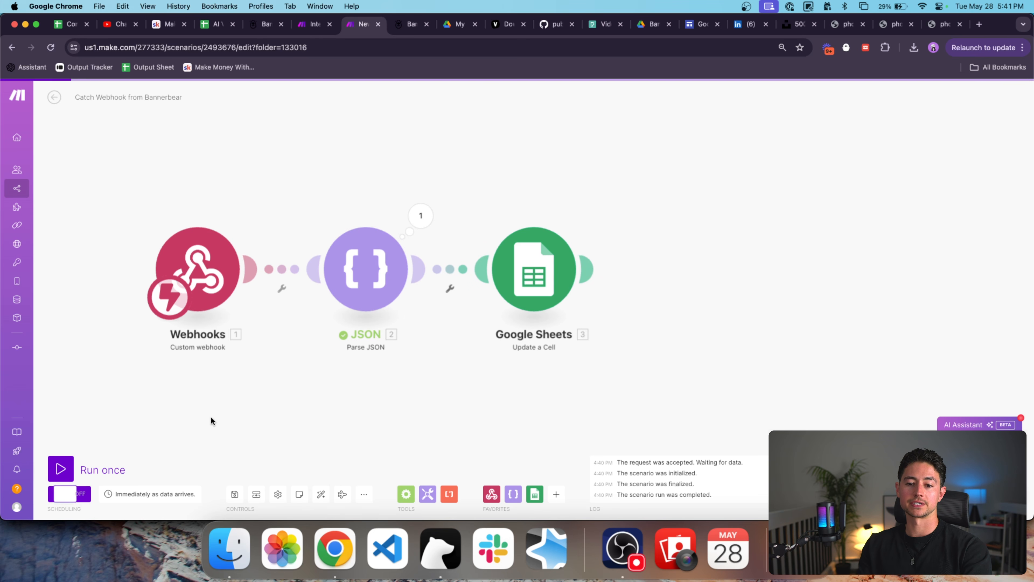
pyautogui.moveTo(280, 383); pyautogui.dragTo(319, 383)
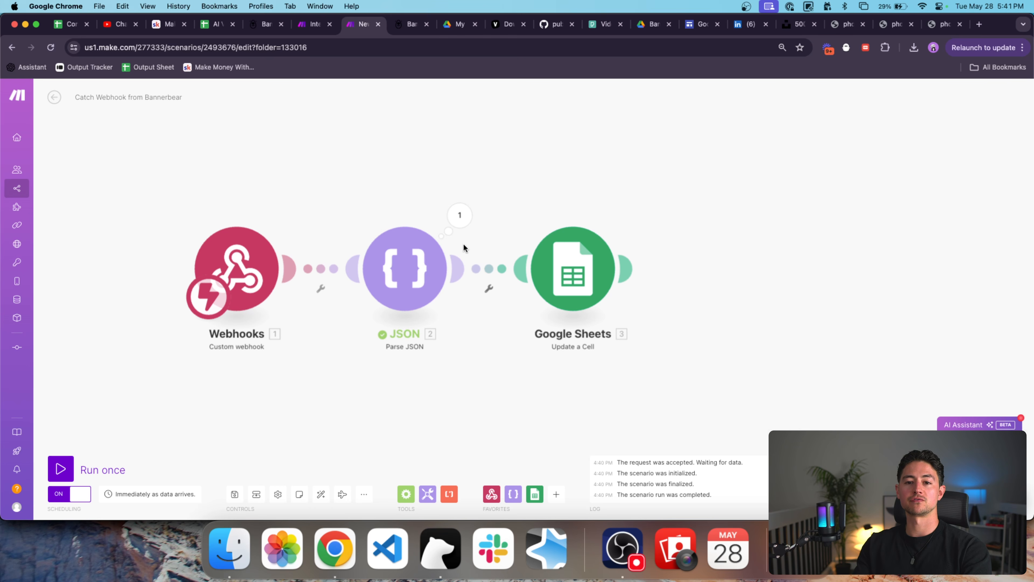
pyautogui.hotkey('ctrl', 'shift', 'Tab')
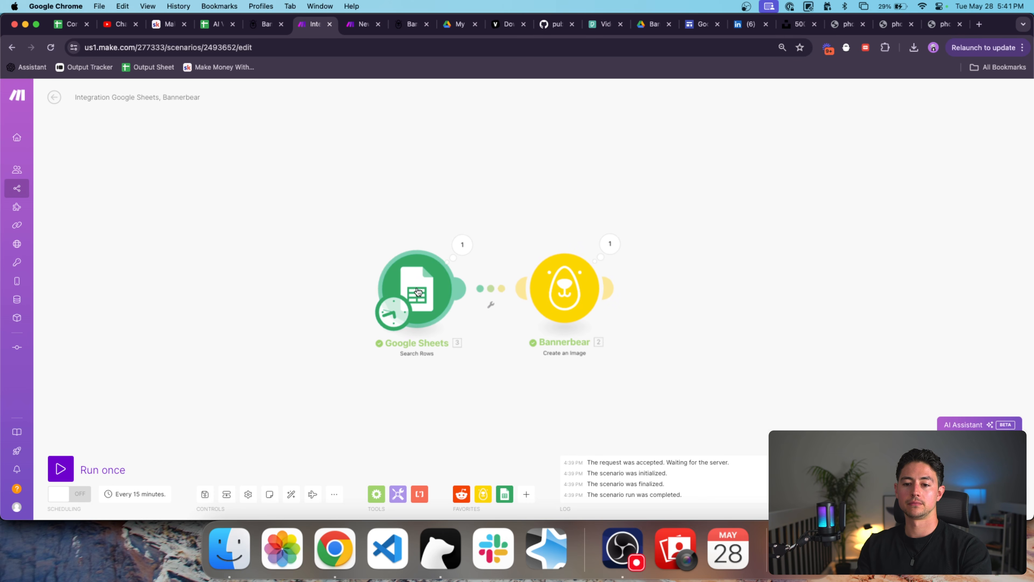
pyautogui.click(435, 297)
pyautogui.click(536, 428)
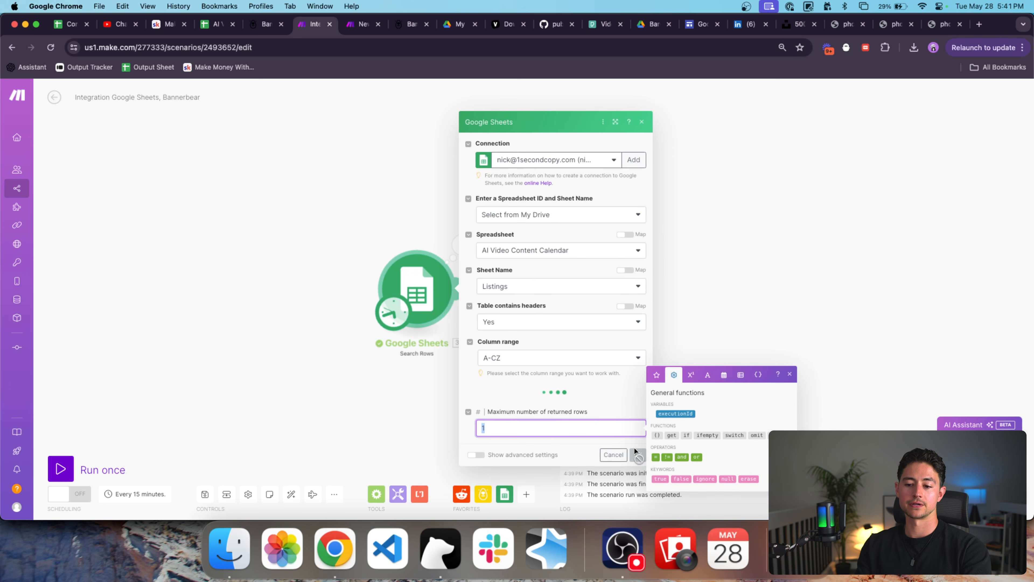
pyautogui.write('3')
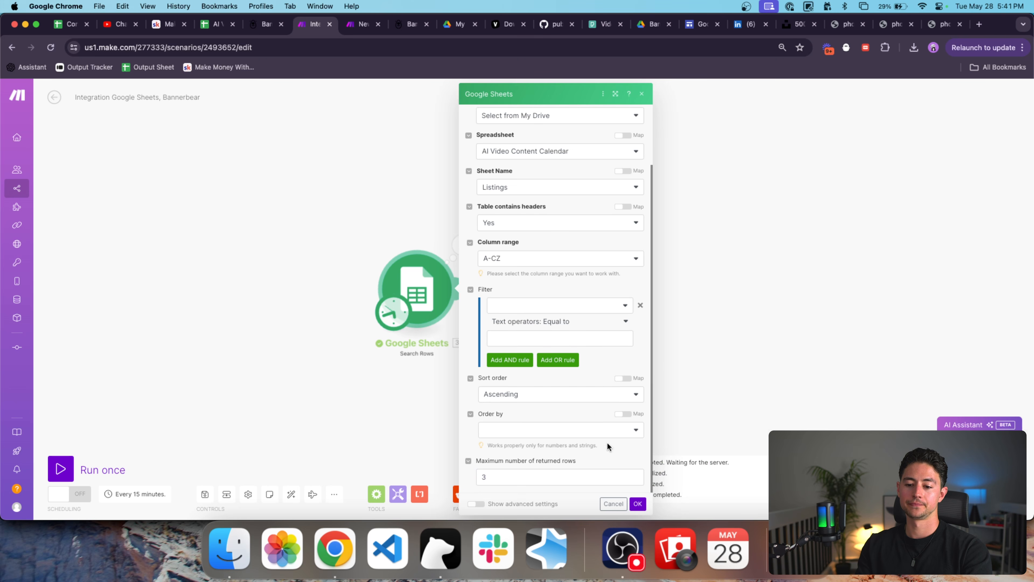
pyautogui.click(635, 503)
pyautogui.moveTo(611, 379); pyautogui.dragTo(487, 373)
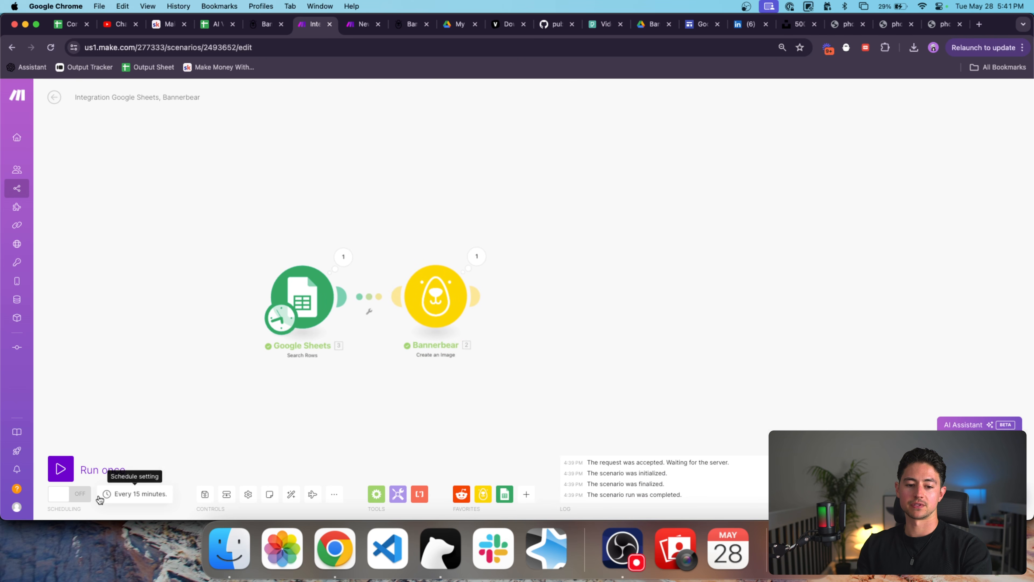
# Run the Sheets-to-Bannerbear scenario once and check that E2 receives the image URL.
pyautogui.click(59, 471)
pyautogui.hotkey('ctrl', 'Tab')
pyautogui.hotkey('ctrl', 'shift', 'Tab')
pyautogui.hotkey('ctrl', 'Tab')
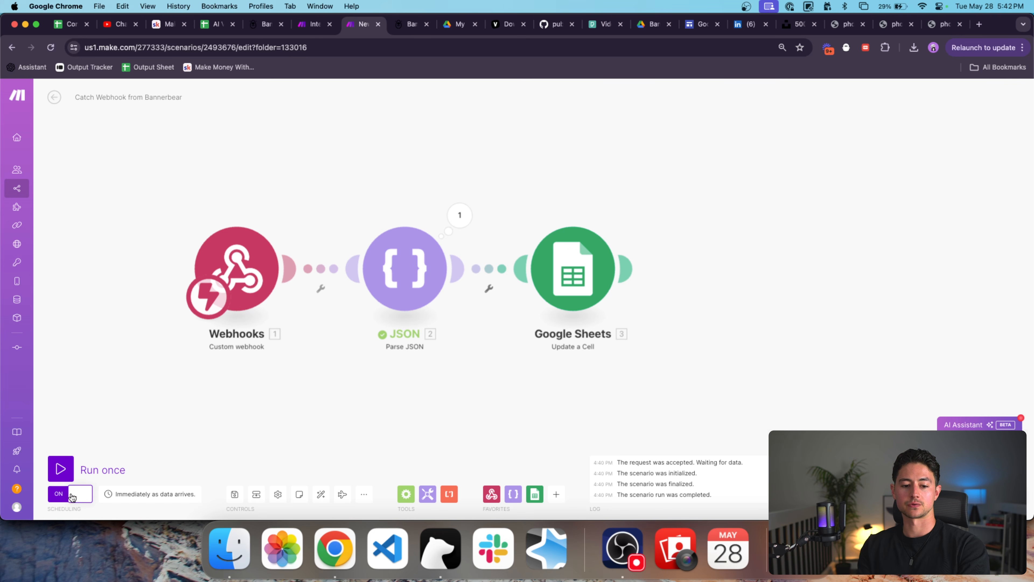
pyautogui.click(217, 25)
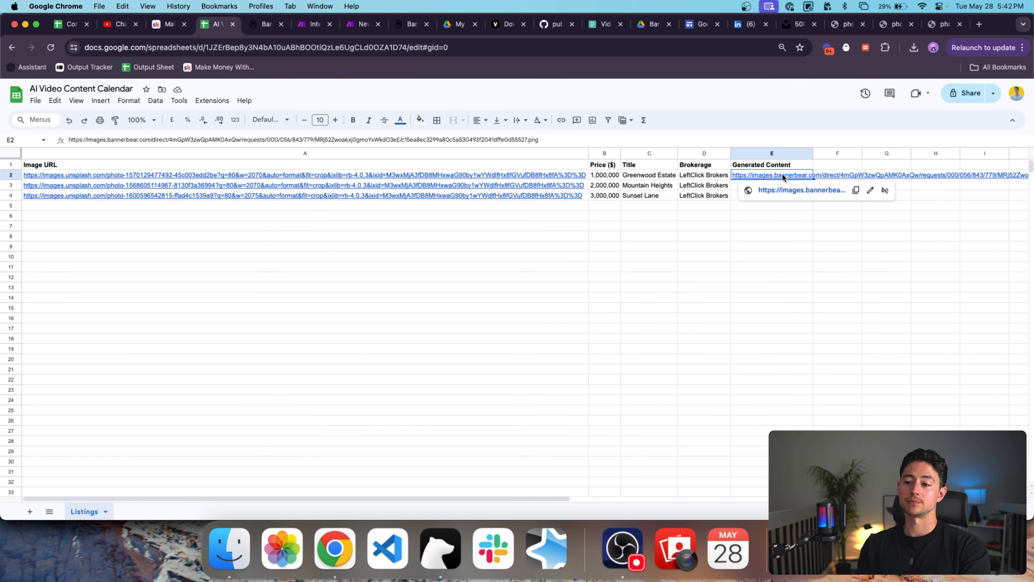
# Place the spreadsheet beside Make and open the webhook scenario for editing.
pyautogui.click(312, 27)
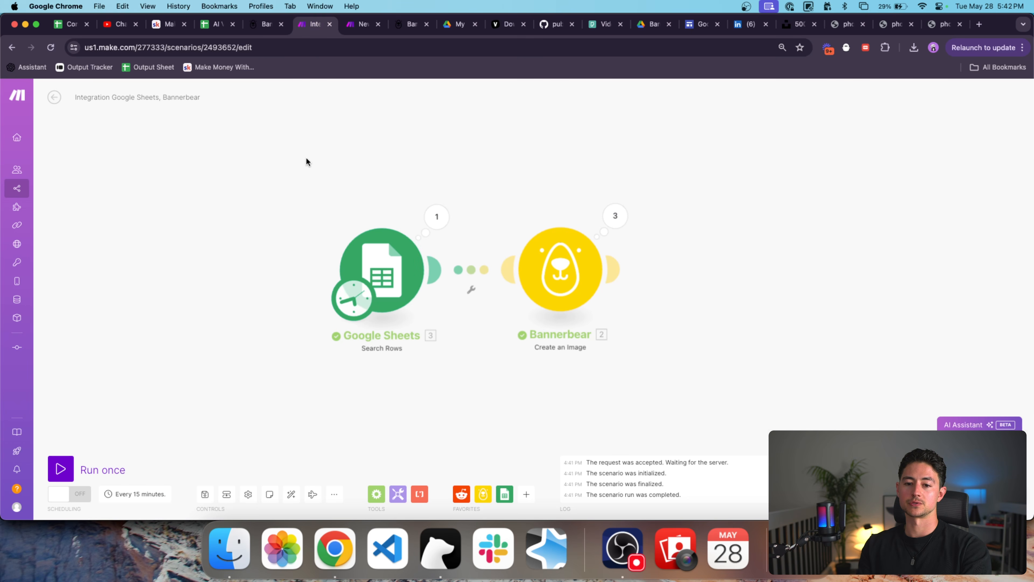
pyautogui.hotkey('ctrl', 'Tab')
pyautogui.click(59, 101)
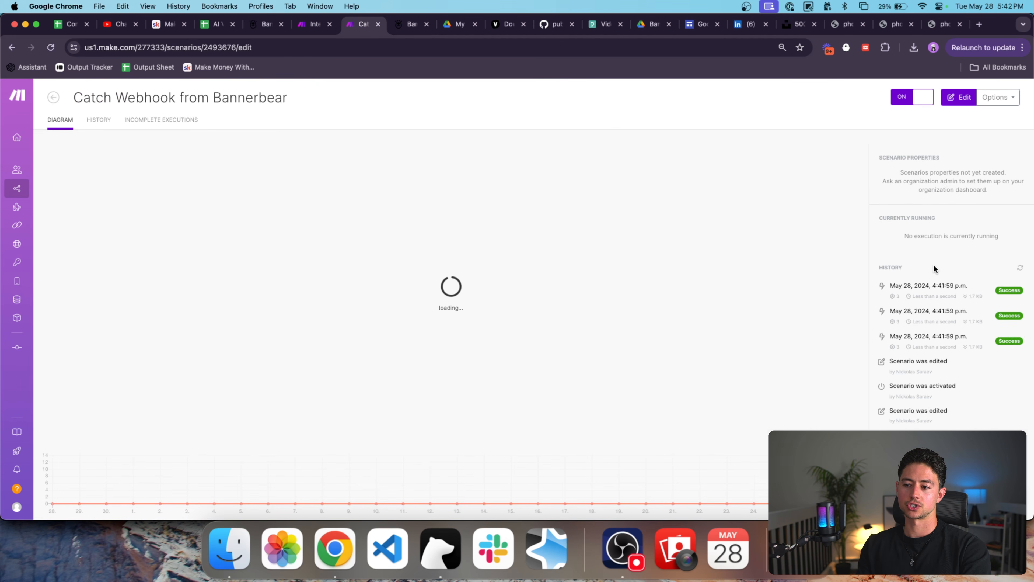
pyautogui.moveTo(212, 24); pyautogui.dragTo(308, 31)
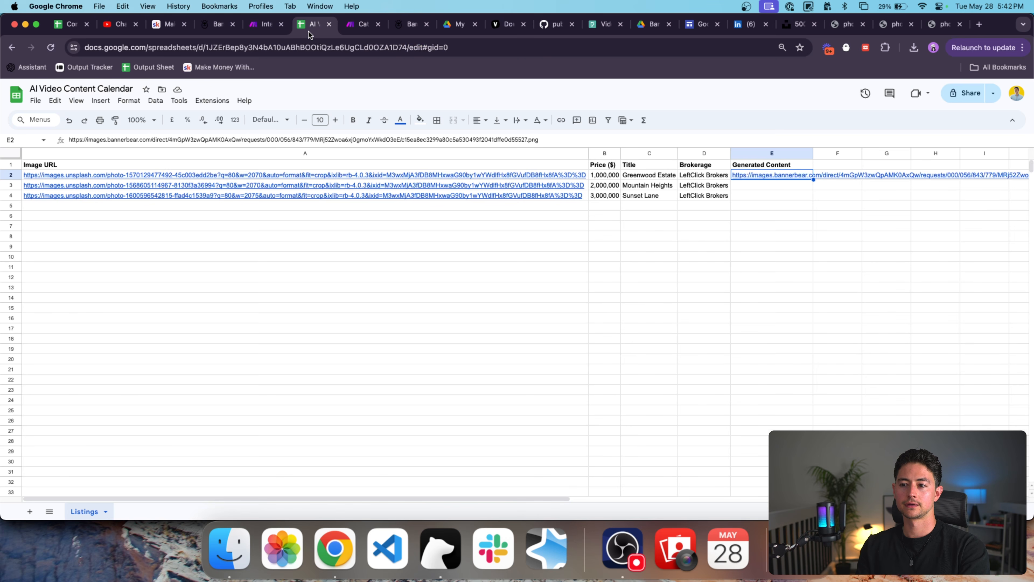
pyautogui.click(356, 27)
pyautogui.click(266, 28)
pyautogui.click(352, 28)
pyautogui.click(488, 260)
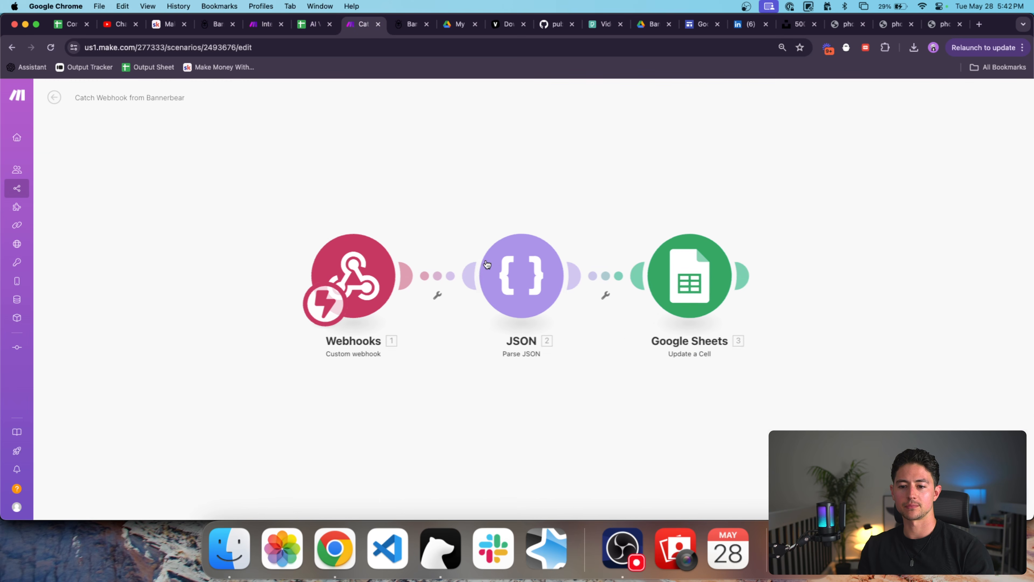
# Replace the JSON step's JSON string with the webhook's modifications array.
pyautogui.click(544, 269)
pyautogui.click(733, 314)
pyautogui.press('super+a')
pyautogui.press('BackSpace')
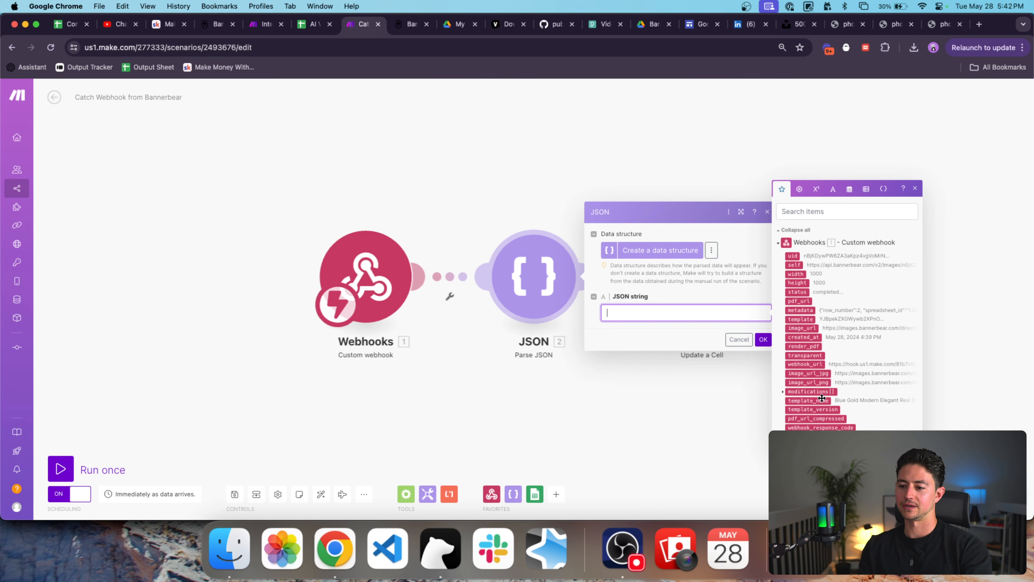
pyautogui.click(805, 363)
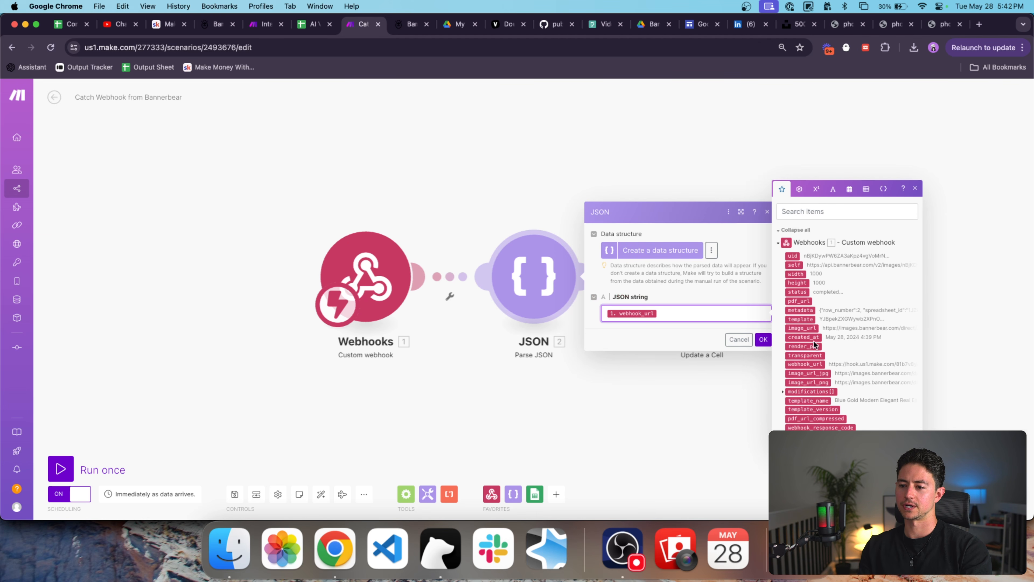
pyautogui.press('BackSpace')
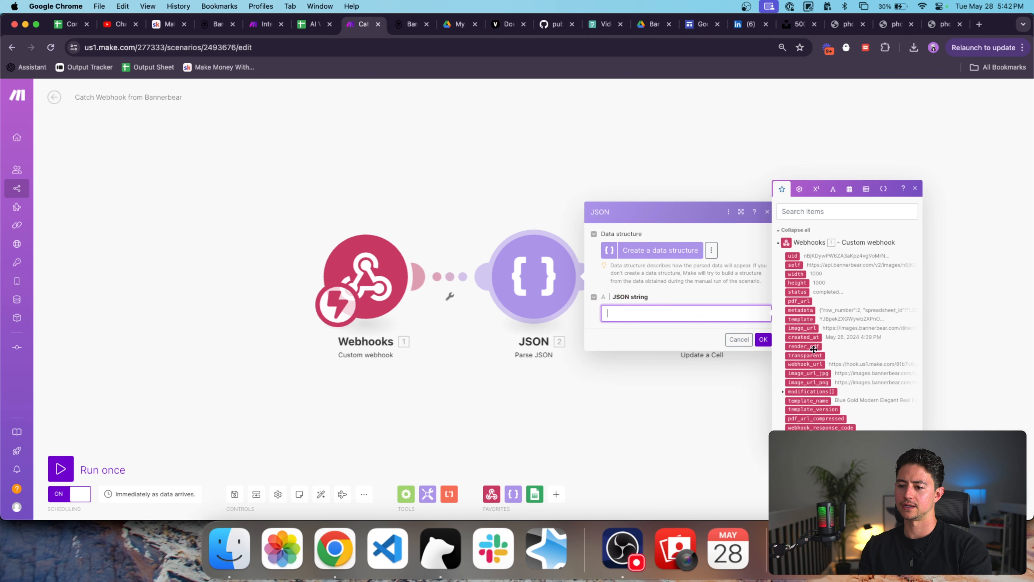
pyautogui.click(814, 391)
pyautogui.click(763, 339)
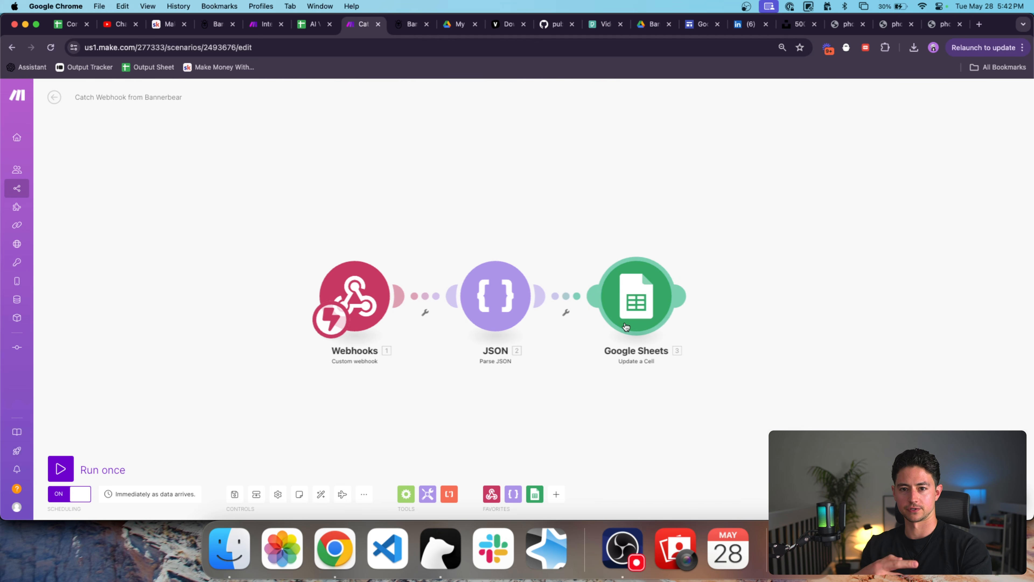
# Rerun the Sheets-to-Bannerbear scenario and confirm E2–E4 hold image URLs.
pyautogui.press('super+alt+Left')
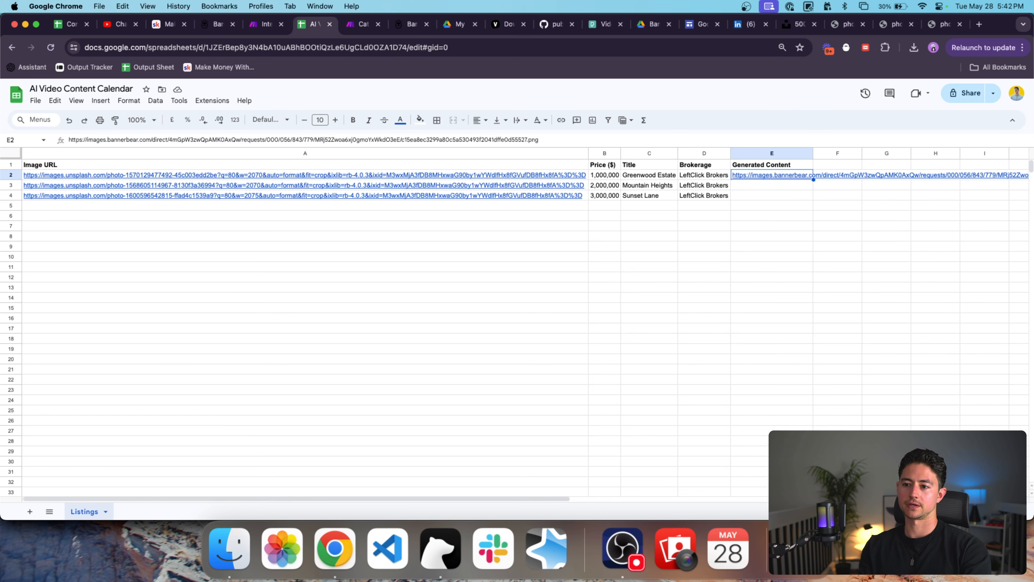
pyautogui.press('super+alt+Left')
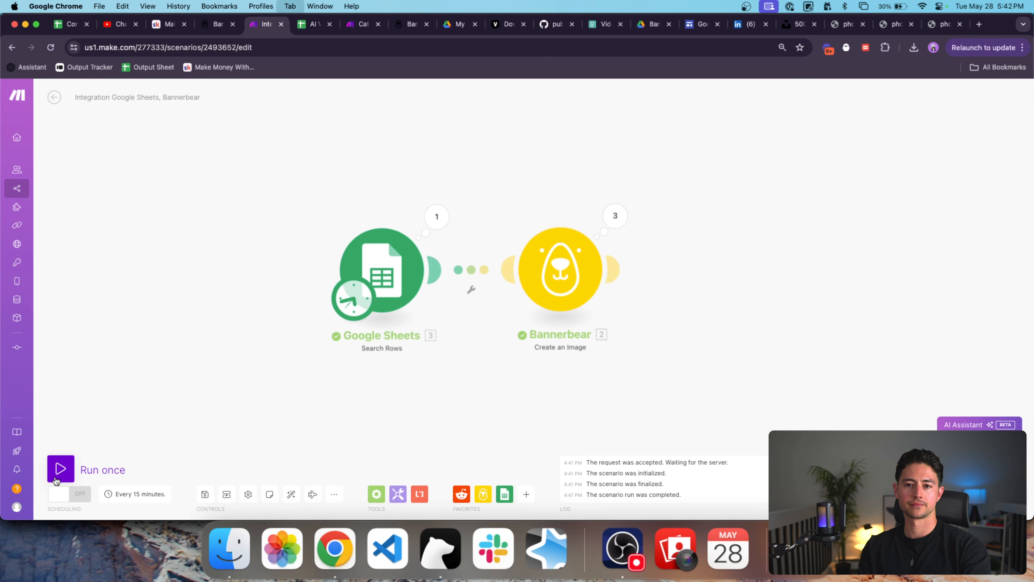
pyautogui.press('super+alt+Right')
pyautogui.press('super+alt+Right')
pyautogui.press('super+alt+Left')
pyautogui.press('super+alt+Left')
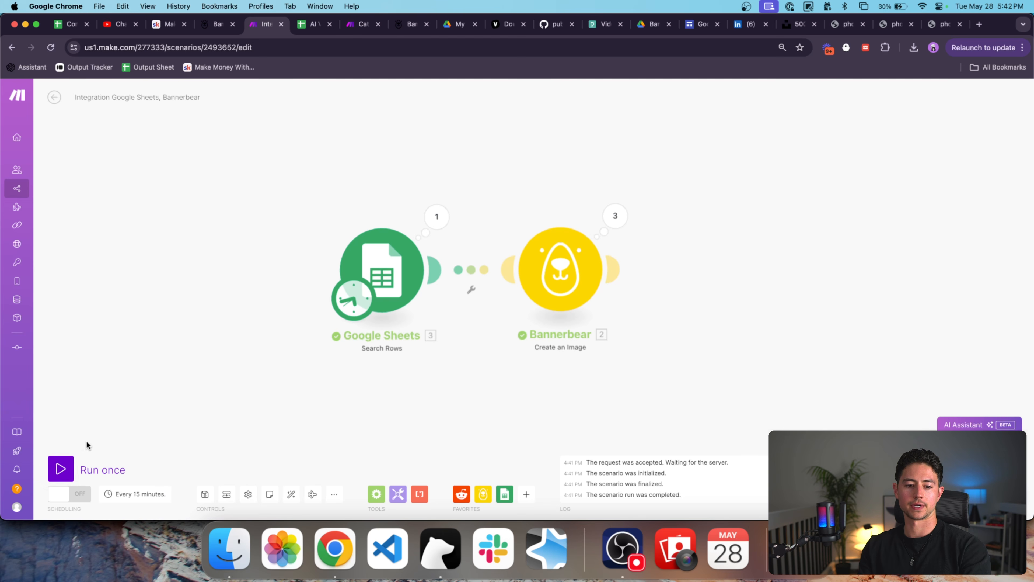
pyautogui.click(61, 468)
pyautogui.click(308, 29)
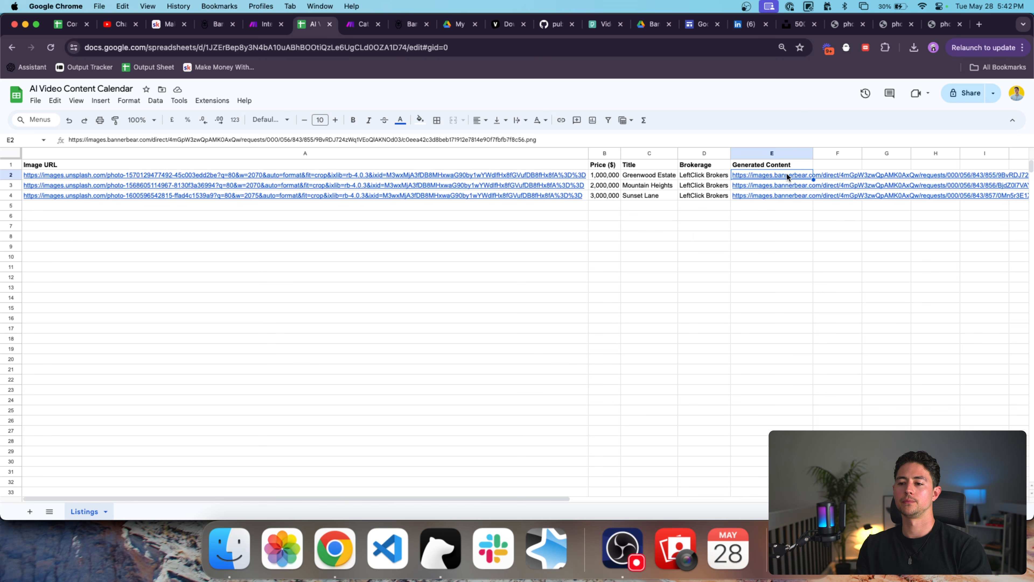
pyautogui.click(787, 174)
pyautogui.keyDown('super'); pyautogui.click(798, 190); pyautogui.keyUp('super')
pyautogui.click(785, 185)
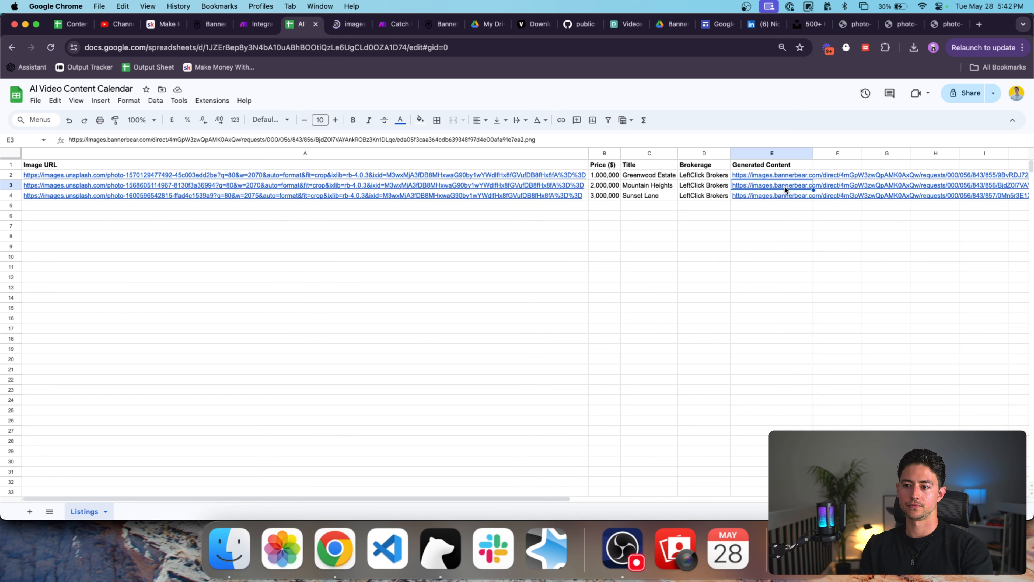
pyautogui.keyDown('super'); pyautogui.click(795, 201); pyautogui.keyUp('super')
pyautogui.click(785, 196)
pyautogui.click(774, 195)
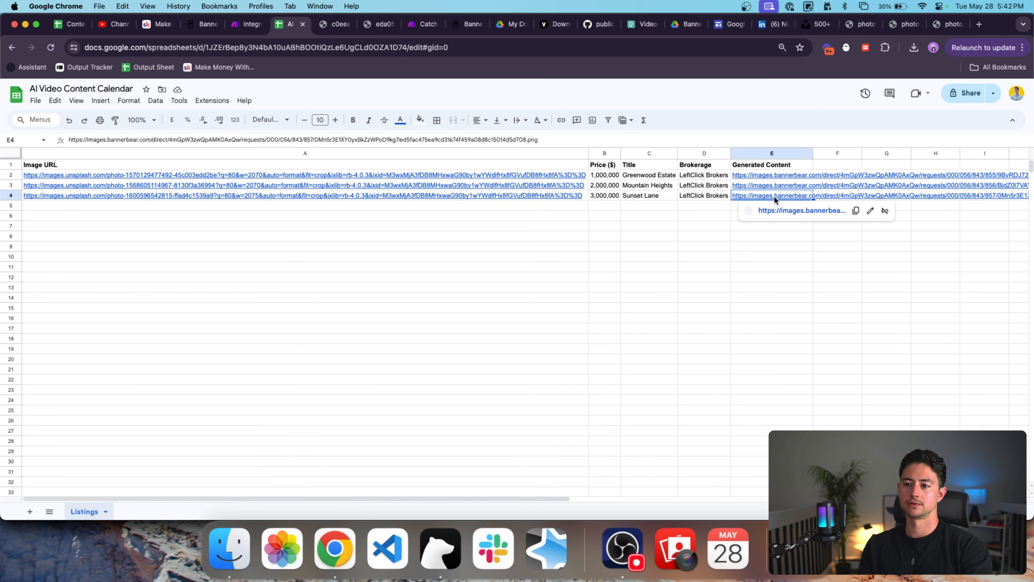
pyautogui.keyDown('super'); pyautogui.click(778, 208); pyautogui.keyUp('super')
pyautogui.hotkey('ctrl', 'Tab')
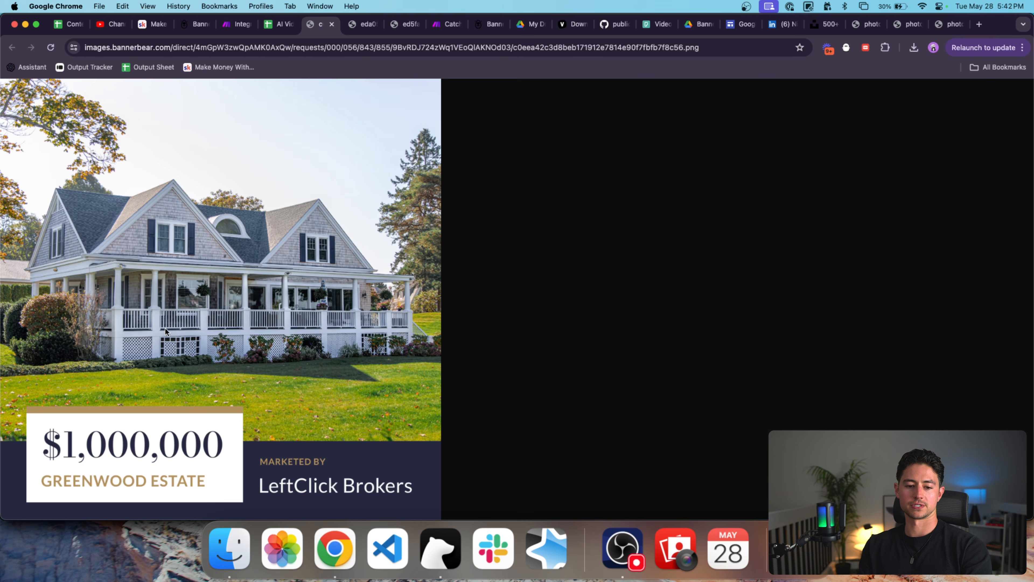
pyautogui.hotkey('ctrl', 'Tab')
pyautogui.hotkey('ctrl', 'Tab')
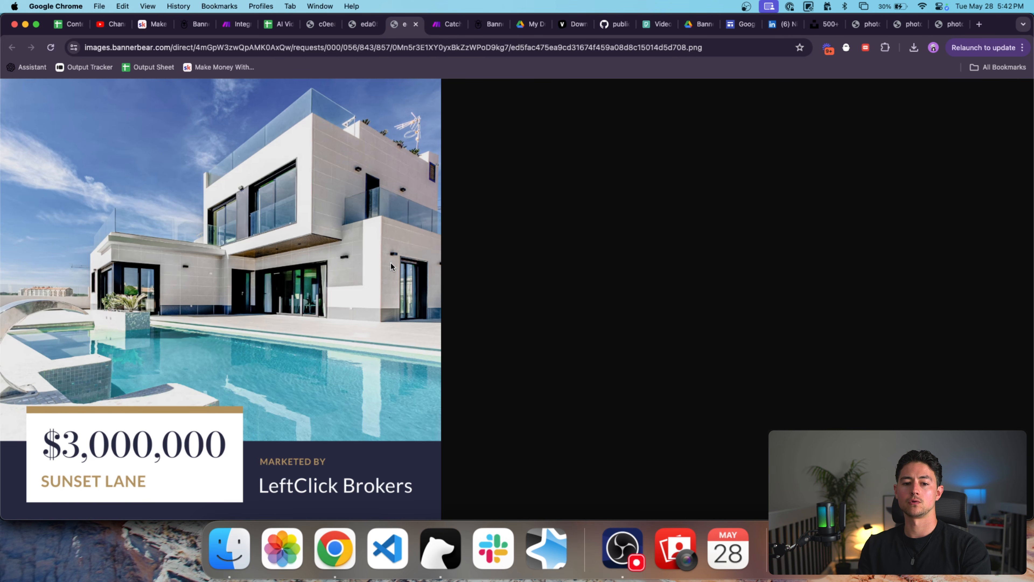
pyautogui.press('super+w')
pyautogui.press('super+w')
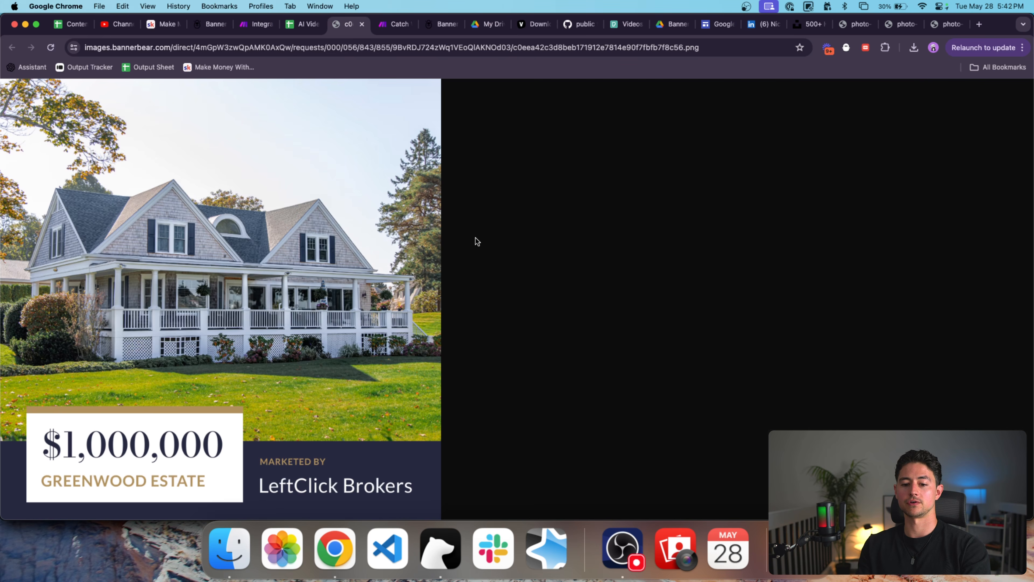
pyautogui.press('super+w')
pyautogui.click(696, 204)
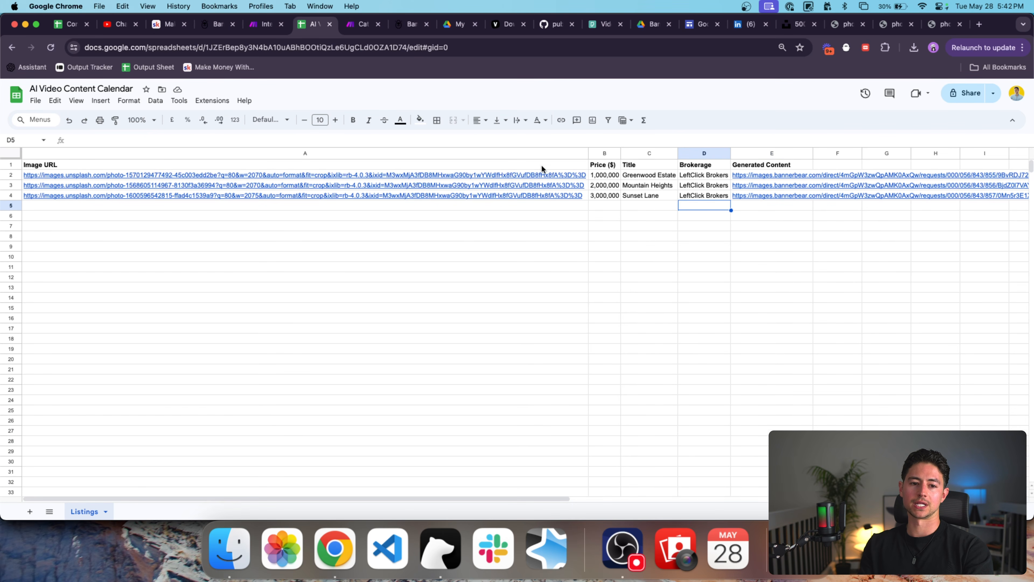
pyautogui.moveTo(589, 153); pyautogui.dragTo(511, 153)
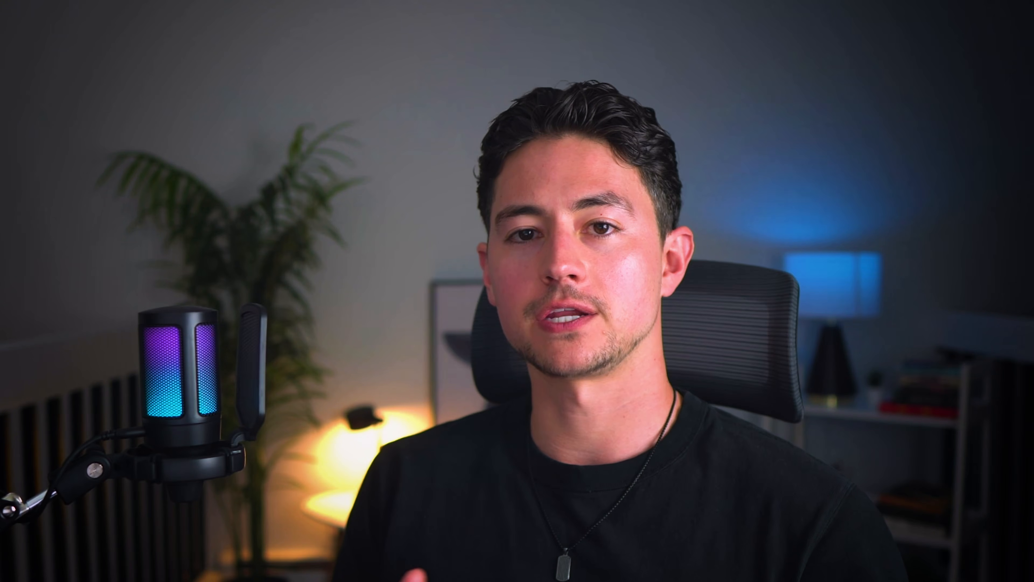
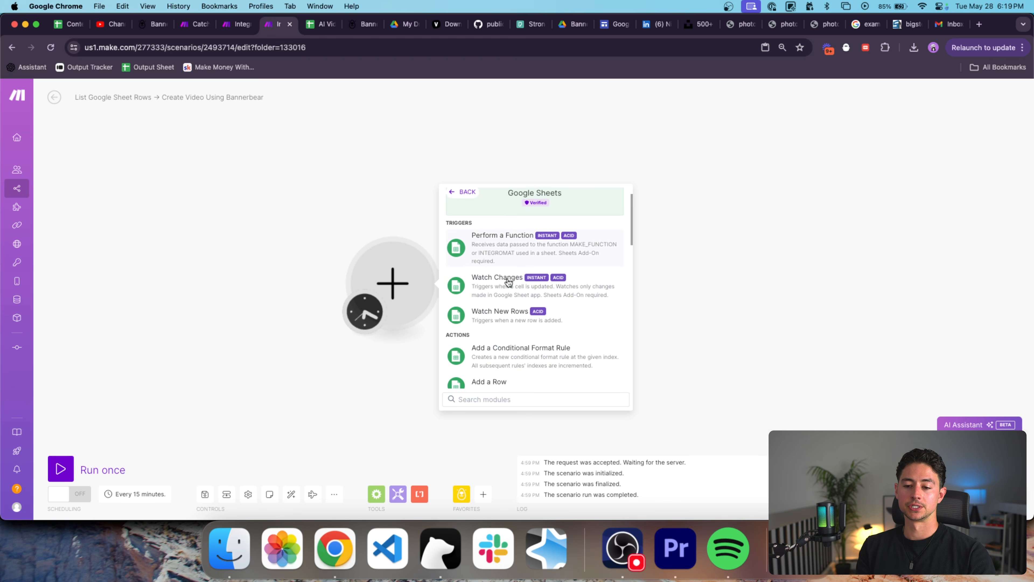
# Add a Google Sheets Search Rows step using the other Google account and the AI Video Content Calendar spreadsheet.
pyautogui.write('search')
pyautogui.click(512, 272)
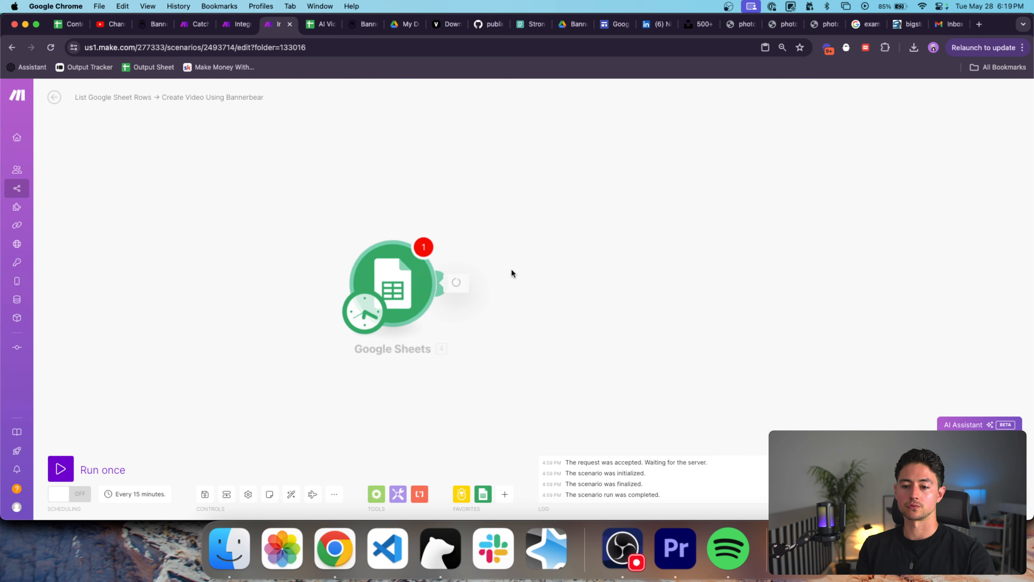
pyautogui.click(552, 236)
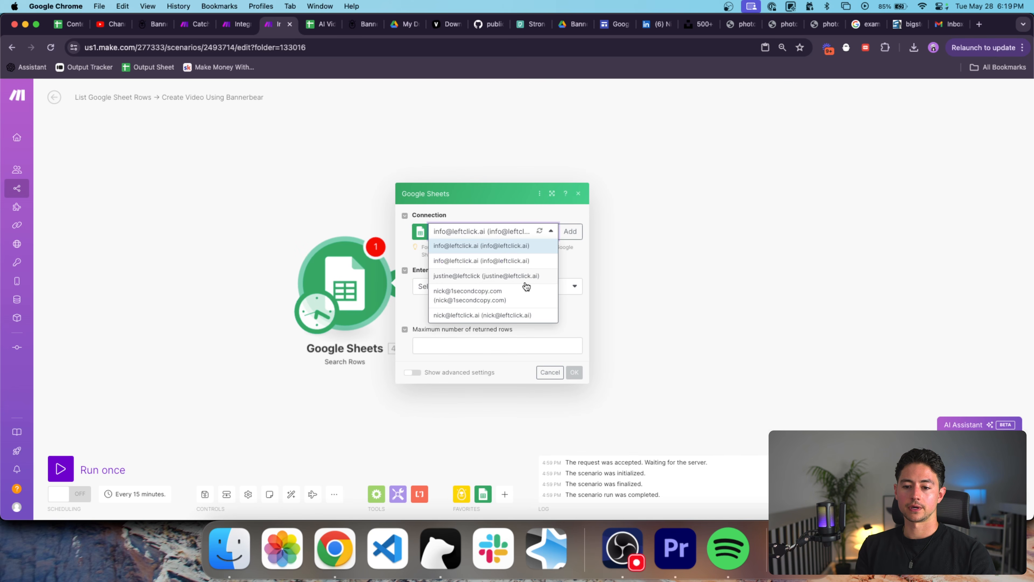
pyautogui.click(514, 286)
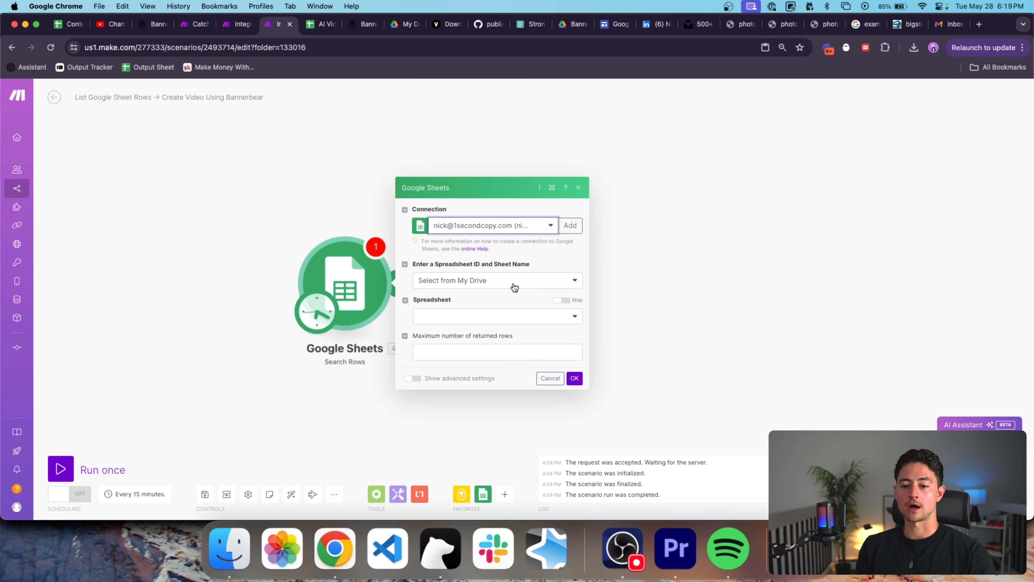
pyautogui.click(510, 321)
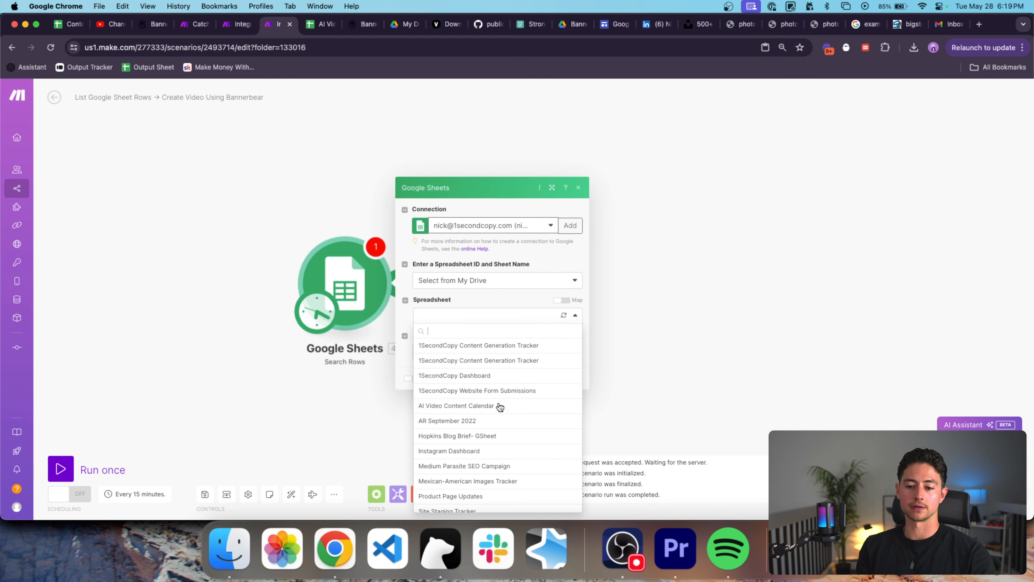
pyautogui.click(496, 405)
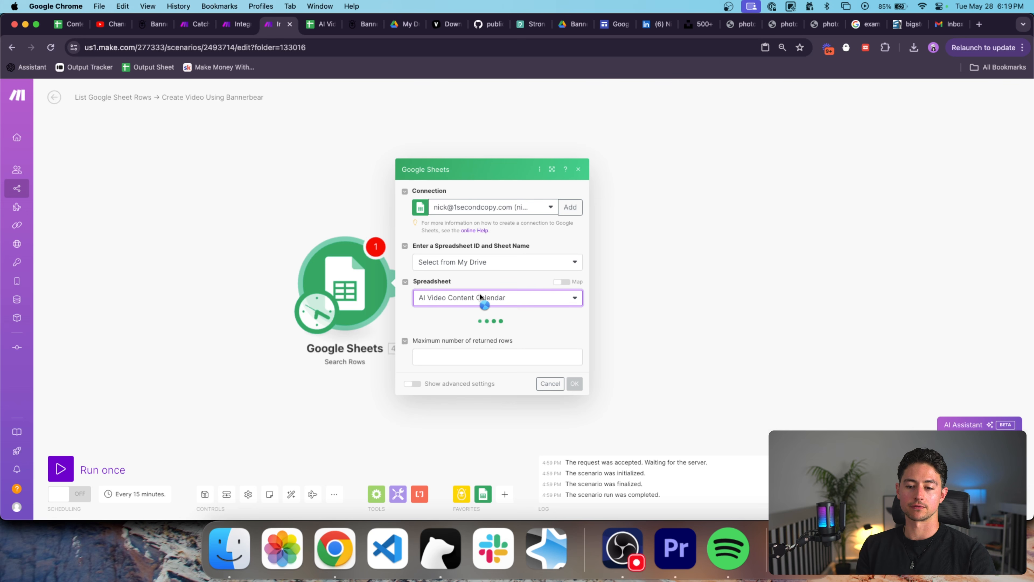
pyautogui.click(504, 333)
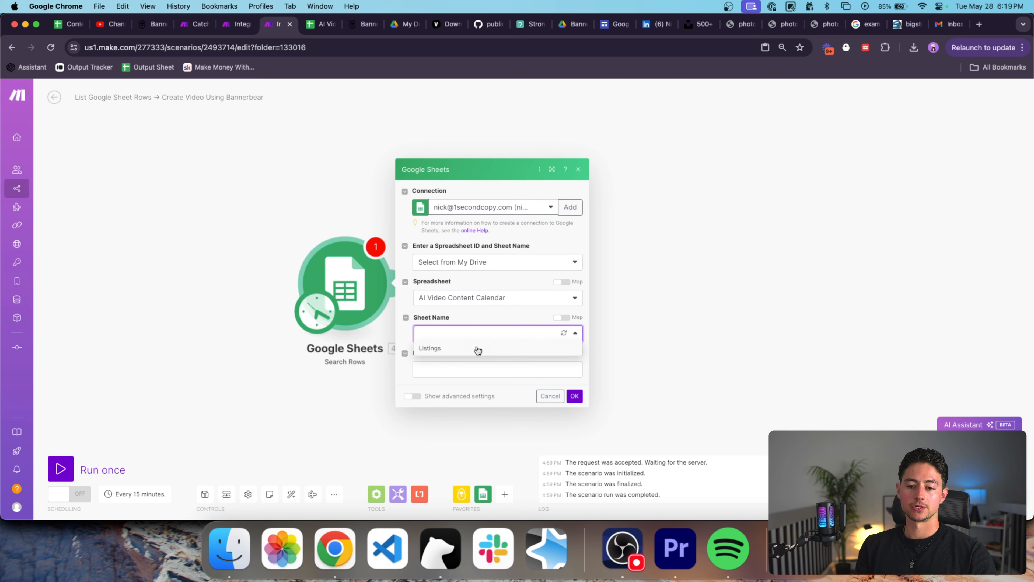
# Add a blank sheet named Vacations to the AI Video Content Calendar spreadsheet.
pyautogui.click(326, 30)
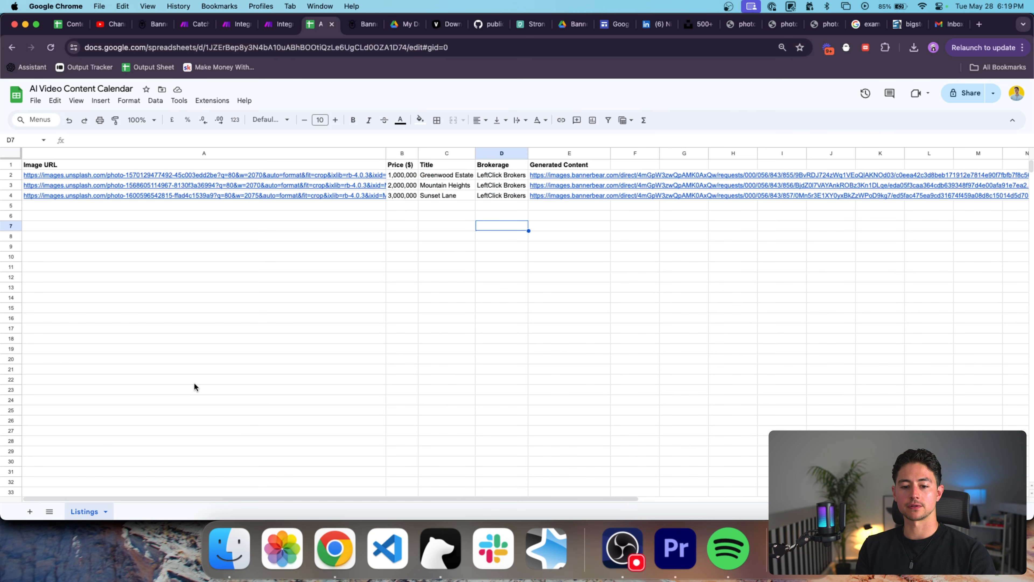
pyautogui.click(29, 511)
pyautogui.doubleClick(131, 512)
pyautogui.write('Vide')
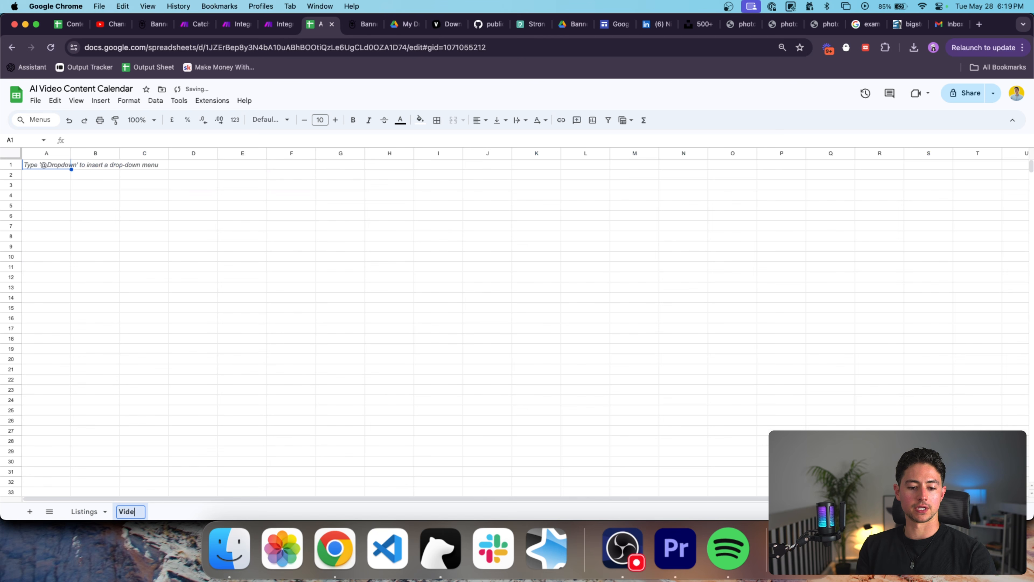
pyautogui.write('o Content')
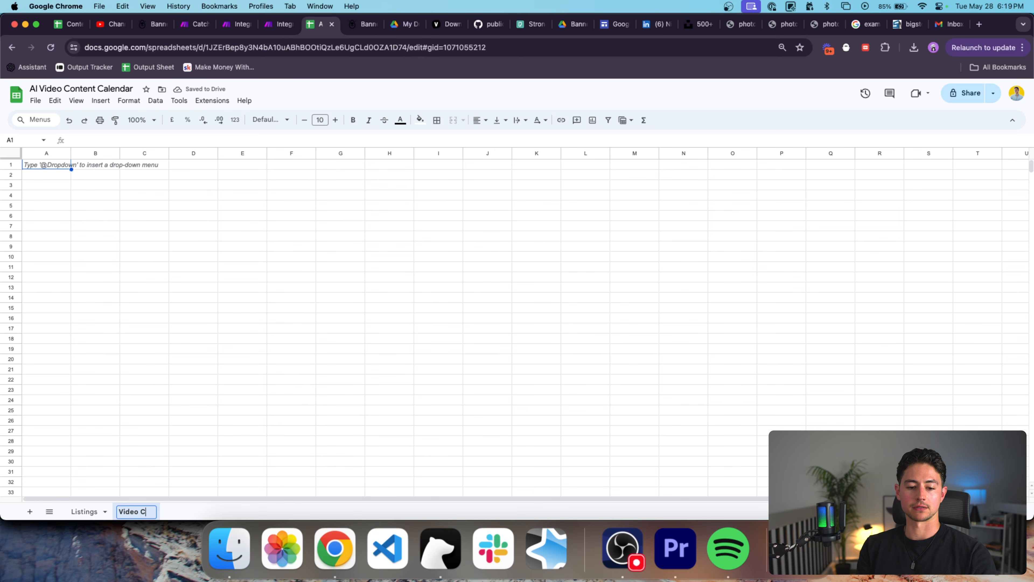
pyautogui.press('BackSpace')
pyautogui.press('BackSpace')
pyautogui.press('BackSpace')
pyautogui.press('BackSpace')
pyautogui.press('BackSpace')
pyautogui.press('BackSpace')
pyautogui.press('BackSpace')
pyautogui.press('BackSpace')
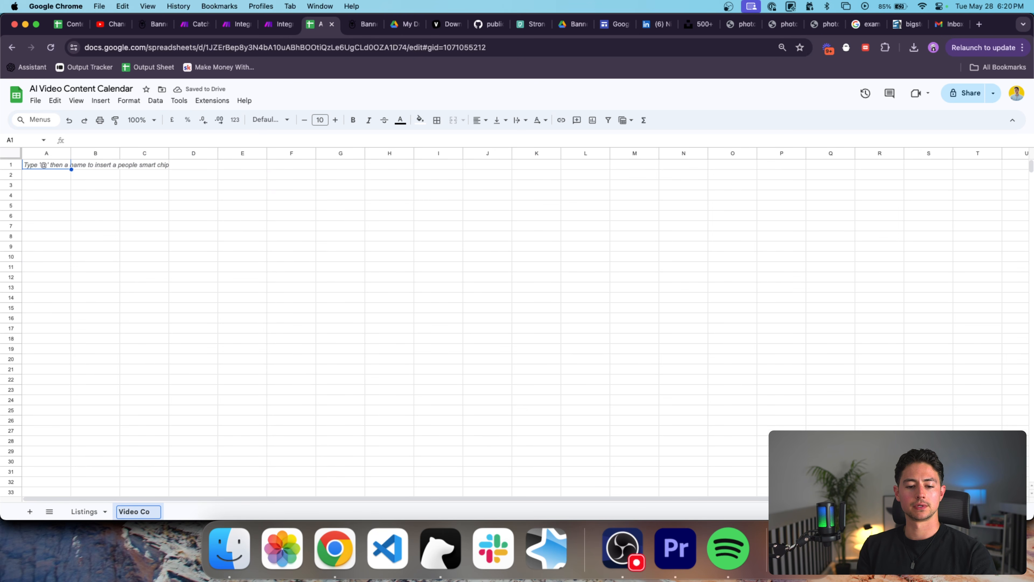
pyautogui.press('super+a')
pyautogui.write('Vacations')
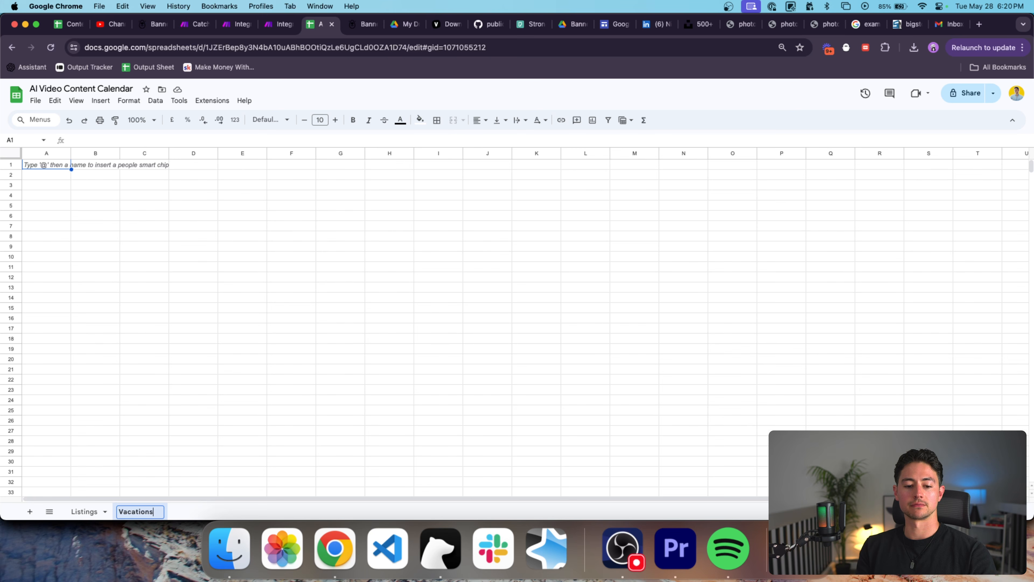
pyautogui.press('Return')
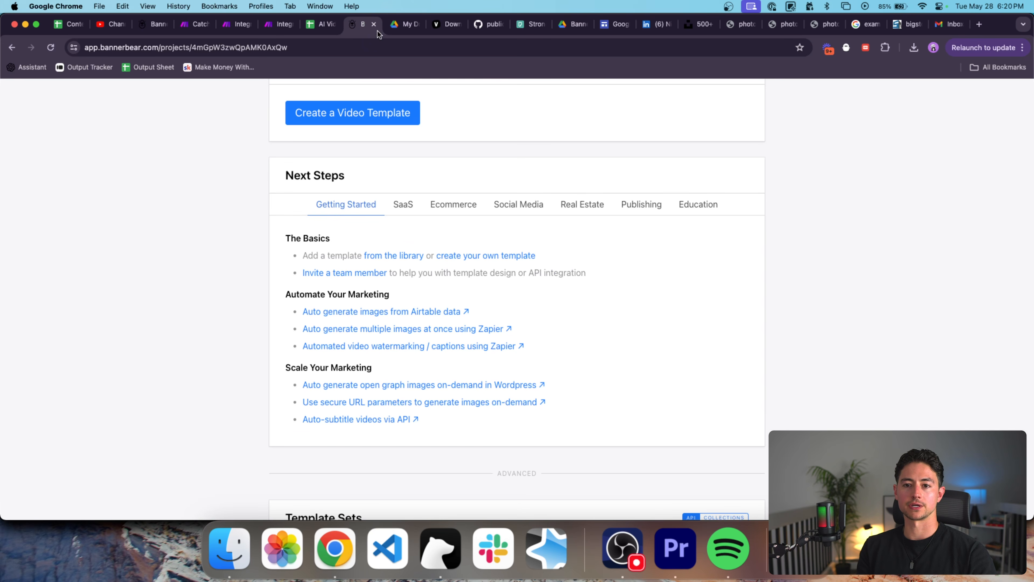
pyautogui.click(272, 26)
pyautogui.click(533, 334)
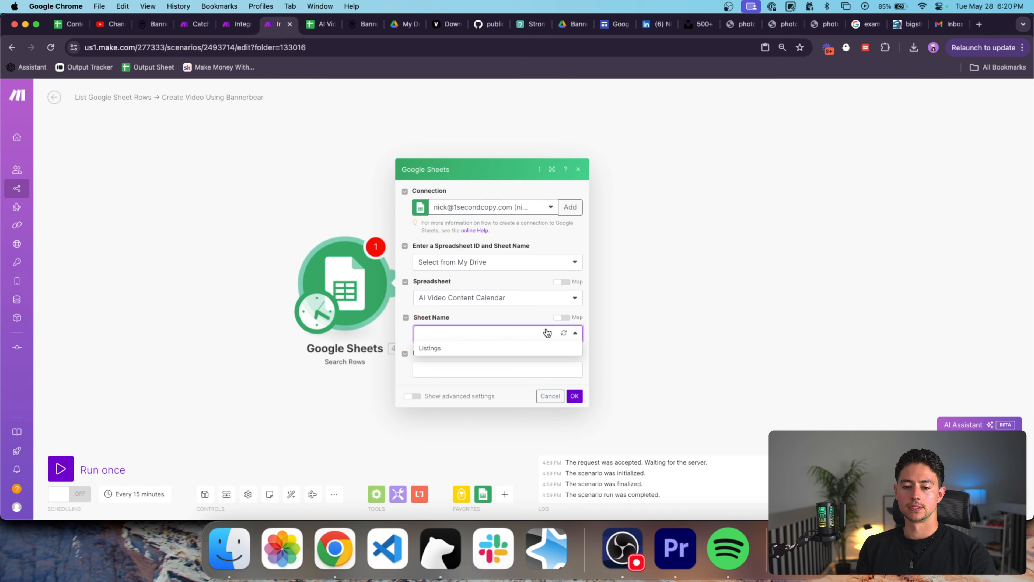
# Reload the sheet names and point the Search Rows step at the Vacations sheet.
pyautogui.click(562, 317)
pyautogui.click(562, 259)
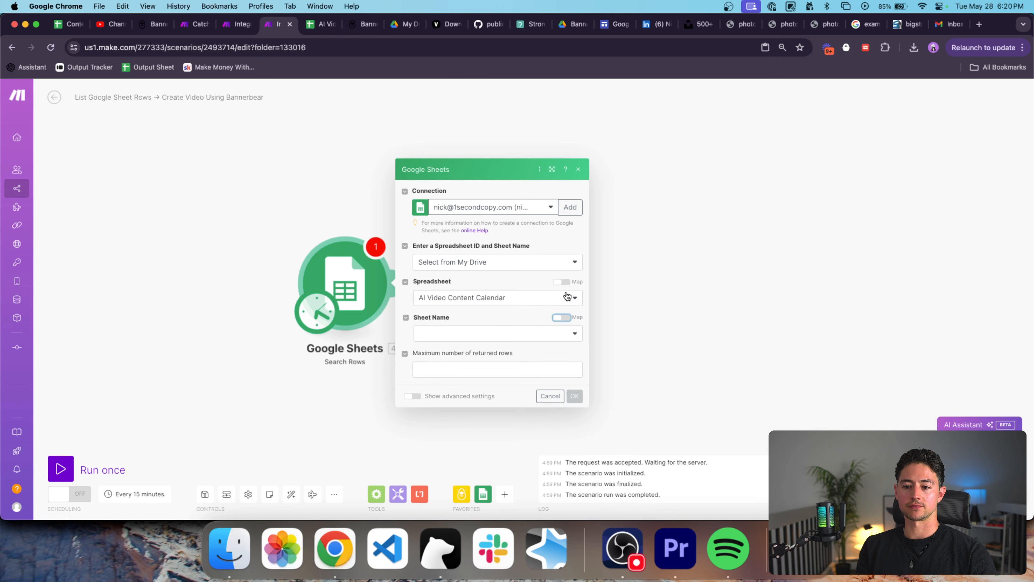
pyautogui.click(567, 293)
pyautogui.click(572, 292)
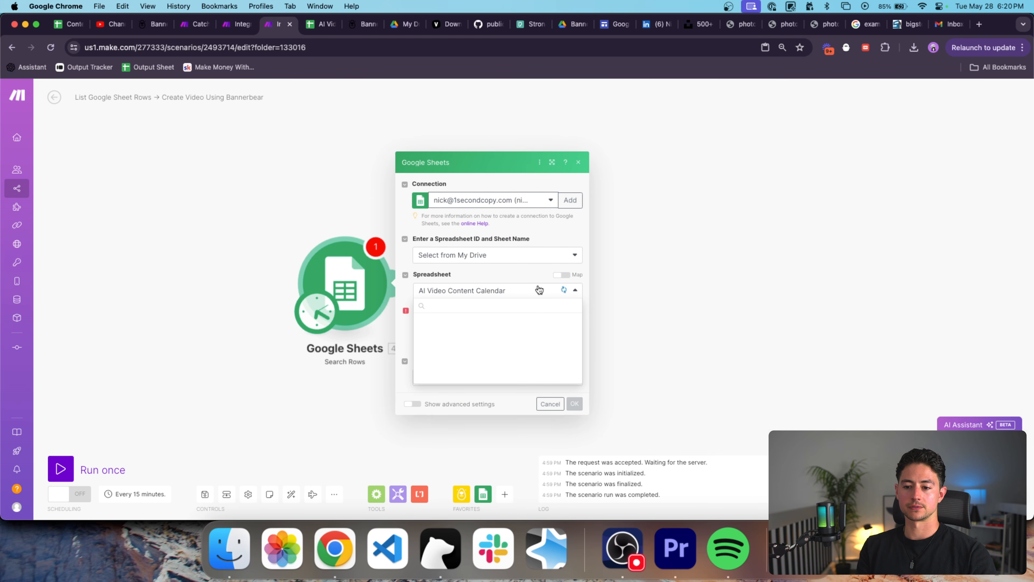
pyautogui.click(575, 327)
pyautogui.click(575, 328)
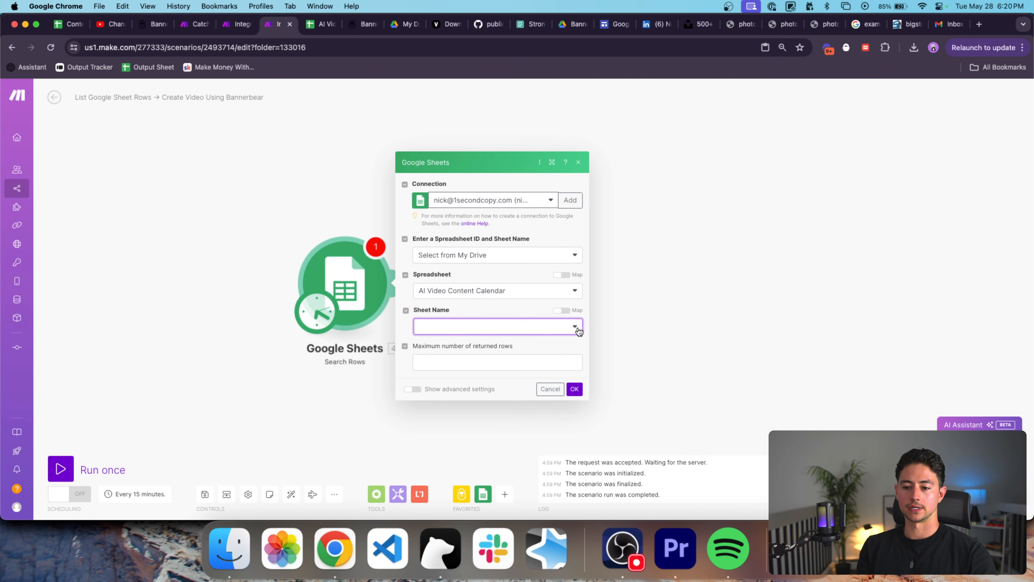
pyautogui.click(577, 329)
pyautogui.click(561, 327)
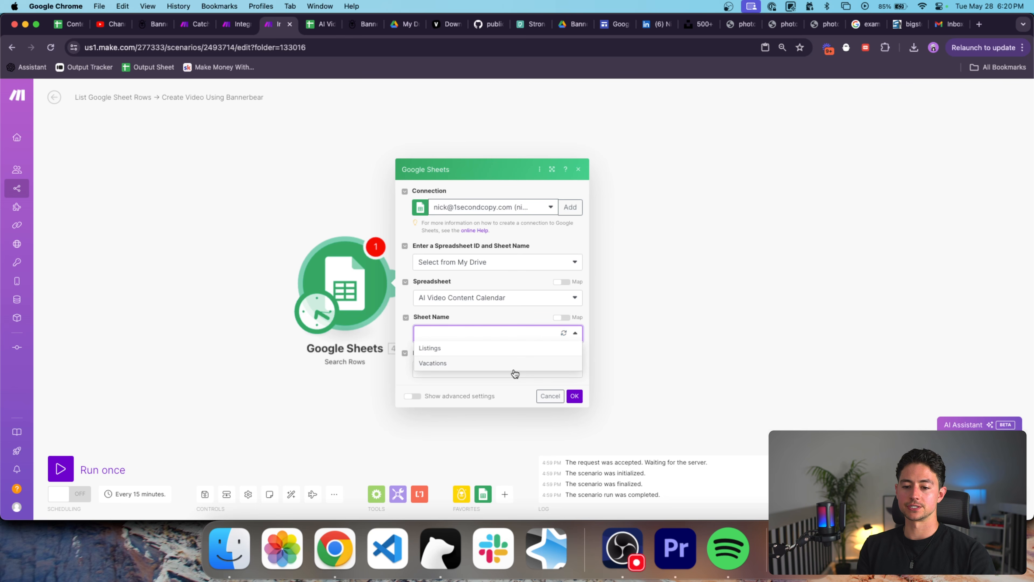
pyautogui.click(513, 367)
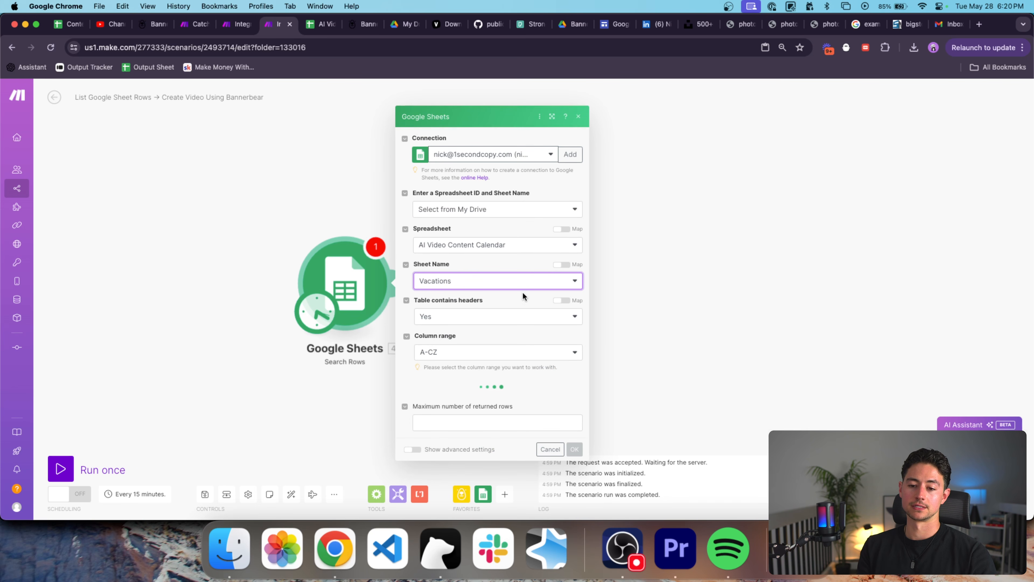
# Remove the empty filter rule and confirm the Search Rows settings.
pyautogui.click(541, 374)
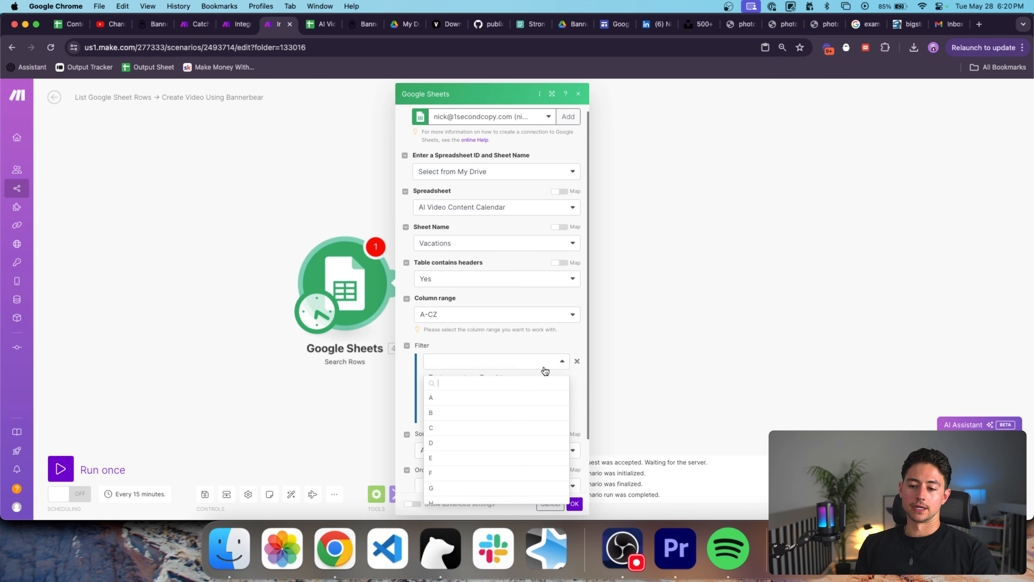
pyautogui.scroll(-1, 546, 372)
pyautogui.click(571, 340)
pyautogui.click(576, 353)
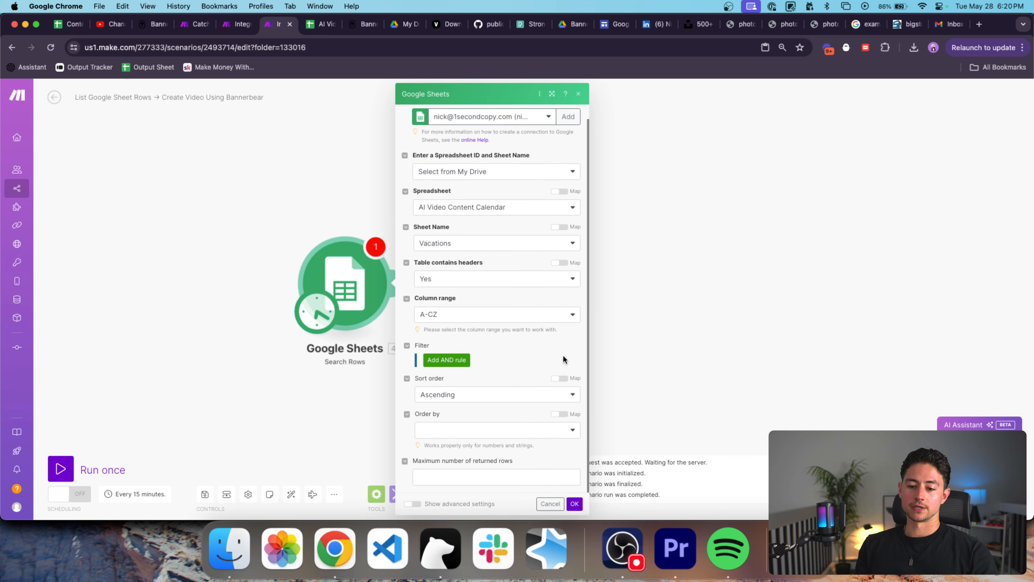
pyautogui.click(509, 480)
pyautogui.click(575, 504)
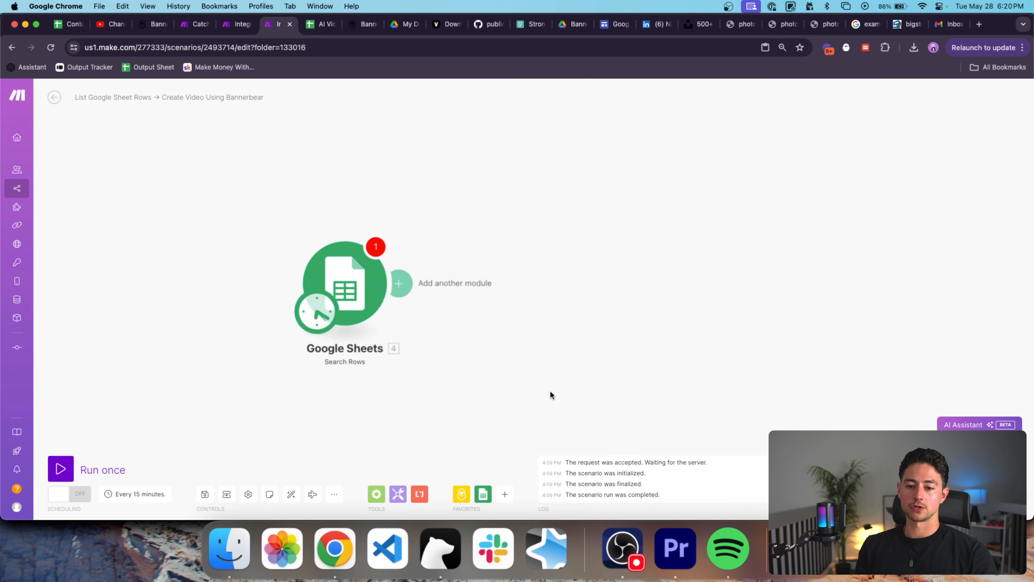
# Add a Bannerbear Create a Video step linked after Google Sheets and open its settings.
pyautogui.click(467, 494)
pyautogui.scroll(-1, 549, 361)
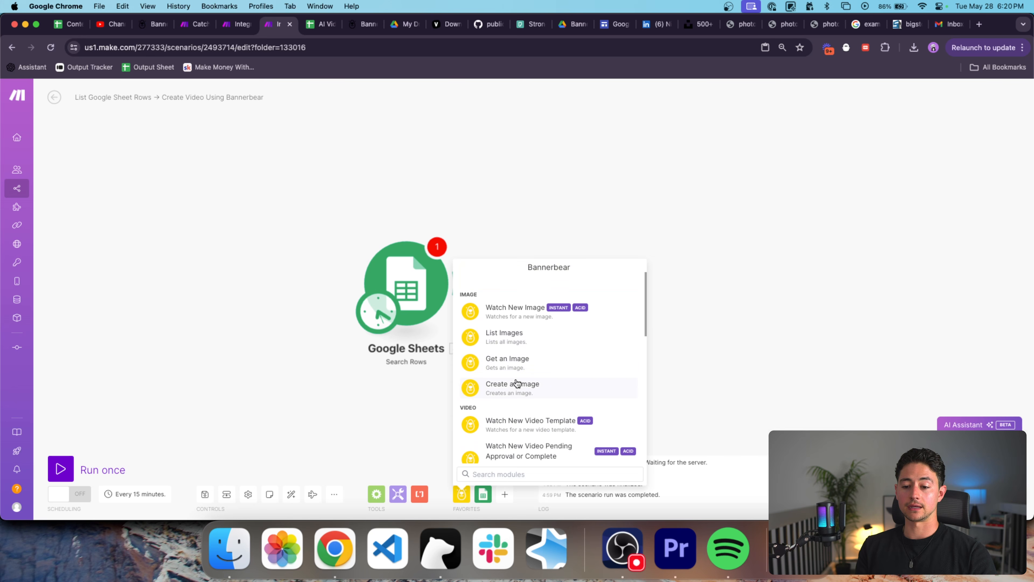
pyautogui.scroll(-5, 525, 385)
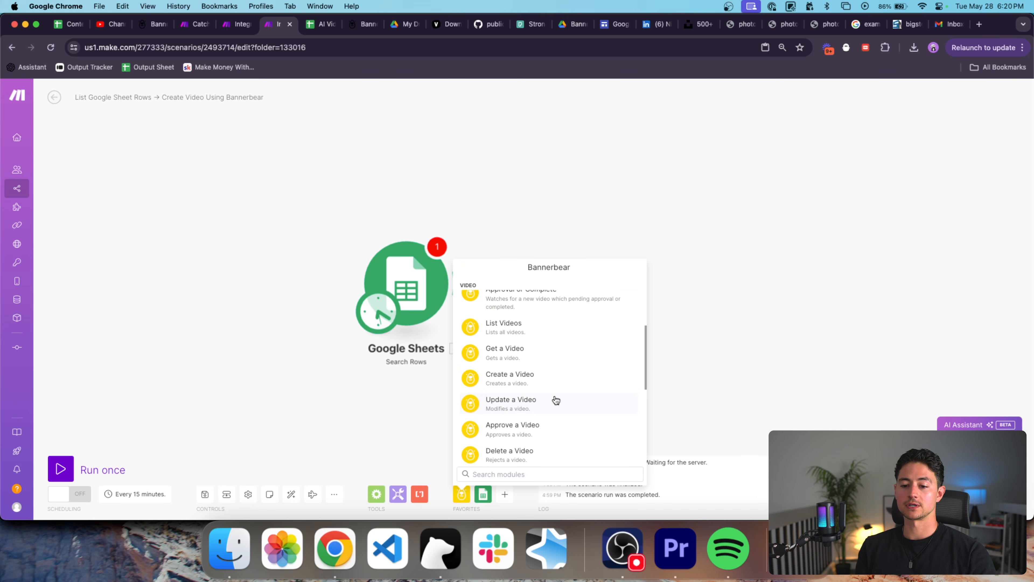
pyautogui.click(547, 379)
pyautogui.moveTo(548, 379); pyautogui.dragTo(578, 285)
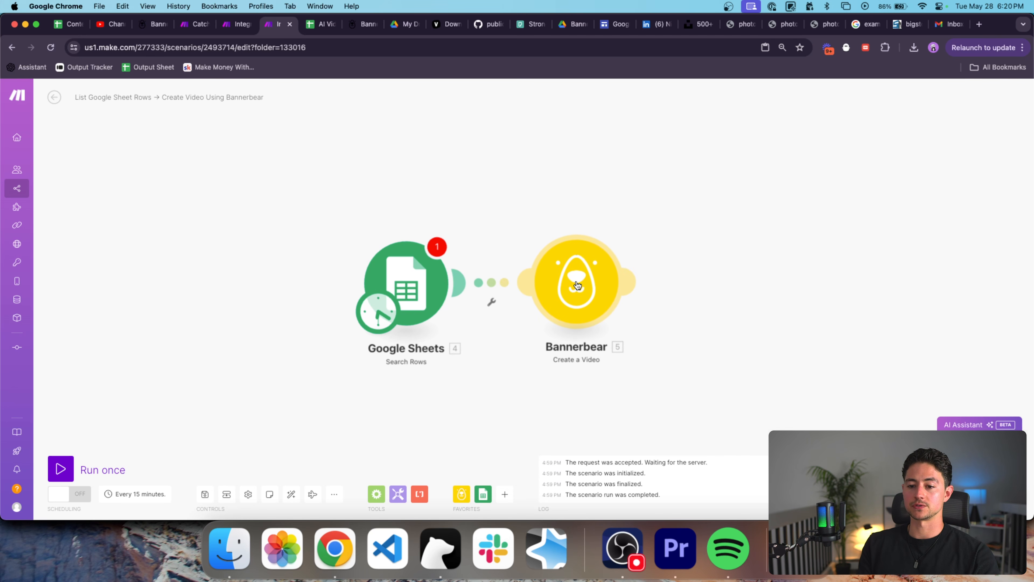
pyautogui.moveTo(619, 359); pyautogui.dragTo(465, 359)
pyautogui.scroll(-2, 464, 359)
pyautogui.click(416, 292)
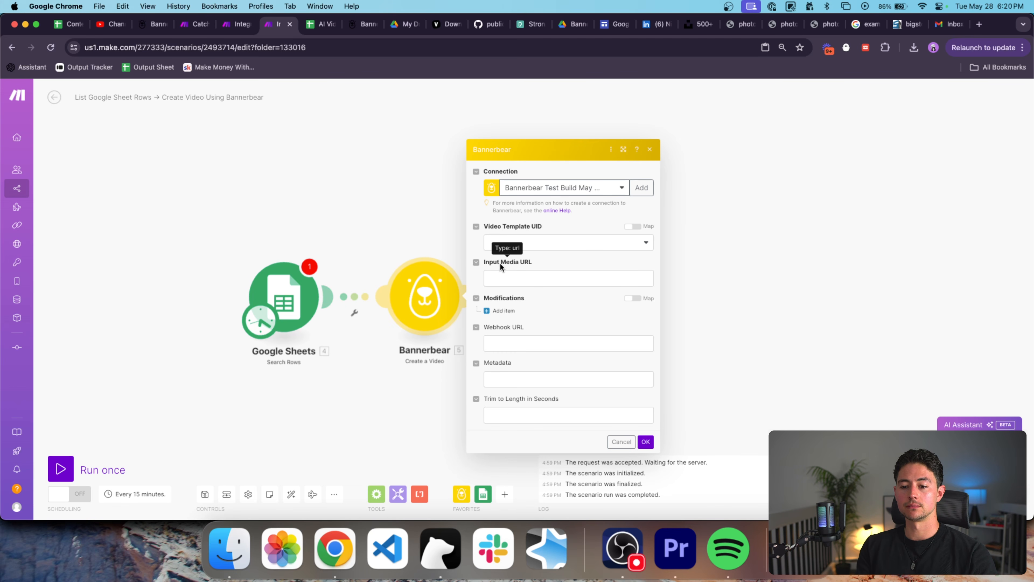
pyautogui.click(362, 27)
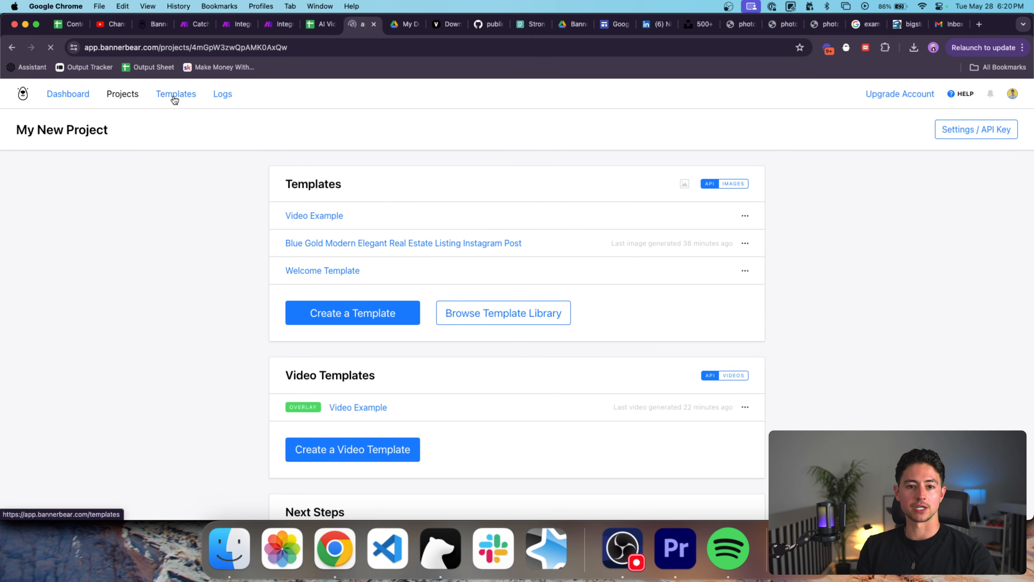
# Look over the Video Example template in Bannerbear's My New Project.
pyautogui.click(118, 94)
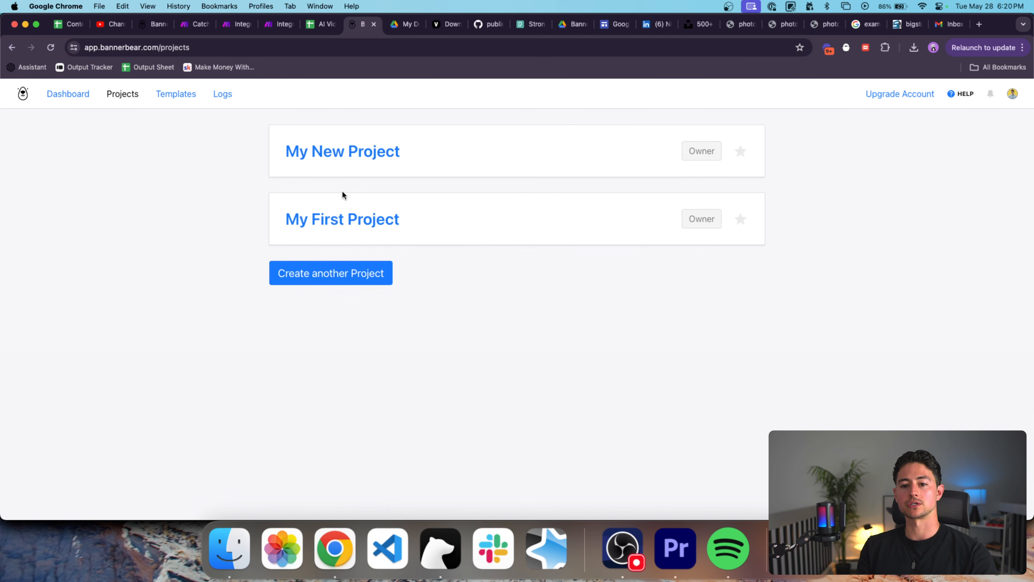
pyautogui.click(335, 152)
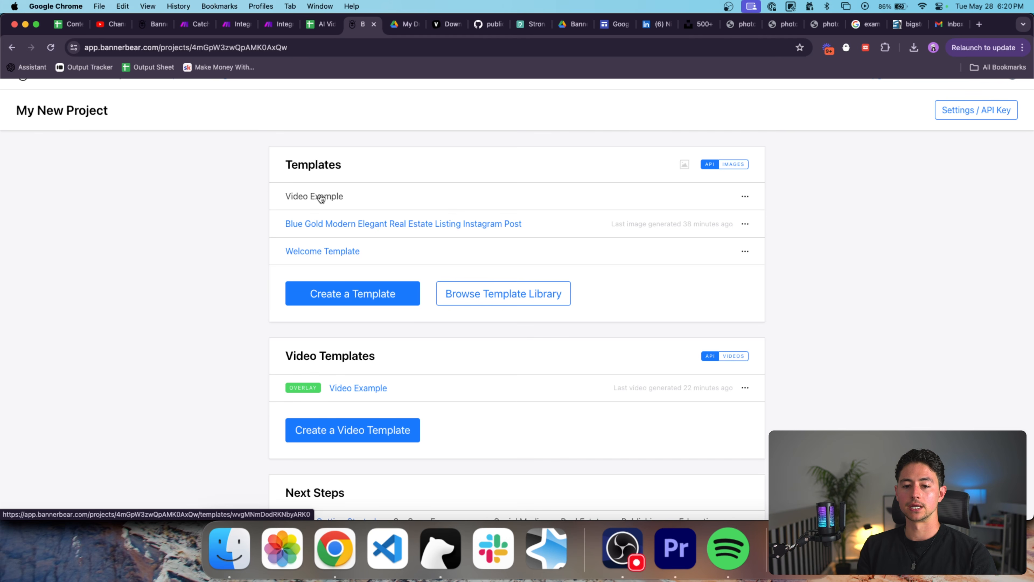
pyautogui.click(315, 197)
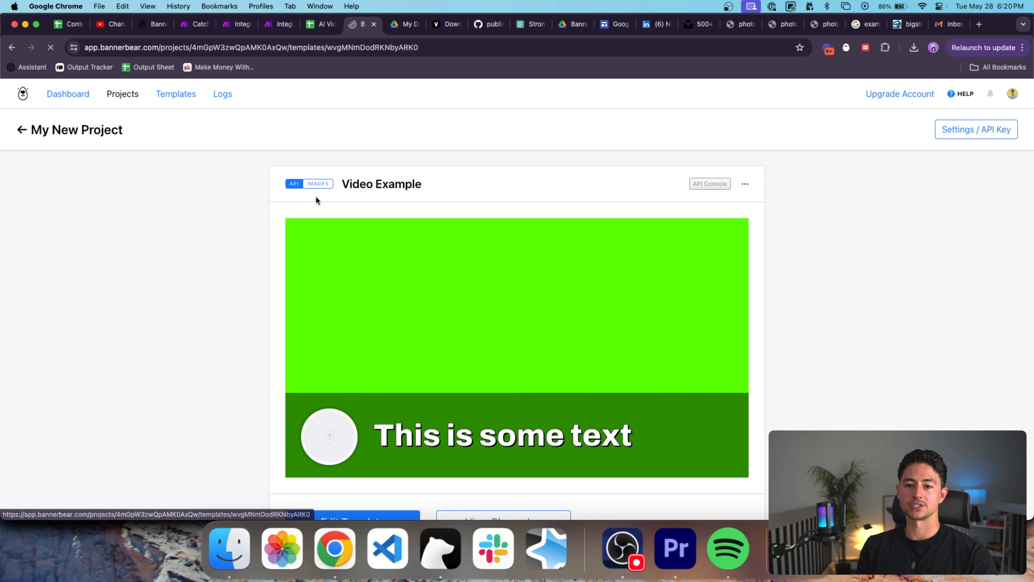
pyautogui.scroll(-1, 568, 212)
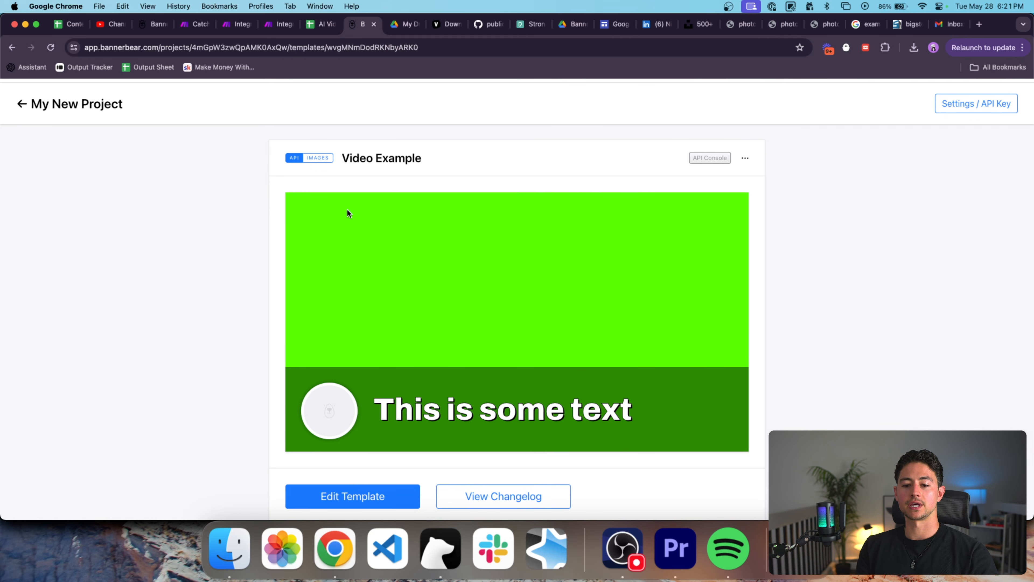
pyautogui.scroll(-1, 589, 278)
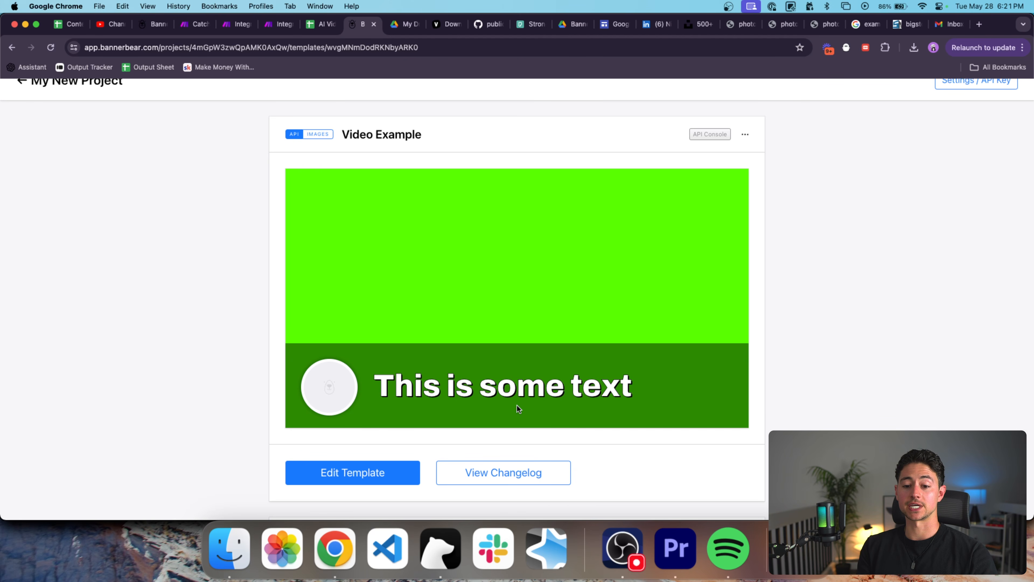
pyautogui.scroll(2, 333, 243)
# Return to My New Project and start a new video template.
pyautogui.click(122, 95)
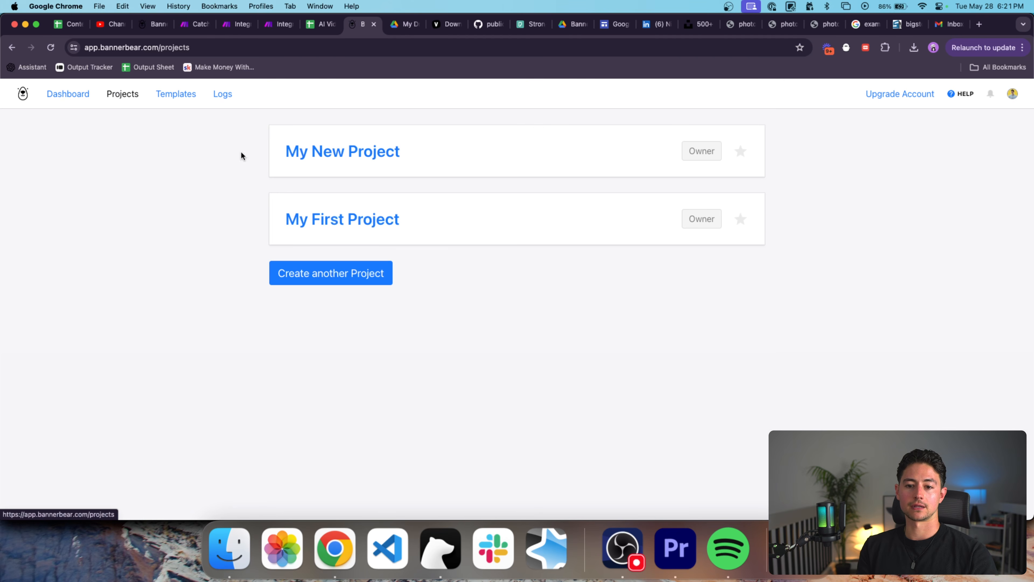
pyautogui.click(362, 153)
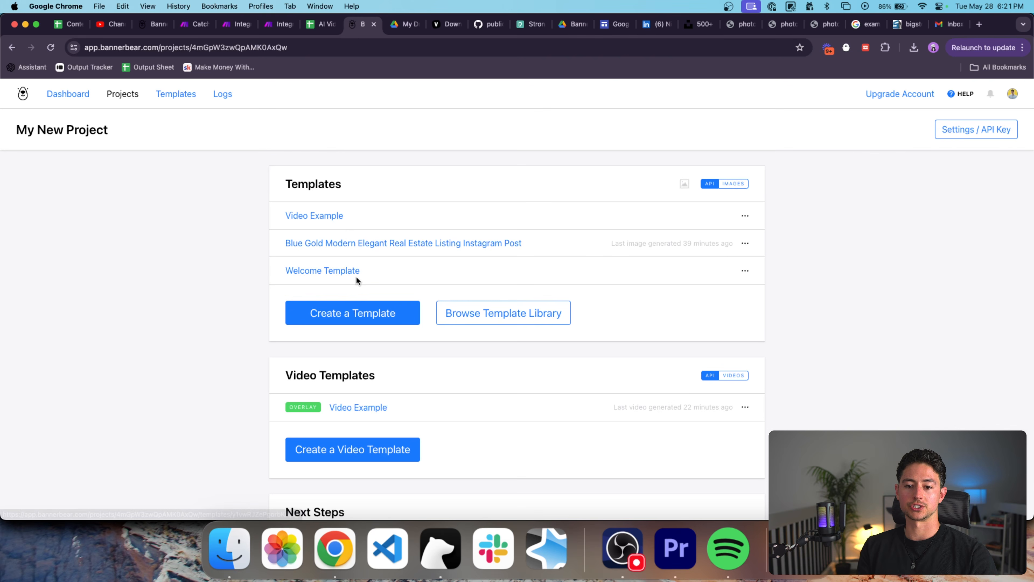
pyautogui.scroll(-2, 369, 379)
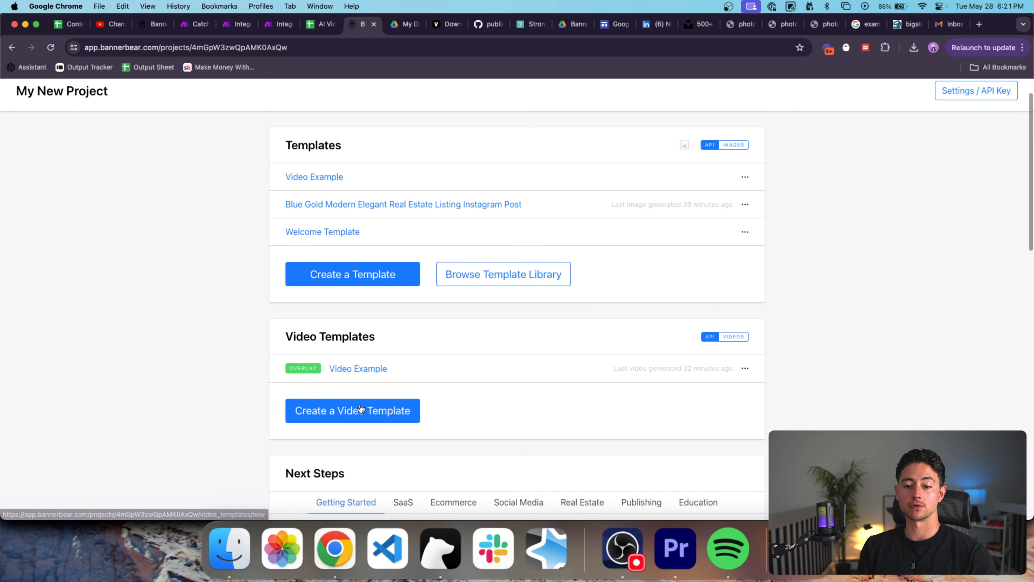
pyautogui.click(361, 408)
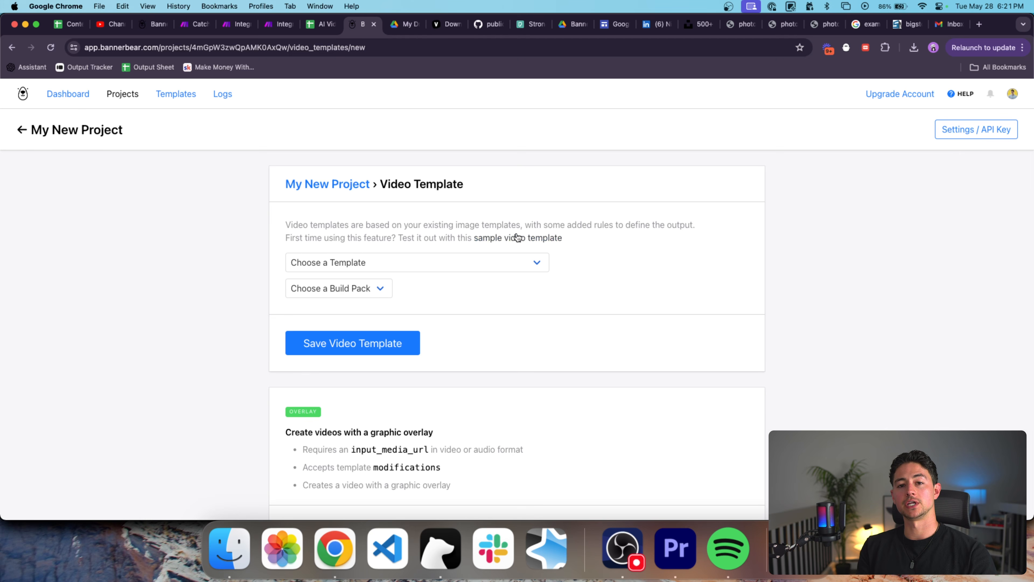
# Review the available image templates and build packs without choosing any.
pyautogui.click(342, 264)
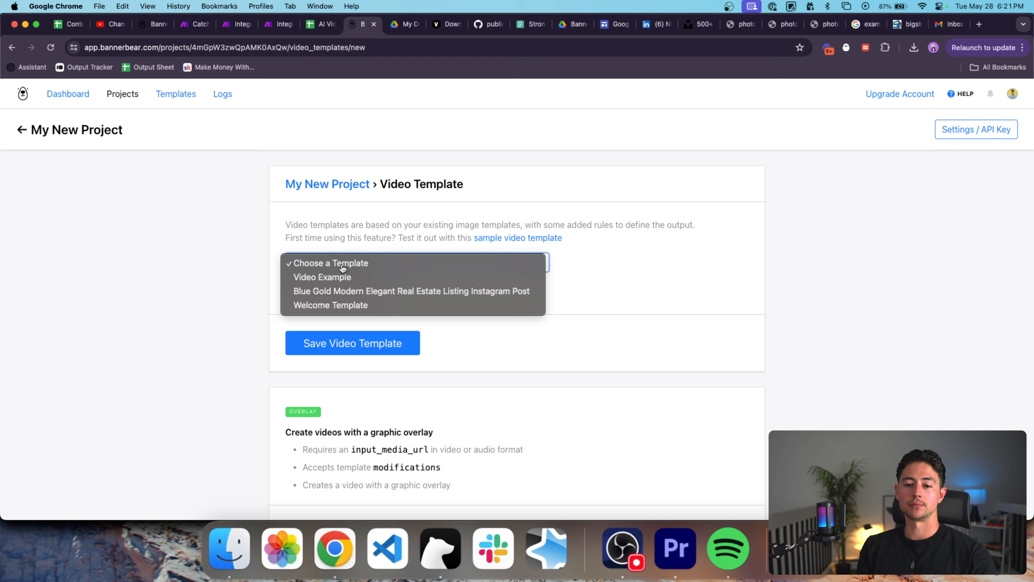
pyautogui.click(343, 264)
pyautogui.click(340, 289)
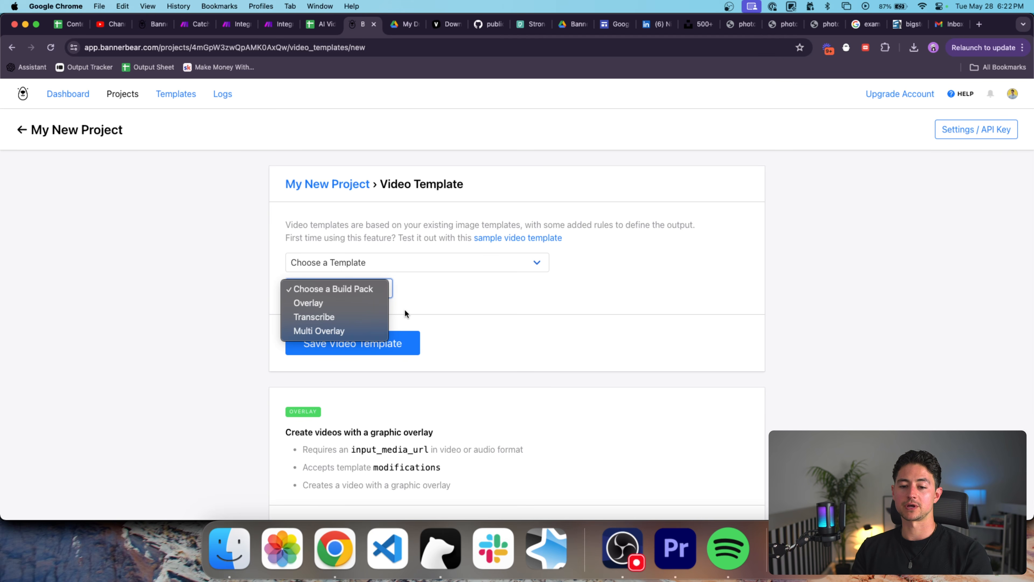
pyautogui.click(412, 305)
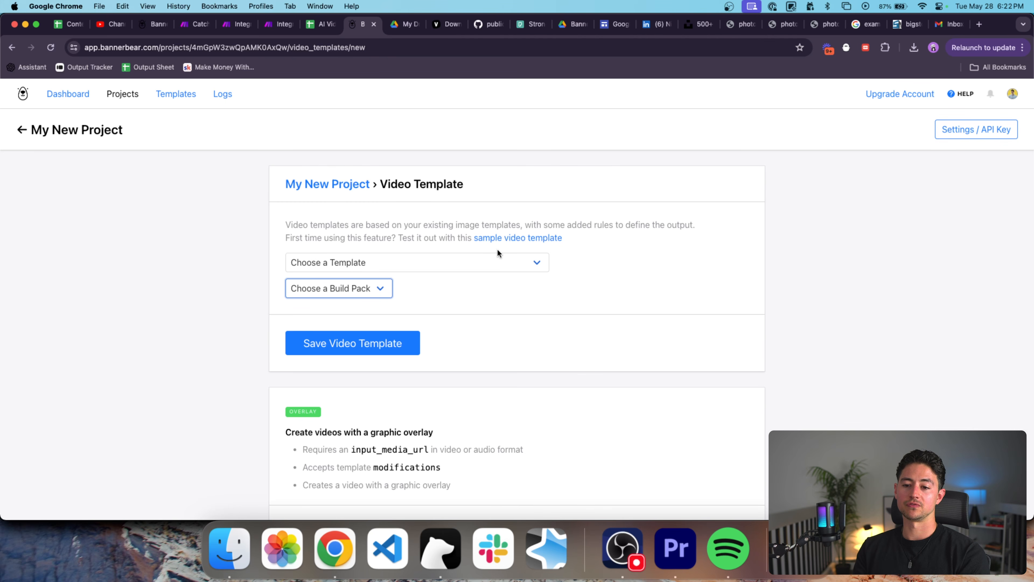
pyautogui.click(364, 287)
pyautogui.click(352, 184)
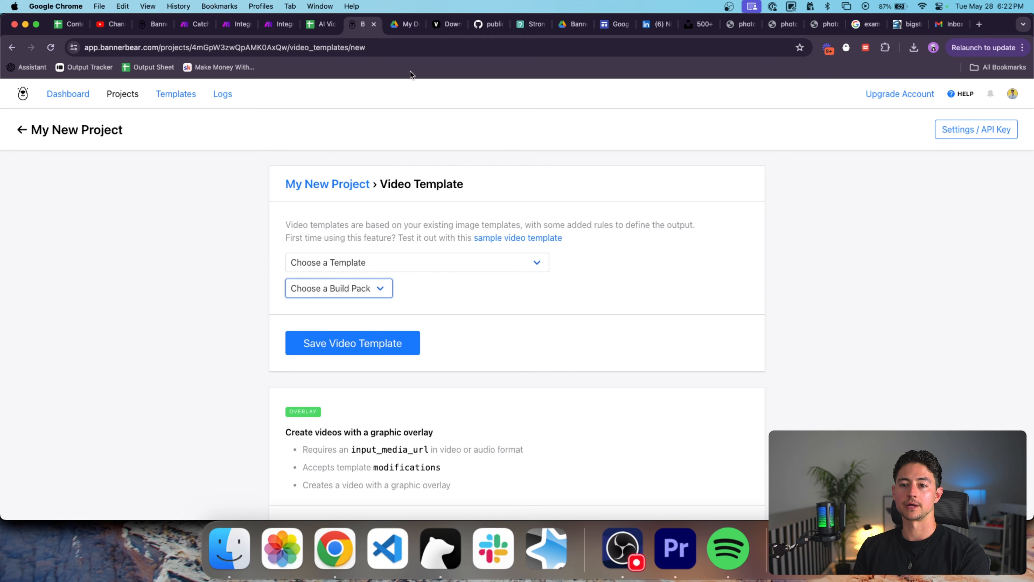
# Go back to the project and open the existing Video Example video template.
pyautogui.click(21, 130)
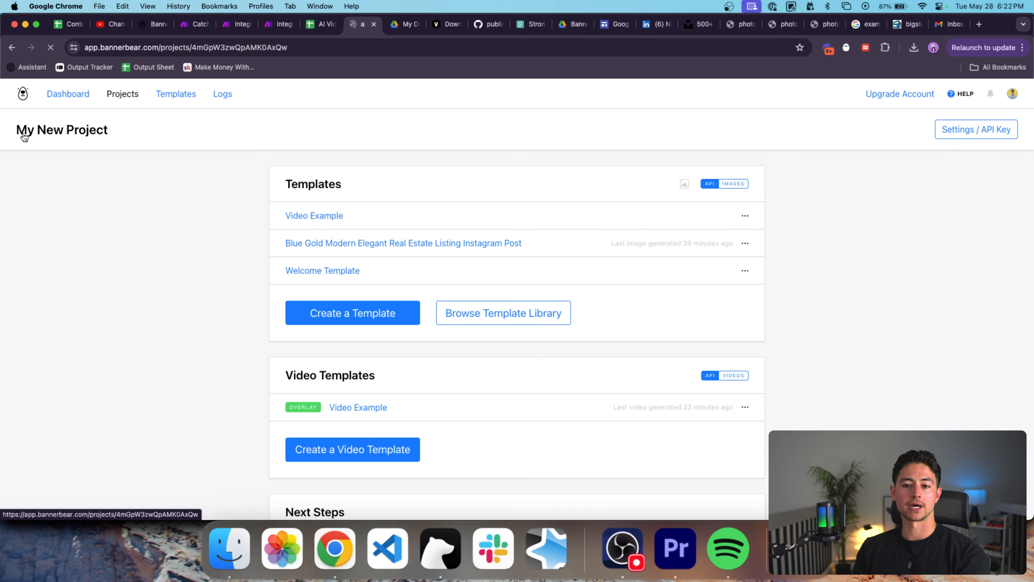
pyautogui.click(385, 407)
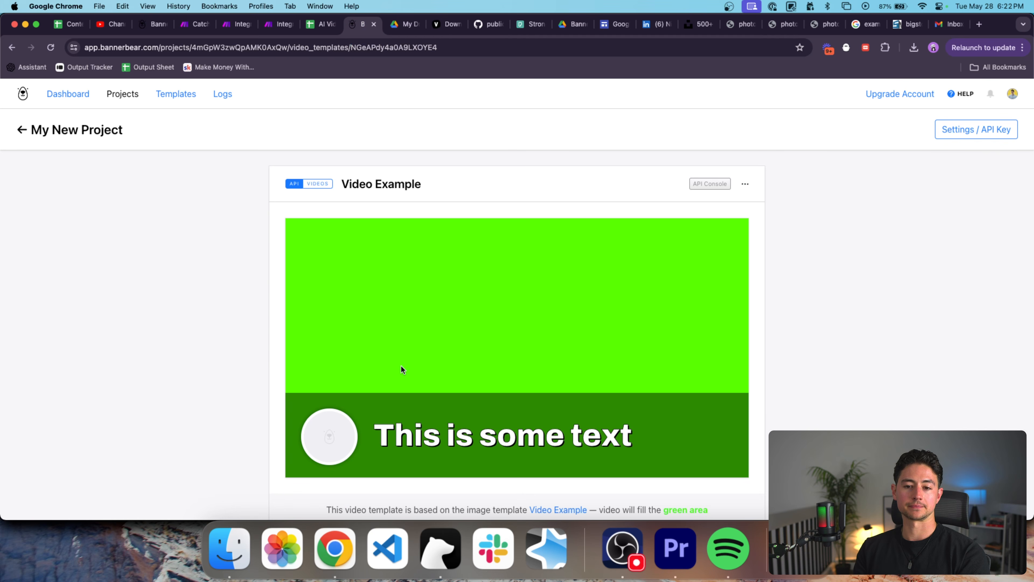
pyautogui.scroll(-1, 404, 352)
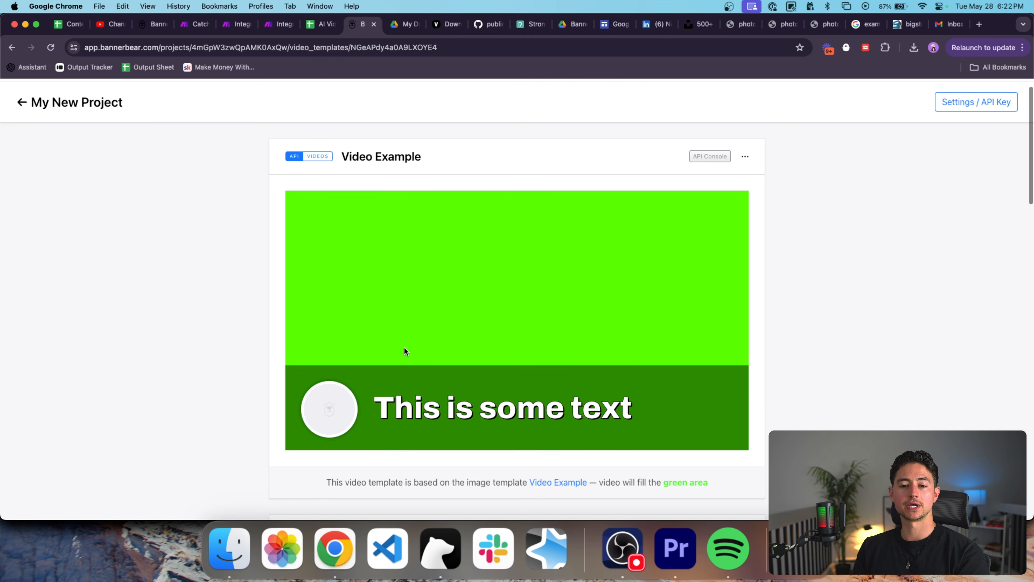
pyautogui.moveTo(423, 158); pyautogui.dragTo(341, 158)
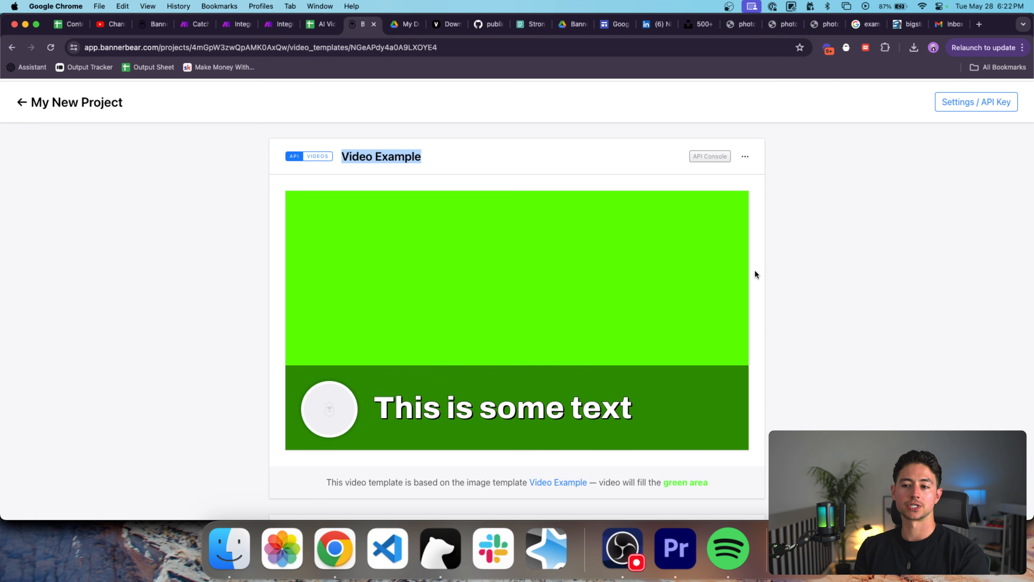
# Inspect the API Console's POST request code and expand the latest rendered video.
pyautogui.scroll(-15, 786, 261)
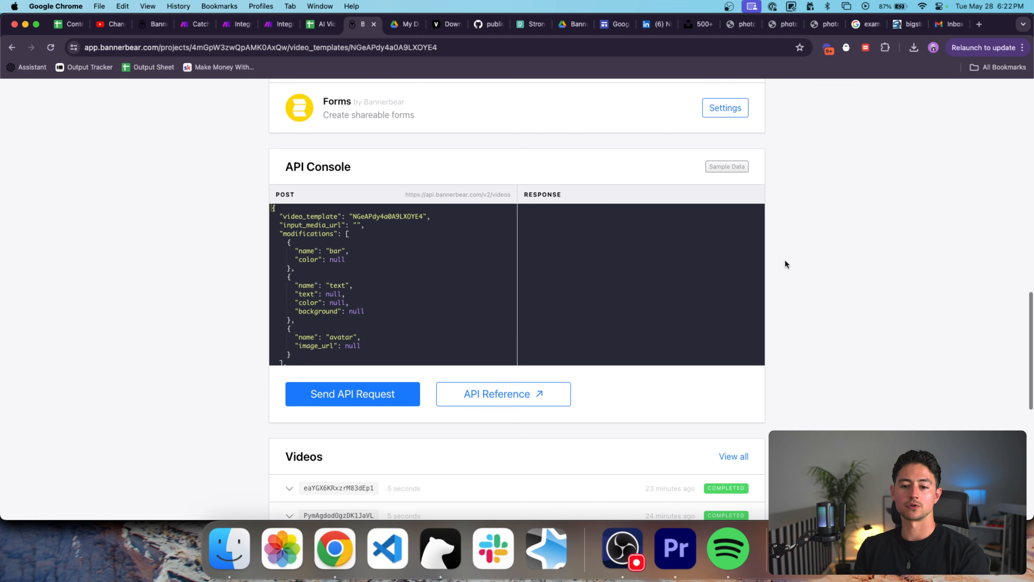
pyautogui.moveTo(401, 321); pyautogui.dragTo(281, 211)
pyautogui.click(367, 227)
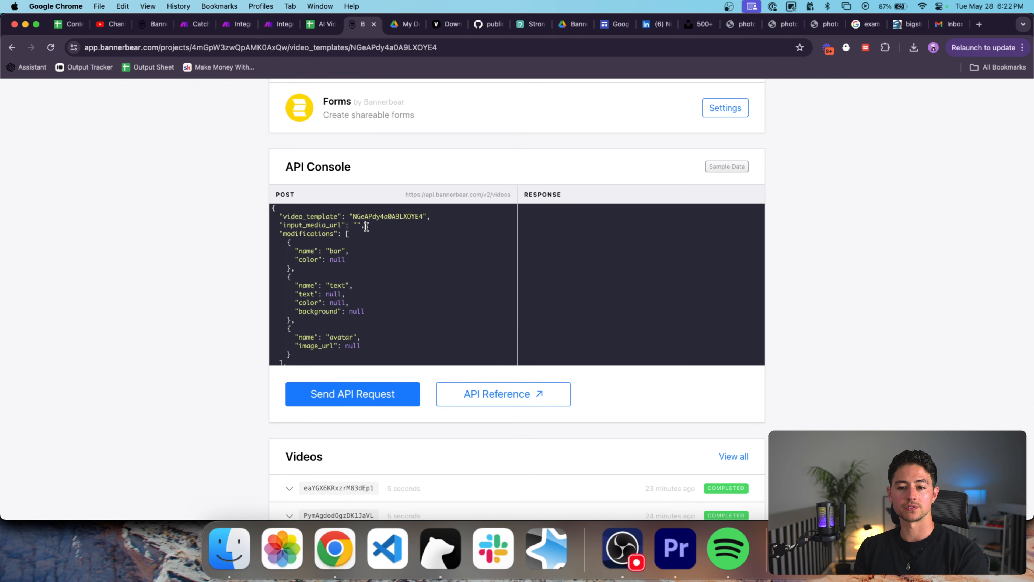
pyautogui.scroll(-2, 370, 252)
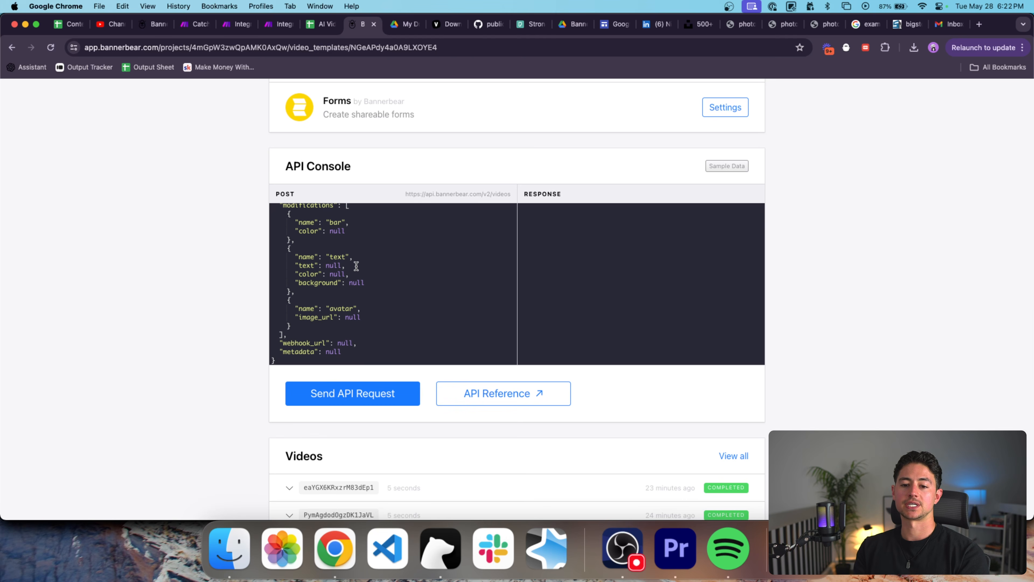
pyautogui.scroll(-2, 346, 322)
pyautogui.scroll(3, 344, 301)
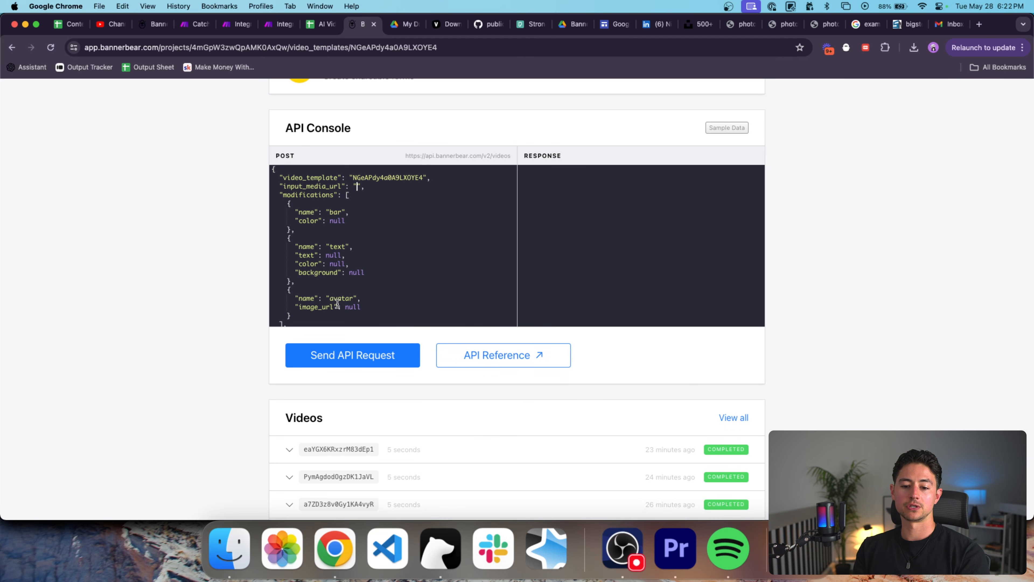
pyautogui.click(289, 451)
pyautogui.scroll(-5, 291, 453)
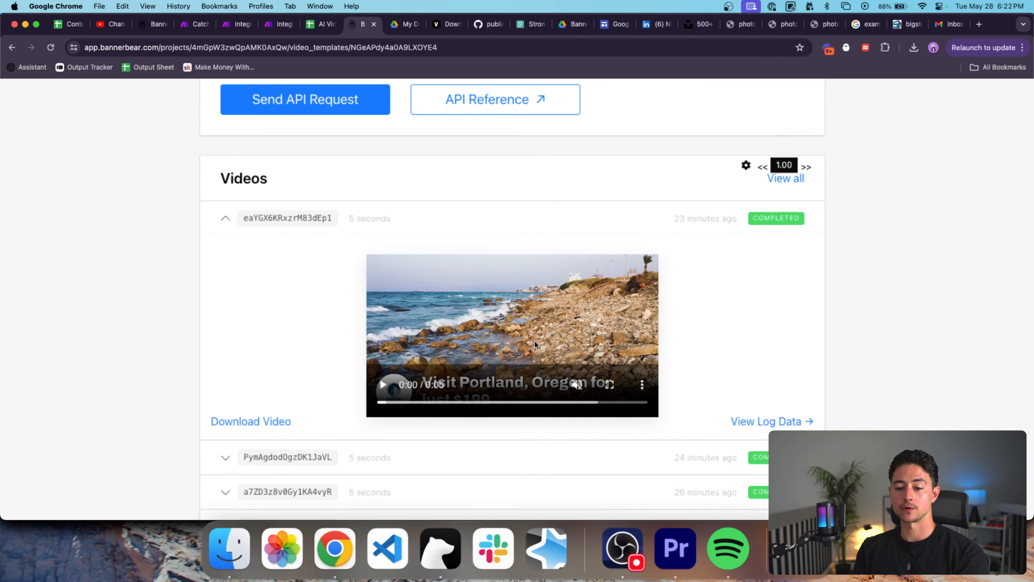
# Play the Visit Portland, Oregon render full screen, then exit full screen.
pyautogui.scroll(3, 534, 341)
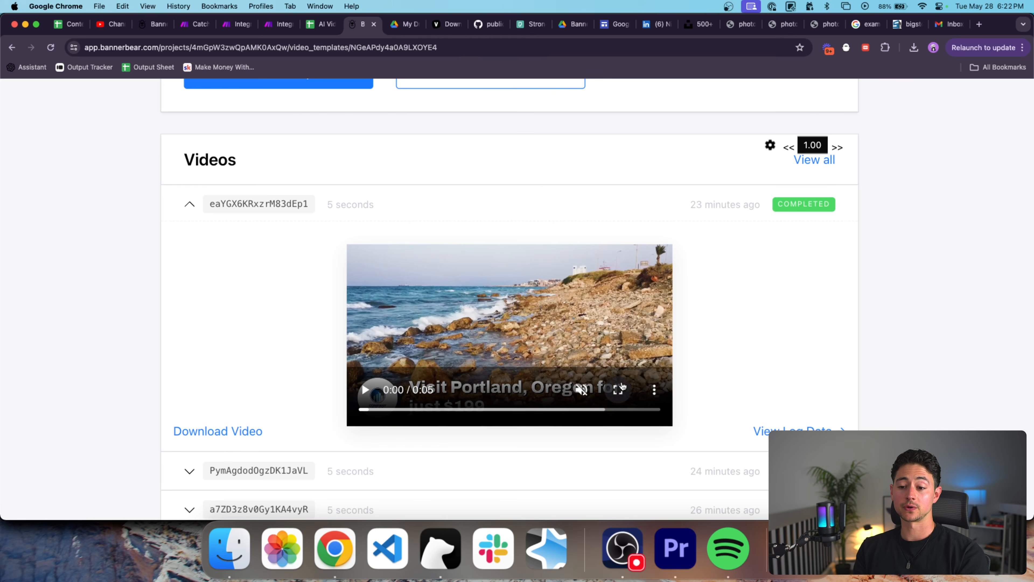
pyautogui.click(618, 389)
pyautogui.click(26, 552)
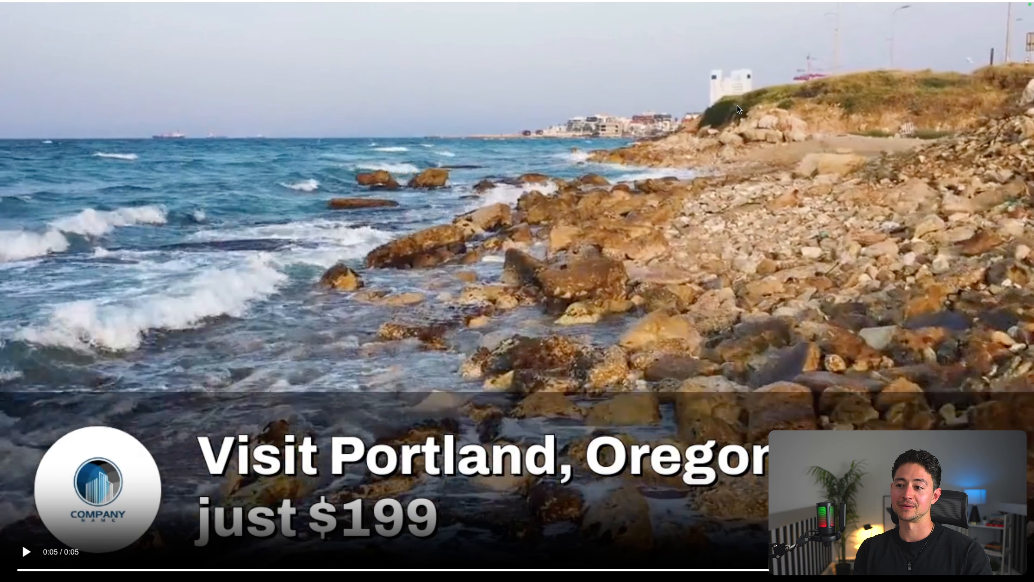
pyautogui.press('Escape')
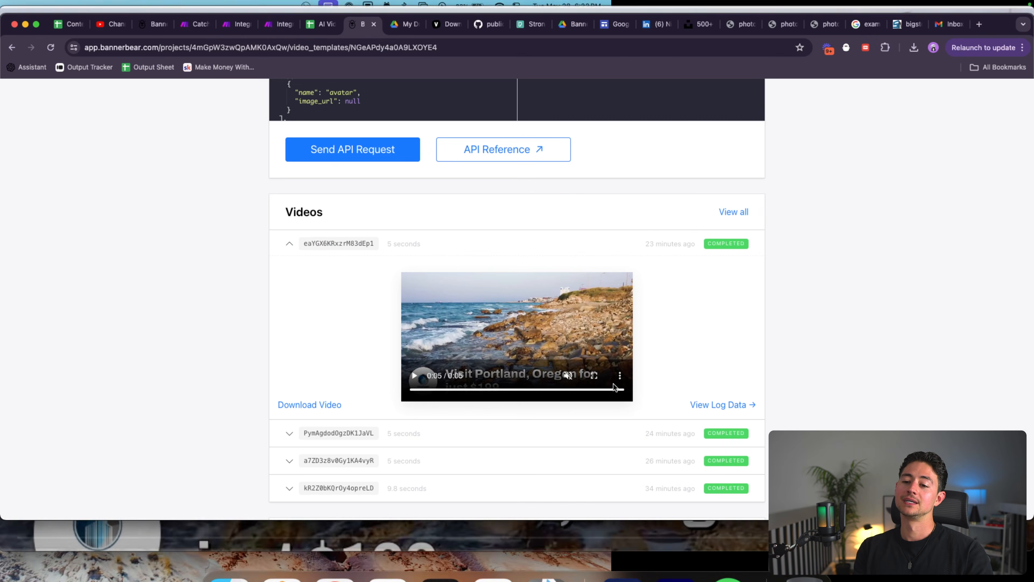
# Copy the Listings sheet's header row A1:E1 into the Vacations sheet.
pyautogui.click(322, 24)
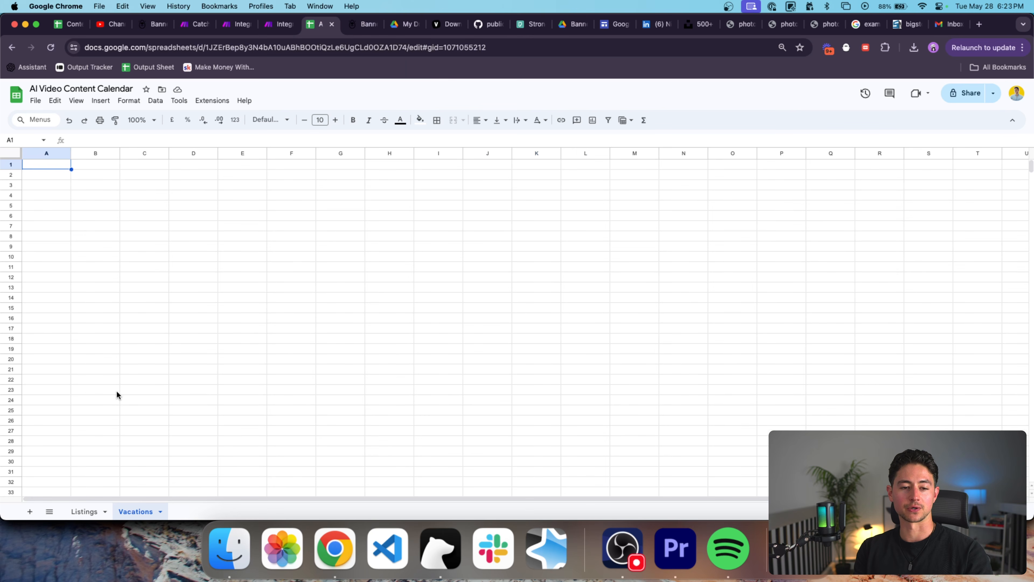
pyautogui.click(85, 512)
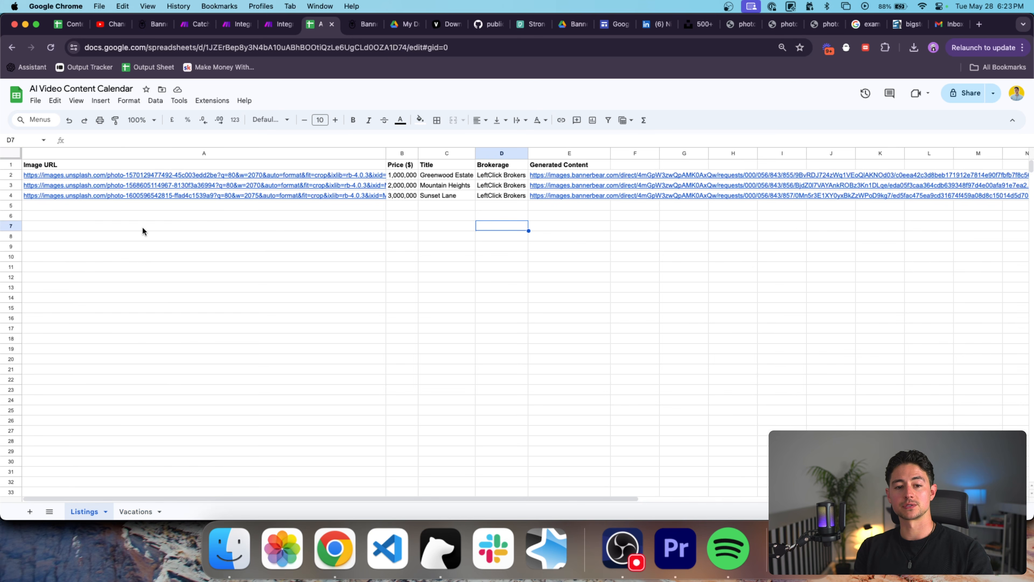
pyautogui.click(115, 165)
pyautogui.press('shift+super+Right')
pyautogui.click(137, 511)
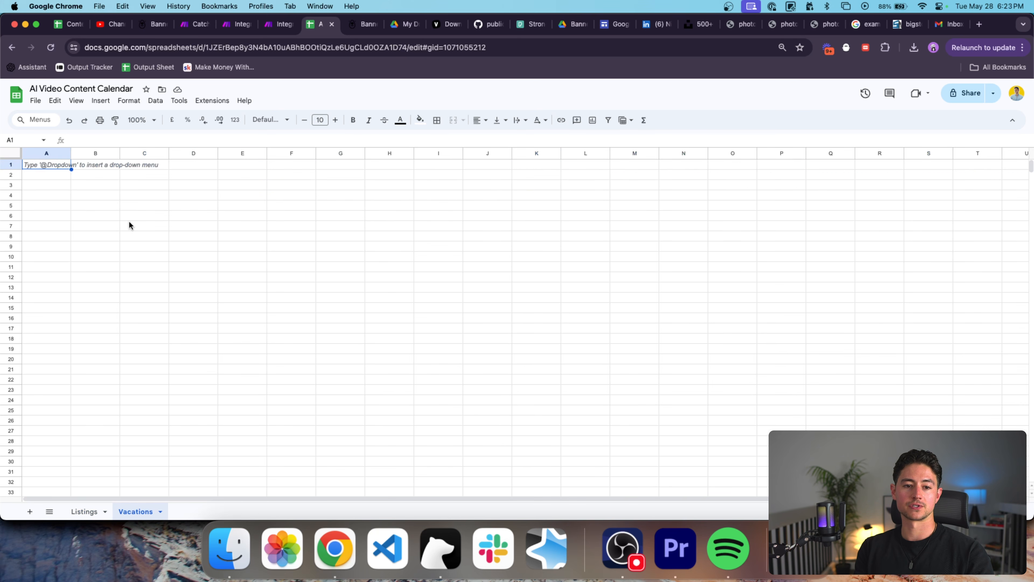
pyautogui.press('super+v')
# Rename the A1 heading to Video URL and B1 to Image Url.
pyautogui.click(59, 165)
pyautogui.hotkey('shift', 'alt', 'Right')
pyautogui.write('Video')
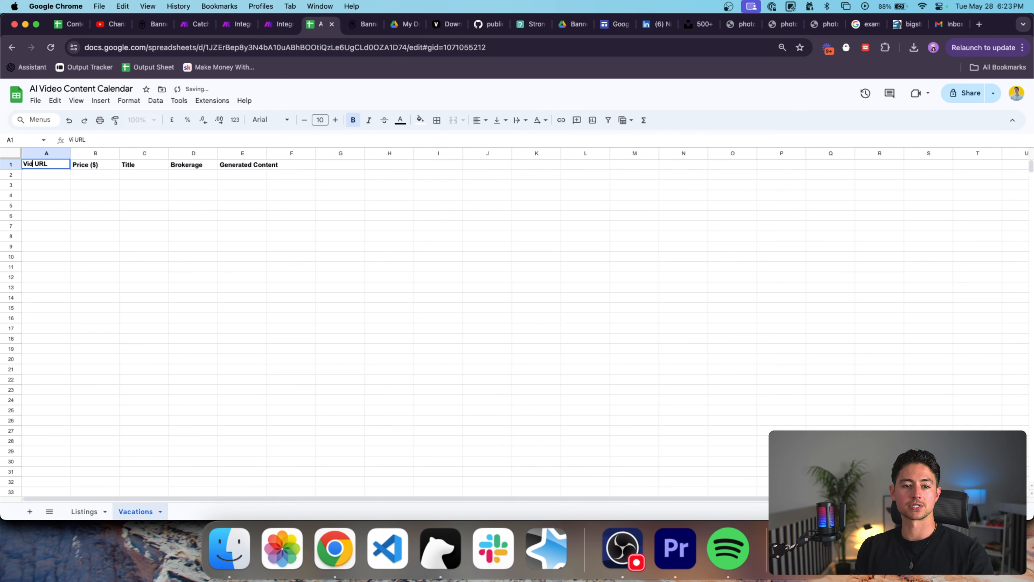
pyautogui.press('Return')
pyautogui.press('Up')
pyautogui.press('Right')
pyautogui.press('Return')
pyautogui.press('super+a')
pyautogui.write('Im')
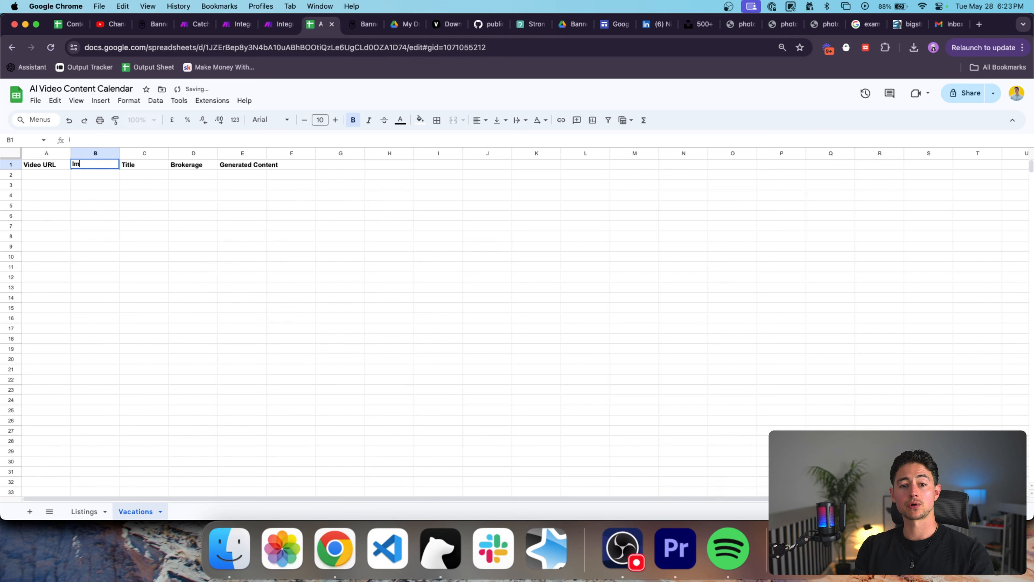
pyautogui.write('age Url')
pyautogui.press('Tab')
# Change the B1 heading to Logo URL.
pyautogui.press('Left')
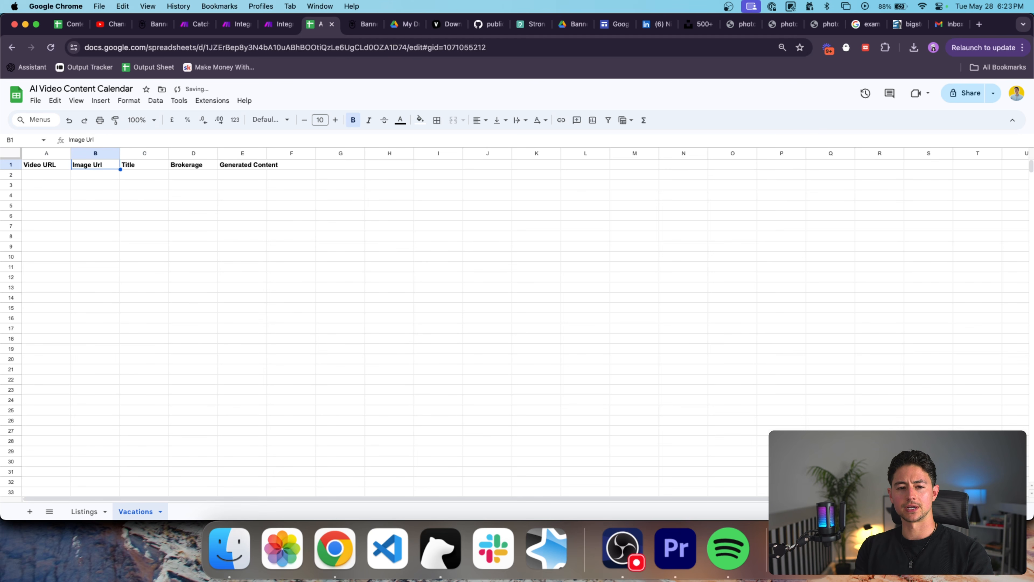
pyautogui.press('Return')
pyautogui.press('super+a')
pyautogui.write('Logo')
pyautogui.press('Return')
pyautogui.press('Up')
pyautogui.press('Tab')
pyautogui.press('Left')
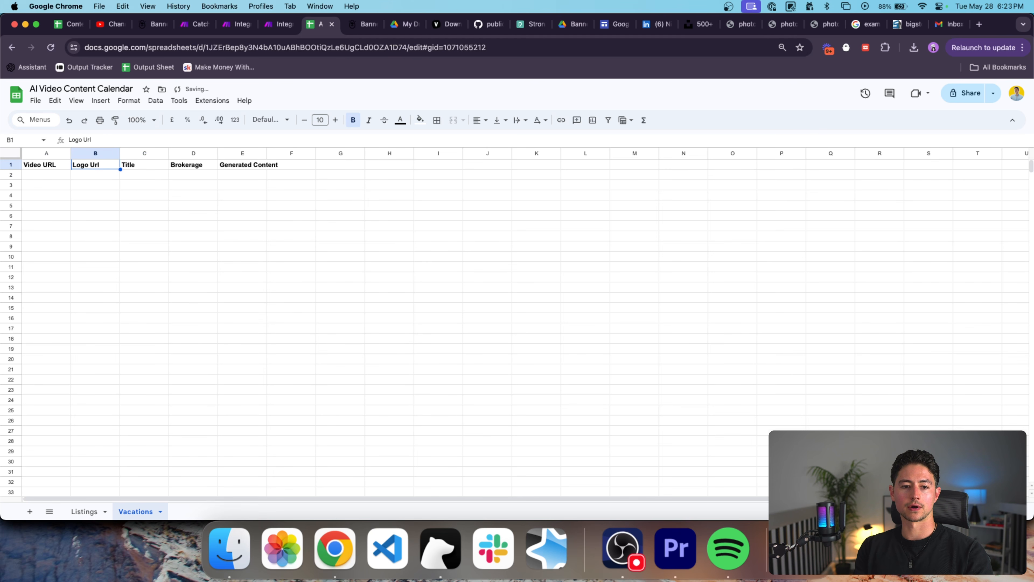
pyautogui.press('Return')
pyautogui.hotkey('shift', 'alt', 'Left')
pyautogui.write('URL')
pyautogui.press('Tab')
# Set C1 to Text, move Generated Content into D1, and autofit columns A–D.
pyautogui.write('Text')
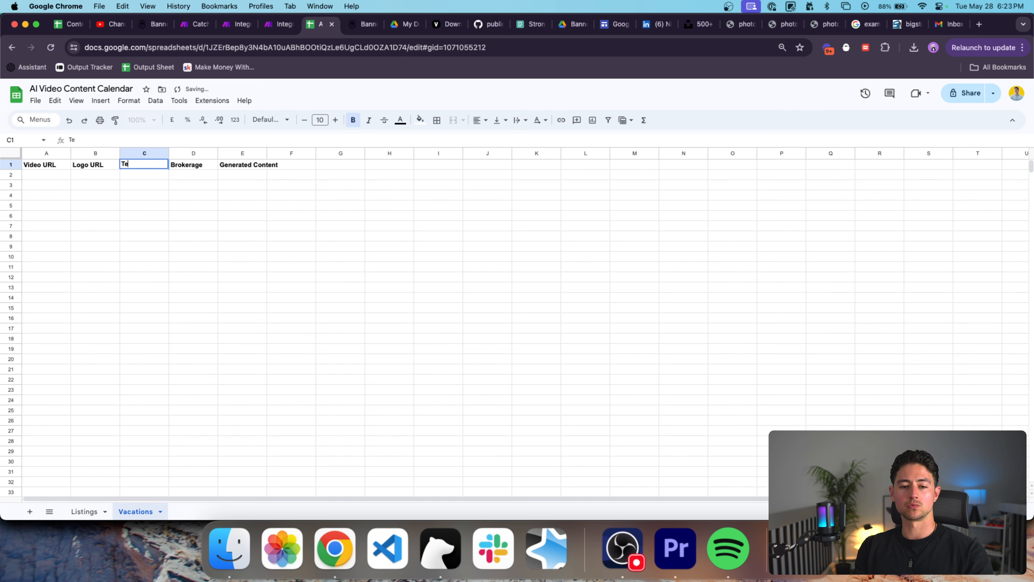
pyautogui.press('Tab')
pyautogui.press('BackSpace')
pyautogui.press('Right')
pyautogui.press('super+x')
pyautogui.press('Left')
pyautogui.press('super+v')
pyautogui.press('Down')
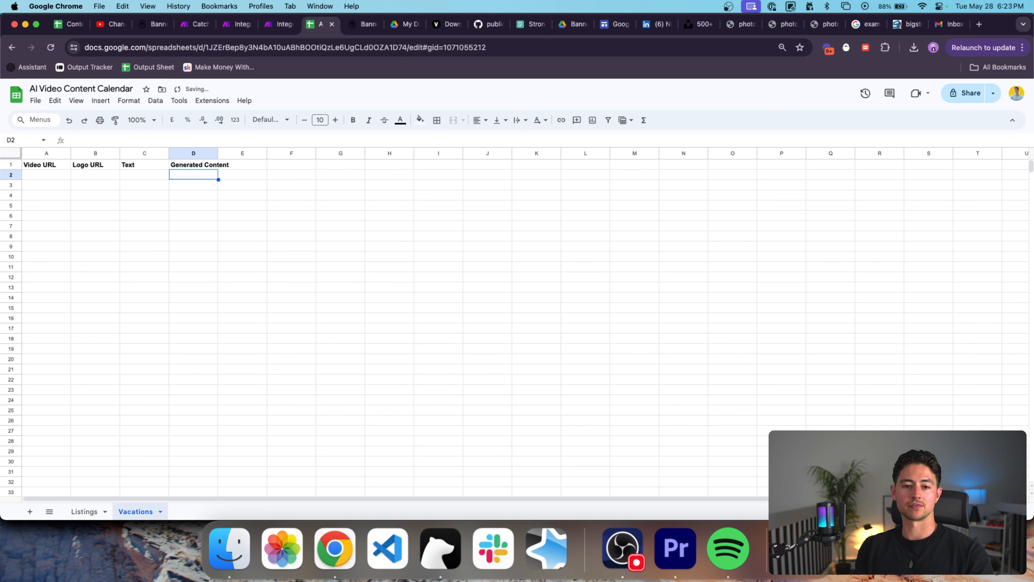
pyautogui.press('super+a')
pyautogui.doubleClick(218, 150)
pyautogui.click(276, 188)
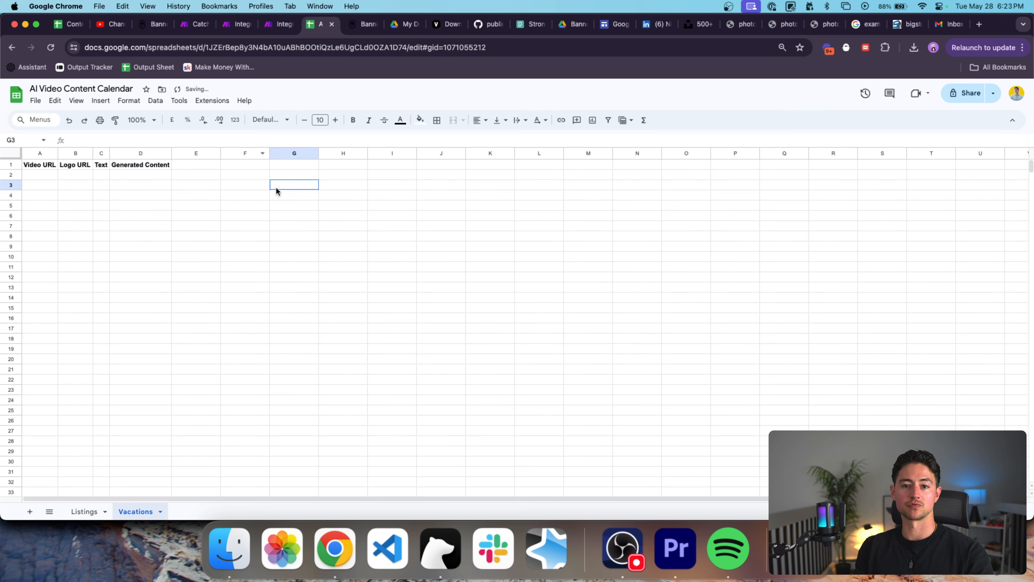
# Widen the Video URL column and close a leftover house photo tab.
pyautogui.click(284, 24)
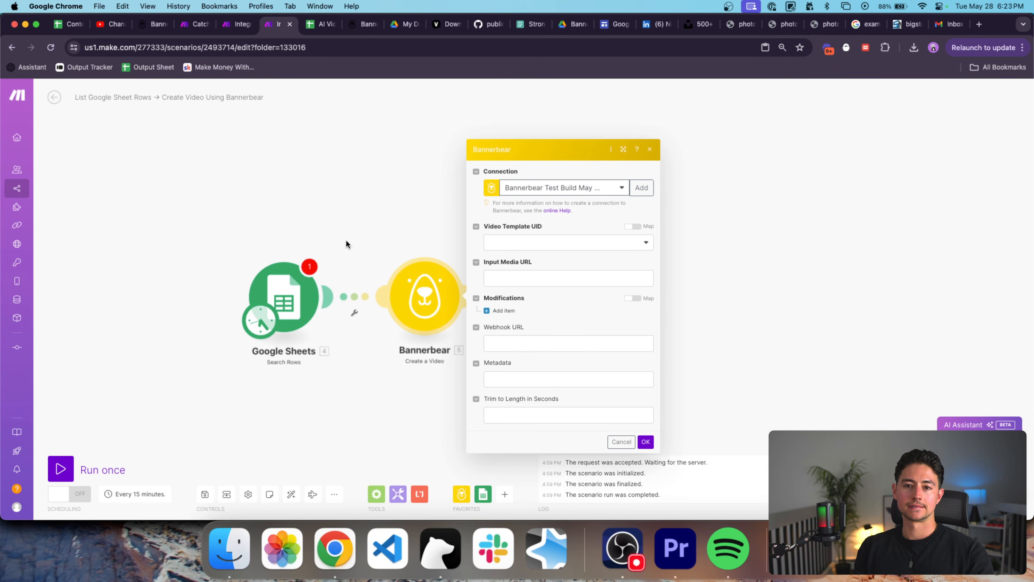
pyautogui.click(320, 24)
pyautogui.click(47, 175)
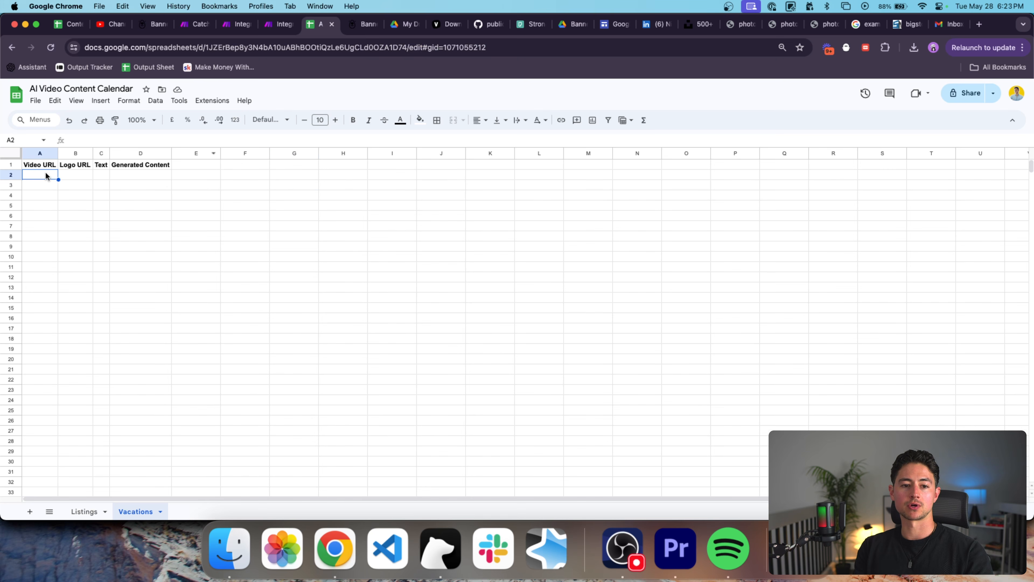
pyautogui.moveTo(59, 152); pyautogui.dragTo(346, 152)
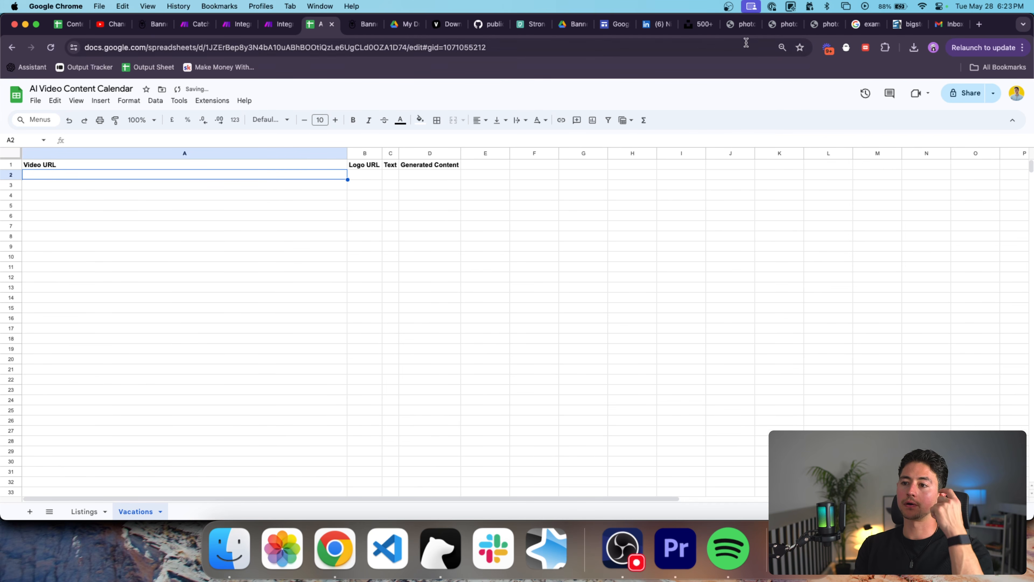
pyautogui.click(740, 24)
pyautogui.click(752, 25)
# Close the remaining photo tabs and browse the Pexels video results.
pyautogui.click(751, 25)
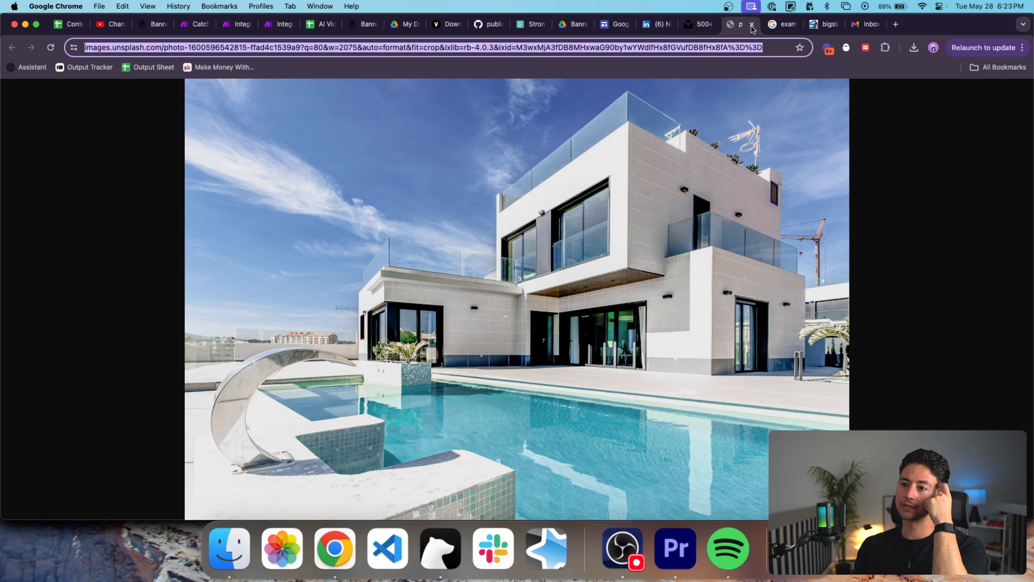
pyautogui.click(752, 24)
pyautogui.click(531, 25)
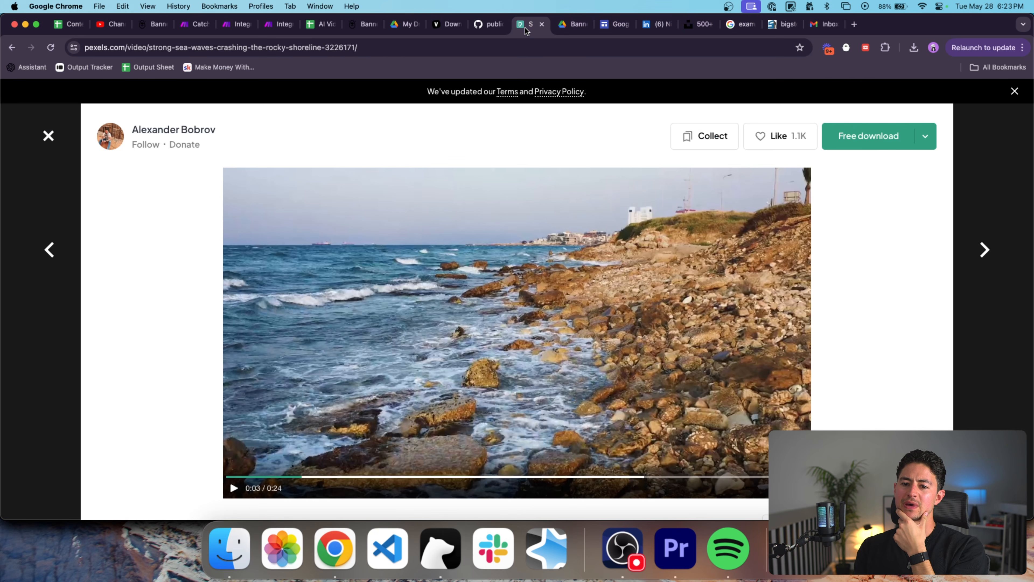
pyautogui.click(48, 136)
pyautogui.scroll(-5, 592, 303)
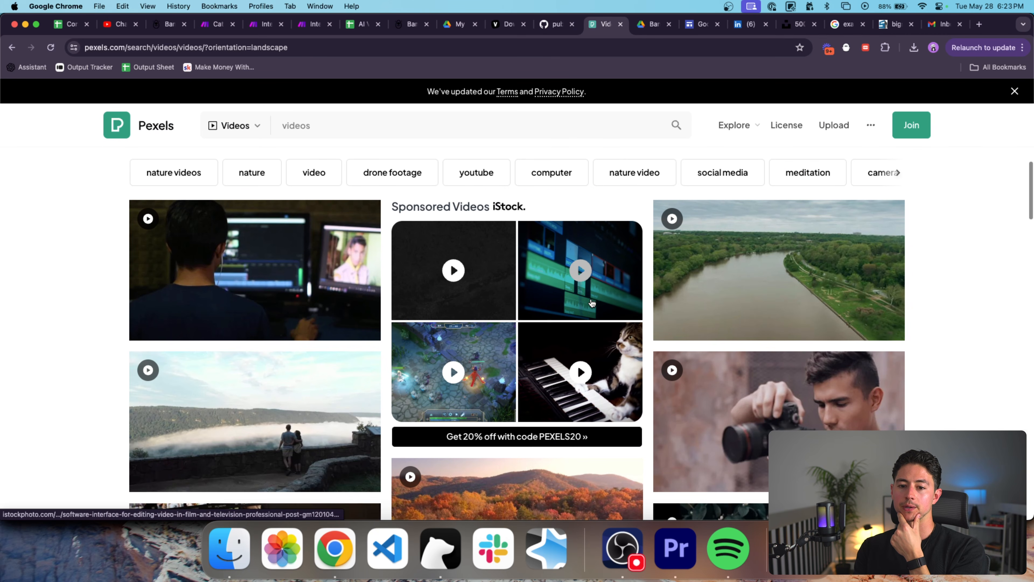
pyautogui.scroll(-1, 592, 302)
pyautogui.moveTo(739, 281)
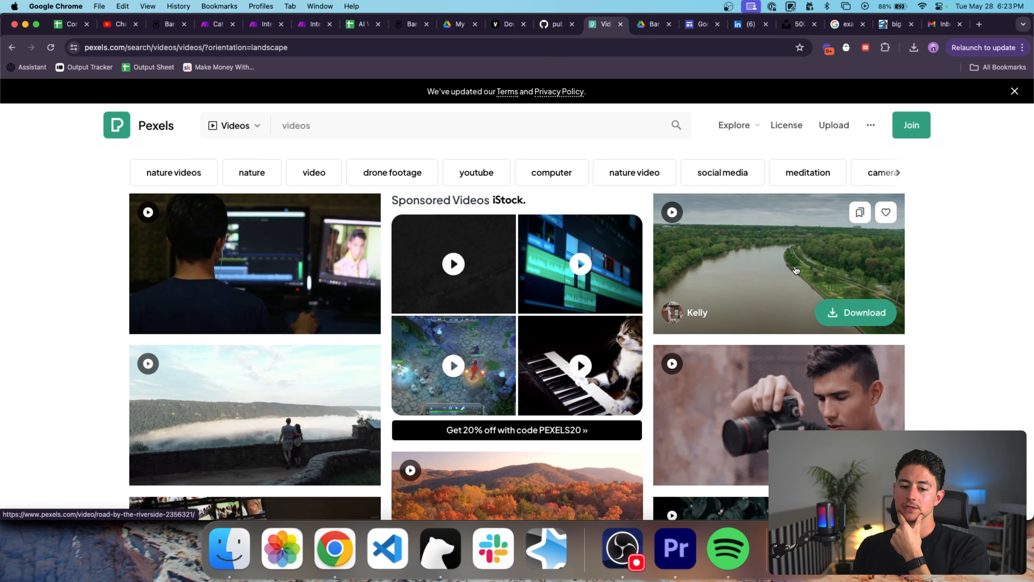
pyautogui.scroll(-3, 796, 270)
# Open the fog-over-mountains clip, scrub to 0:13, and download it as an mp4.
pyautogui.click(255, 290)
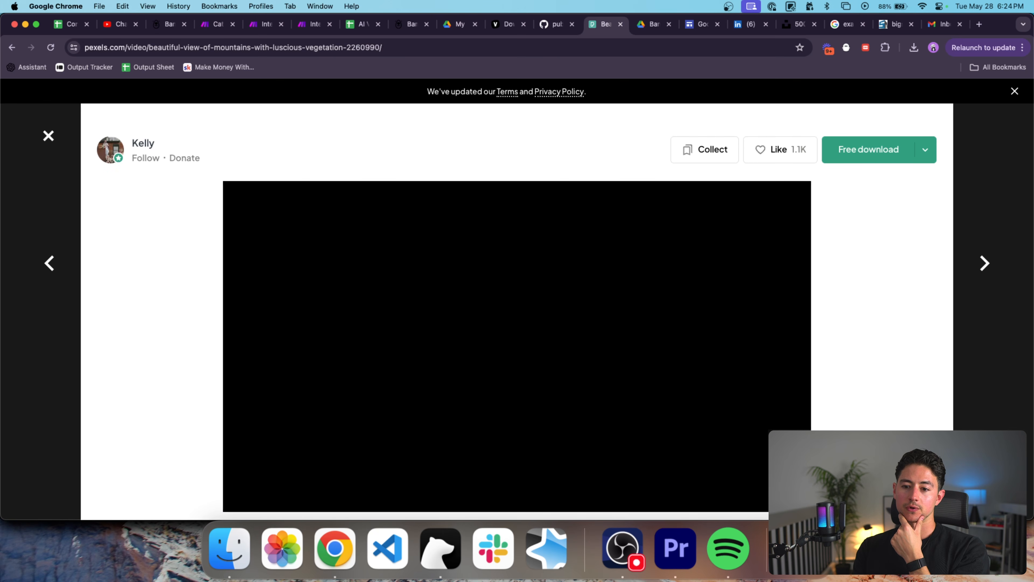
pyautogui.scroll(-1, 547, 352)
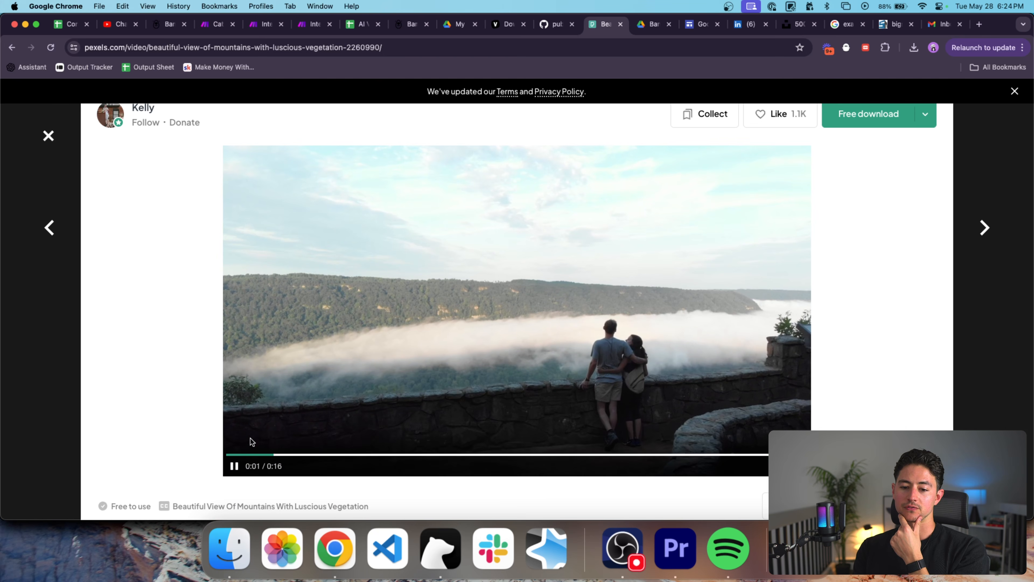
pyautogui.click(235, 466)
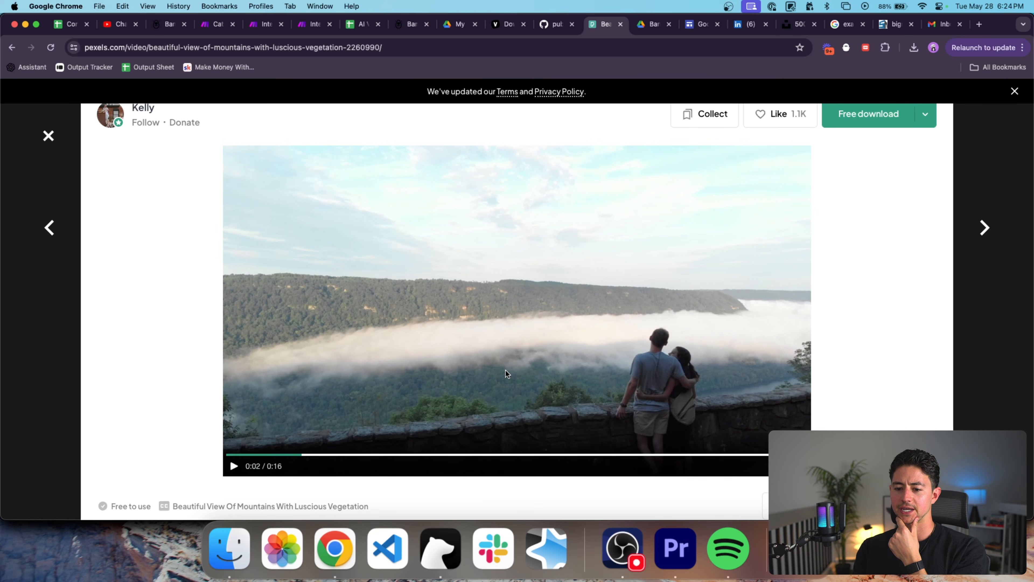
pyautogui.moveTo(391, 455); pyautogui.dragTo(452, 456)
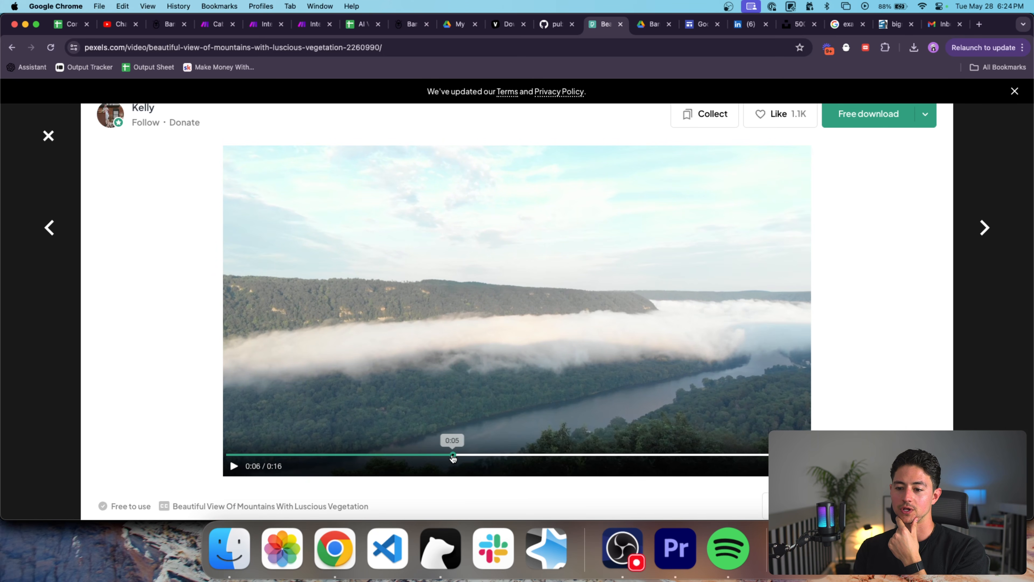
pyautogui.moveTo(629, 456); pyautogui.dragTo(723, 456)
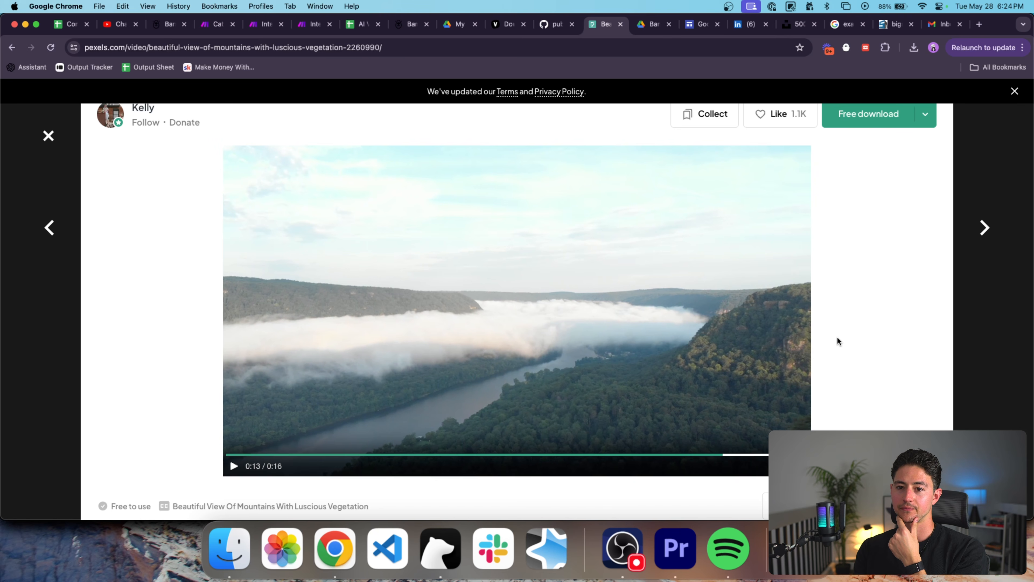
pyautogui.scroll(2, 579, 232)
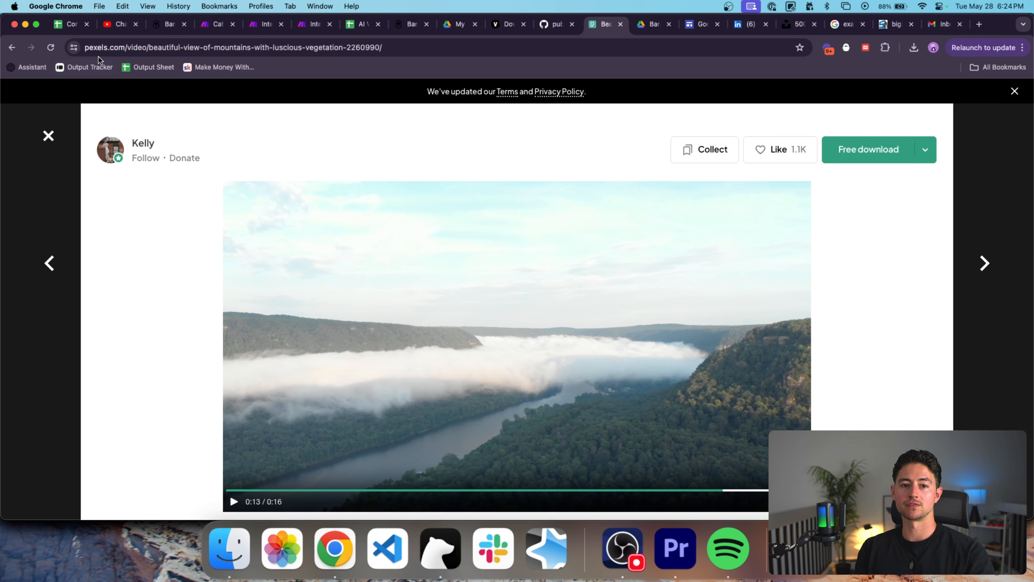
pyautogui.scroll(-1, 395, 200)
pyautogui.rightClick(471, 226)
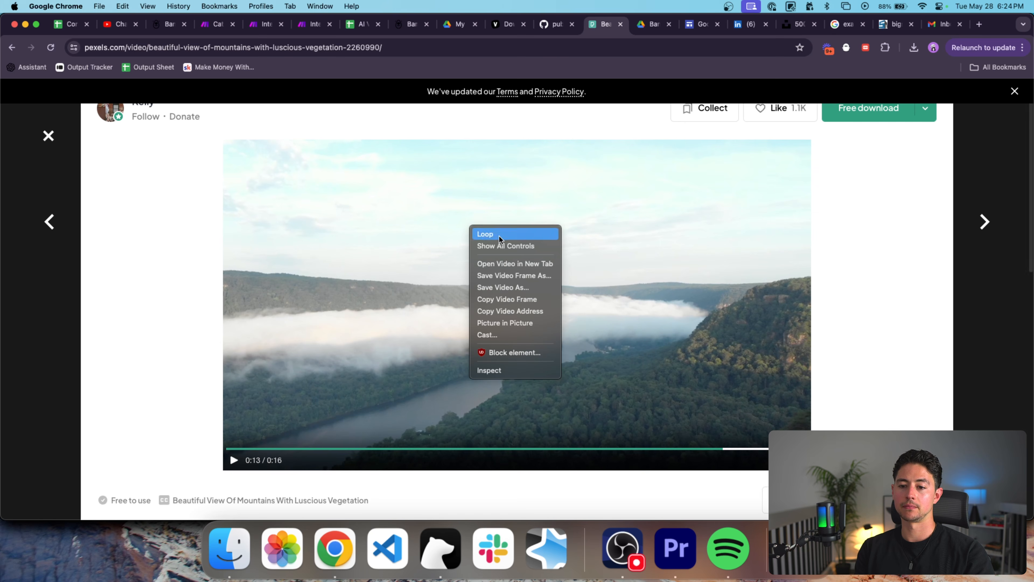
pyautogui.click(515, 265)
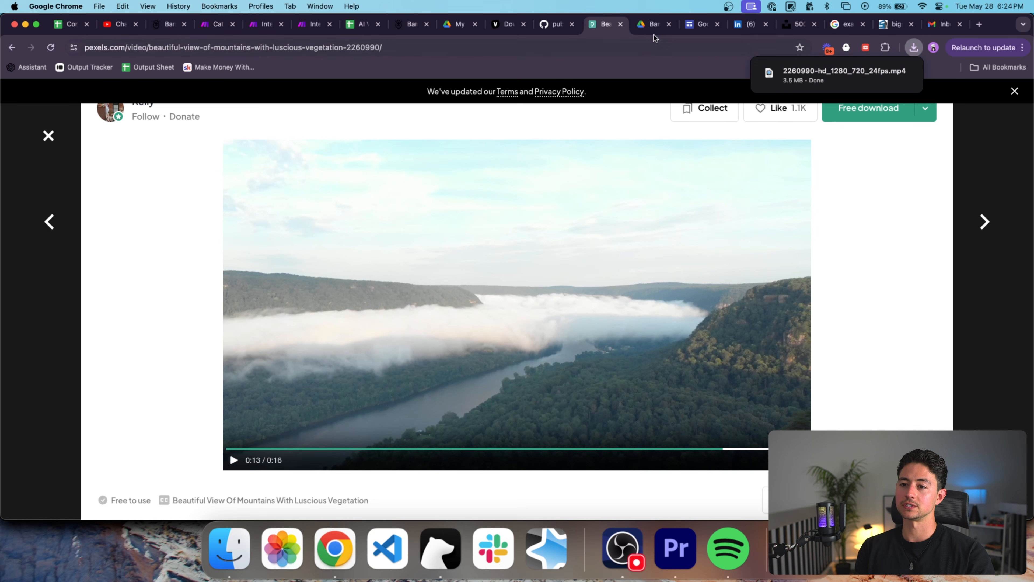
pyautogui.click(654, 25)
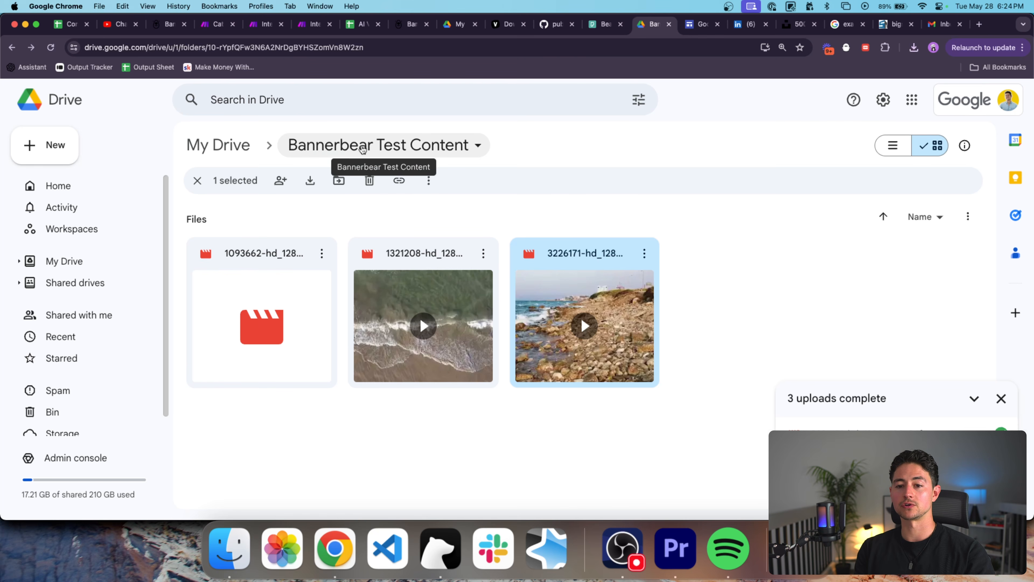
# Upload 2260990-hd_1280_720_24fps.mp4 from downloads into the Bannerbear Test Content folder and select it.
pyautogui.click(754, 204)
pyautogui.click(914, 47)
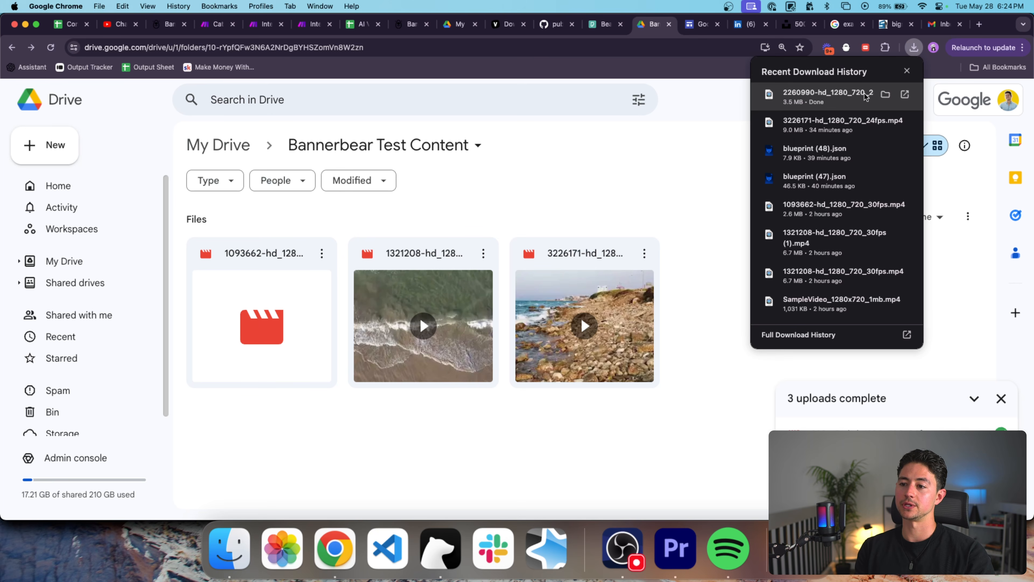
pyautogui.moveTo(835, 92); pyautogui.dragTo(723, 246)
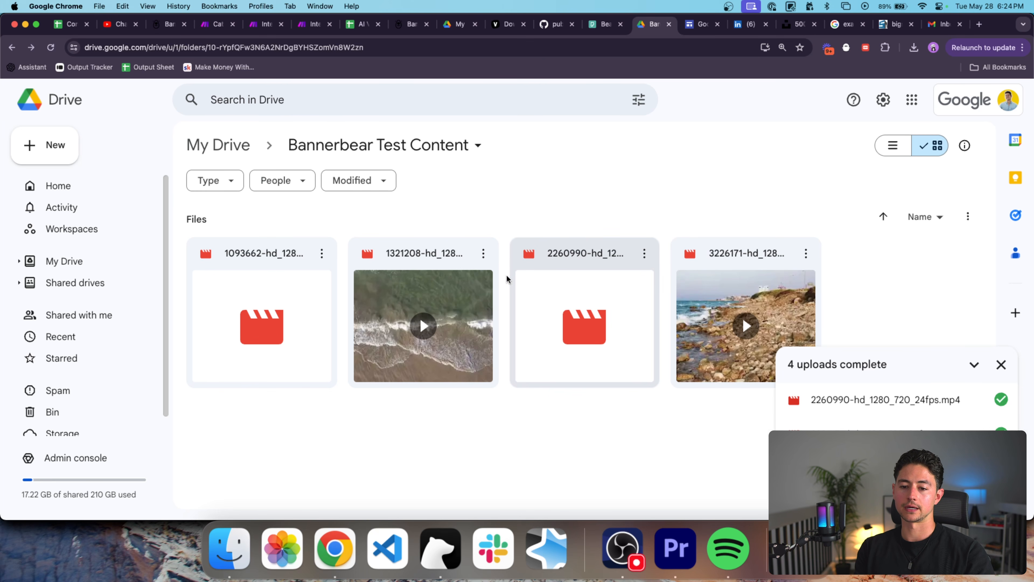
pyautogui.click(257, 305)
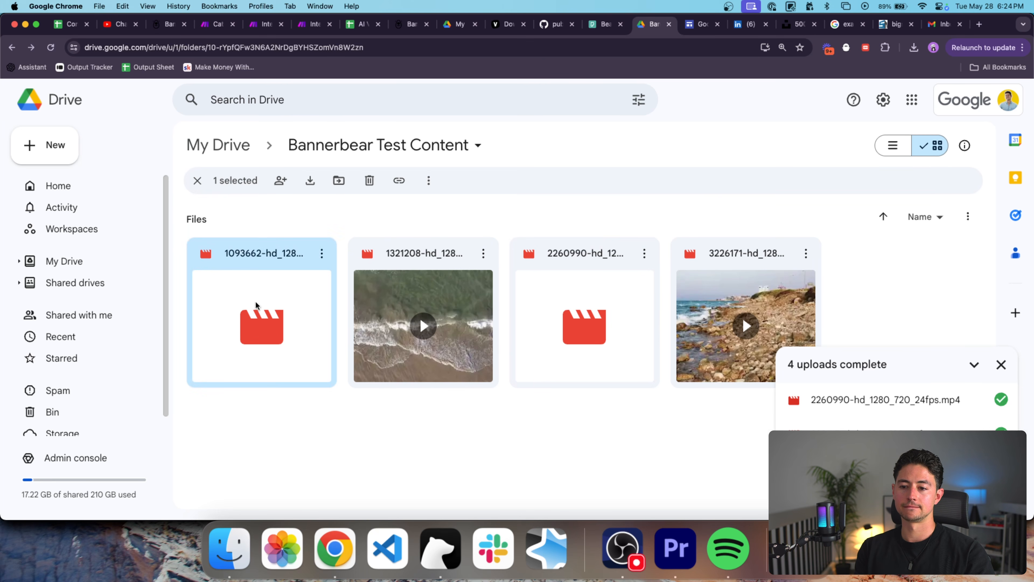
pyautogui.click(914, 48)
pyautogui.click(913, 48)
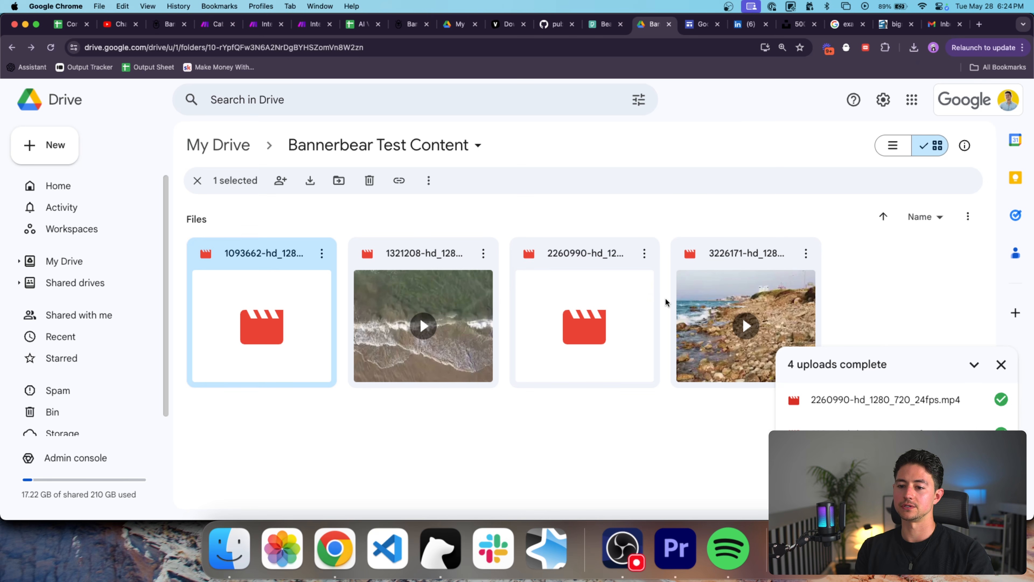
pyautogui.click(615, 300)
# Share the 2260990 video as Editor for anyone with the link and copy its link.
pyautogui.rightClick(615, 300)
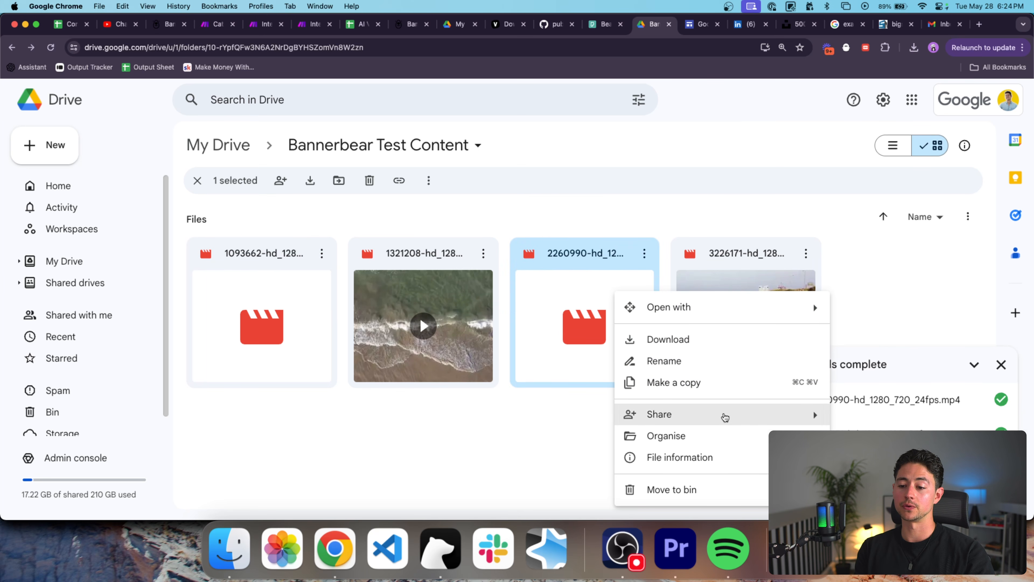
pyautogui.moveTo(723, 415)
pyautogui.click(514, 435)
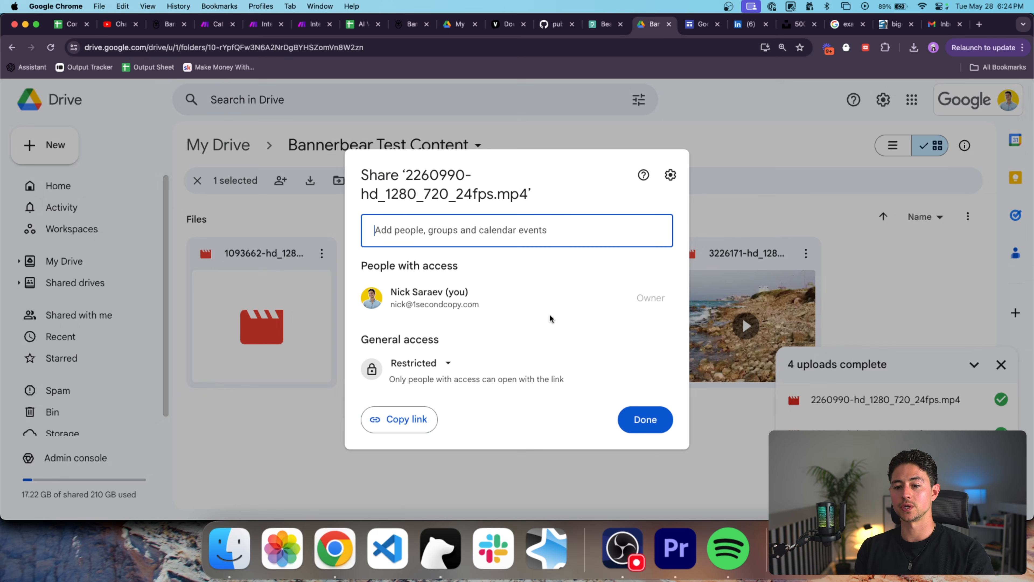
pyautogui.click(438, 355)
pyautogui.click(525, 336)
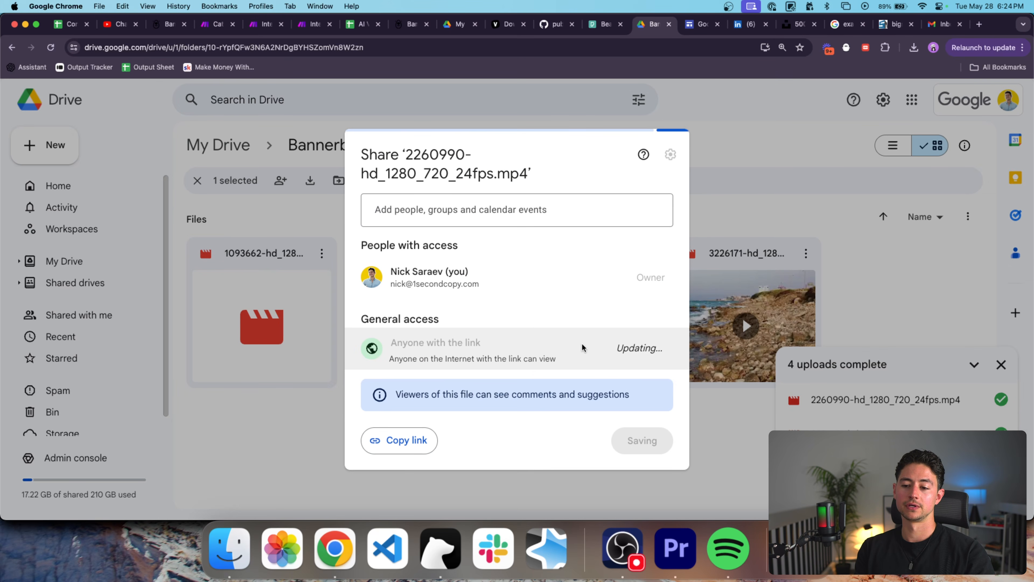
pyautogui.click(639, 348)
pyautogui.click(659, 463)
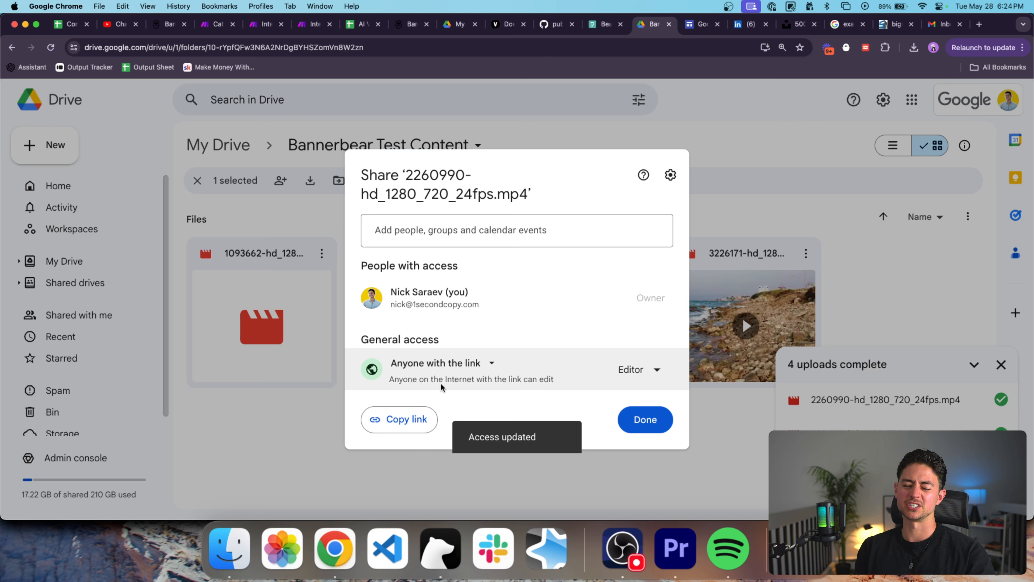
pyautogui.click(425, 418)
pyautogui.click(648, 422)
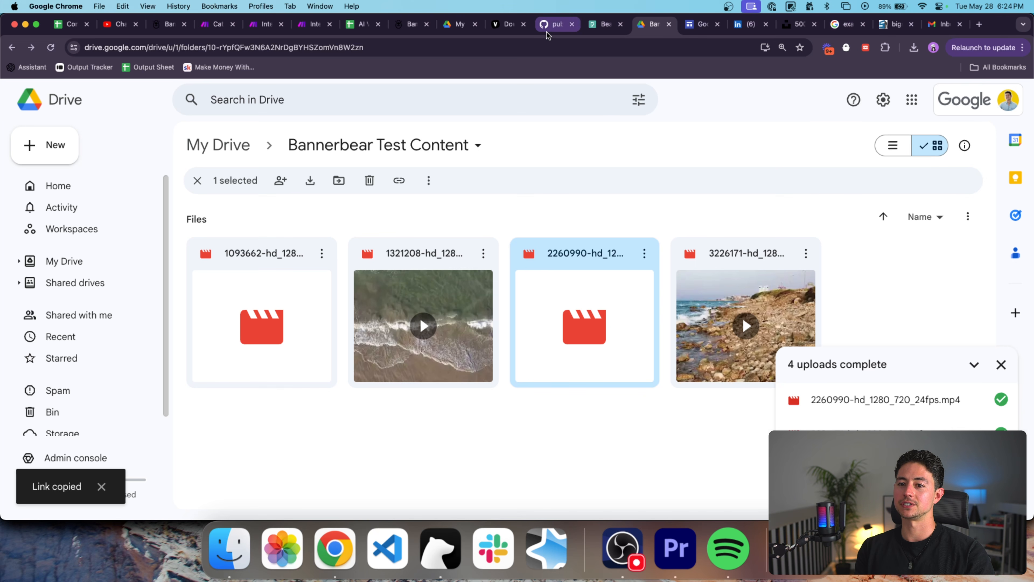
# Clear the old URL from the Direct Link Generator's sharing field.
pyautogui.click(693, 27)
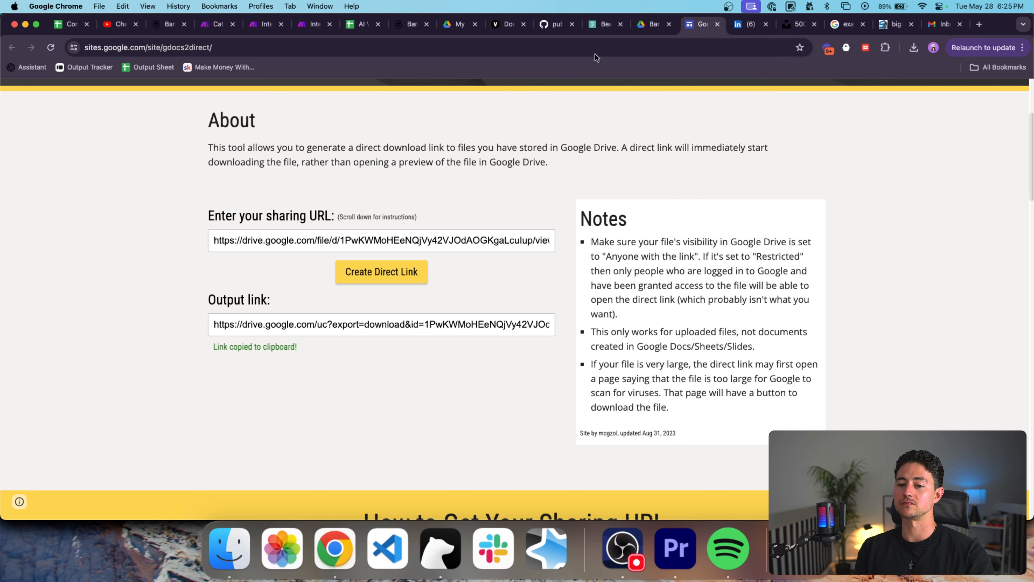
pyautogui.tripleClick(433, 236)
pyautogui.press('BackSpace')
# Test the copied Drive link in a new tab by downloading the clip, then close the test tabs.
pyautogui.press('super+t')
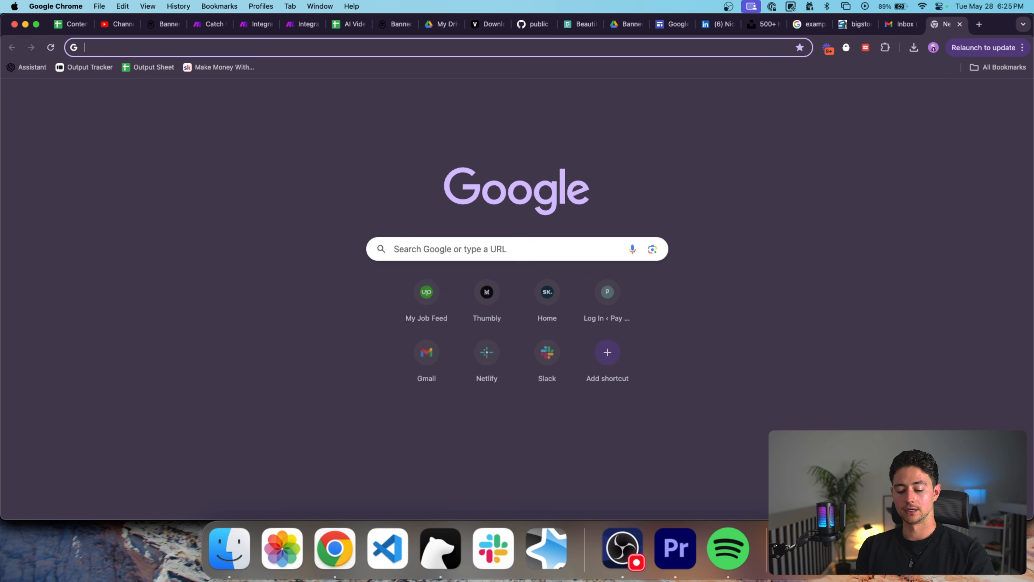
pyautogui.press('super+v')
pyautogui.press('Return')
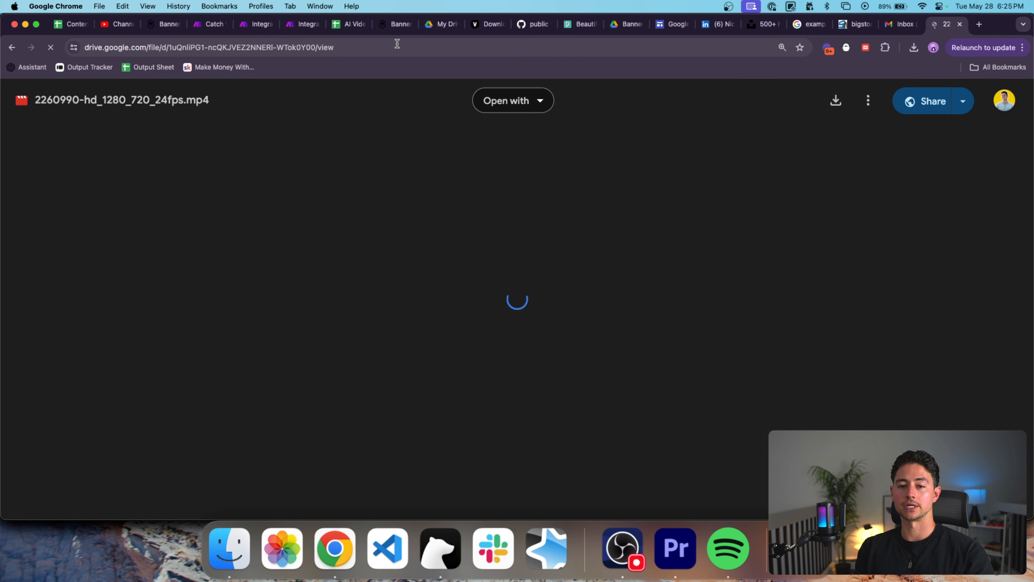
pyautogui.click(396, 45)
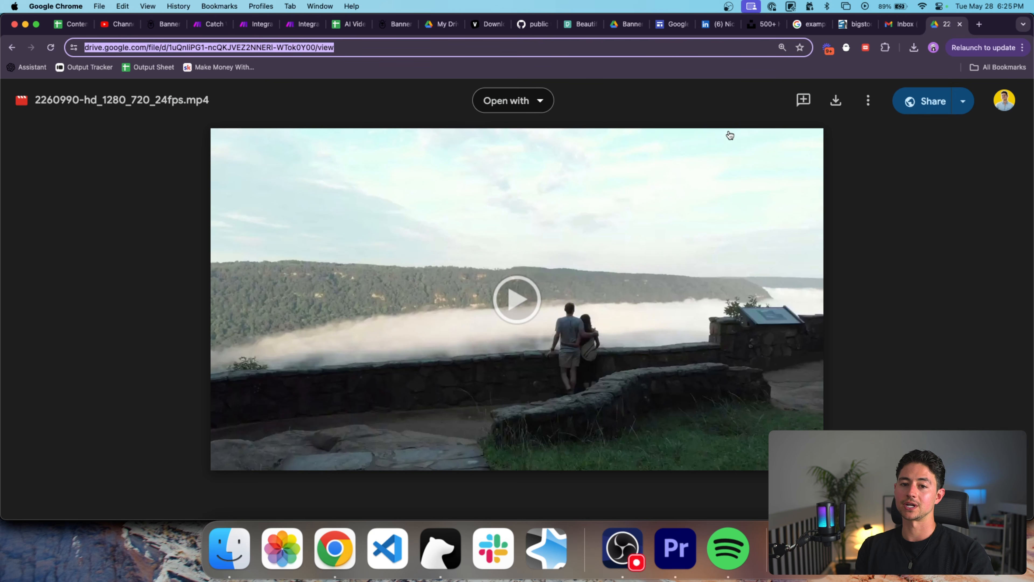
pyautogui.click(836, 102)
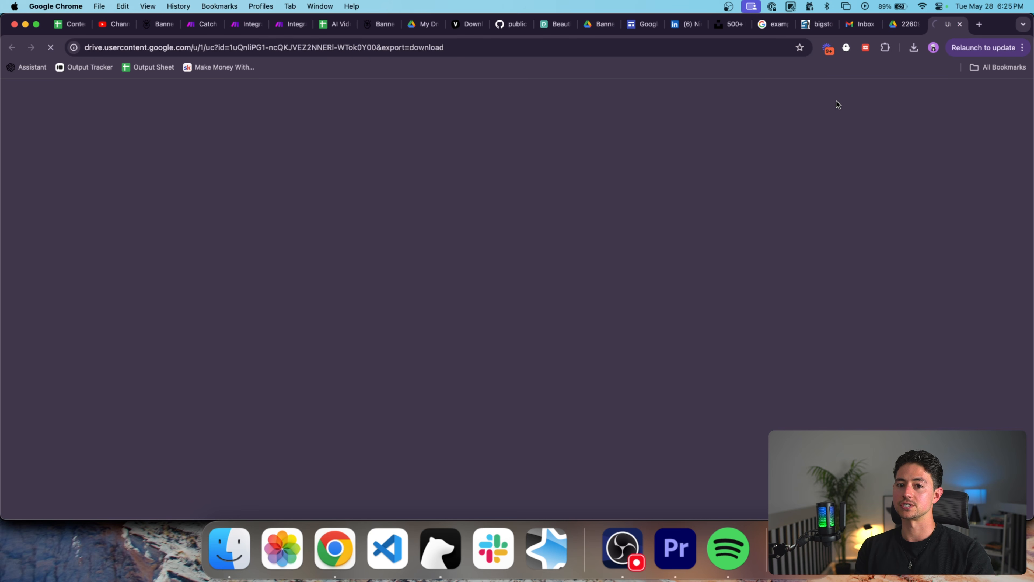
pyautogui.click(699, 47)
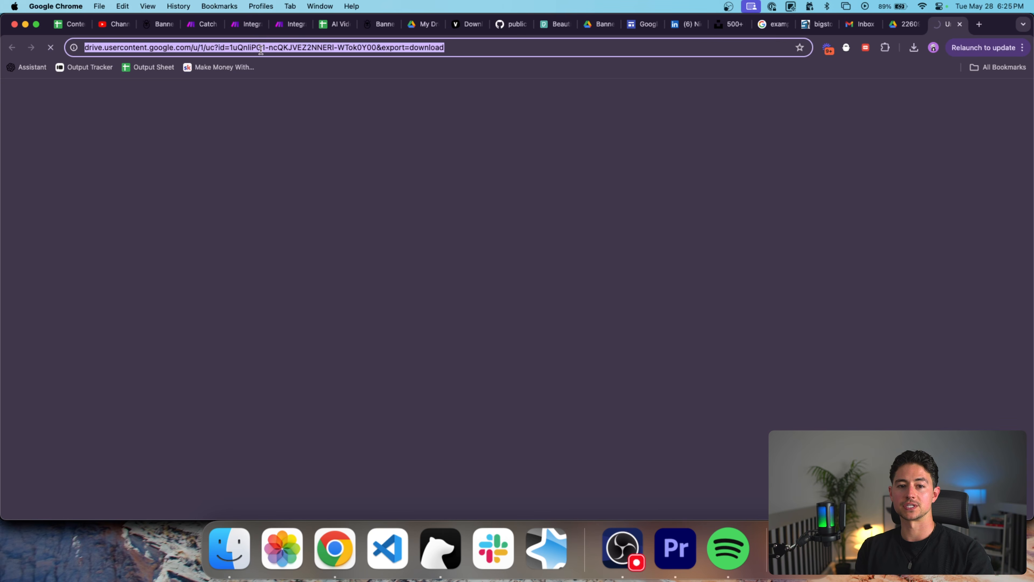
pyautogui.press('super+w')
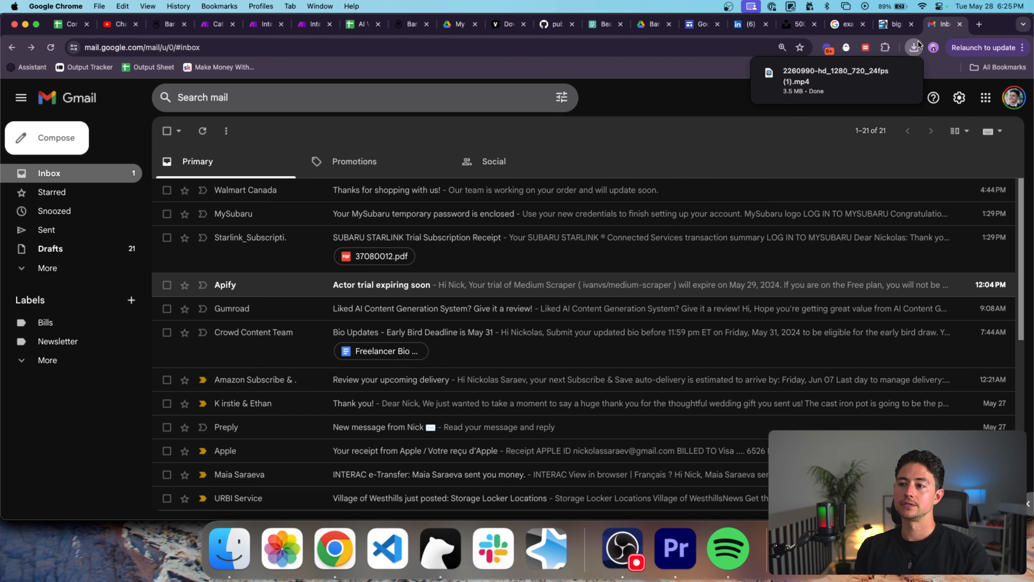
pyautogui.click(694, 25)
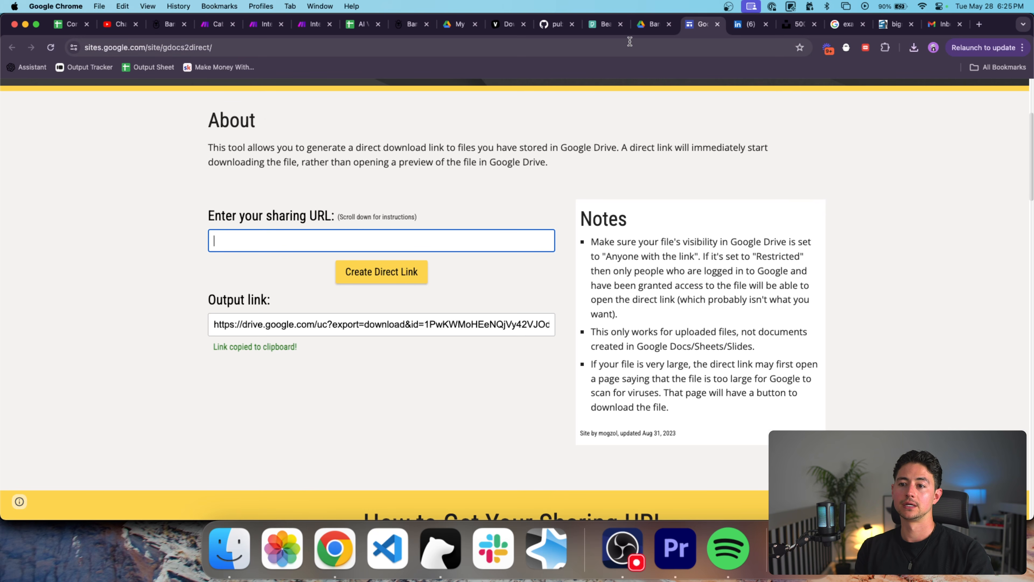
# Copy the sharing link of the 2260990 video in the Bannerbear Test Content folder.
pyautogui.click(649, 28)
pyautogui.rightClick(594, 314)
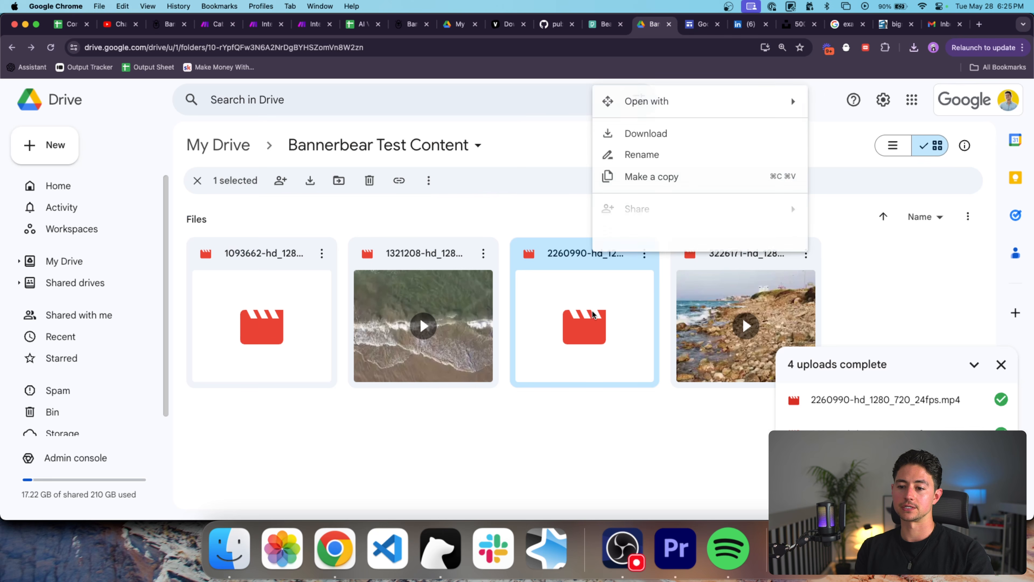
pyautogui.moveTo(662, 216)
pyautogui.click(859, 236)
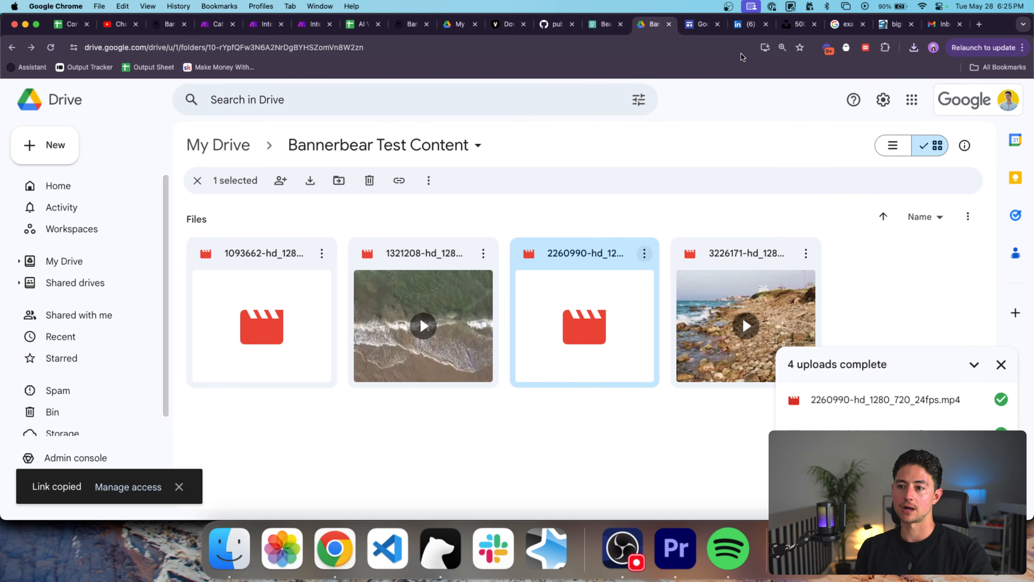
# Paste it into Direct Link Generator, create the direct download link and copy it.
pyautogui.click(700, 24)
pyautogui.press('super+v')
pyautogui.click(392, 269)
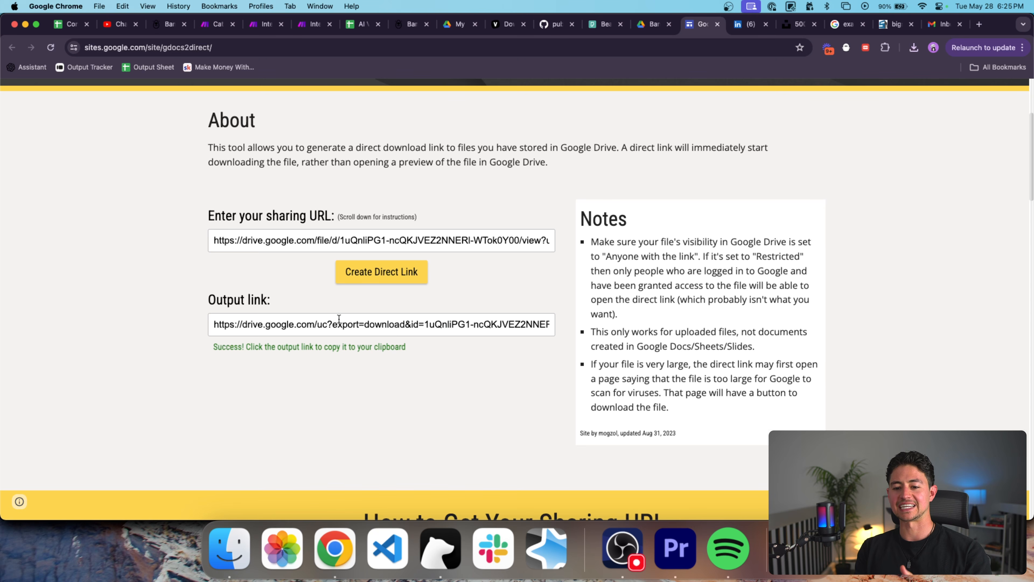
pyautogui.click(393, 321)
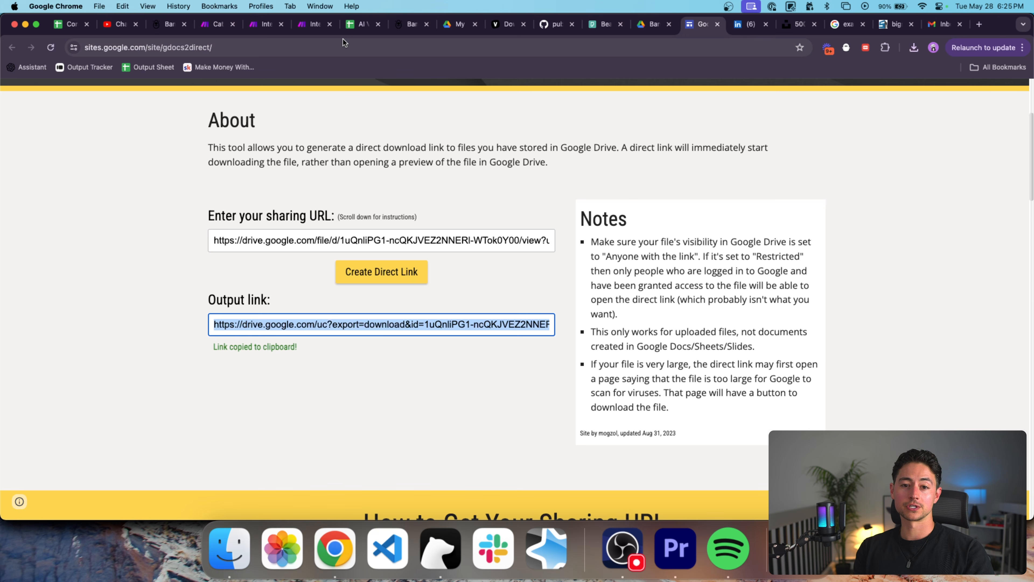
pyautogui.click(305, 27)
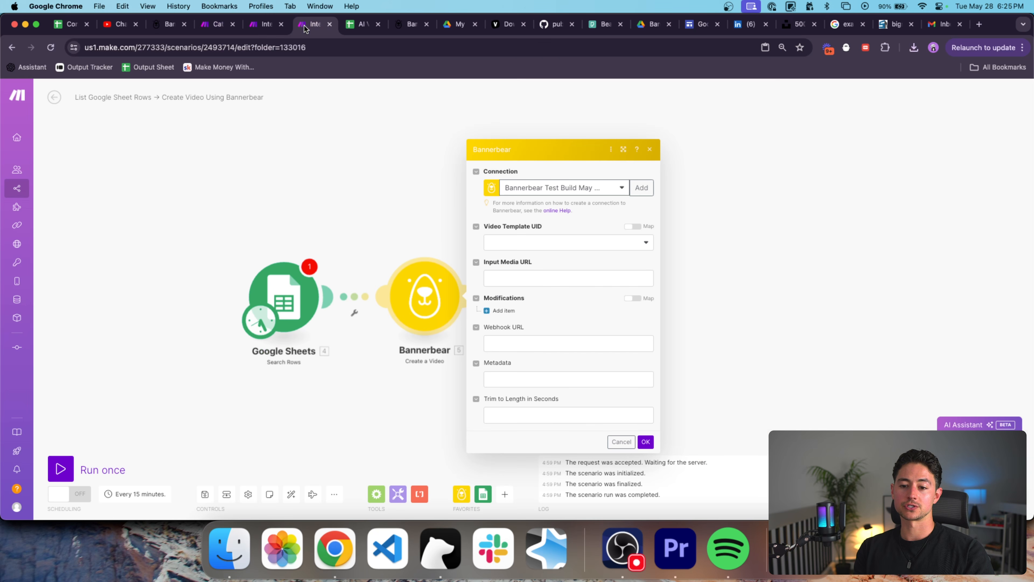
# Pick Video Example as the Bannerbear Video Template UID and start on Input Media URL.
pyautogui.click(504, 247)
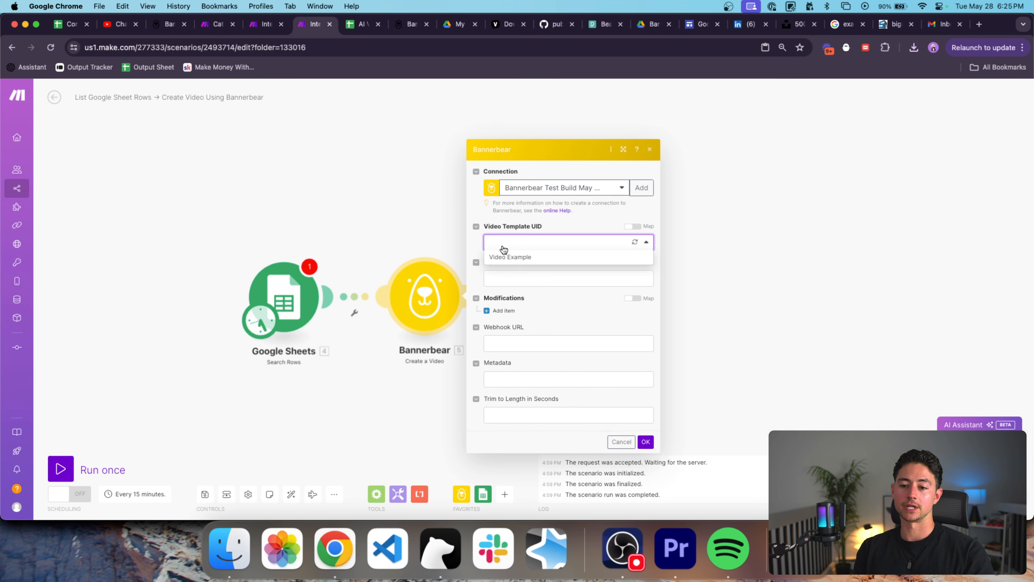
pyautogui.click(523, 258)
pyautogui.click(562, 273)
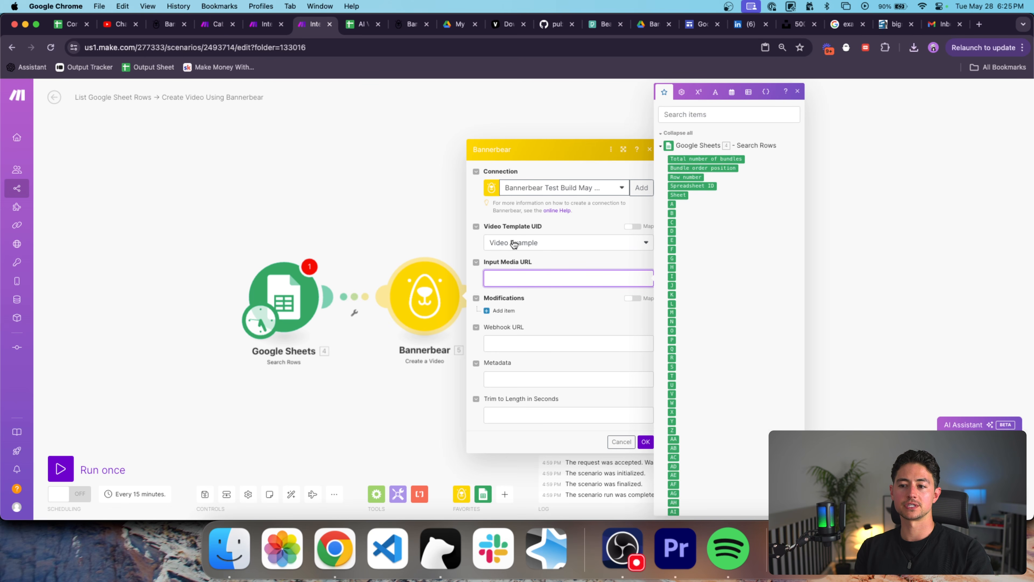
pyautogui.click(263, 28)
# Paste the direct video link into A2 of the Vacations sheet and widen columns B and D.
pyautogui.click(351, 28)
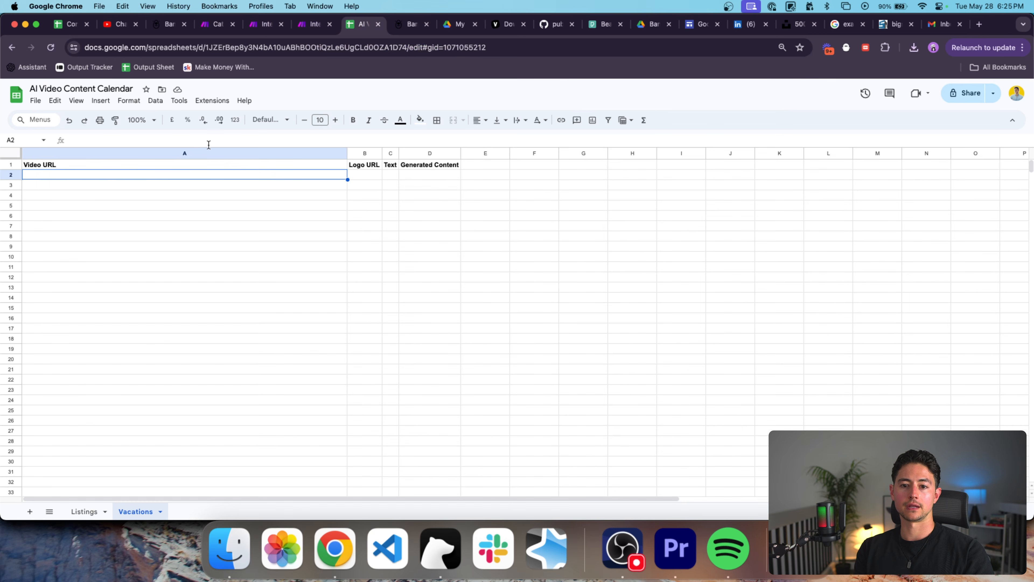
pyautogui.press('cmd+v')
pyautogui.click(277, 197)
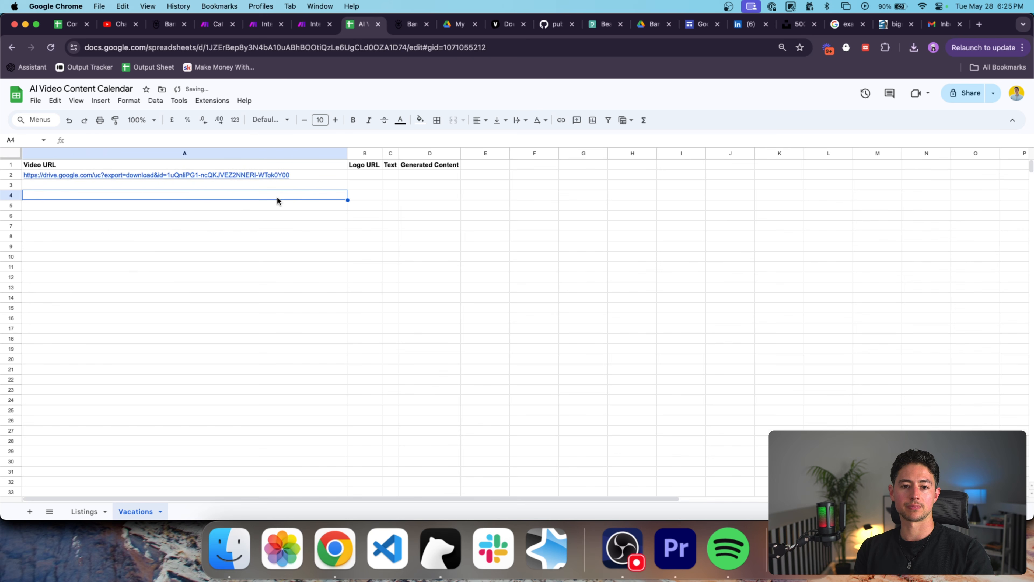
pyautogui.click(271, 175)
pyautogui.click(363, 174)
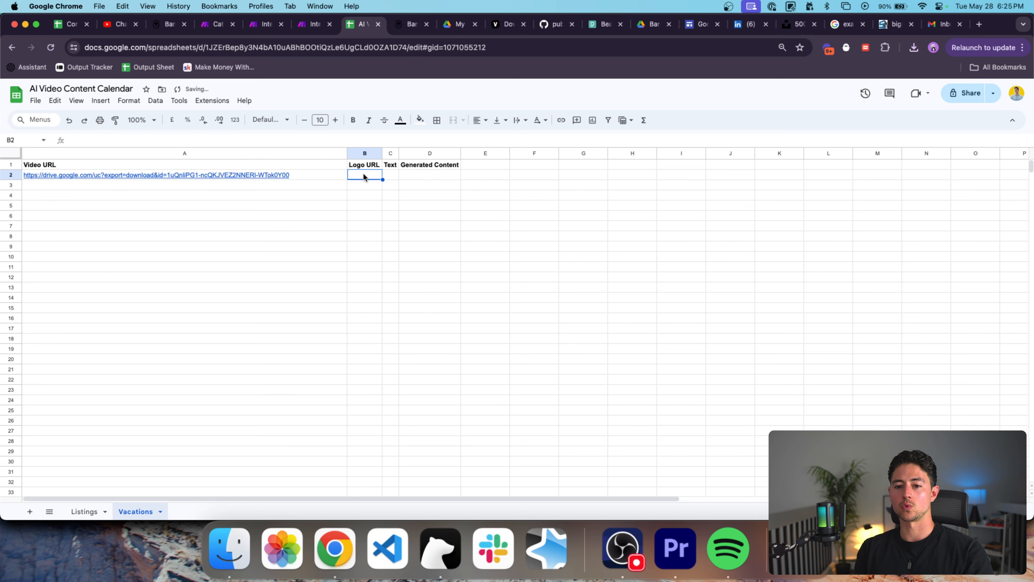
pyautogui.moveTo(382, 153); pyautogui.dragTo(714, 153)
pyautogui.click(638, 185)
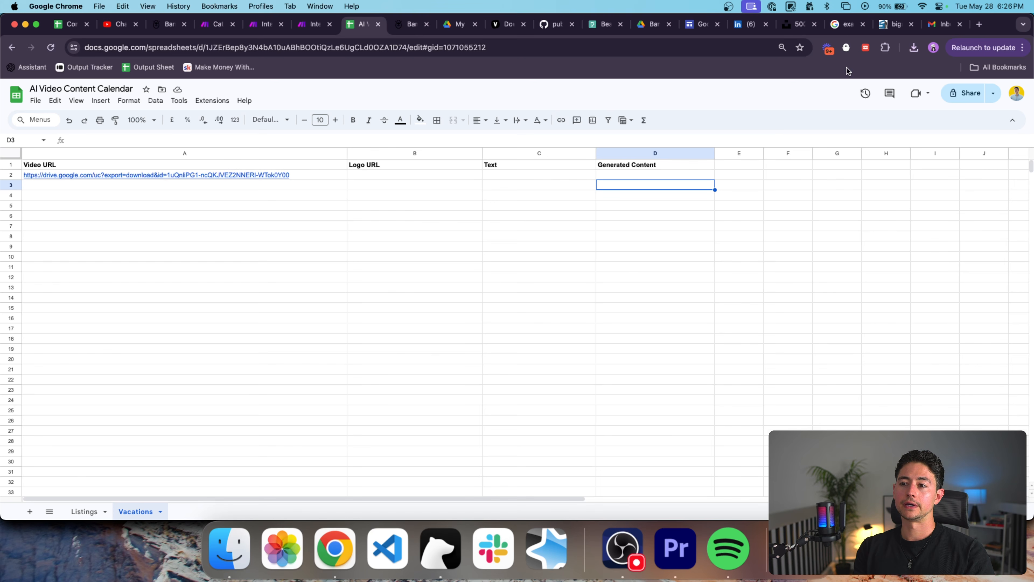
pyautogui.press('super+t')
# Search Google Images for 'example logo'.
pyautogui.write('example logo')
pyautogui.press('Return')
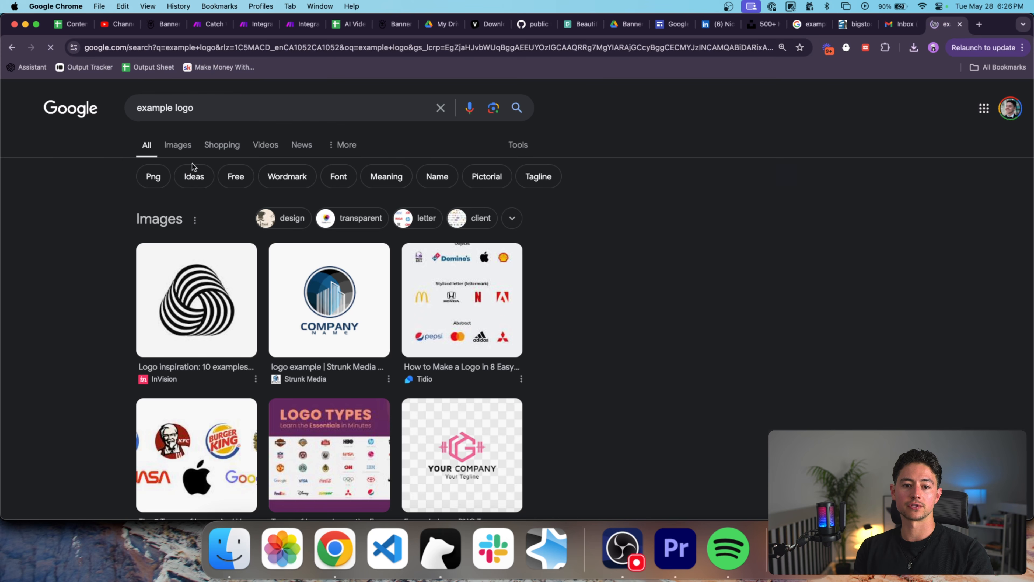
pyautogui.click(175, 147)
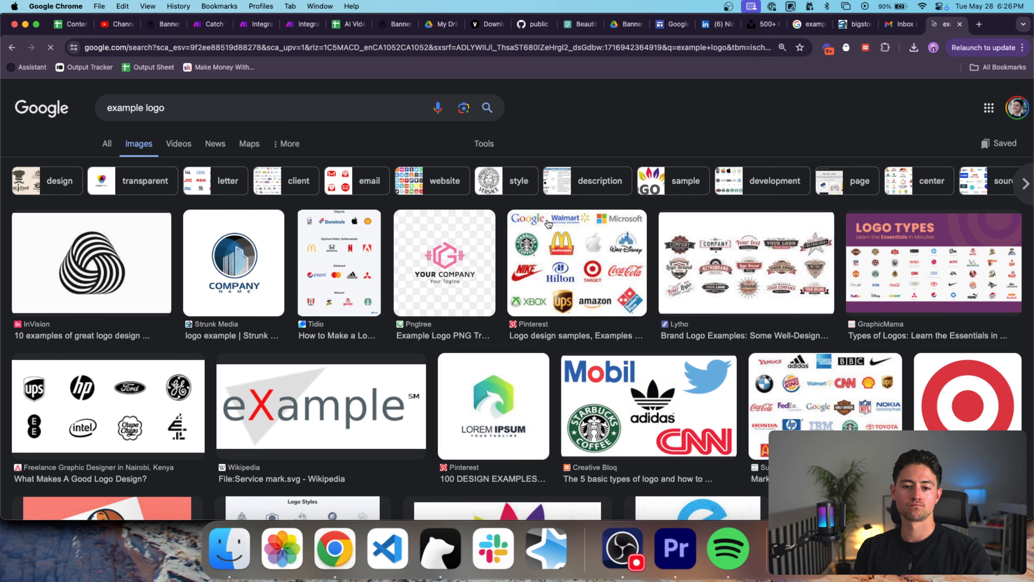
pyautogui.scroll(-3, 549, 225)
pyautogui.scroll(-10, 548, 224)
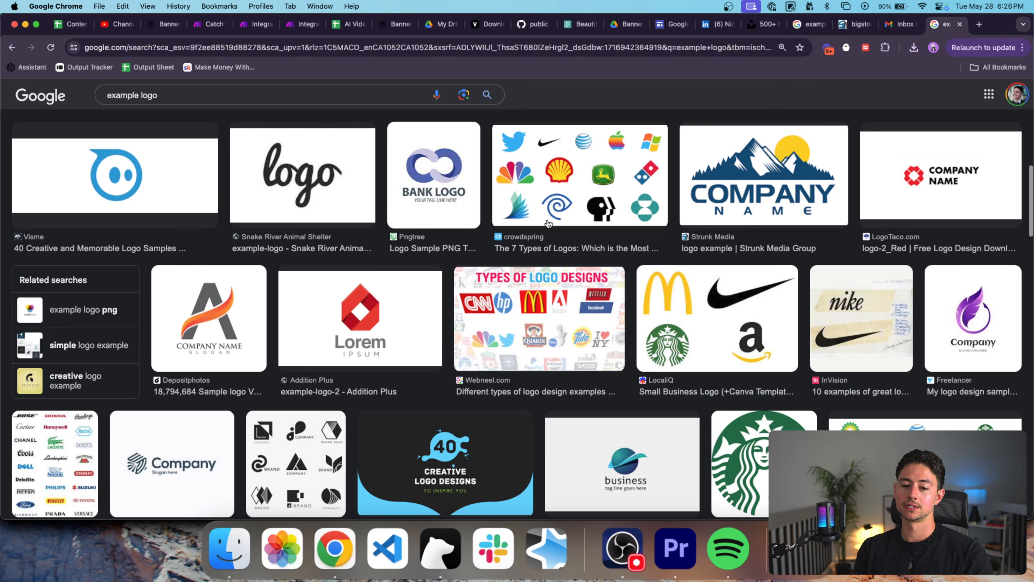
pyautogui.scroll(-5, 548, 224)
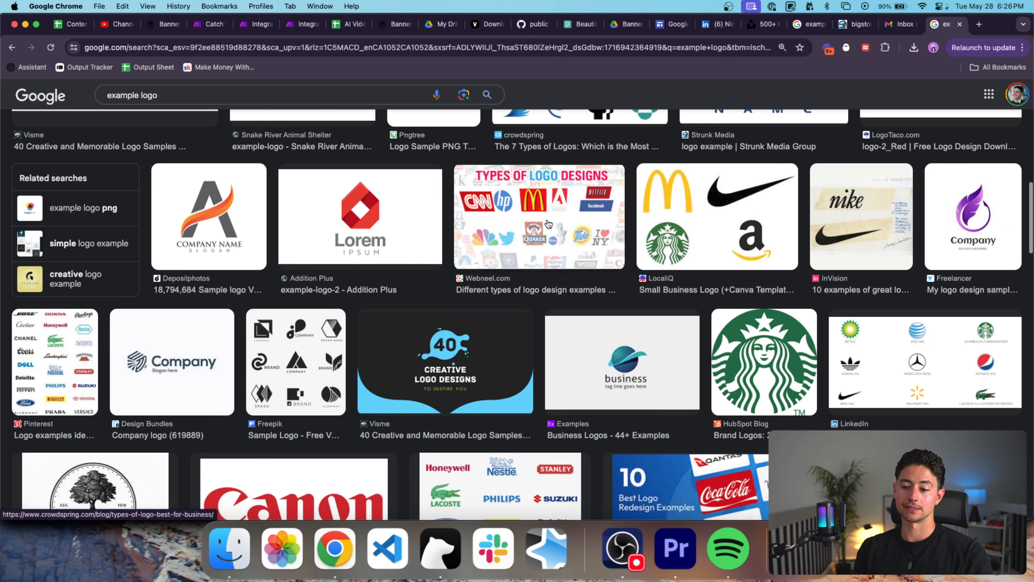
pyautogui.scroll(-5, 548, 224)
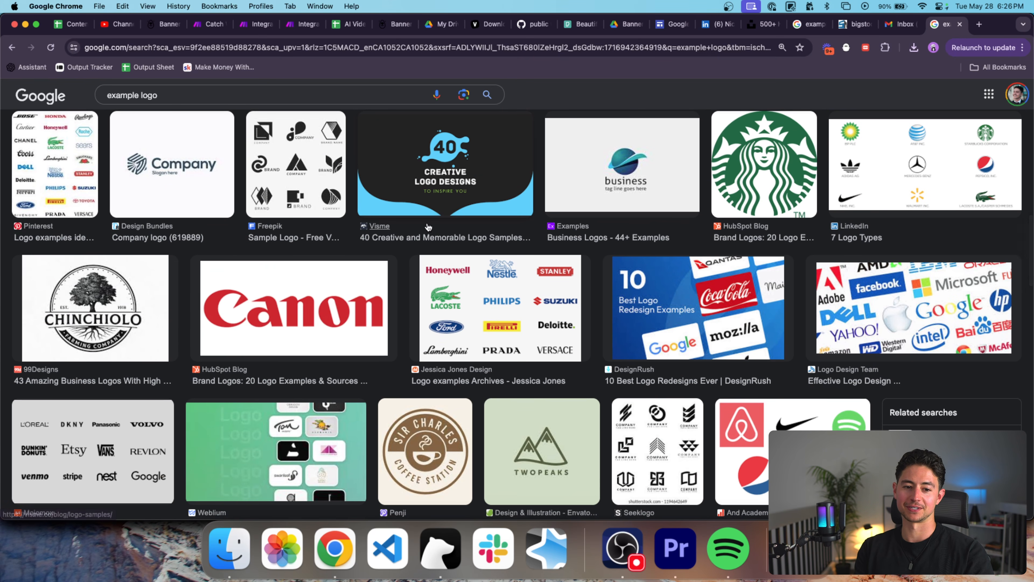
pyautogui.scroll(3, 225, 217)
pyautogui.scroll(3, 225, 216)
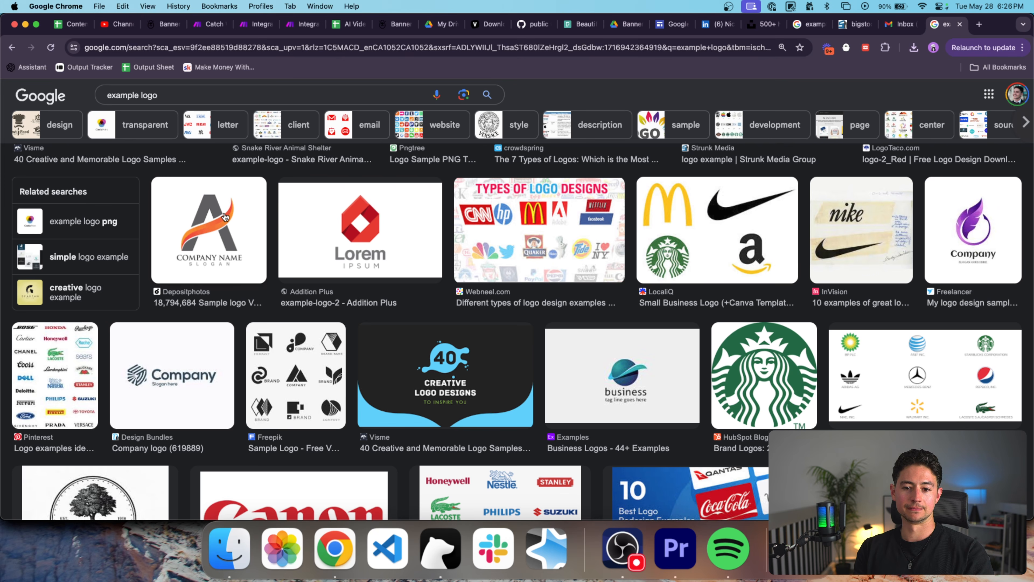
# Open the Depositphotos 'A' logo image in its own tab and copy its address.
pyautogui.click(225, 217)
pyautogui.rightClick(837, 251)
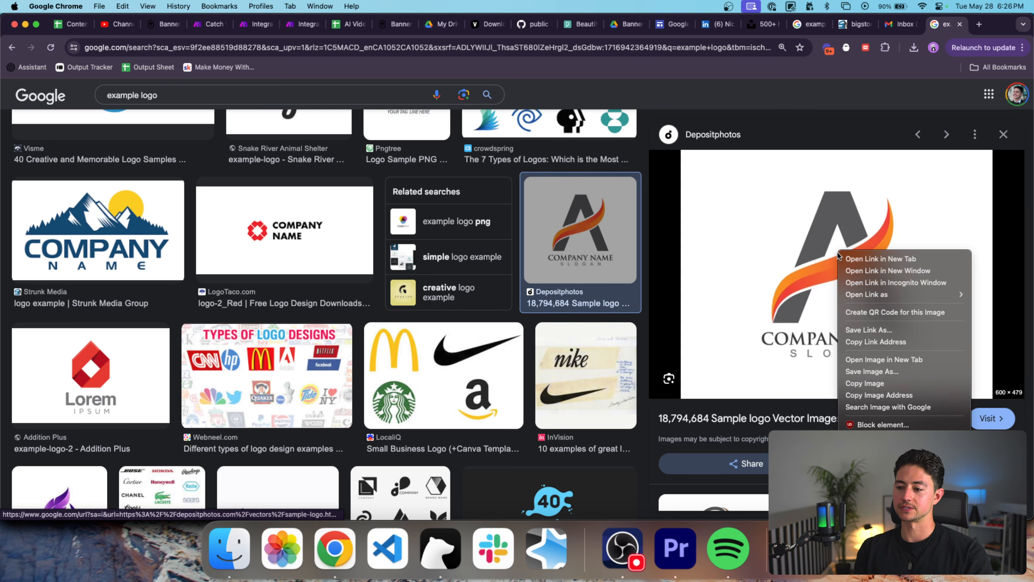
pyautogui.click(884, 360)
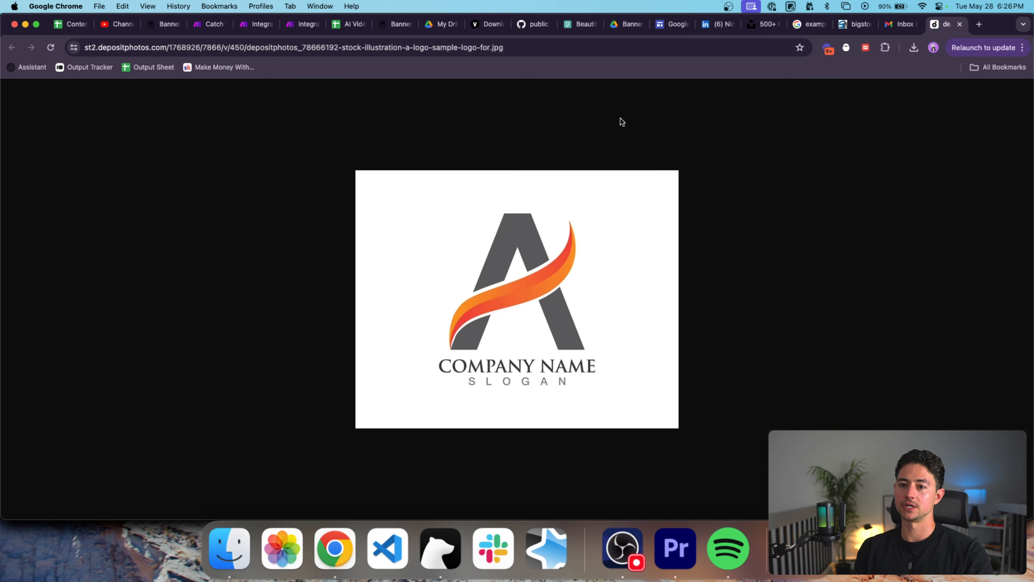
pyautogui.click(485, 43)
pyautogui.press('super+c')
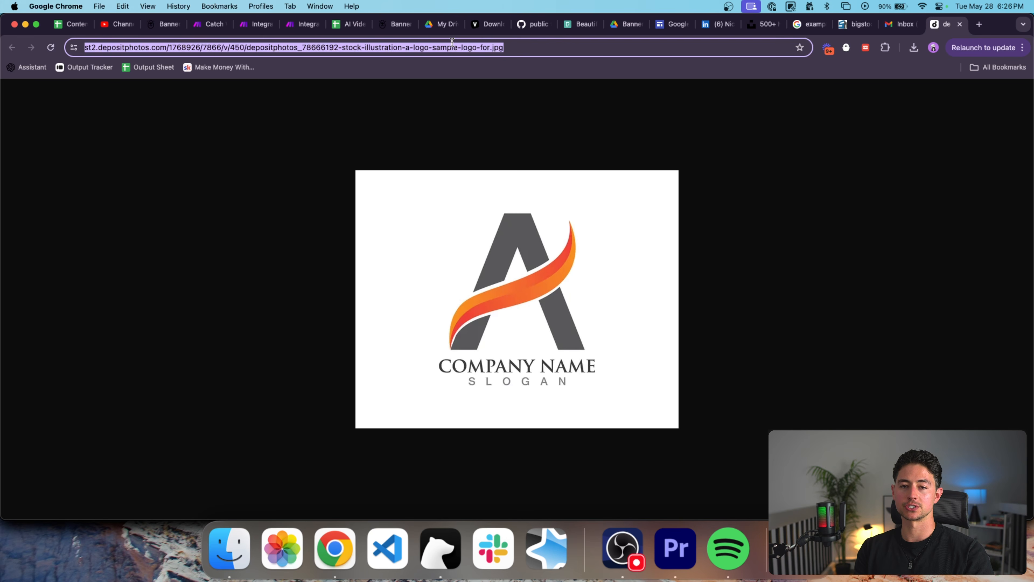
pyautogui.click(336, 24)
# Paste the logo image address into B2 and start the C2 text with 'Visit'.
pyautogui.click(400, 175)
pyautogui.press('super+v')
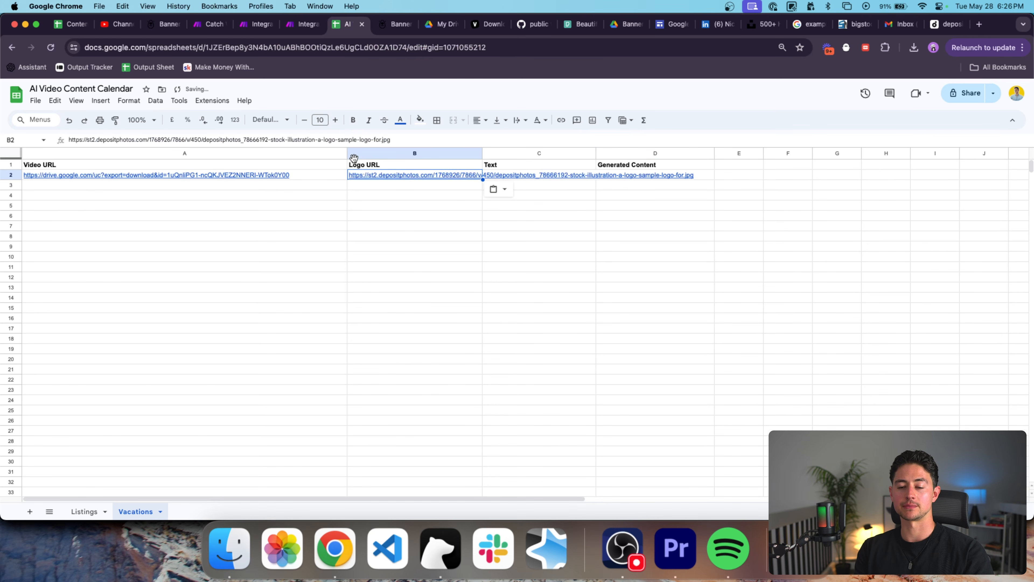
pyautogui.click(533, 176)
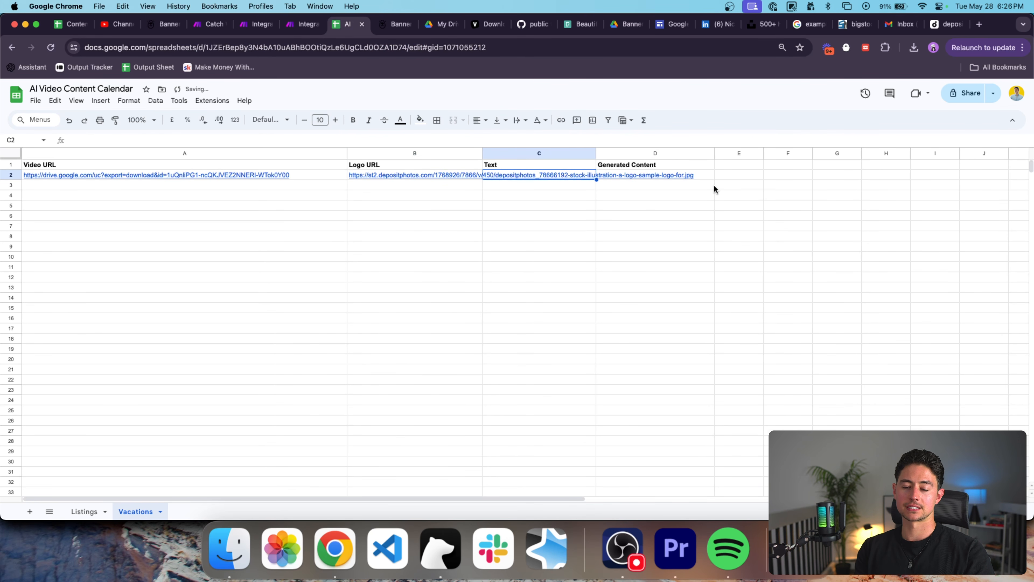
pyautogui.write('V')
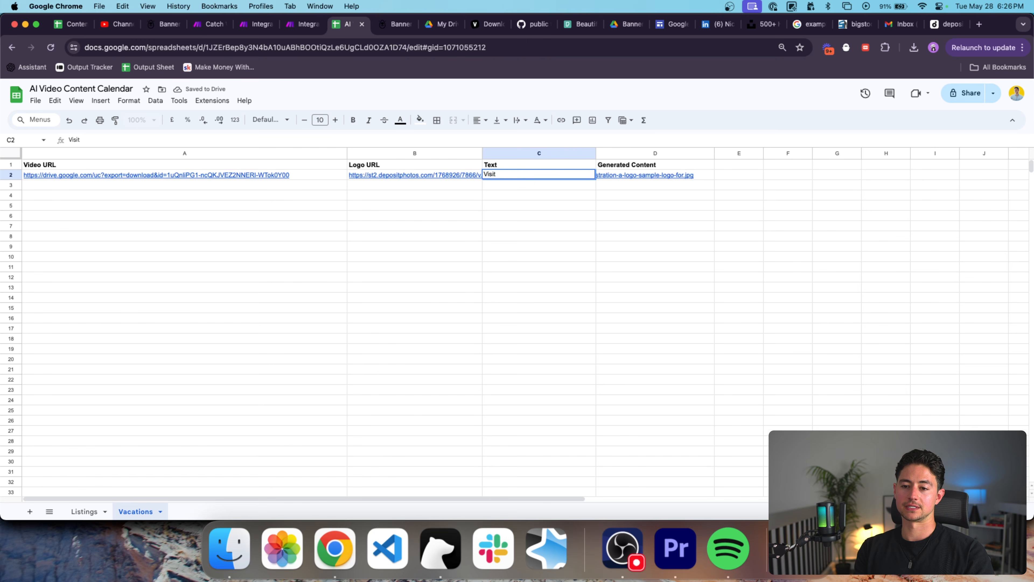
pyautogui.write('isit')
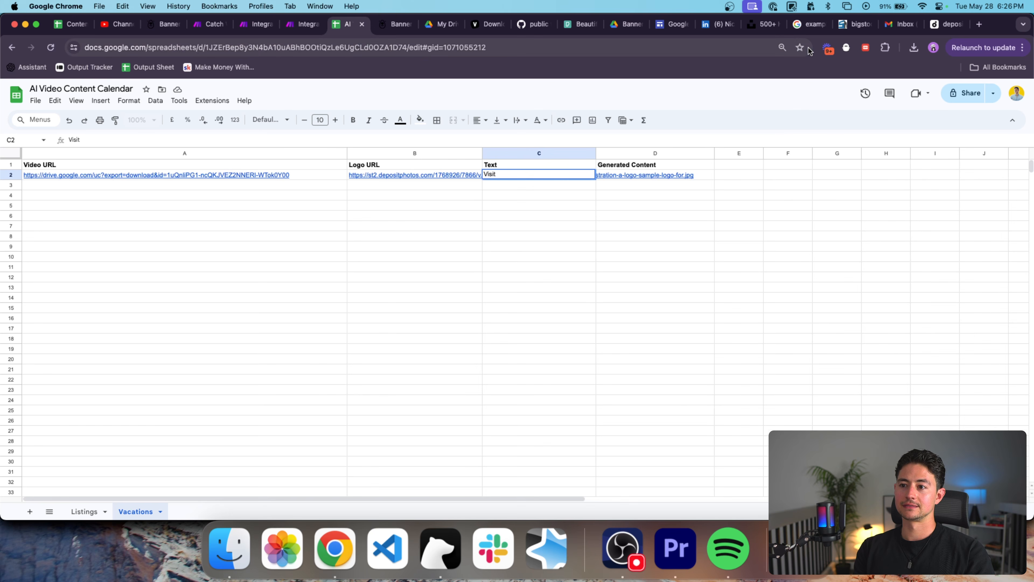
pyautogui.click(579, 25)
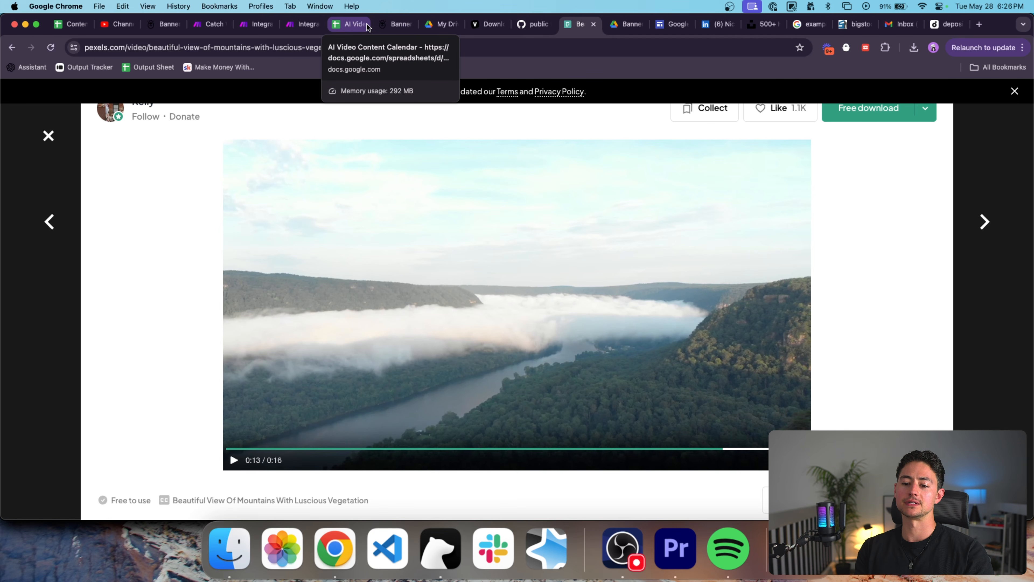
pyautogui.click(355, 25)
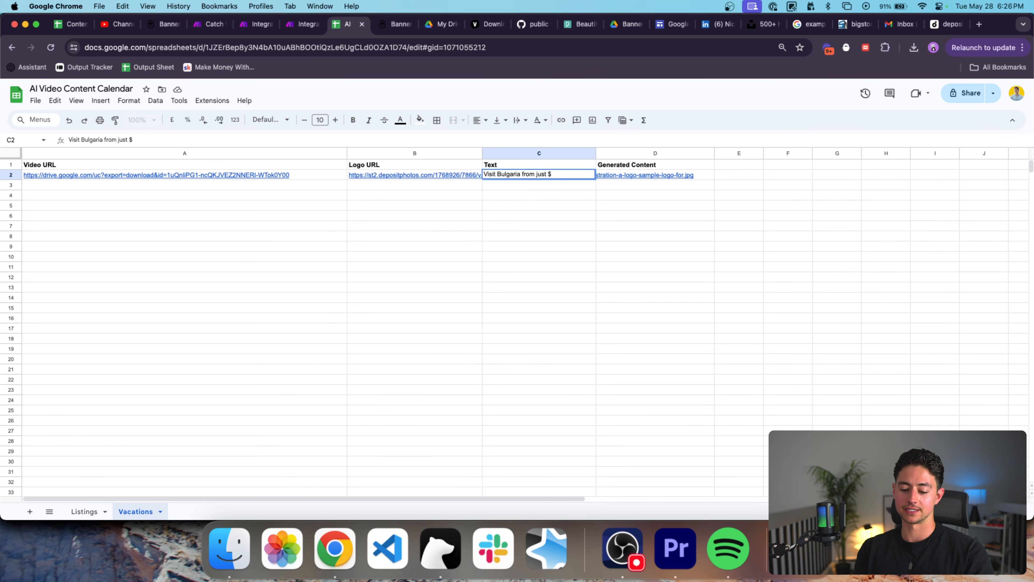
# Remove the dollar sign before 599 in cell C2.
pyautogui.press('Left')
pyautogui.press('Left')
pyautogui.press('Right')
pyautogui.press('Right')
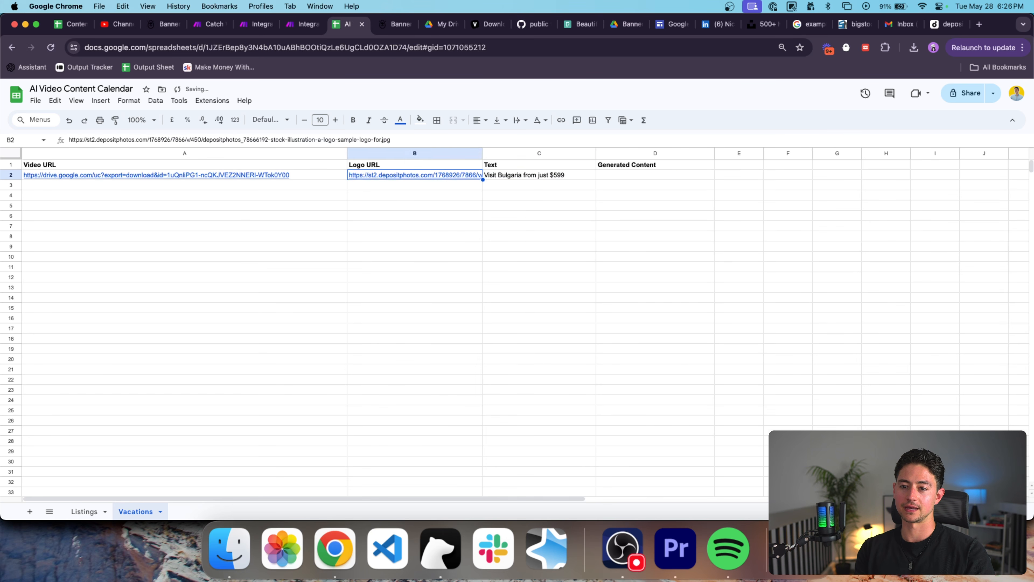
pyautogui.press('Return')
pyautogui.press('BackSpace')
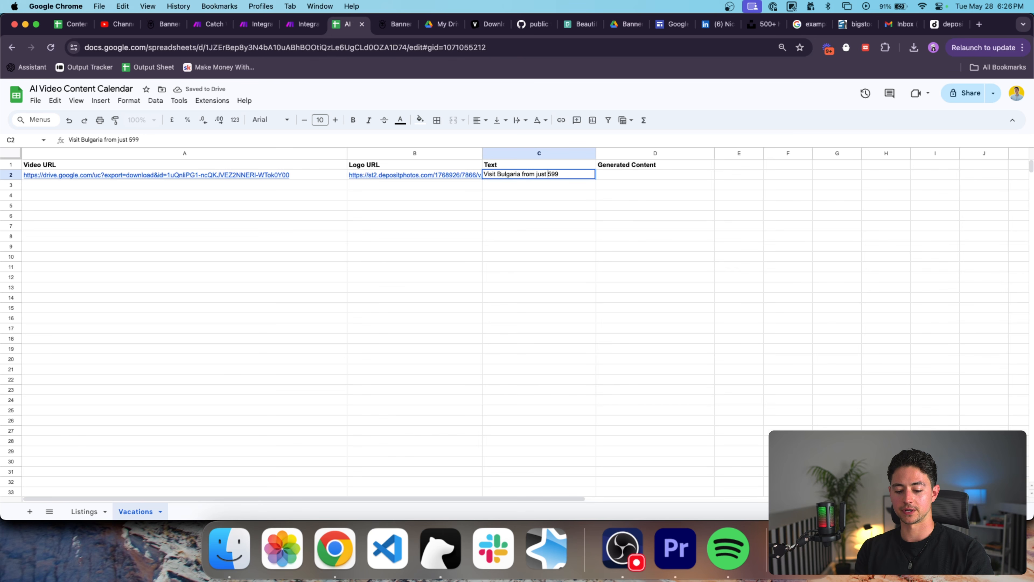
pyautogui.press('Return')
pyautogui.press('Up')
pyautogui.press('Return')
# Insert a € sign so C2 reads 'Visit Bulgaria for just €599'.
pyautogui.click(546, 48)
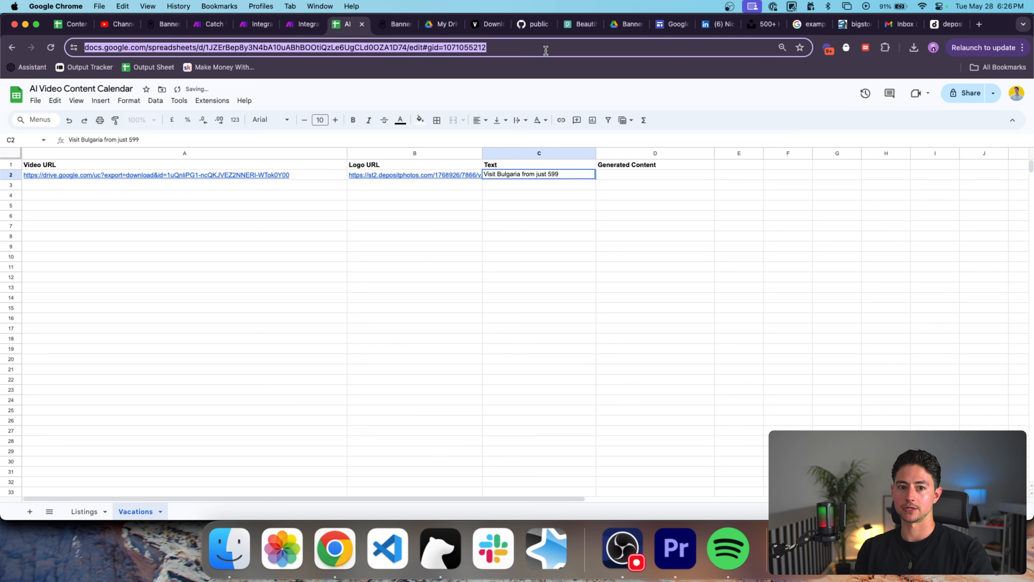
pyautogui.press('BackSpace')
pyautogui.write('€')
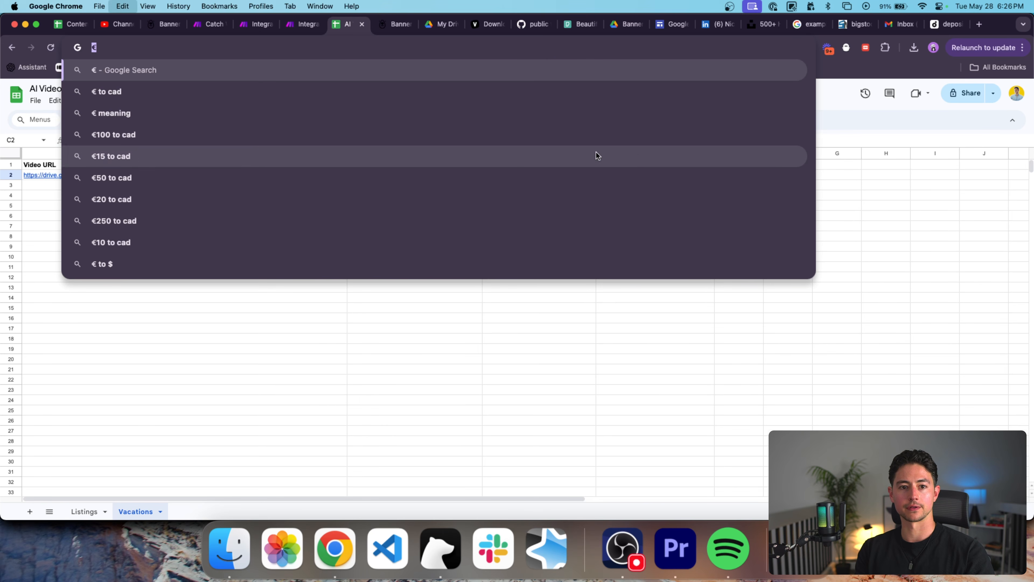
pyautogui.press('Return')
pyautogui.click(495, 207)
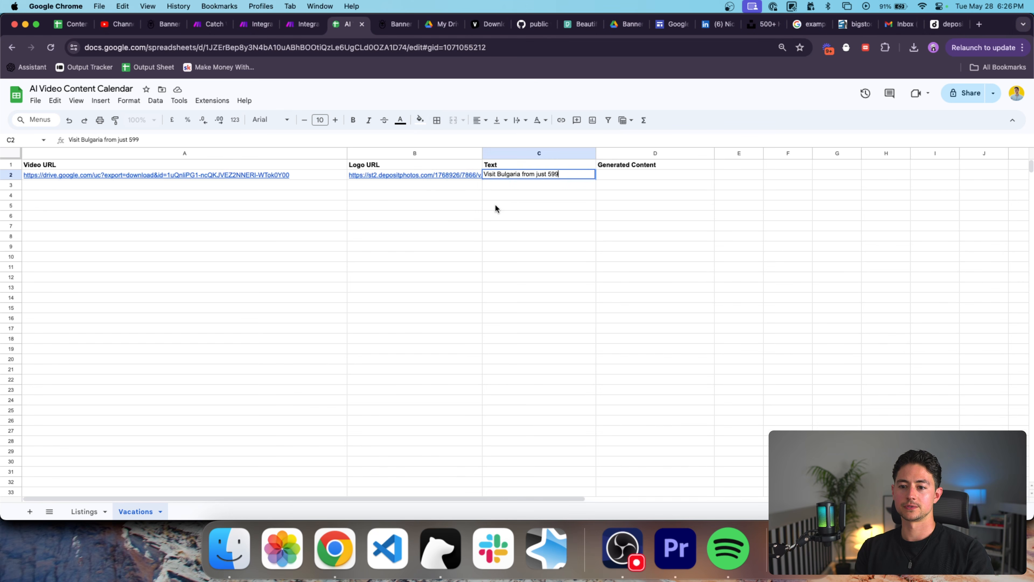
pyautogui.write('€')
pyautogui.write('for')
pyautogui.press('Return')
pyautogui.press('Up')
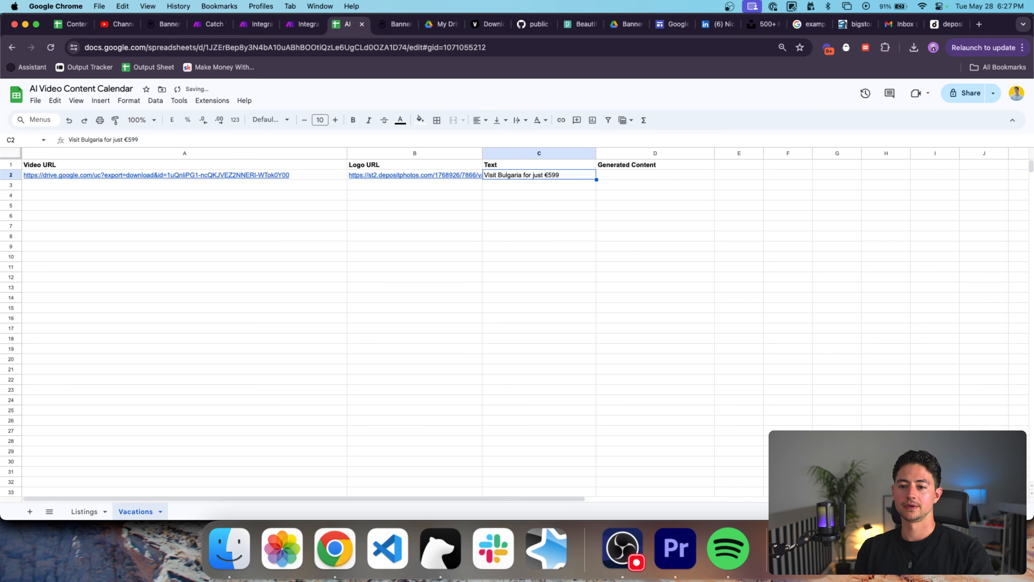
# Narrow column A and review row 2's video link, logo link and text.
pyautogui.click(606, 179)
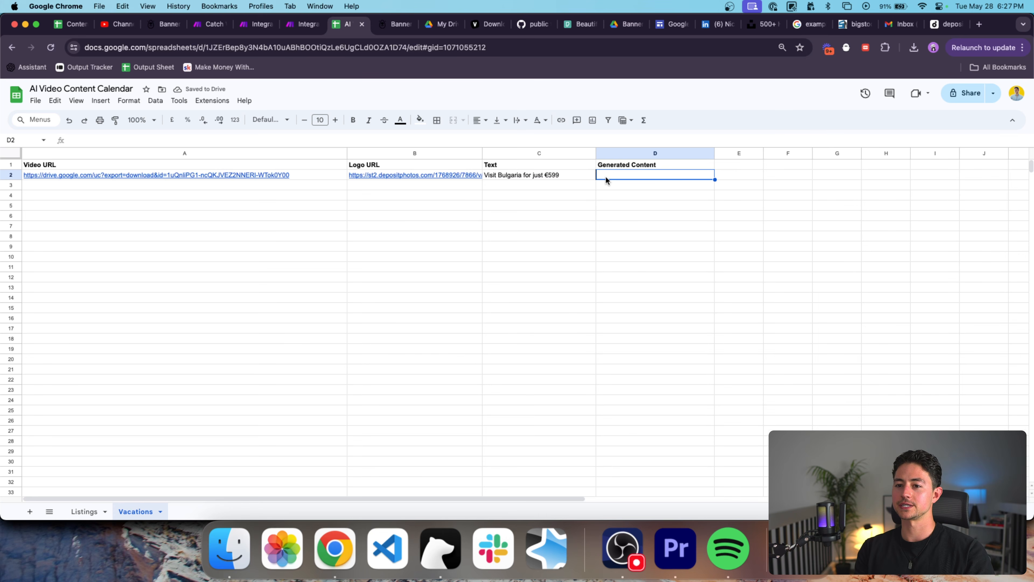
pyautogui.click(560, 177)
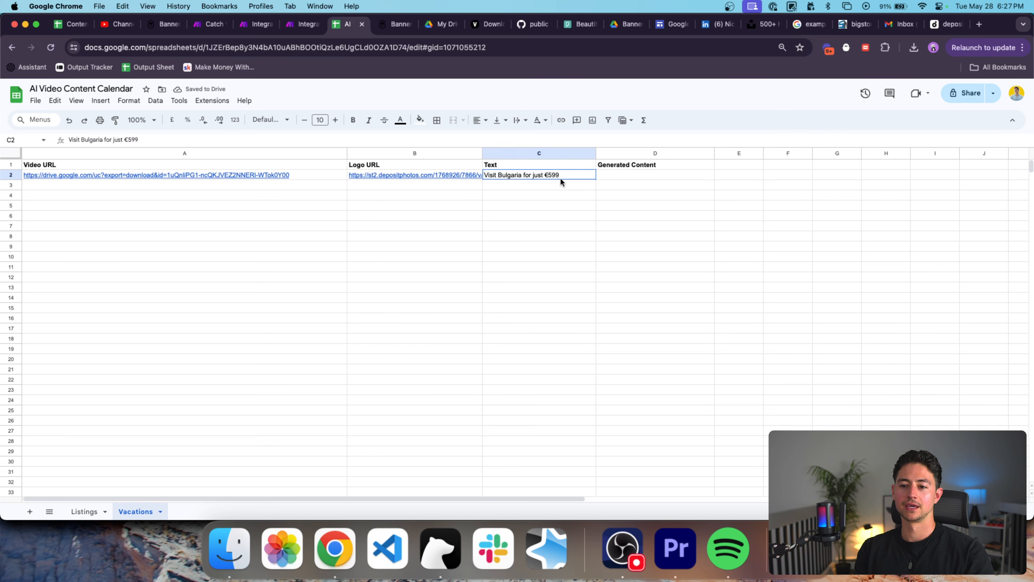
pyautogui.moveTo(353, 152); pyautogui.dragTo(305, 153)
pyautogui.click(234, 175)
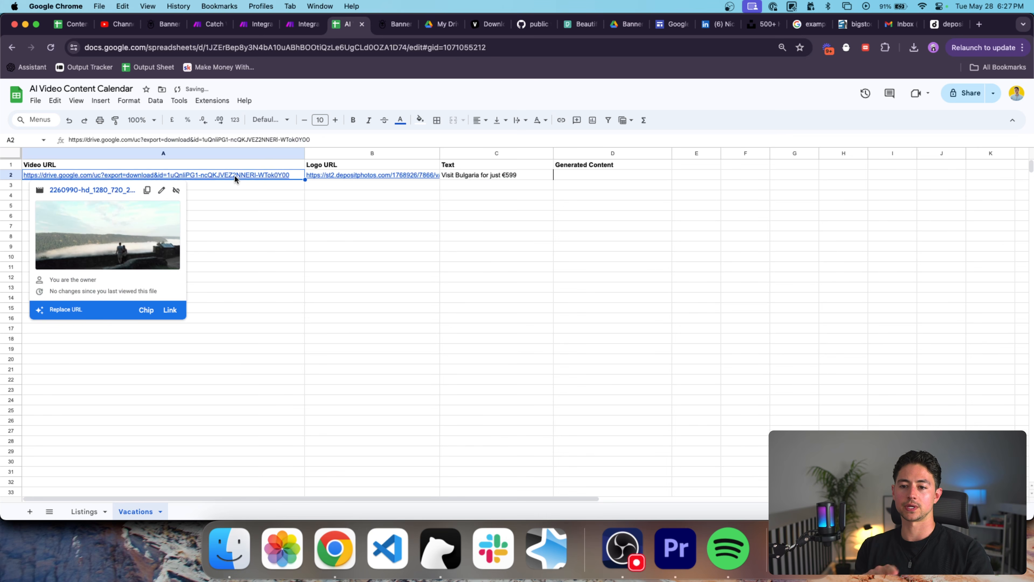
pyautogui.click(358, 172)
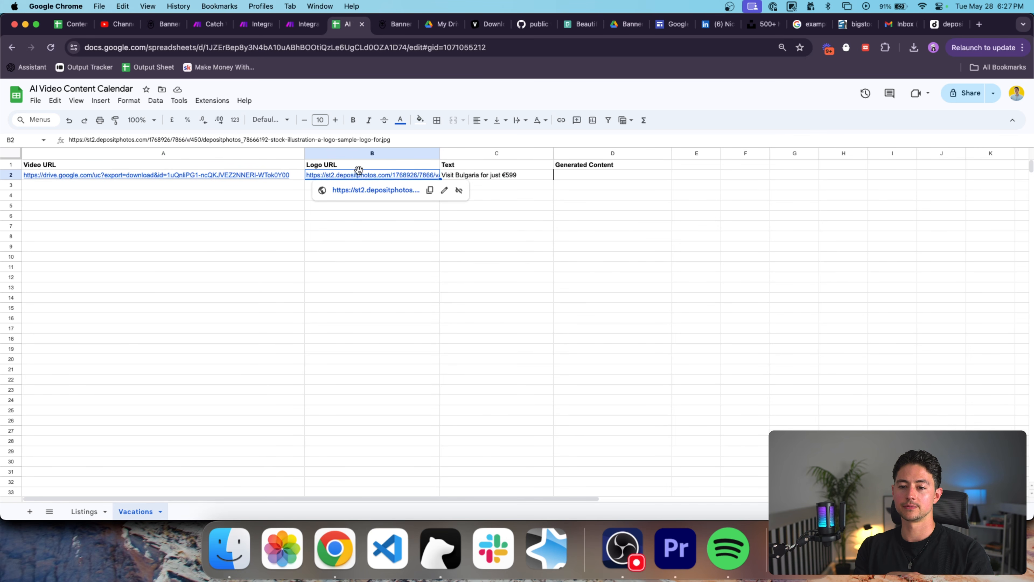
pyautogui.click(447, 175)
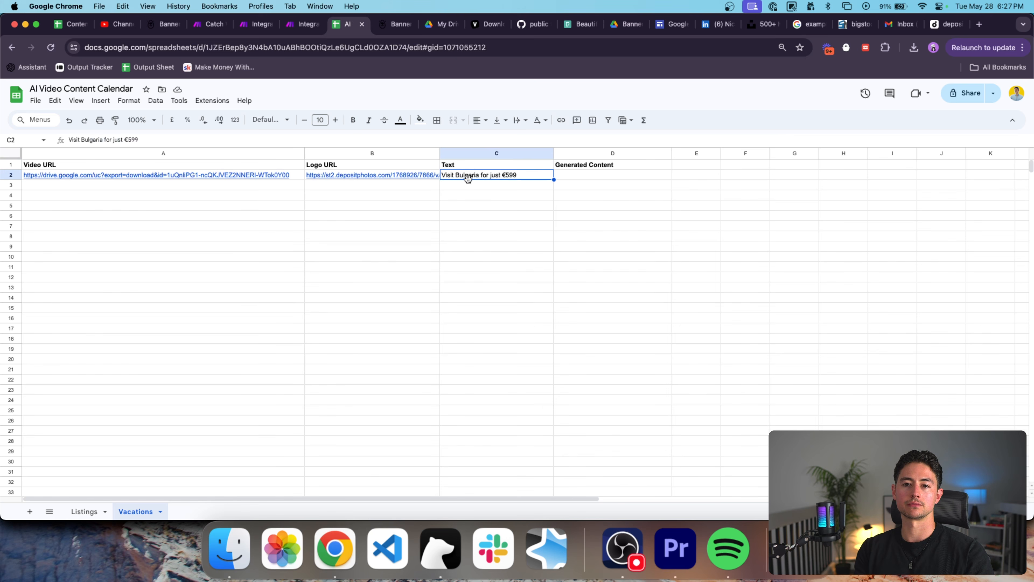
pyautogui.click(300, 25)
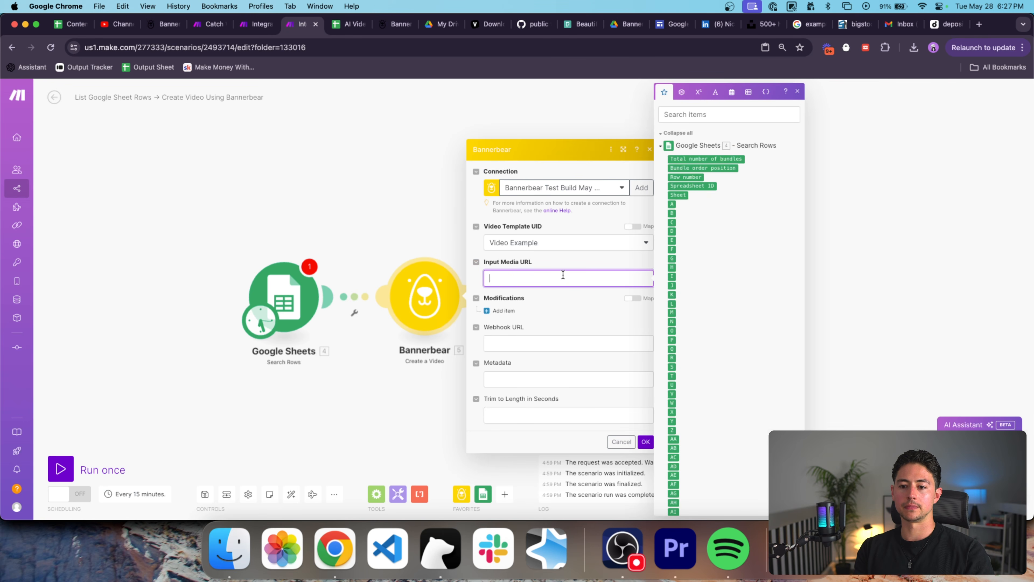
# Discard the unfinished Bannerbear settings and unlink Bannerbear from the Google Sheets module.
pyautogui.click(646, 444)
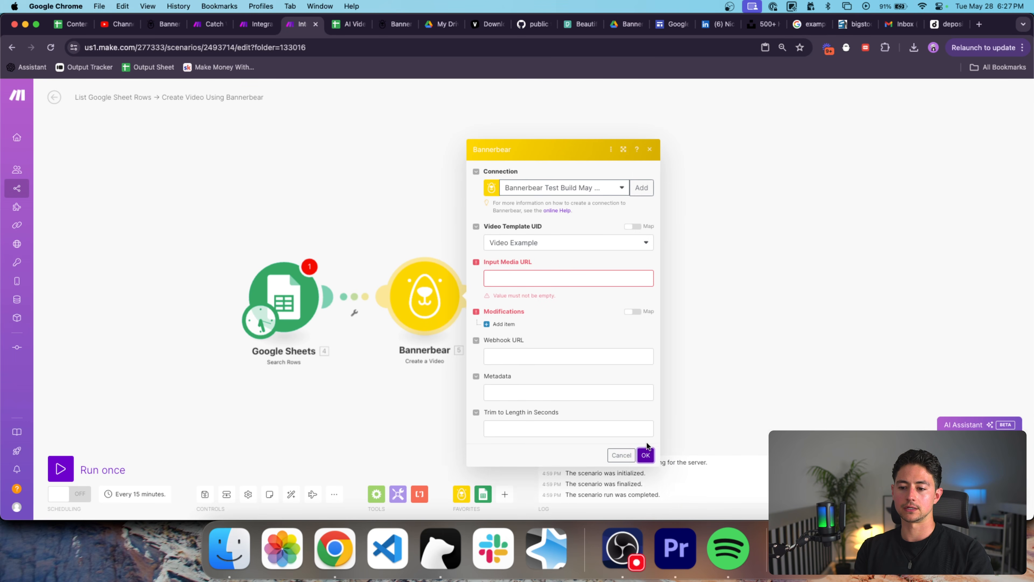
pyautogui.click(621, 474)
pyautogui.click(422, 294)
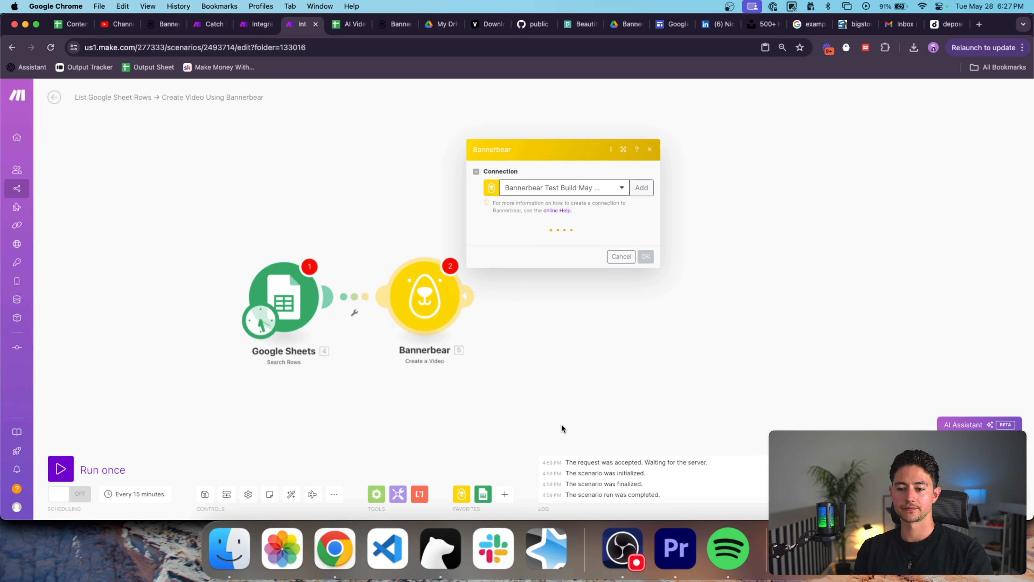
pyautogui.click(620, 257)
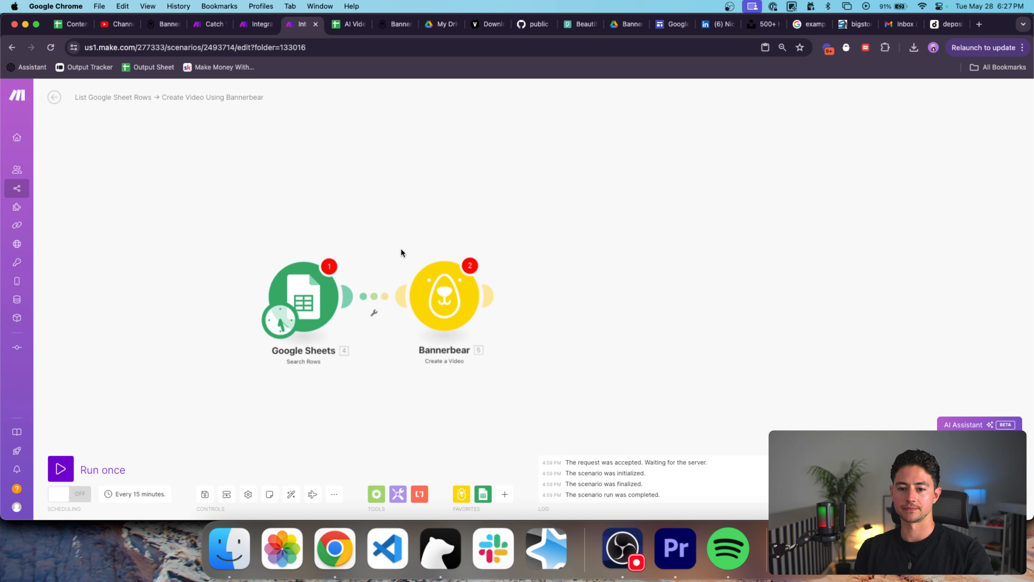
pyautogui.click(403, 295)
pyautogui.click(391, 257)
pyautogui.rightClick(401, 295)
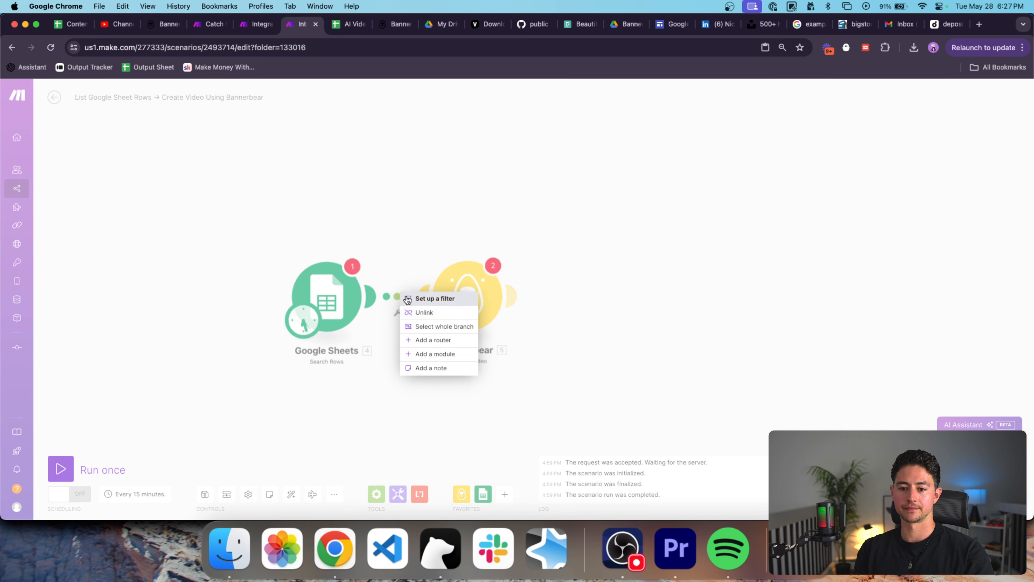
pyautogui.click(421, 312)
pyautogui.moveTo(473, 301); pyautogui.dragTo(537, 300)
pyautogui.moveTo(488, 297); pyautogui.dragTo(358, 300)
pyautogui.rightClick(429, 299)
pyautogui.click(447, 321)
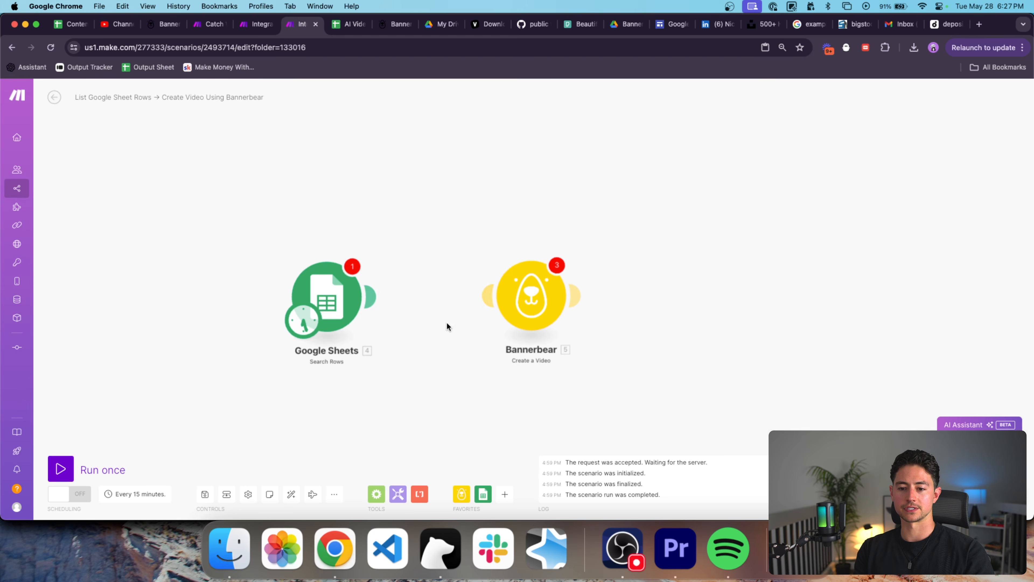
# Run only the Google Sheets Search Rows module, inspect its bundle, and relink it to Bannerbear.
pyautogui.click(342, 271)
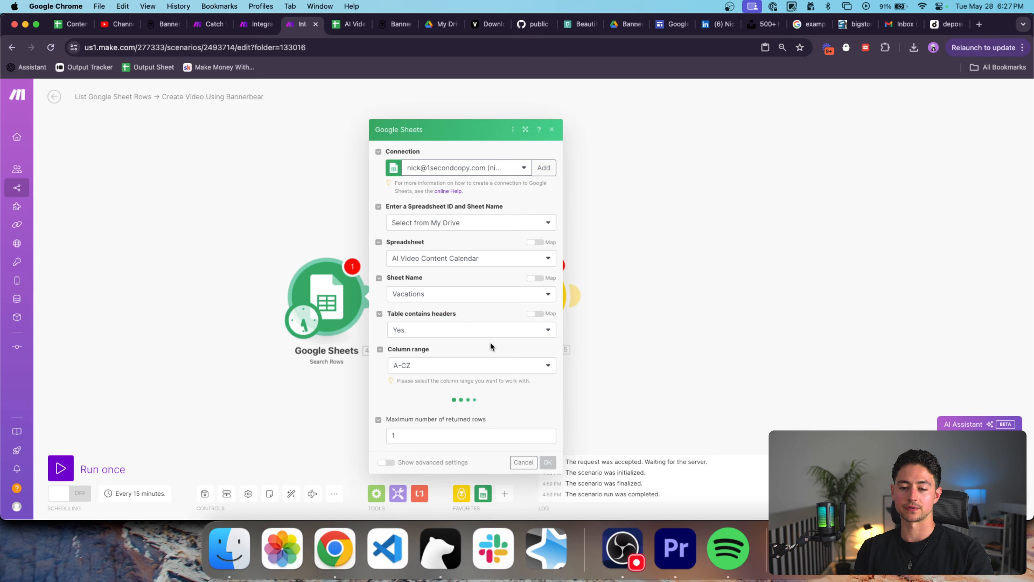
pyautogui.scroll(-3, 525, 344)
pyautogui.click(547, 504)
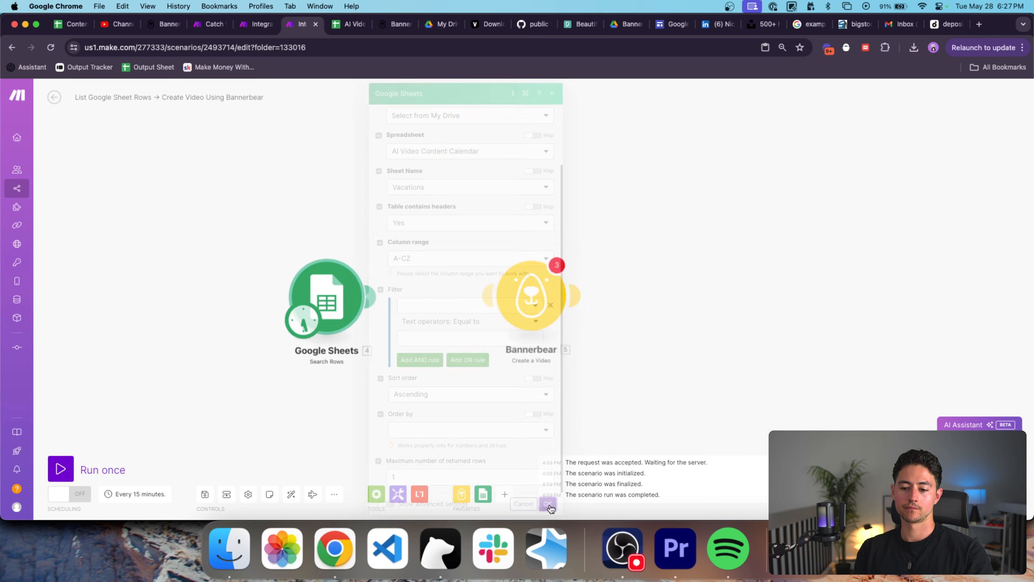
pyautogui.rightClick(331, 295)
pyautogui.click(369, 316)
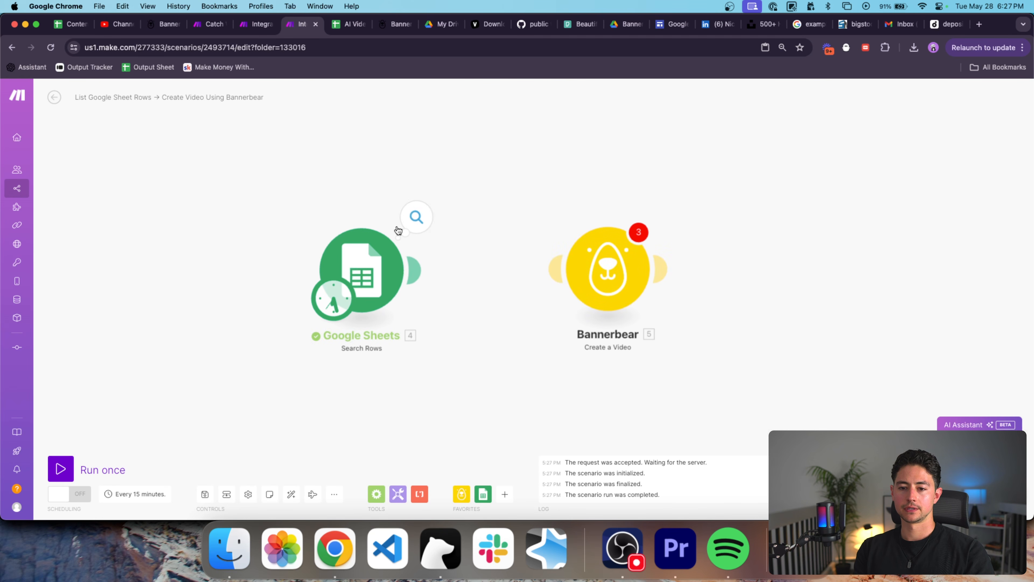
pyautogui.click(416, 216)
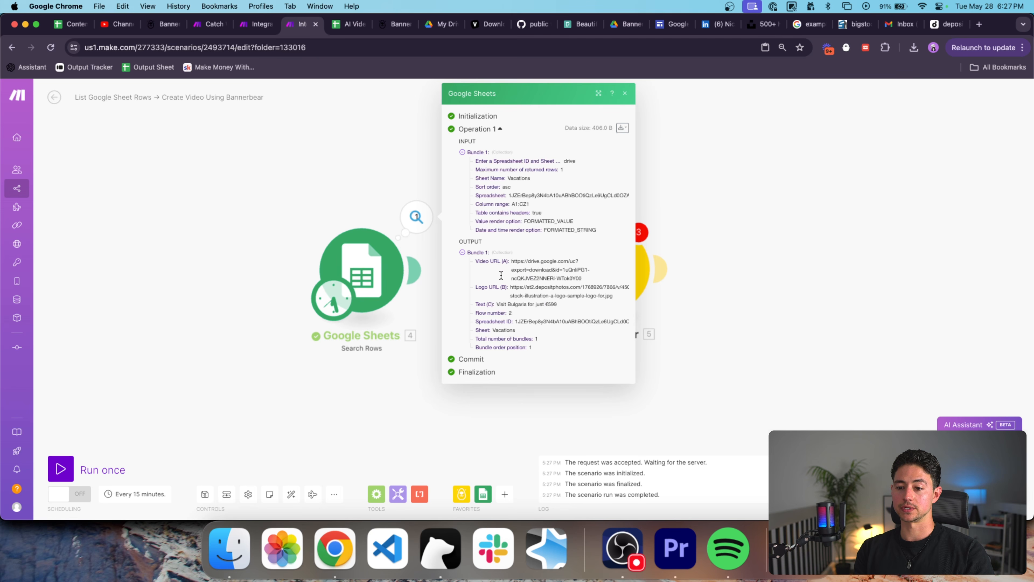
pyautogui.click(433, 254)
pyautogui.click(544, 261)
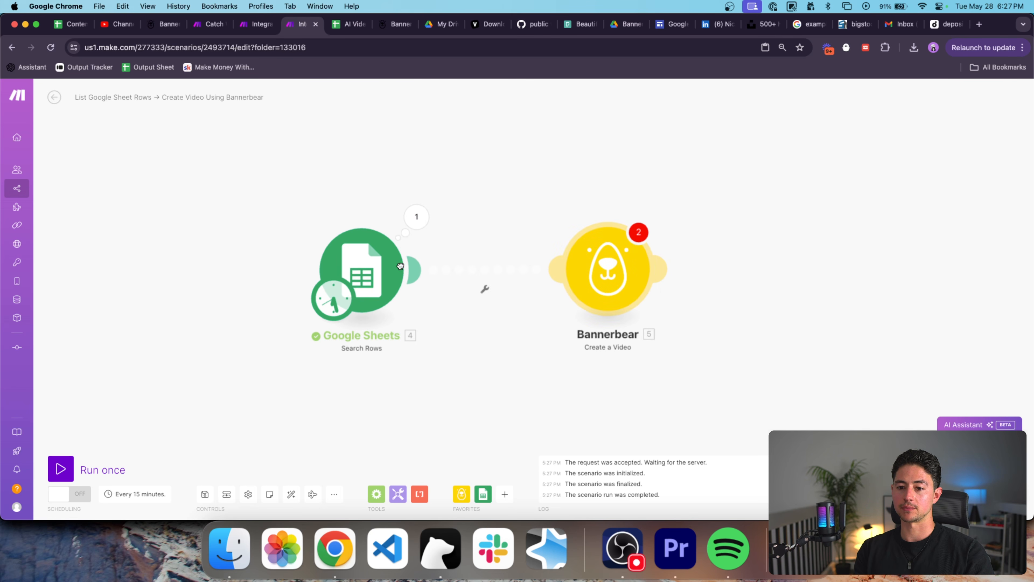
pyautogui.click(627, 248)
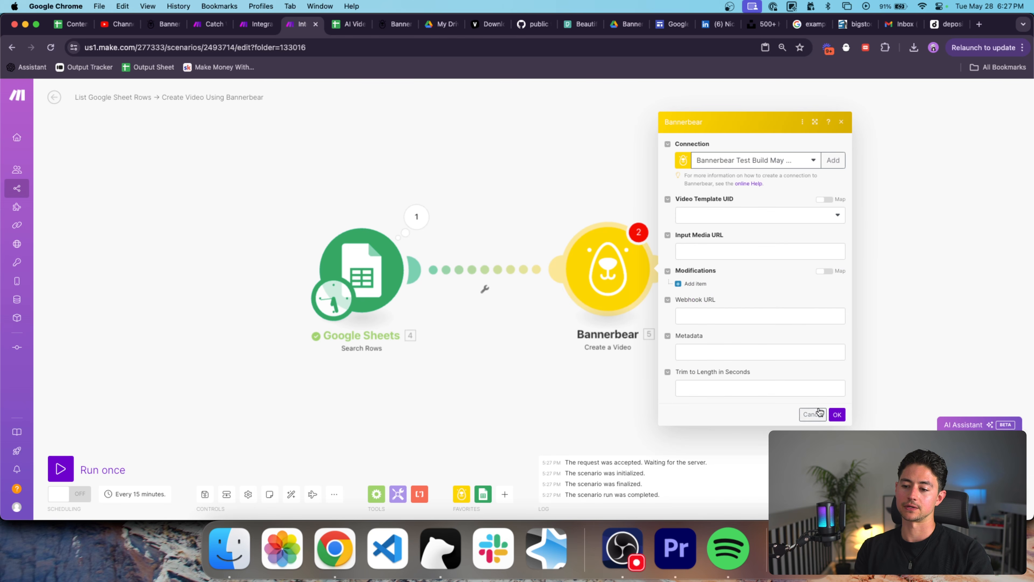
# Reload the Bannerbear settings and map Input Media URL to the sheet's Video URL (A).
pyautogui.click(819, 413)
pyautogui.click(607, 290)
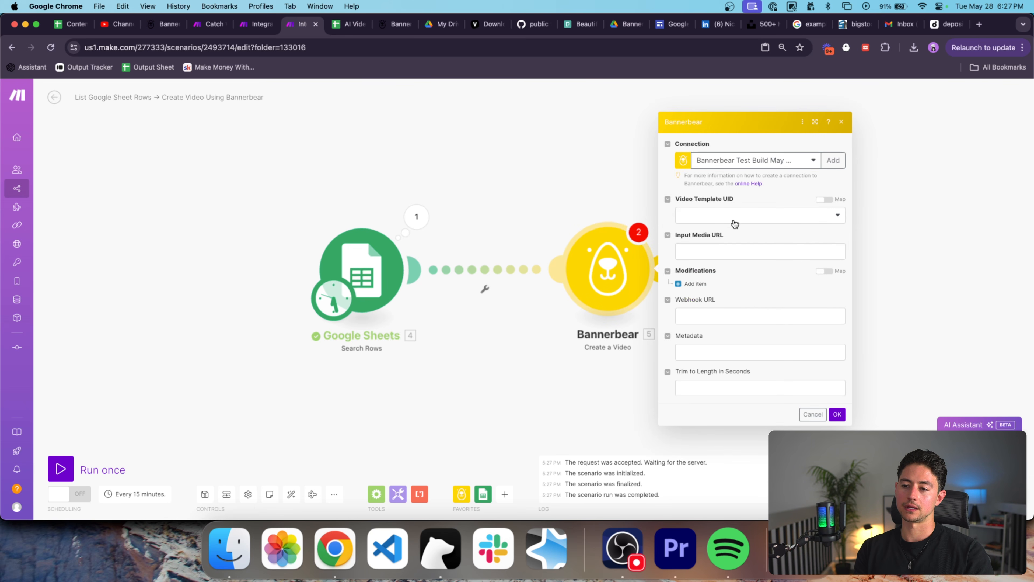
pyautogui.click(723, 250)
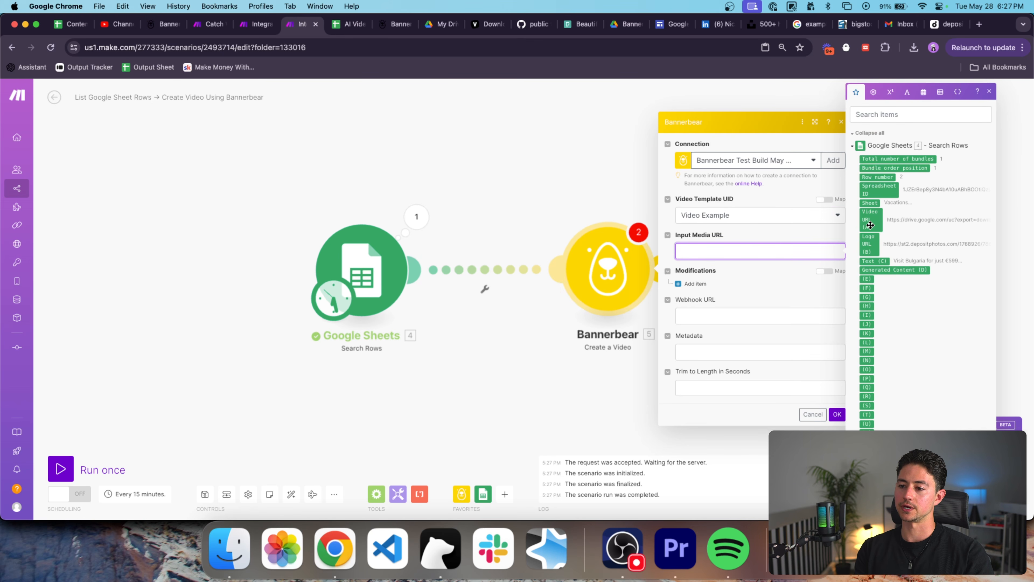
pyautogui.click(867, 216)
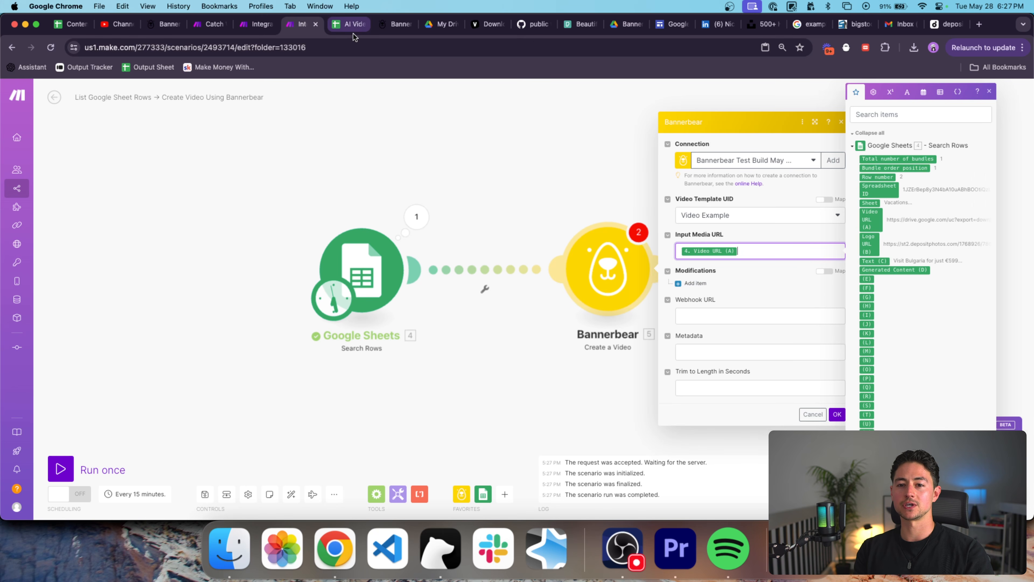
pyautogui.moveTo(394, 27); pyautogui.dragTo(351, 29)
# Check the Bannerbear template's sample data fields input_media_url, text and avatar, then return to Make.
pyautogui.scroll(5, 277, 160)
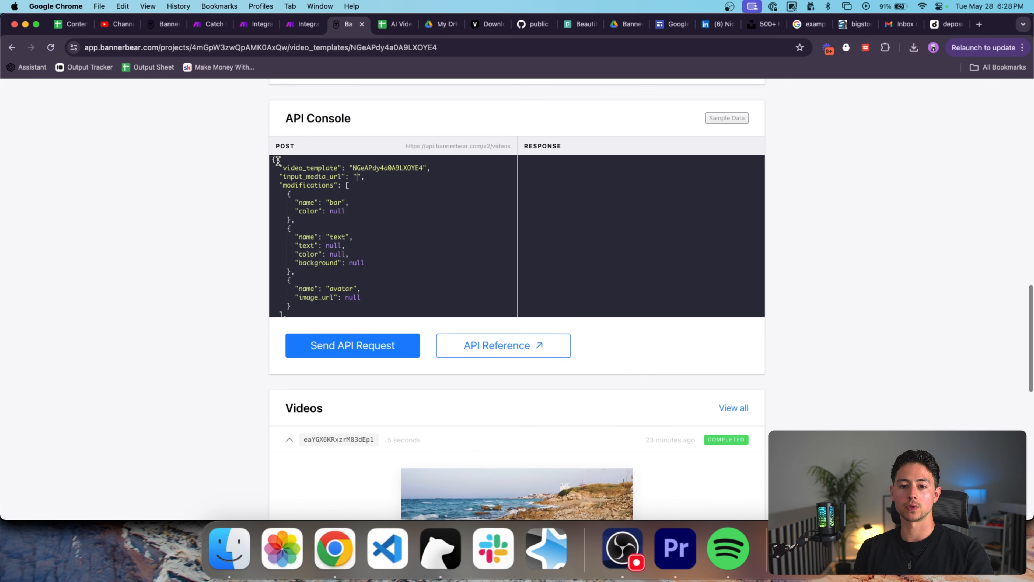
pyautogui.scroll(3, 275, 212)
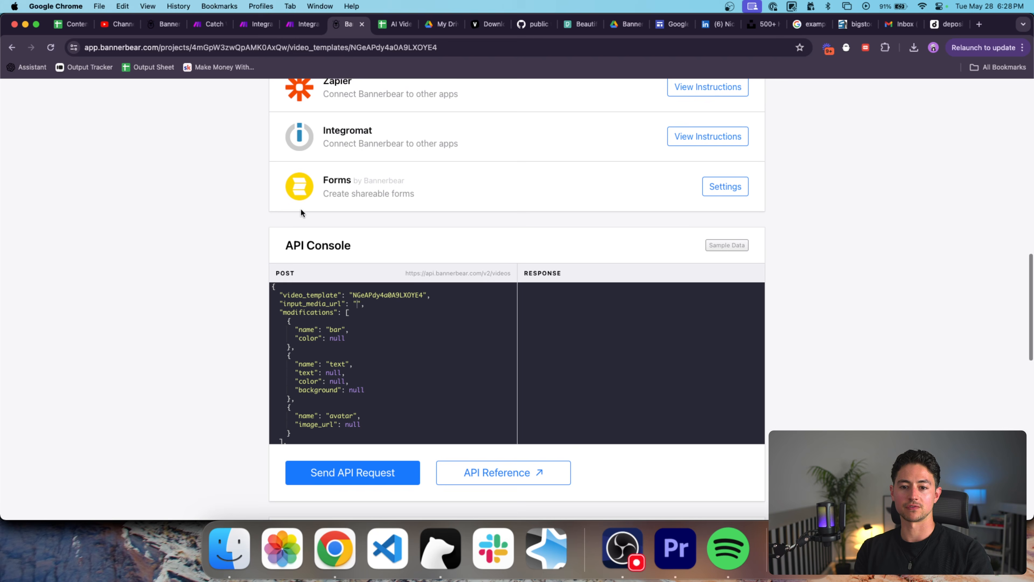
pyautogui.click(711, 246)
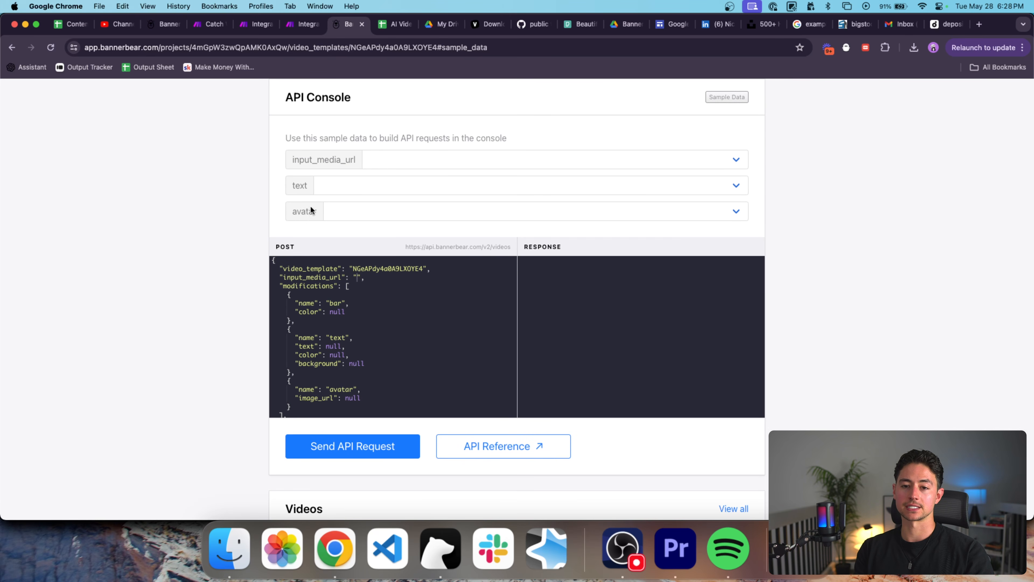
pyautogui.click(300, 25)
# Add a Bannerbear modification for the text layer, mapped to the sheet's Text (C).
pyautogui.click(695, 283)
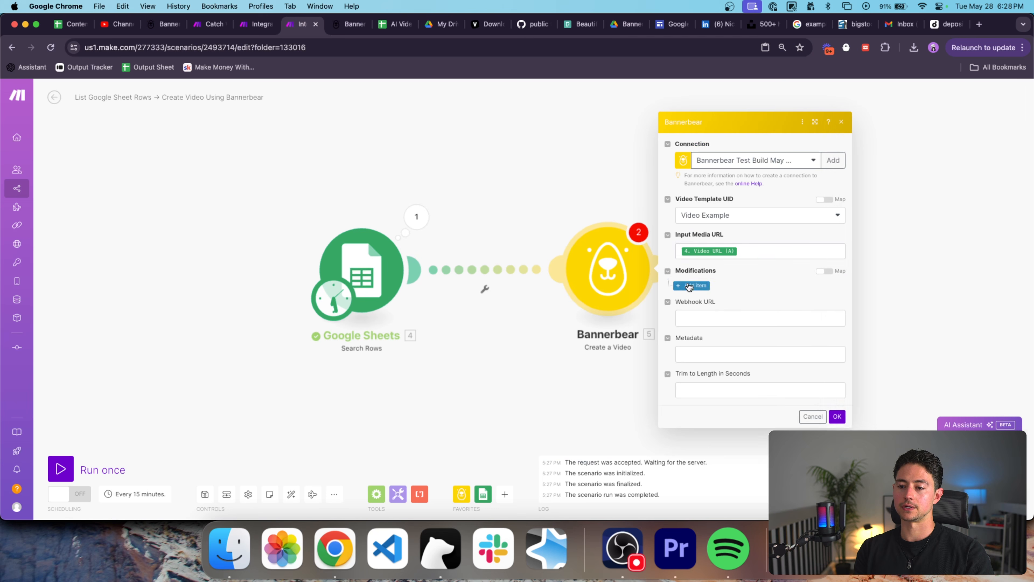
pyautogui.click(726, 281)
pyautogui.write('text')
pyautogui.click(732, 298)
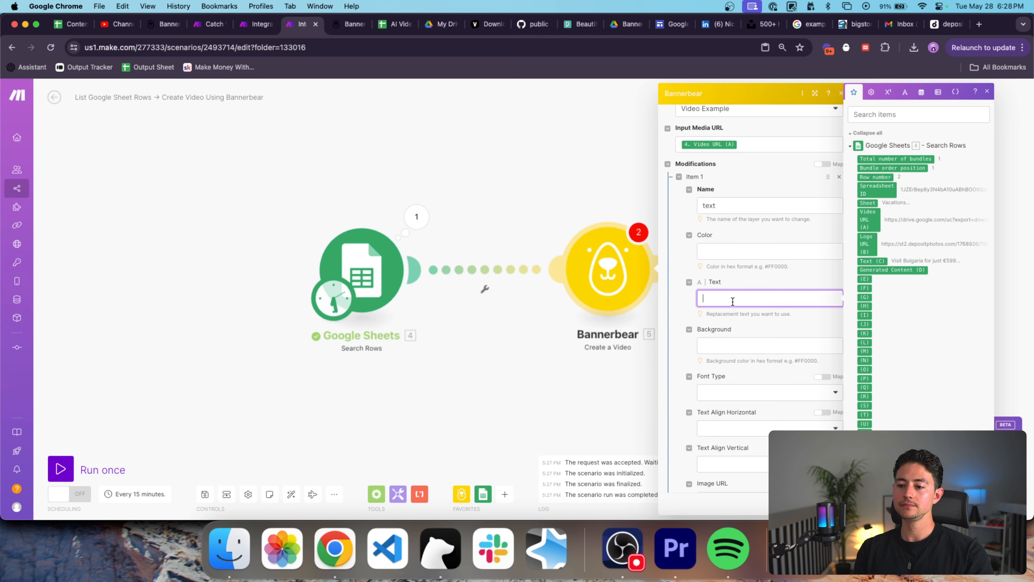
pyautogui.click(869, 257)
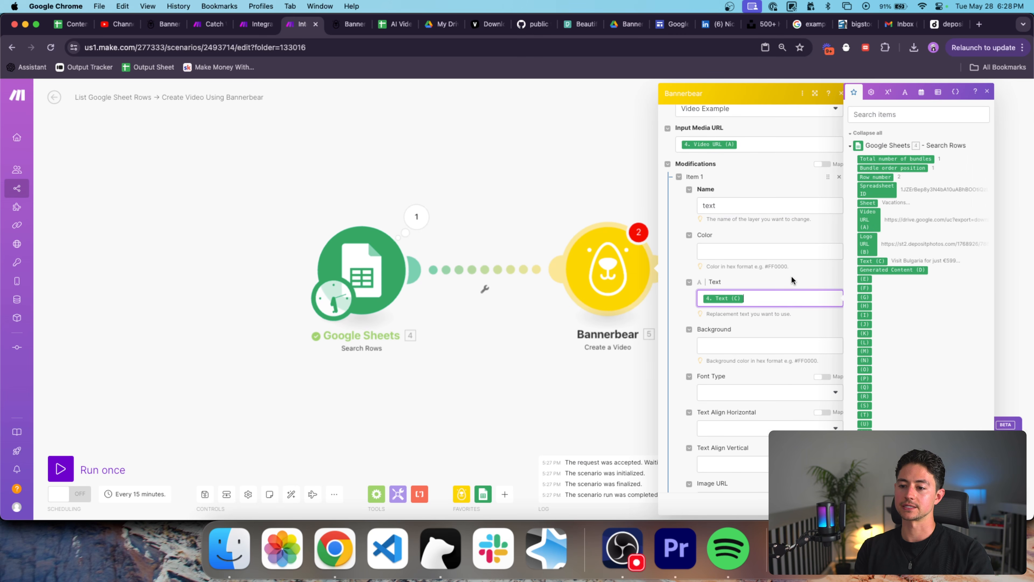
pyautogui.scroll(-10, 791, 275)
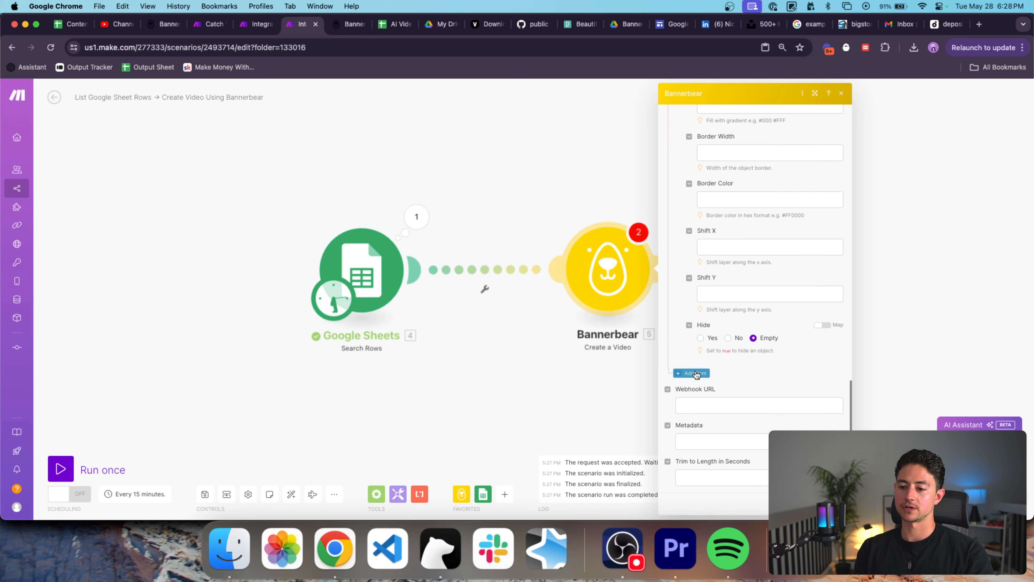
# Add an avatar modification with Image URL mapped to Logo URL (B), and save.
pyautogui.click(693, 372)
pyautogui.write('avatar')
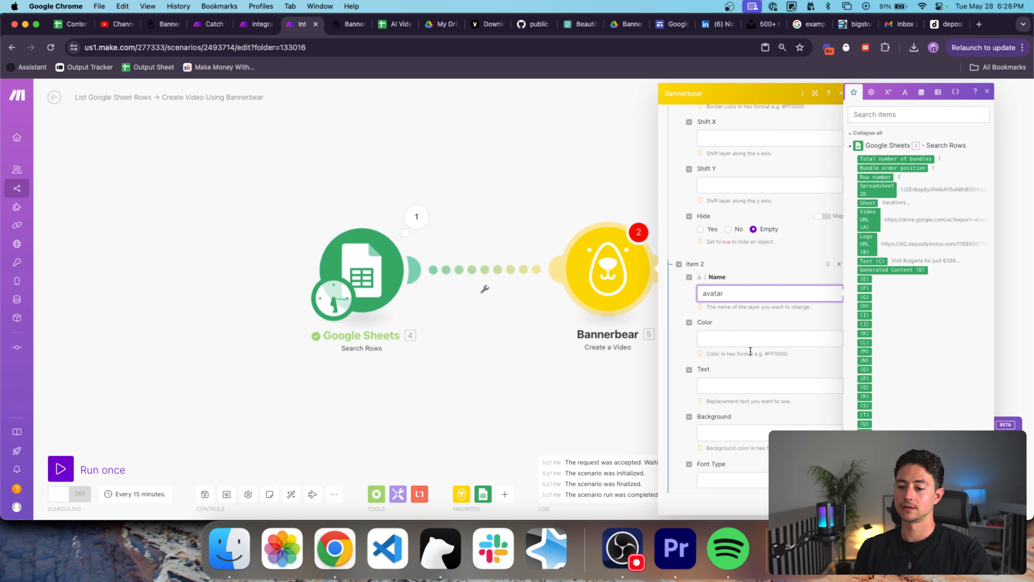
pyautogui.scroll(-5, 750, 351)
pyautogui.click(744, 395)
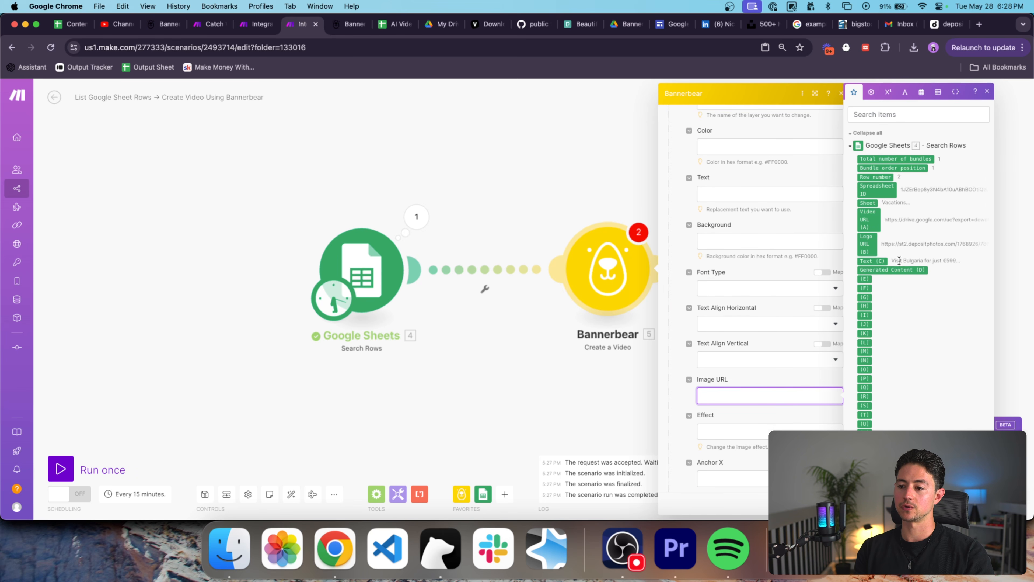
pyautogui.click(866, 244)
pyautogui.scroll(-3, 830, 272)
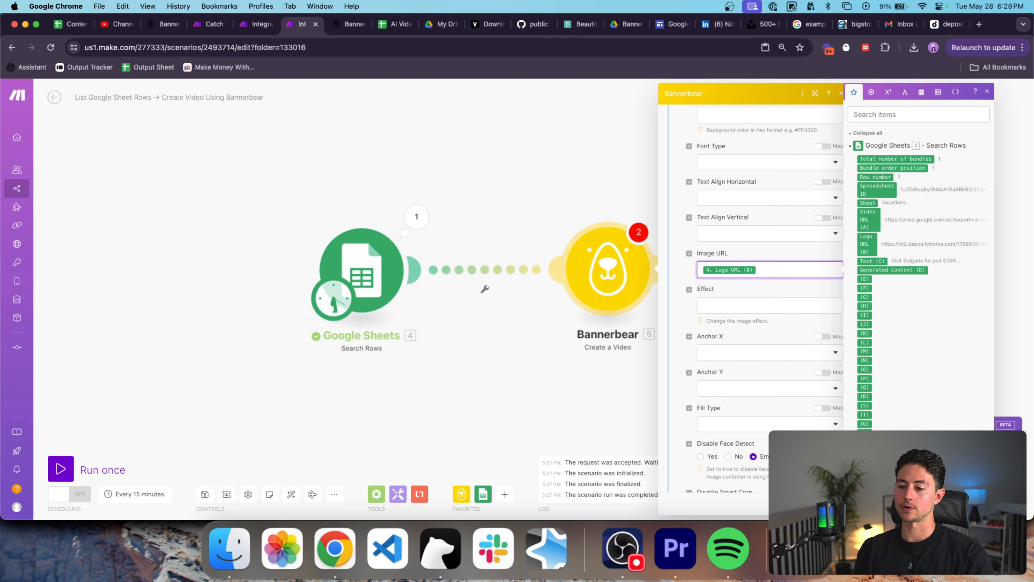
pyautogui.click(846, 504)
# Rearrange the canvas so the Bannerbear module sits closer to Google Sheets.
pyautogui.moveTo(782, 356); pyautogui.dragTo(652, 349)
pyautogui.moveTo(462, 278); pyautogui.dragTo(384, 279)
pyautogui.scroll(-3, 394, 347)
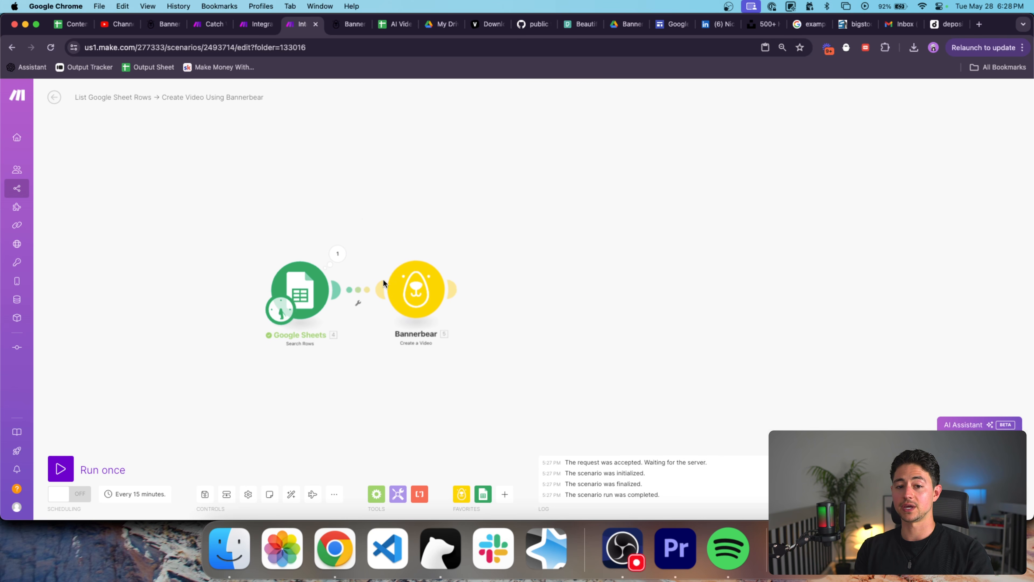
# Copy the webhook address and rename the webhook scenario to 'Catch Webhook from Bannerbear (Video)'.
pyautogui.click(242, 24)
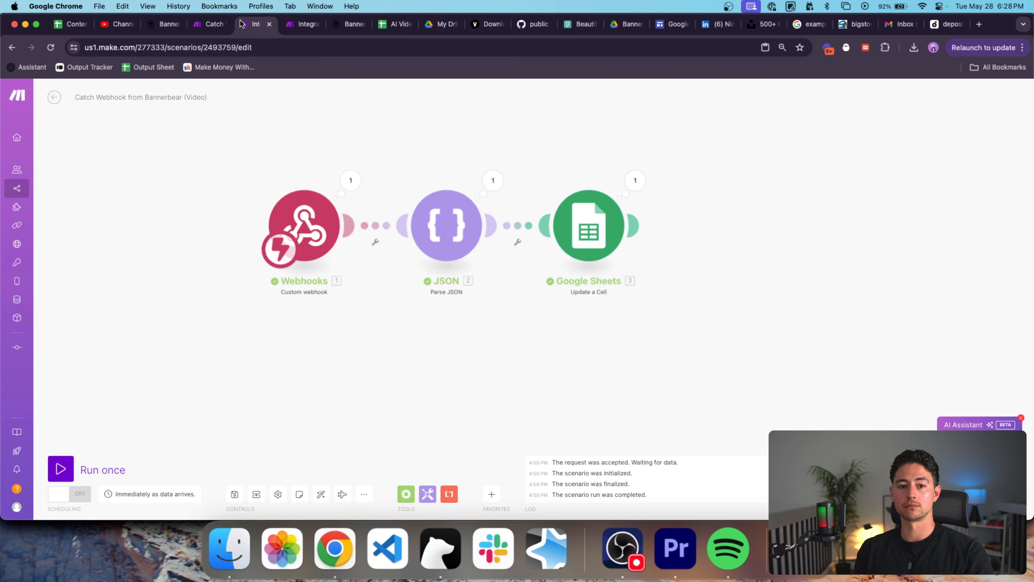
pyautogui.doubleClick(195, 97)
pyautogui.press('BackSpace')
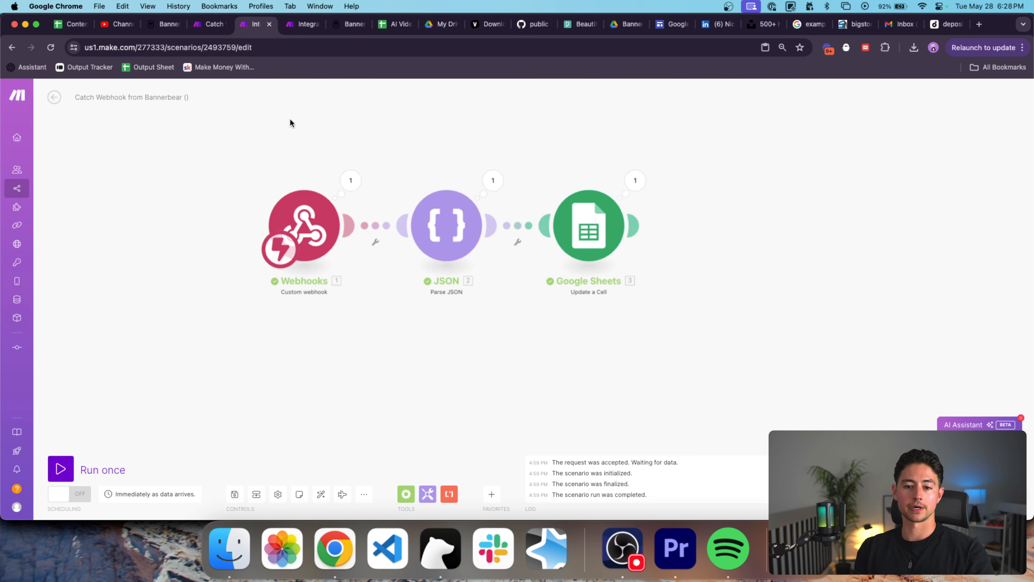
pyautogui.click(306, 217)
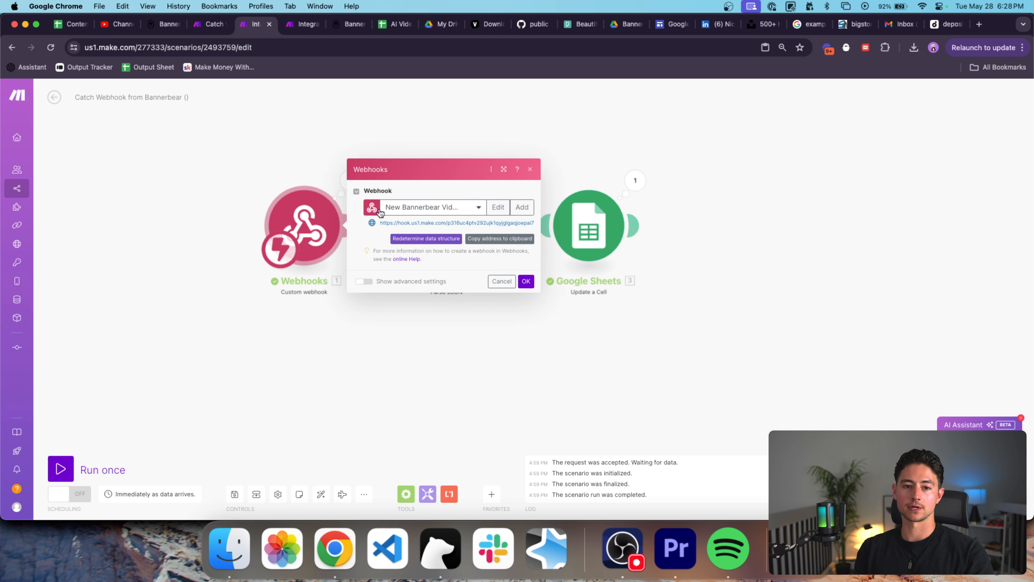
pyautogui.click(472, 237)
pyautogui.click(183, 106)
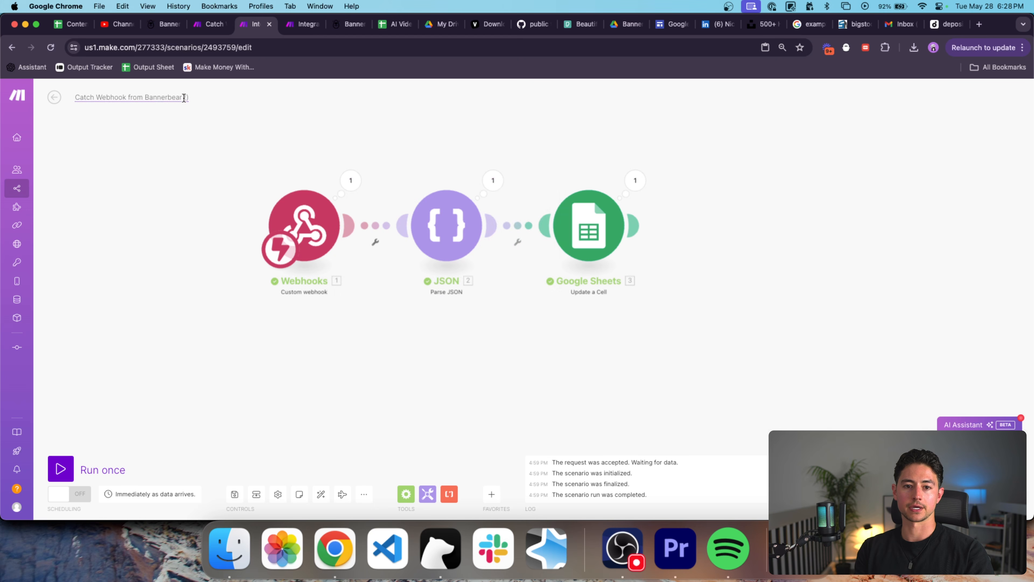
pyautogui.click(188, 97)
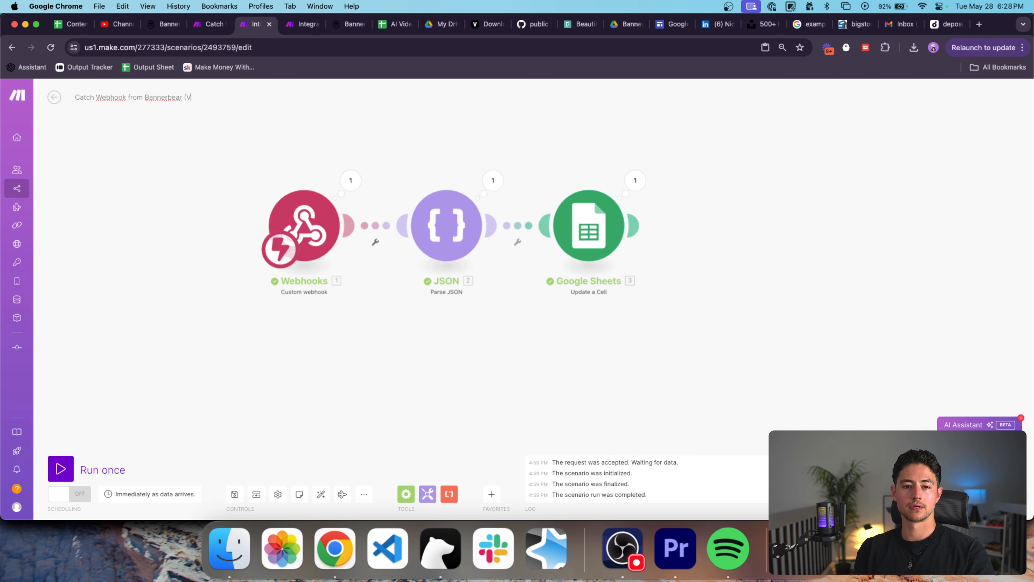
pyautogui.press('Return')
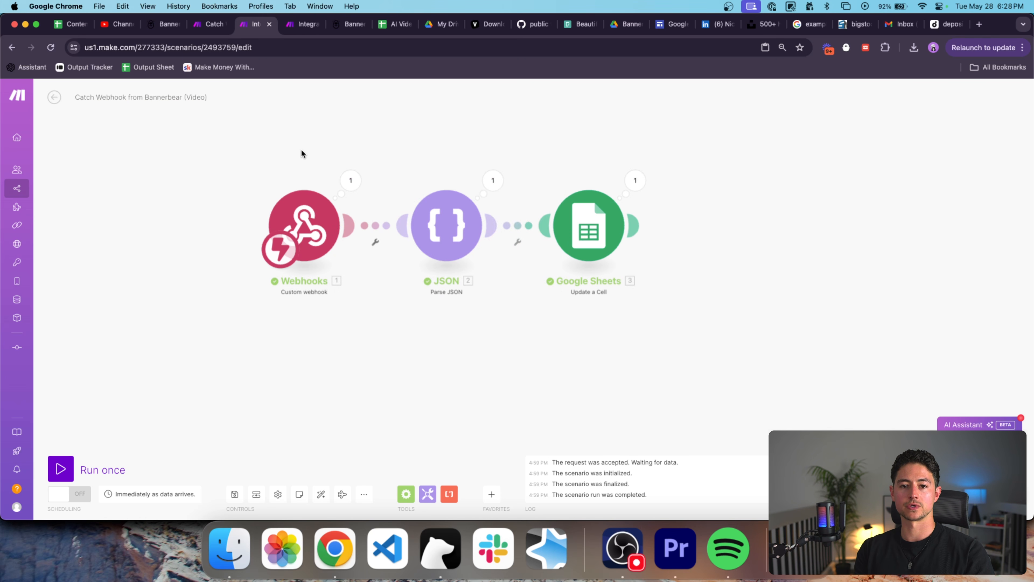
# Reopen the Bannerbear video step in the Sheets-to-Bannerbear scenario.
pyautogui.click(344, 25)
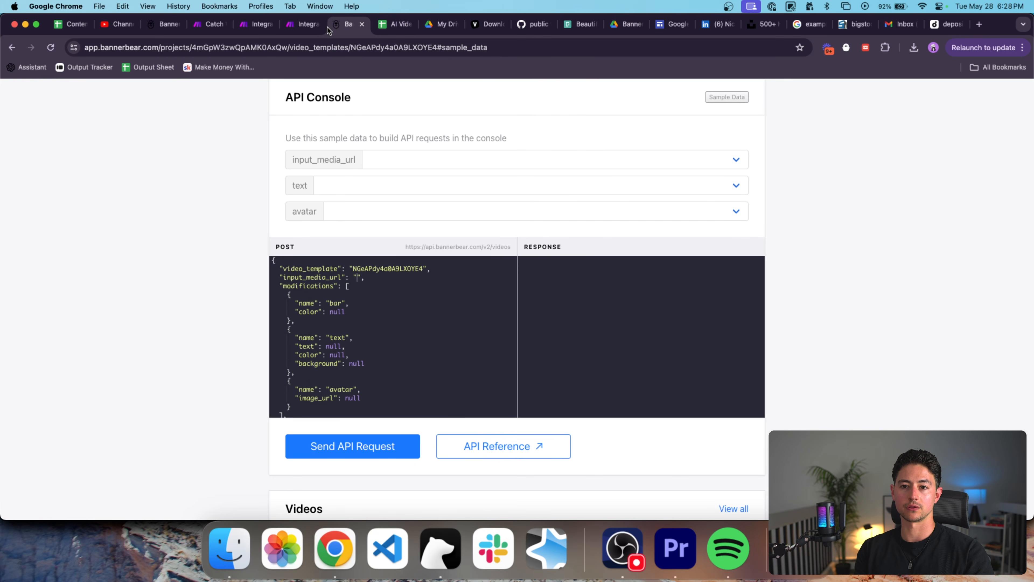
pyautogui.click(301, 24)
pyautogui.click(469, 288)
# Paste the copied webhook address into the Bannerbear step's Webhook URL.
pyautogui.scroll(-8, 543, 332)
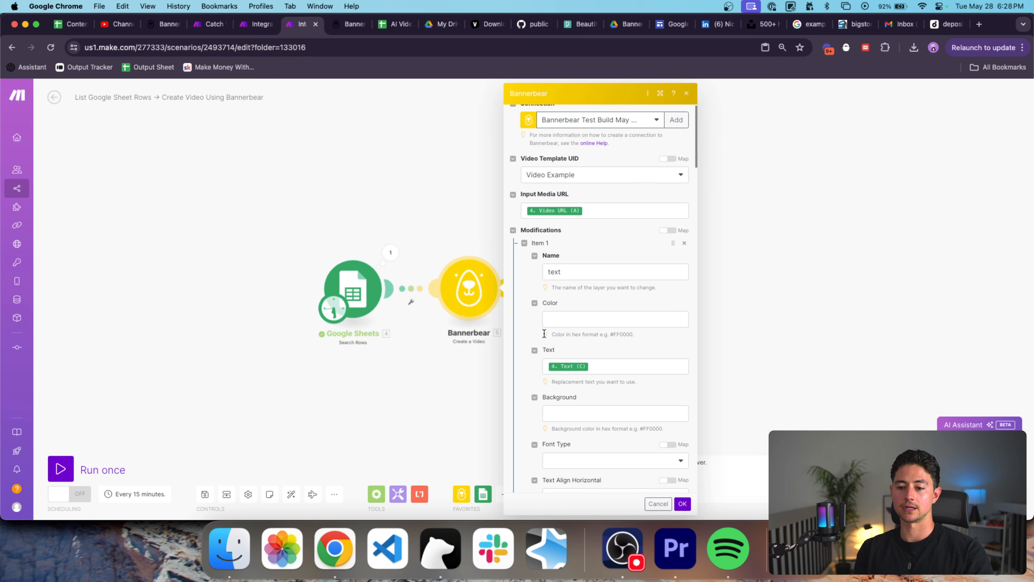
pyautogui.scroll(-15, 543, 332)
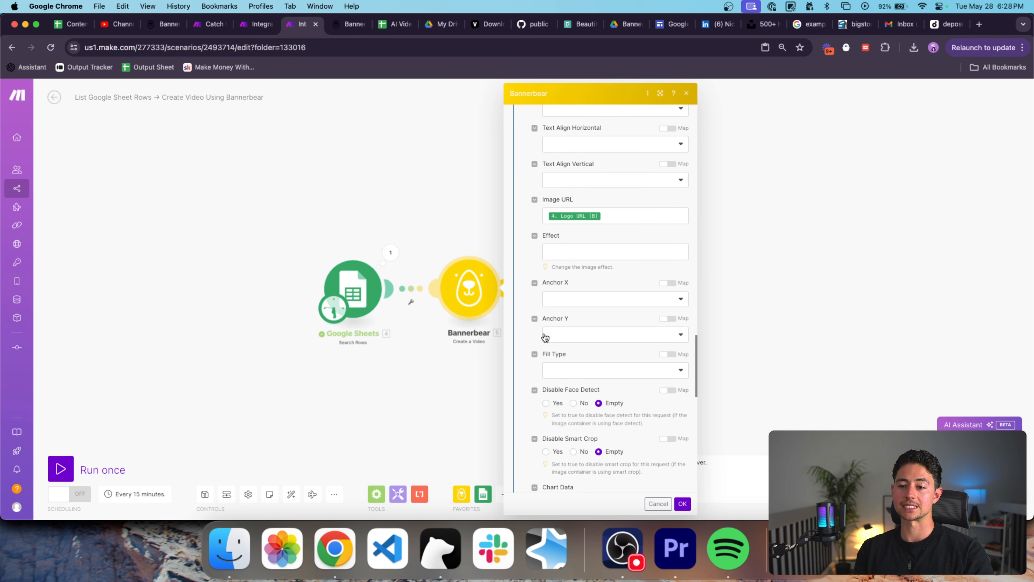
pyautogui.scroll(-8, 545, 336)
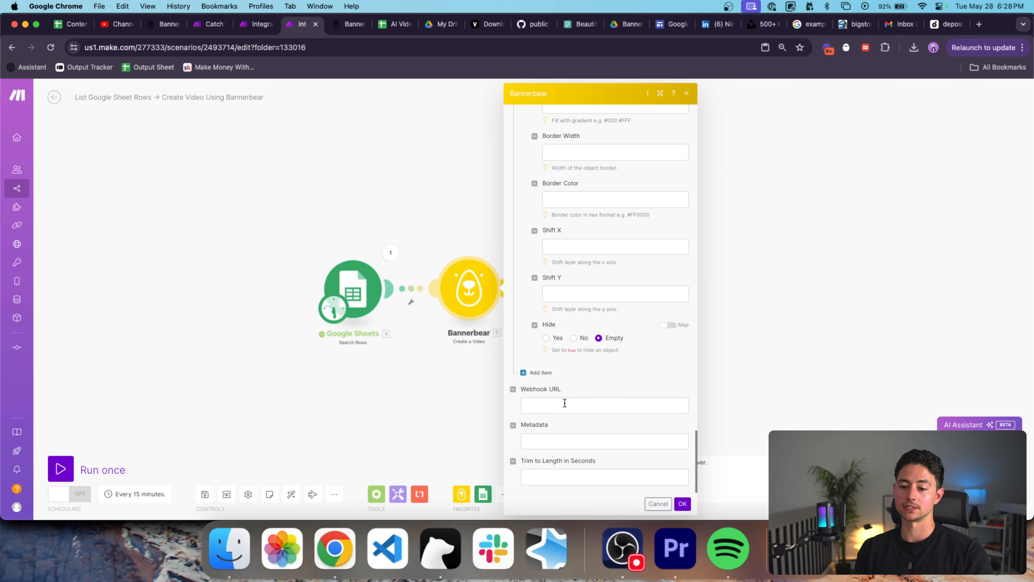
pyautogui.click(565, 402)
pyautogui.moveTo(596, 414); pyautogui.dragTo(495, 400)
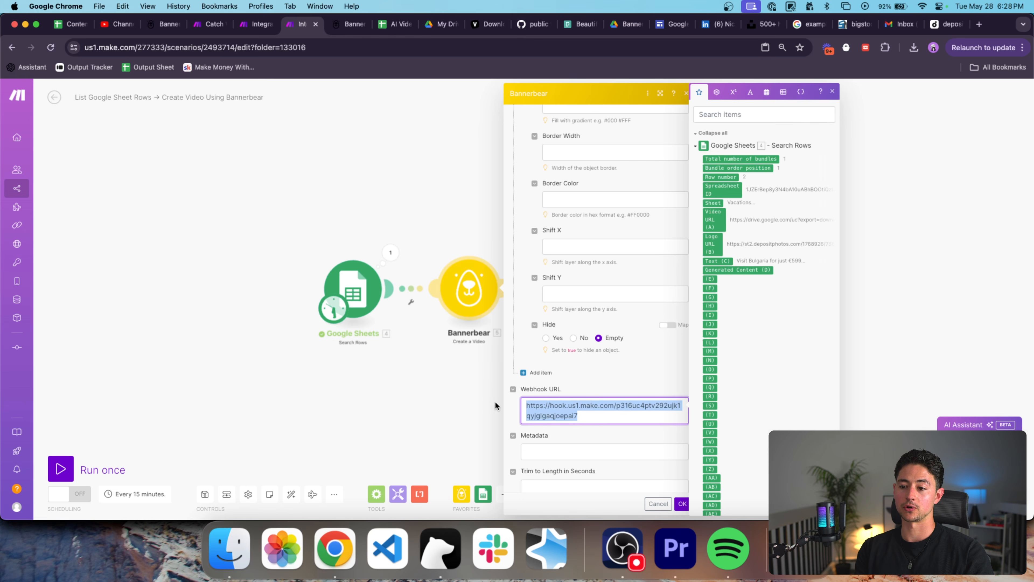
pyautogui.scroll(-1, 573, 426)
# Write Metadata JSON carrying the Spreadsheet ID and row_number values.
pyautogui.click(603, 439)
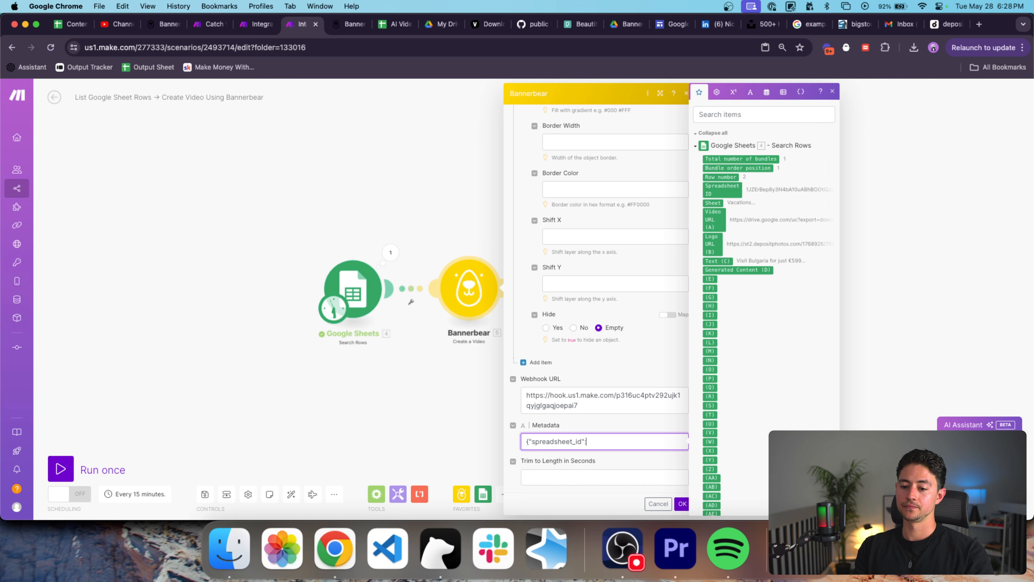
pyautogui.click(743, 194)
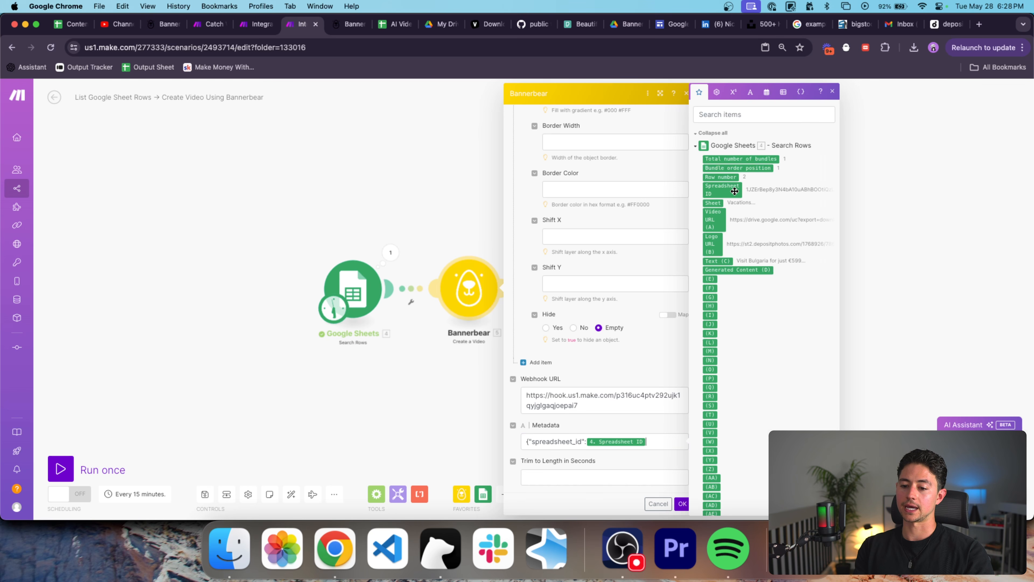
pyautogui.write('"')
pyautogui.press('Right')
pyautogui.write('", "')
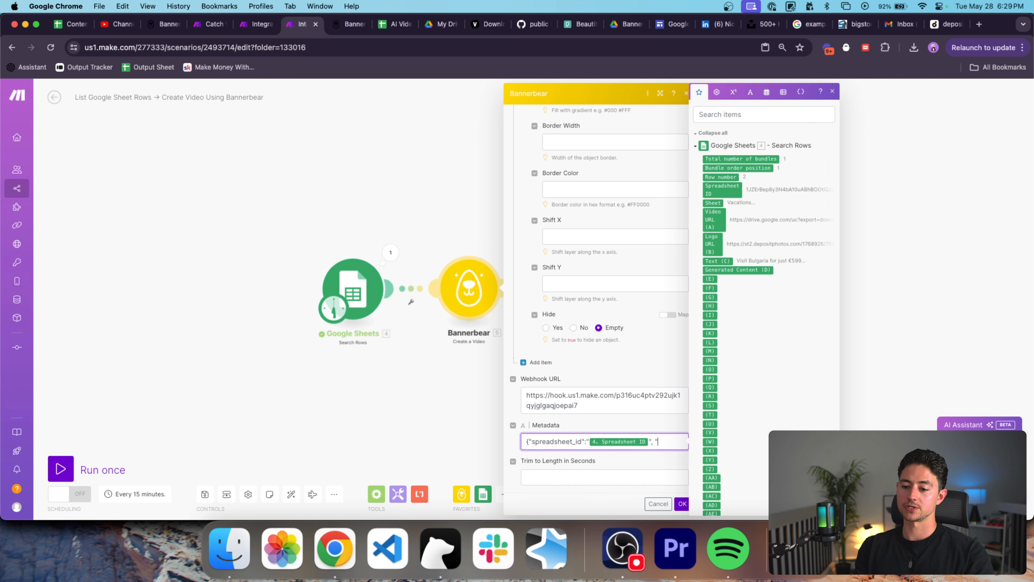
pyautogui.write('row_number":')
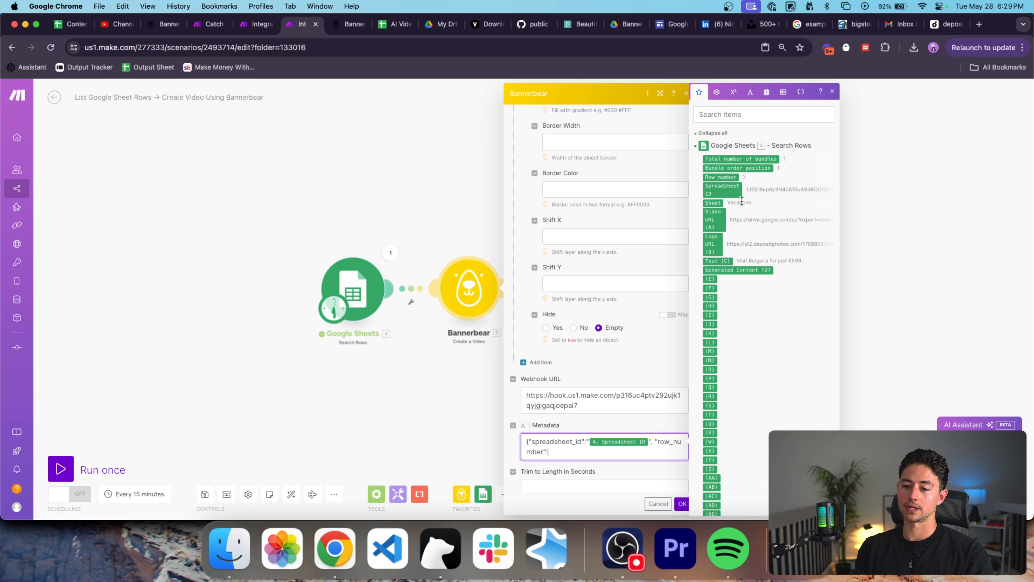
pyautogui.click(732, 182)
pyautogui.write('}')
# Set Trim to Length to 6 seconds and save the Bannerbear step.
pyautogui.scroll(-1, 634, 327)
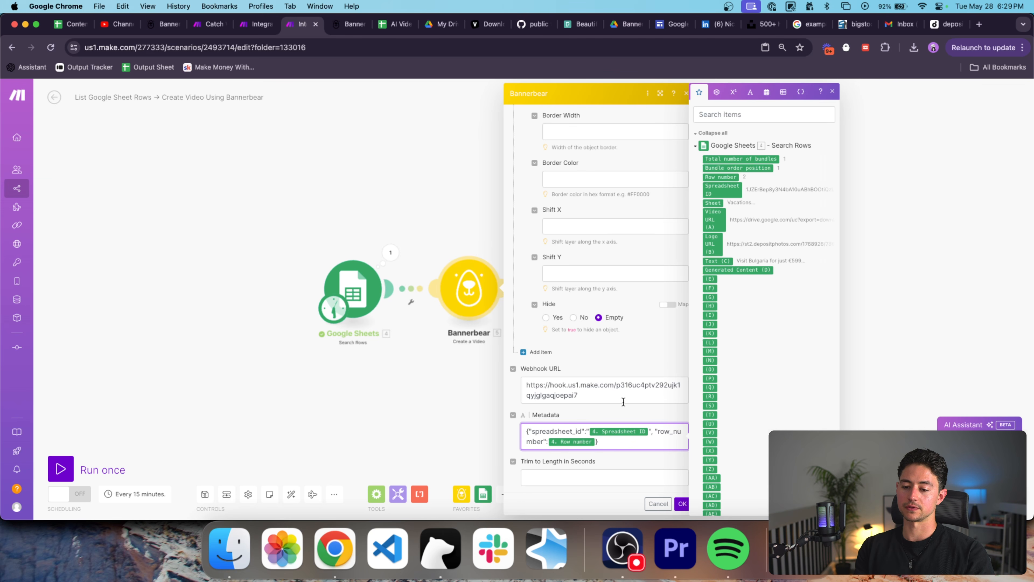
pyautogui.click(528, 471)
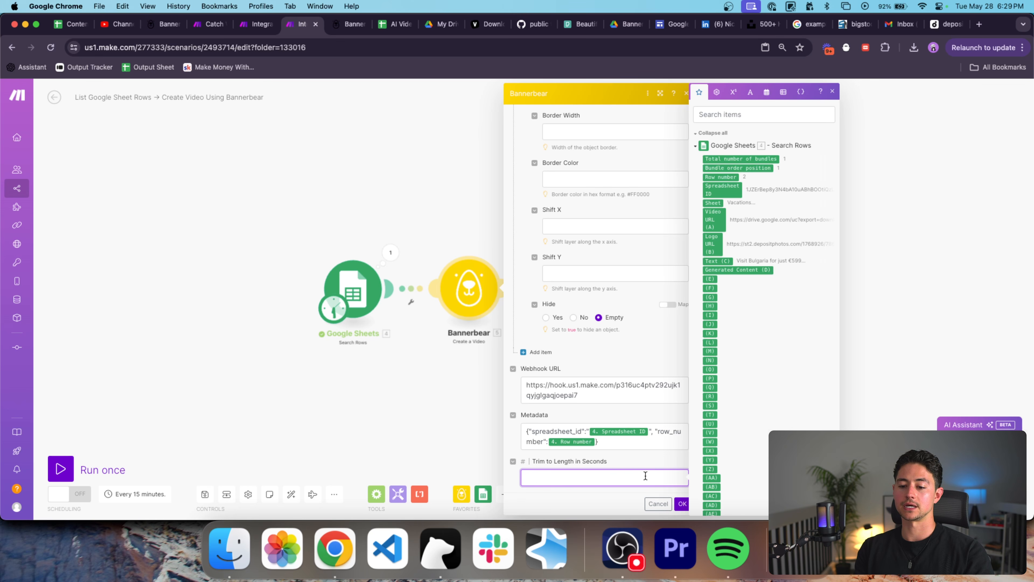
pyautogui.click(647, 464)
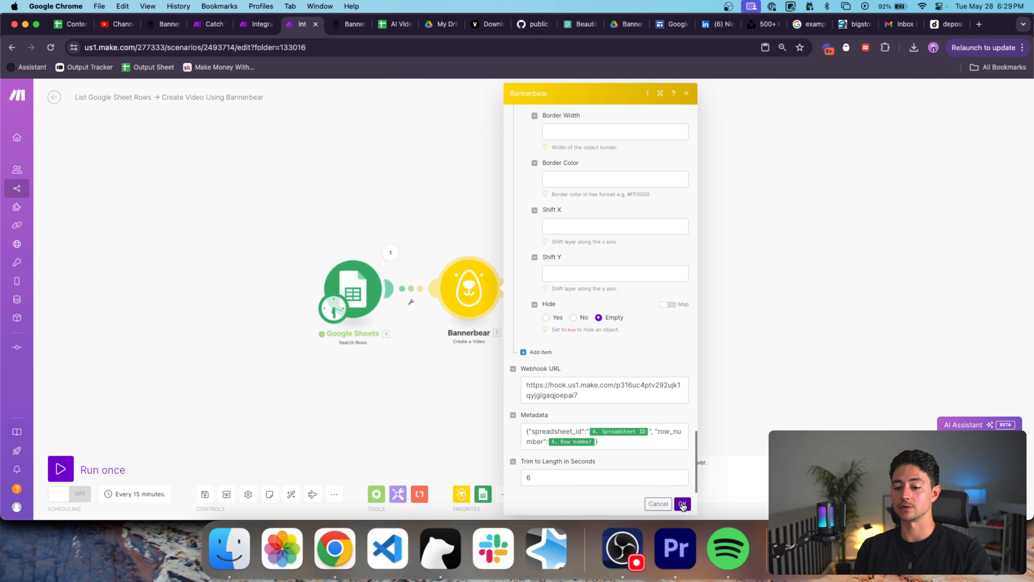
pyautogui.scroll(10, 644, 388)
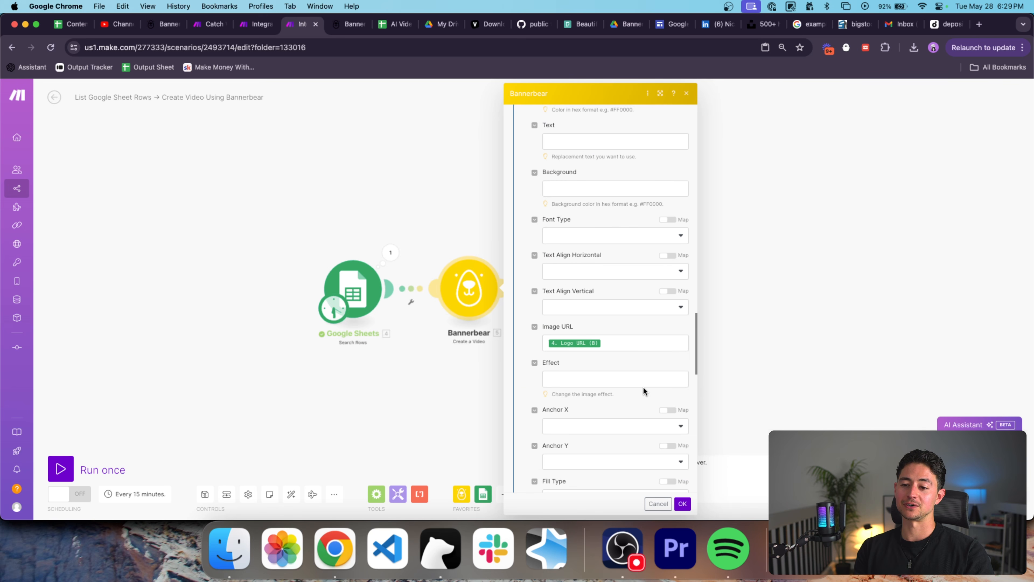
pyautogui.scroll(15, 643, 389)
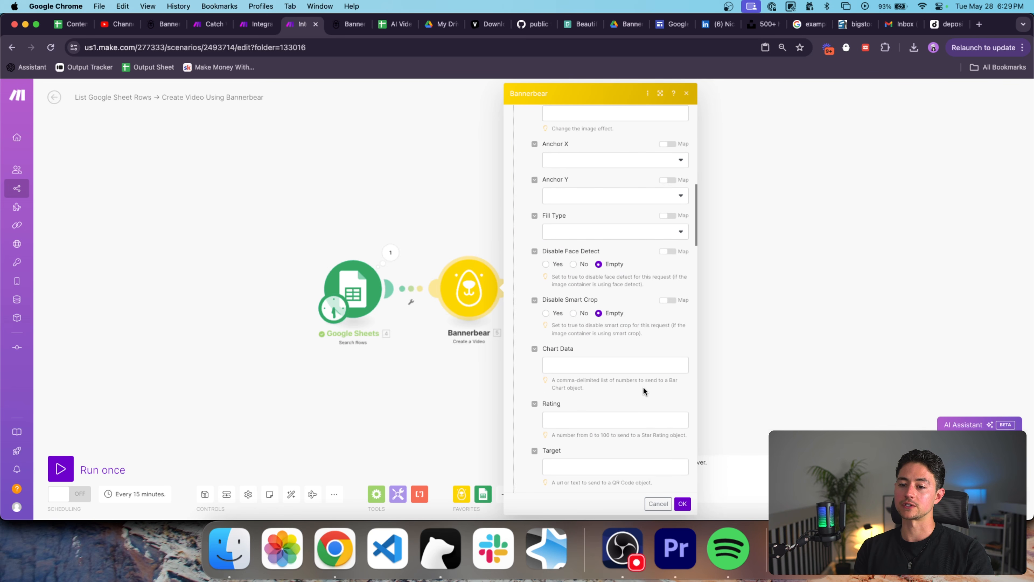
pyautogui.scroll(5, 644, 391)
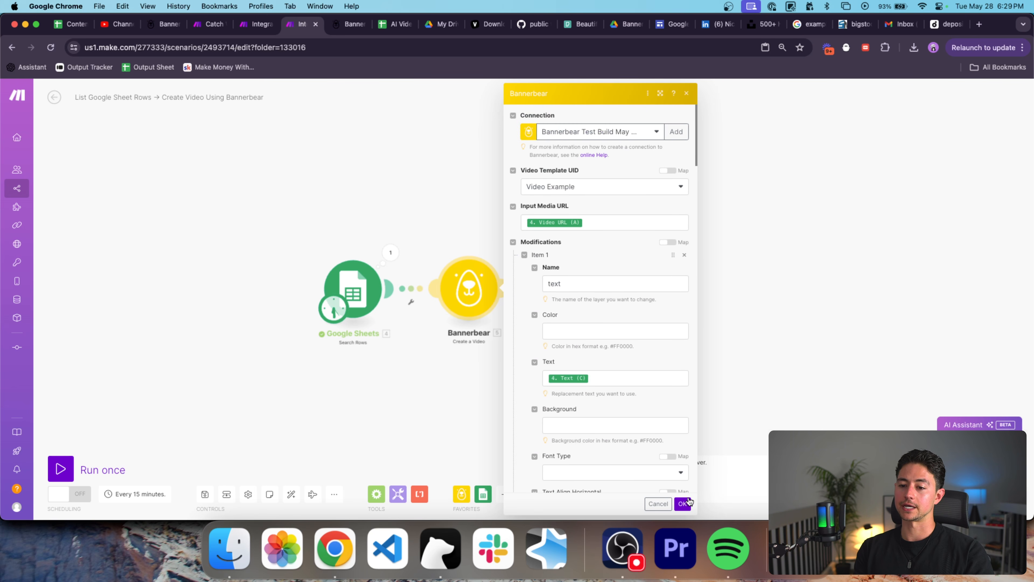
pyautogui.click(682, 503)
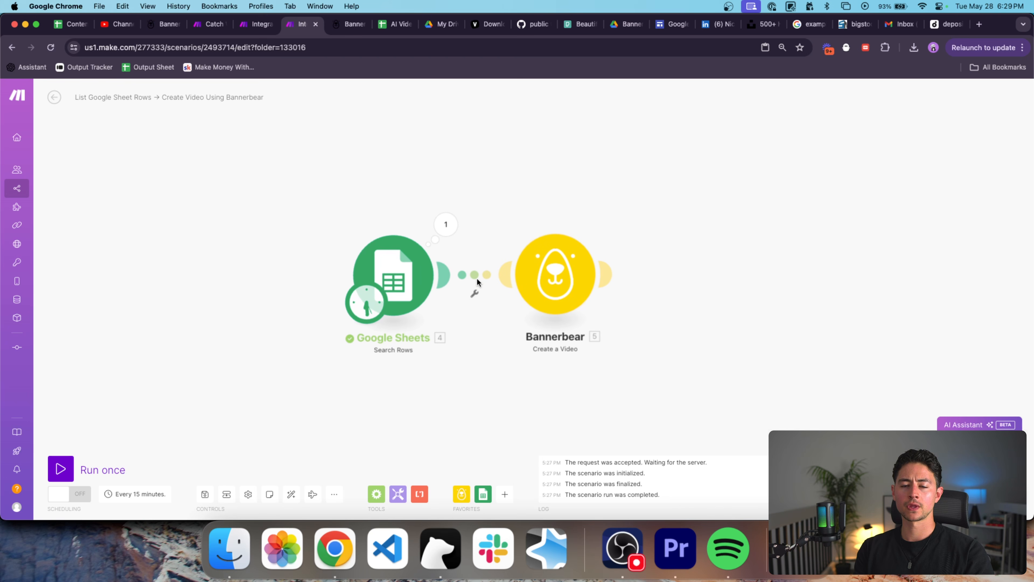
# Review the webhook scenario's Webhooks and JSON parsing steps and the last received data.
pyautogui.click(260, 26)
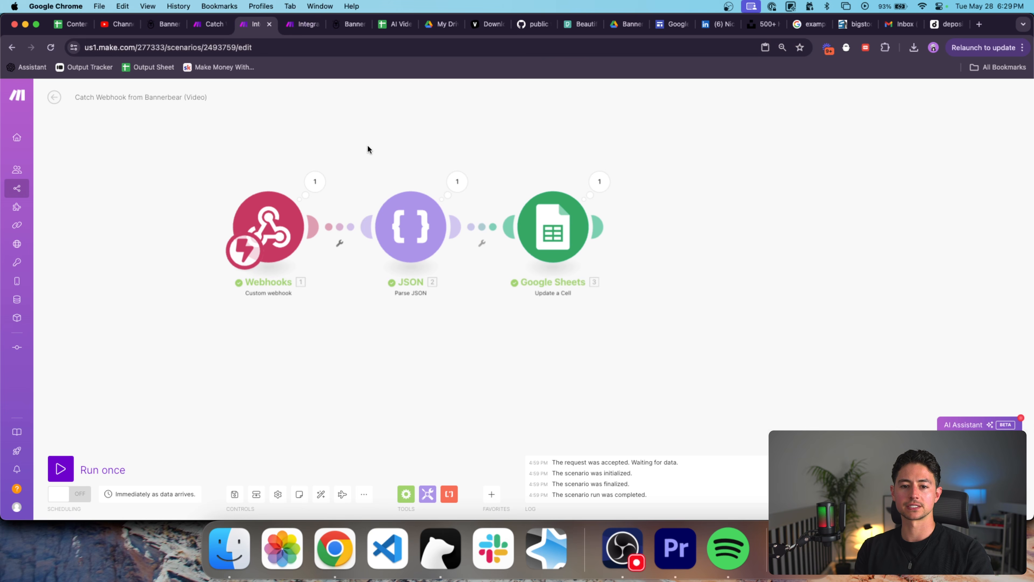
pyautogui.click(259, 231)
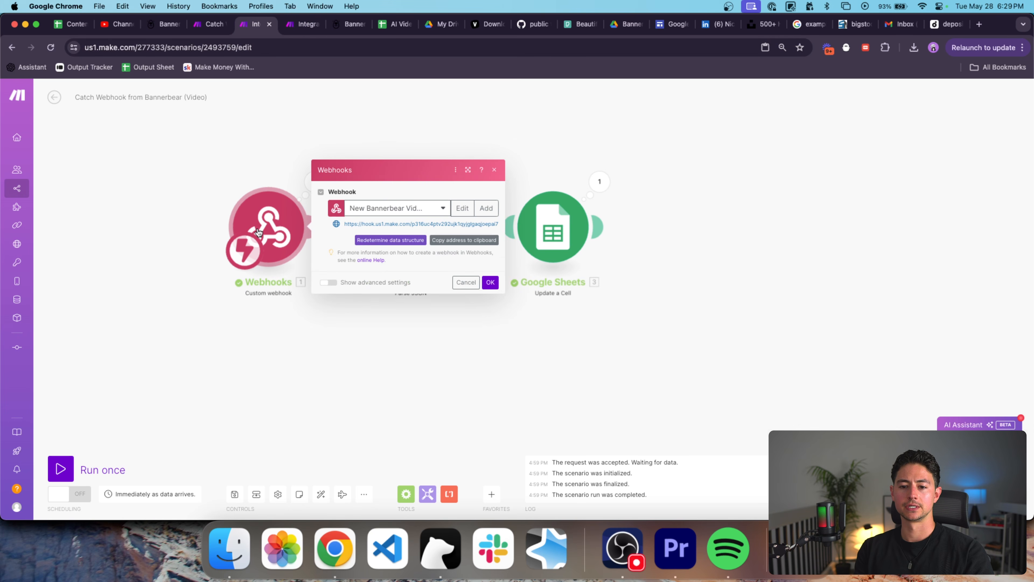
pyautogui.click(262, 149)
pyautogui.click(410, 225)
pyautogui.click(543, 259)
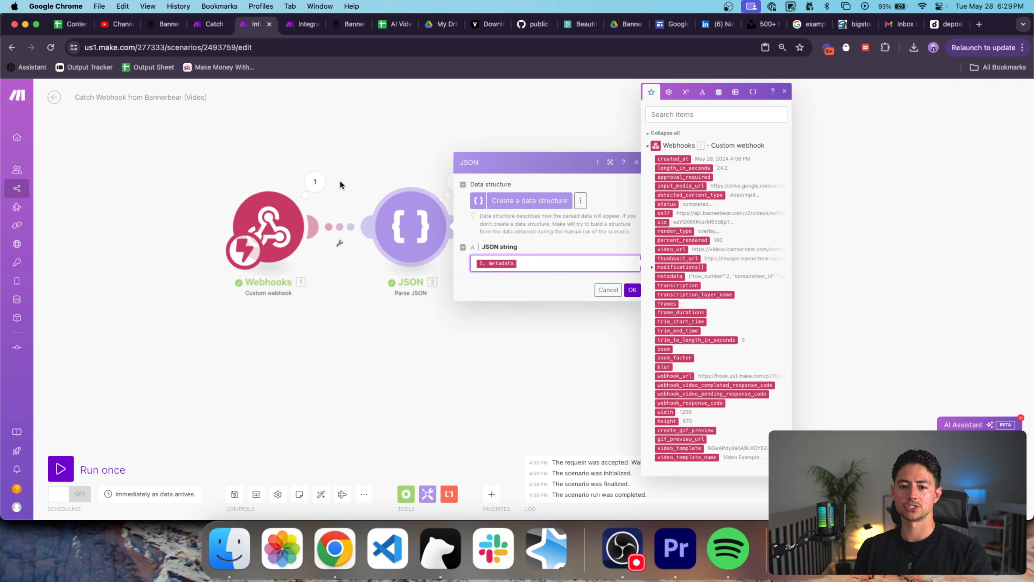
pyautogui.click(315, 181)
pyautogui.click(558, 304)
# Clear the old sheet name 'Vacation Video' in the Update a Cell step.
pyautogui.click(561, 241)
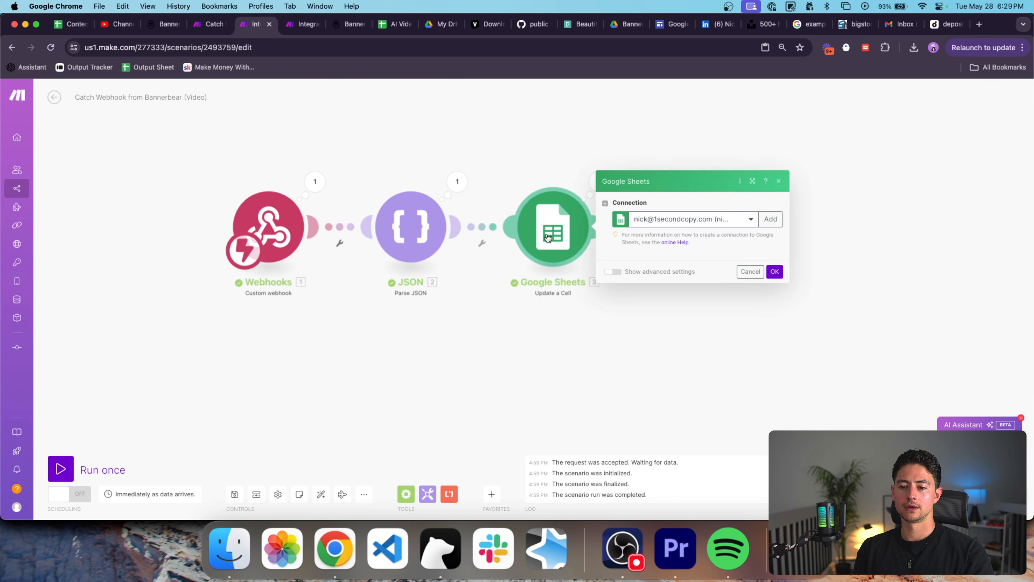
pyautogui.click(692, 259)
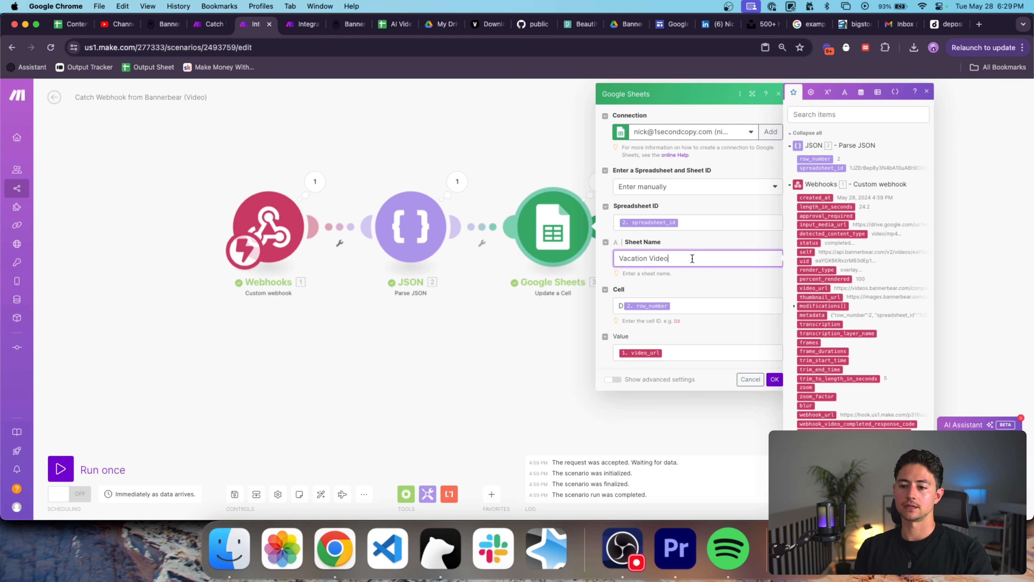
pyautogui.moveTo(669, 258); pyautogui.dragTo(619, 258)
pyautogui.press('BackSpace')
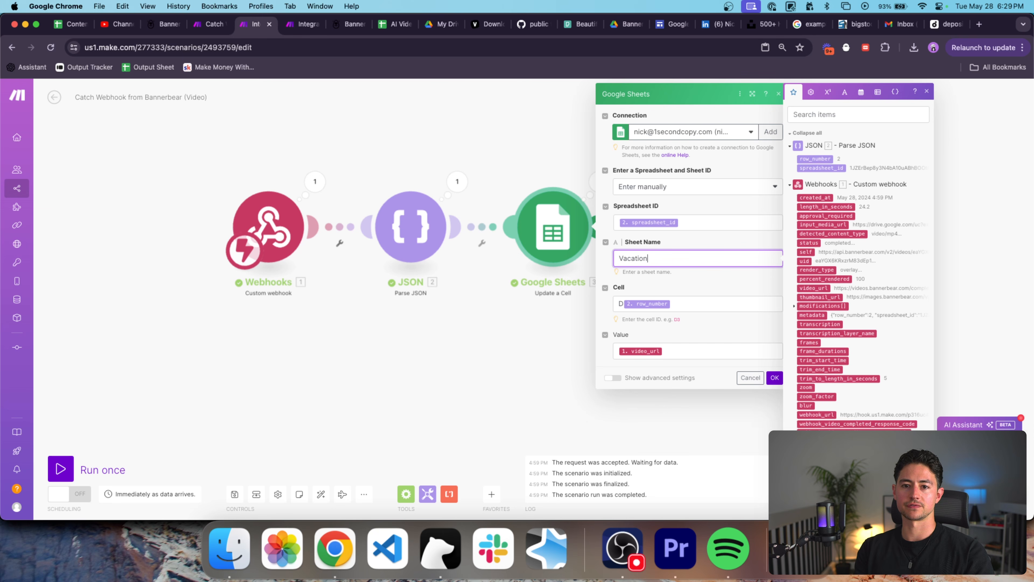
# Check the spreadsheet's Generated Content column D, cell D2.
pyautogui.moveTo(394, 30); pyautogui.dragTo(292, 28)
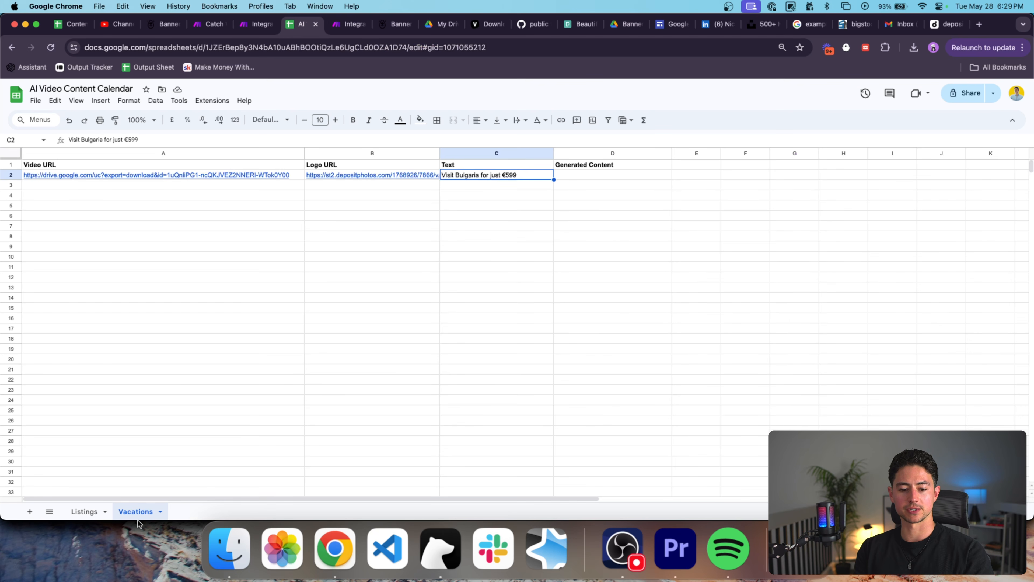
pyautogui.hotkey('ctrl', 'shift', 'Tab')
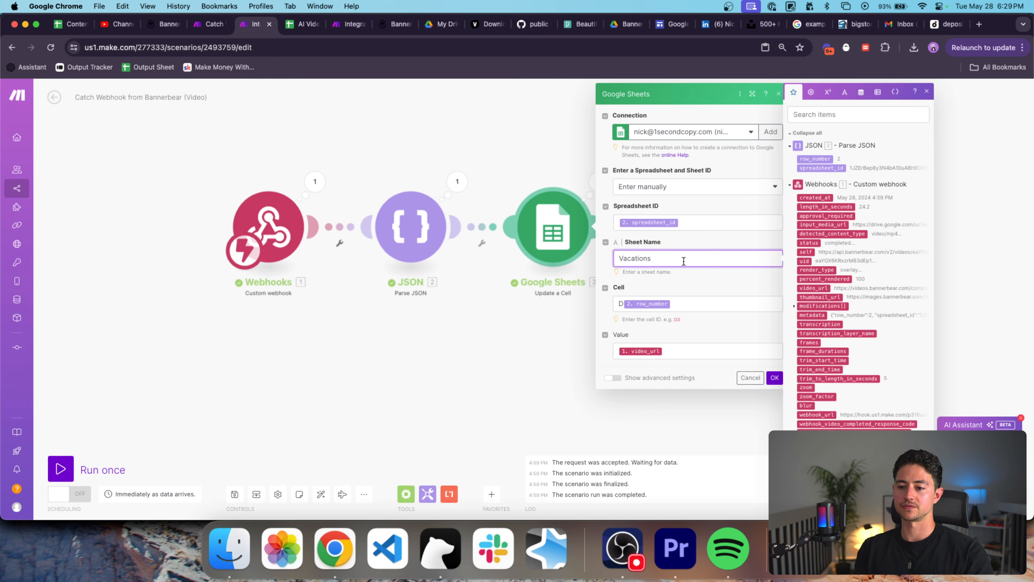
pyautogui.hotkey('ctrl', 'Tab')
pyautogui.click(580, 166)
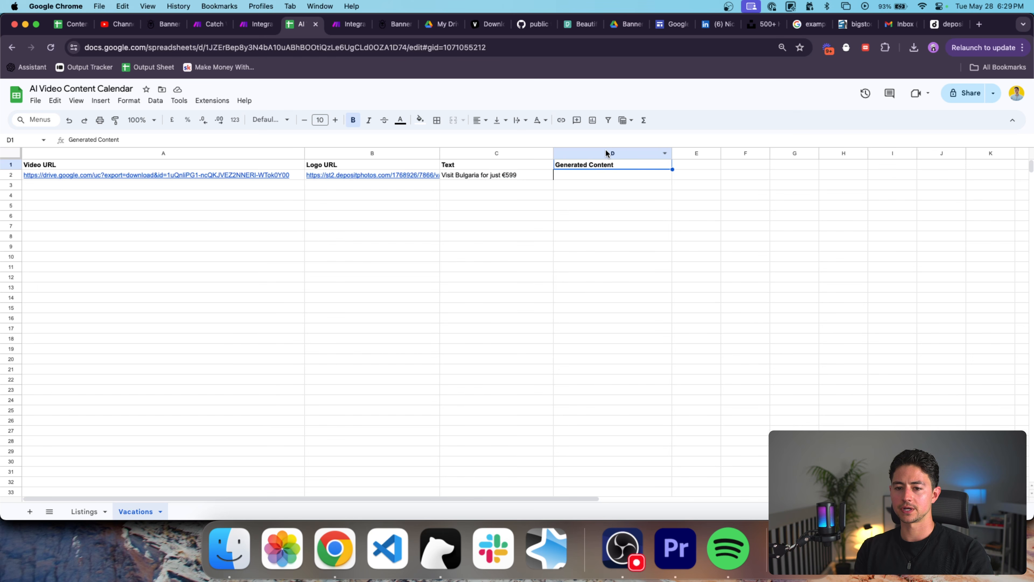
pyautogui.click(597, 175)
pyautogui.keyDown('shift'); pyautogui.click(133, 178); pyautogui.keyUp('shift')
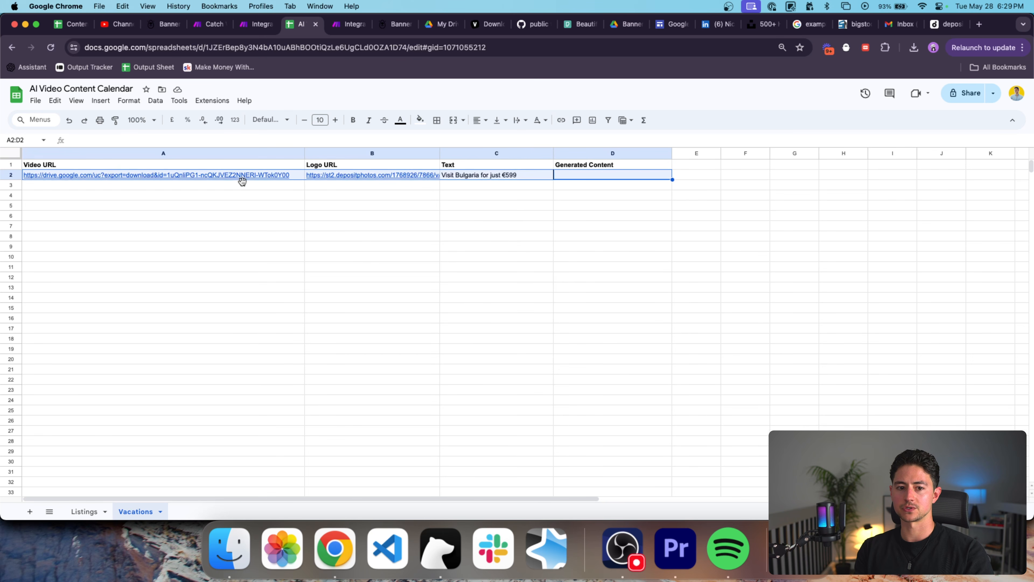
pyautogui.click(599, 174)
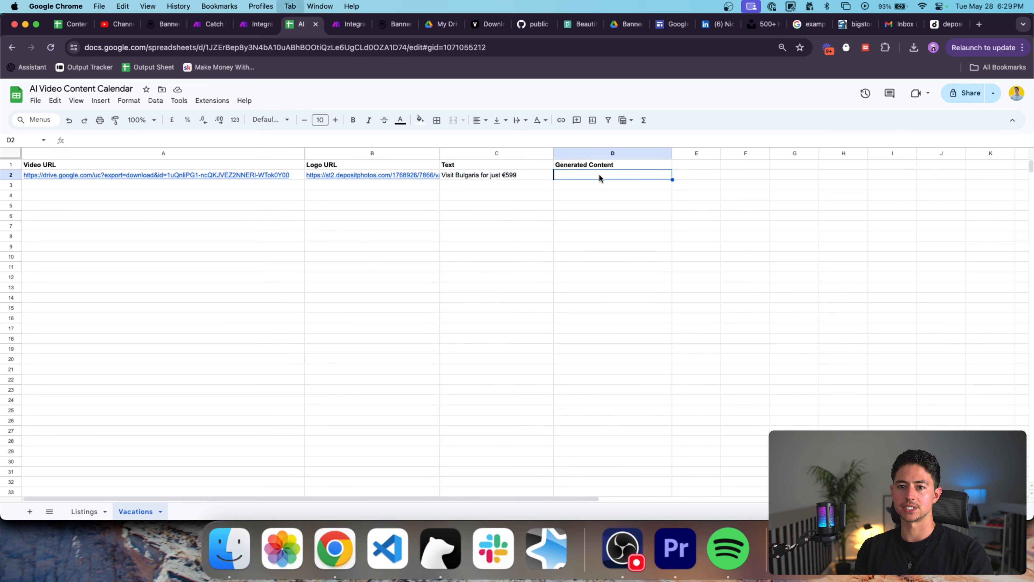
# Write video_url into cell D{{row_number}} and save the Update a Cell settings.
pyautogui.hotkey('ctrl', 'shift', 'Tab')
pyautogui.hotkey('ctrl', 'Tab')
pyautogui.hotkey('ctrl', 'shift', 'Tab')
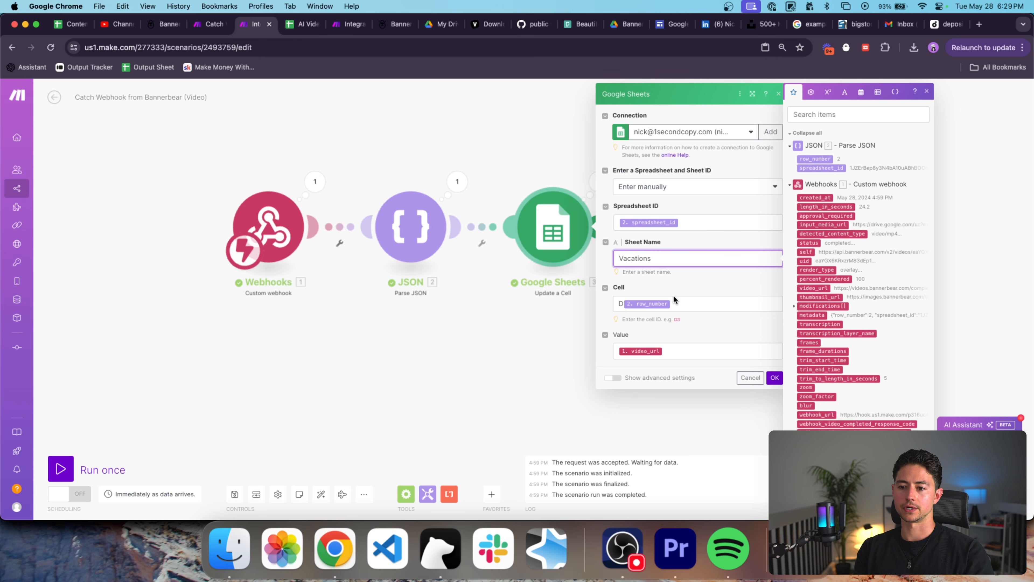
pyautogui.click(680, 350)
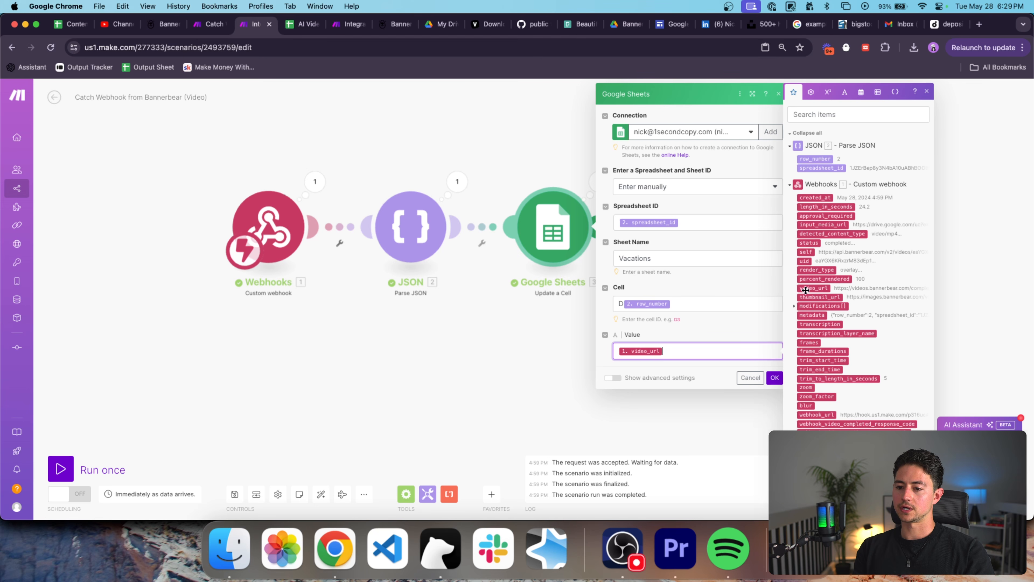
pyautogui.click(775, 377)
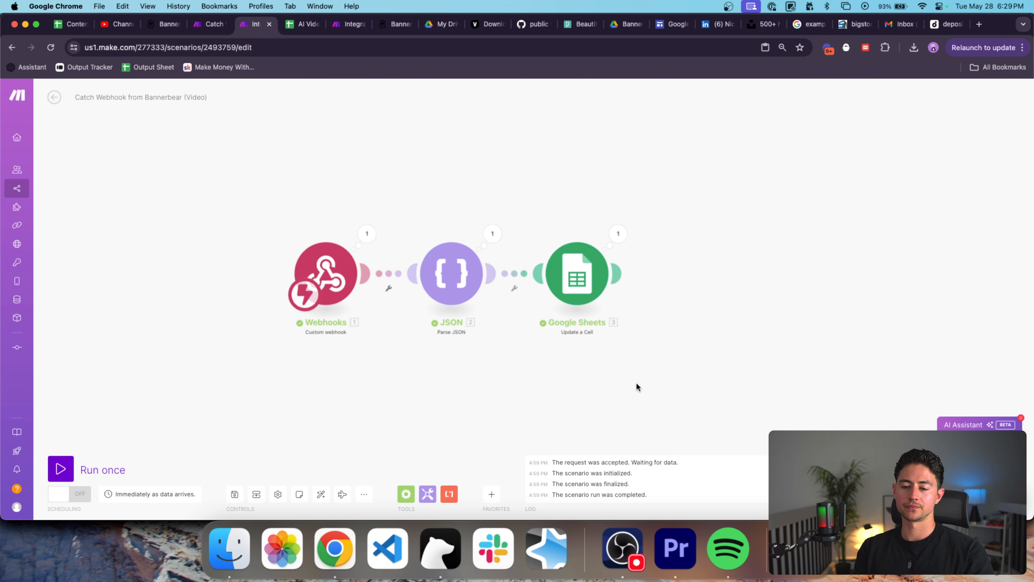
# Start the webhook scenario listening, then run the video-creation scenario once.
pyautogui.click(79, 472)
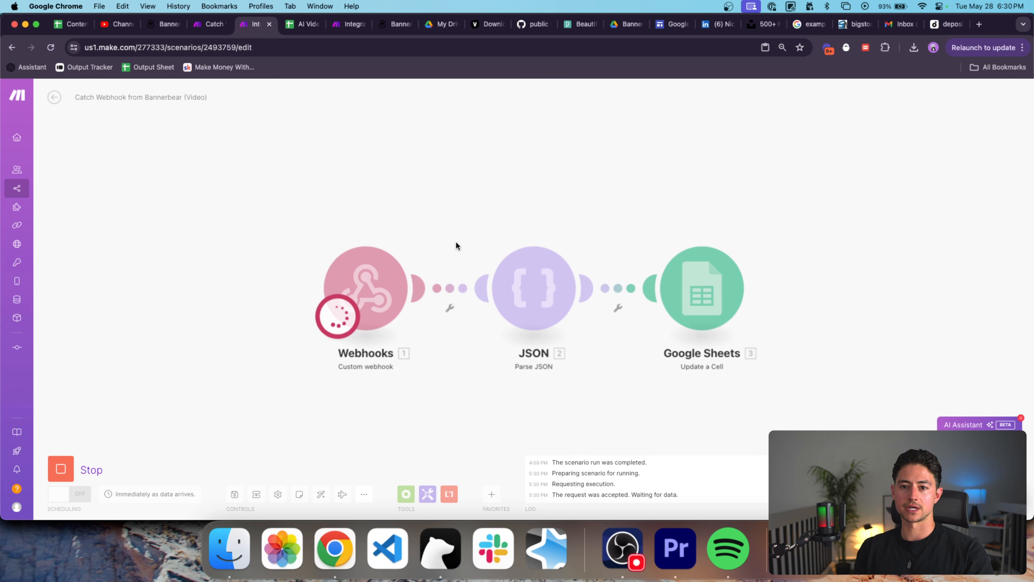
pyautogui.click(332, 25)
pyautogui.moveTo(331, 30); pyautogui.dragTo(300, 30)
pyautogui.moveTo(418, 149); pyautogui.dragTo(339, 151)
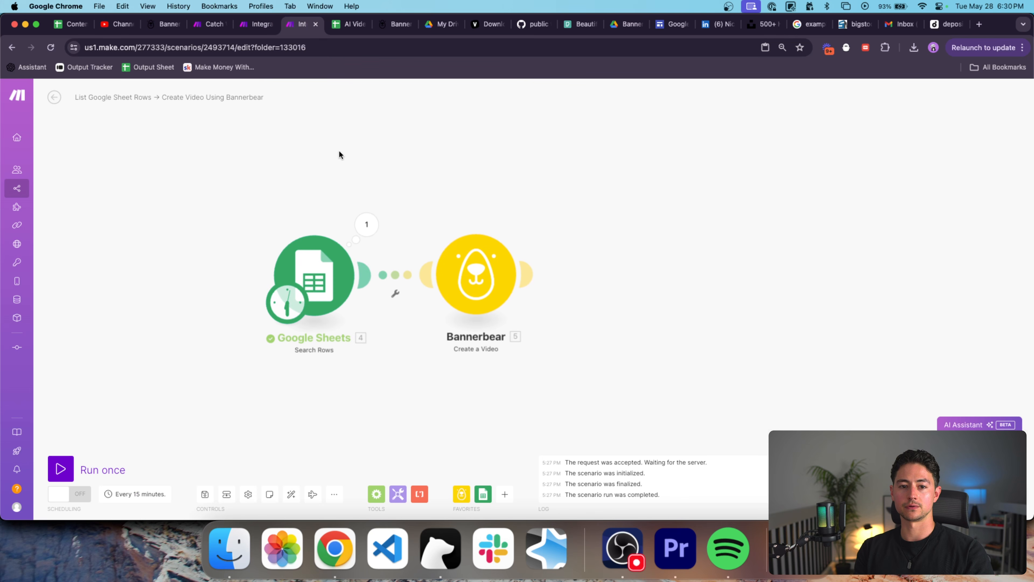
pyautogui.click(60, 468)
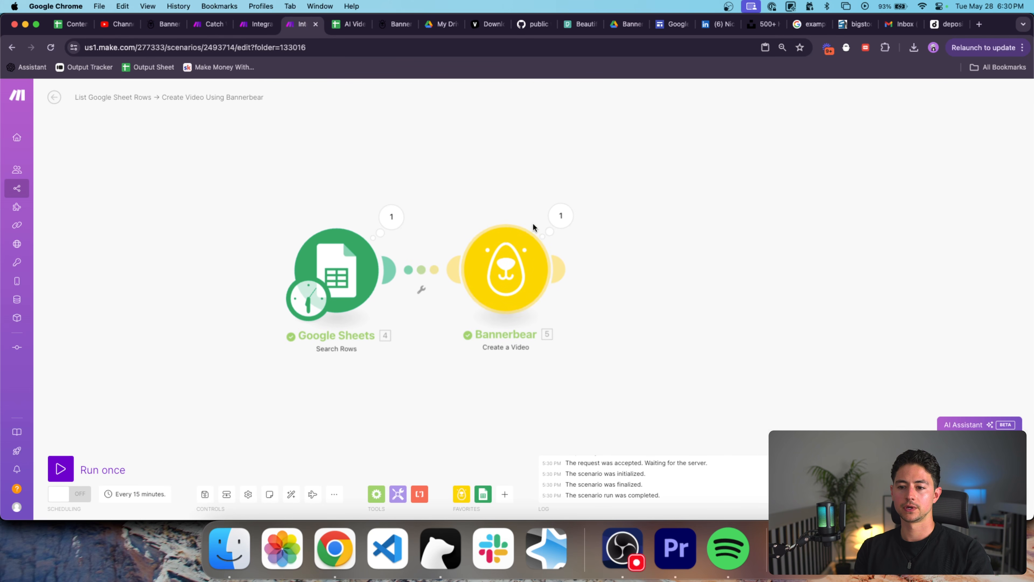
# Check the Bannerbear rendering status, then watch the webhook scenario process each bundle.
pyautogui.click(561, 214)
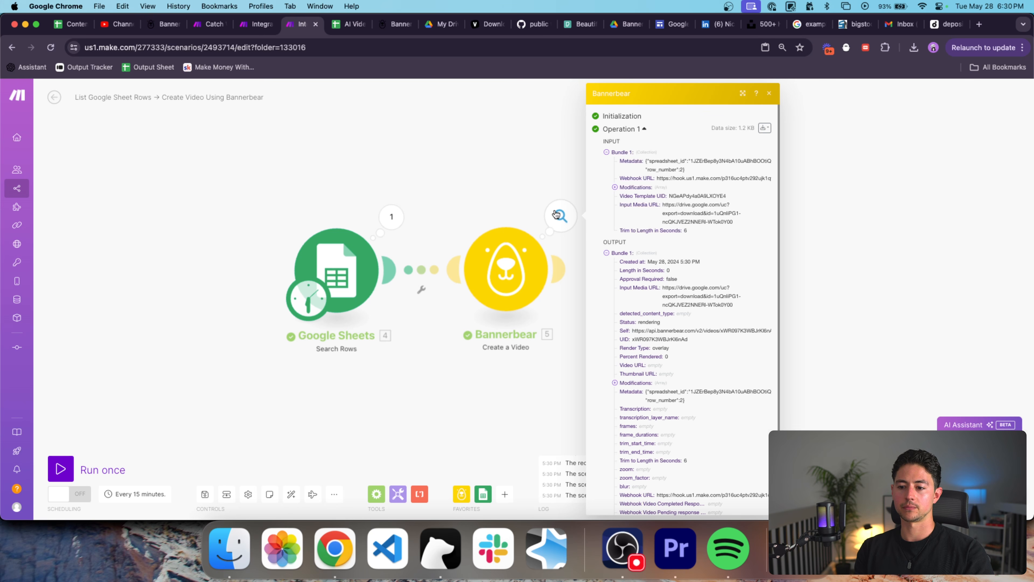
pyautogui.scroll(-2, 660, 244)
pyautogui.doubleClick(649, 285)
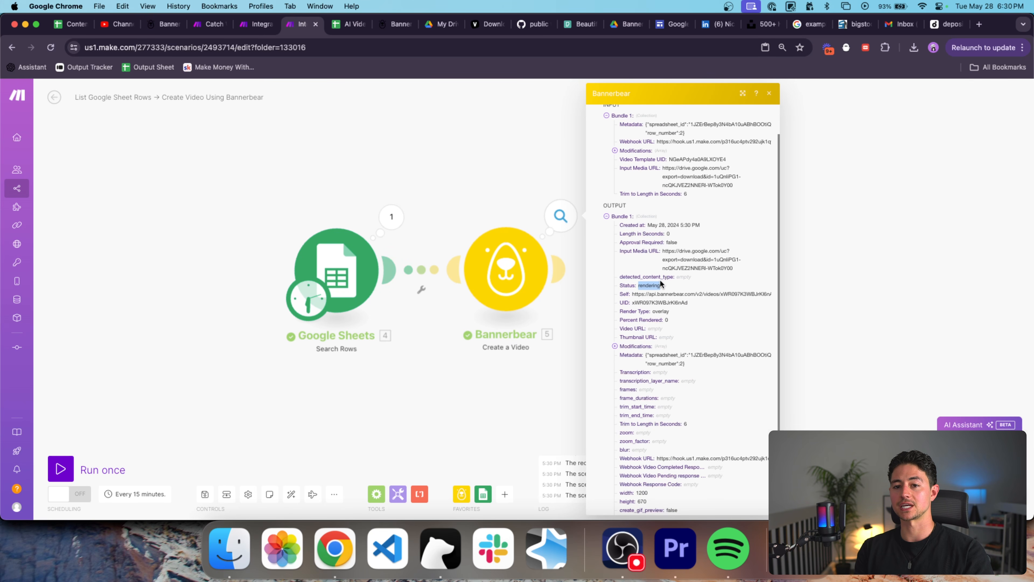
pyautogui.click(254, 24)
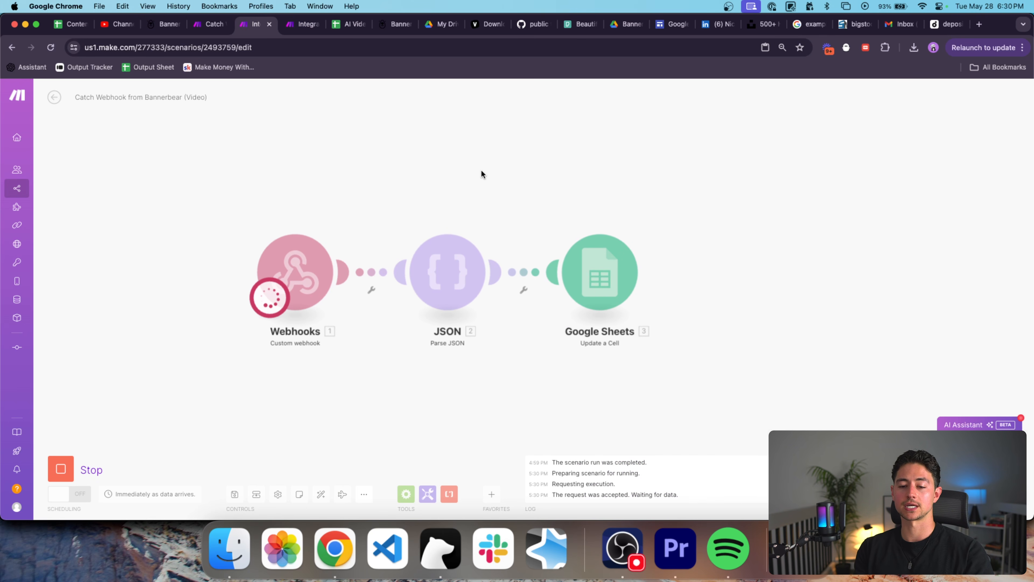
pyautogui.moveTo(480, 174); pyautogui.dragTo(424, 184)
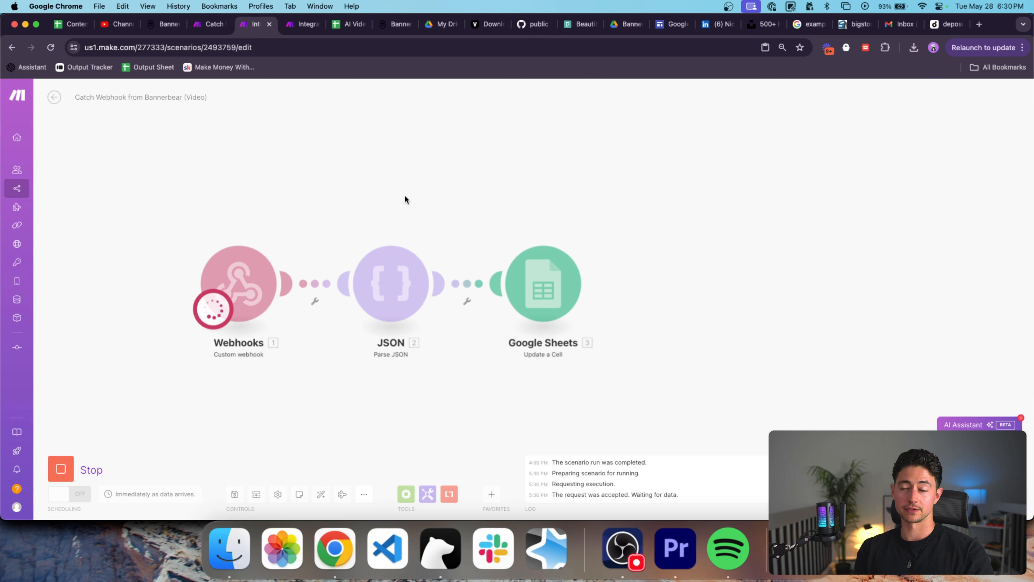
pyautogui.moveTo(405, 196); pyautogui.dragTo(386, 197)
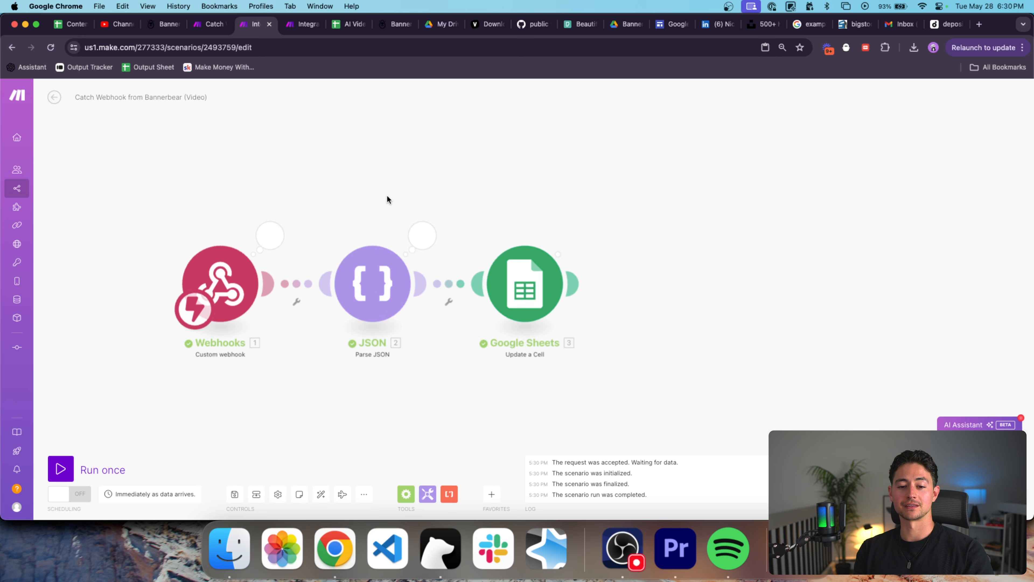
pyautogui.moveTo(388, 195); pyautogui.dragTo(392, 195)
pyautogui.moveTo(477, 195); pyautogui.dragTo(435, 194)
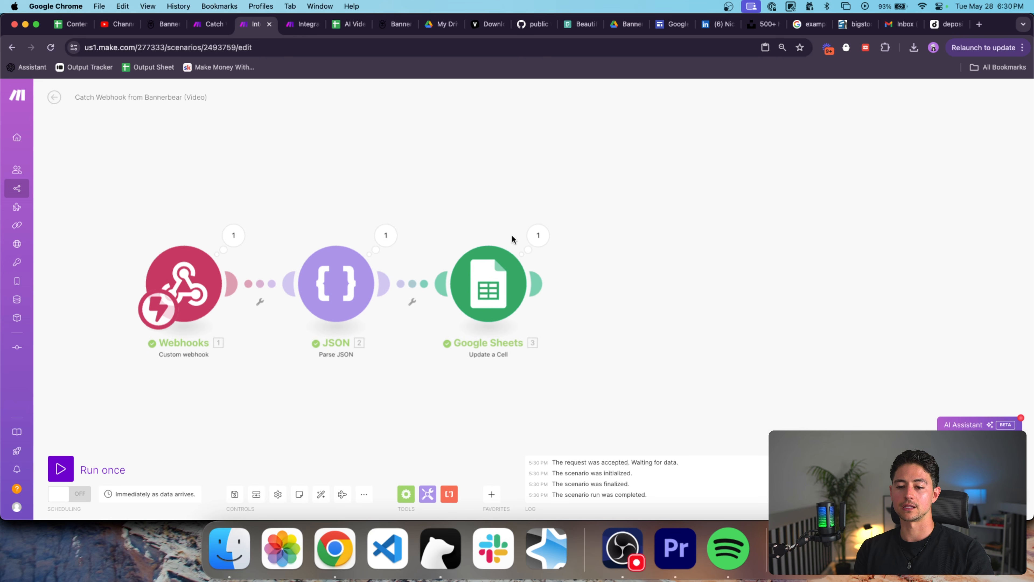
pyautogui.click(349, 25)
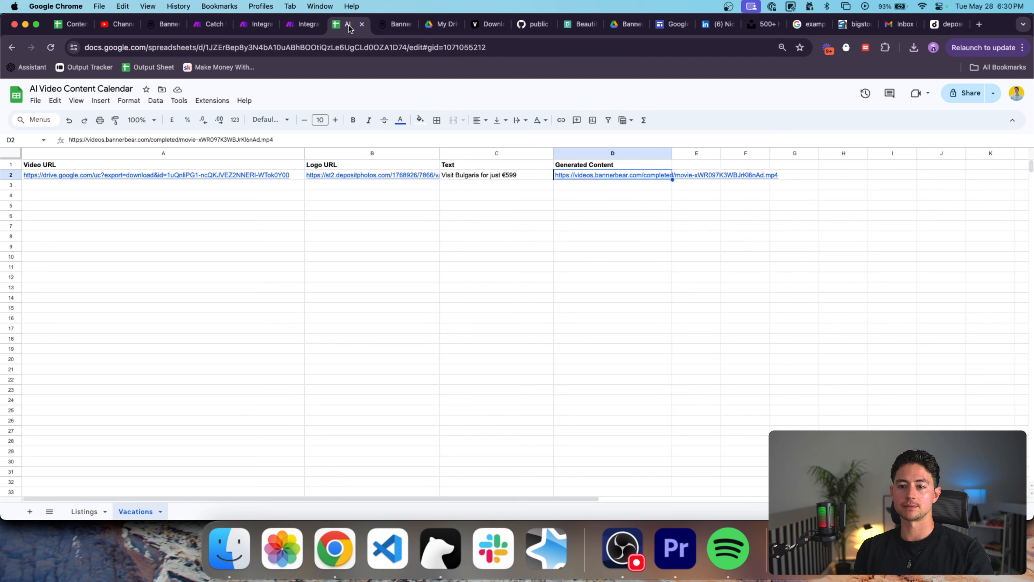
pyautogui.moveTo(591, 176)
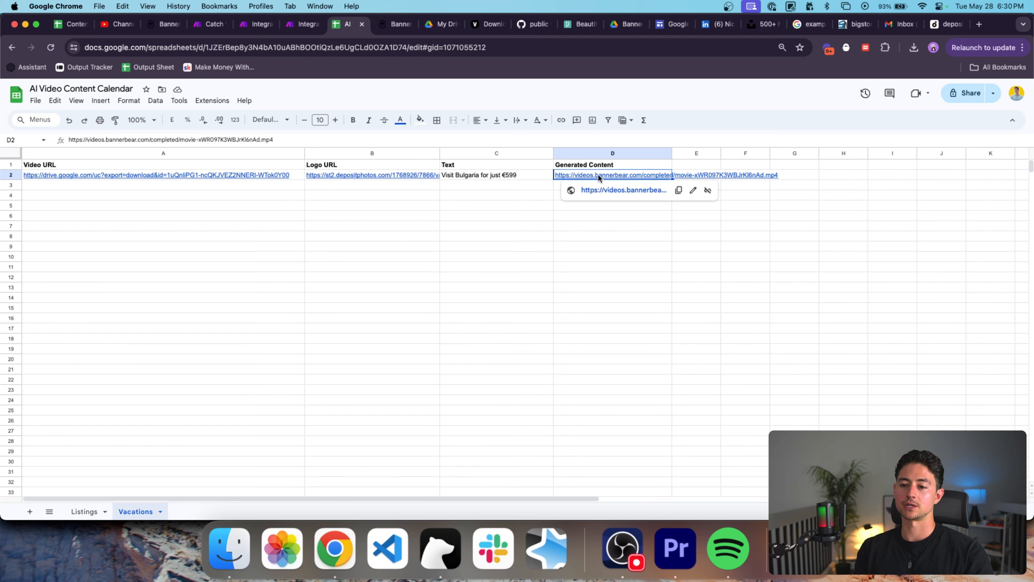
pyautogui.press('XF86AudioRaiseVolume')
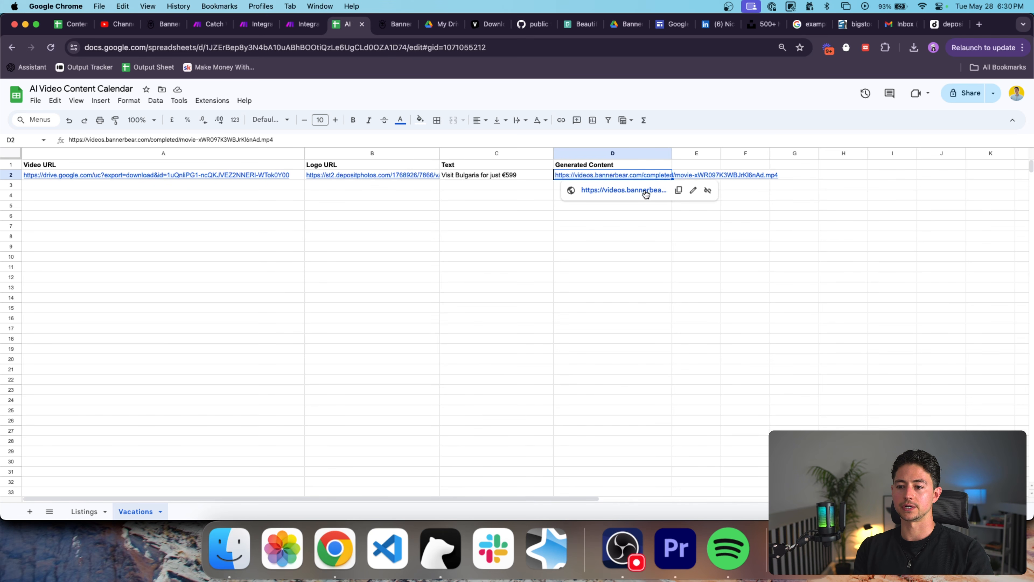
pyautogui.click(644, 190)
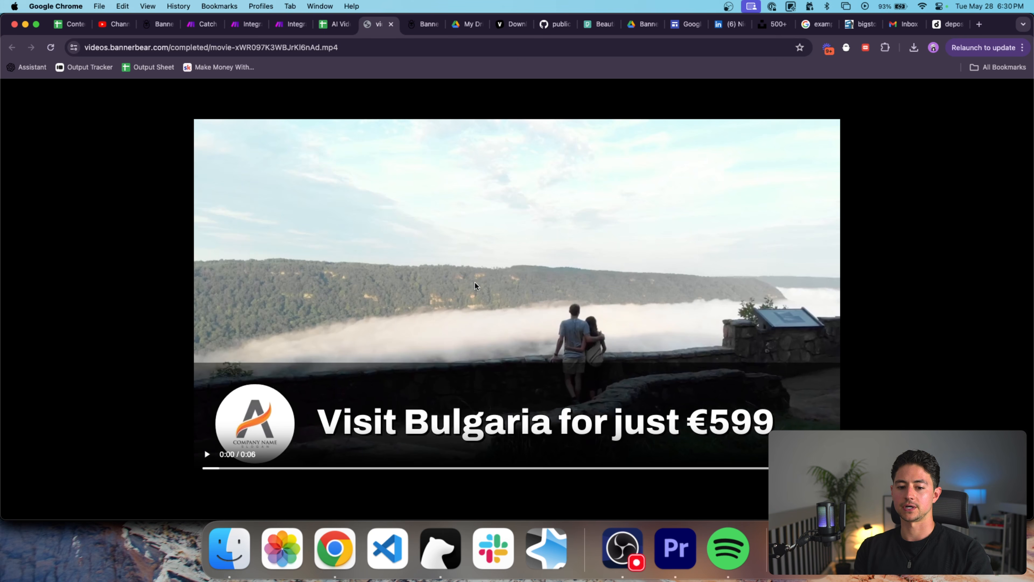
pyautogui.click(641, 313)
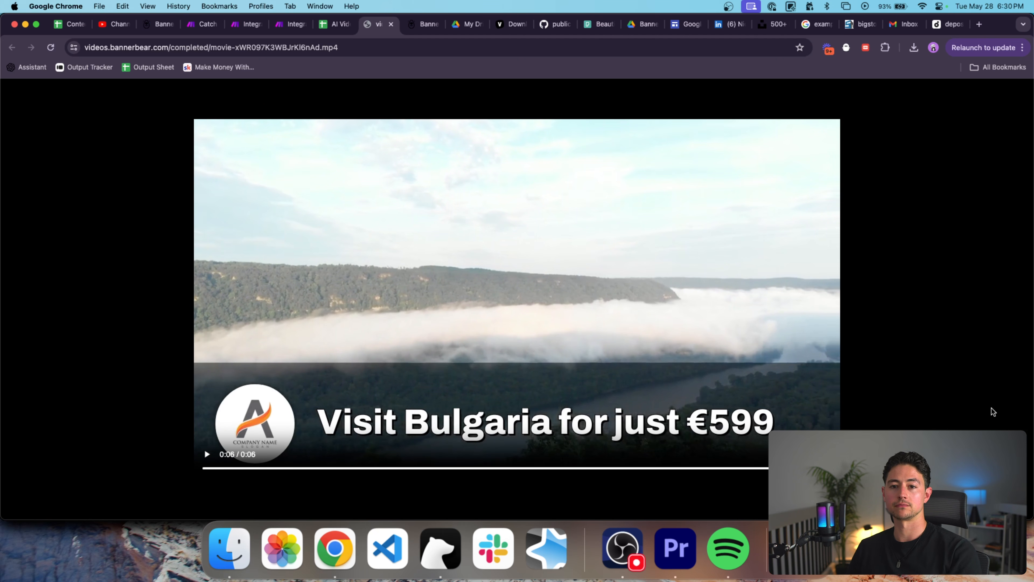
pyautogui.hotkey('ctrl', 'shift', 'Tab')
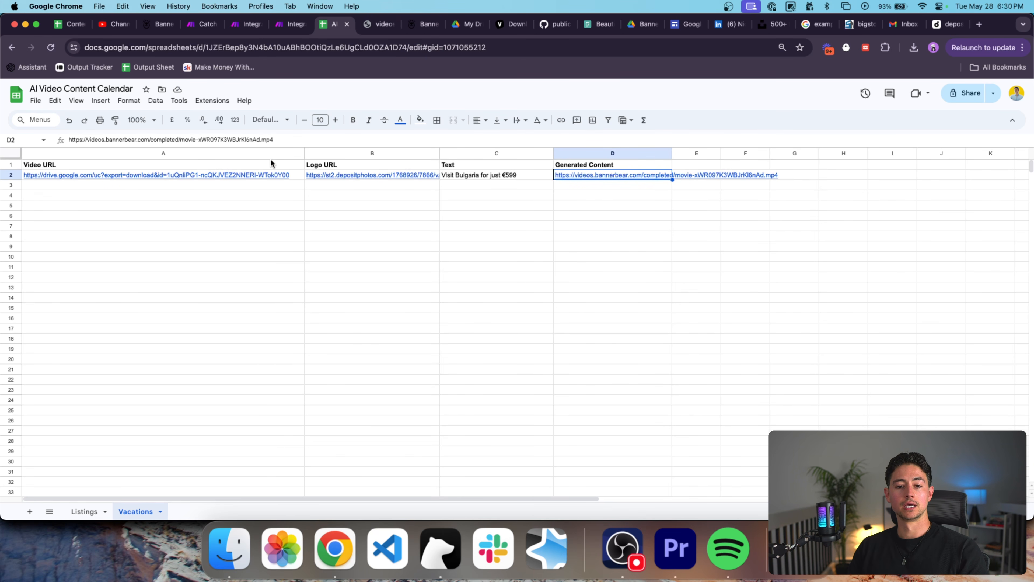
# Shift the Vacations table one column right and add a Date header in A1.
pyautogui.click(277, 163)
pyautogui.press('super+shift+Right')
pyautogui.press('super+shift+Down')
pyautogui.press('super+c')
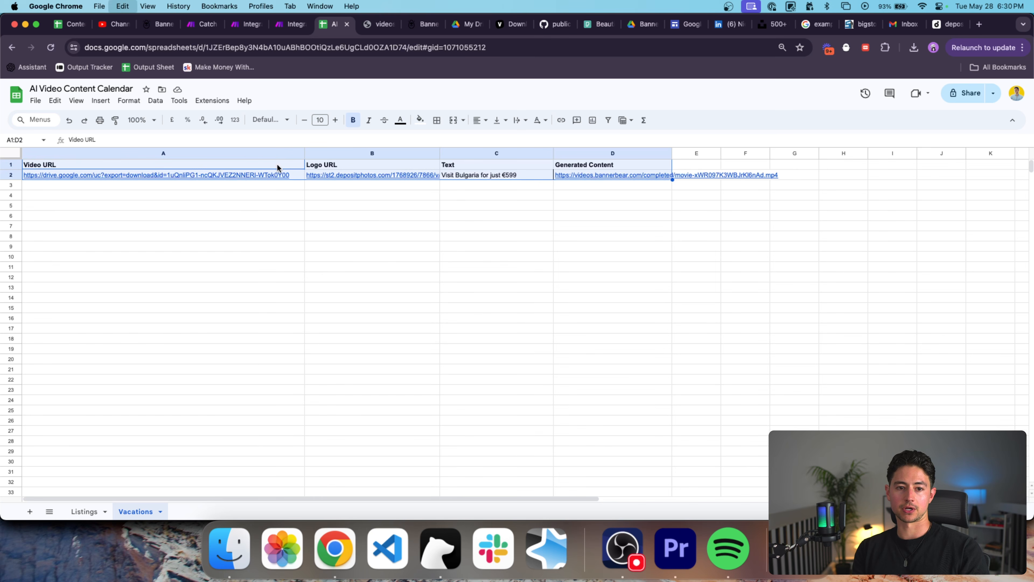
pyautogui.press('Right')
pyautogui.press('super+v')
pyautogui.press('Left')
pyautogui.write('Date')
pyautogui.press('Return')
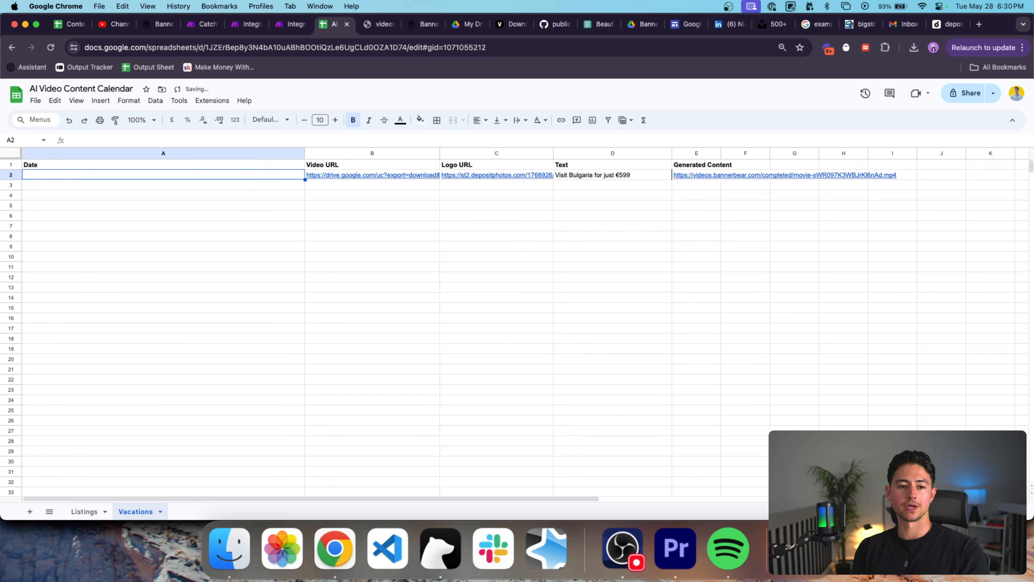
# Enter 28/5/2024 in A2 and copy it down into A3–A5.
pyautogui.write('28/')
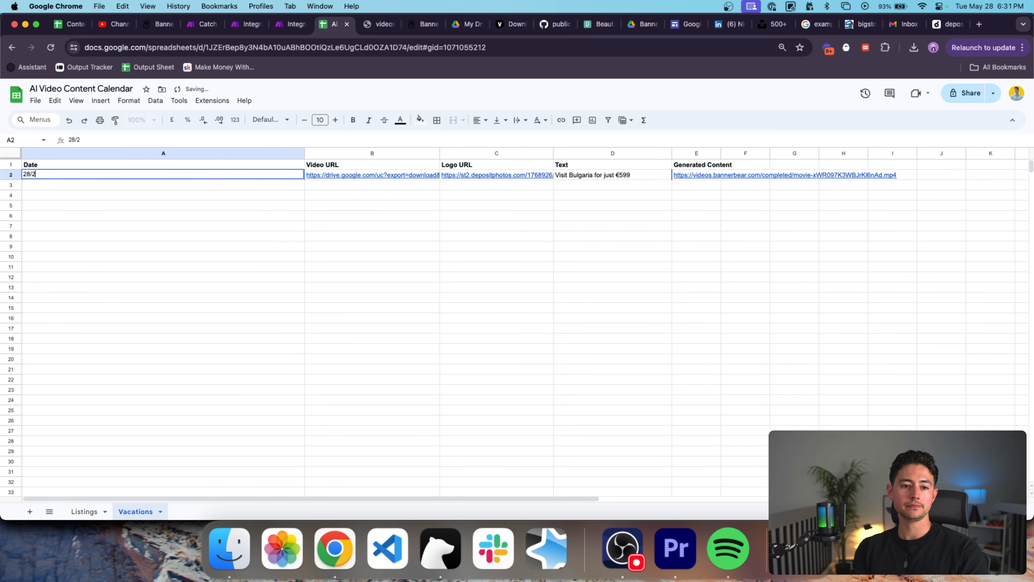
pyautogui.write('2')
pyautogui.press('BackSpace')
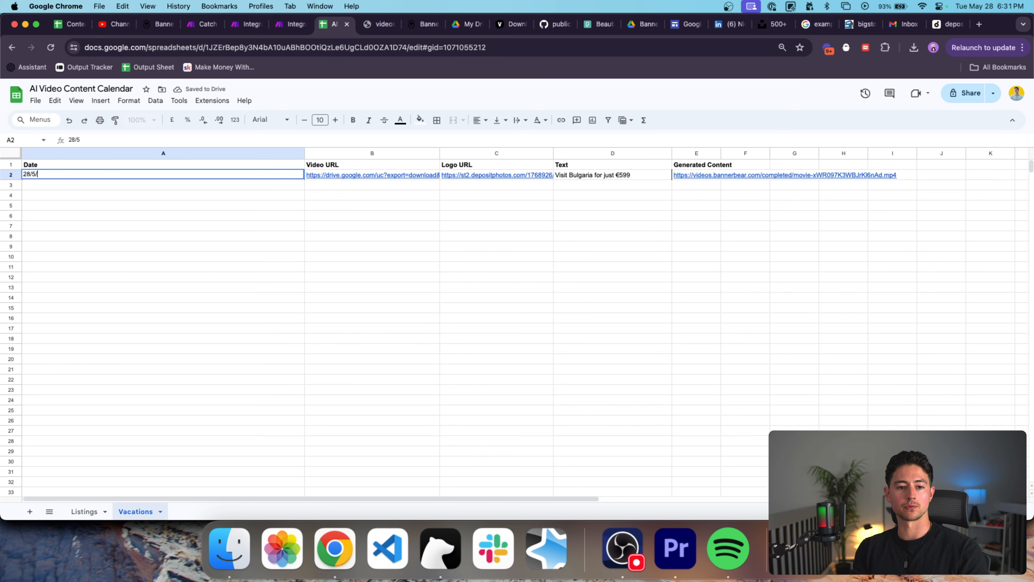
pyautogui.write('5/2024')
pyautogui.press('Return')
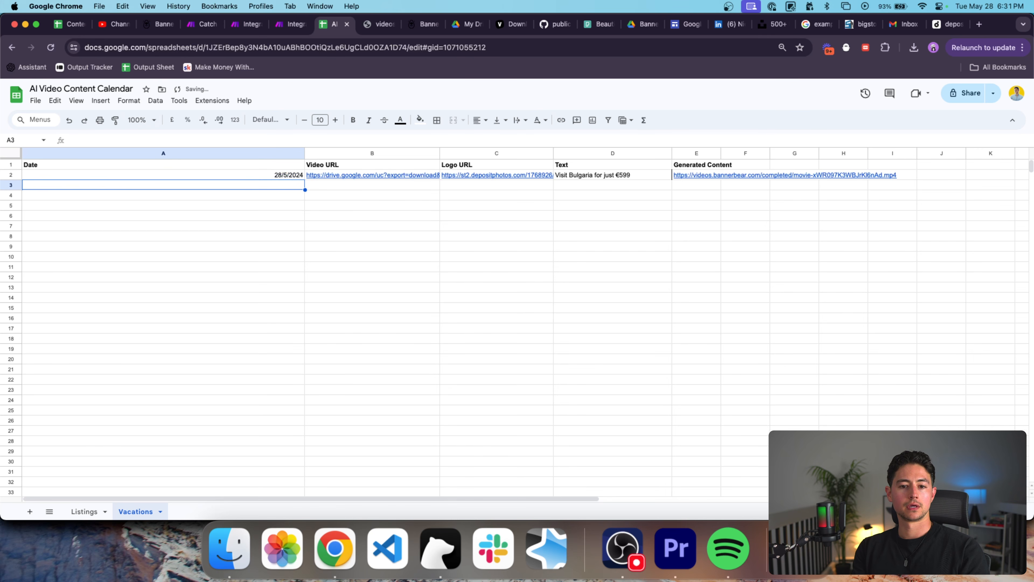
pyautogui.press('Up')
pyautogui.press('super+c')
pyautogui.press('Down')
pyautogui.press('super+v')
pyautogui.press('Down')
pyautogui.press('super+v')
pyautogui.press('Down')
pyautogui.press('super+v')
pyautogui.press('Down')
pyautogui.press('Up')
pyautogui.press('Up')
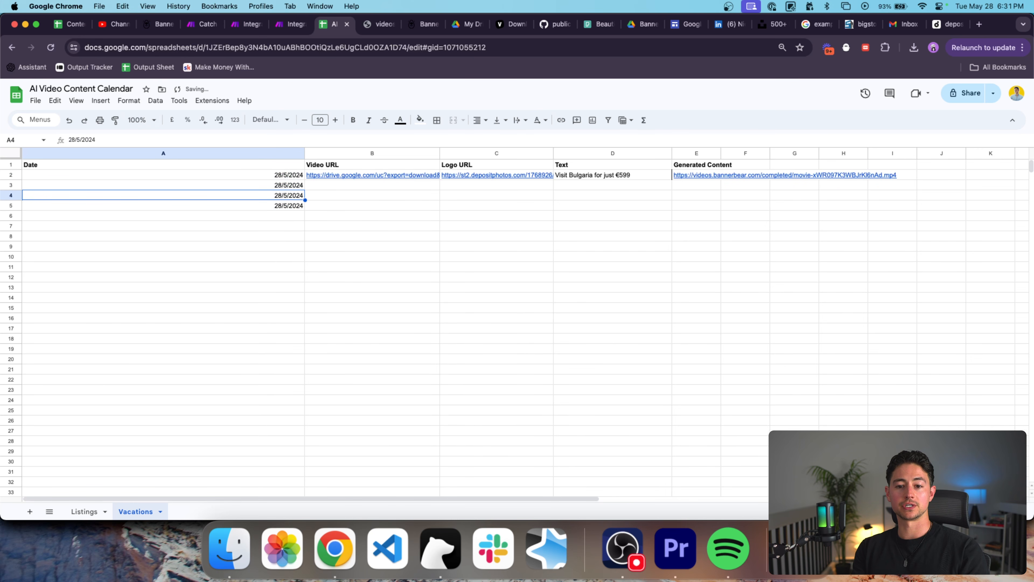
pyautogui.press('Up')
# Change the copied dates to 29/5/2024, 30/5/2024 and 1/6/2024.
pyautogui.press('Return')
pyautogui.write('9')
pyautogui.press('Return')
pyautogui.press('Return')
pyautogui.press('super+a')
pyautogui.press('Left')
pyautogui.press('Right')
pyautogui.press('Right')
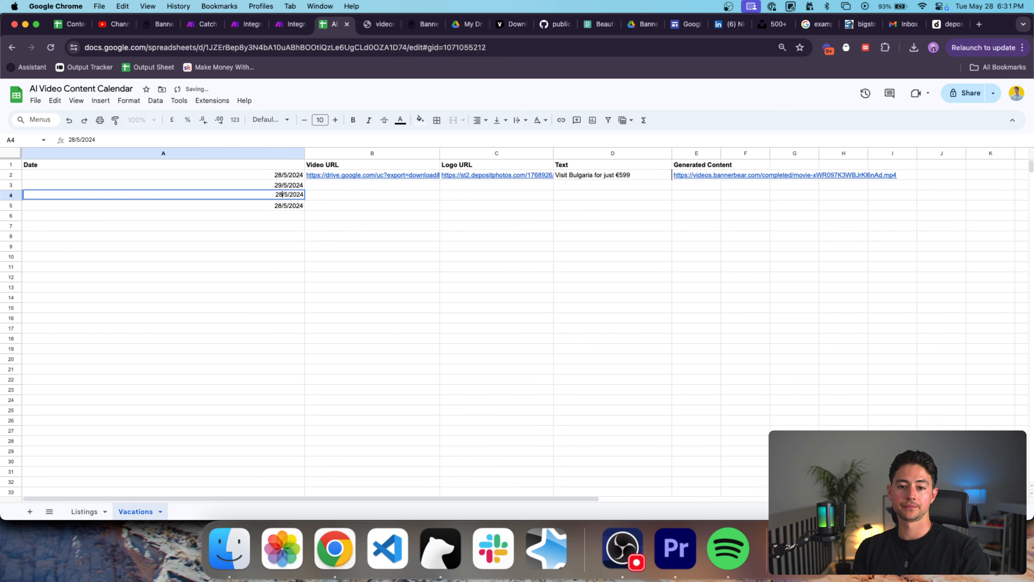
pyautogui.press('BackSpace')
pyautogui.press('BackSpace')
pyautogui.write('30')
pyautogui.press('Return')
pyautogui.press('Return')
pyautogui.press('BackSpace')
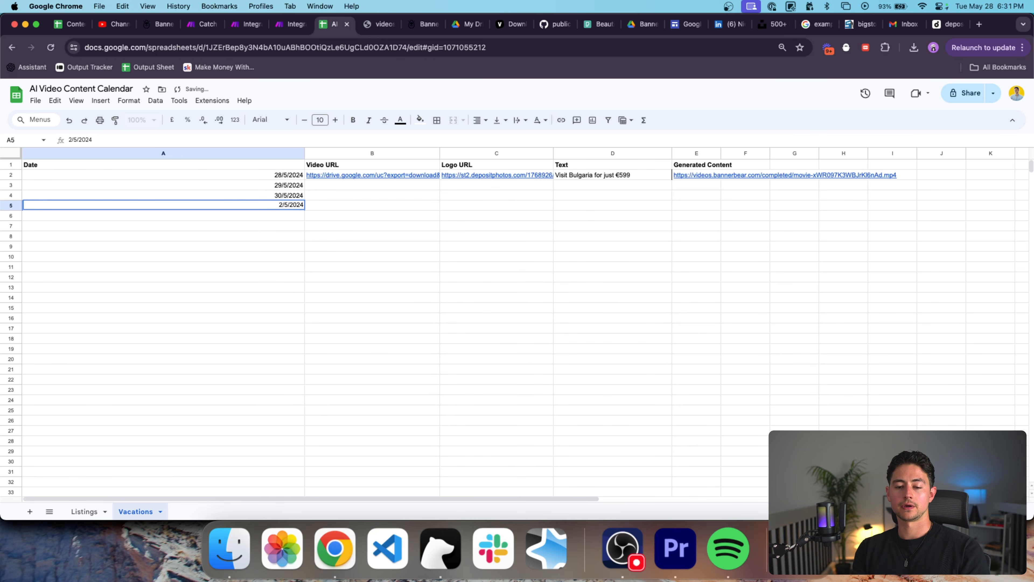
pyautogui.write('6')
pyautogui.press('Return')
pyautogui.press('Up')
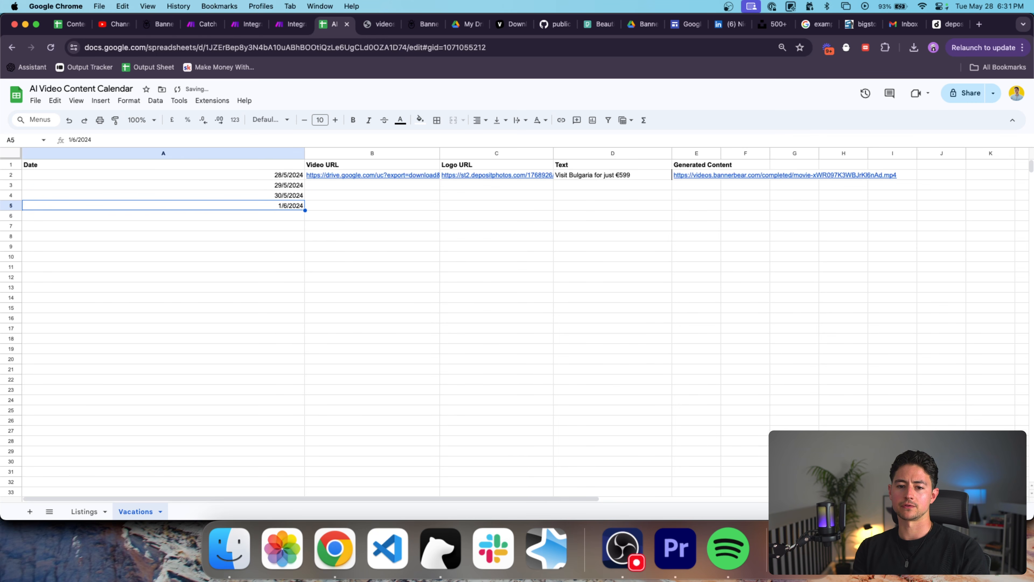
pyautogui.press('Return')
pyautogui.press('Return')
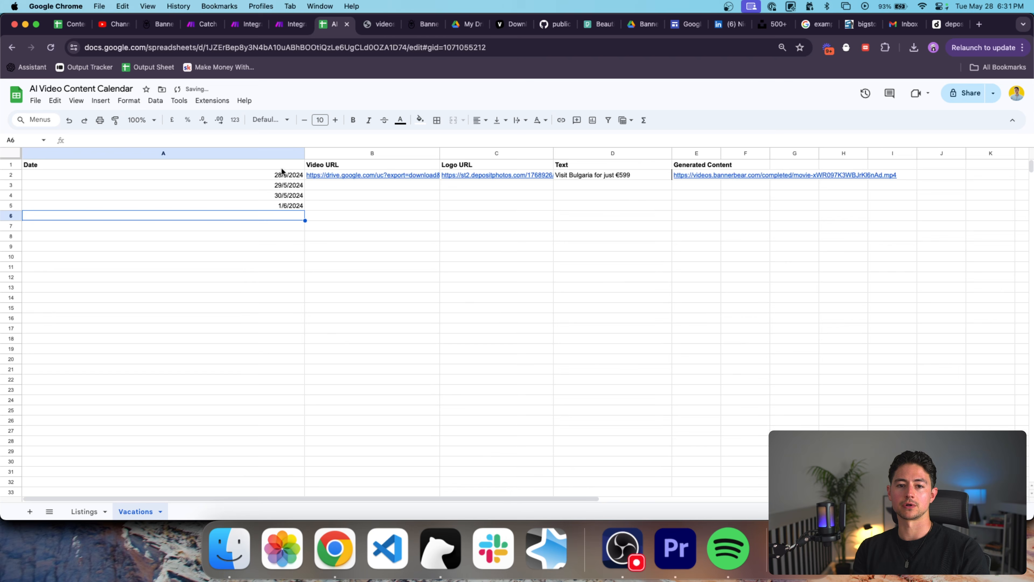
# In the video scenario's Google Sheets search, filter rows where Date (A) is Equal to a value.
pyautogui.click(288, 24)
pyautogui.click(418, 171)
pyautogui.click(348, 251)
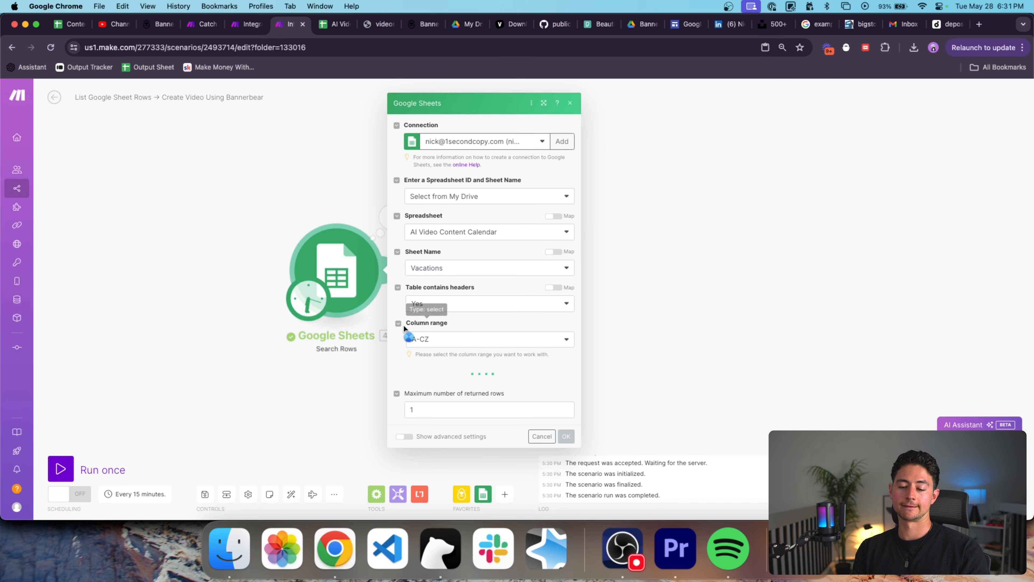
pyautogui.scroll(-3, 404, 309)
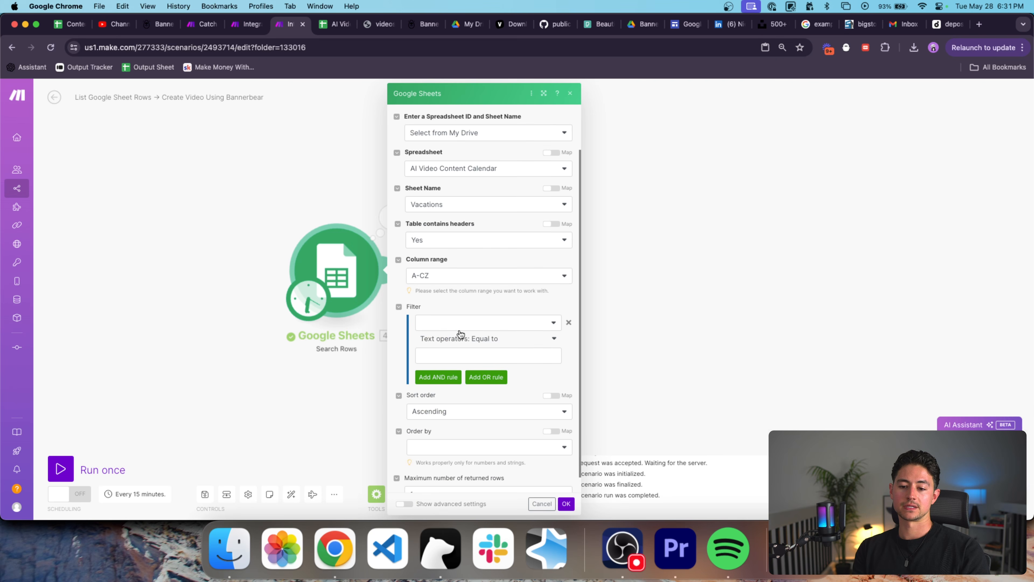
pyautogui.click(491, 323)
pyautogui.click(491, 322)
pyautogui.click(483, 352)
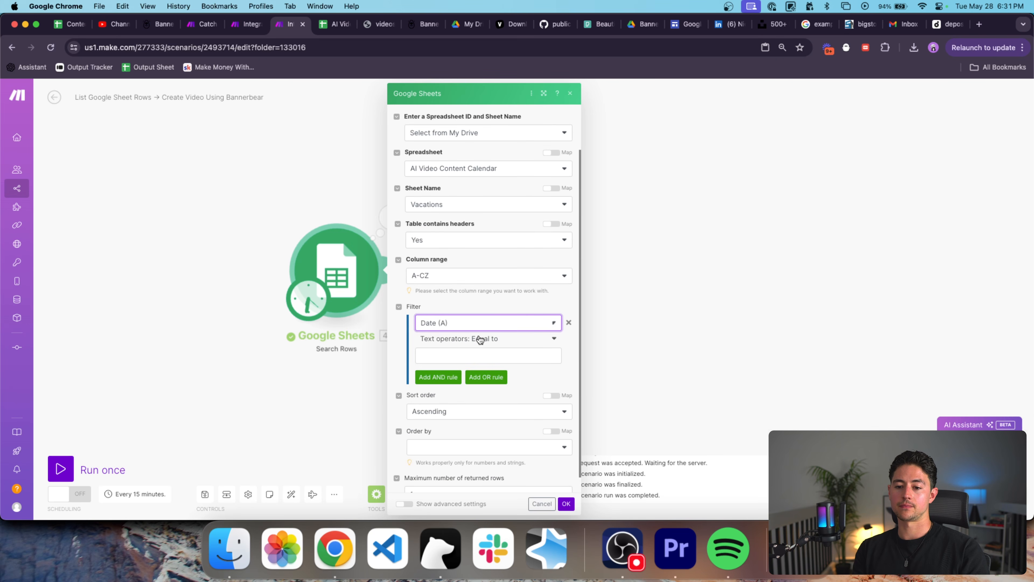
pyautogui.click(480, 339)
pyautogui.click(480, 341)
# Set the filter value to formatDate(now; DD/MM/YYYY), matching the sheet's date format, and save.
pyautogui.click(481, 355)
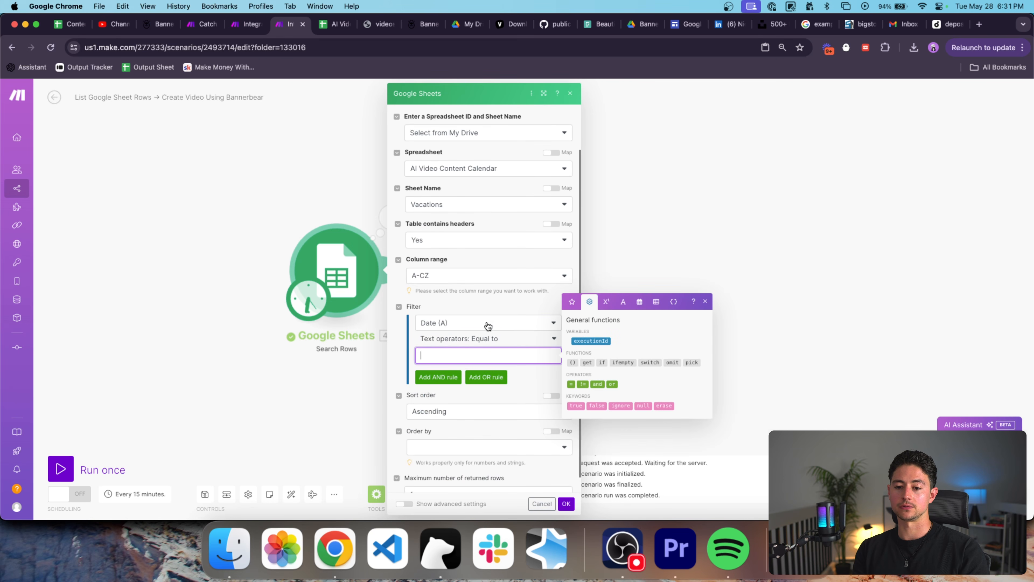
pyautogui.click(570, 303)
pyautogui.click(591, 341)
pyautogui.click(638, 306)
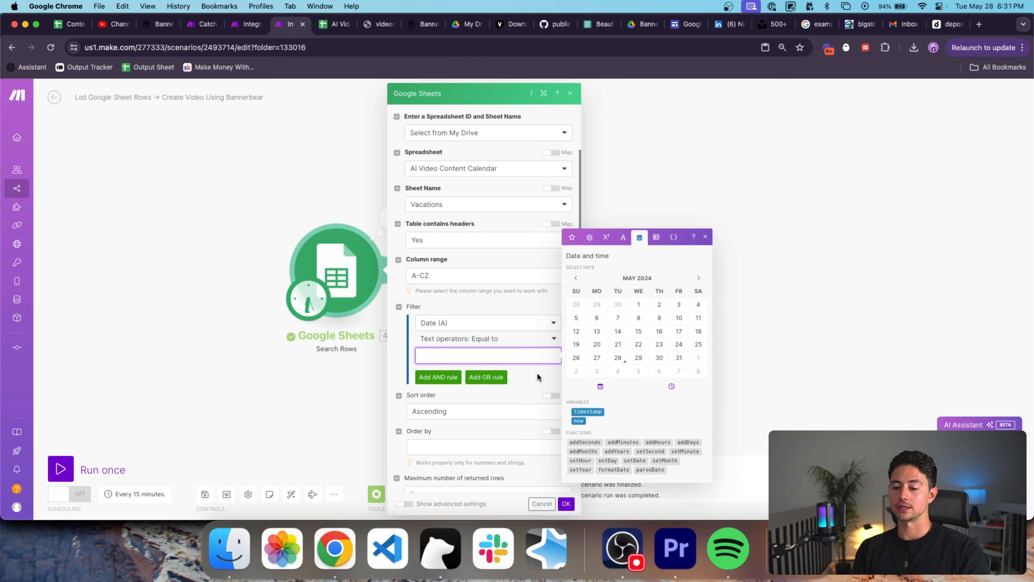
pyautogui.click(578, 421)
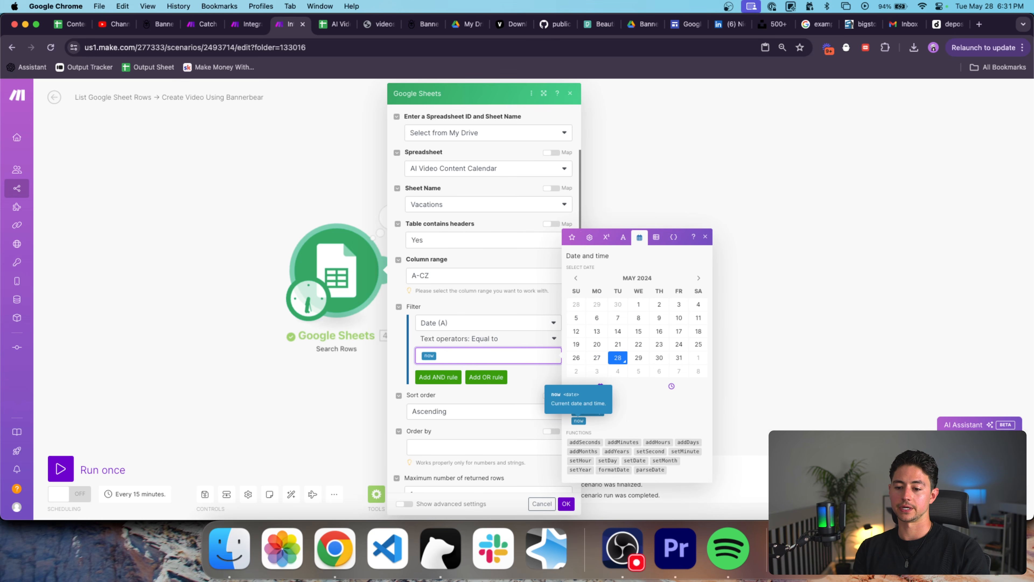
pyautogui.hotkey('ctrl', 'Tab')
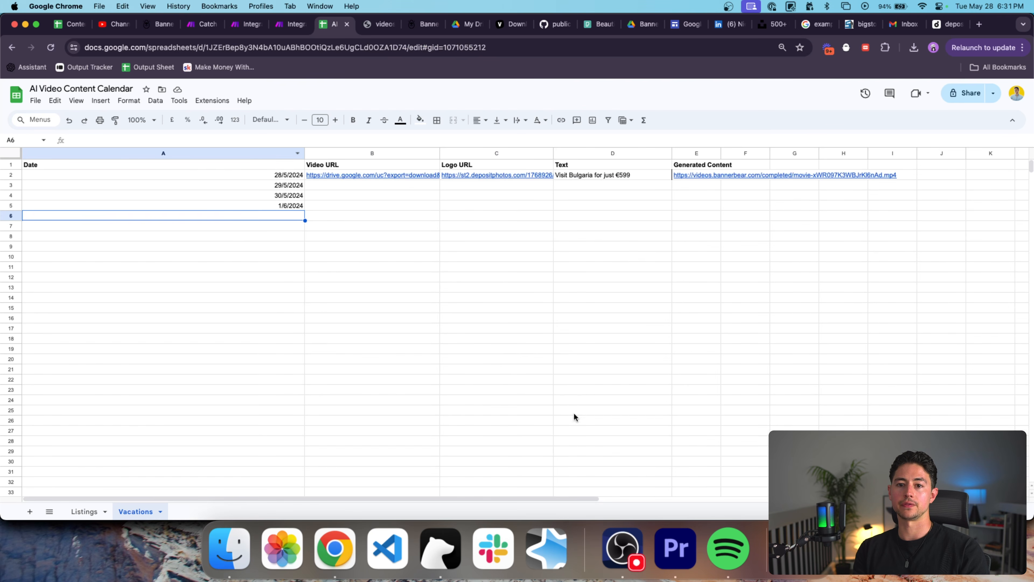
pyautogui.hotkey('ctrl', 'shift', 'Tab')
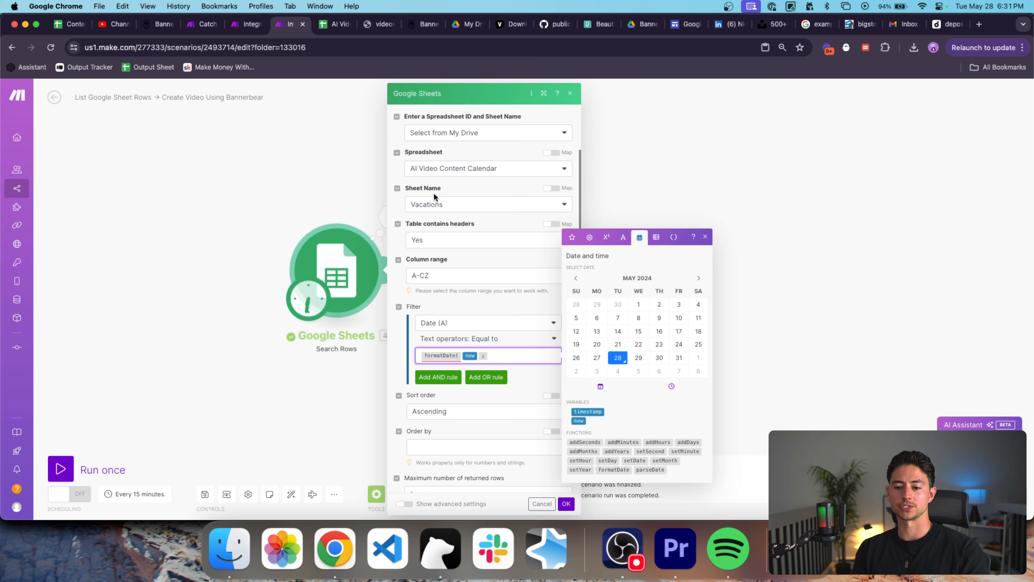
pyautogui.write('MM')
pyautogui.hotkey('ctrl', 'Tab')
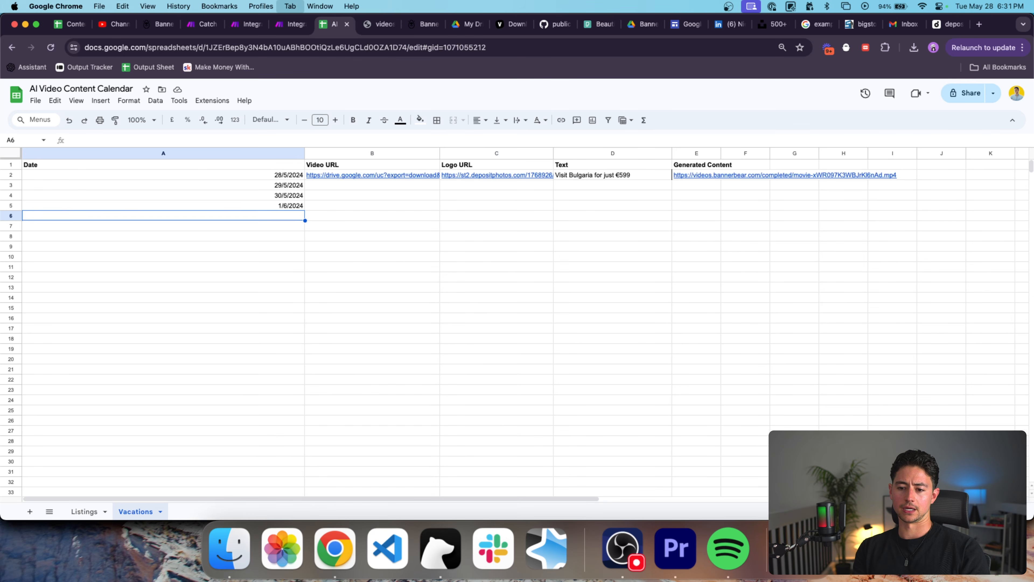
pyautogui.hotkey('ctrl', 'shift', 'Tab')
pyautogui.hotkey('ctrl', 'Tab')
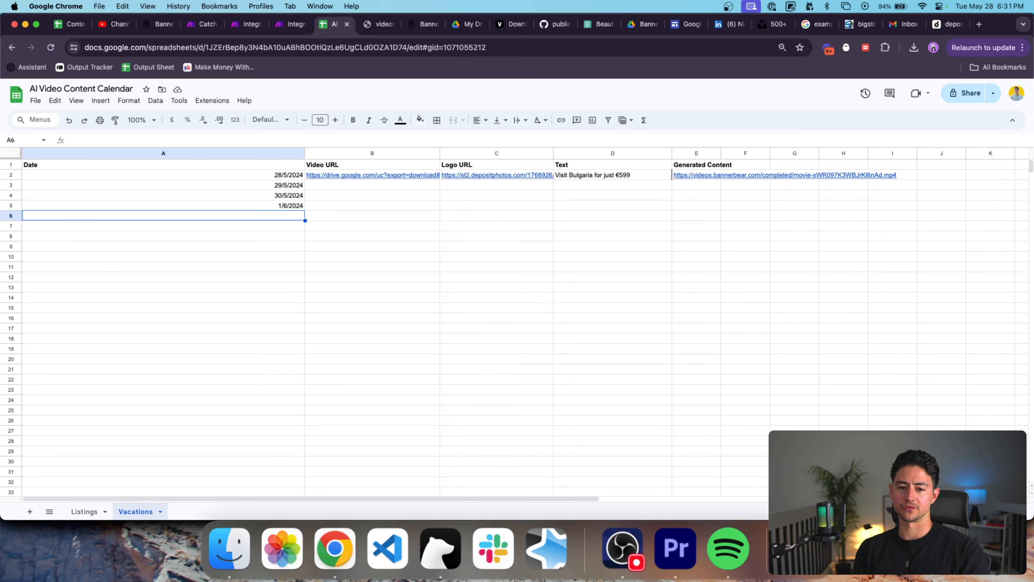
pyautogui.hotkey('ctrl', 'shift', 'Tab')
pyautogui.write('/')
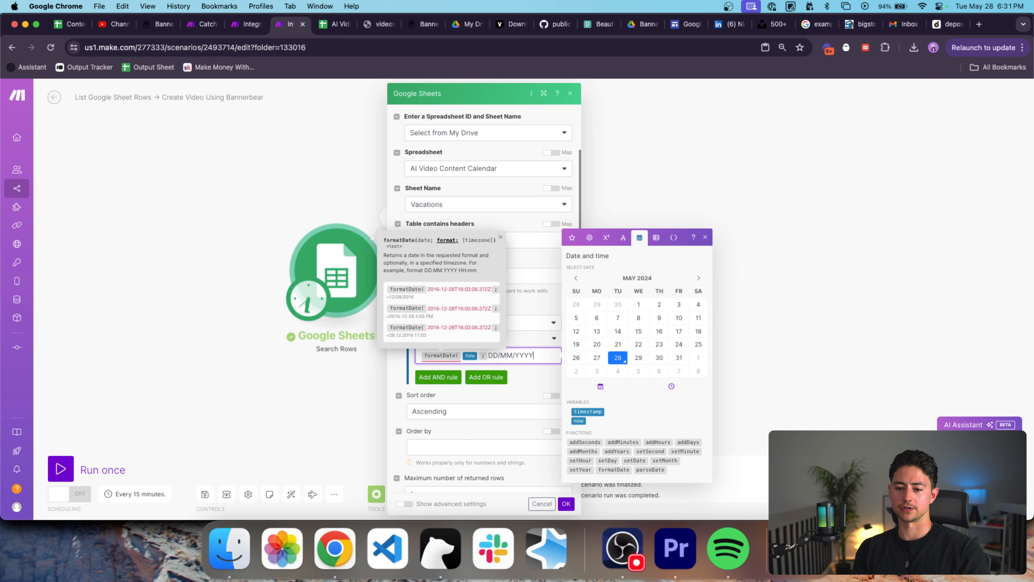
pyautogui.write('YYYY )')
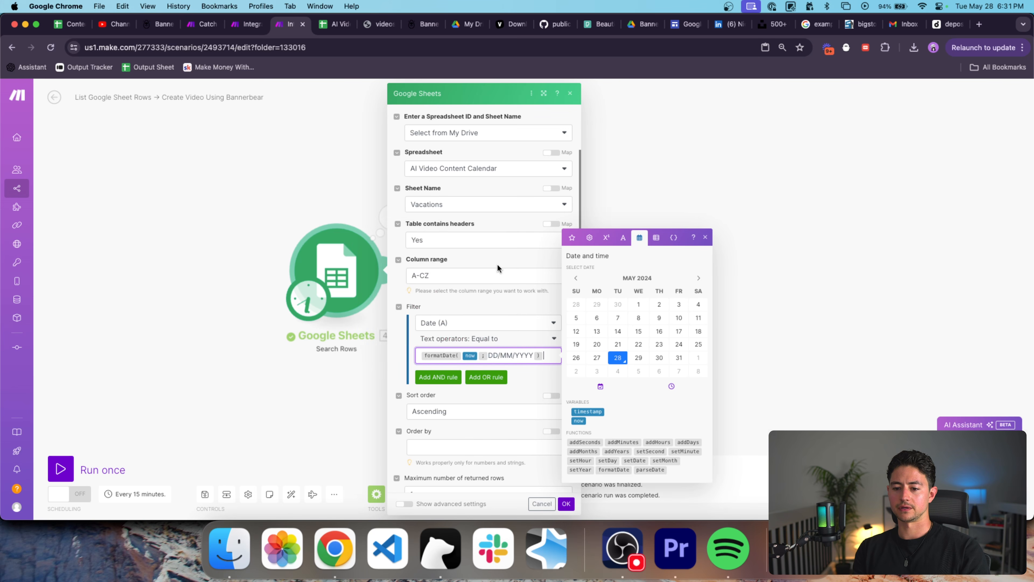
pyautogui.click(509, 377)
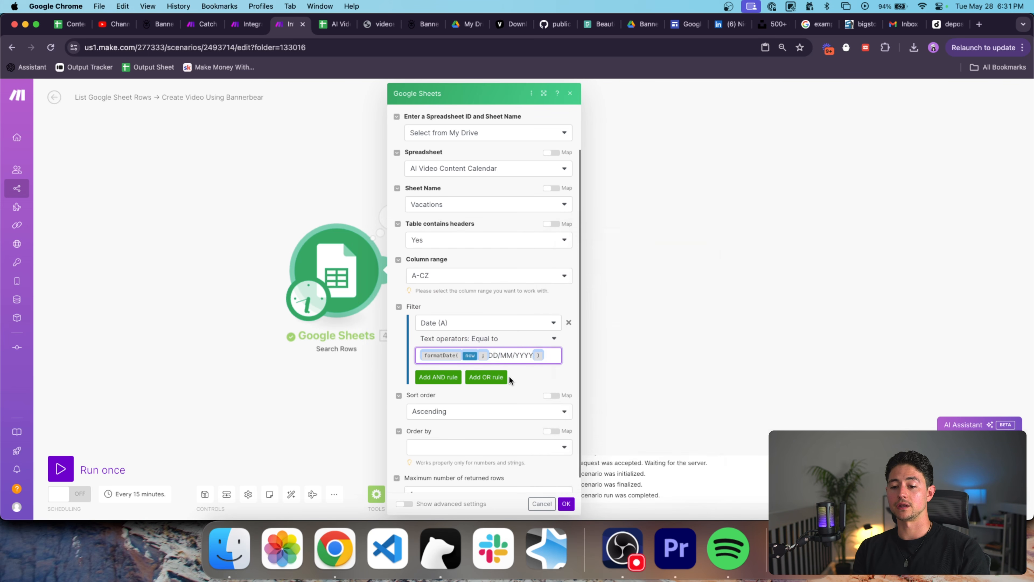
pyautogui.click(566, 503)
# Schedule the scenario to run every day at 18:31.
pyautogui.click(308, 300)
pyautogui.click(389, 247)
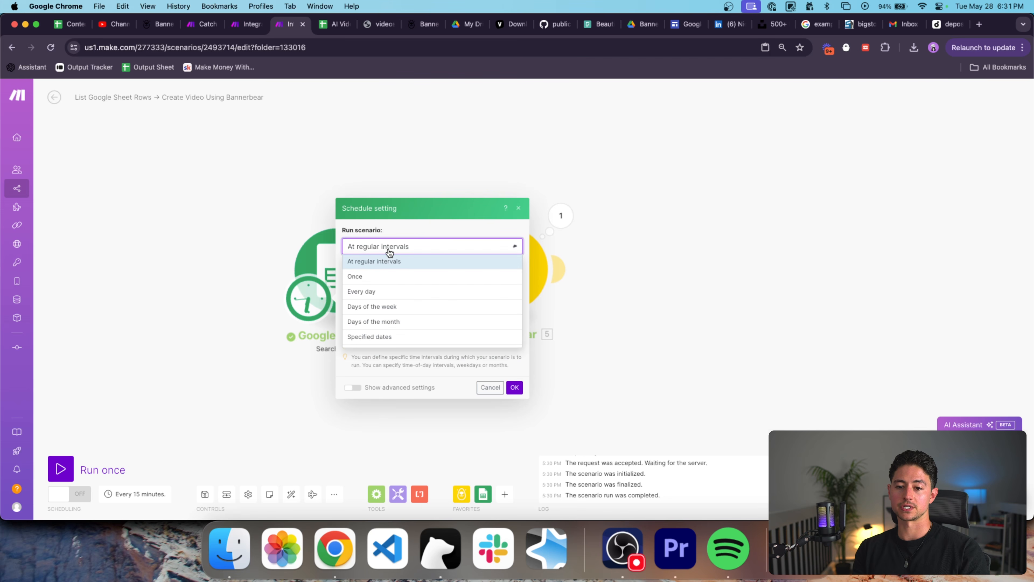
pyautogui.click(389, 291)
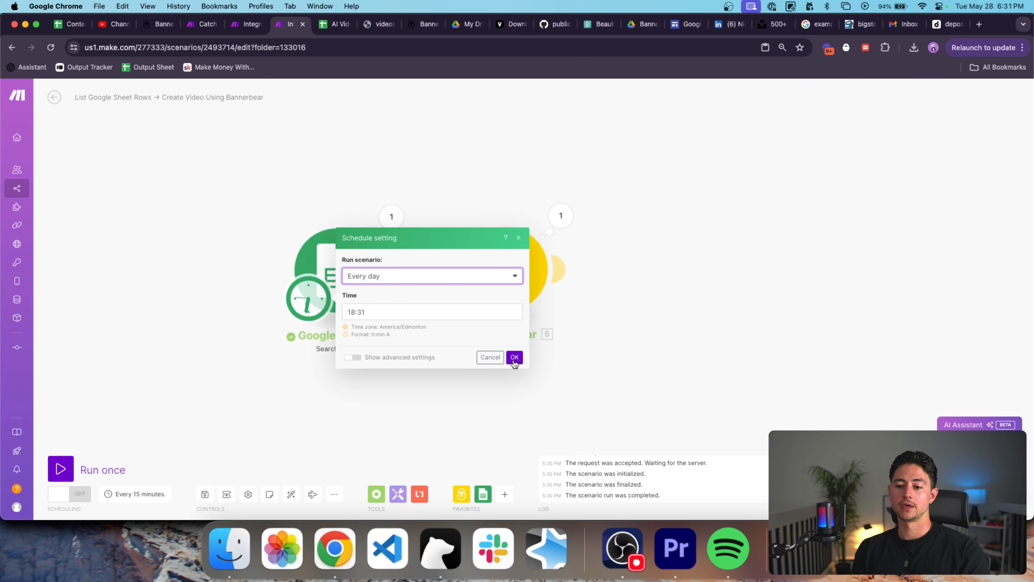
pyautogui.click(514, 374)
pyautogui.hotkey('ctrl', 'Tab')
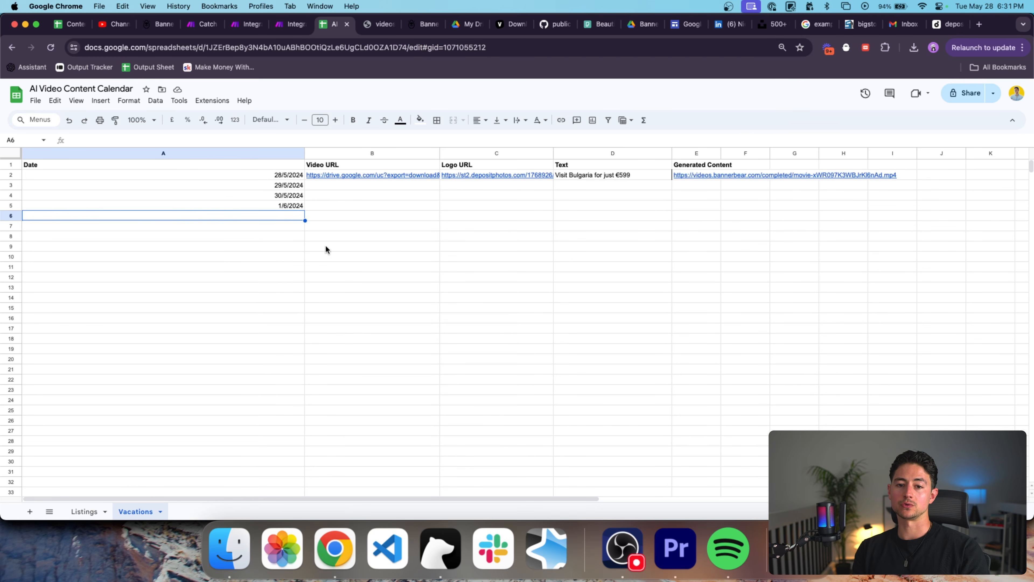
# Add a 'Posted?' header in F1, copying the Generated Content header's styling.
pyautogui.click(223, 175)
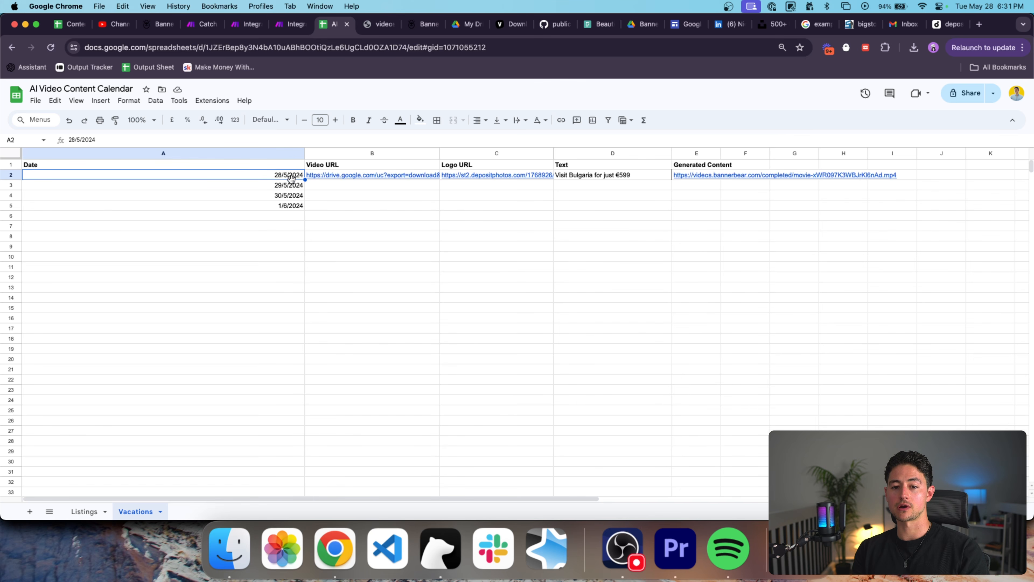
pyautogui.moveTo(292, 178); pyautogui.dragTo(719, 176)
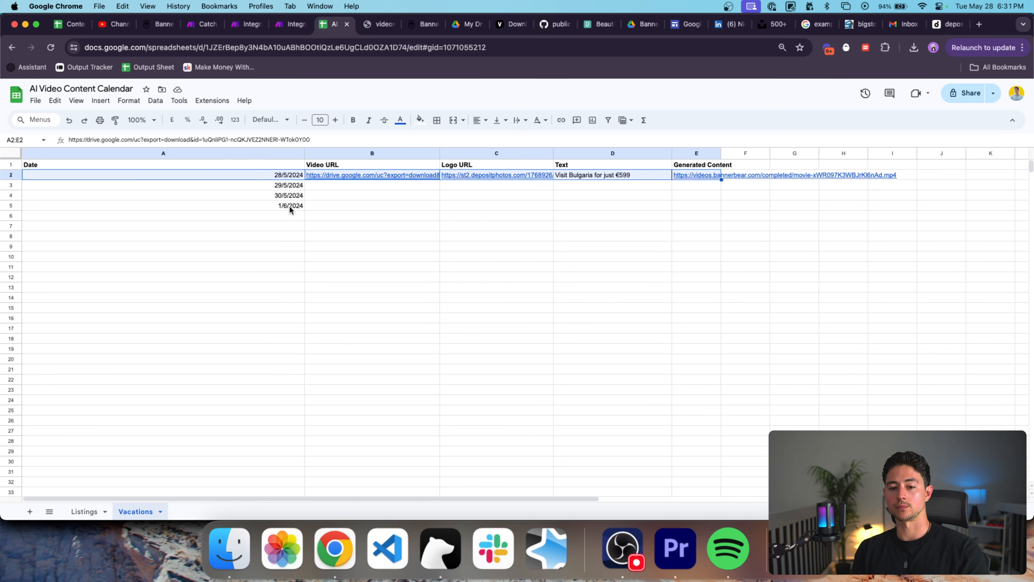
pyautogui.click(501, 219)
pyautogui.click(687, 176)
pyautogui.click(713, 164)
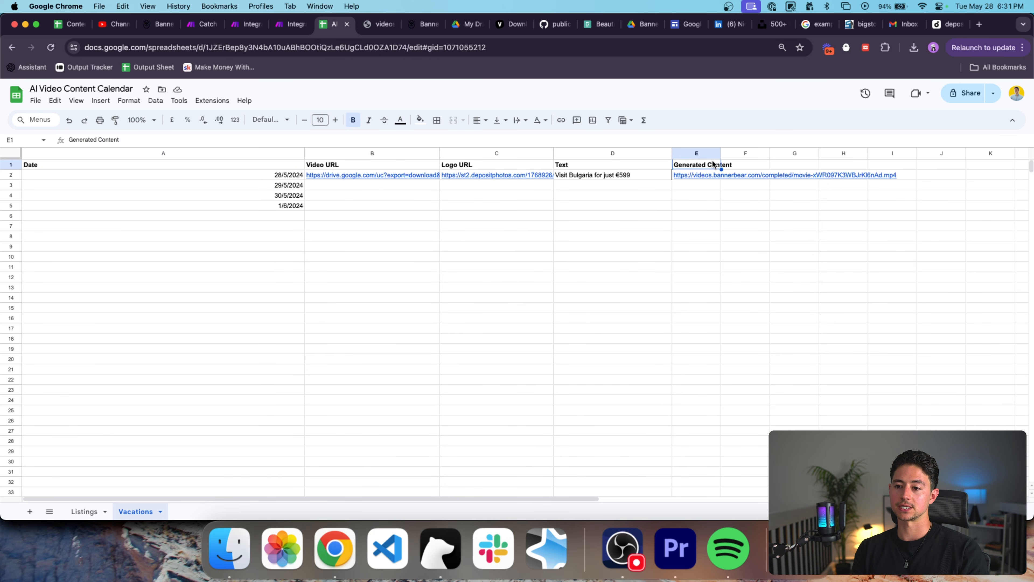
pyautogui.press('super+c')
pyautogui.press('Right')
pyautogui.press('super+v')
pyautogui.write('Posted?')
pyautogui.press('Return')
# Auto-fit all column widths in the Vacations sheet to their contents.
pyautogui.press('Up')
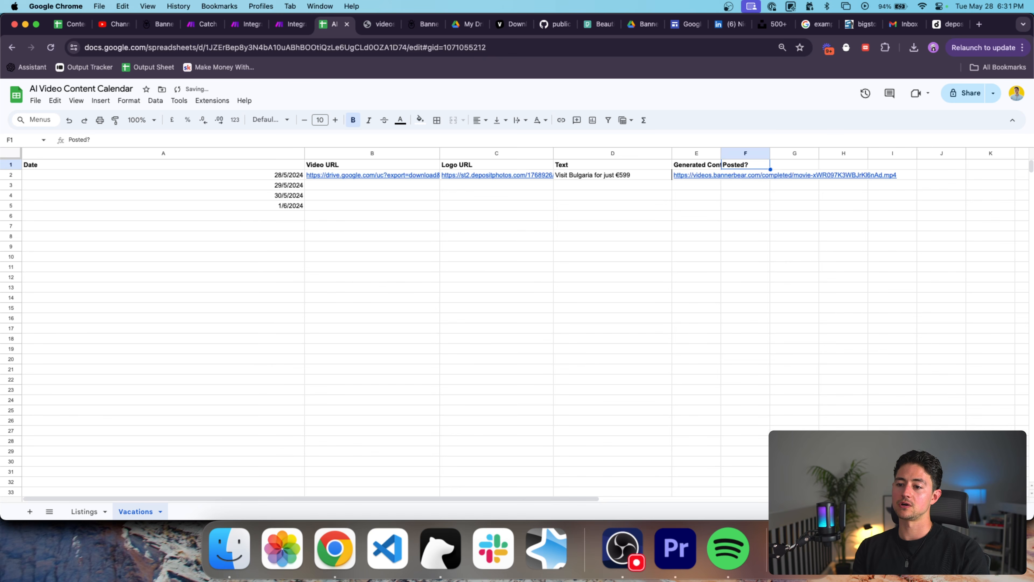
pyautogui.press('super+a')
pyautogui.press('super+a')
pyautogui.doubleClick(721, 153)
pyautogui.click(772, 193)
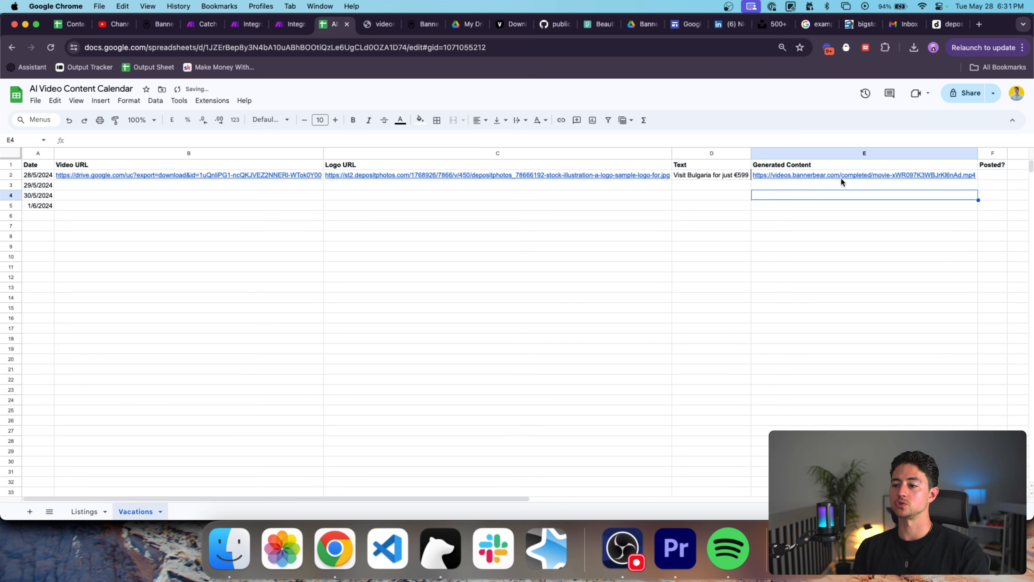
pyautogui.hscroll(1, 841, 178)
pyautogui.click(956, 176)
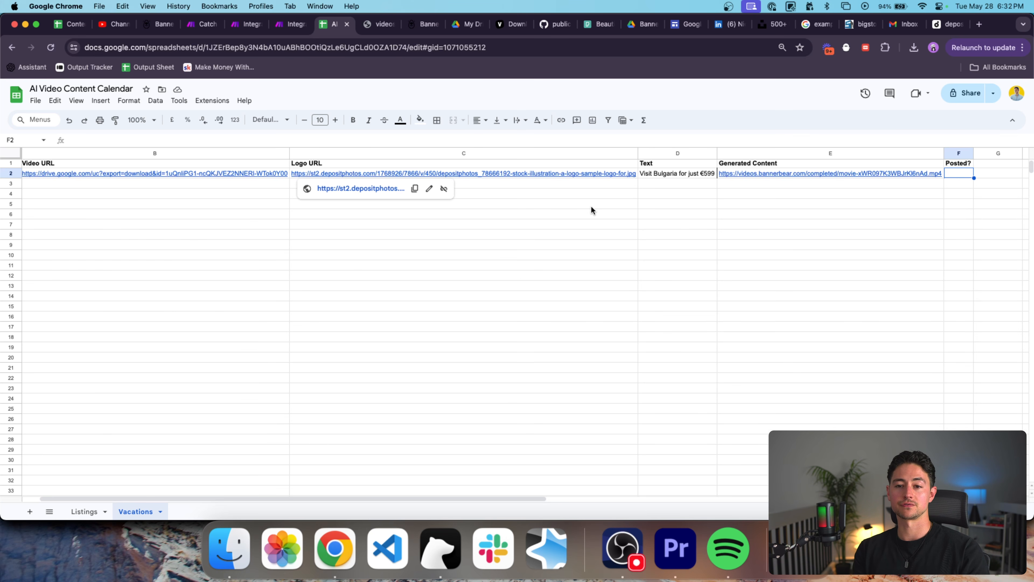
pyautogui.hotkey('ctrl', 'shift', 'Tab')
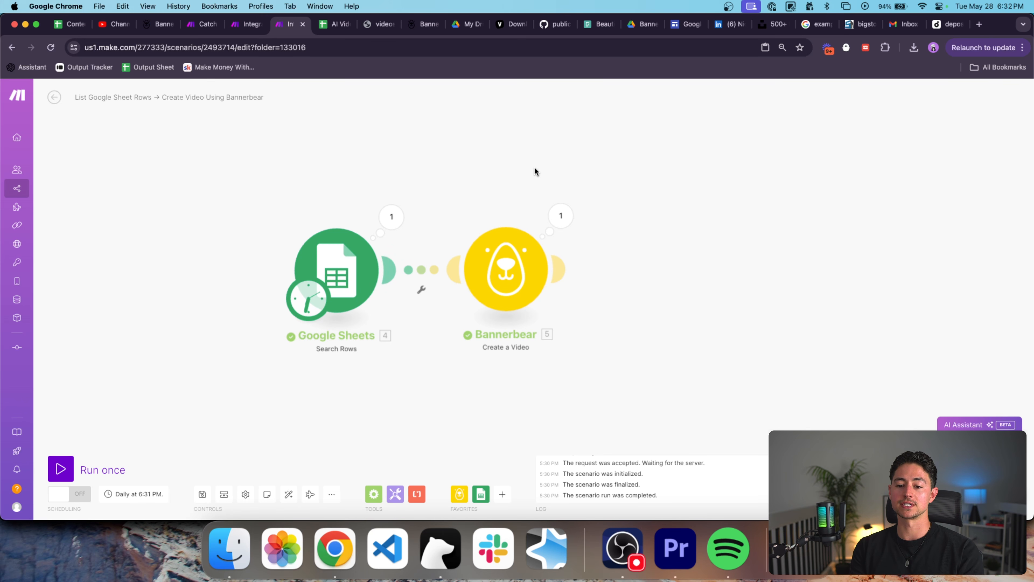
pyautogui.moveTo(534, 170); pyautogui.dragTo(598, 169)
pyautogui.click(578, 253)
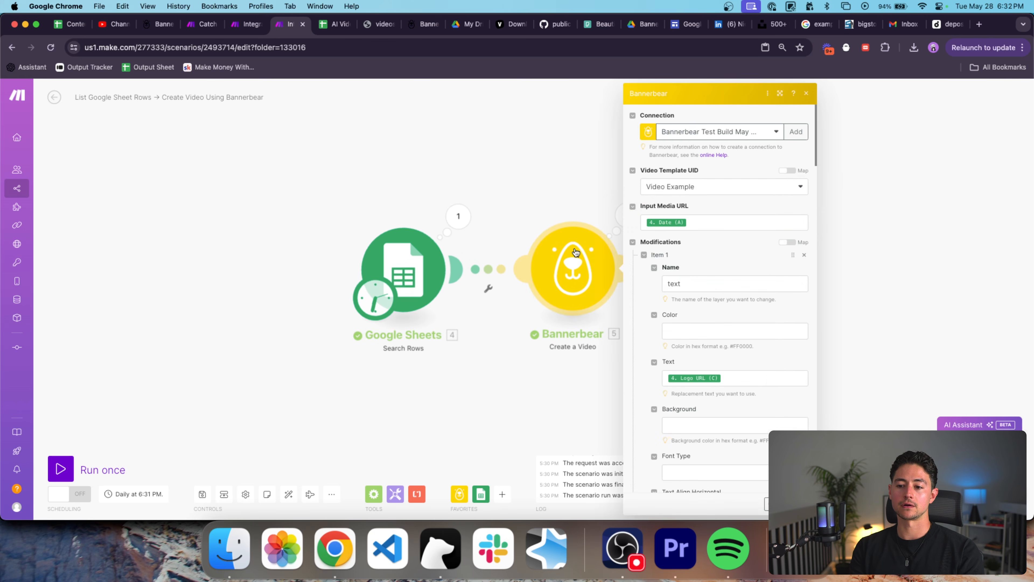
pyautogui.press('Escape')
pyautogui.click(459, 494)
pyautogui.scroll(-8, 539, 363)
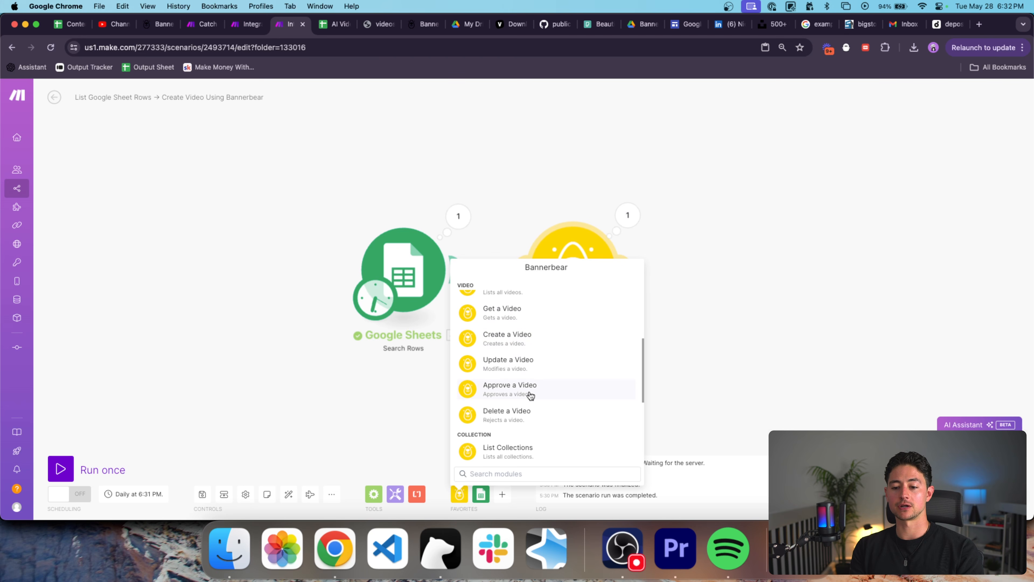
pyautogui.scroll(-3, 554, 398)
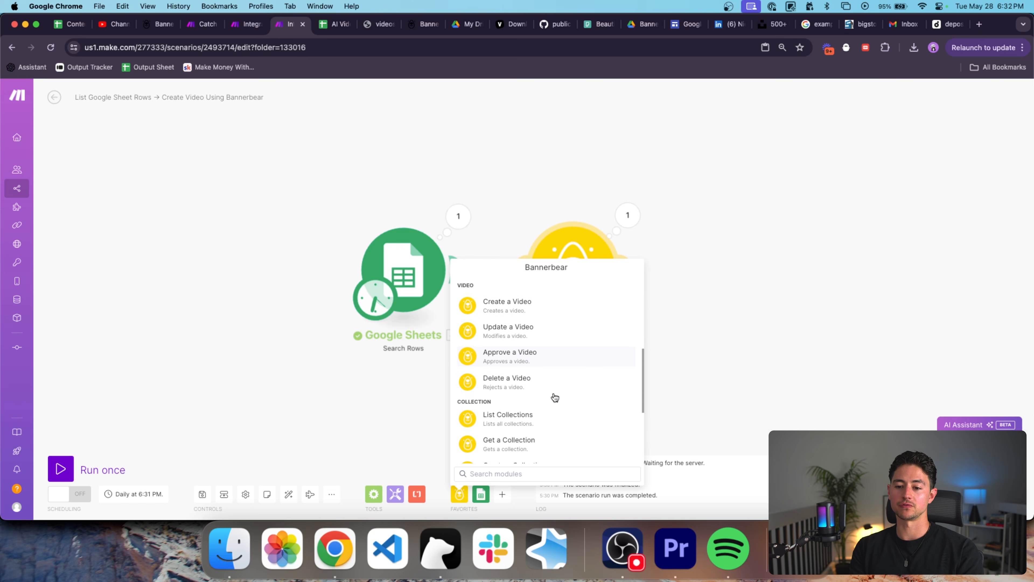
pyautogui.scroll(-3, 586, 401)
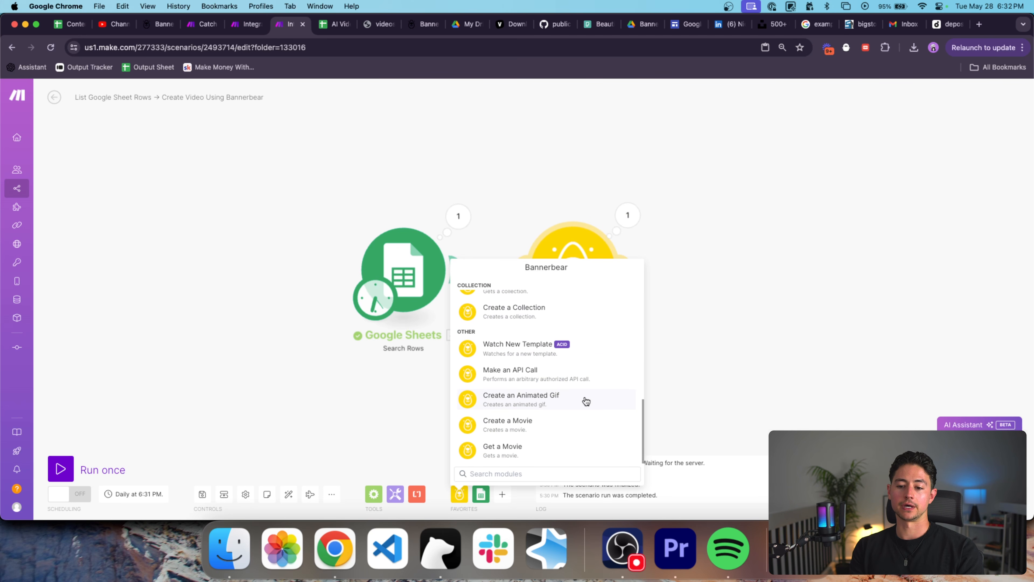
pyautogui.click(532, 403)
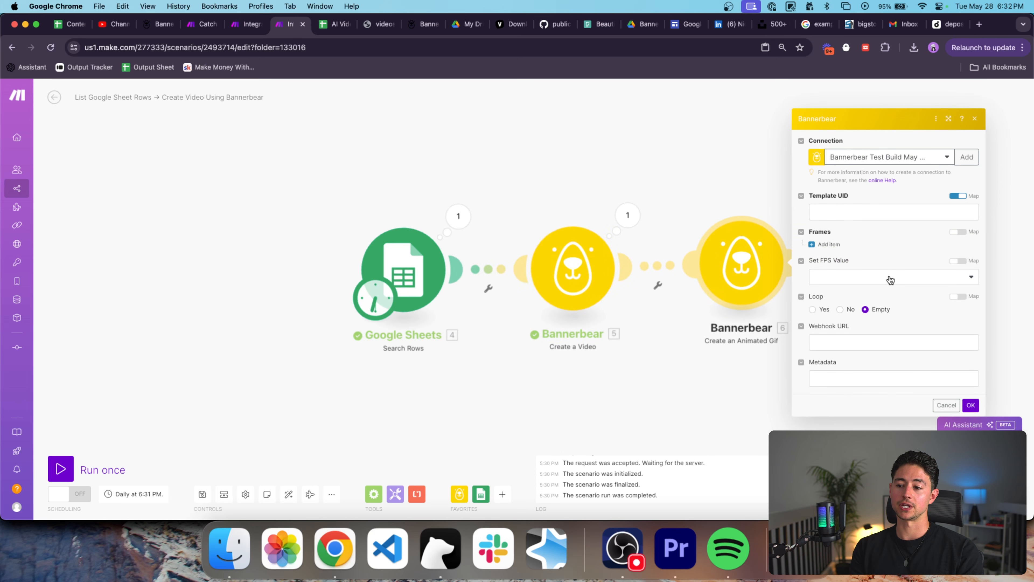
pyautogui.click(890, 279)
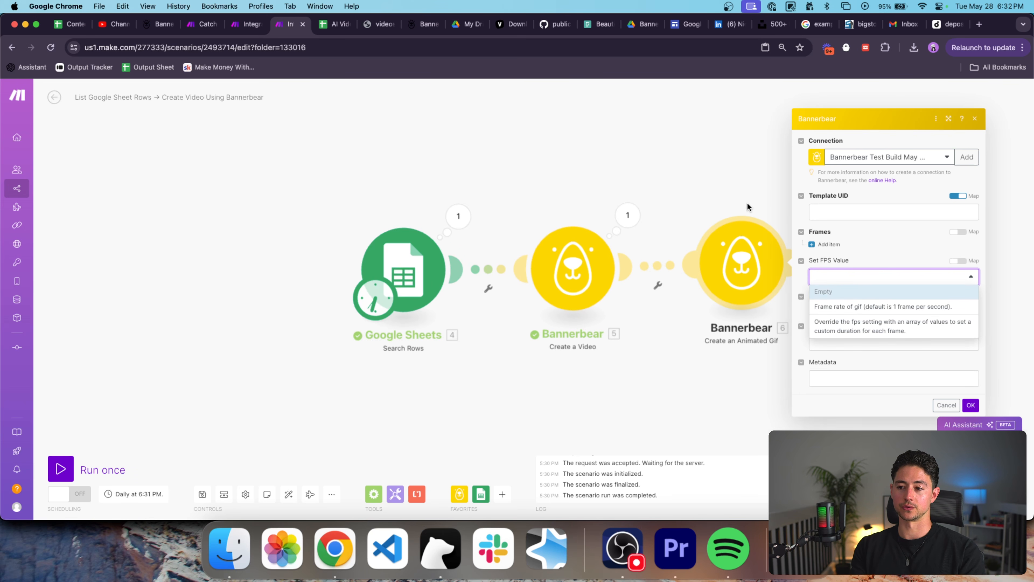
pyautogui.click(826, 244)
pyautogui.click(825, 244)
pyautogui.click(826, 244)
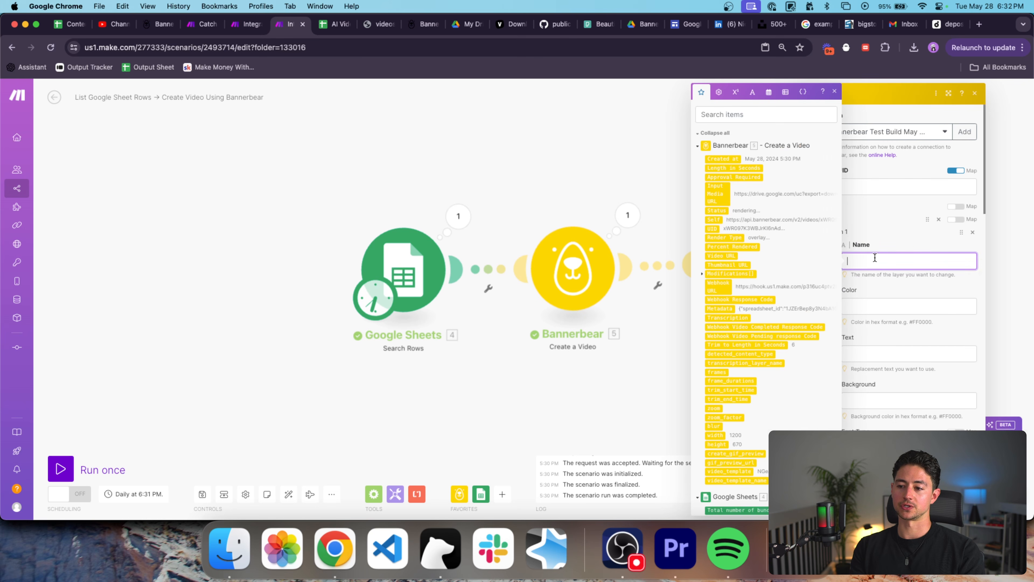
pyautogui.scroll(-5, 904, 244)
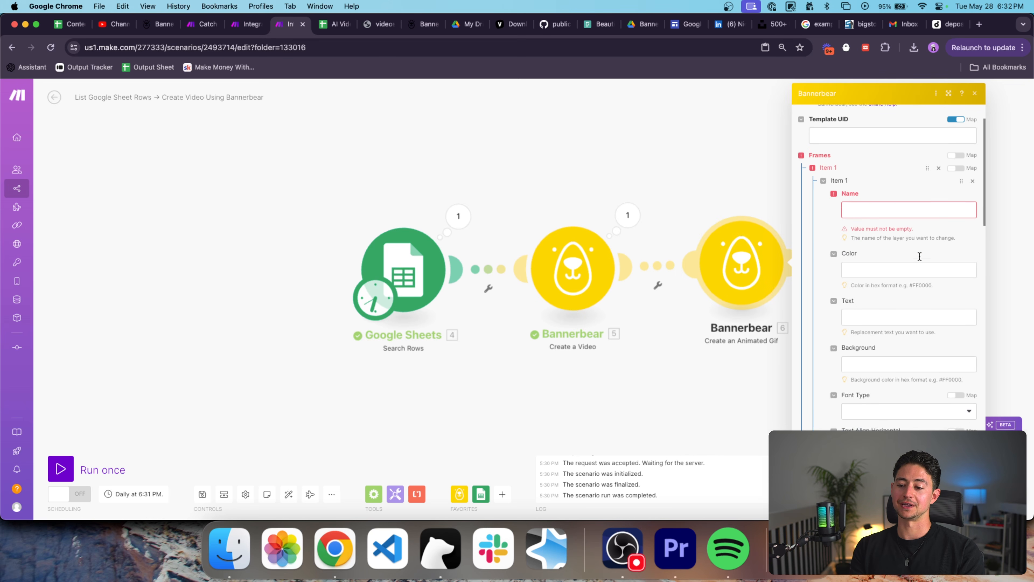
pyautogui.scroll(-4, 918, 255)
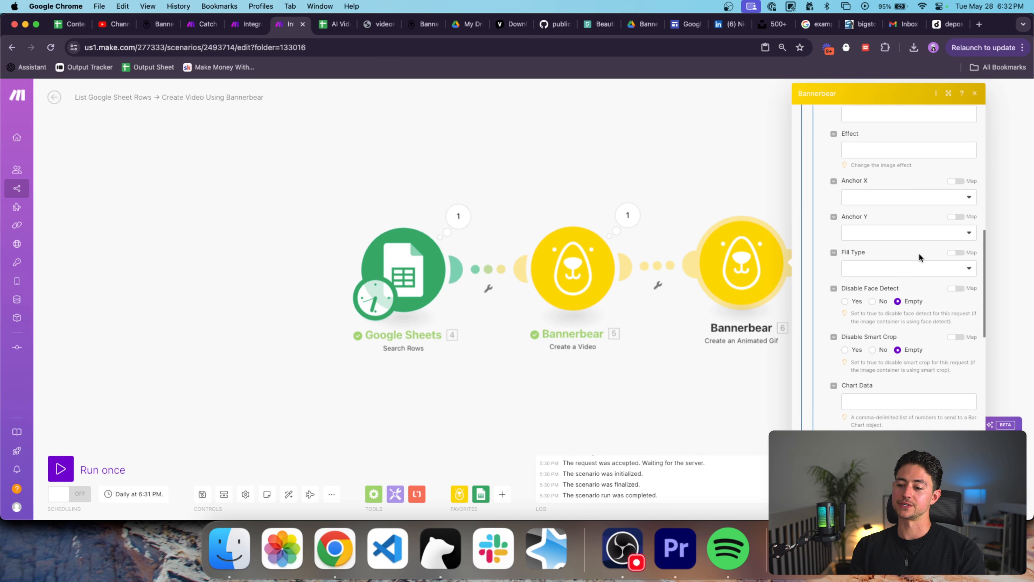
pyautogui.scroll(10, 919, 253)
pyautogui.click(666, 169)
pyautogui.press('Delete')
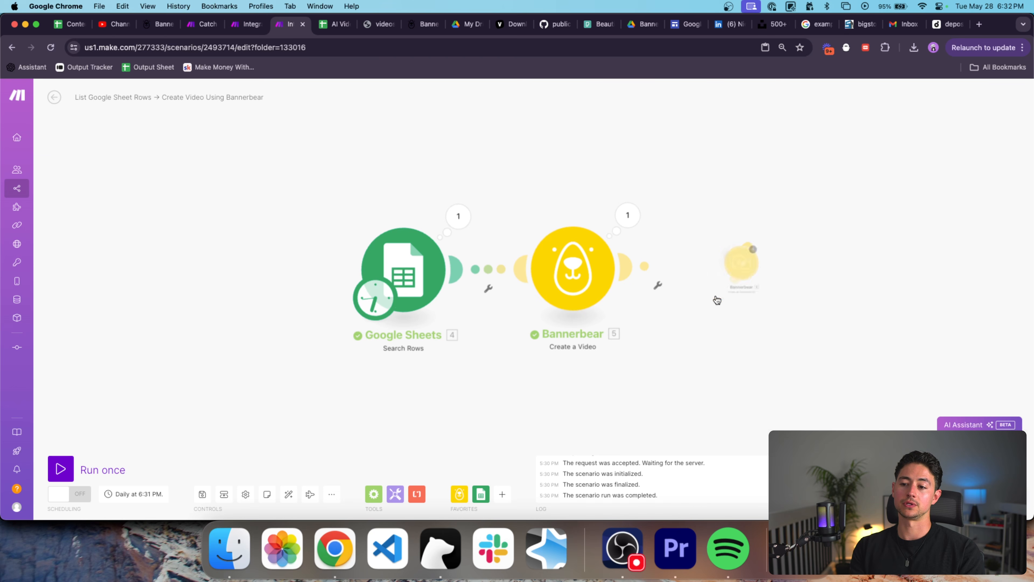
pyautogui.scroll(-4, 715, 295)
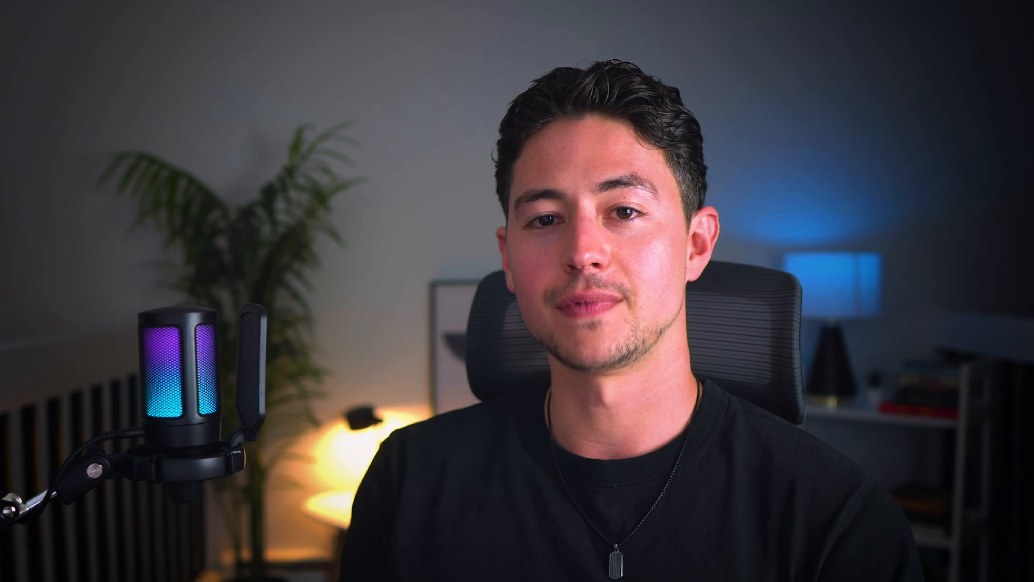